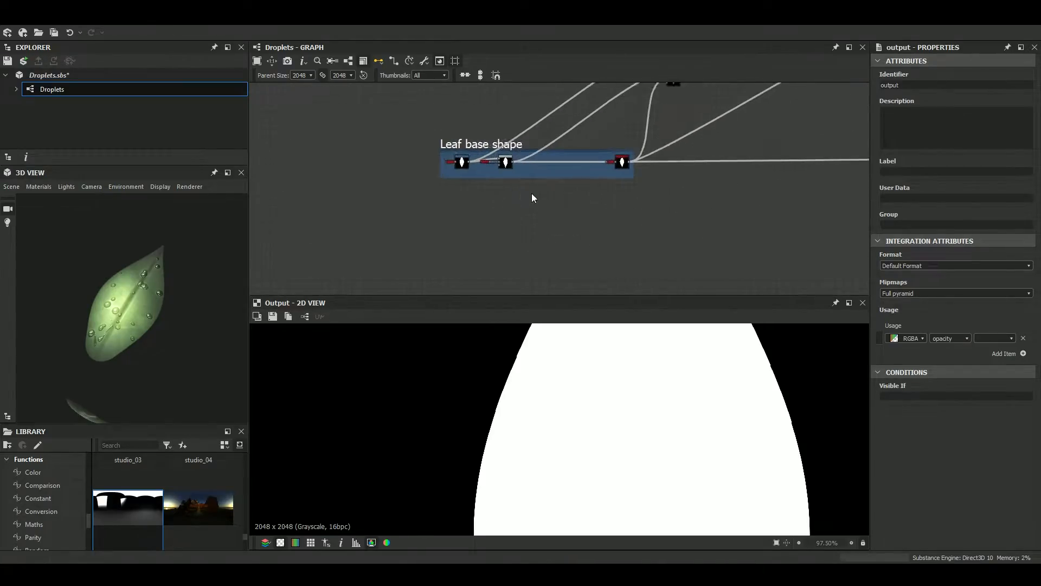
scroll(532, 194, "up", 1)
middle_click_drag(556, 196, 531, 217)
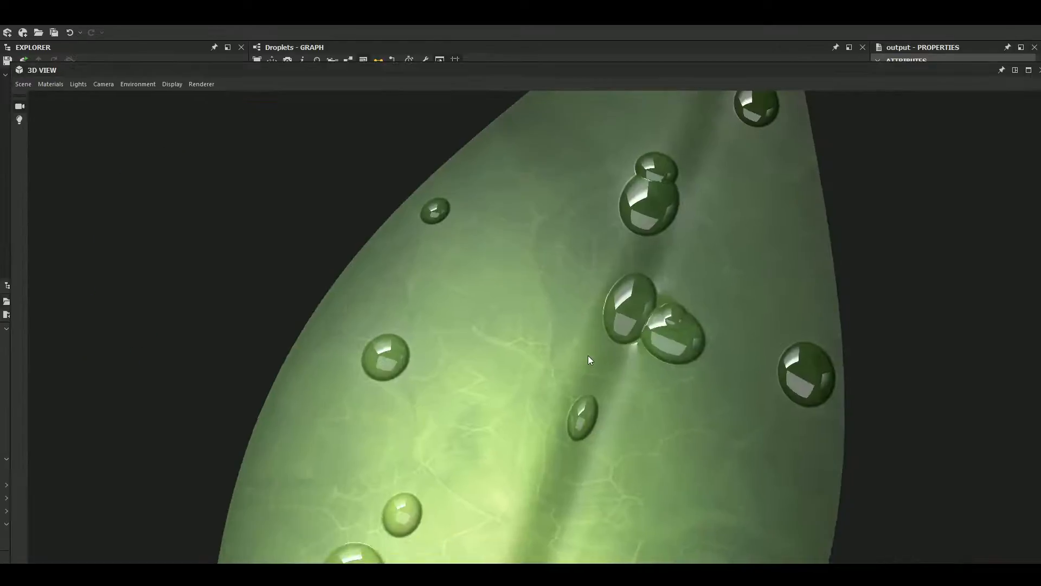
left_click_drag(588, 356, 547, 327)
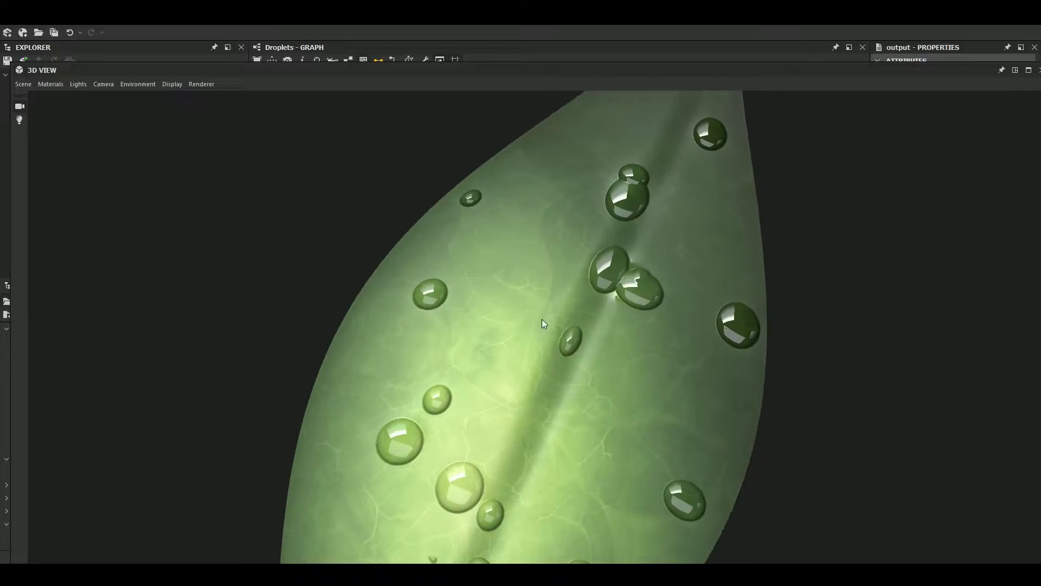
left_click_drag(579, 294, 606, 347)
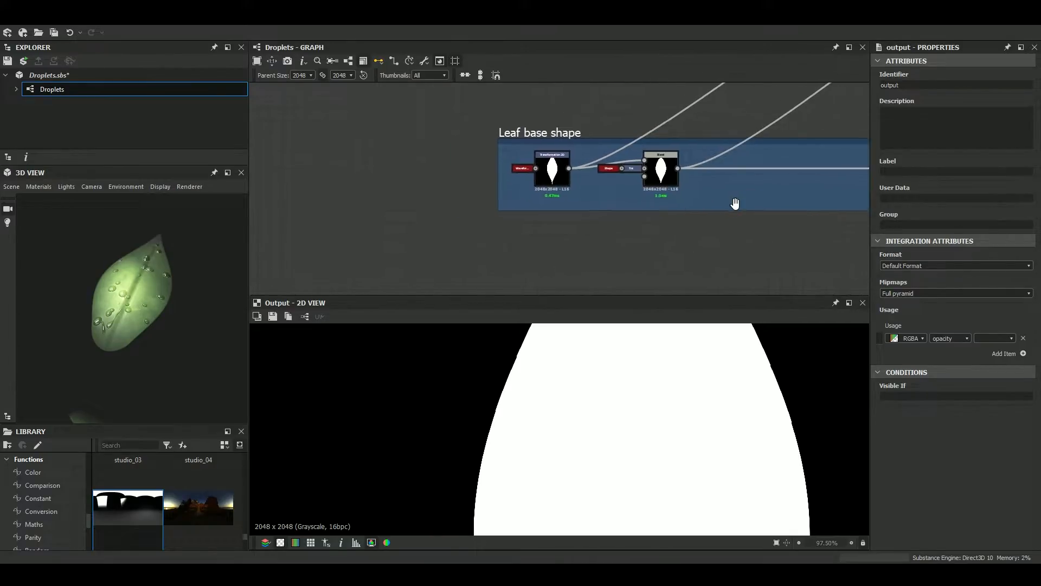
Add a Waveform 1 node in the empty area below the Leaf base shape frame and fit its preview to the view
middle_click_drag(507, 175, 436, 237)
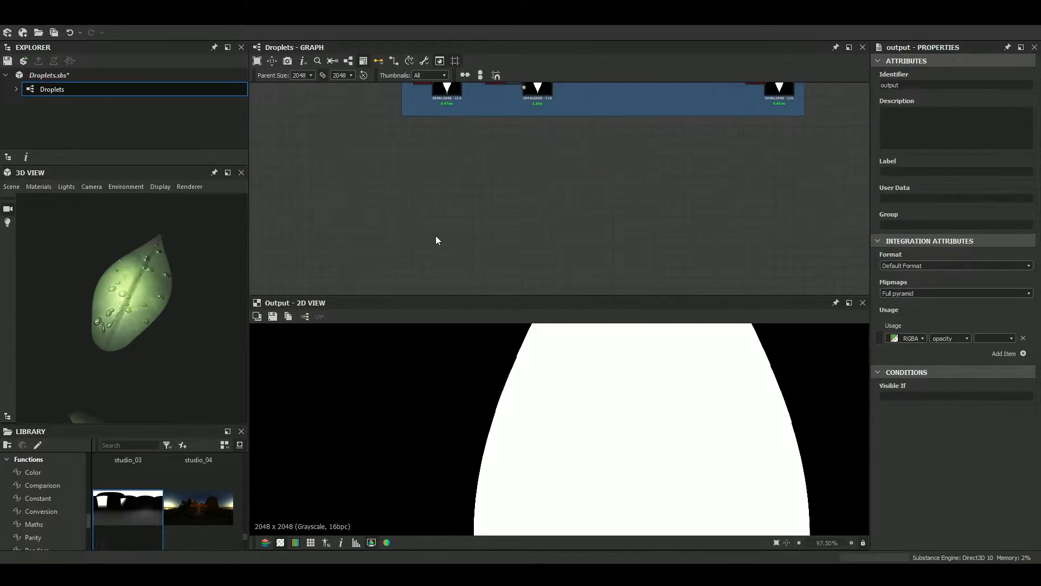
key("space")
type("wave")
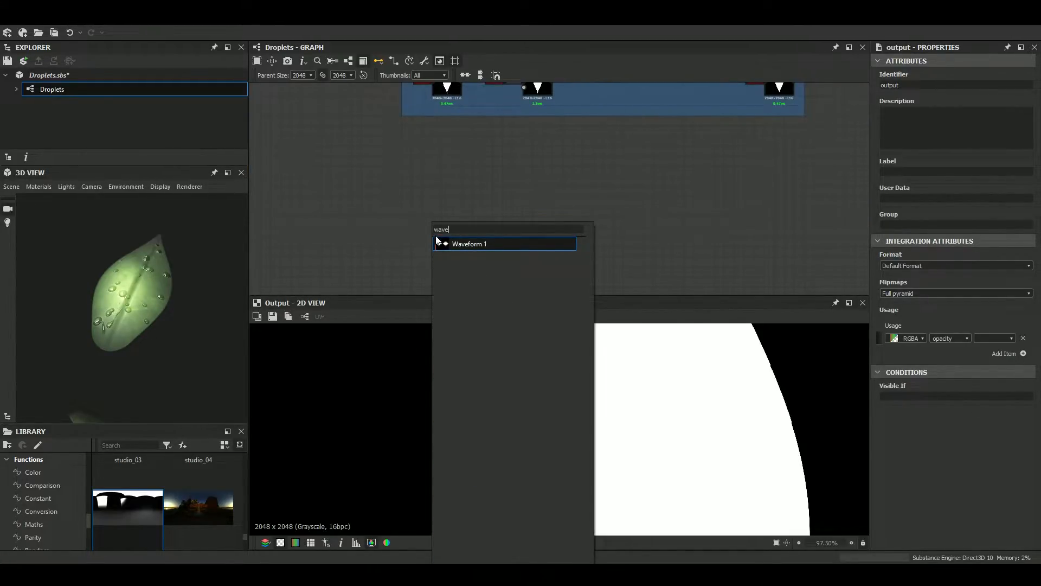
left_click(437, 239)
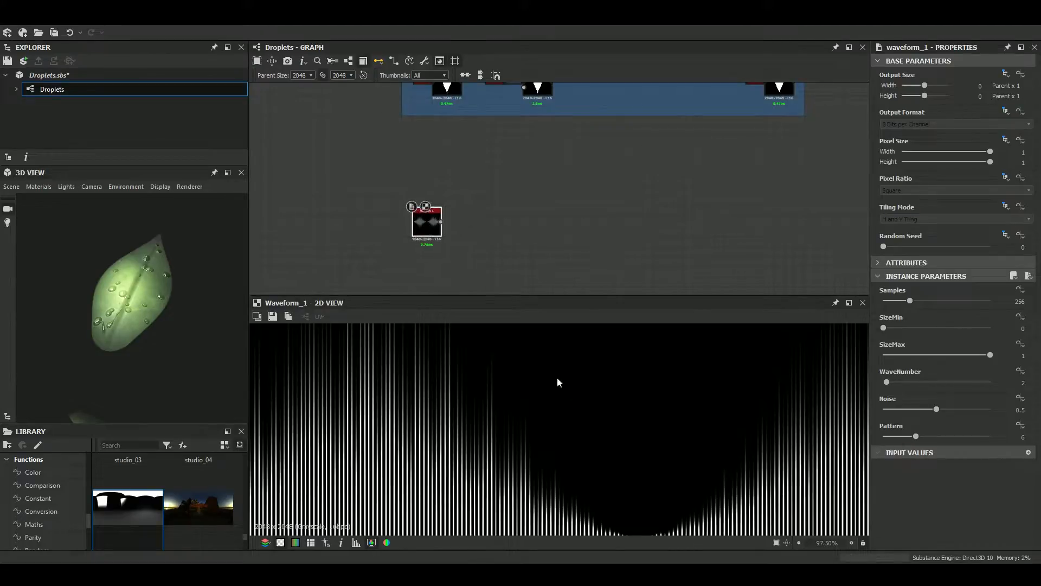
key("f")
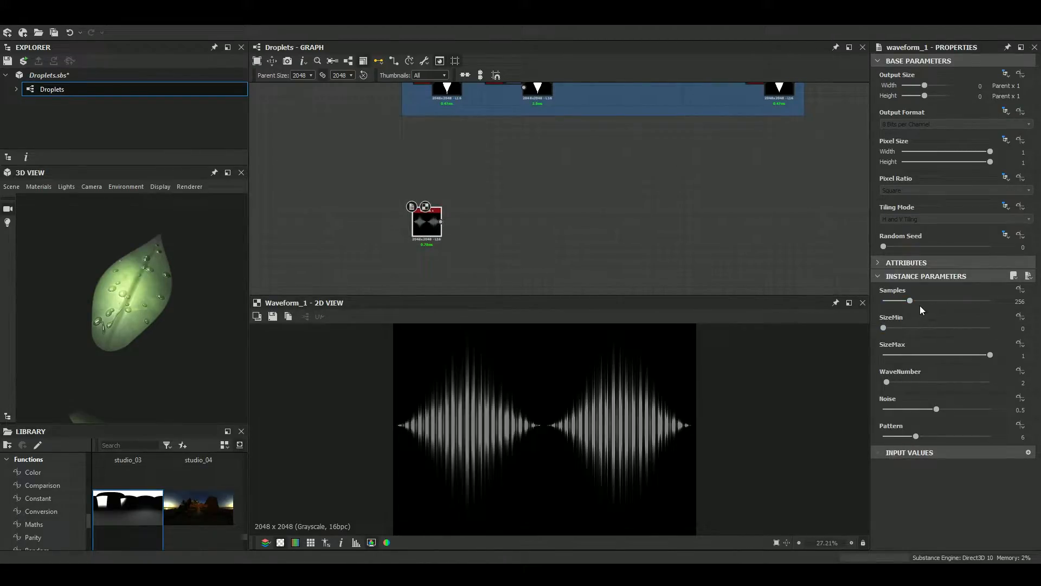
Set the new waveform's Samples to 134 and its SizeMax to 0.52
left_click_drag(911, 301, 898, 302)
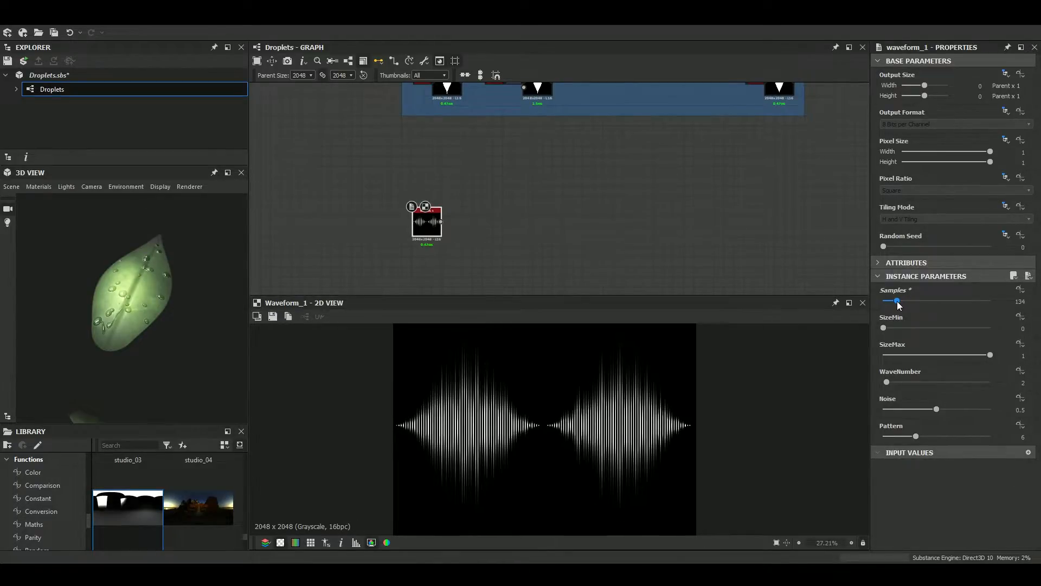
left_click_drag(981, 359, 939, 358)
scroll(525, 468, "up", 1)
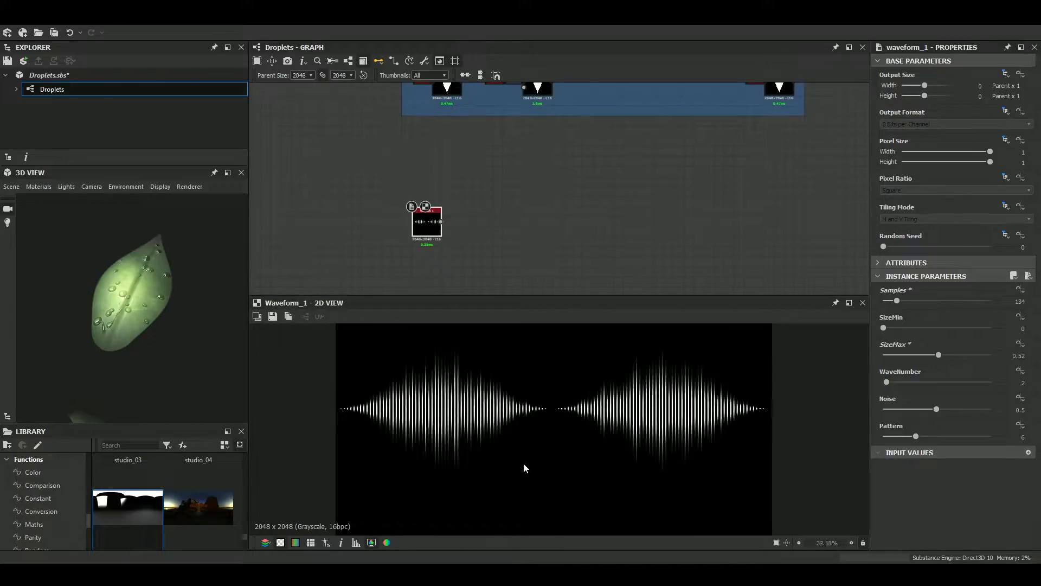
scroll(597, 422, "up", 1)
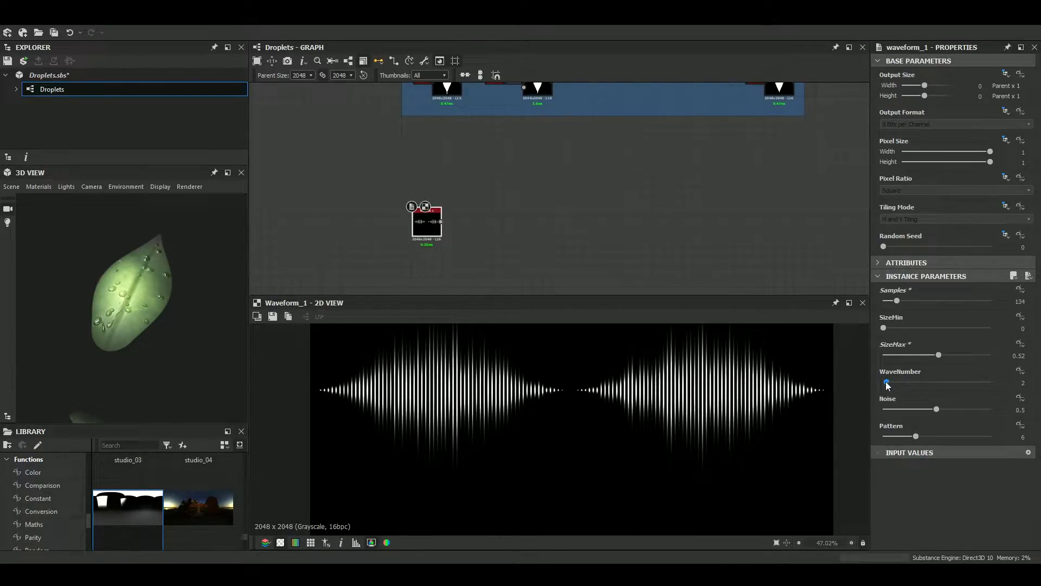
Set the waveform's WaveNumber to 1 and reduce its Noise to 0
left_click_drag(887, 384, 886, 385)
scroll(678, 385, "down", 2)
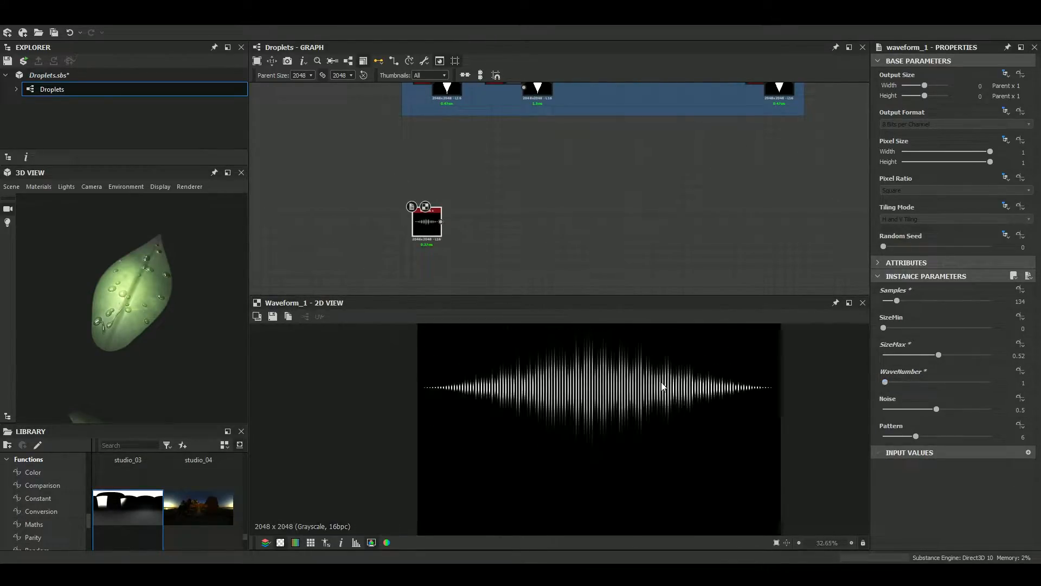
left_click_drag(934, 408, 877, 410)
middle_click_drag(611, 403, 612, 413)
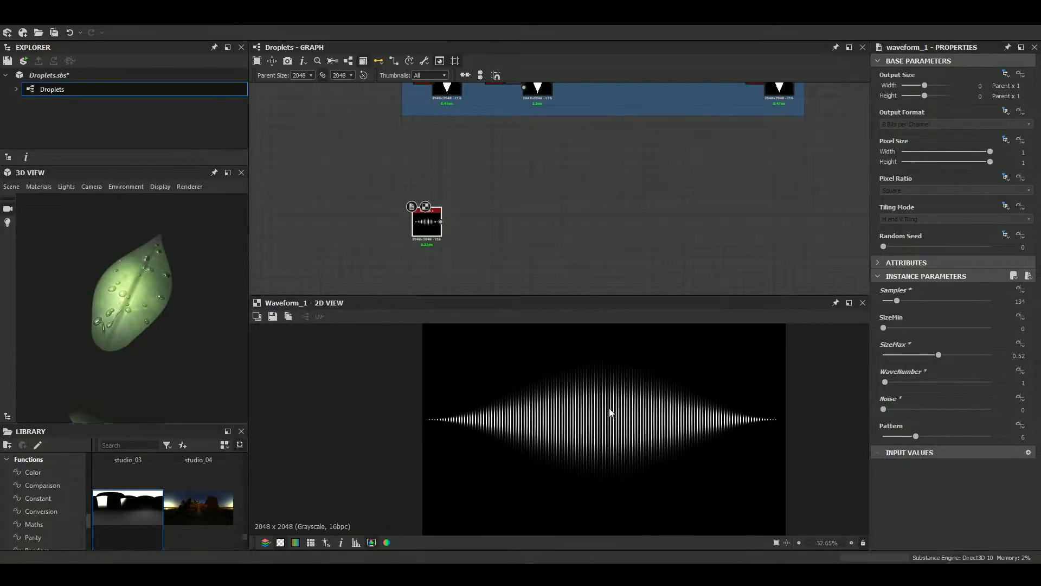
Set the waveform's Pattern to 9 for a solid leaf shape and reduce SizeMax to 0.23
scroll(610, 413, "up", 1)
left_click_drag(916, 436, 940, 433)
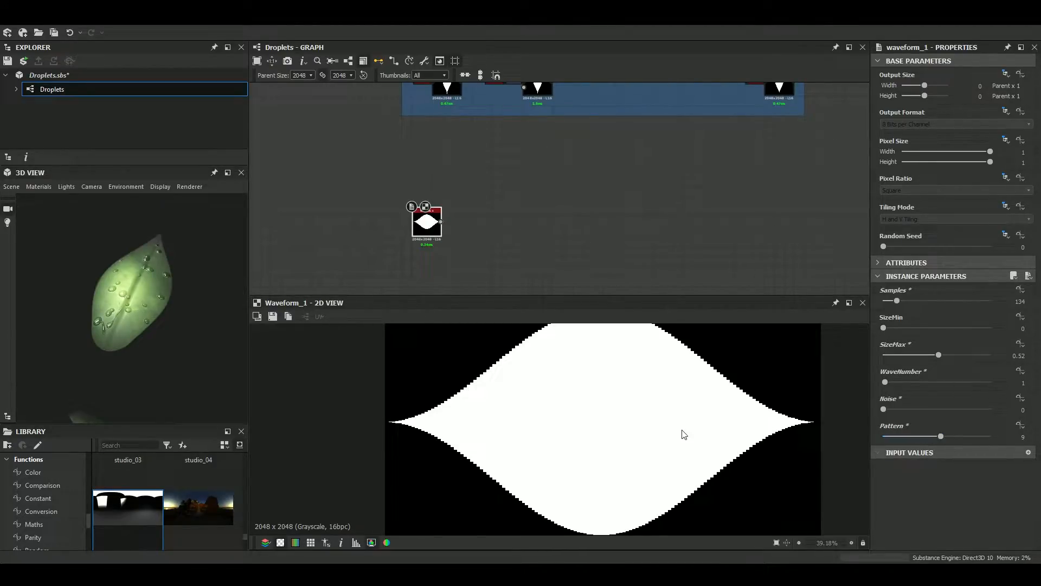
scroll(673, 432, "down", 4)
scroll(576, 430, "up", 2)
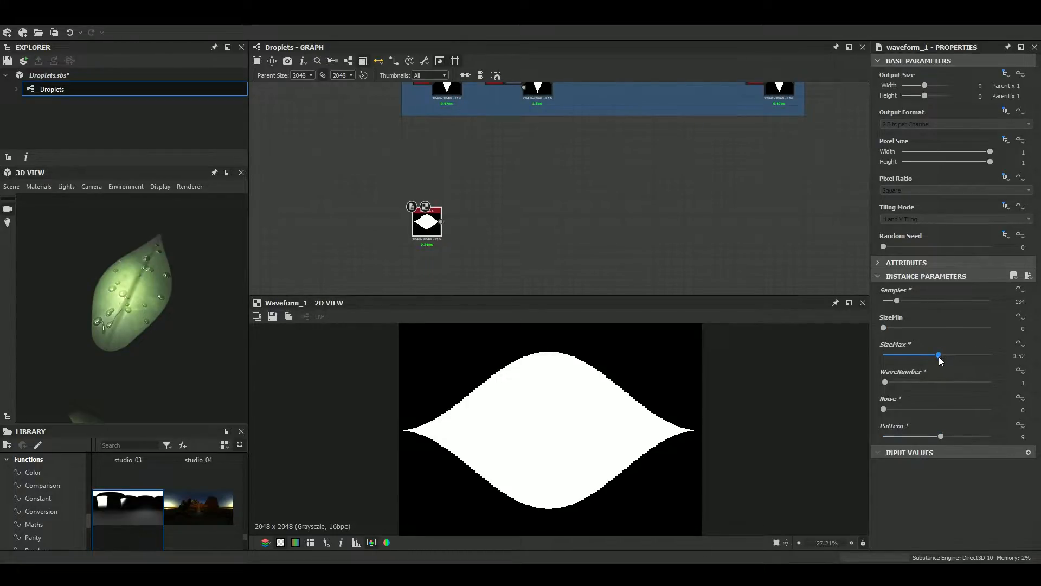
left_click_drag(942, 356, 907, 362)
middle_click_drag(458, 232, 470, 244)
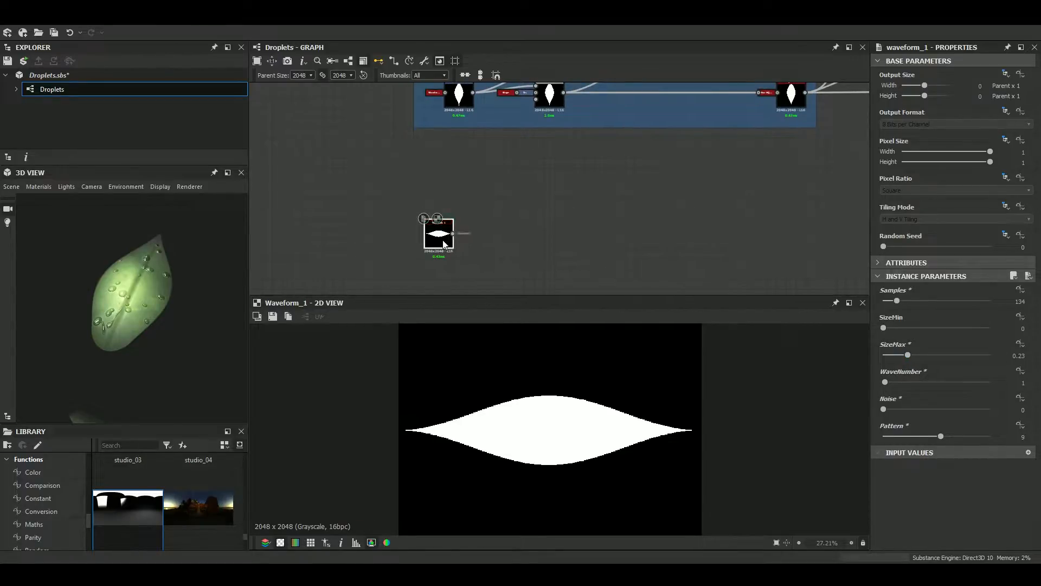
Check the settings of the waveform in the Leaf base shape frame and set the new waveform's SizeMax to 0.32
double_click(458, 97)
scroll(527, 416, "up", 2)
scroll(526, 416, "down", 2)
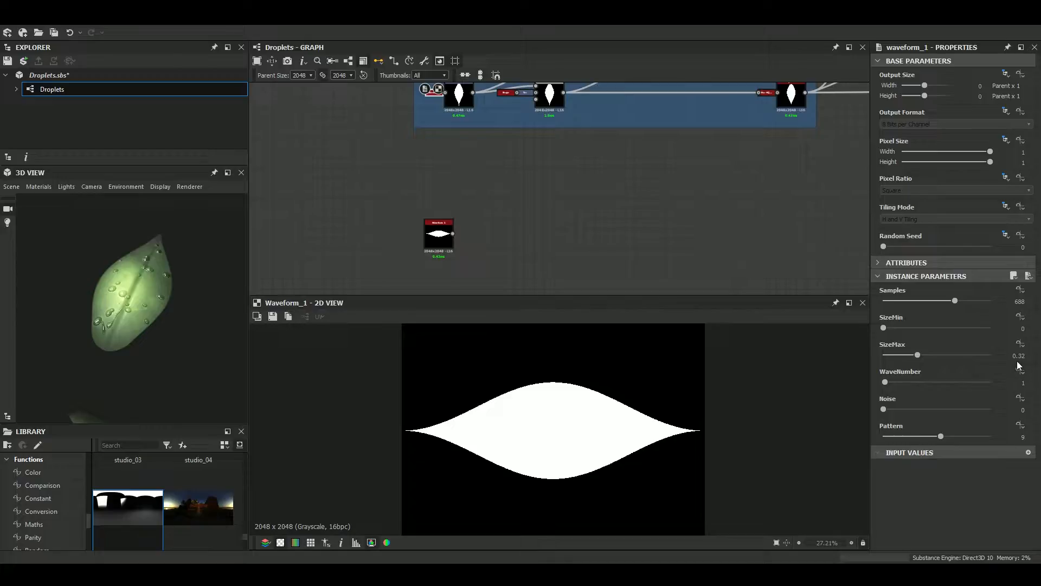
double_click(439, 233)
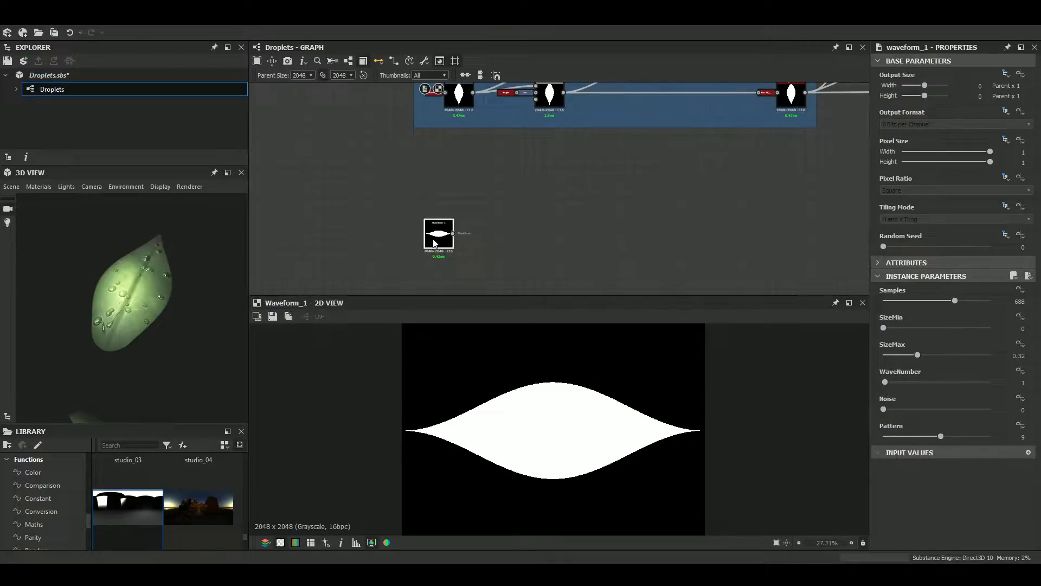
double_click(1017, 355)
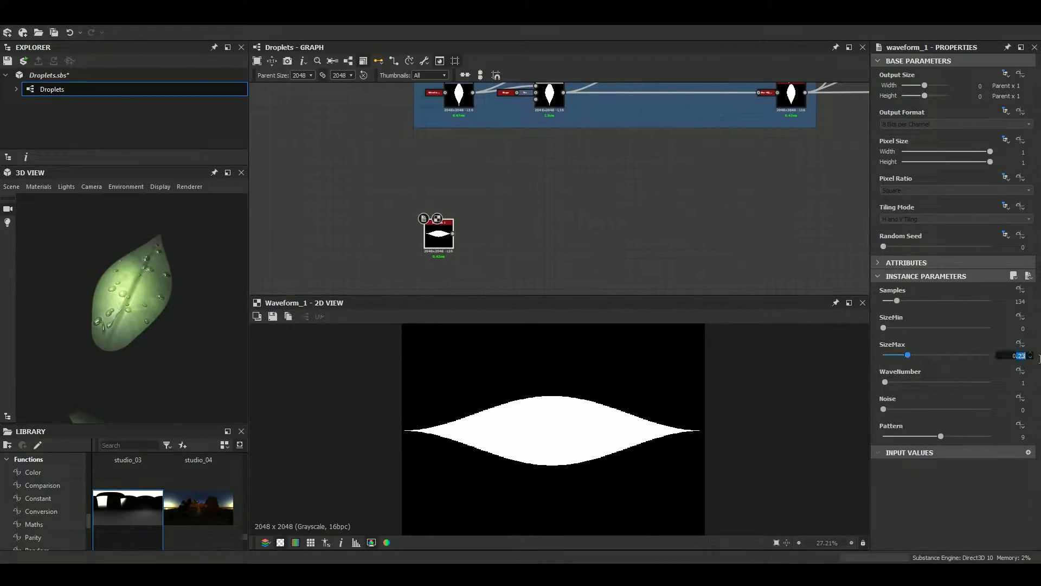
type("32")
key("Return")
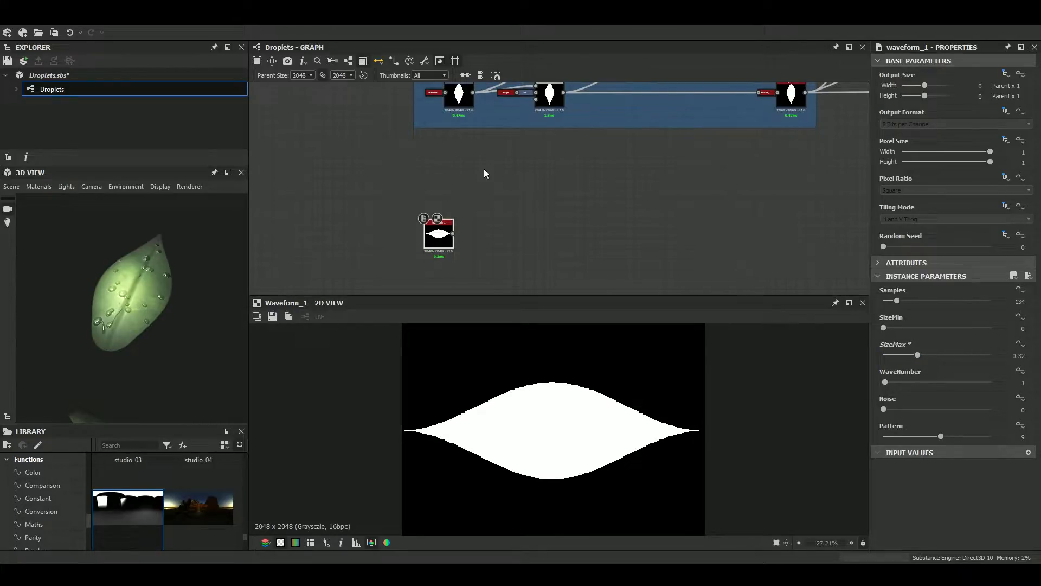
Add a Transformation 2D node connected to the output of the new waveform
middle_click_drag(506, 211, 486, 222)
key("space")
type("r")
key("BackSpace")
type("tr")
key("Return")
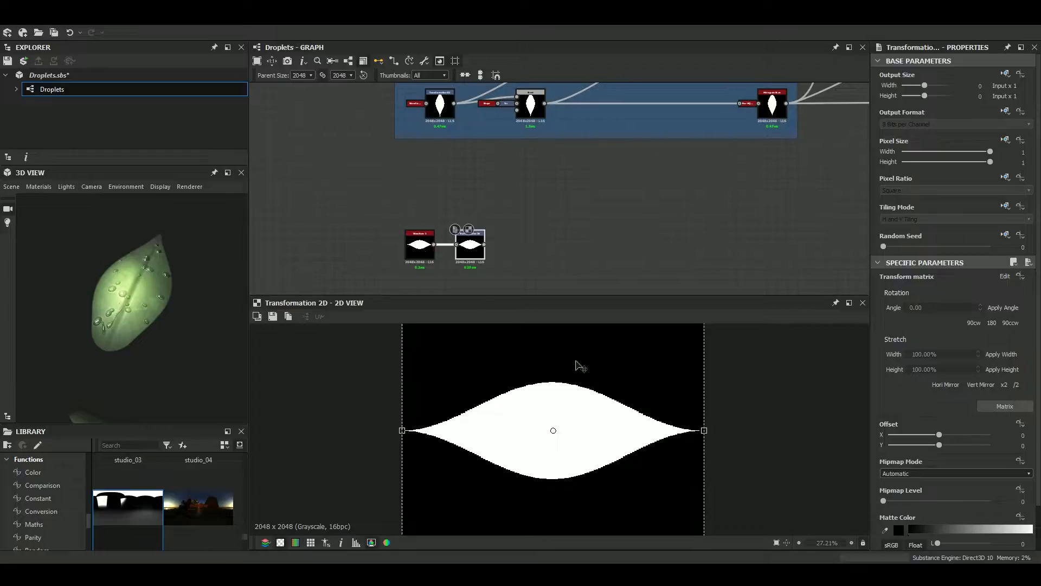
Rotate the leaf shape 90 degrees clockwise in the new Transformation 2D node
scroll(575, 423, "down", 1)
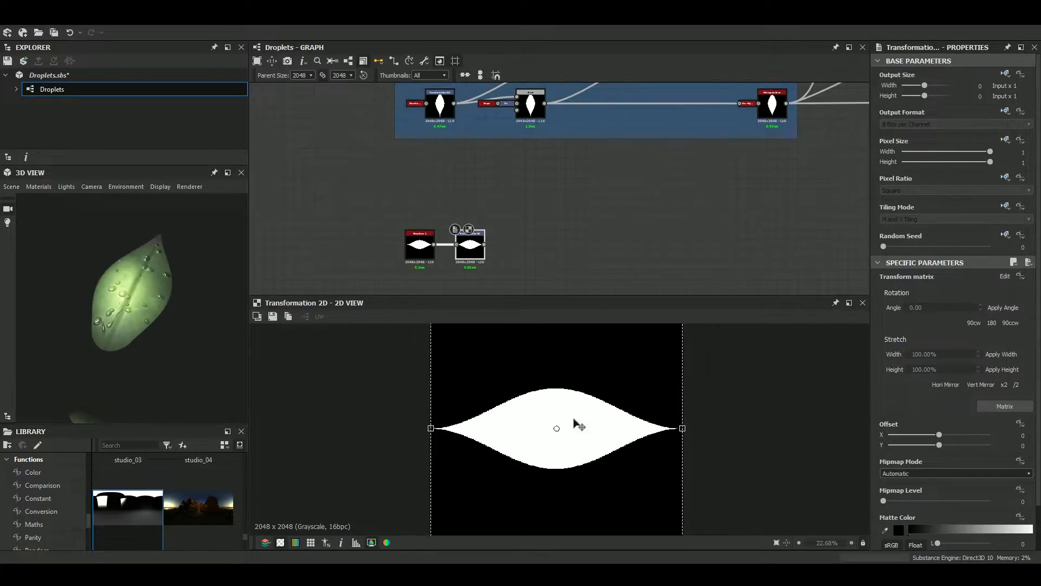
scroll(575, 422, "up", 1)
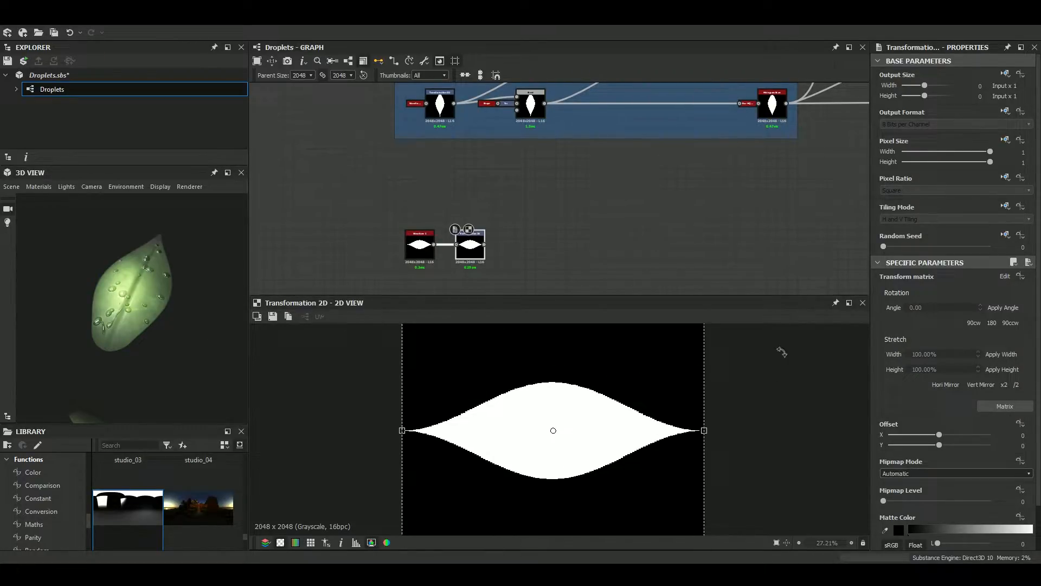
left_click_drag(147, 290, 158, 333)
left_click(974, 323)
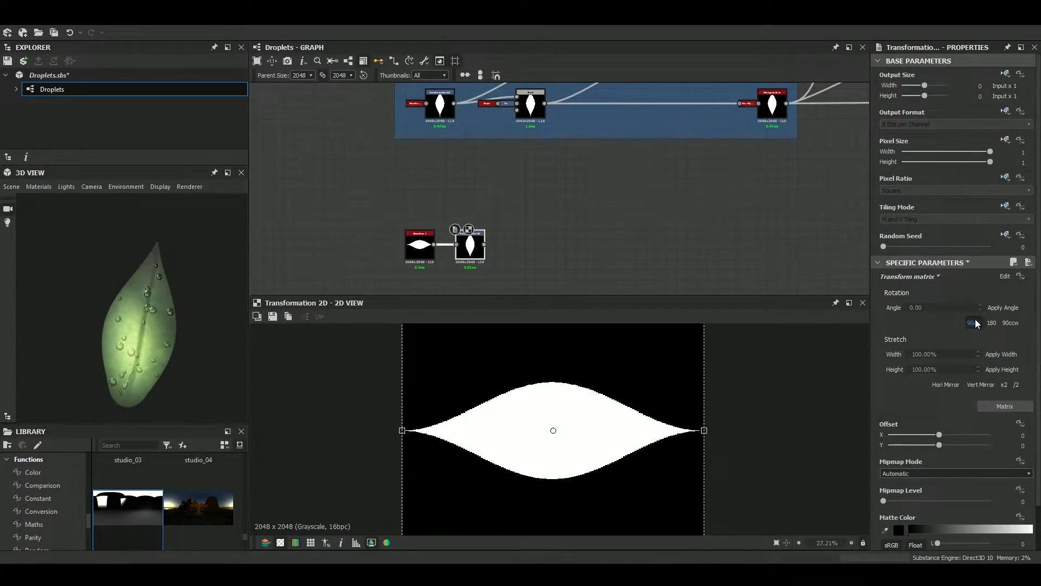
Add a Blend node and place it beyond the new Transformation 2D node, leaving a gap between them
mouse_move(541, 194)
middle_mouse_down()
mouse_move(537, 216)
mouse_move(542, 184)
middle_mouse_up()
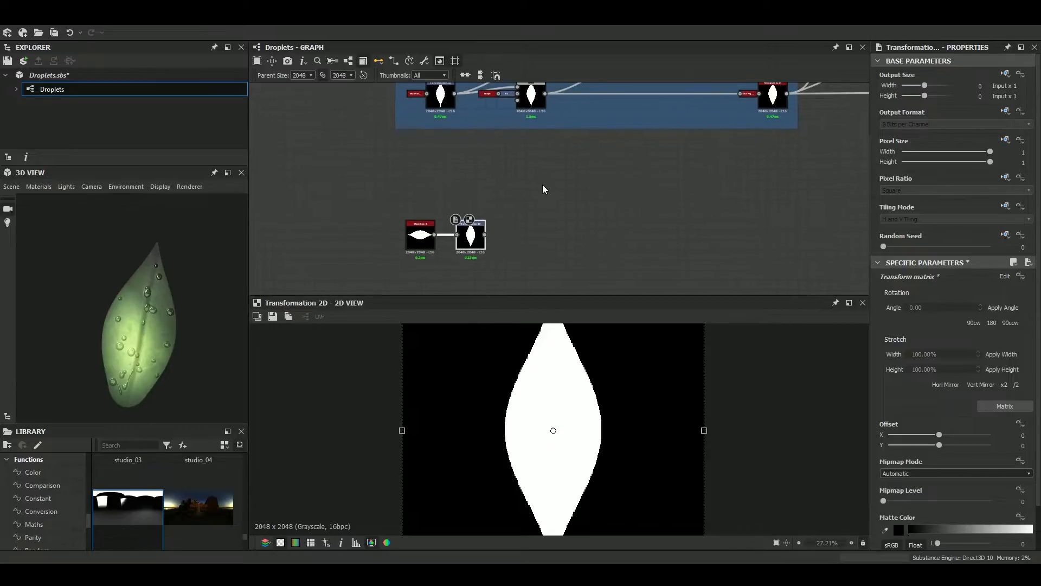
scroll(504, 216, "up", 2)
key("space")
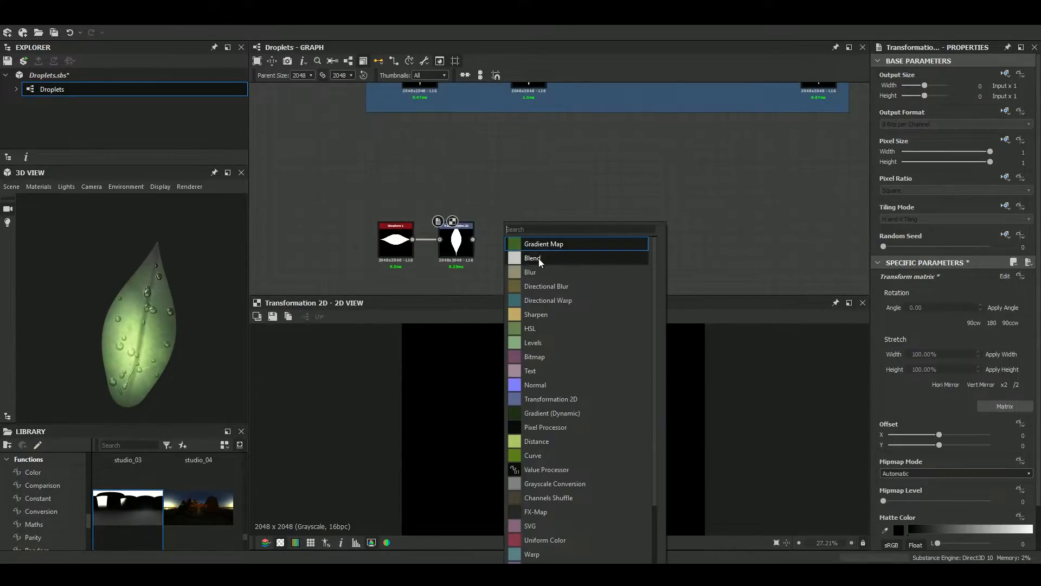
left_click(539, 257)
left_click_drag(508, 250, 579, 250)
mouse_move(511, 234)
middle_mouse_down()
mouse_move(501, 258)
mouse_move(496, 240)
middle_mouse_up()
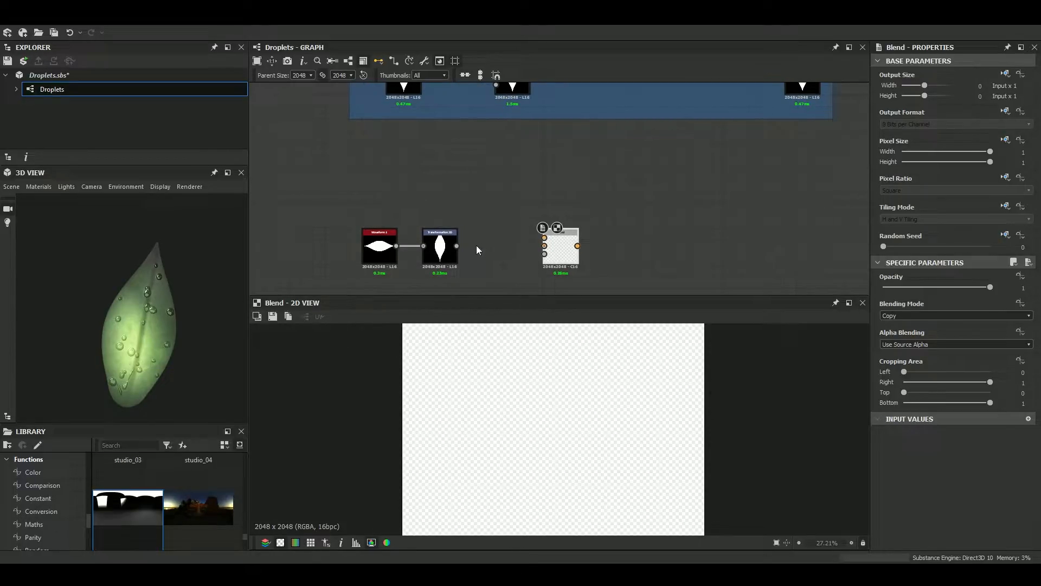
scroll(431, 245, "up", 3)
scroll(525, 232, "down", 2)
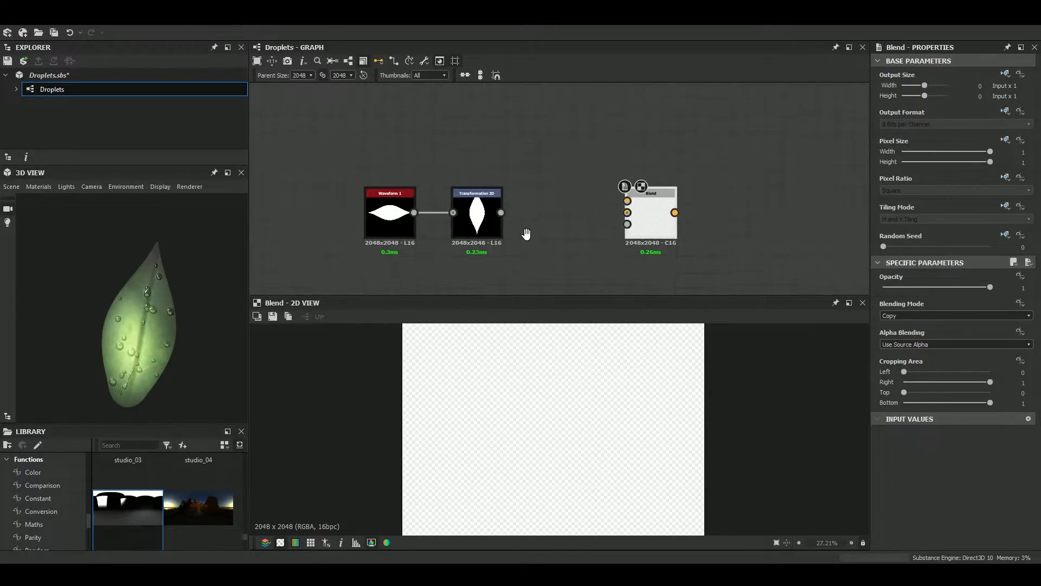
Inspect the pointed leaf tip in the Transformation 2D output and connect that output to the new Blend node's foreground input
scroll(525, 233, "up", 2)
left_click(476, 214)
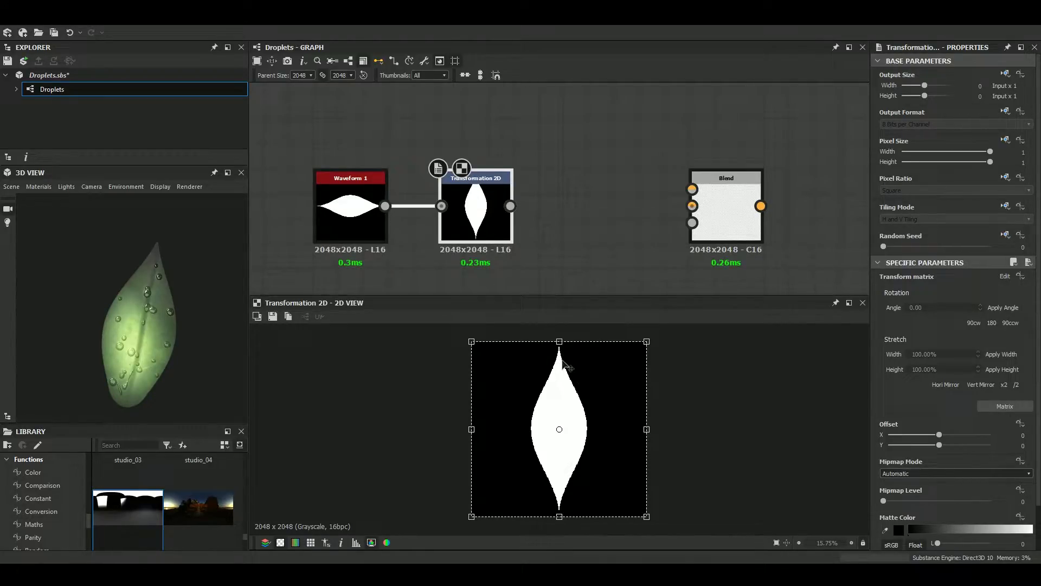
scroll(564, 363, "up", 2)
middle_click_drag(562, 354, 565, 426)
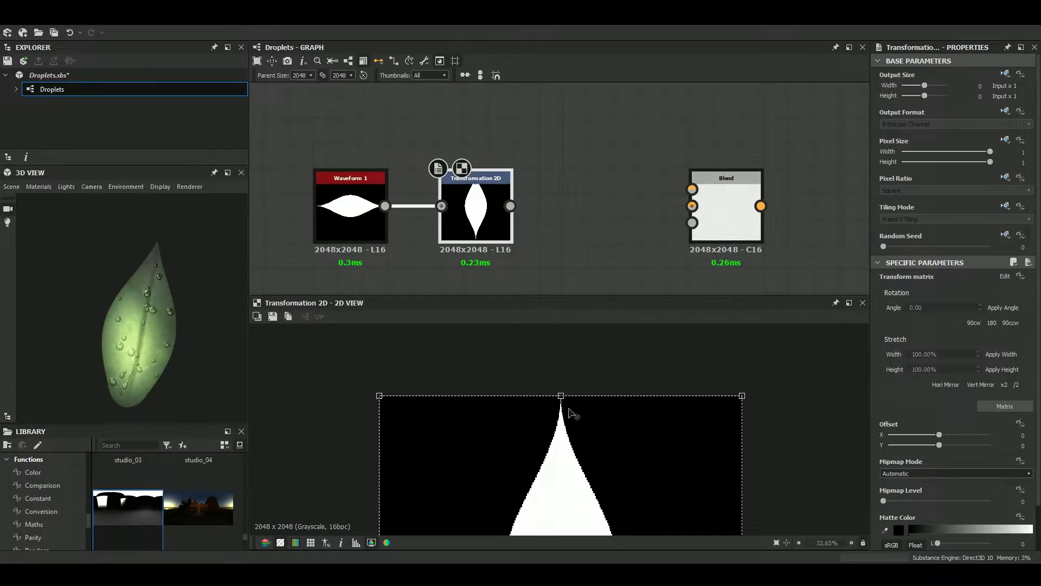
scroll(573, 218, "down", 3)
middle_click_drag(573, 218, 507, 332)
middle_click_drag(532, 256, 535, 148)
middle_click_drag(505, 220, 508, 238)
left_click_drag(484, 259, 584, 272)
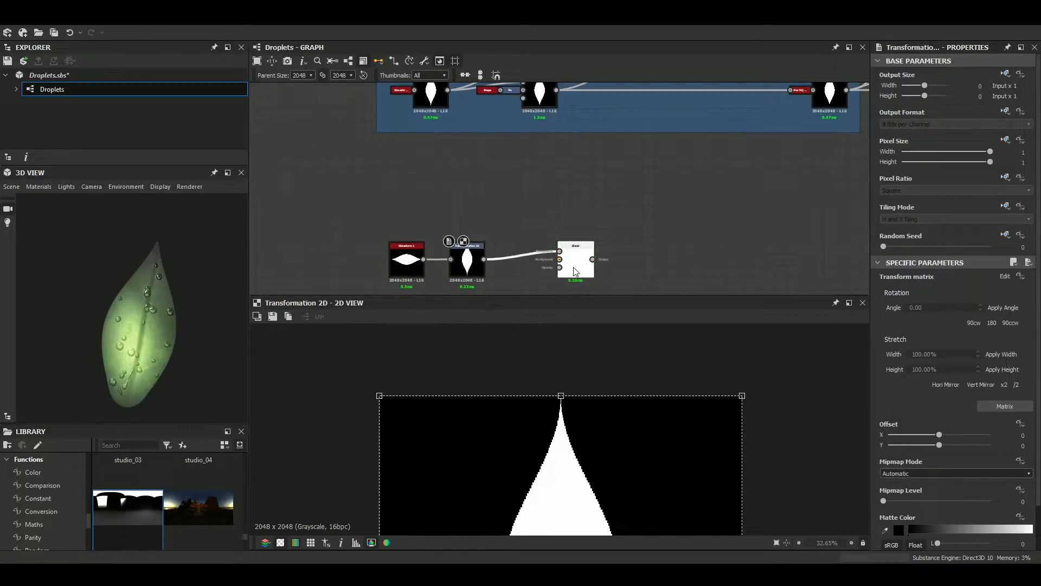
scroll(584, 271, "up", 2)
middle_click_drag(584, 271, 587, 230)
scroll(627, 492, "down", 2)
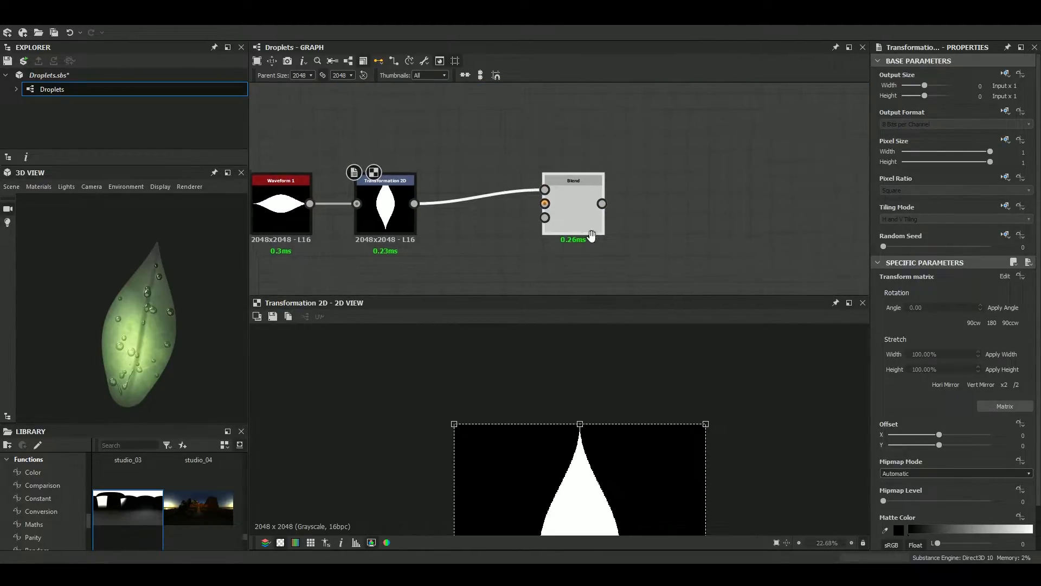
Crop the upper tip off the leaf by setting the Blend node's top Cropping Area value to 0.27
double_click(575, 212)
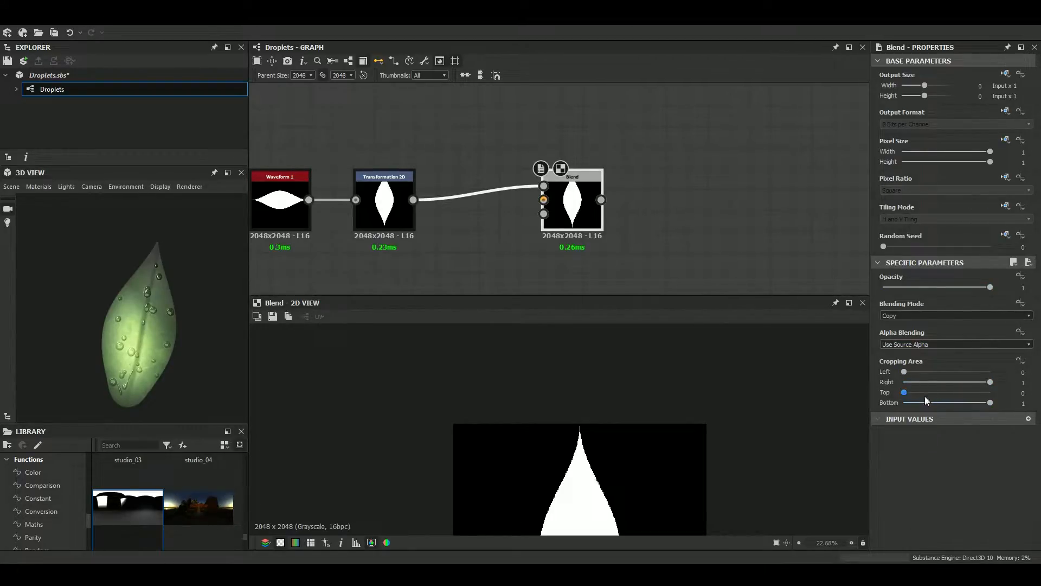
left_click_drag(908, 393, 928, 399)
scroll(607, 460, "down", 4)
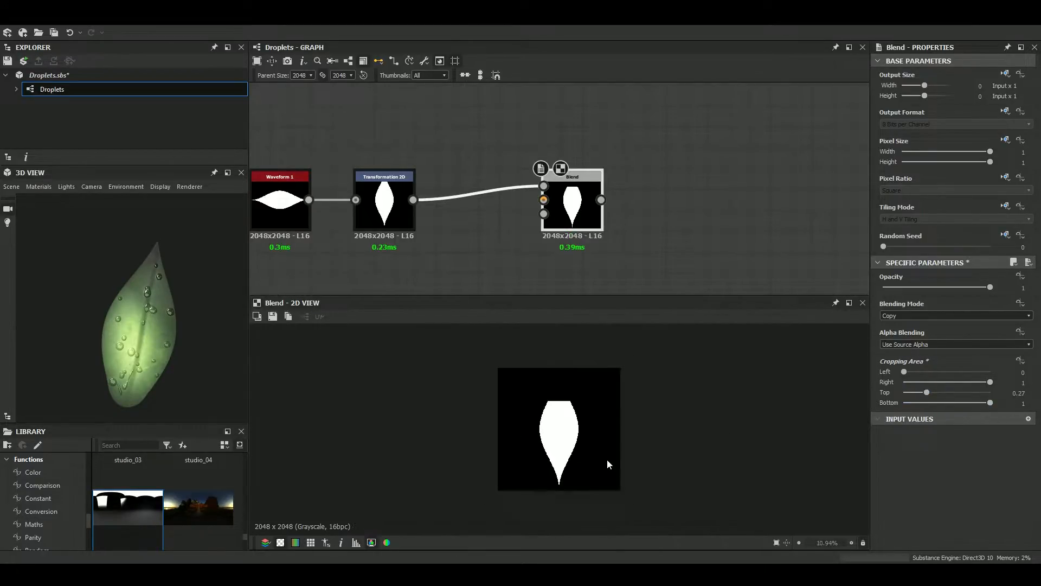
scroll(577, 399, "up", 4)
middle_click_drag(543, 375, 551, 354)
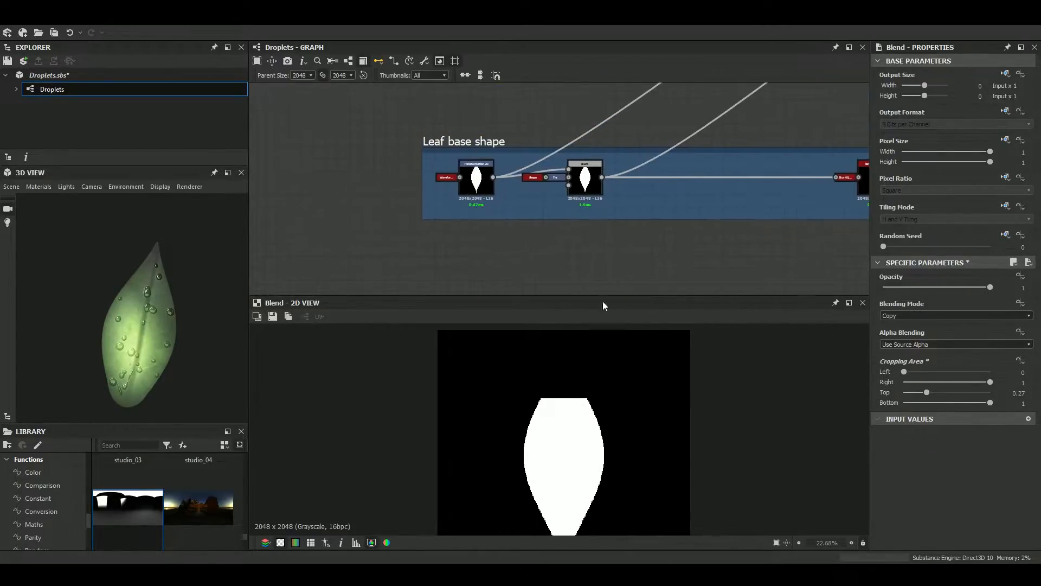
scroll(554, 177, "up", 5)
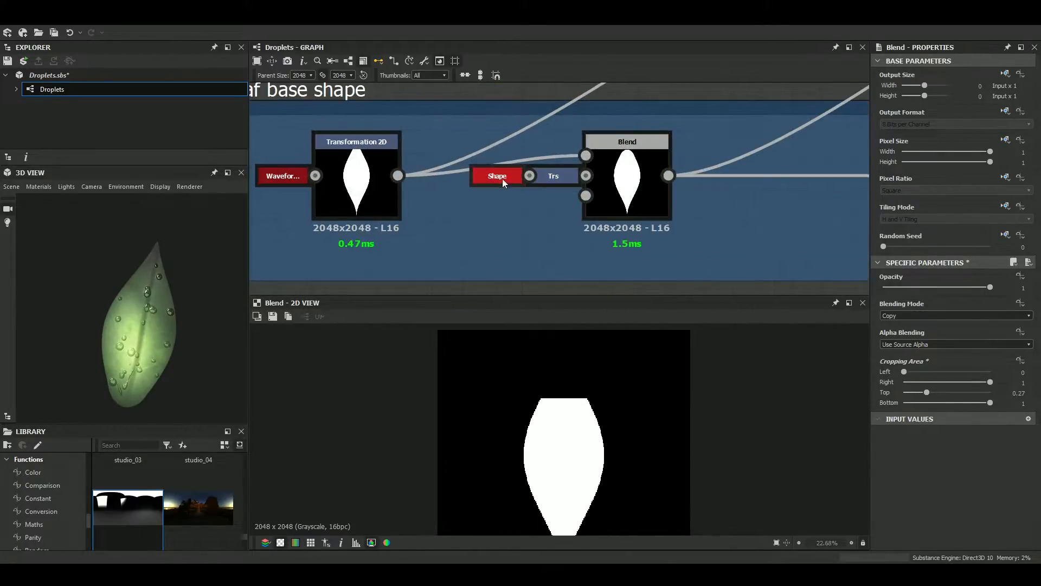
Check the reference Shape and Transformation 2D nodes, and add a Shape node with the Disc pattern below the new waveform chain
double_click(502, 178)
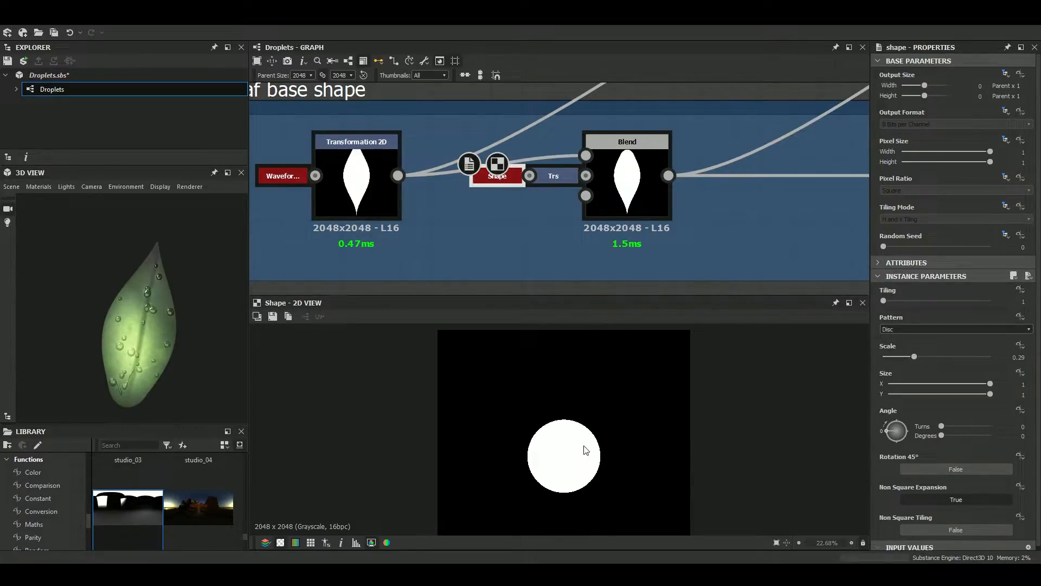
double_click(561, 180)
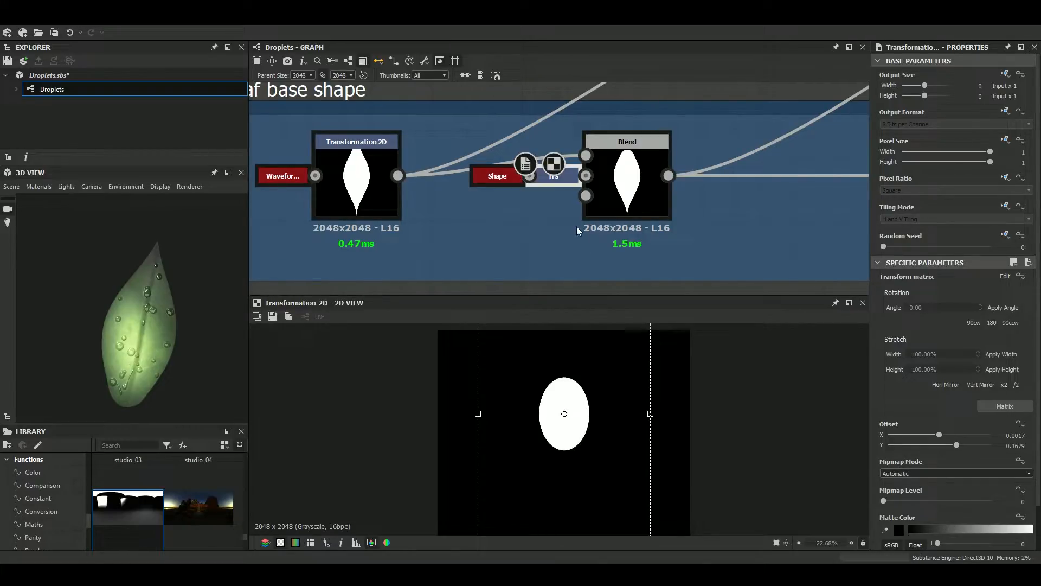
scroll(578, 231, "down", 5)
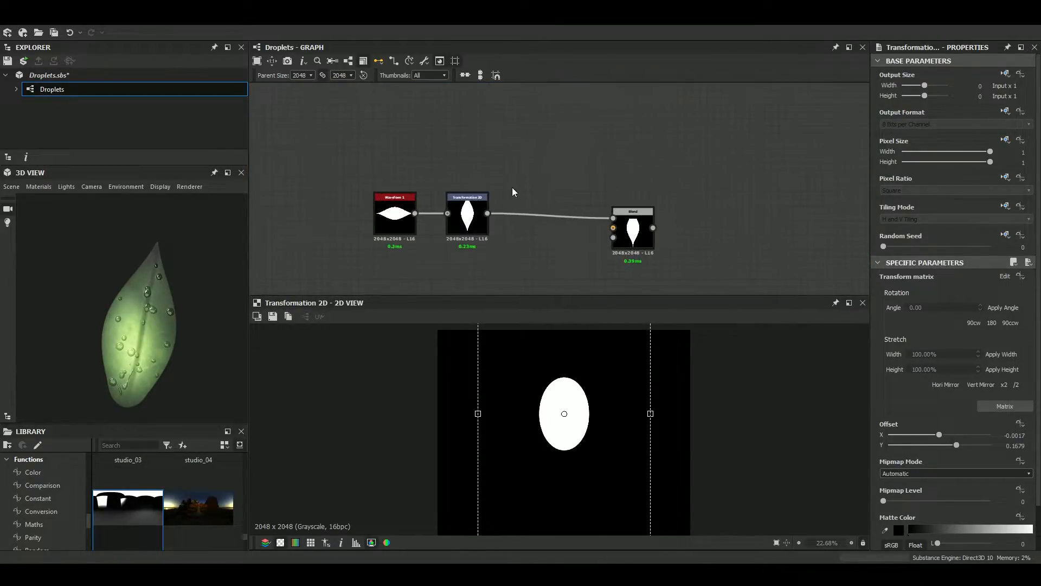
middle_click_drag(506, 230, 511, 129)
key("space")
type("sha")
key("Down")
key("Return")
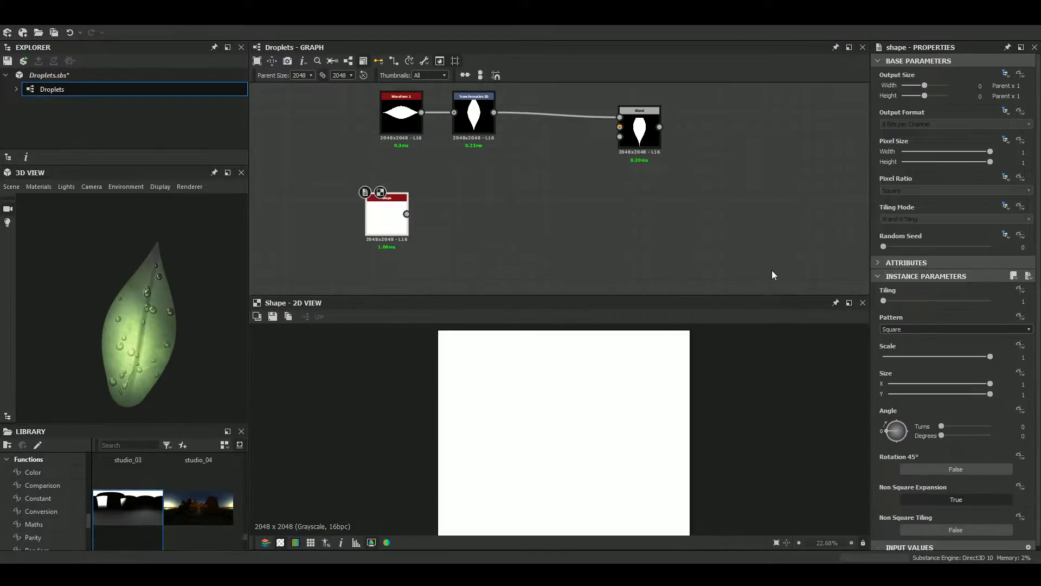
left_click(916, 331)
left_click(904, 347)
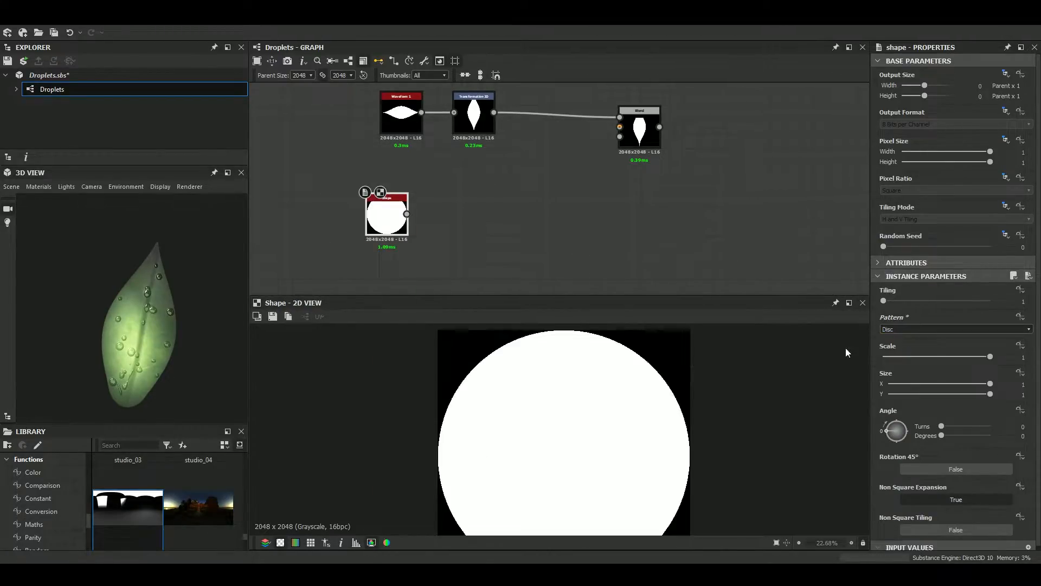
Add a Transformation 2D node after the disc Shape and connect its output to the new Blend node's background input
key("space")
type("trans")
key("Return")
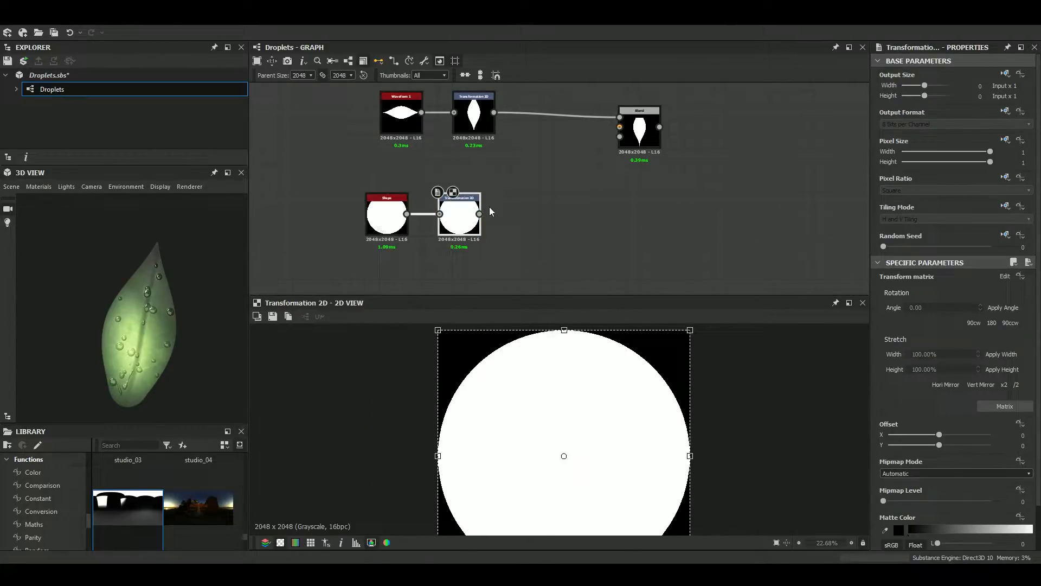
left_click_drag(480, 213, 639, 132)
Set the new Blend node's blending mode to Max (Lighten)
left_click(639, 133)
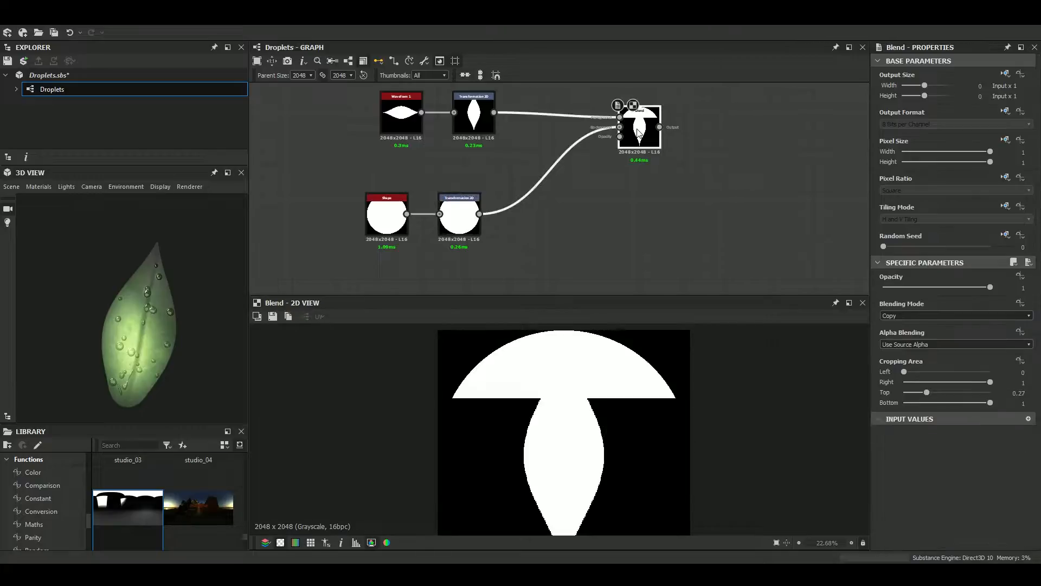
left_click(932, 317)
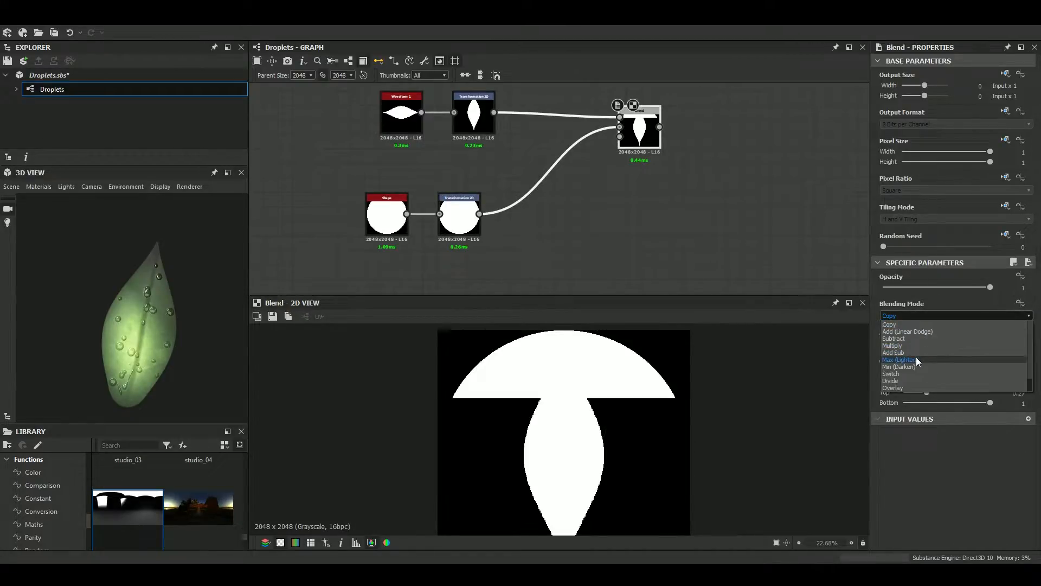
left_click(916, 359)
Check the reference Shape node's Scale and set the new disc Shape's Scale to 0.3
scroll(524, 166, "down", 2)
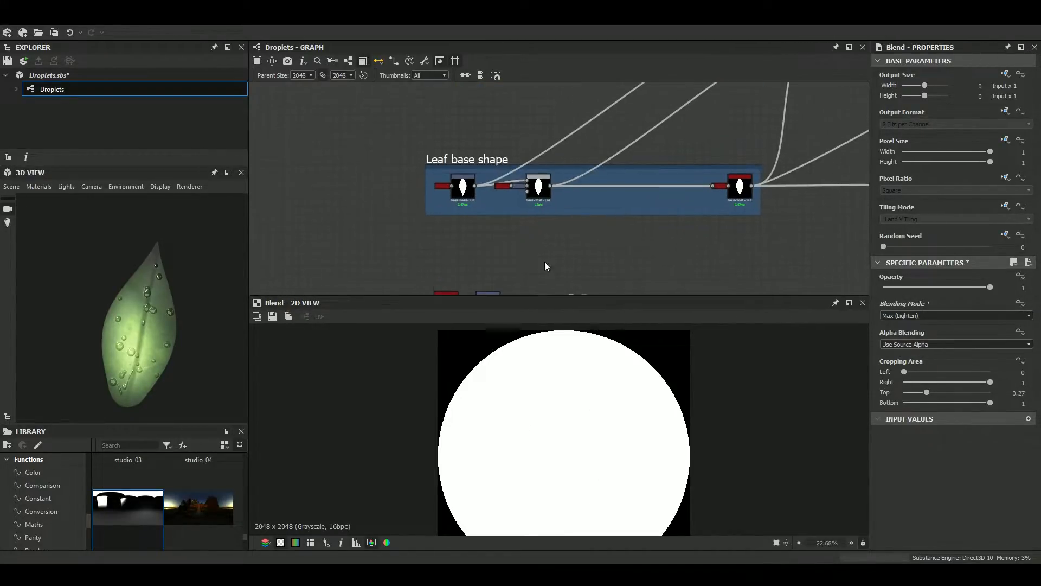
scroll(520, 201, "up", 2)
left_click(484, 202)
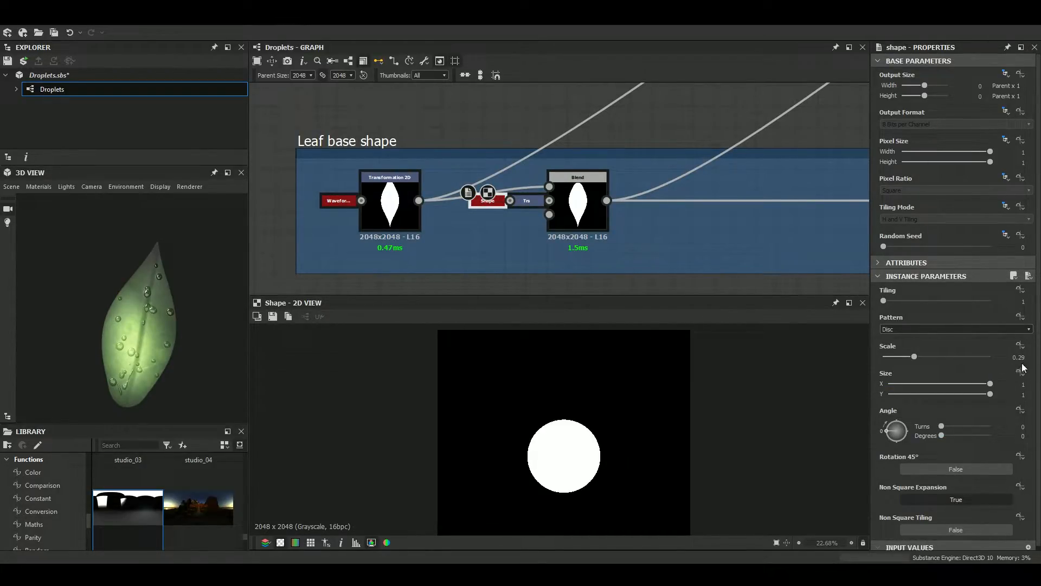
scroll(538, 98, "down", 2)
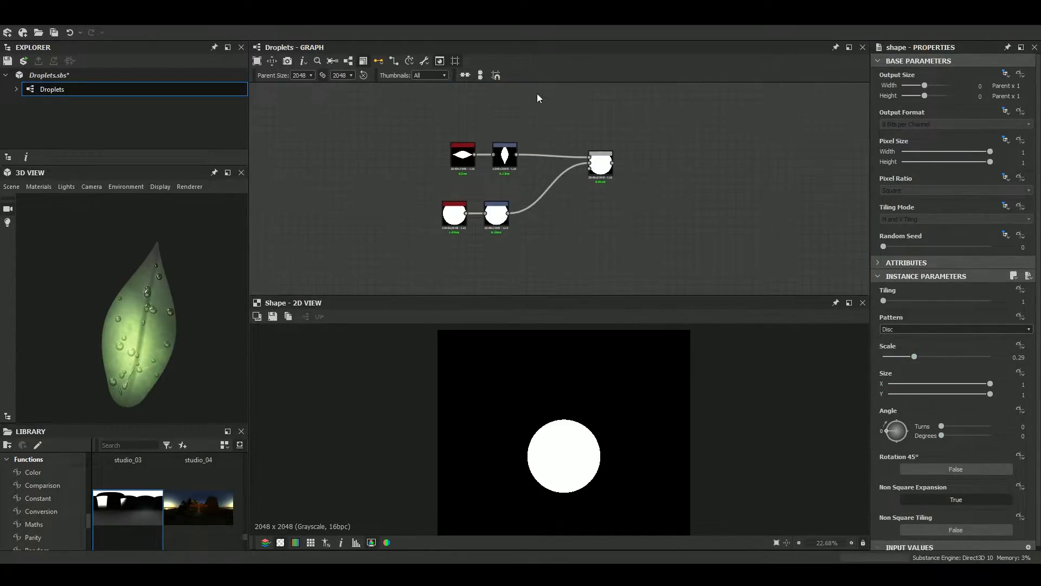
scroll(485, 194, "up", 3)
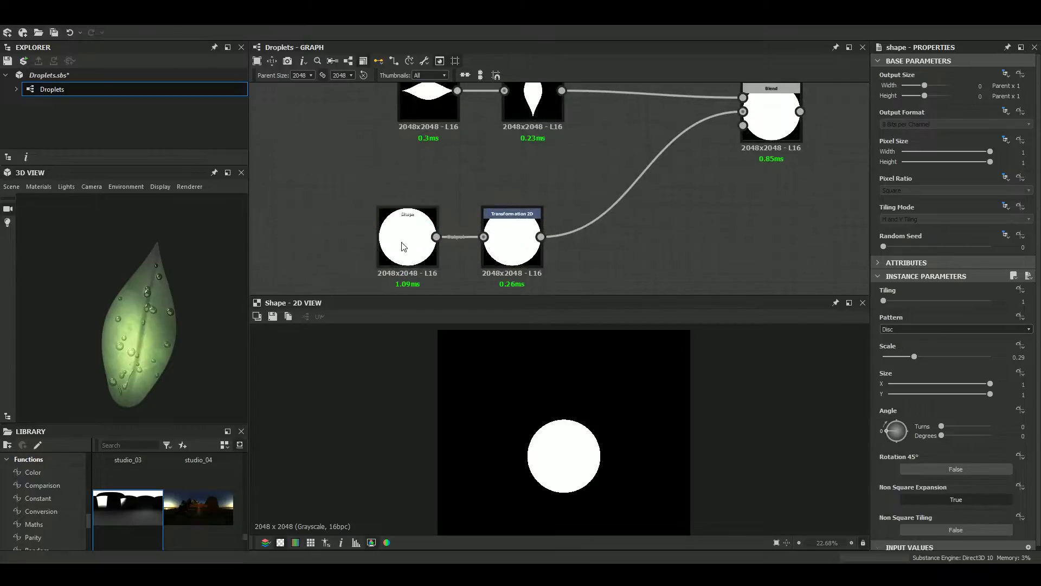
left_click(400, 239)
left_click(1023, 357)
key("Return")
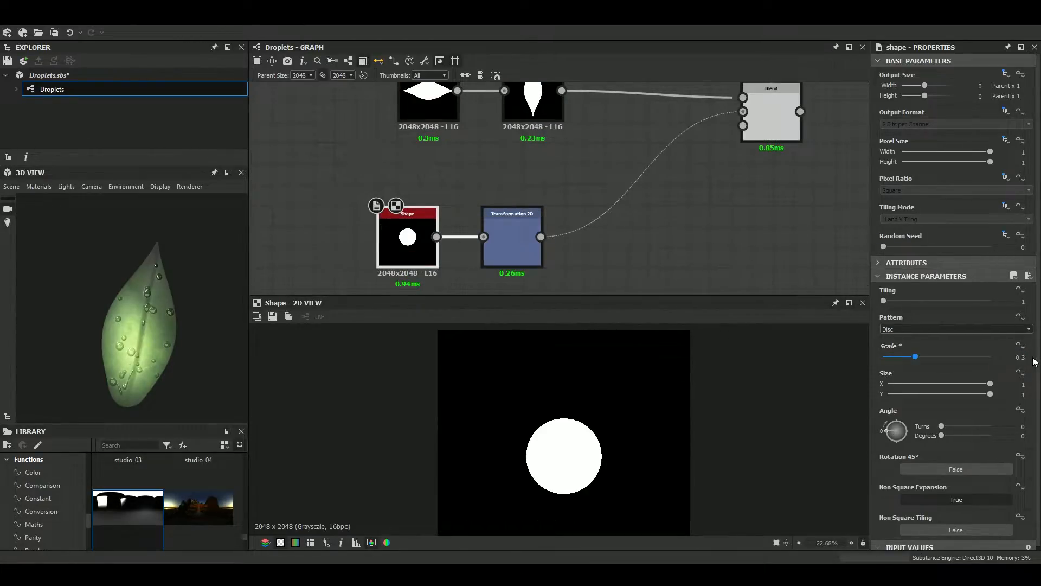
Squeeze the disc horizontally into an upright ellipse in its Transformation 2D node and reset the offset to recentre it
left_click(515, 230)
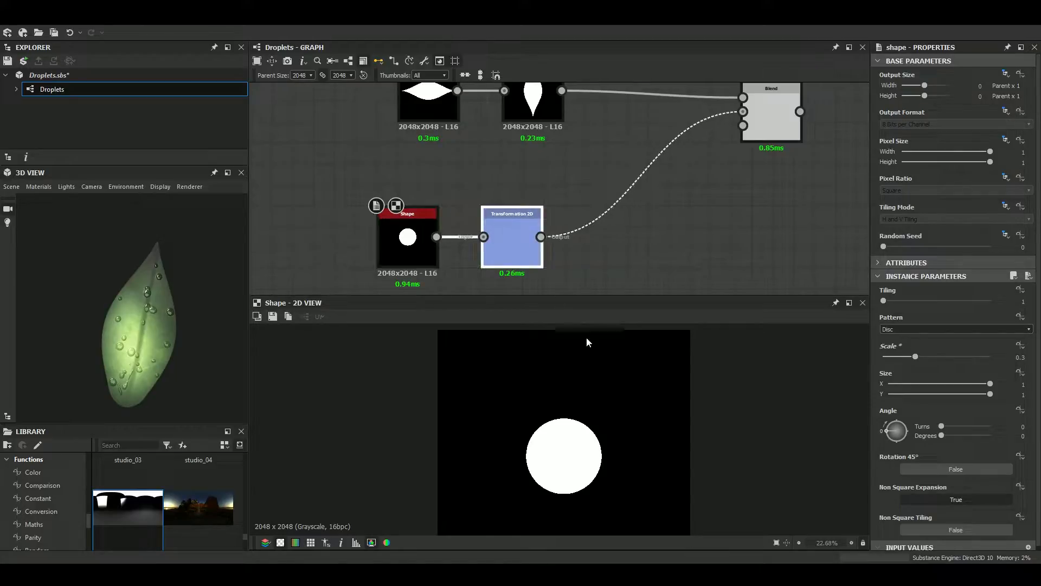
left_click_drag(690, 455, 613, 459)
middle_click_drag(641, 225, 615, 190)
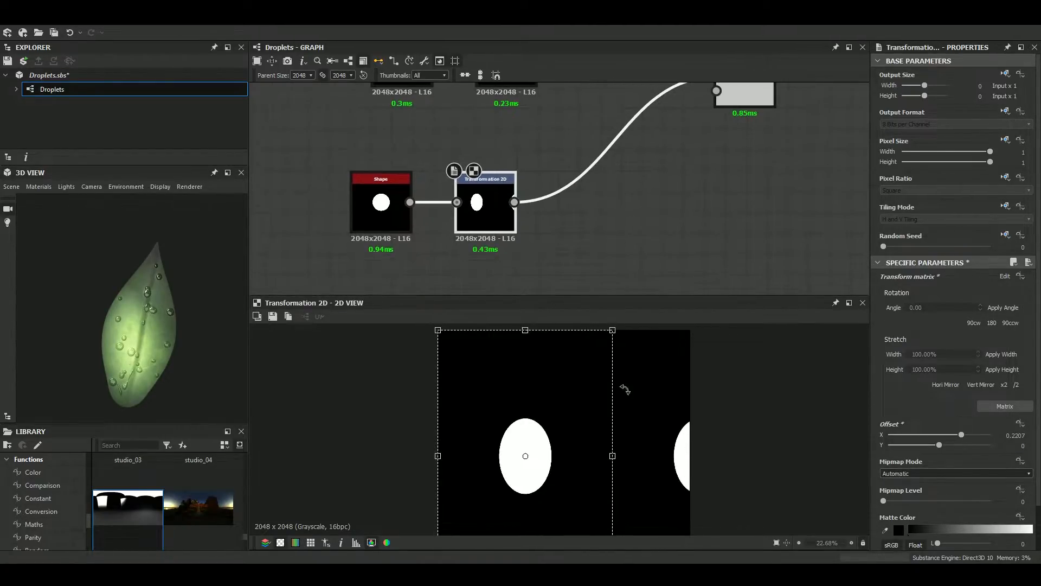
left_click(1022, 423)
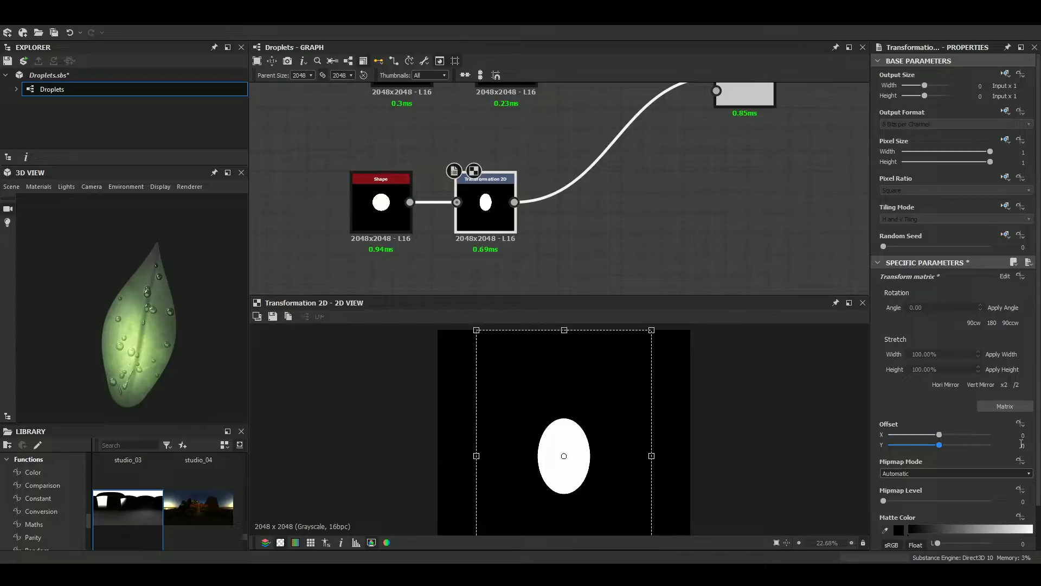
While previewing the Blend output, move the ellipse up to a Y offset of about 0.16 to round the leaf's cropped end
middle_click_drag(690, 261, 658, 286)
left_click(705, 114)
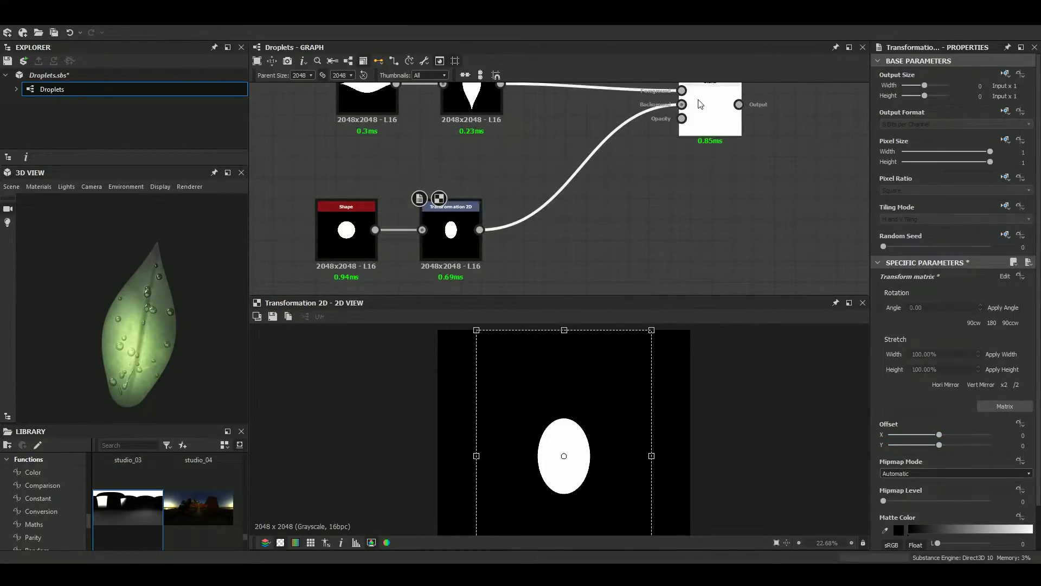
left_click(470, 240)
left_click_drag(619, 465, 625, 427)
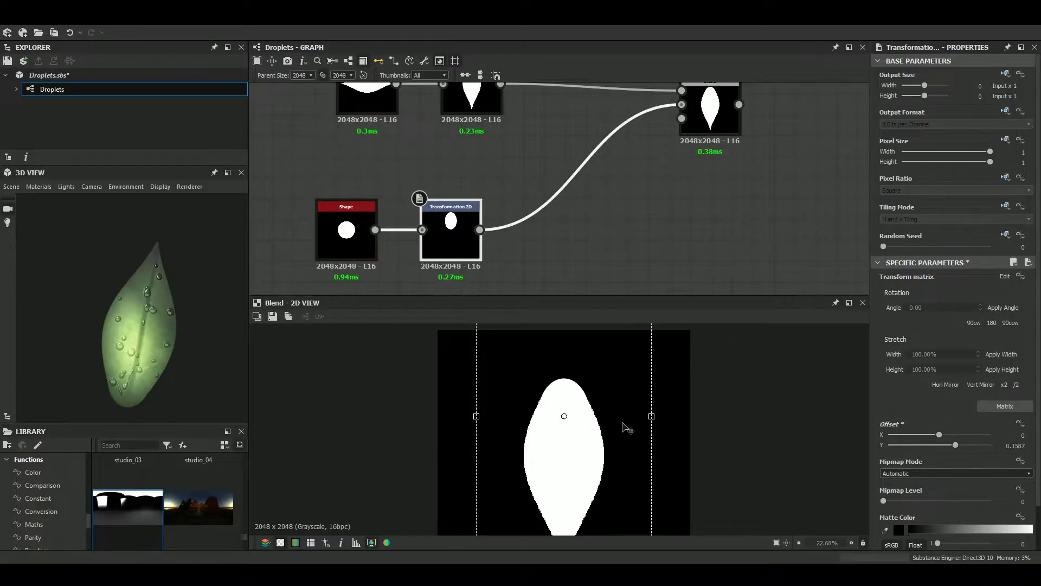
Examine the blended leaf's full silhouette and locate the Blur HQ and Histogram Scan nodes in the reference Leaf base shape frame
scroll(578, 392, "up", 5)
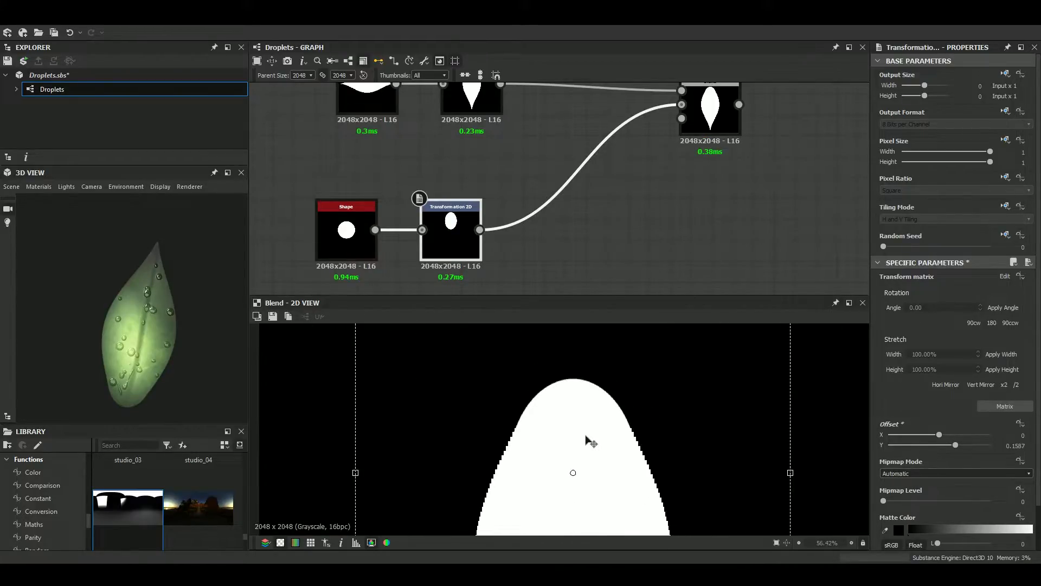
scroll(588, 438, "down", 4)
key("f")
key("f")
scroll(607, 447, "up", 1)
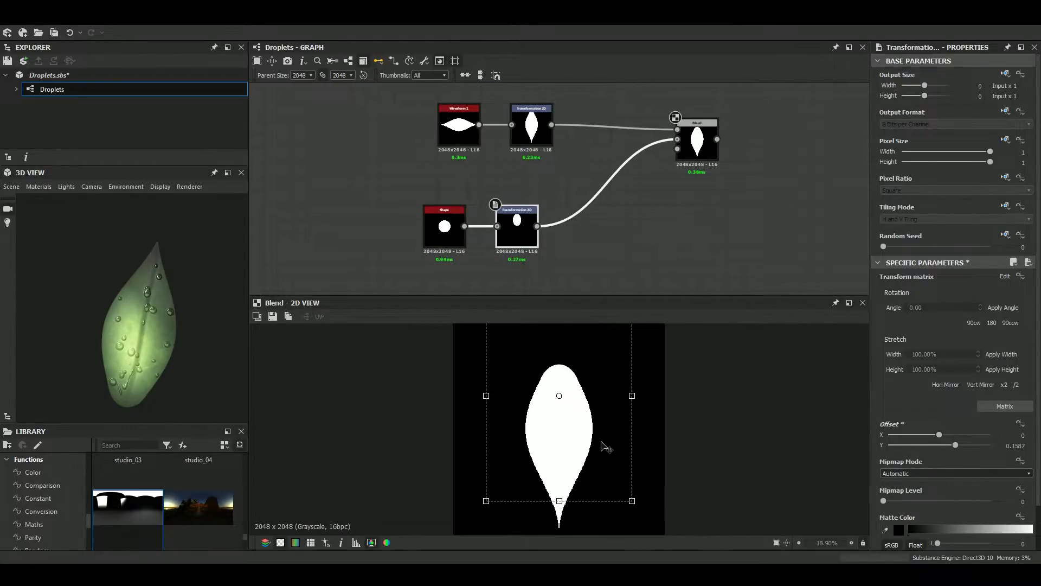
middle_click_drag(645, 199, 449, 251)
scroll(474, 212, "down", 3)
middle_click_drag(473, 212, 462, 229)
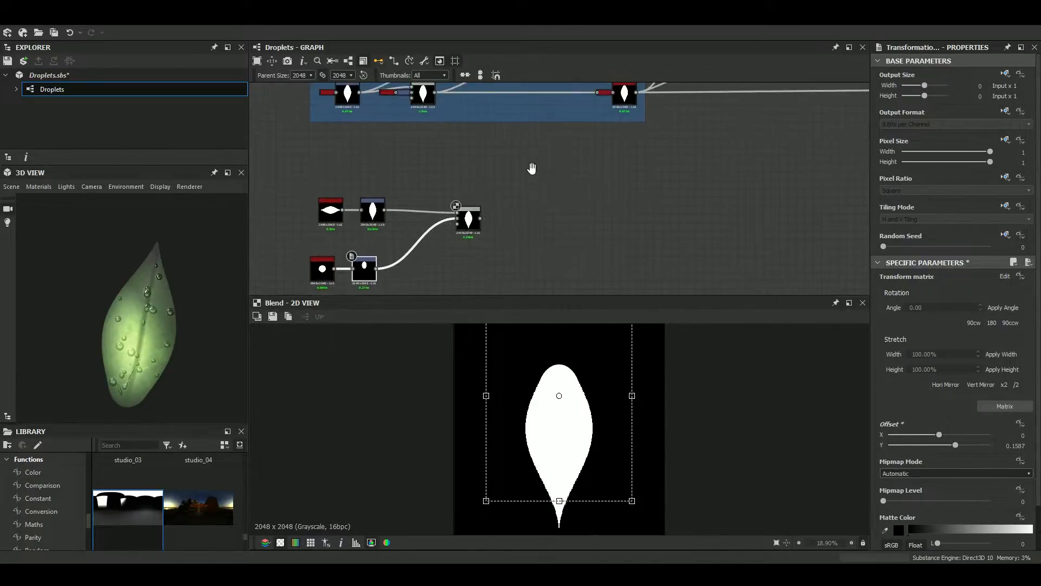
middle_click_drag(623, 92, 564, 185)
scroll(568, 180, "up", 5)
scroll(498, 201, "up", 4)
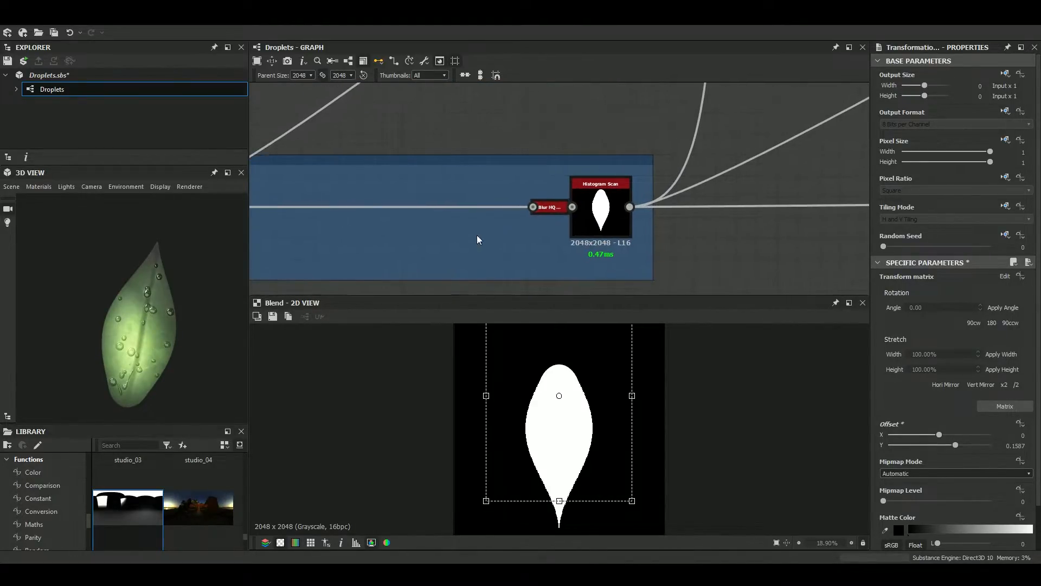
Examine up close the seam where the ellipse meets the leaf's side in the Blend output
scroll(553, 389, "up", 8)
middle_click_drag(525, 465, 515, 483)
scroll(500, 458, "up", 5)
middle_click_drag(453, 516, 538, 414)
scroll(547, 417, "down", 1)
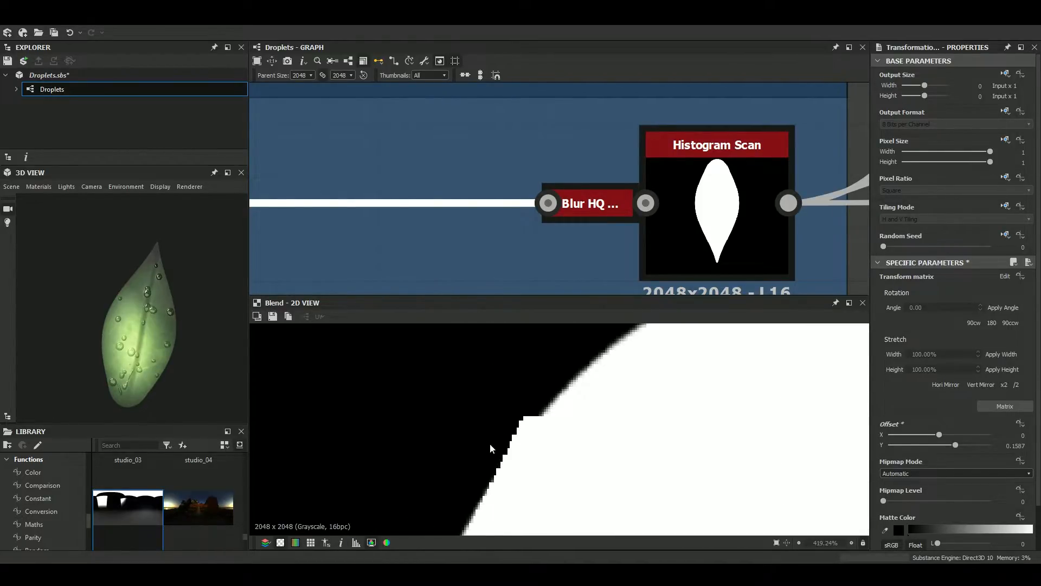
scroll(486, 448, "down", 4)
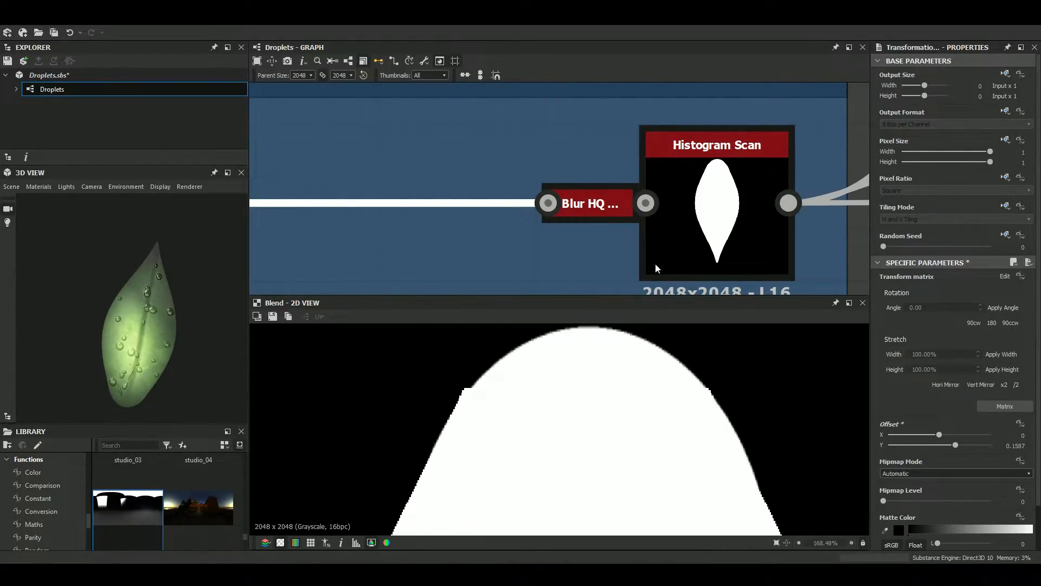
Inspect the reference Blur HQ and Histogram Scan nodes and the smoothness of the scanned leaf's rounded end
left_click(610, 209)
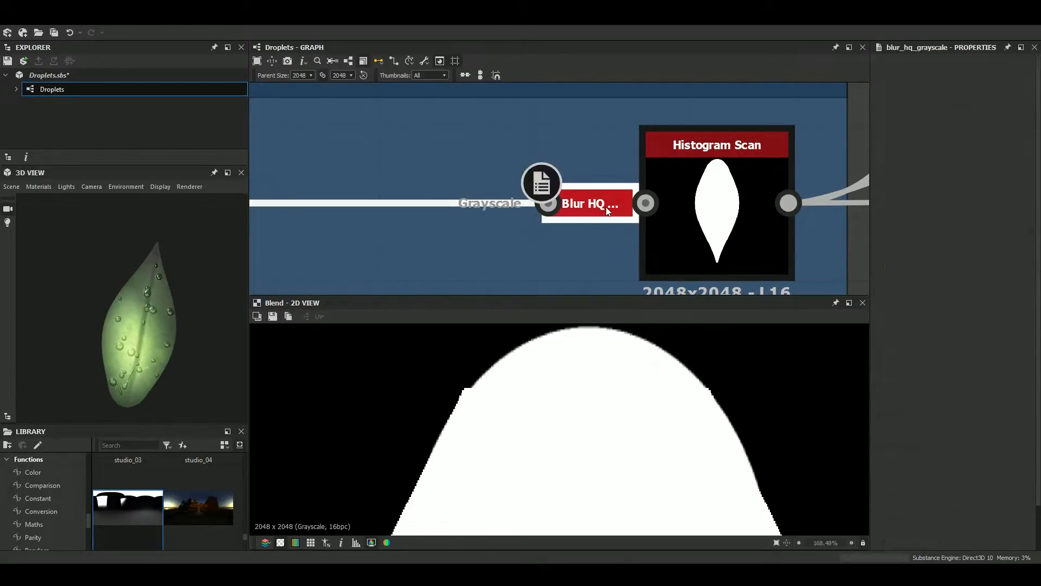
left_click(733, 280)
scroll(586, 395, "down", 3)
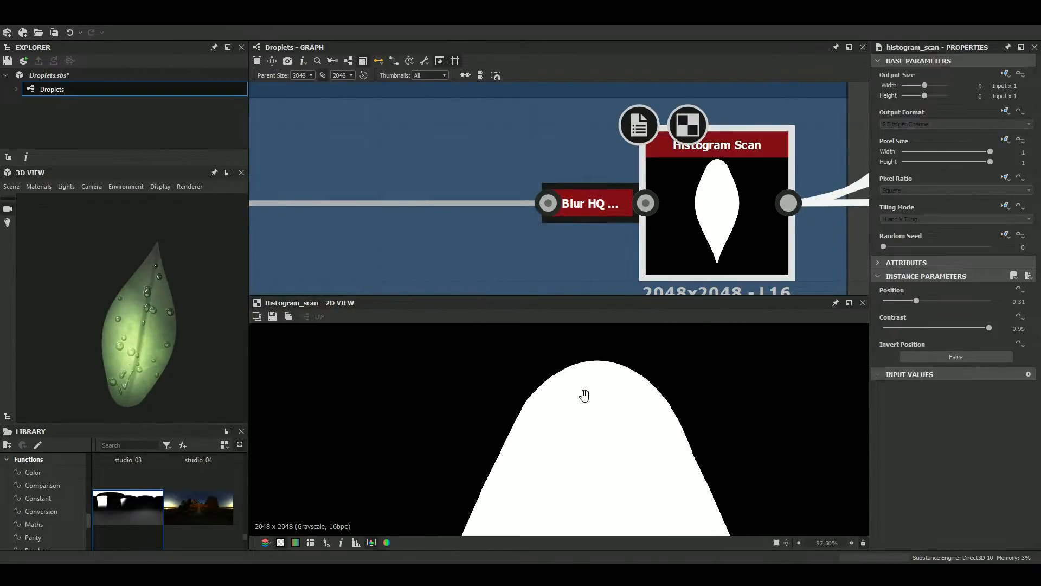
scroll(547, 392, "up", 4)
scroll(547, 391, "down", 5)
scroll(639, 230, "down", 9)
Return to the new Blend node and examine the stepping along its leaf edge up close
middle_click_drag(635, 227, 652, 103)
scroll(544, 208, "up", 5)
left_click(534, 201)
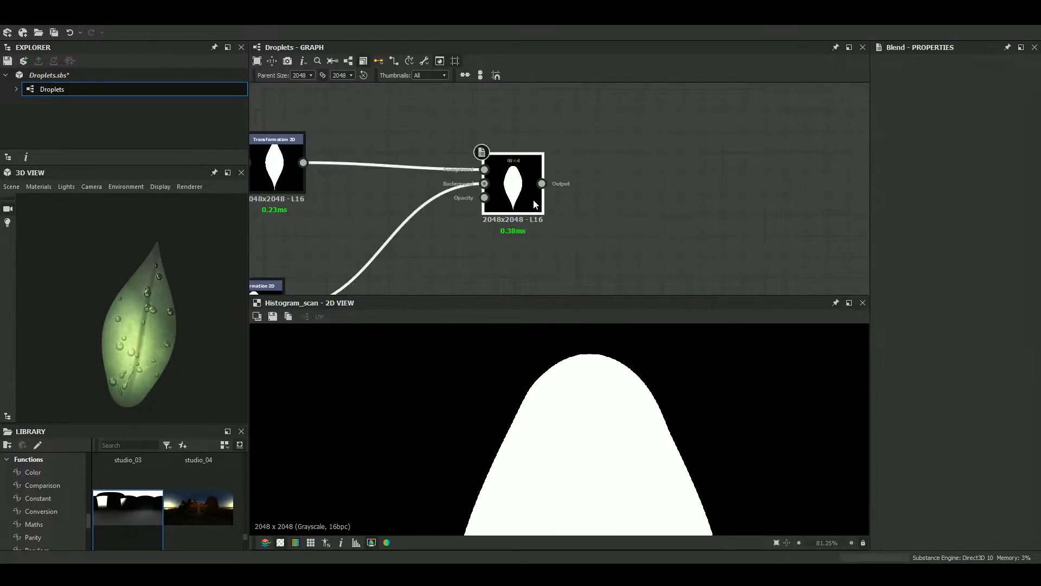
scroll(534, 402, "up", 2)
scroll(534, 403, "up", 4)
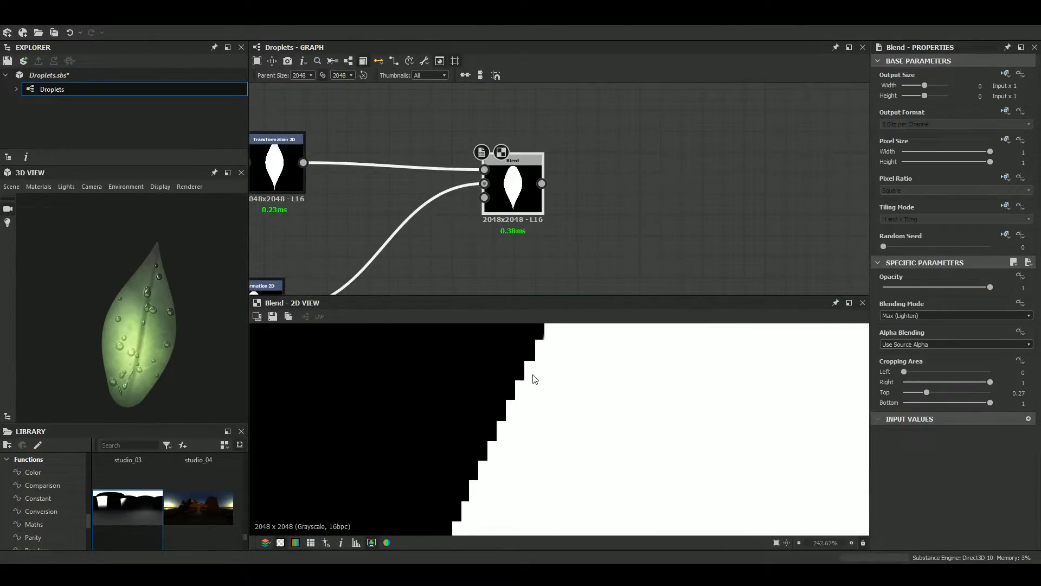
scroll(516, 403, "down", 3)
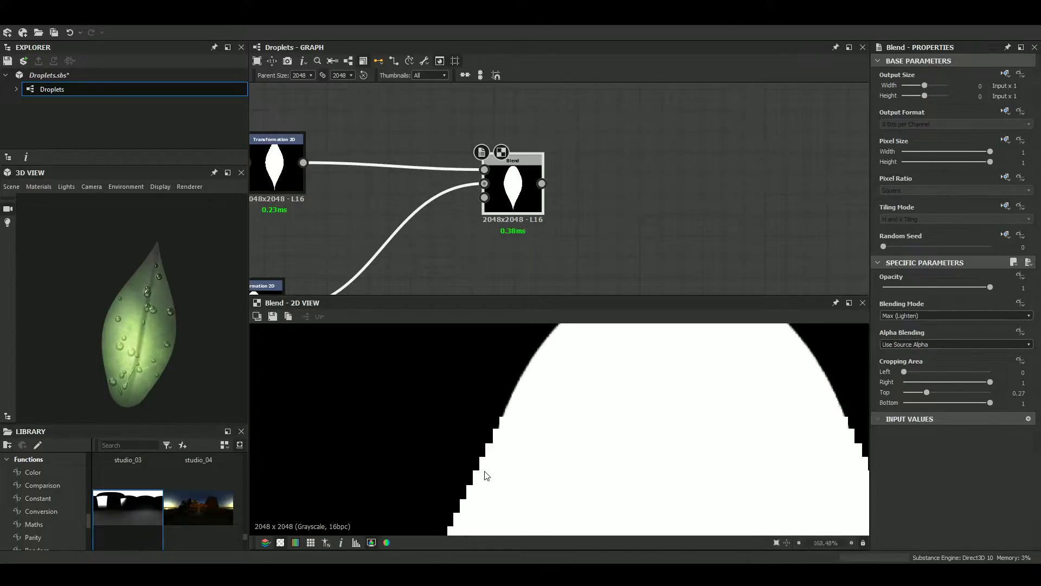
scroll(483, 471, "up", 5)
middle_click_drag(483, 470, 589, 362)
scroll(395, 133, "down", 1)
middle_click_drag(395, 133, 707, 109)
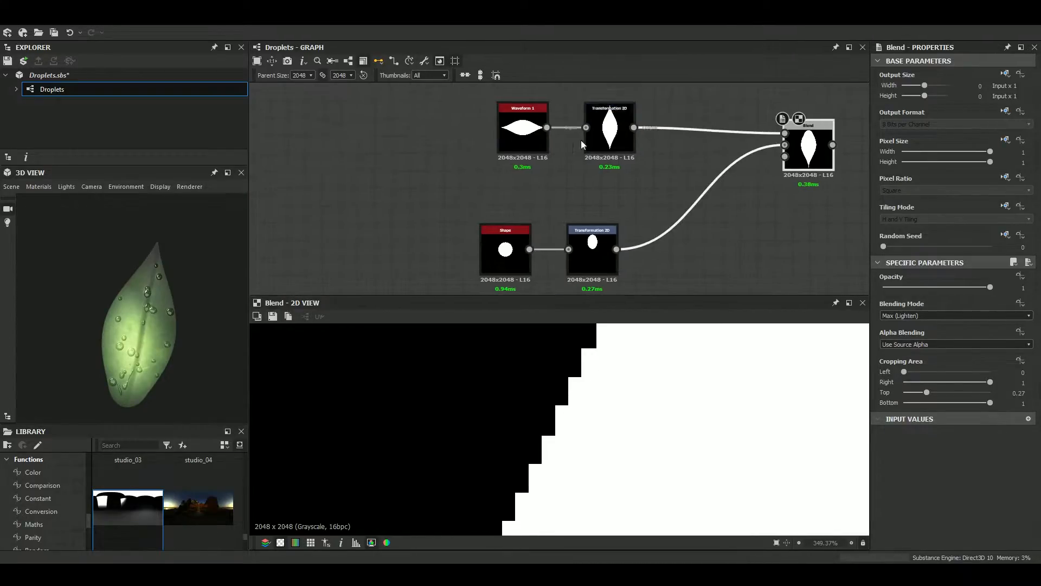
Shift the Waveform 1 node slightly away from its Transformation 2D and raise its Samples to 1024 while previewing the Blend output
left_click(528, 128)
scroll(749, 196, "down", 1)
middle_click_drag(750, 196, 721, 159)
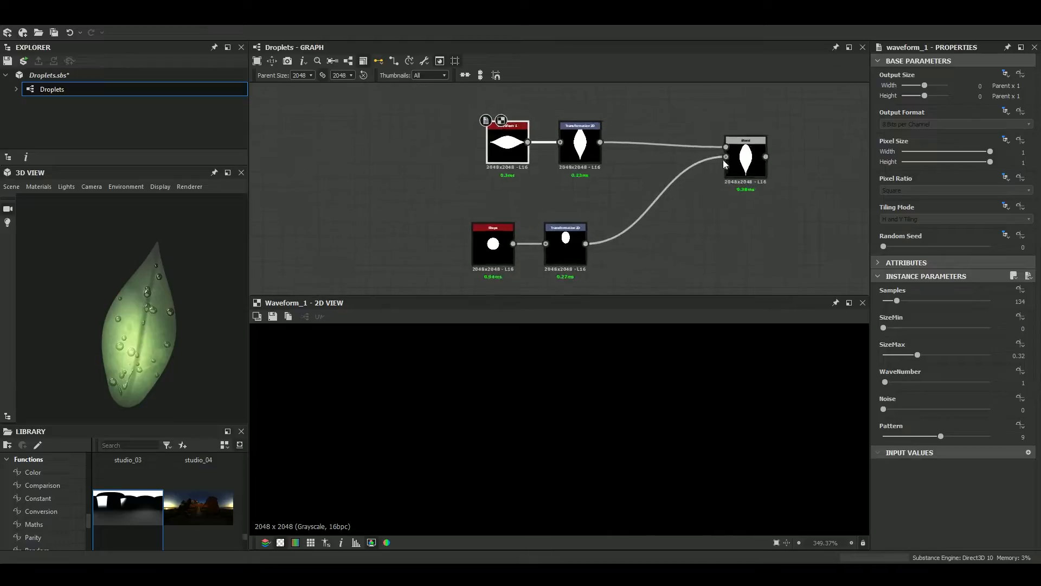
left_click(744, 162)
scroll(637, 379, "down", 1)
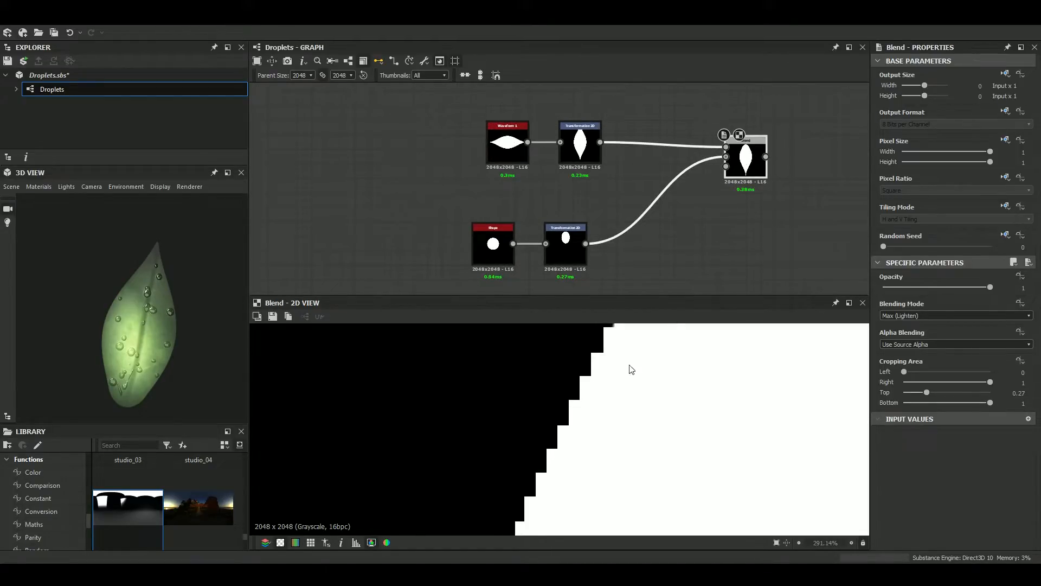
left_click_drag(508, 152, 493, 152)
scroll(765, 438, "down", 2)
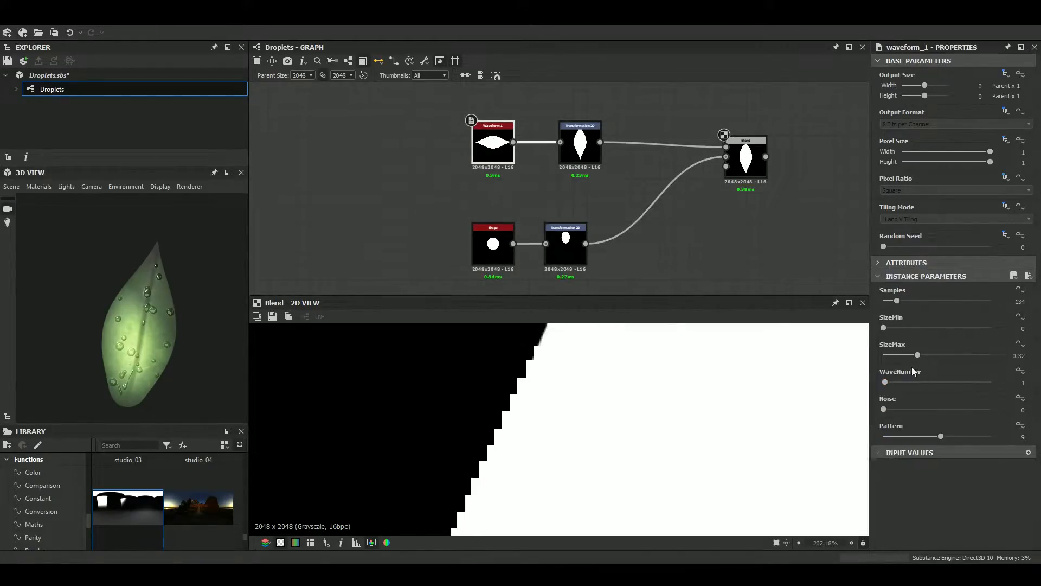
left_click_drag(900, 301, 1028, 321)
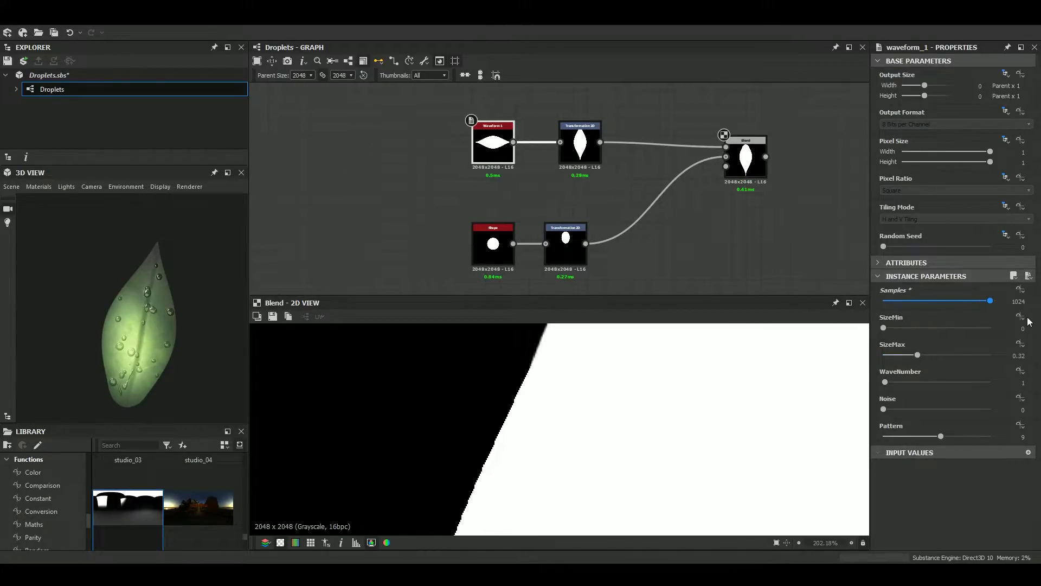
scroll(558, 375, "down", 5)
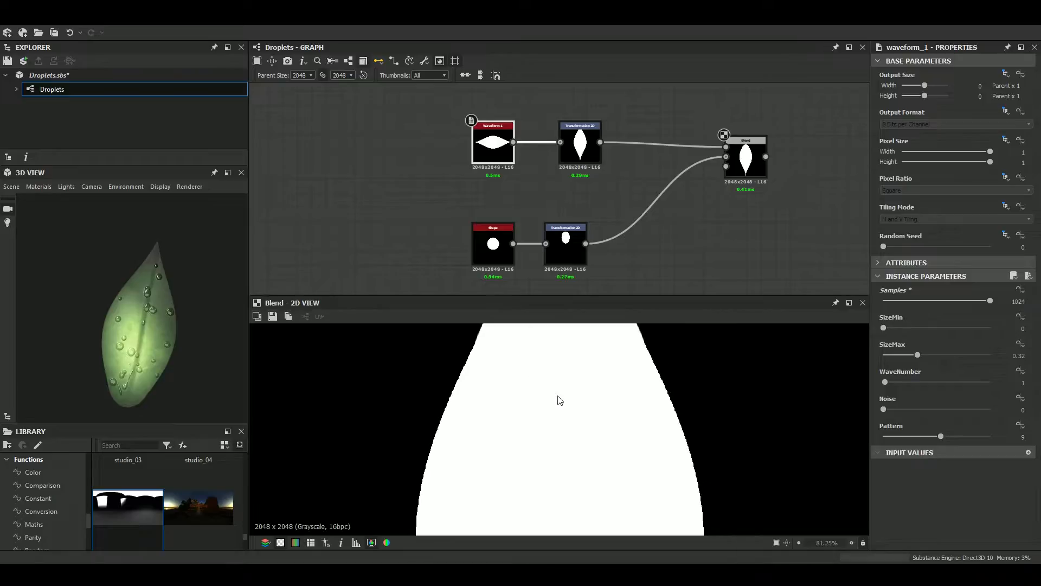
Examine the rounded end and side edges of the new Blend output up close, and compare the new nodes' layout with the reference frame
scroll(580, 408, "up", 3)
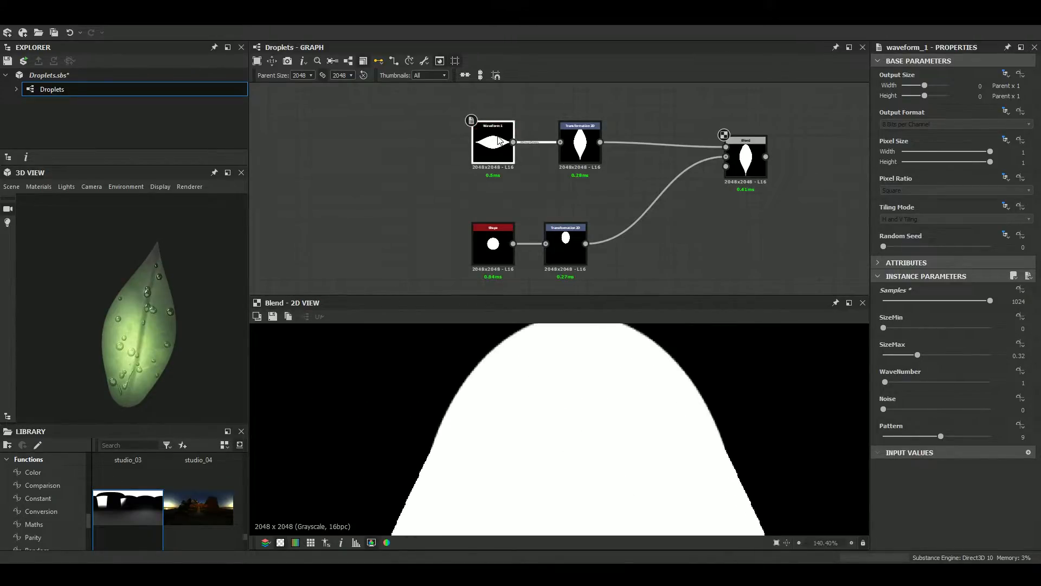
scroll(486, 226, "up", 5)
scroll(540, 222, "down", 3)
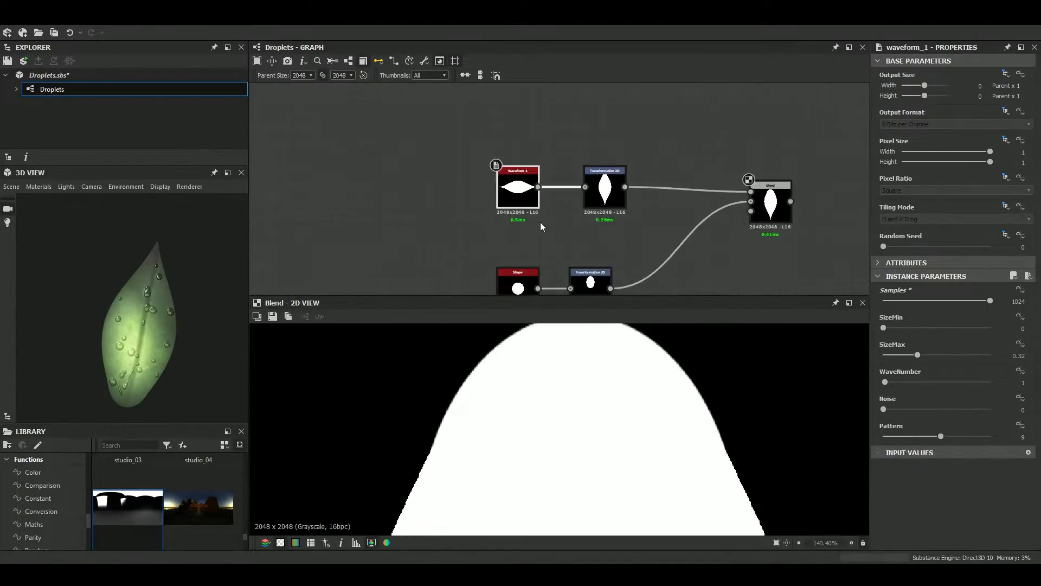
scroll(541, 223, "up", 1)
scroll(562, 205, "down", 4)
middle_click_drag(671, 203, 468, 228)
scroll(510, 173, "down", 2)
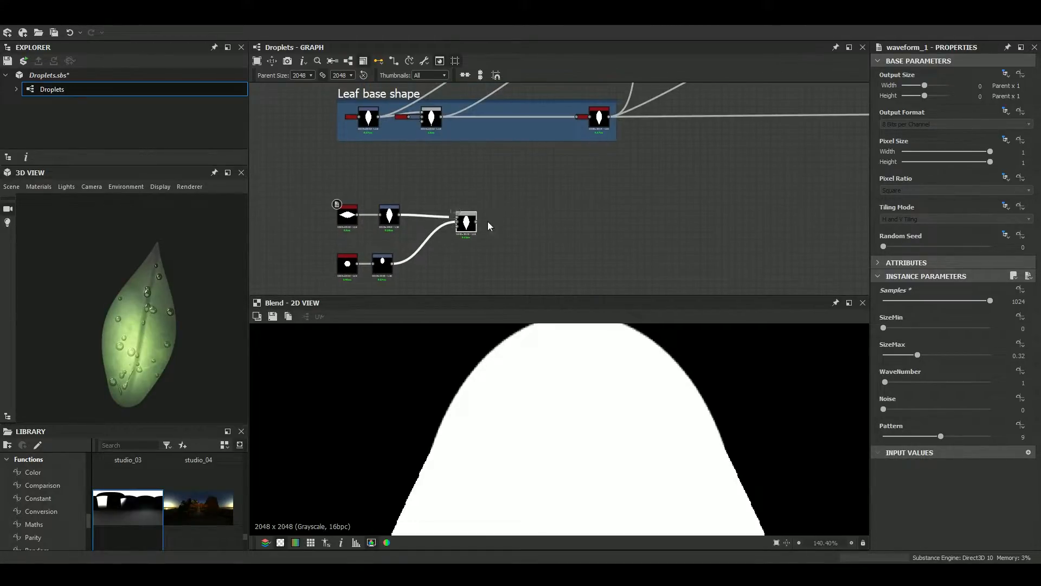
scroll(520, 401, "down", 4)
scroll(514, 409, "up", 1)
scroll(515, 416, "down", 1)
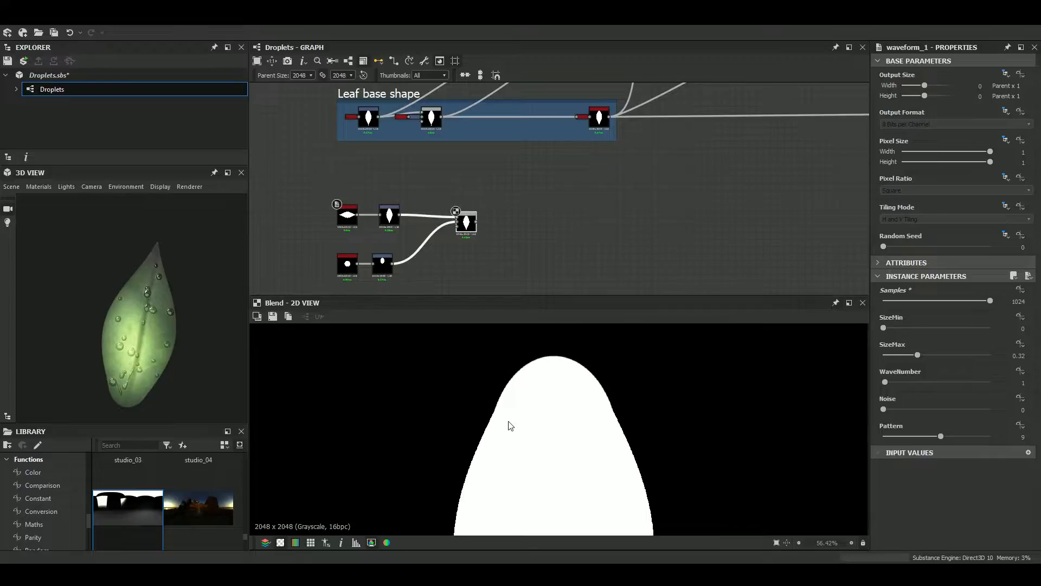
Look at the Histogram Scan node and its Blur HQ at the end of the reference Leaf base shape frame
scroll(602, 124, "up", 2)
middle_click_drag(602, 124, 602, 217)
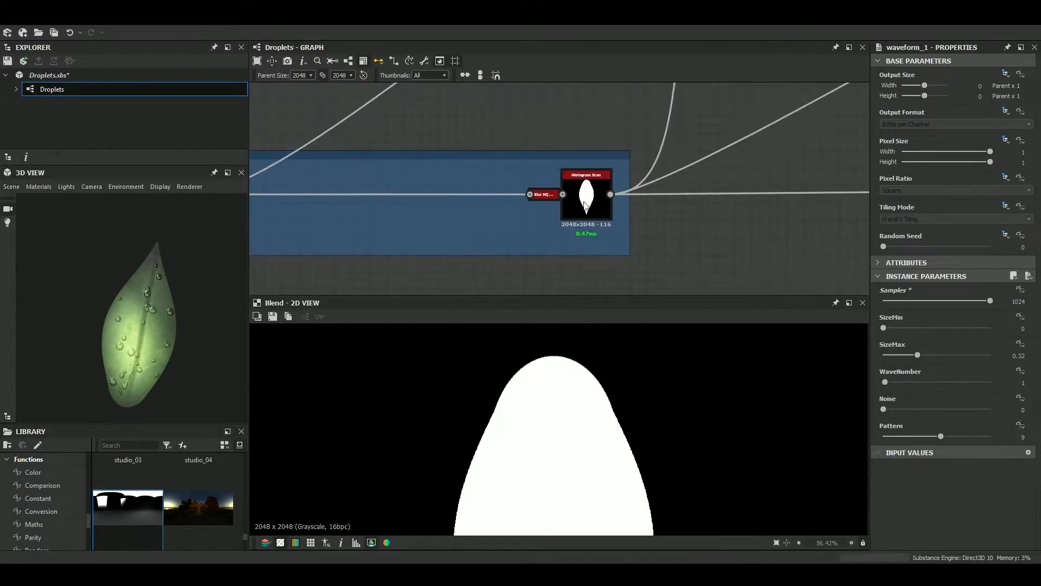
scroll(602, 222, "up", 2)
scroll(572, 135, "down", 5)
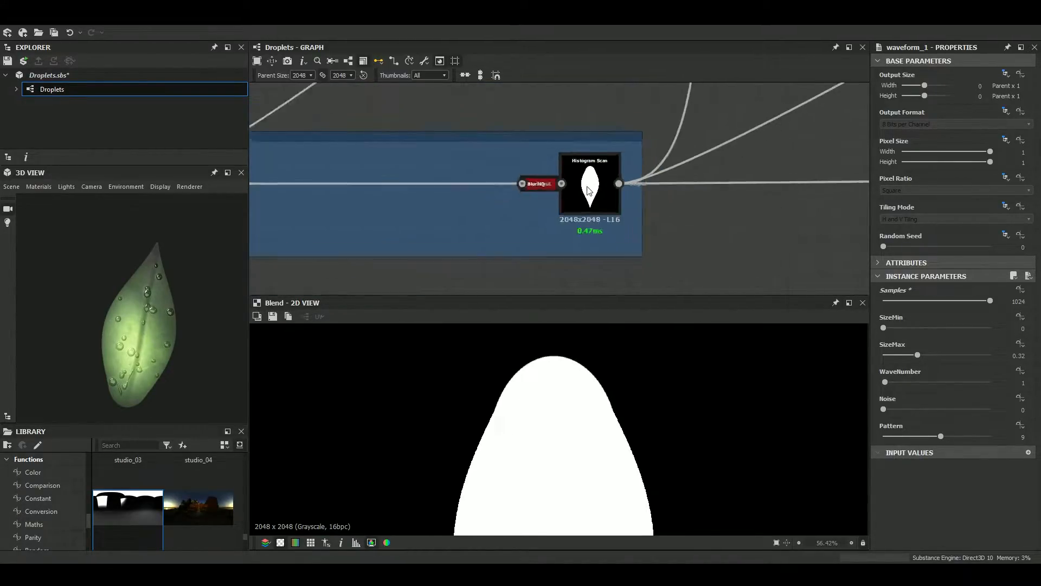
Shift the five new leaf shape nodes slightly and enclose them in a frame titled "base leaf shape"
middle_click_drag(581, 203, 601, 158)
middle_click_drag(526, 257, 544, 221)
scroll(537, 261, "down", 1)
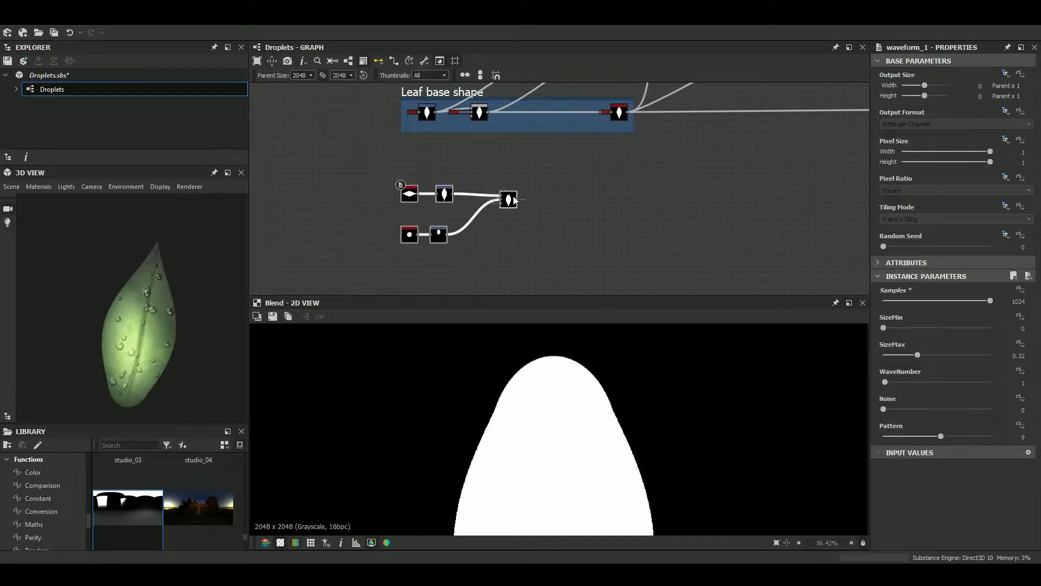
left_click_drag(502, 200, 529, 235)
right_click(529, 234)
left_click(581, 298)
type("Leaf")
key("BackSpace")
key("BackSpace")
key("BackSpace")
key("BackSpace")
type("base leaf shape")
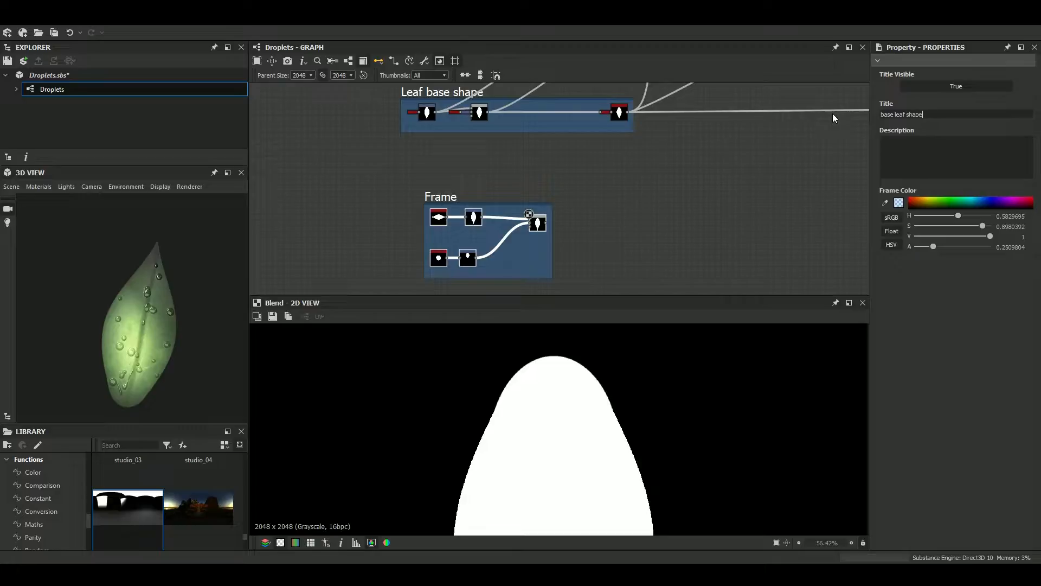
key("Return")
Preview the reference Subtract Blend node and examine the leaf's shading and central vein
middle_click_drag(832, 112, 674, 176)
scroll(605, 199, "up", 4)
double_click(622, 237)
scroll(597, 379, "down", 3)
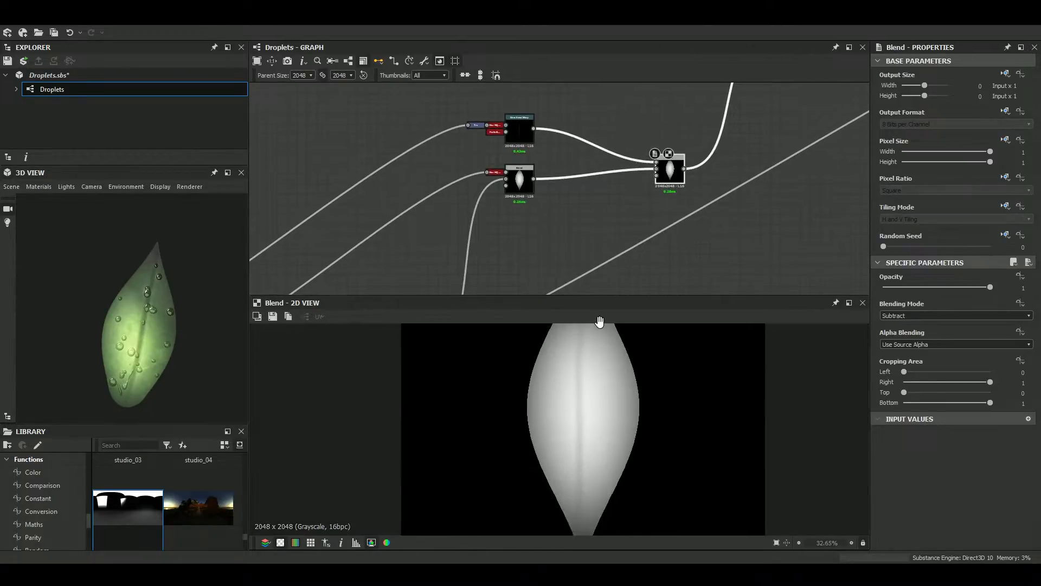
scroll(594, 407, "up", 3)
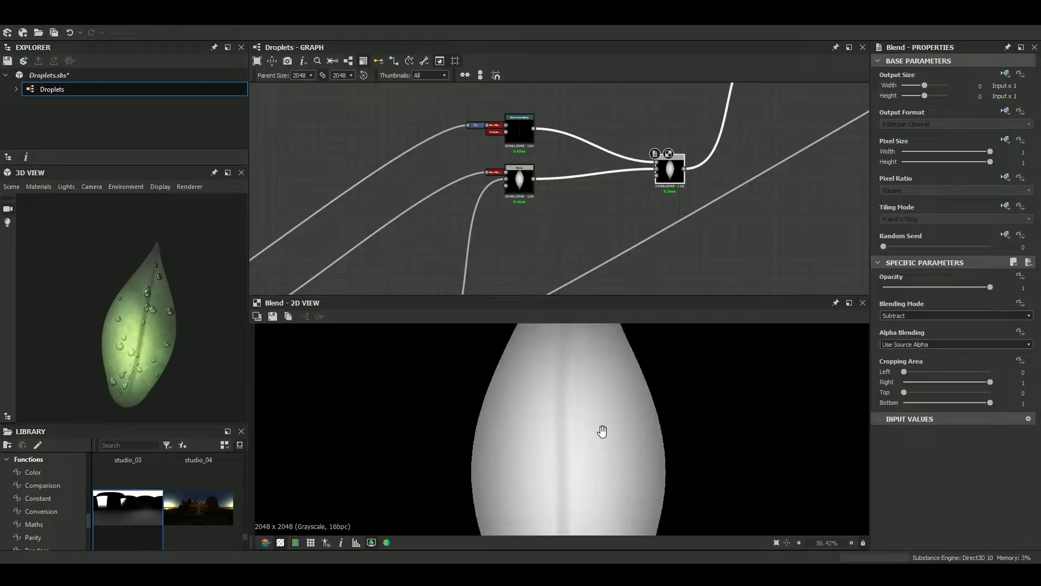
scroll(587, 418, "down", 1)
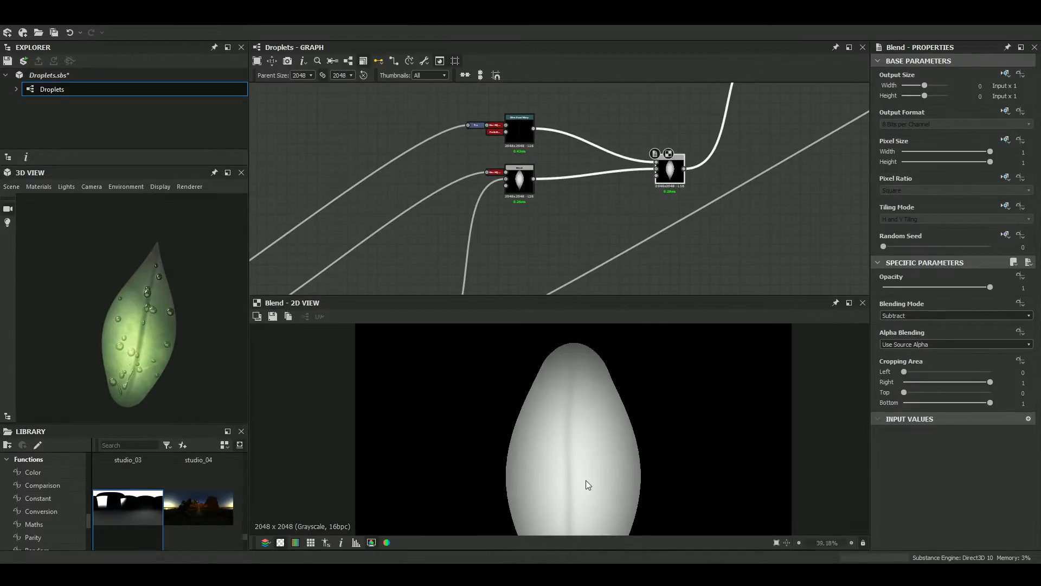
middle_click_drag(620, 430, 628, 374)
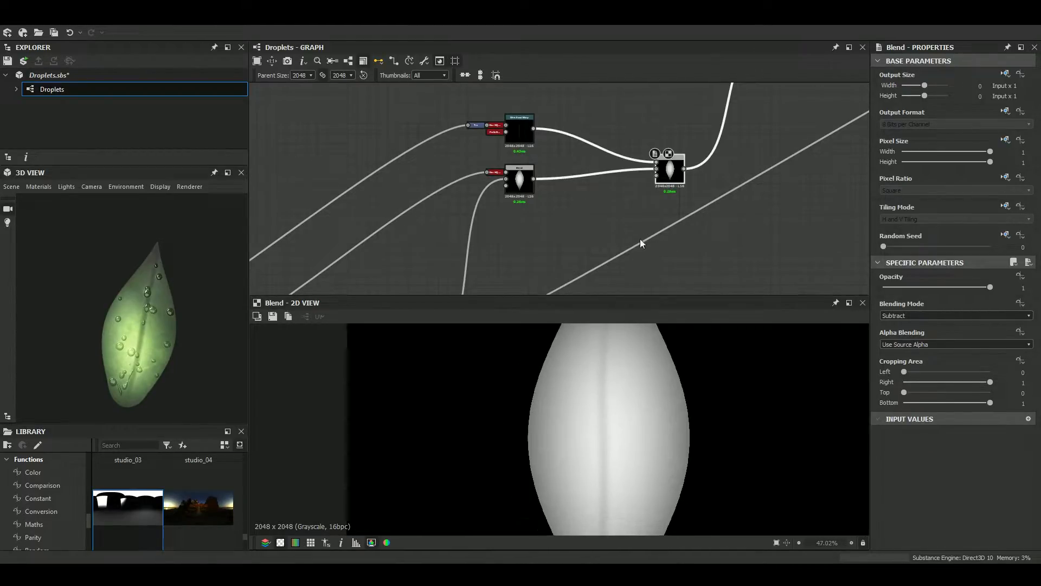
Add a Blend node with the framed leaf Blend as its background input, and set its blending mode to Multiply
scroll(596, 198, "up", 2)
left_click_drag(425, 255, 415, 222)
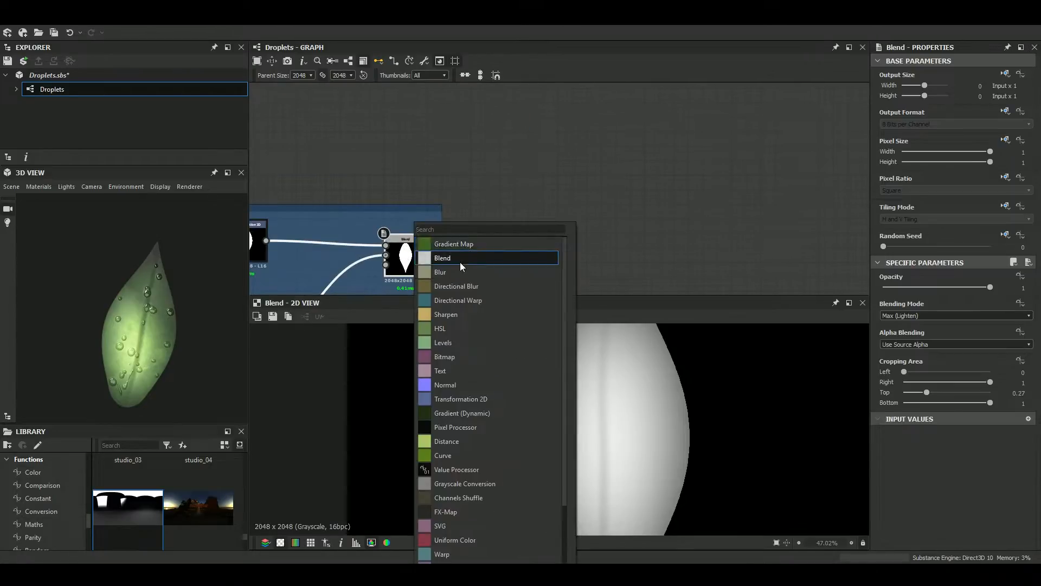
left_click(460, 262)
middle_click_drag(616, 234, 589, 198)
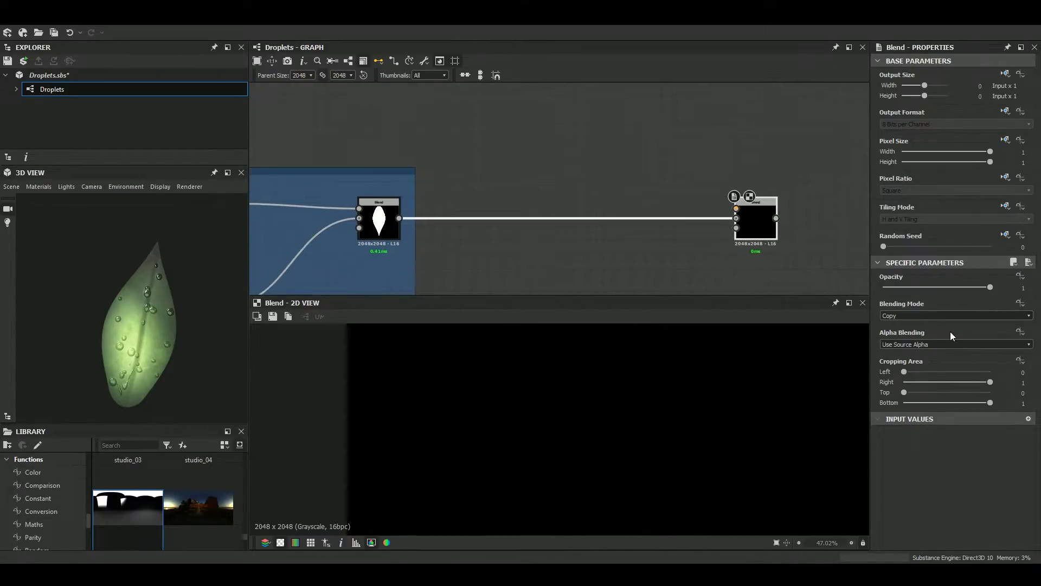
left_click(939, 317)
left_click(925, 342)
Add a Blur HQ Grayscale node fed by the framed leaf Blend and connect its output to the Multiply Blend's foreground
key("space")
type("blur")
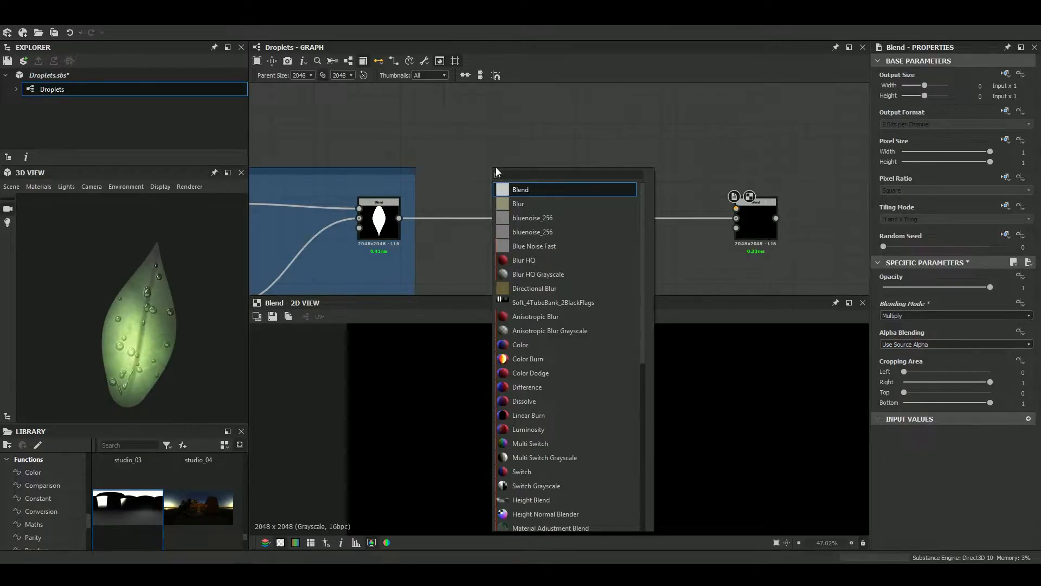
key("Down")
key("Down")
key("Return")
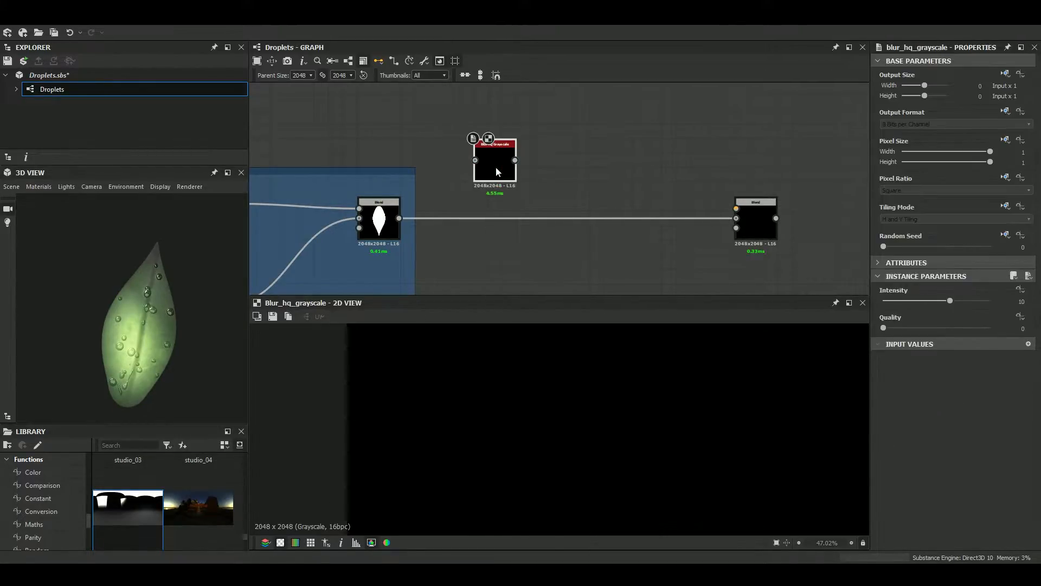
left_click(389, 216)
left_click_drag(399, 218, 649, 179)
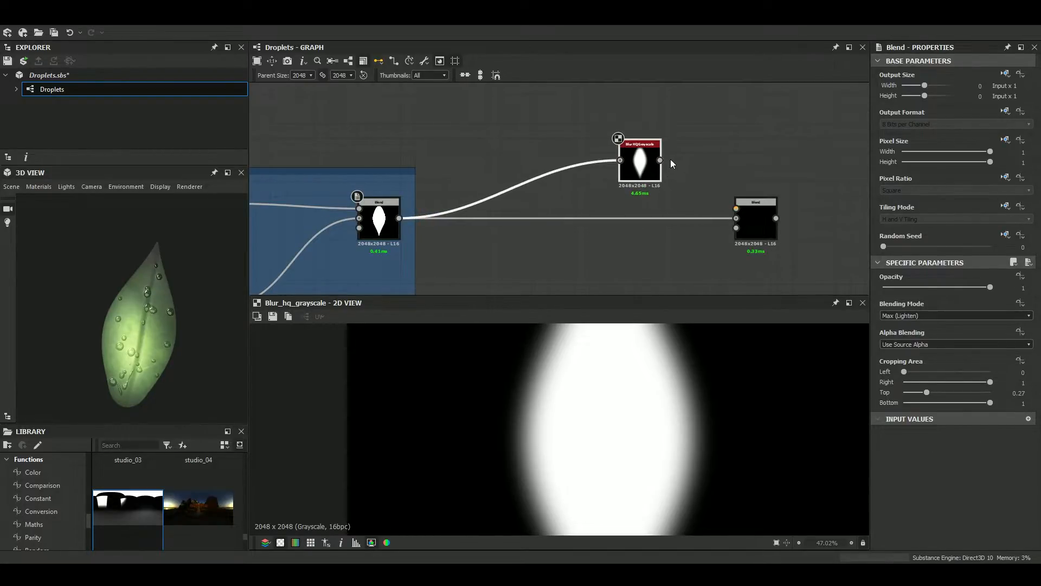
double_click(740, 201)
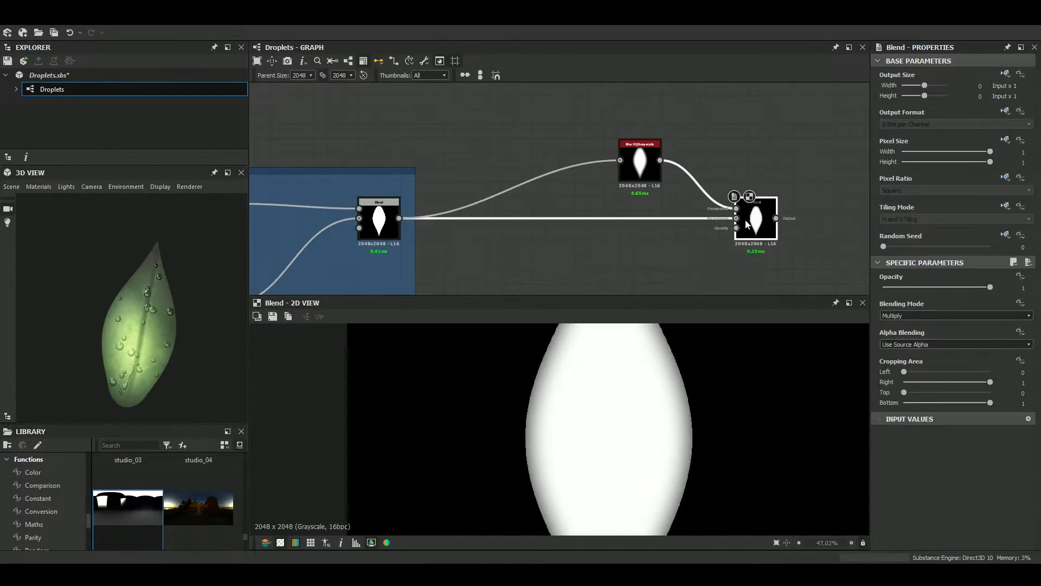
scroll(654, 425, "down", 1)
left_click_drag(622, 150, 608, 149)
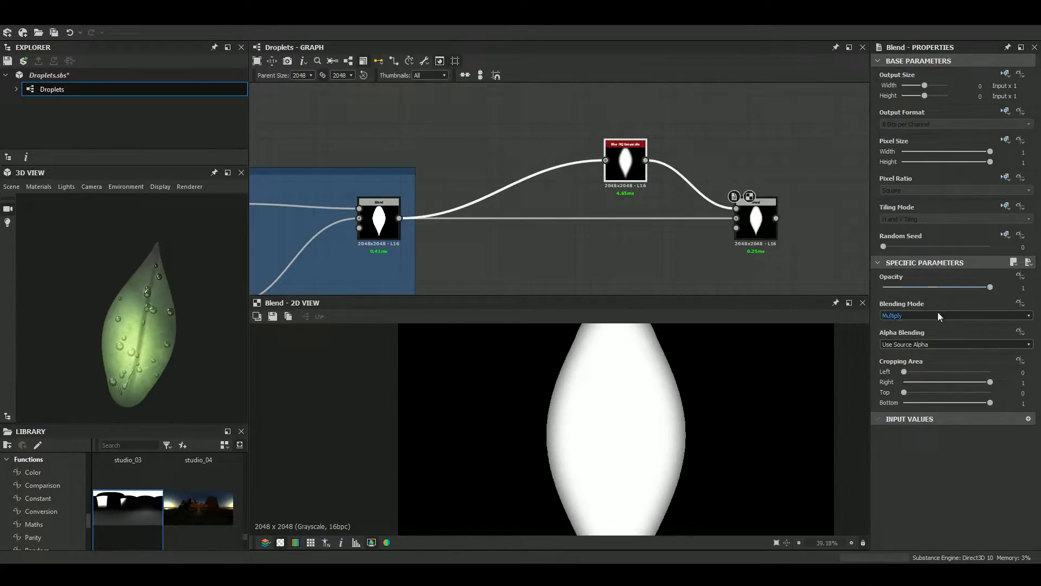
Set the new Blur HQ Grayscale node's Intensity to 20 while previewing the Multiply Blend
left_click(628, 168)
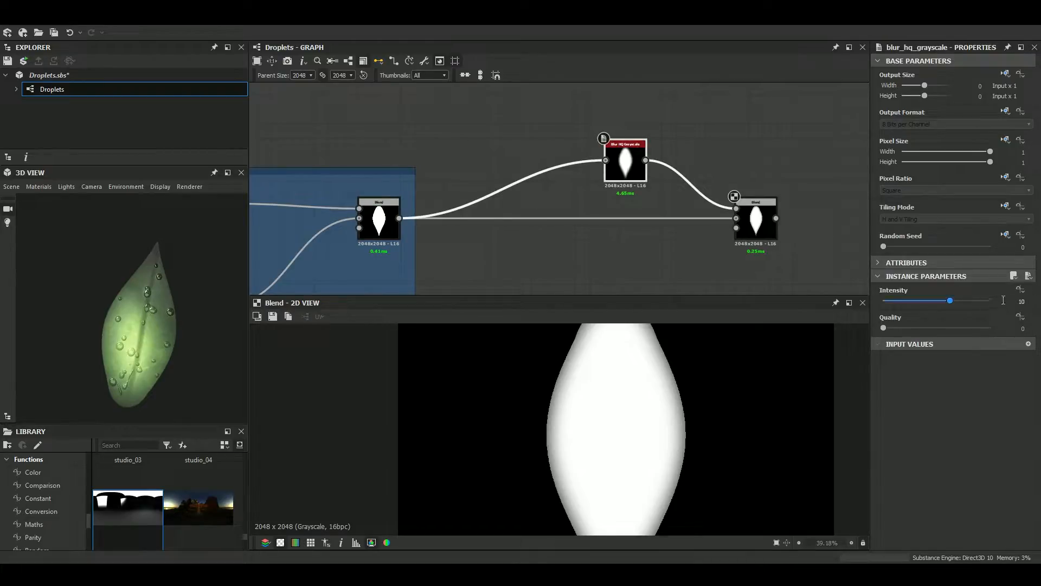
type("20")
key("Return")
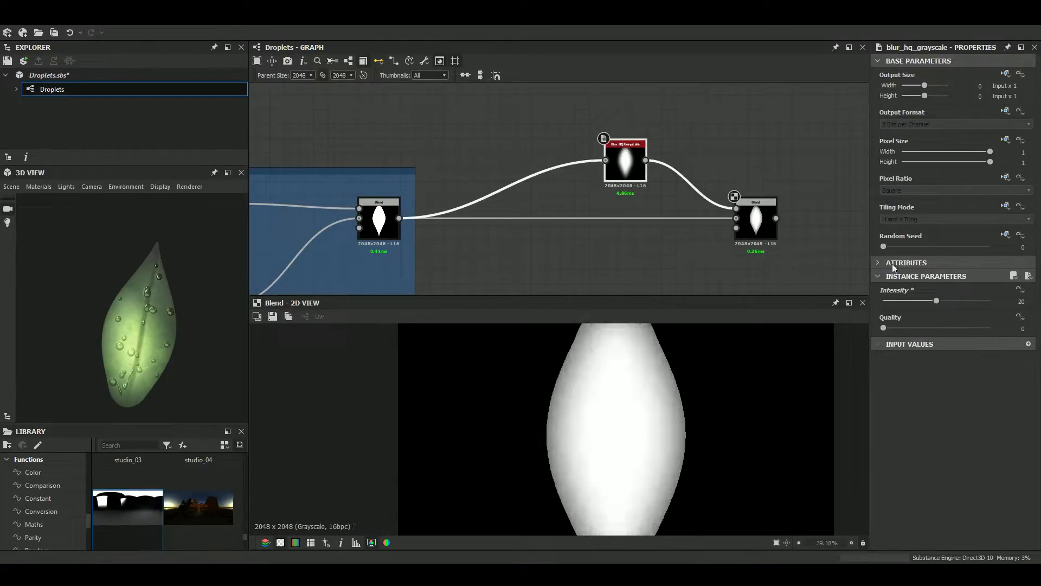
Inspect the Intensity and output of the reference Blur HQ node that feeds the leaf gradient Blend
scroll(649, 117, "down", 3)
middle_click_drag(649, 117, 602, 215)
scroll(602, 216, "up", 5)
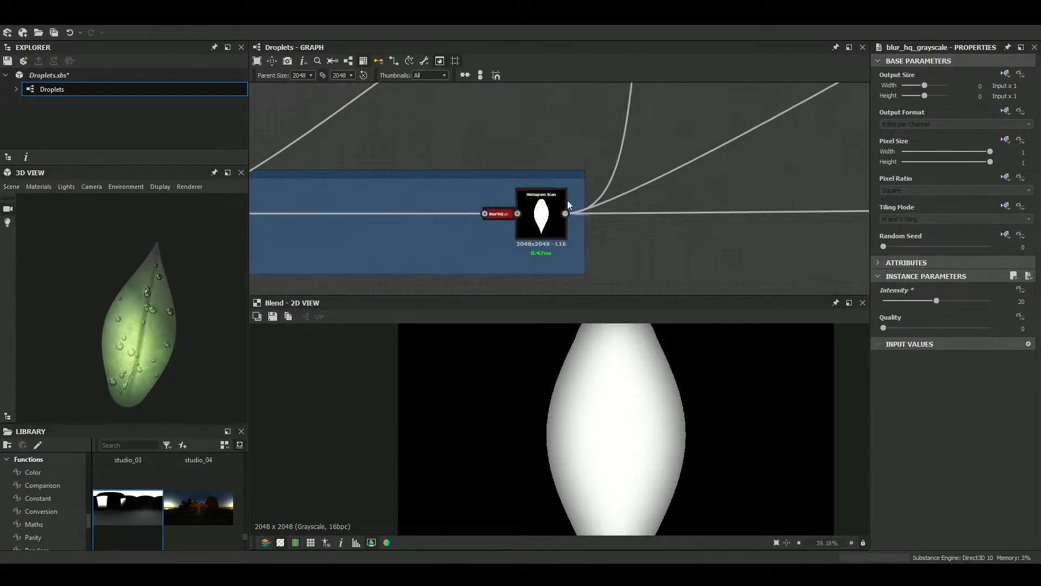
scroll(561, 213, "down", 3)
scroll(558, 217, "up", 3)
double_click(514, 200)
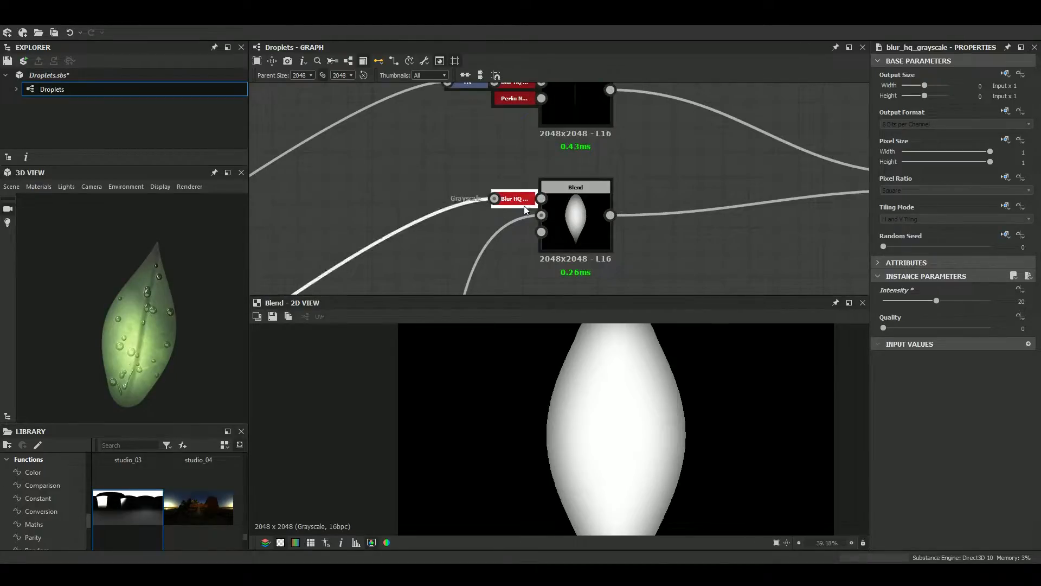
scroll(592, 197, "down", 4)
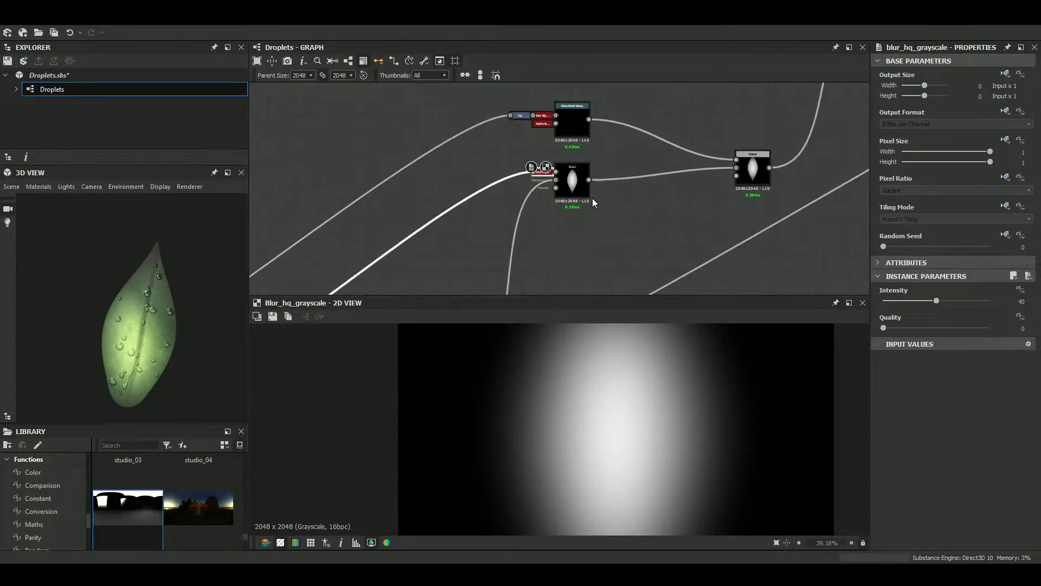
Set the new Blur HQ Grayscale node's Intensity to 40 and view the whole leaf in the Multiply Blend output
scroll(650, 212, "up", 3)
double_click(653, 212)
left_click(546, 174)
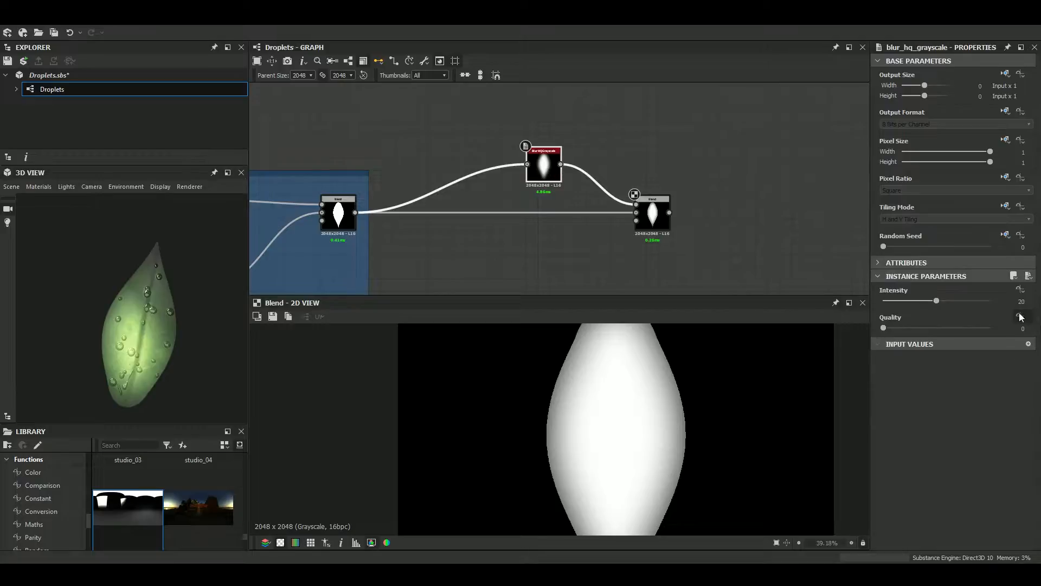
type("40")
key("Return")
scroll(669, 404, "down", 3)
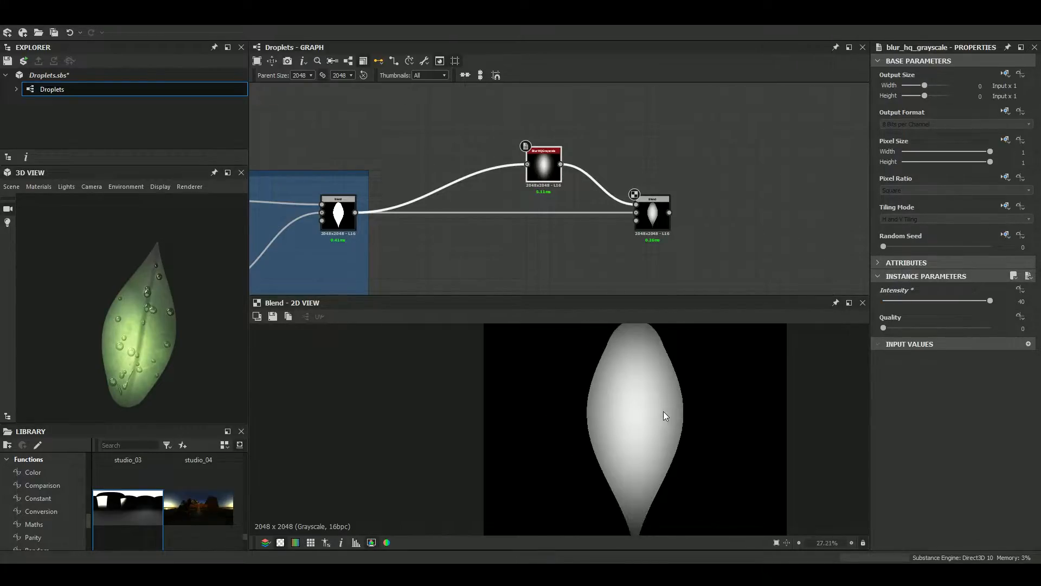
Inspect the reference Blur HQ and Transformation 2D nodes feeding the Directional Warp, including how the transform squeezes the leaf
scroll(637, 215, "down", 4)
scroll(624, 204, "up", 6)
scroll(562, 167, "up", 3)
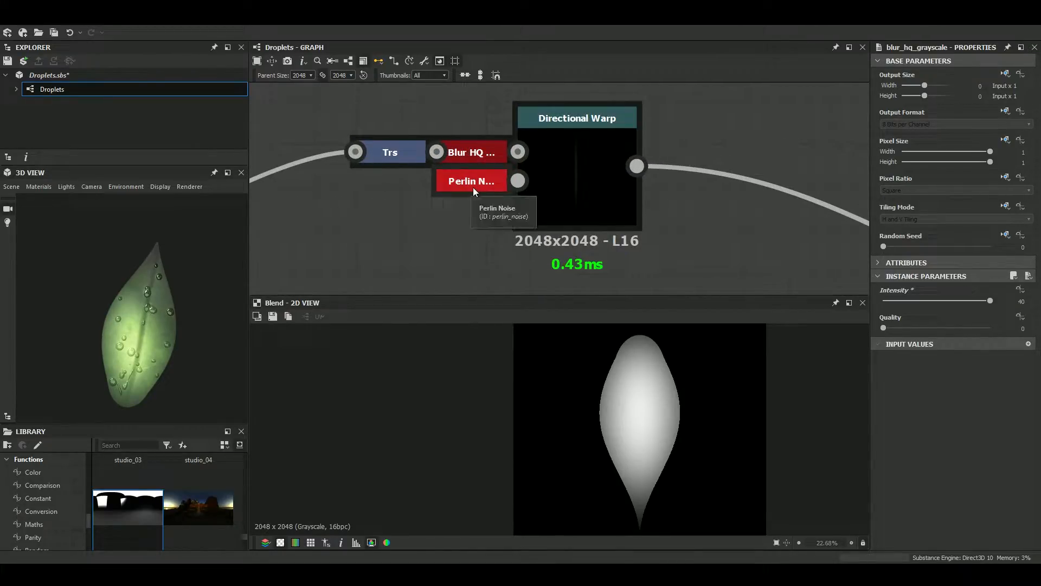
double_click(483, 160)
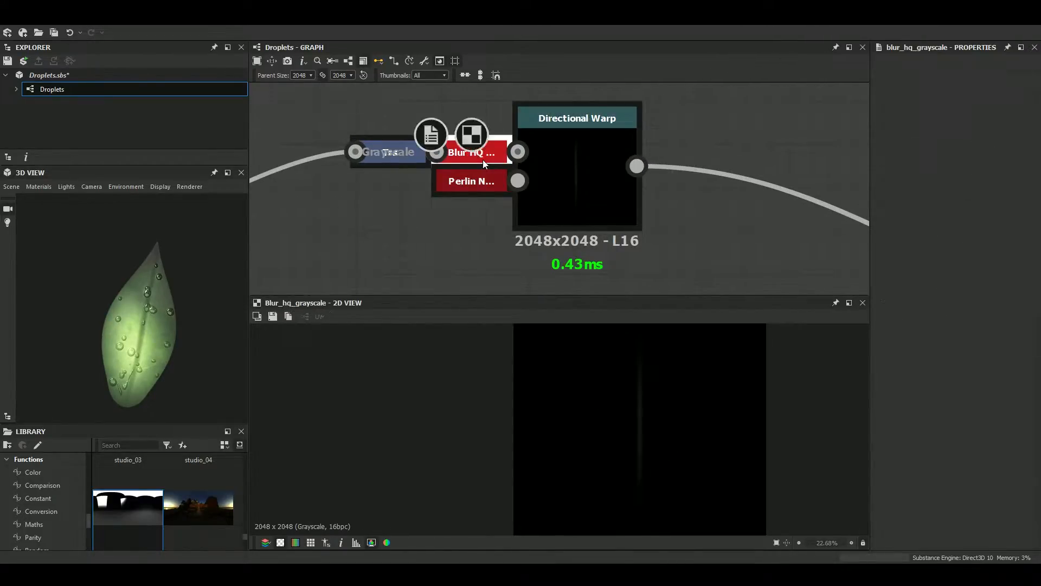
double_click(382, 155)
scroll(685, 454, "up", 2)
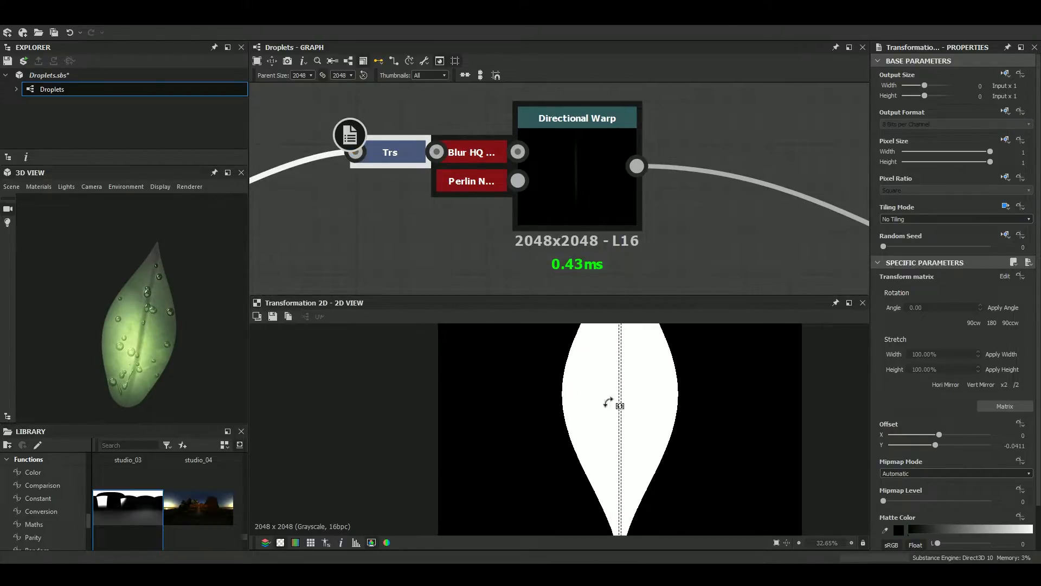
scroll(699, 423, "down", 2)
scroll(573, 411, "up", 2)
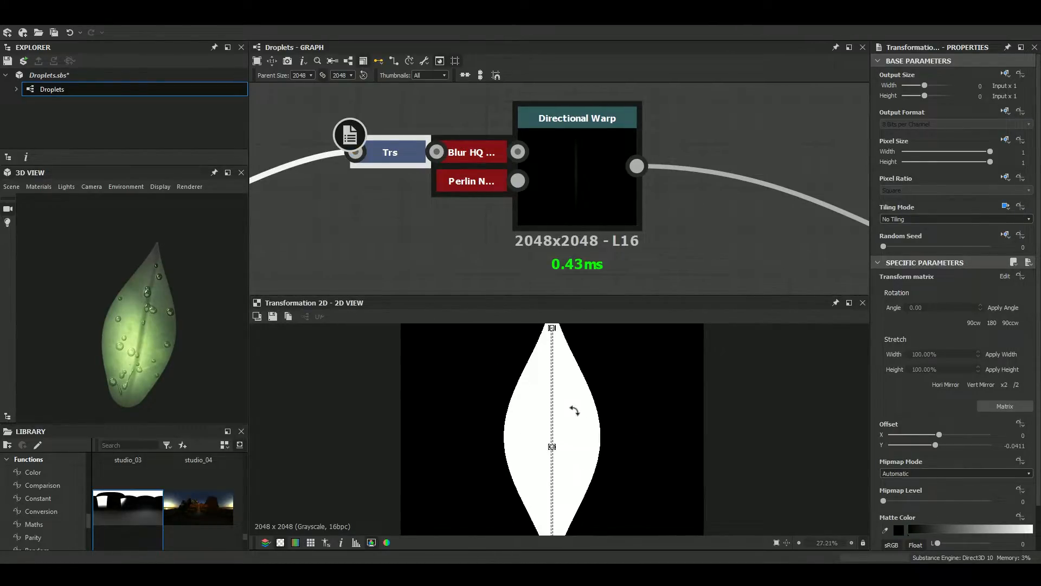
middle_click_drag(575, 411, 615, 390)
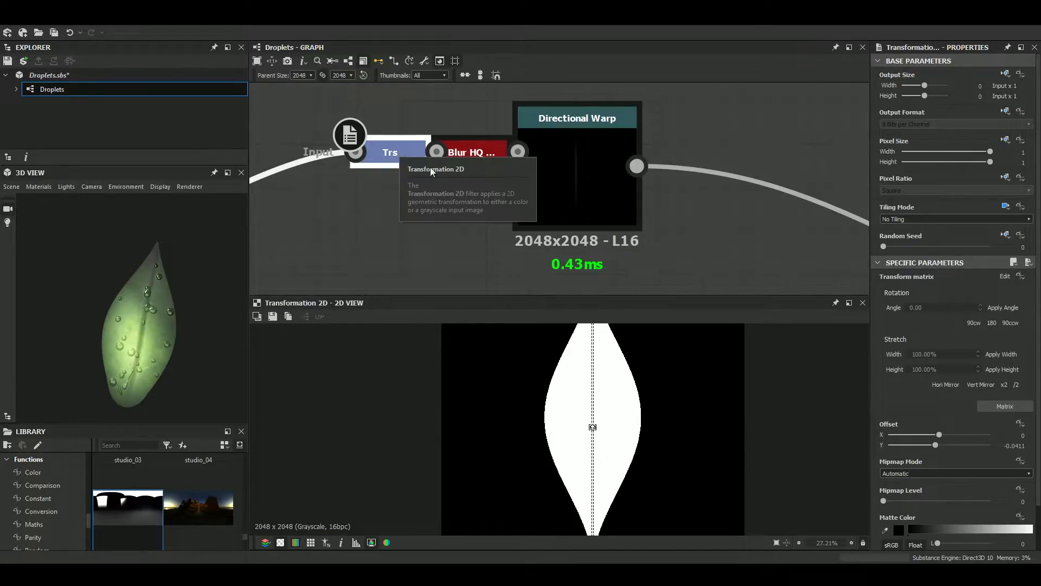
Preview the reference Transformation 2D output and examine its thin vertical central line up close
double_click(404, 160)
scroll(619, 426, "up", 8)
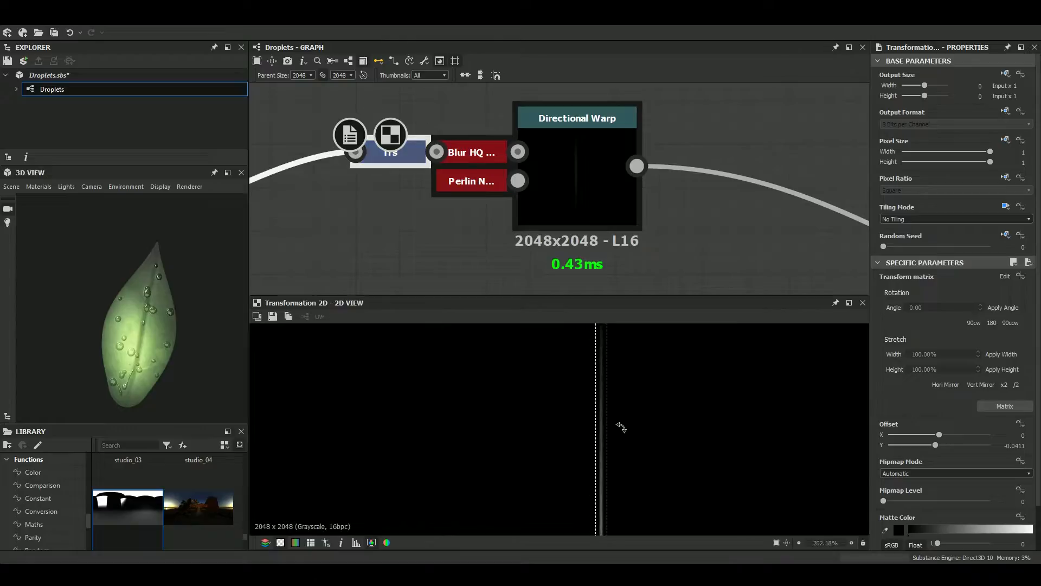
scroll(615, 388, "up", 4)
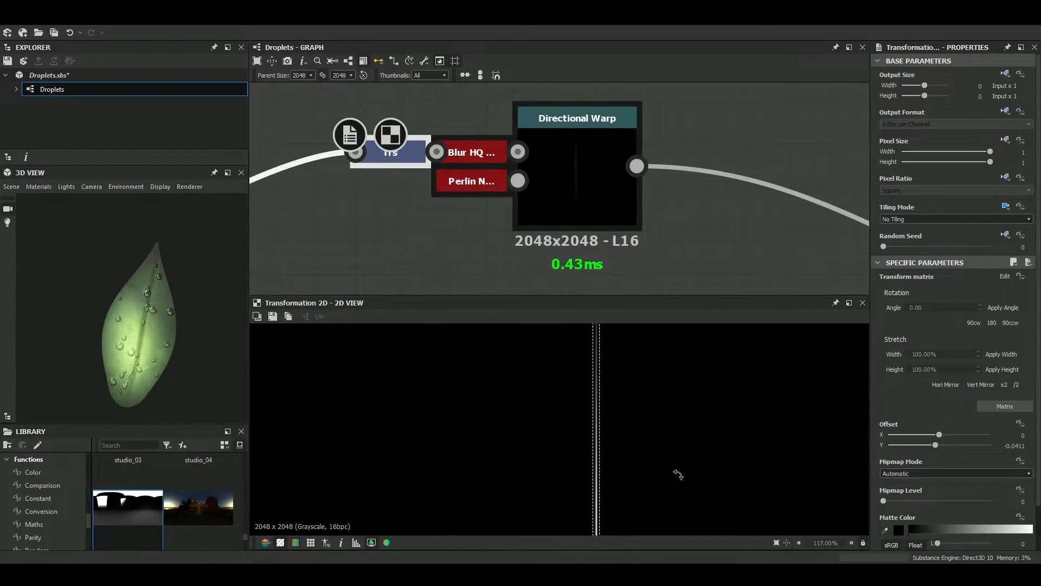
scroll(596, 423, "up", 3)
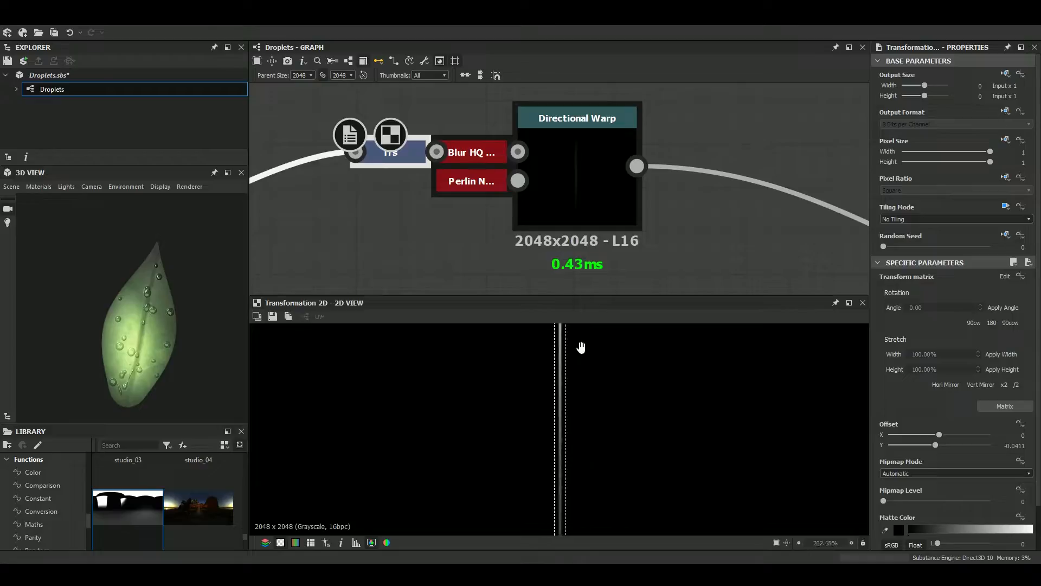
scroll(597, 504, "down", 9)
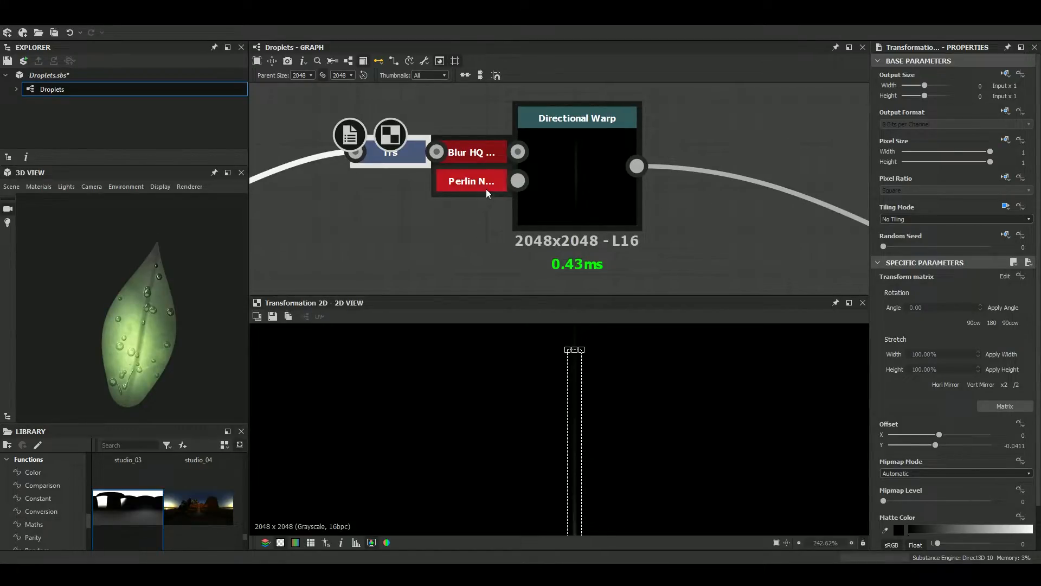
Preview the outputs of the reference Blur HQ and Directional Warp nodes, examining the warped vein line up close
left_click(478, 159)
scroll(595, 142, "down", 3)
left_click(596, 142)
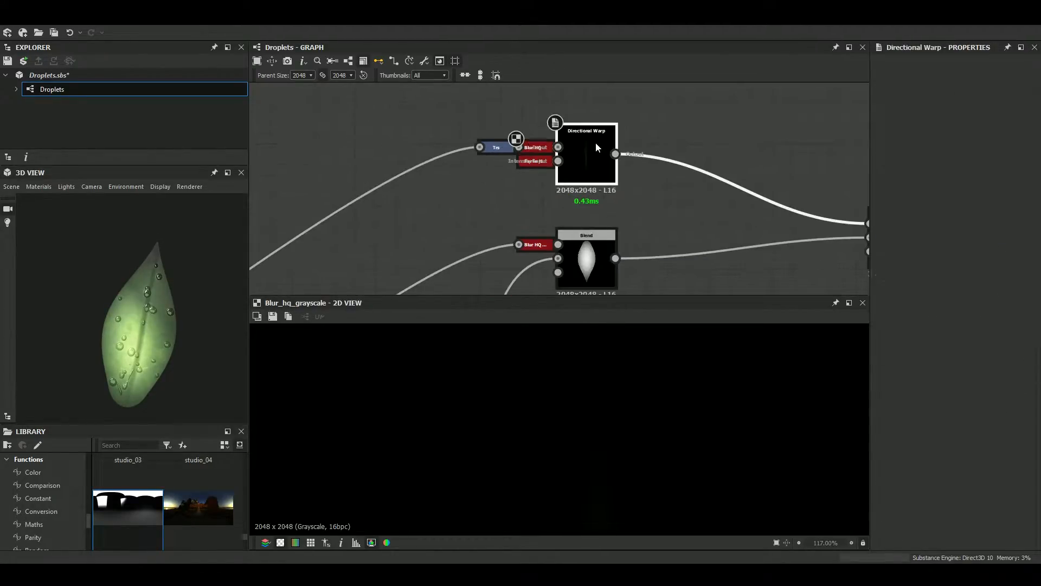
scroll(621, 326, "down", 3)
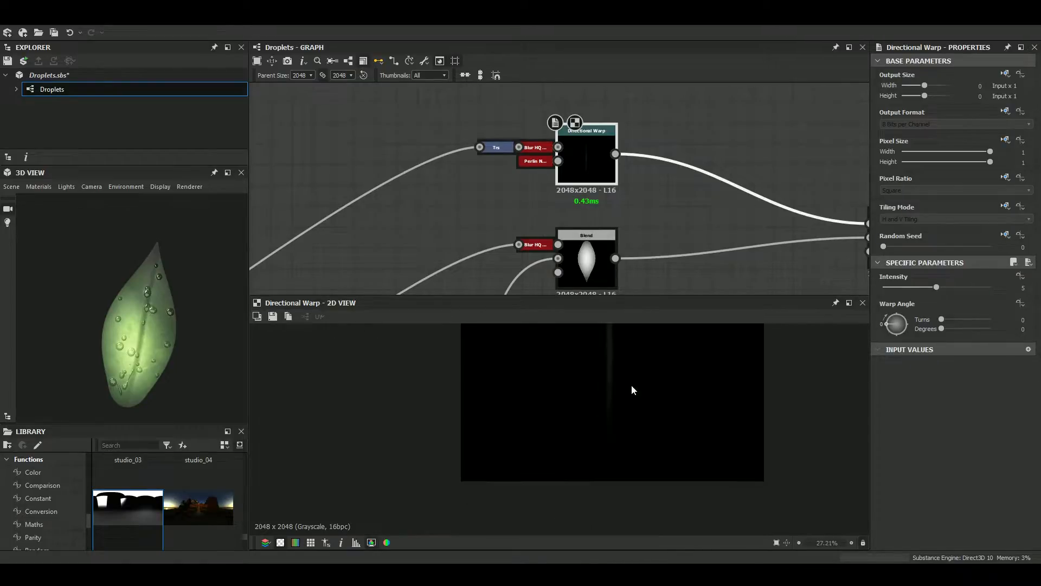
scroll(597, 435, "up", 8)
scroll(655, 480, "up", 3)
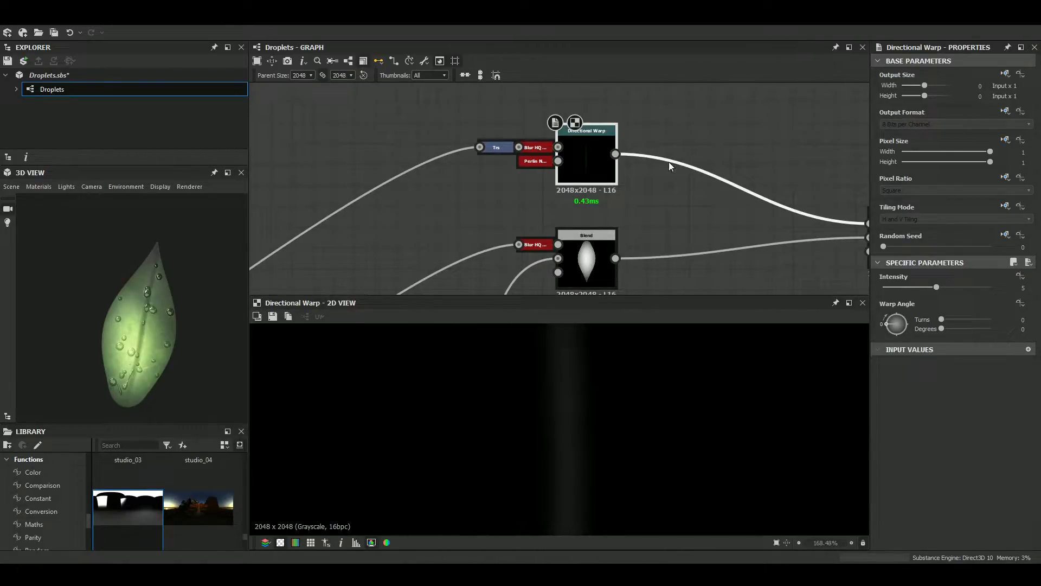
Add a Blend node after the new leaf gradient Blend, place it farther along the chain and set its Blending Mode to Subtract
scroll(669, 163, "down", 5)
middle_click_drag(688, 210, 619, 156)
scroll(624, 135, "up", 6)
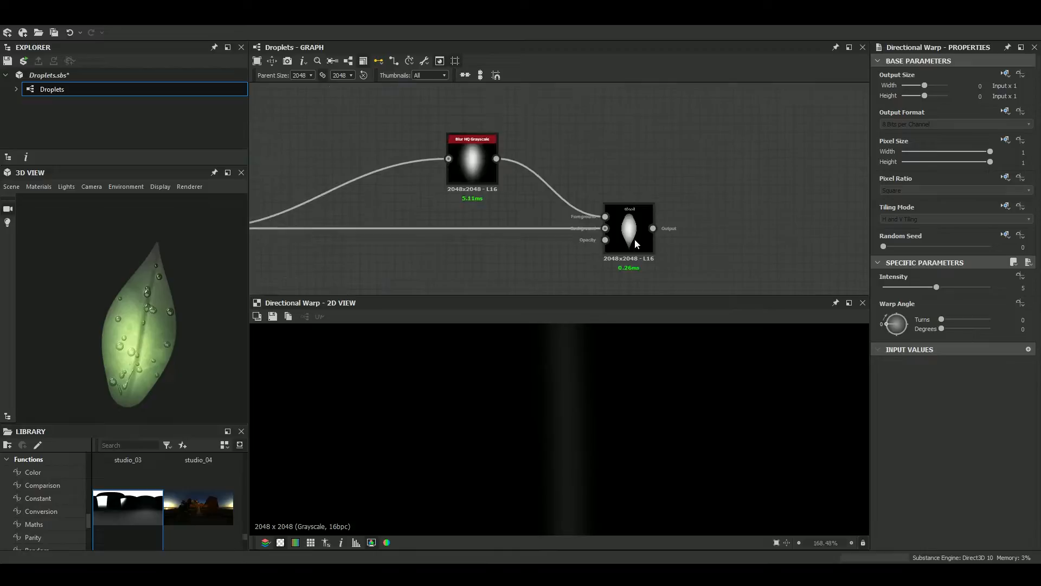
left_click(519, 229)
key("space")
left_click(564, 259)
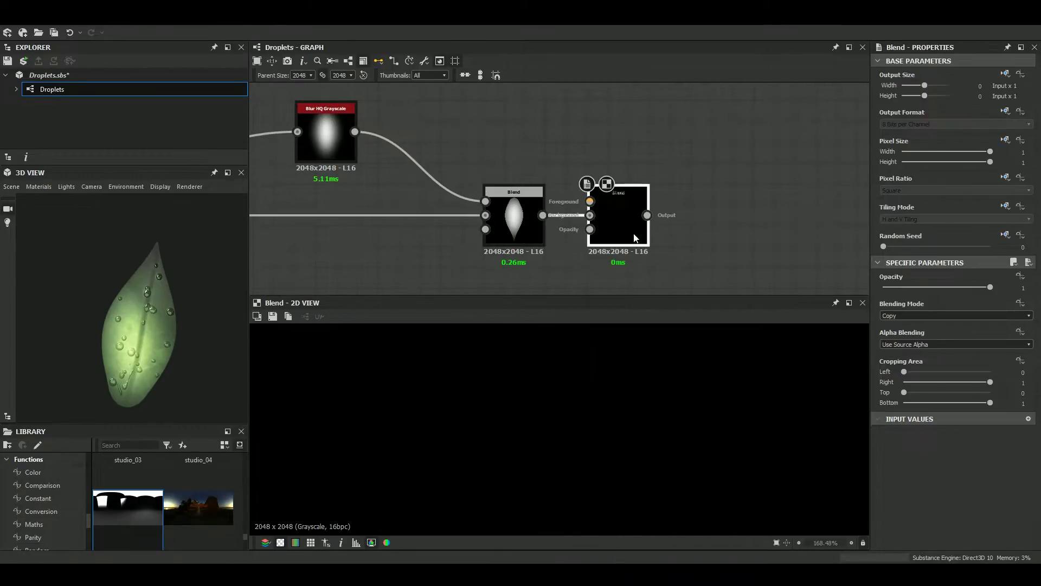
left_click_drag(634, 233, 866, 232)
left_click(954, 315)
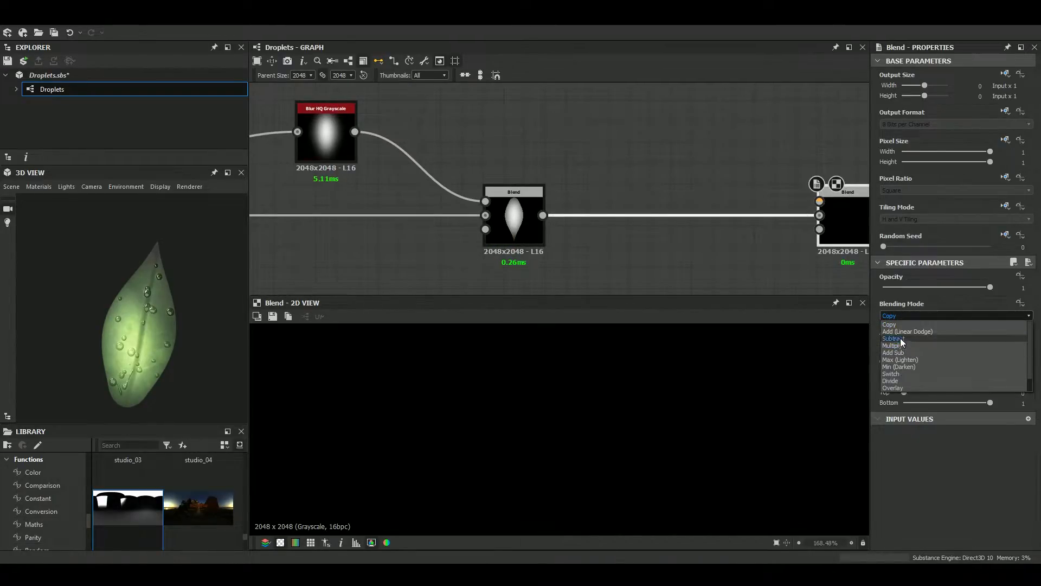
left_click(900, 338)
Add a Transformation 2D node above the chain and feed it the framed base leaf shape
scroll(488, 190, "down", 3)
middle_click_drag(493, 173, 546, 197)
key("space")
key("Return")
scroll(499, 193, "down", 3)
scroll(365, 218, "up", 3)
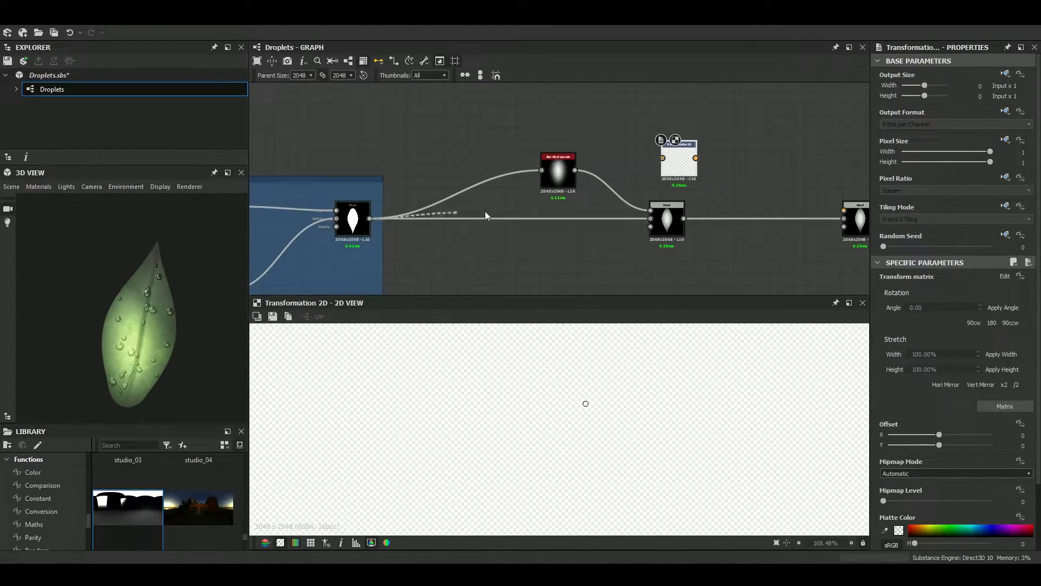
left_click_drag(462, 217, 662, 158)
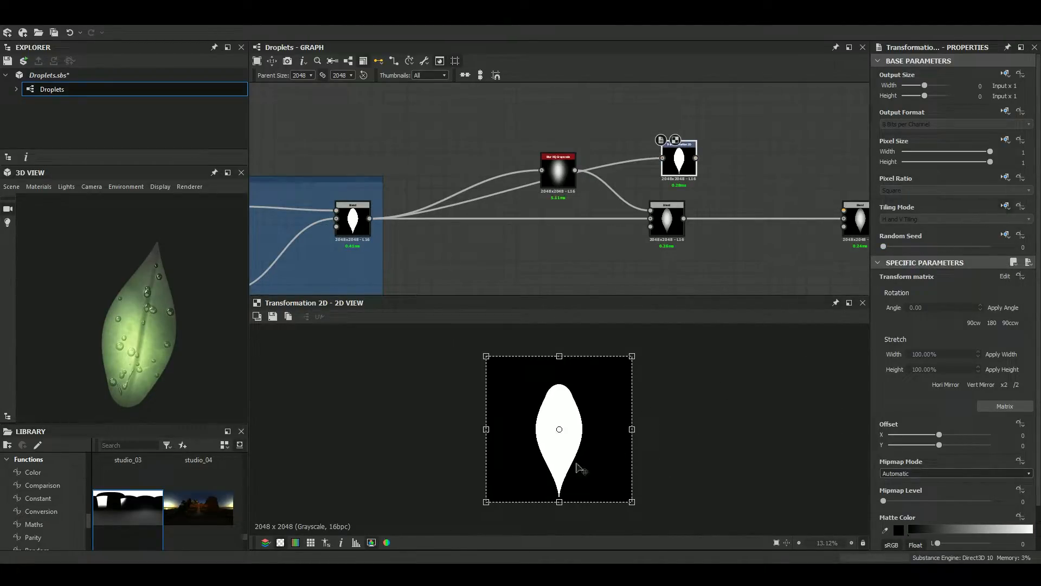
Squeeze the leaf horizontally into a narrow vertical strip in Transformation 2D, with Tiling Mode No Tiling and Offset X 0
scroll(629, 434, "up", 2)
left_click_drag(664, 430, 463, 453)
left_click(1001, 217)
left_click(914, 227)
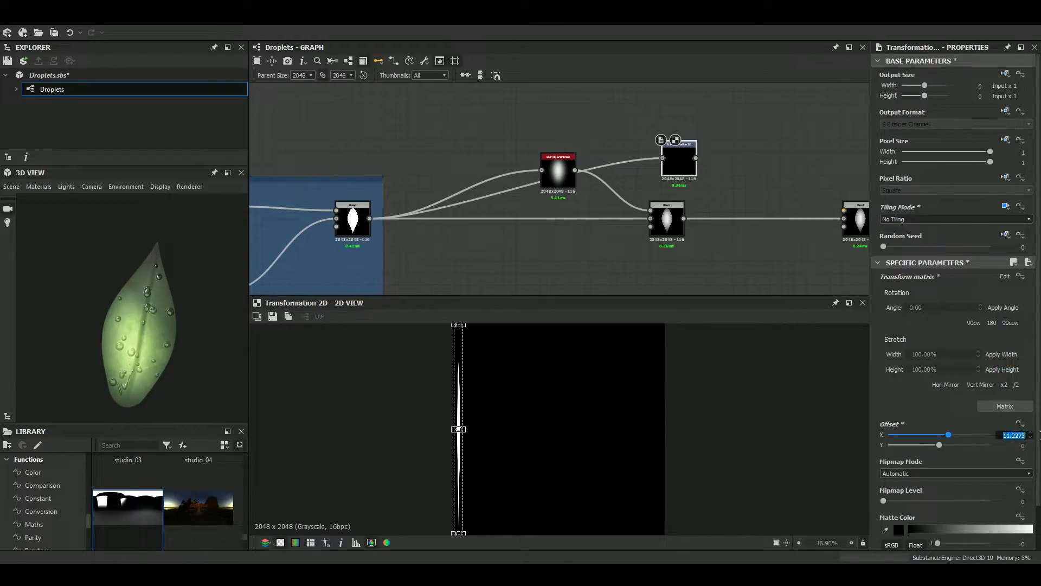
type("0")
key("Return")
Narrow the transformed strip further into a thin central line and reset its Offset X to 0
scroll(571, 418, "up", 10)
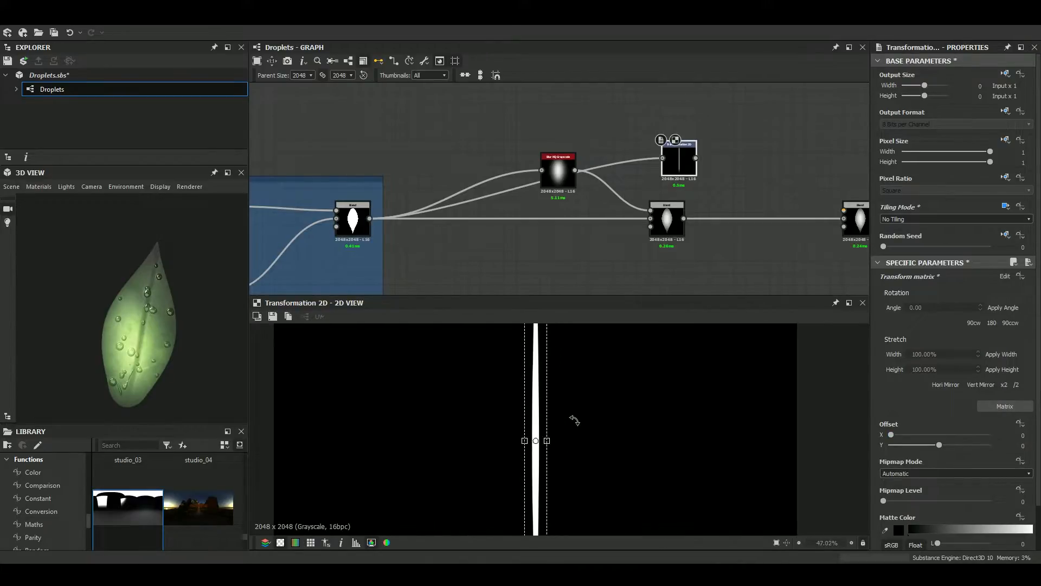
left_click_drag(660, 439, 547, 440)
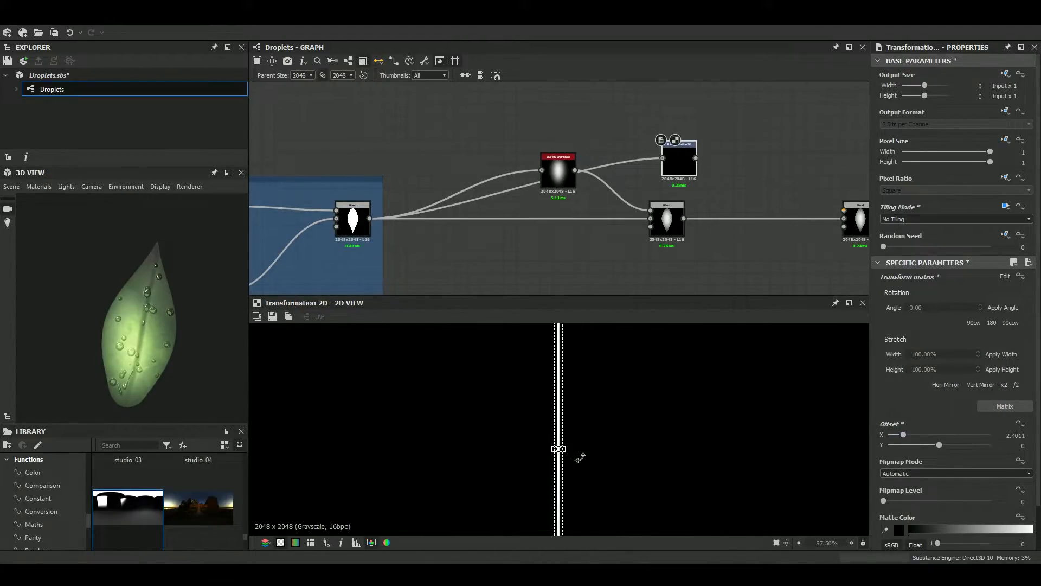
scroll(544, 360, "down", 7)
middle_click_drag(540, 560, 539, 573)
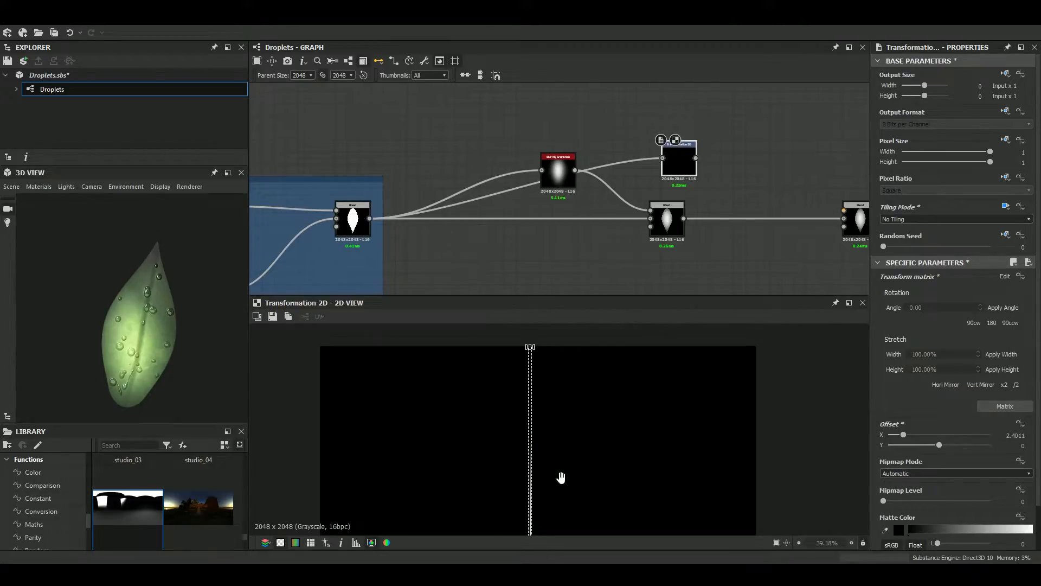
middle_click_drag(561, 481, 558, 401)
left_click(1007, 435)
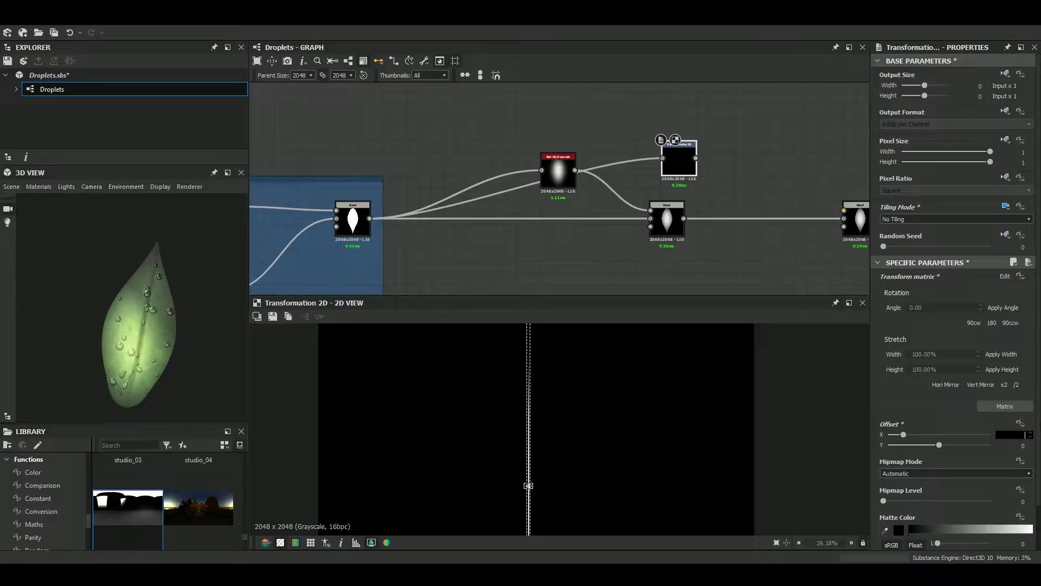
type("0")
key("Return")
Add a Blur HQ Grayscale node after the Transformation 2D and set its Intensity to 0.2
scroll(609, 88, "down", 3)
middle_click_drag(662, 157, 493, 210)
scroll(495, 193, "up", 5)
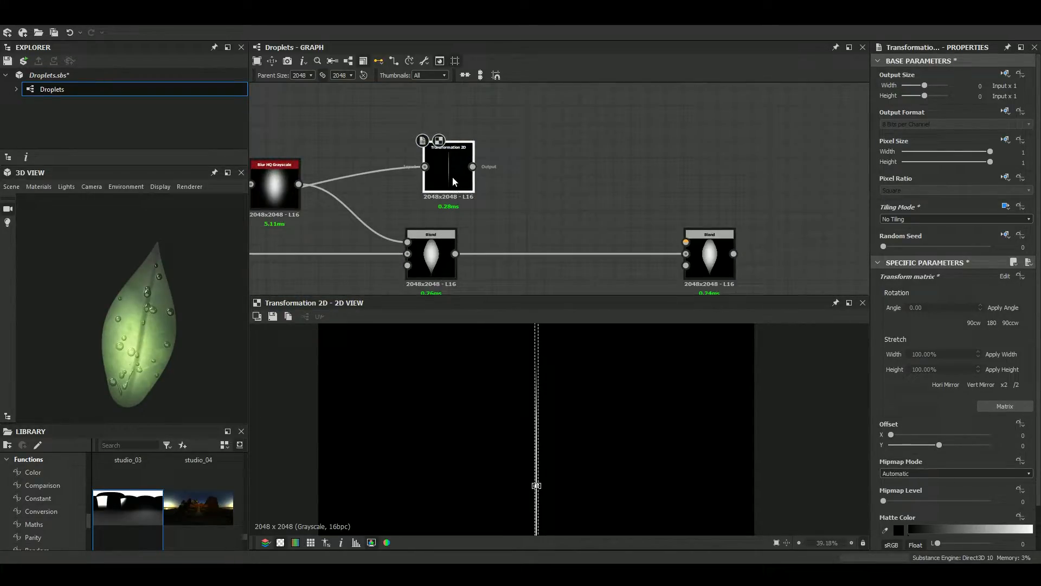
scroll(461, 161, "down", 1)
key("space")
type("blur")
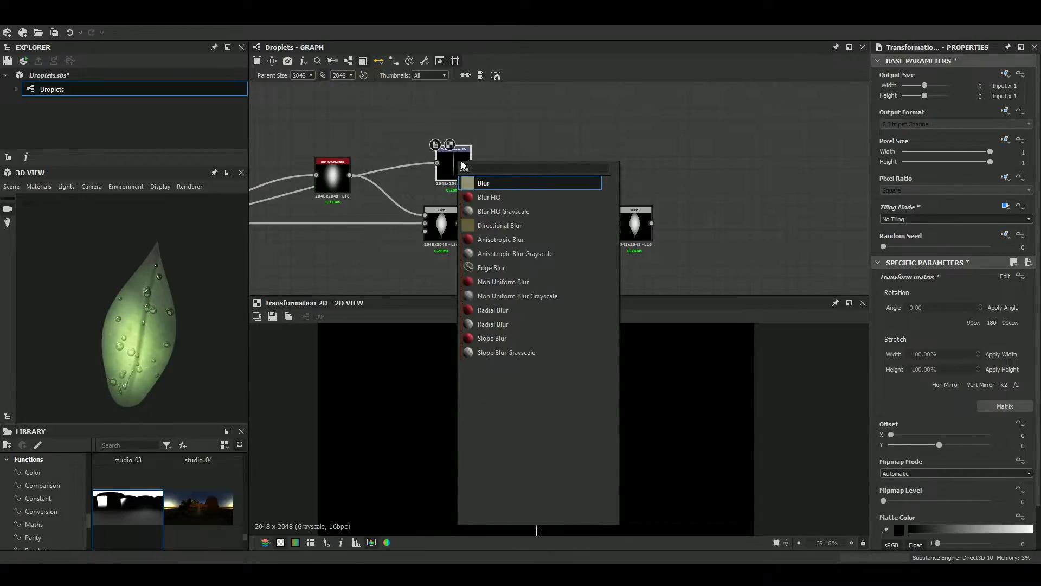
key("Down")
key("Down")
key("Return")
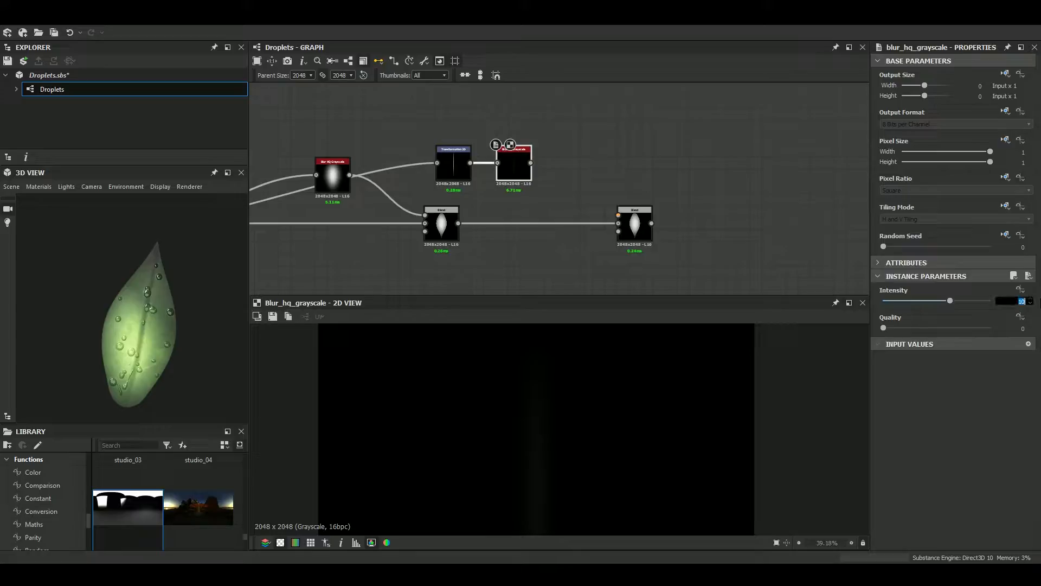
type("0.2")
key("Return")
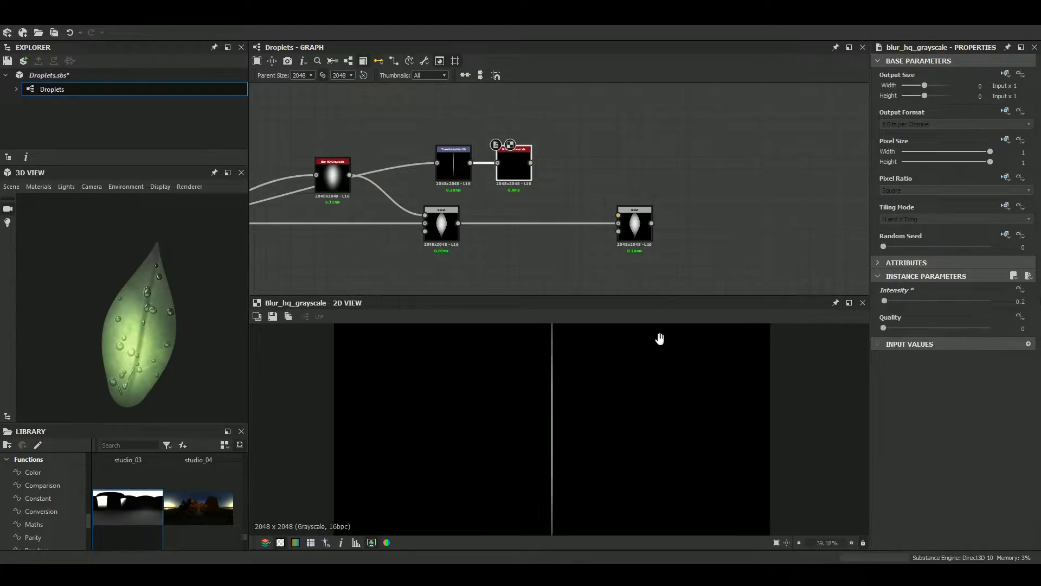
Move the Subtract Blend farther out and add a Directional Warp node after the vein line's blur
left_click_drag(644, 230, 789, 243)
left_click_drag(531, 163, 528, 176)
type("directional")
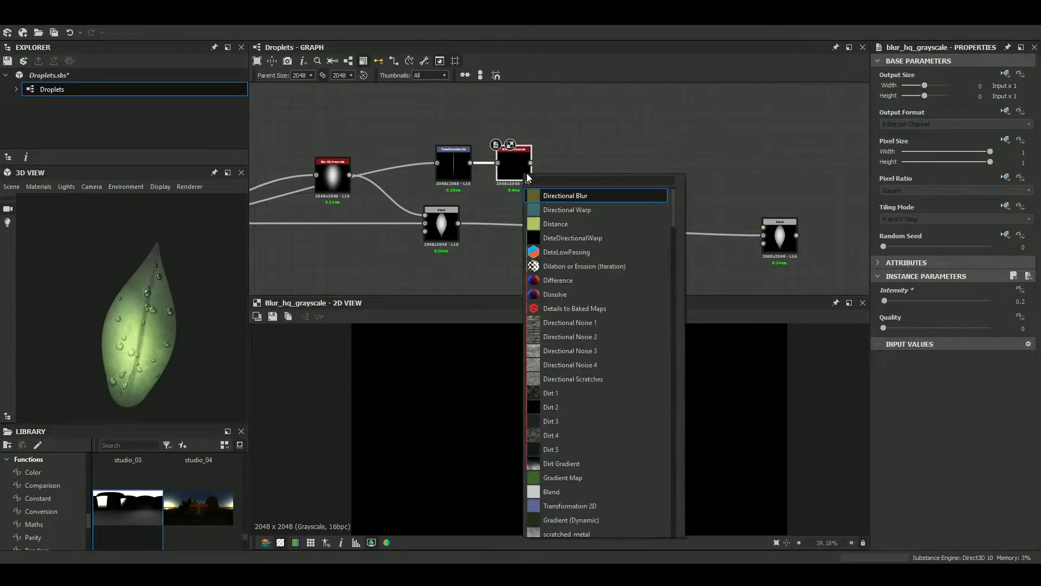
key("Down")
key("Return")
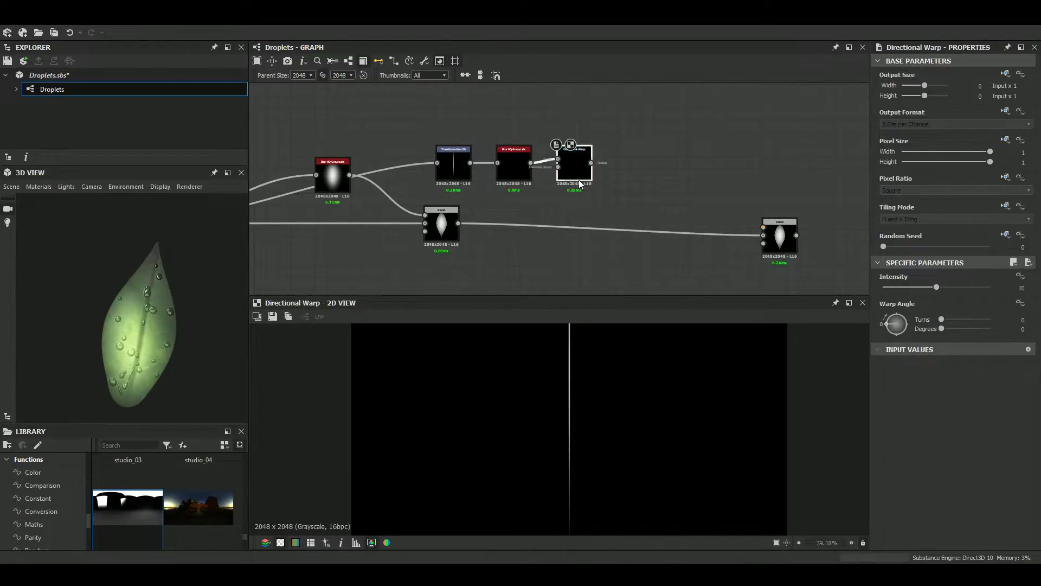
Spread out the vein nodes, raising Transformation 2D and its blur above the leaf chain and moving the Directional Warp farther along
left_click_drag(587, 172, 646, 160)
middle_click_drag(541, 193, 555, 169)
left_click_drag(555, 169, 469, 142)
middle_click_drag(468, 165, 474, 244)
left_click_drag(479, 211, 480, 139)
left_click_drag(648, 203, 685, 165)
middle_click_drag(481, 211, 519, 182)
Add a Perlin Noise node and connect it to the Directional Warp's intensity input
key("space")
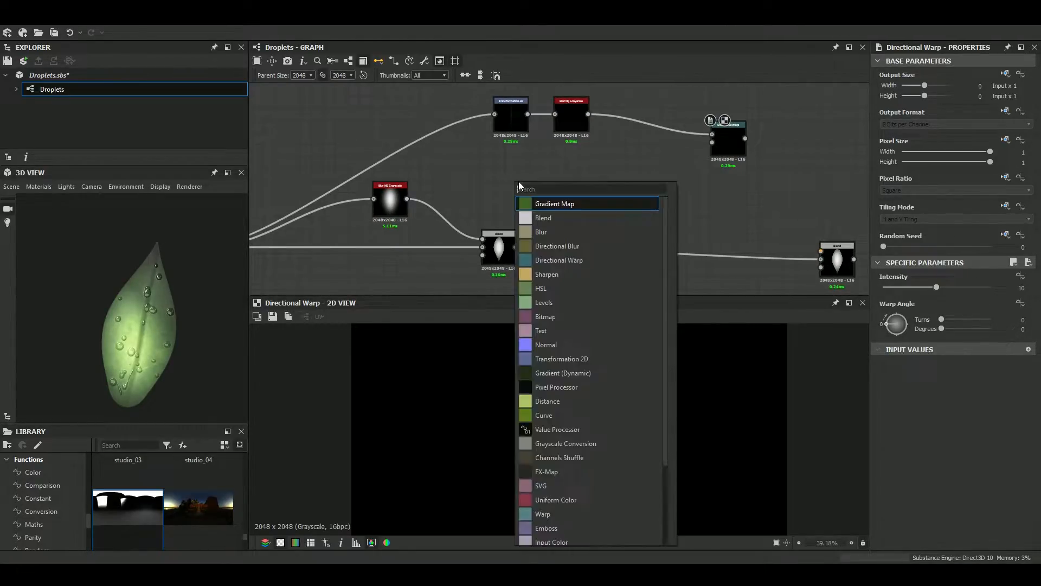
type("perm")
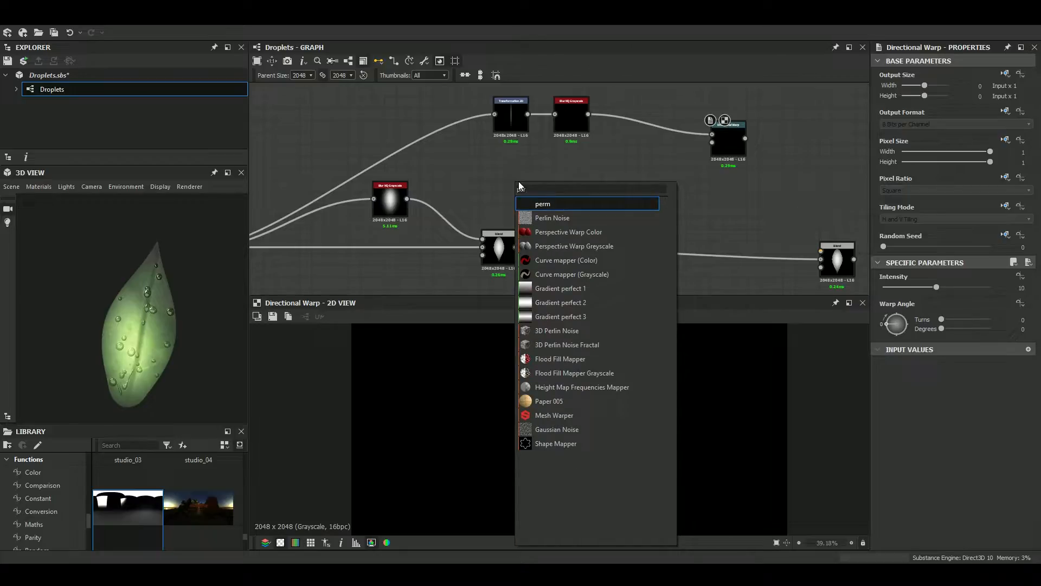
key("Return")
left_click_drag(540, 187, 724, 145)
double_click(724, 145)
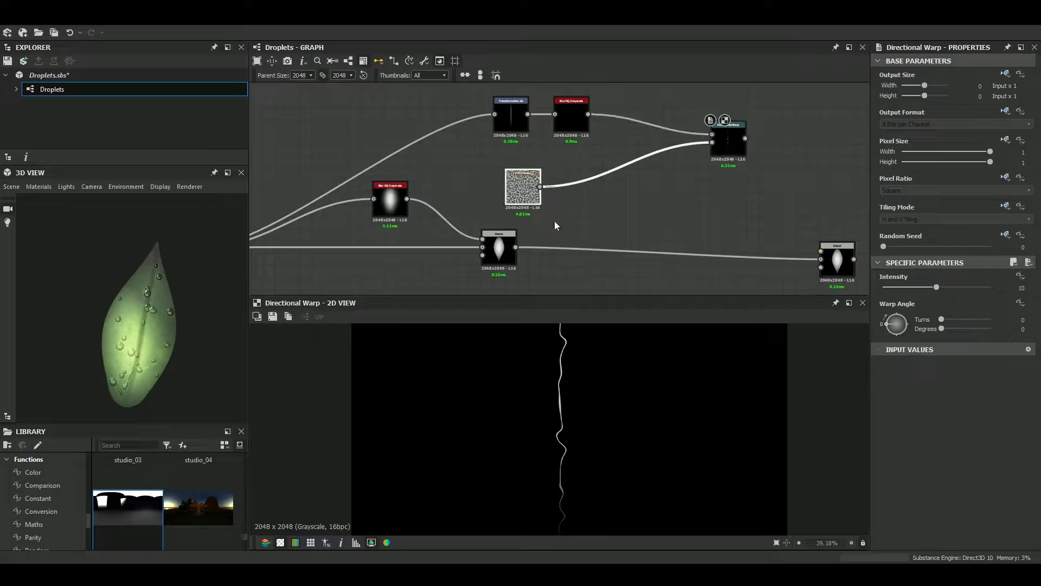
Reduce the Perlin Noise Scale to 8 and check the smoother waviness of the vein line
left_click(529, 196)
left_click_drag(904, 303, 895, 302)
scroll(583, 500, "down", 1)
middle_click_drag(584, 530, 579, 461)
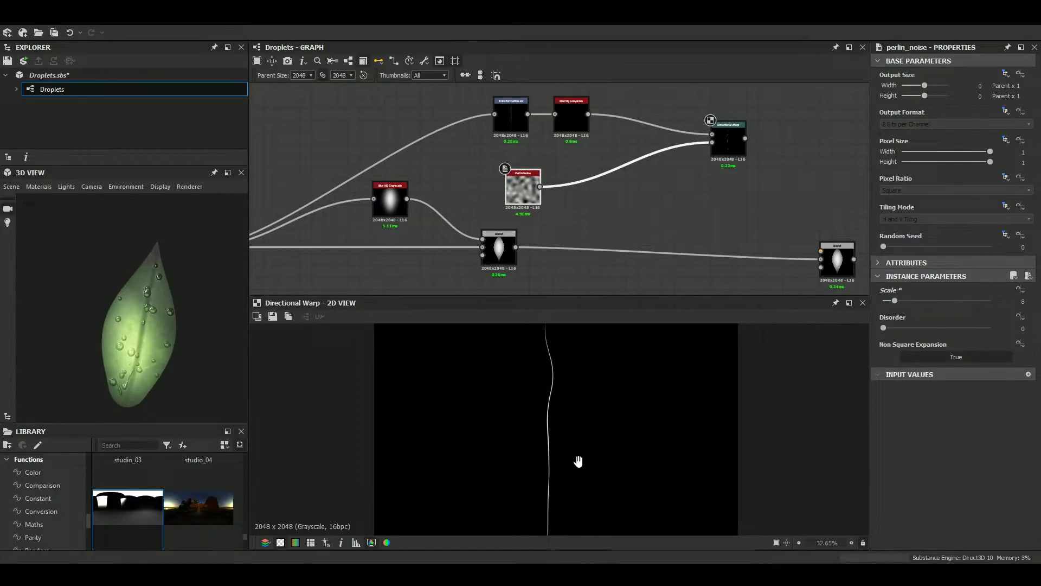
Lower the Directional Warp's Intensity to 3.03 and view the resulting vein line
left_click(731, 142)
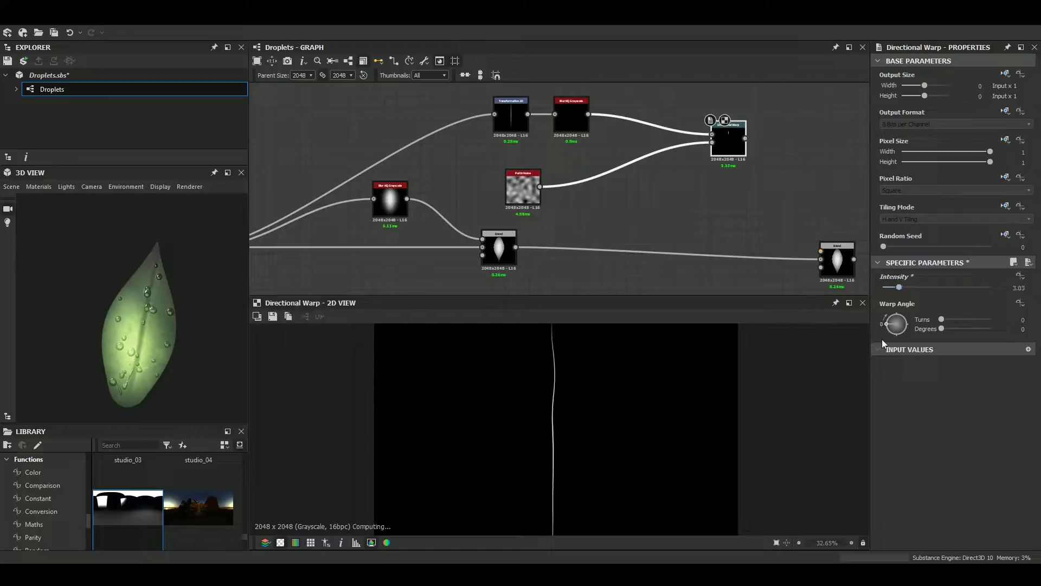
scroll(581, 356, "down", 1)
middle_click_drag(583, 390, 562, 416)
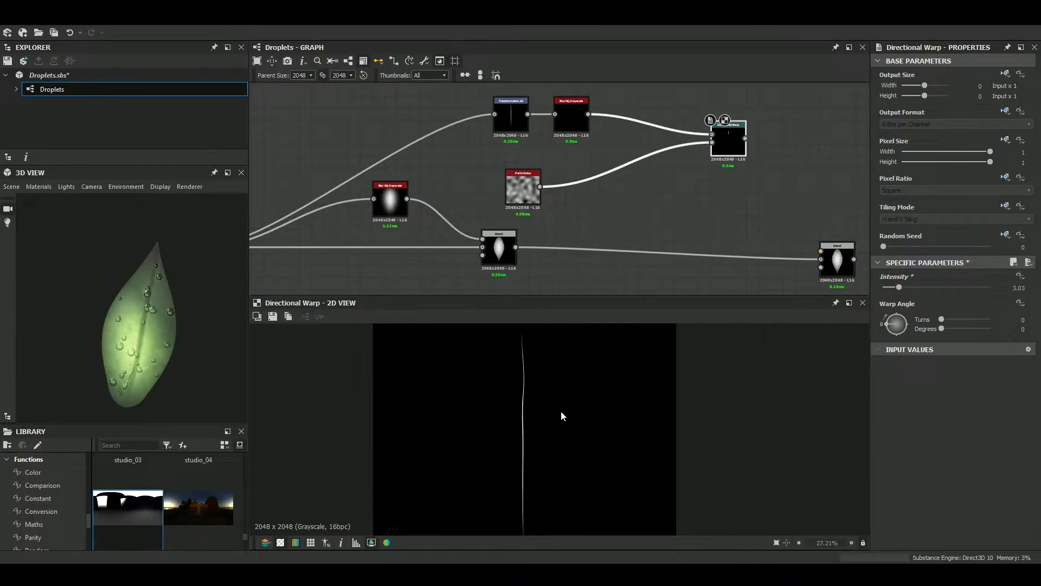
Connect the Directional Warp to the Subtract Blend's foreground and preview the vein cut into the leaf
left_click_drag(746, 138, 821, 251)
left_click(838, 261)
middle_click_drag(565, 409, 584, 392)
Shorten and shift the Transformation 2D vein strip to start near the leaf's rounded end, at Offset X about -0.4273 and Y about -0.011
left_click(518, 120)
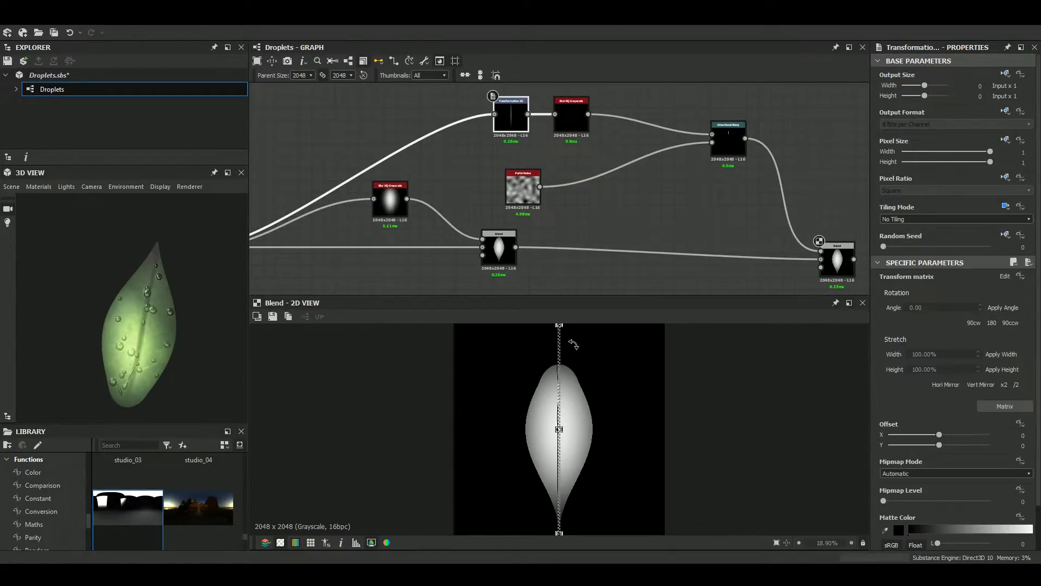
scroll(565, 365, "up", 5)
left_click_drag(553, 403, 554, 404)
left_click_drag(555, 512, 581, 504)
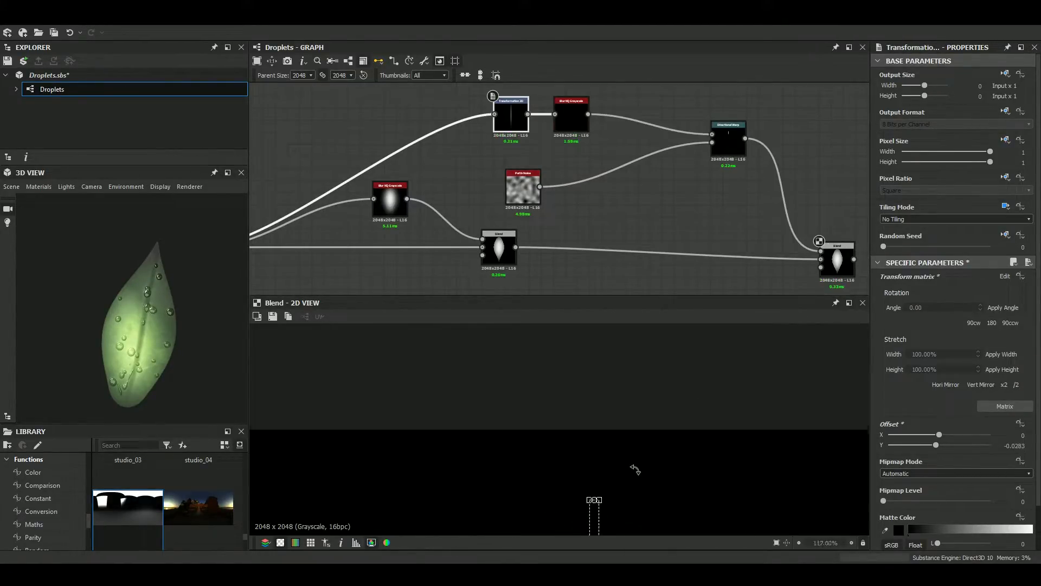
scroll(597, 434, "down", 6)
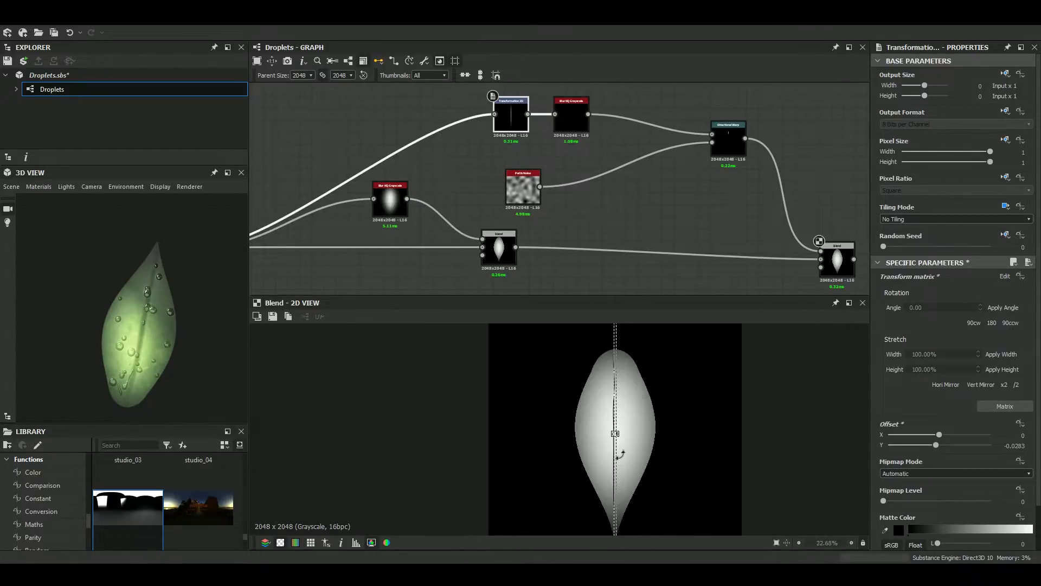
scroll(636, 434, "up", 4)
left_click_drag(636, 436, 651, 402)
scroll(665, 416, "down", 4)
scroll(627, 357, "up", 3)
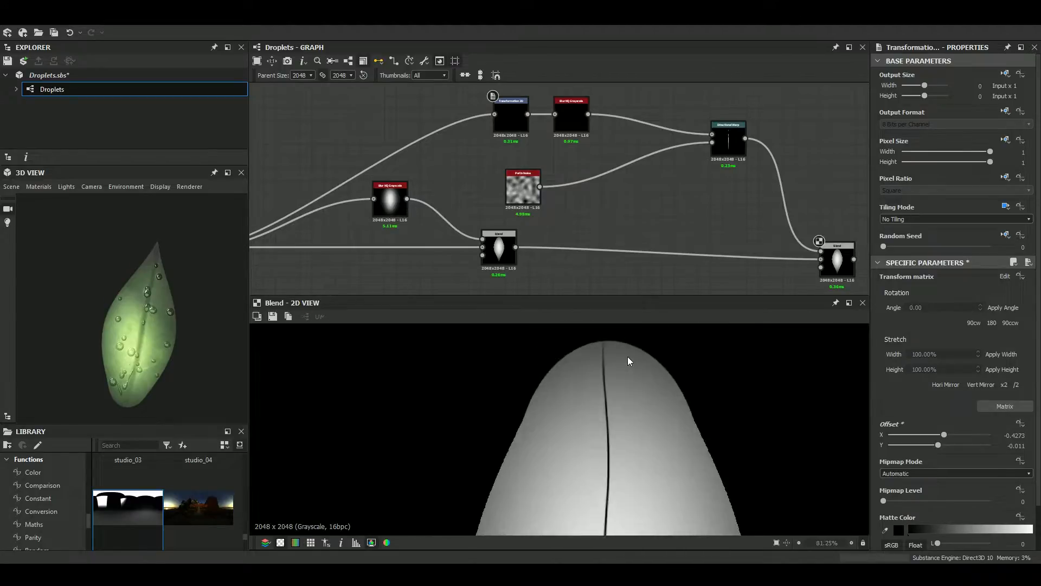
Inspect the reference Subtract Blend output and the Intensity of the Blur HQ node softening its vein
scroll(694, 153, "up", 5)
double_click(645, 271)
scroll(662, 396, "down", 2)
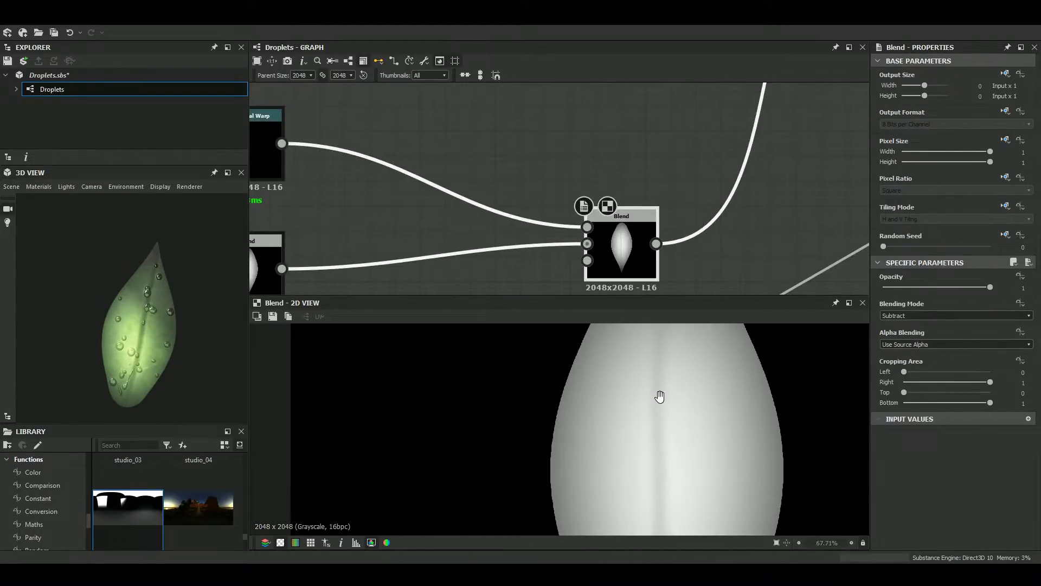
middle_click_drag(271, 162, 512, 146)
scroll(512, 146, "up", 2)
double_click(512, 145)
scroll(667, 396, "down", 3)
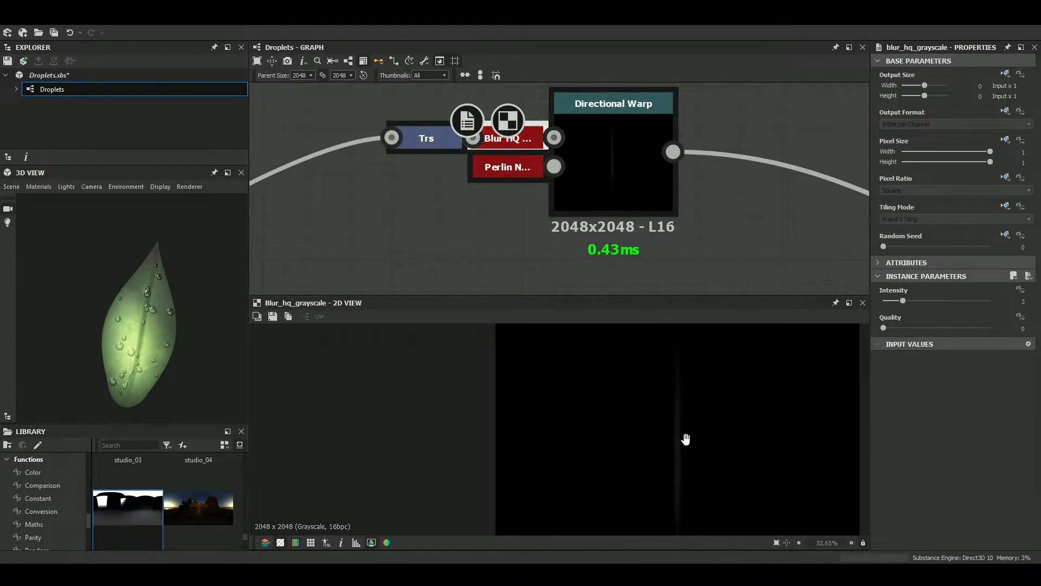
scroll(714, 145, "down", 2)
middle_click_drag(841, 217, 727, 163)
double_click(727, 163)
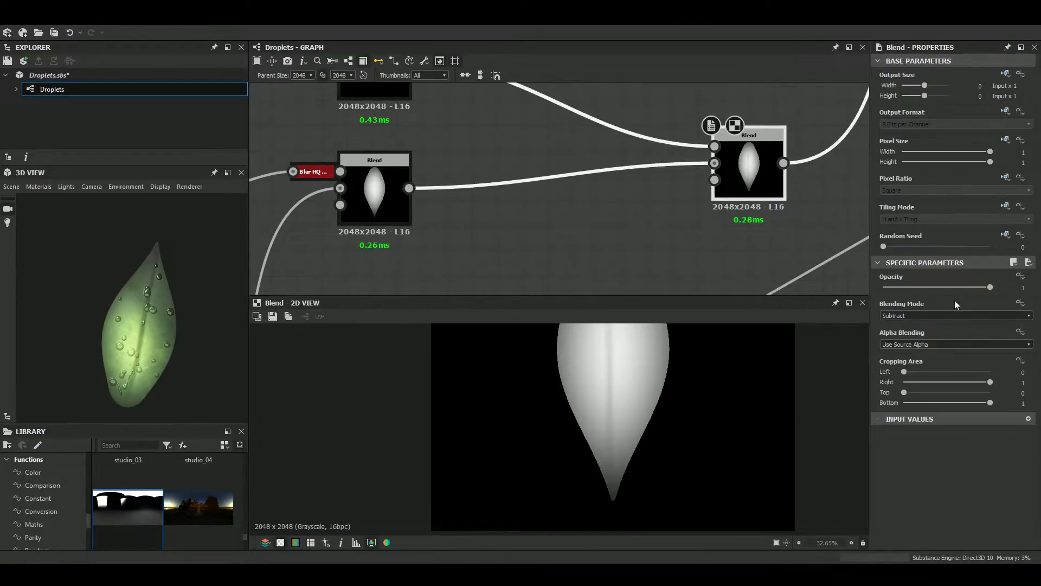
Raise the Intensity of the new vein line's Blur HQ Grayscale node to soften the vein in the leaf
scroll(616, 186, "down", 2)
left_click(530, 136)
left_click_drag(885, 301, 907, 302)
middle_click_drag(711, 347, 663, 459)
Adjust the upper end of the Transformation 2D vein strip so the vein starts near the leaf's rounded end, at Offset Y about -0.0221
left_click(471, 136)
middle_click_drag(568, 341, 578, 469)
scroll(579, 421, "up", 9)
left_click_drag(579, 416, 578, 494)
scroll(664, 461, "down", 4)
middle_click_drag(665, 461, 637, 220)
left_click(636, 218)
scroll(714, 420, "down", 5)
left_click(633, 379)
scroll(673, 439, "up", 6)
scroll(696, 462, "down", 2)
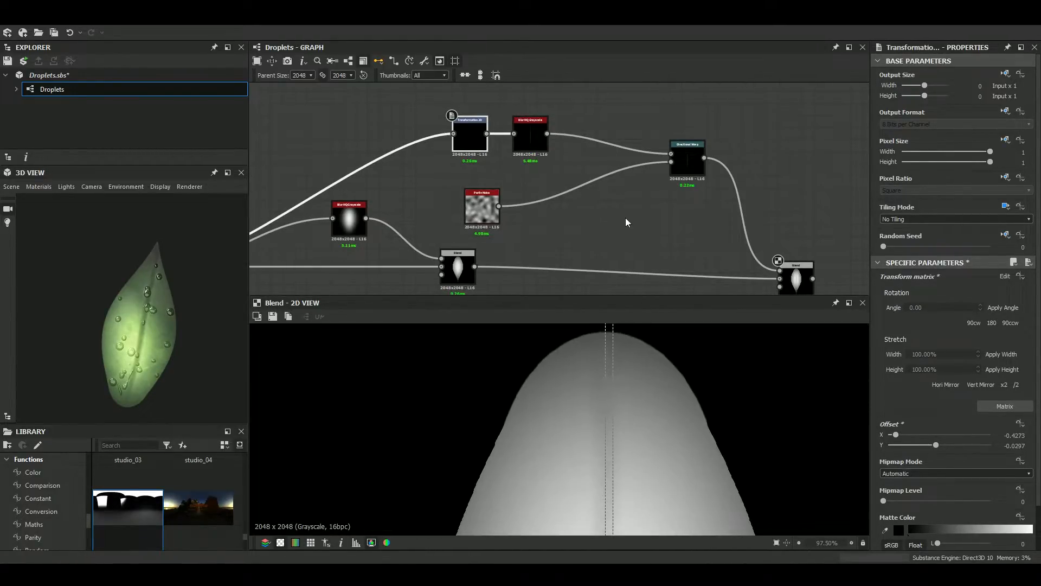
scroll(615, 374, "up", 5)
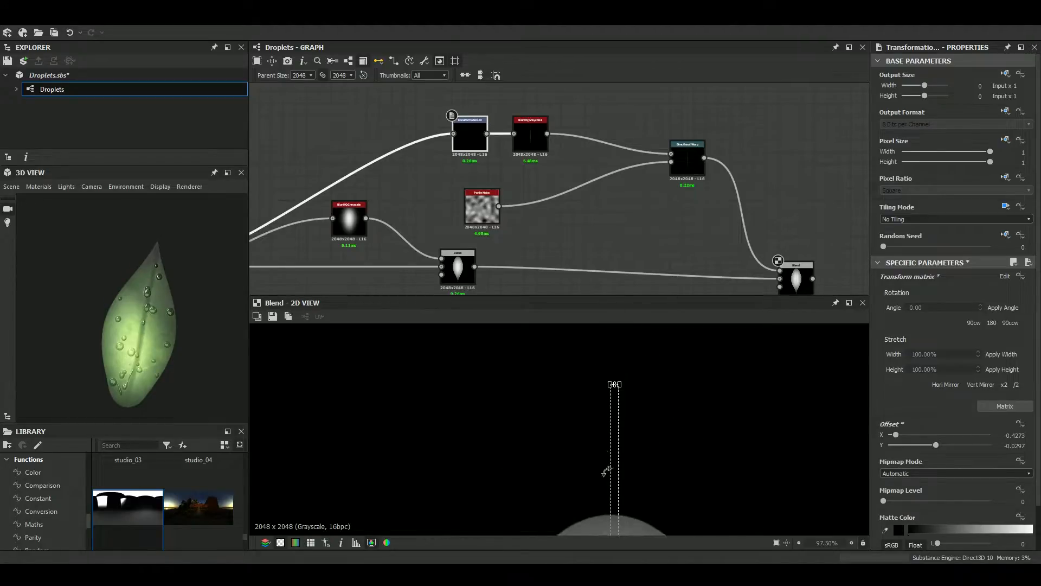
left_click_drag(603, 405, 606, 337)
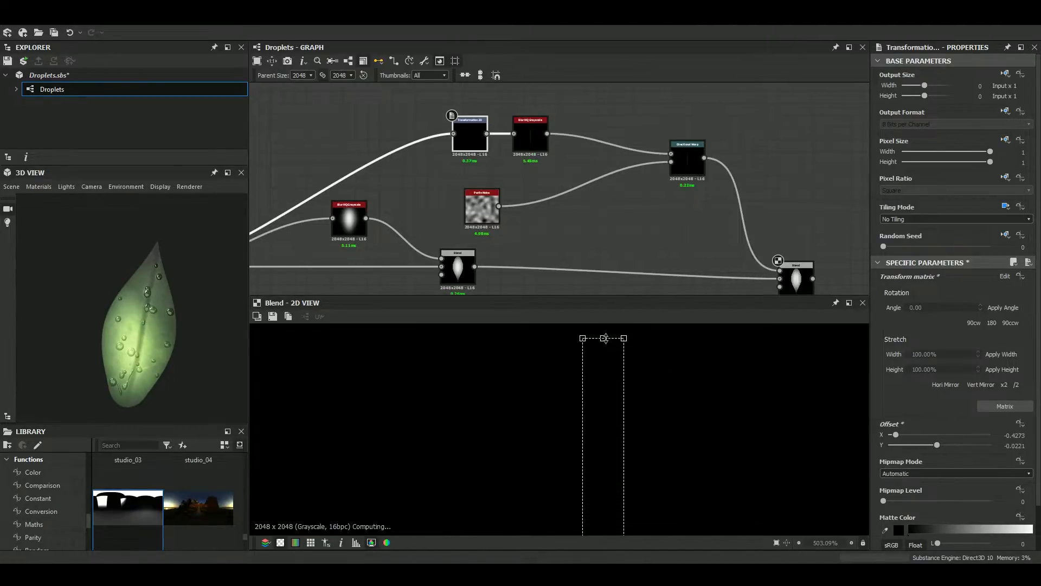
scroll(611, 428, "down", 7)
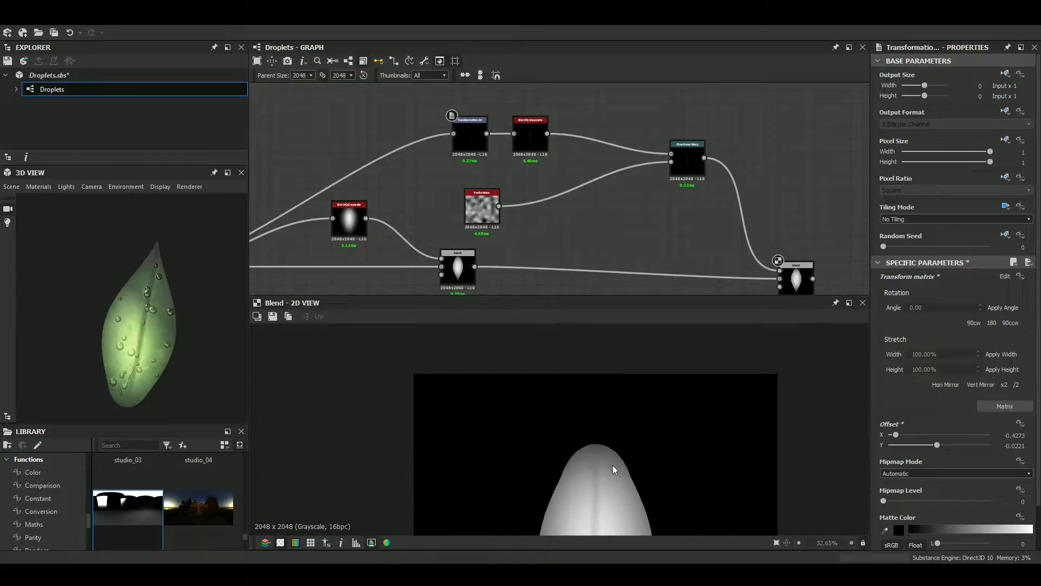
scroll(678, 219, "down", 6)
Add a Blend node after the new Subtract Blend, fed into its background, and set its blending mode to Multiply
middle_click_drag(678, 219, 558, 209)
middle_click_drag(604, 248, 599, 189)
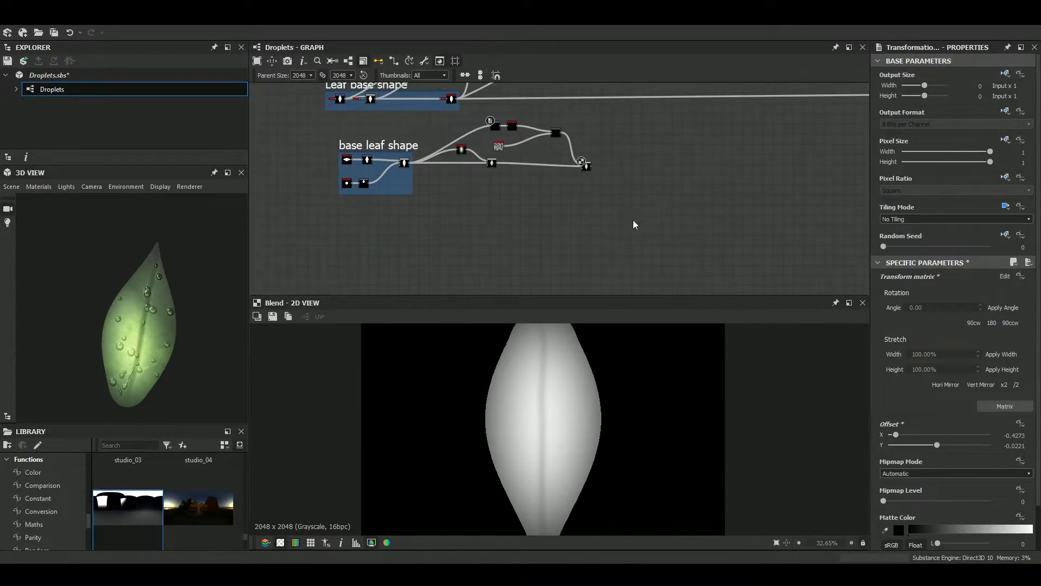
left_click_drag(632, 219, 256, 129)
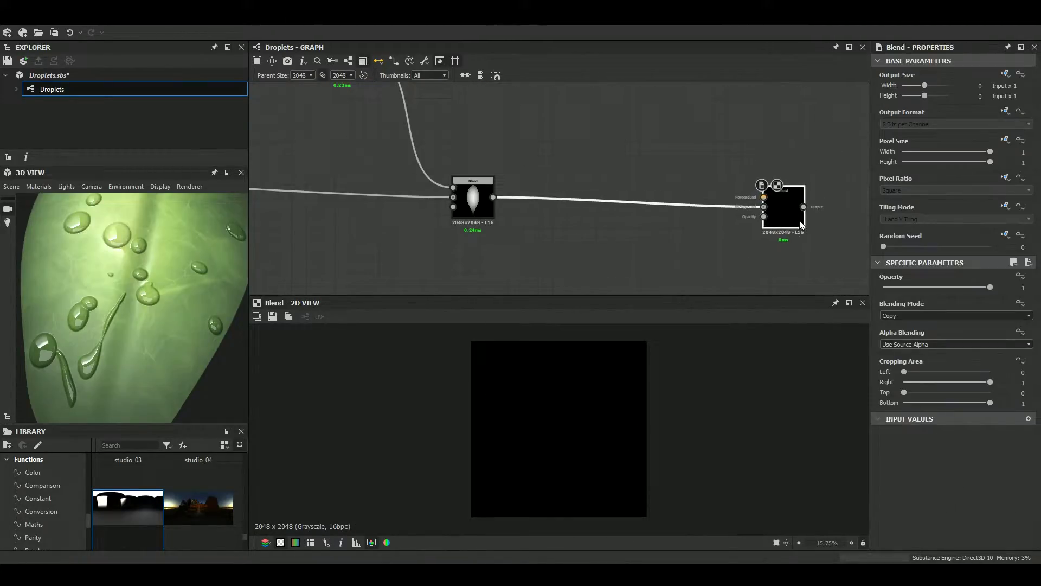
left_click_drag(802, 218, 808, 208)
left_click(932, 315)
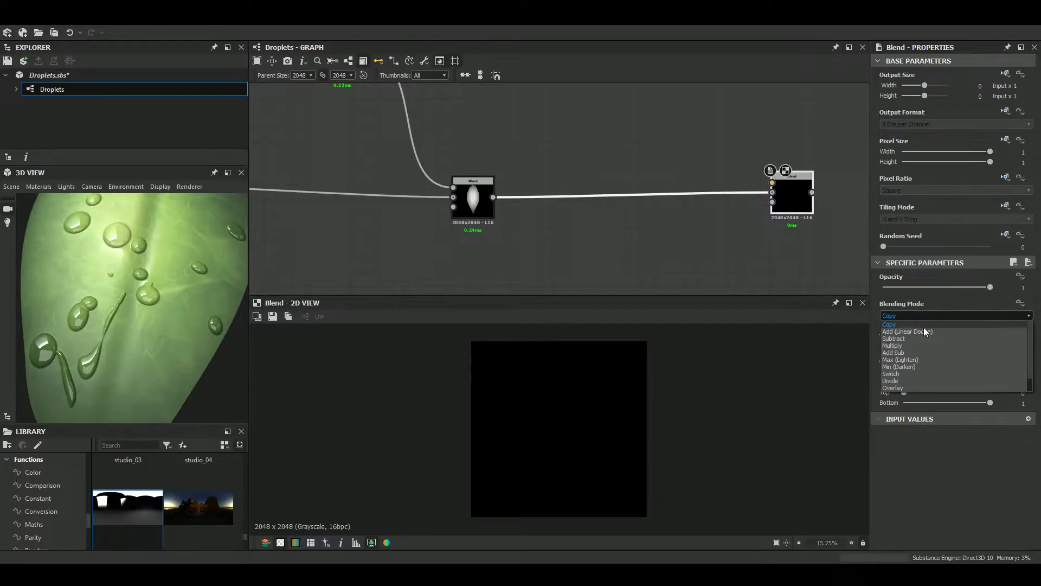
left_click(906, 347)
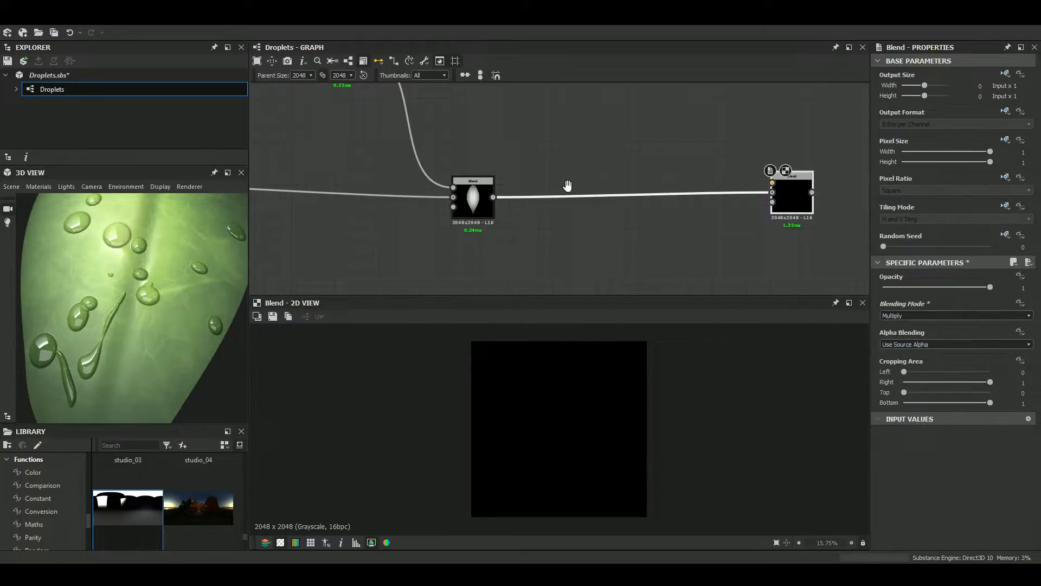
Add a Gradient Linear 2 node above the connection between the Subtract and Multiply Blends
middle_click_drag(737, 215, 757, 243)
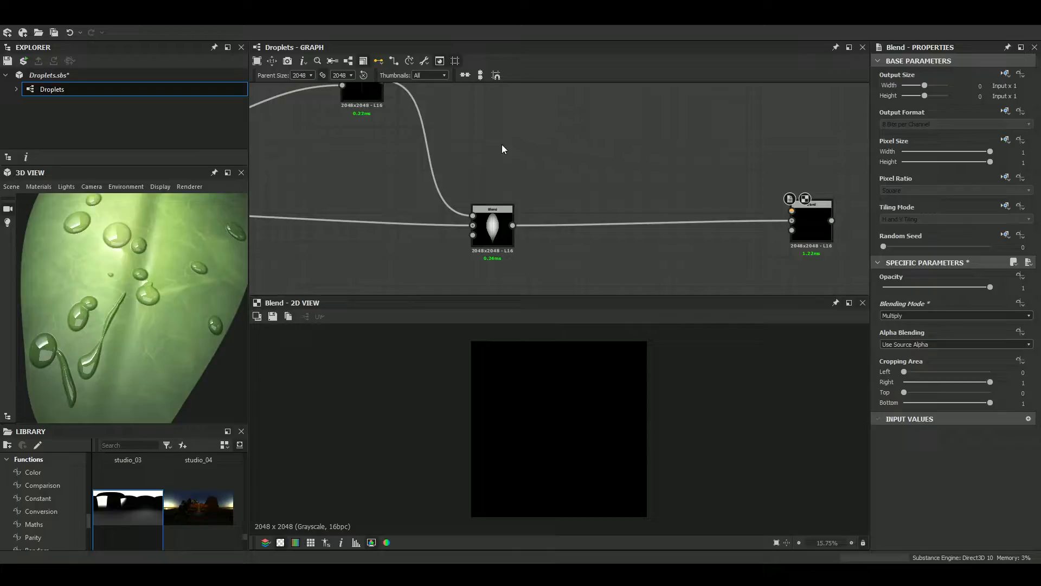
key("space")
type("fgr")
key("BackSpace")
key("BackSpace")
key("BackSpace")
type("gr")
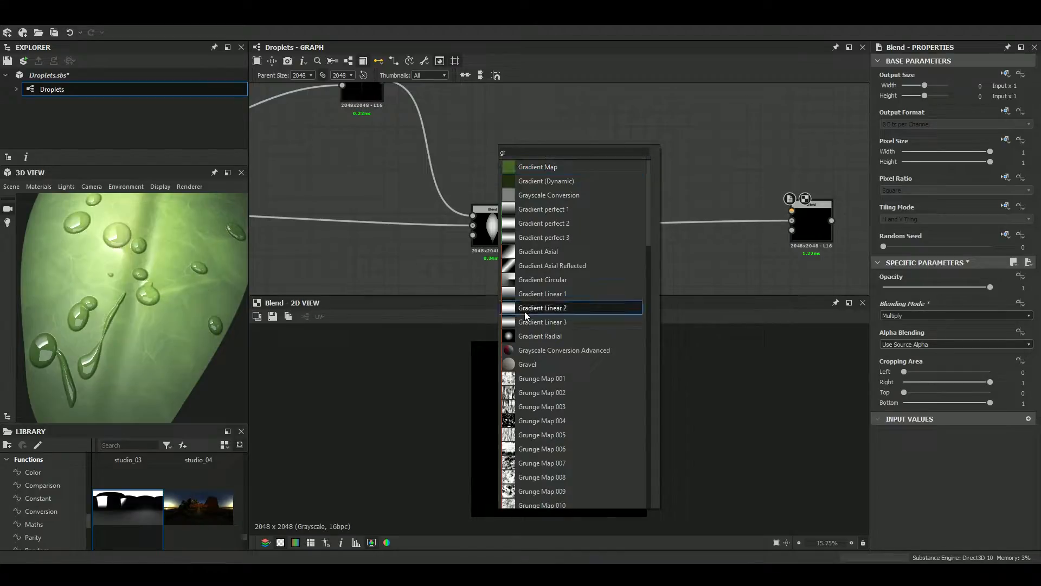
left_click(543, 307)
Add a Transformation 2D node after the gradient and adjust its frame to a slight tilt, at Offset Y about -0.3597
key("space")
type("trans")
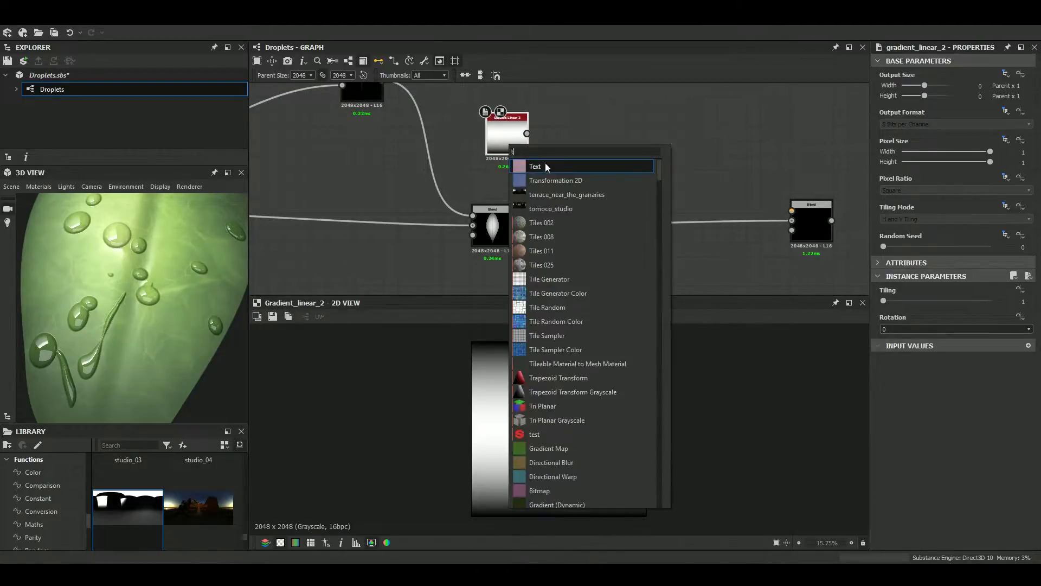
left_click(562, 165)
left_click_drag(560, 339, 564, 415)
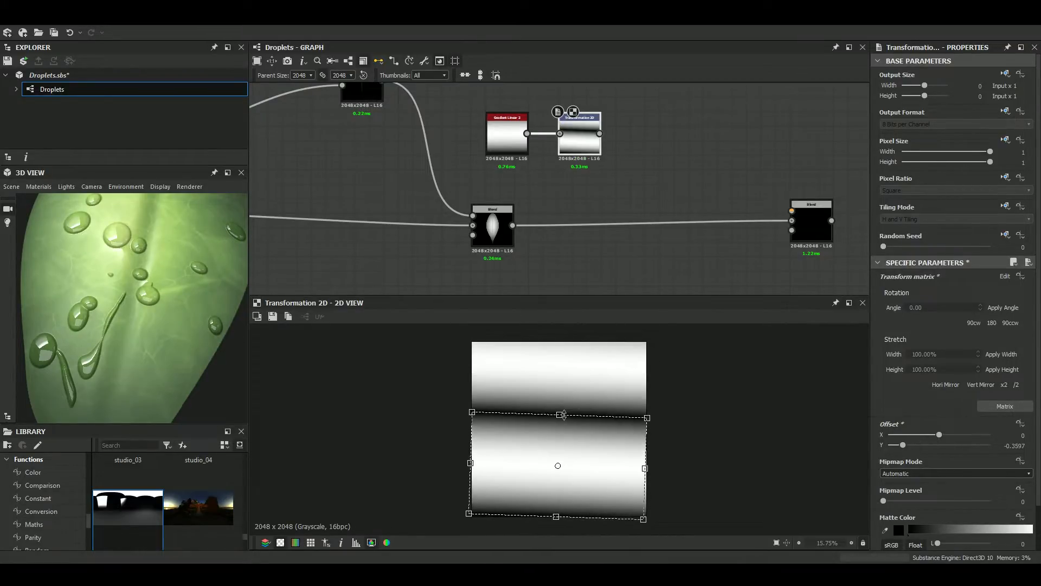
Set the gradient's Transformation 2D to No Tiling and shift it to Offset X about 0.0059 and Y about 0.104
left_click(1005, 208)
left_click(990, 247)
left_click(925, 219)
left_click(915, 228)
left_click_drag(586, 436, 605, 370)
Add a Blur HQ Grayscale node after the gradient's Transformation 2D and connect it to the Multiply Blend's foreground
key("space")
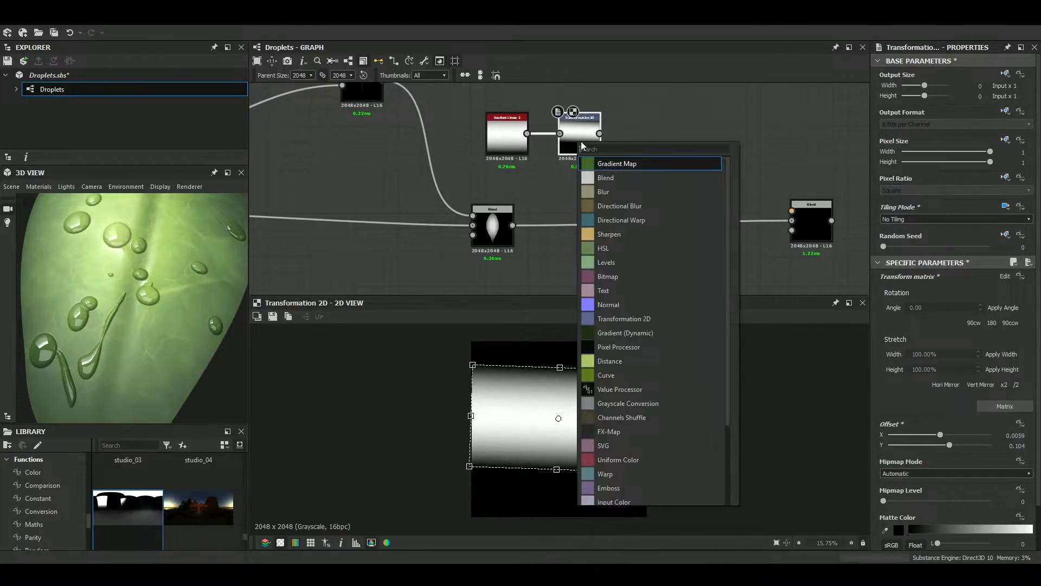
type("blur")
key("Down")
key("Down")
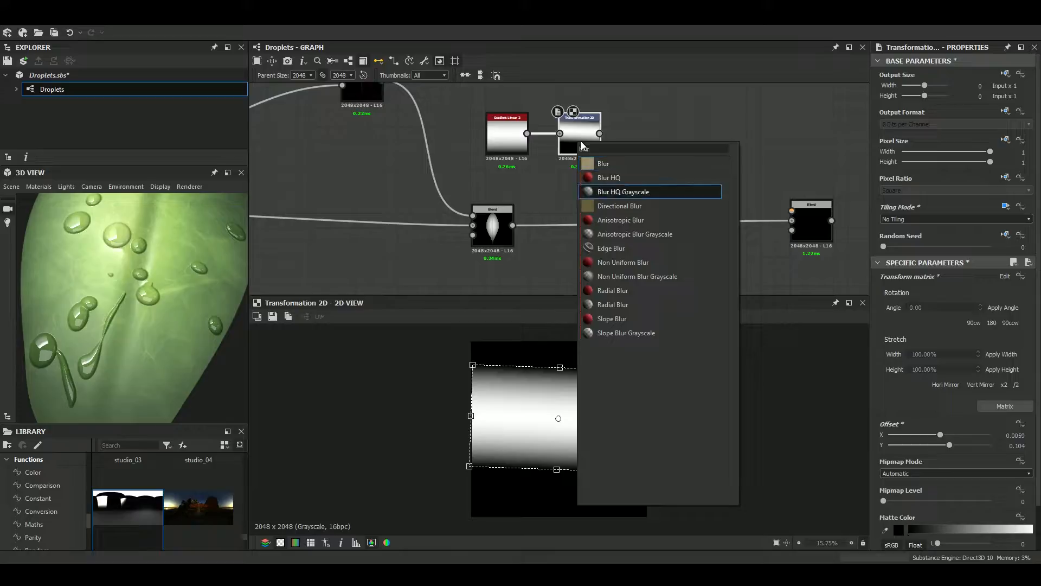
key("Return")
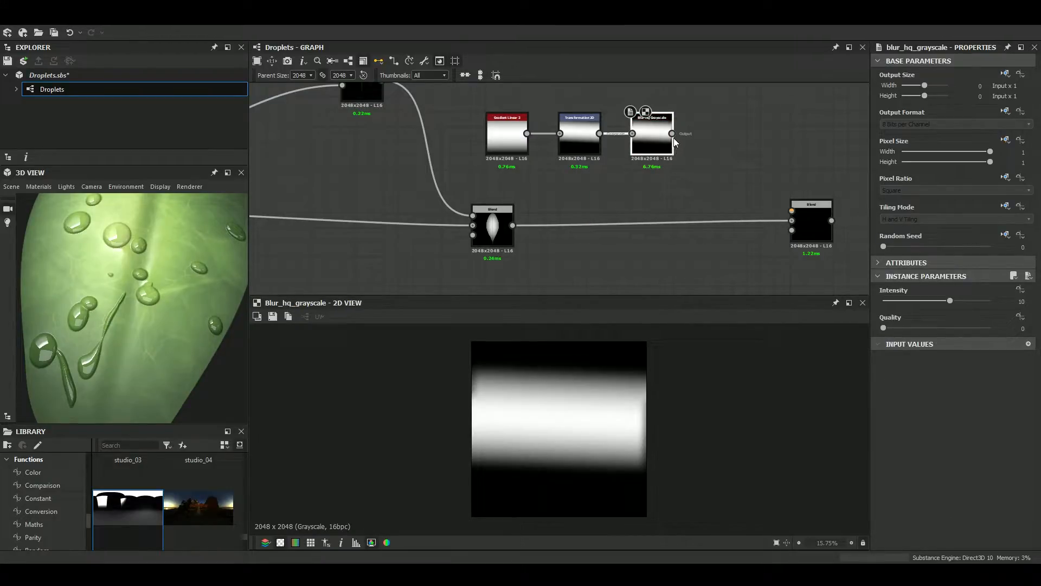
left_click(795, 205)
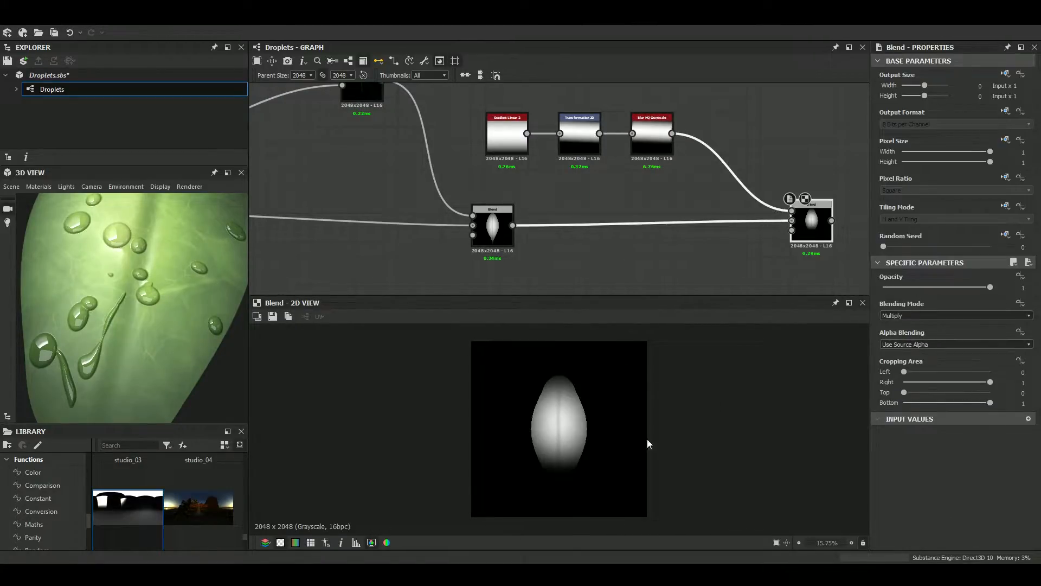
Rotate the gradient band diagonally across the leaf and move it to Offset X about 0.0599 and Y about -0.1002
left_click(579, 136)
left_click_drag(730, 426, 735, 469)
left_click_drag(580, 370, 573, 421)
scroll(578, 416, "up", 3)
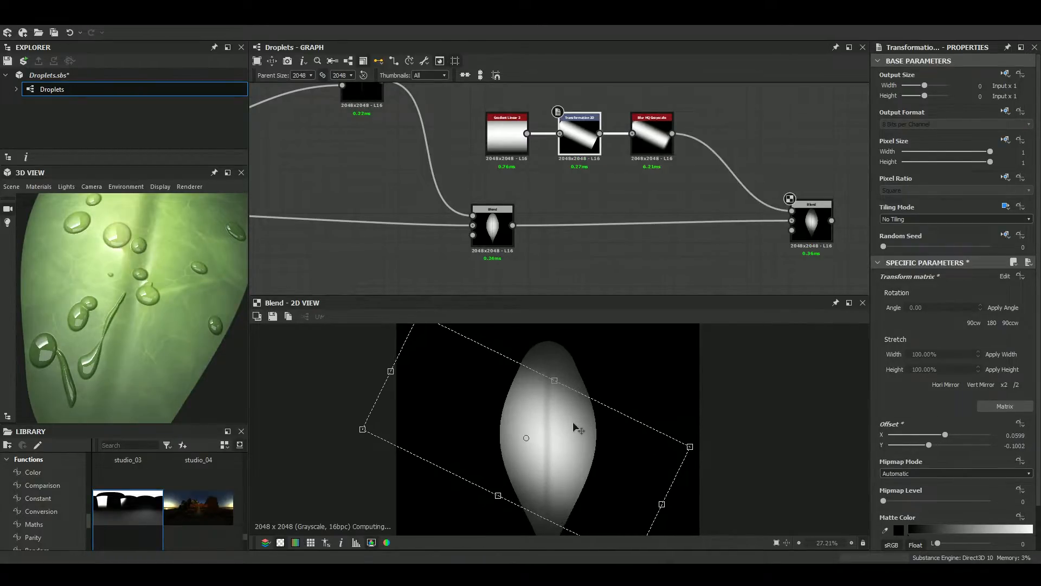
Inspect the reference Multiply Blend's leaf shading and its Opacity setting
left_click(809, 223)
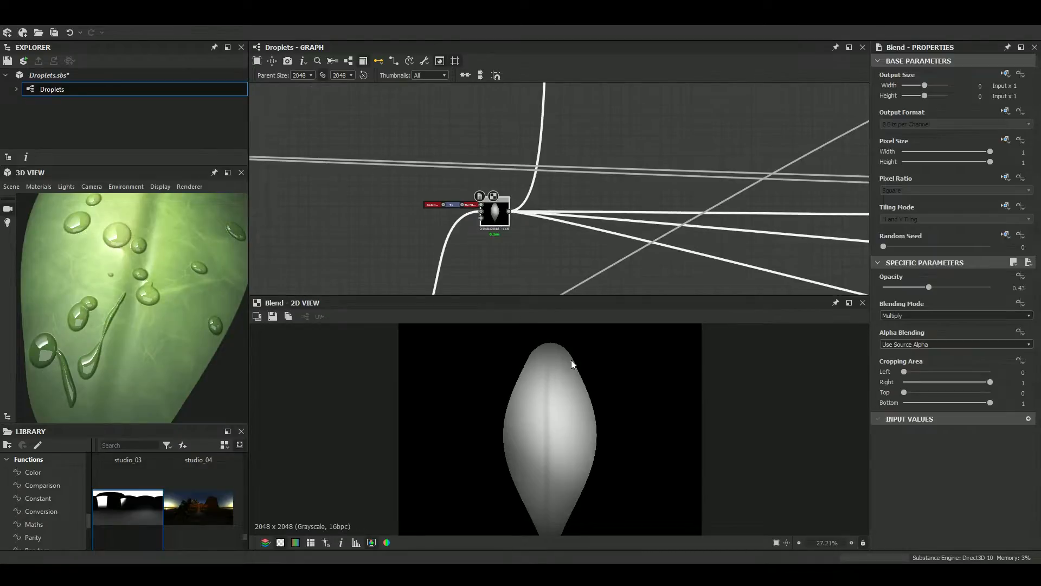
middle_click_drag(569, 193, 516, 246)
scroll(561, 210, "up", 5)
middle_click_drag(562, 211, 555, 242)
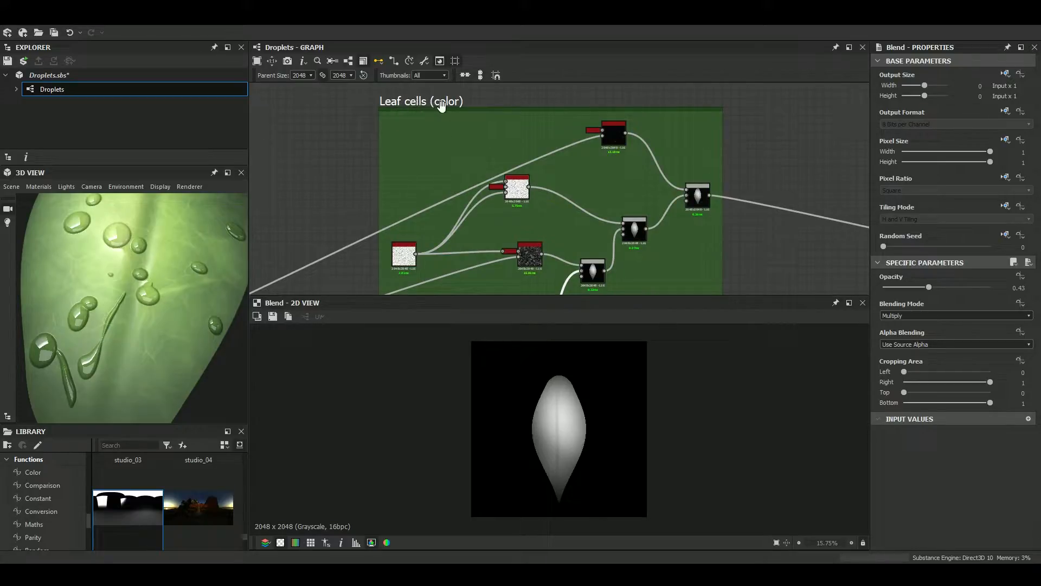
Examine the Leaf cells (color) frame and preview its final Add (Linear Dodge) Blend on the leaf
scroll(513, 148, "down", 2)
scroll(659, 183, "up", 4)
left_click(659, 183)
scroll(576, 428, "up", 5)
scroll(551, 425, "down", 1)
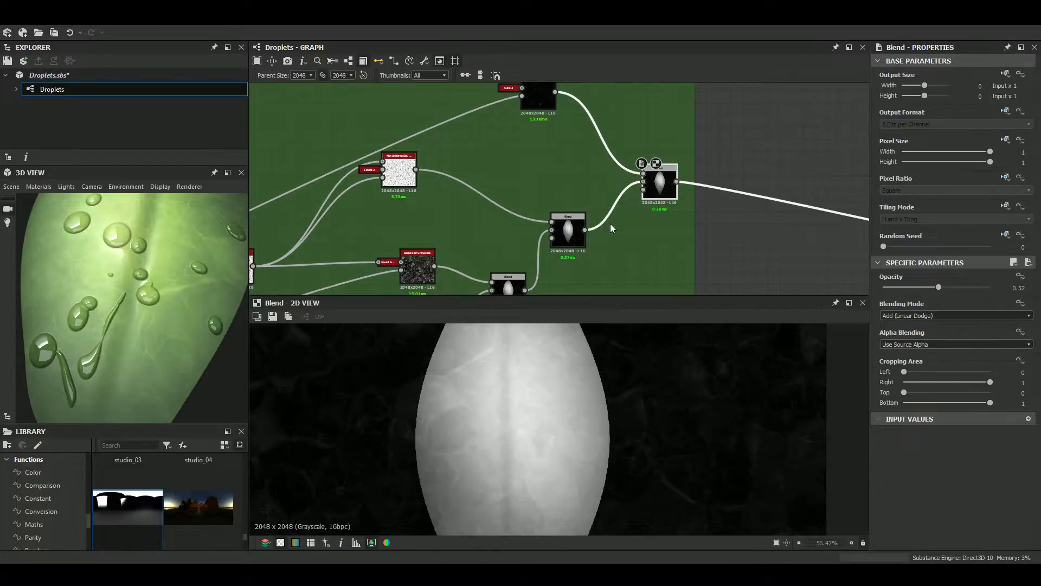
scroll(576, 247, "down", 5)
scroll(564, 228, "up", 1)
scroll(546, 203, "up", 5)
scroll(499, 209, "up", 3)
scroll(704, 195, "down", 5)
Compare the Scale and Disorder of the vein warp's Perlin Noise with those of the Perlin Noise feeding the Leaf cells frame
middle_click_drag(704, 195, 443, 208)
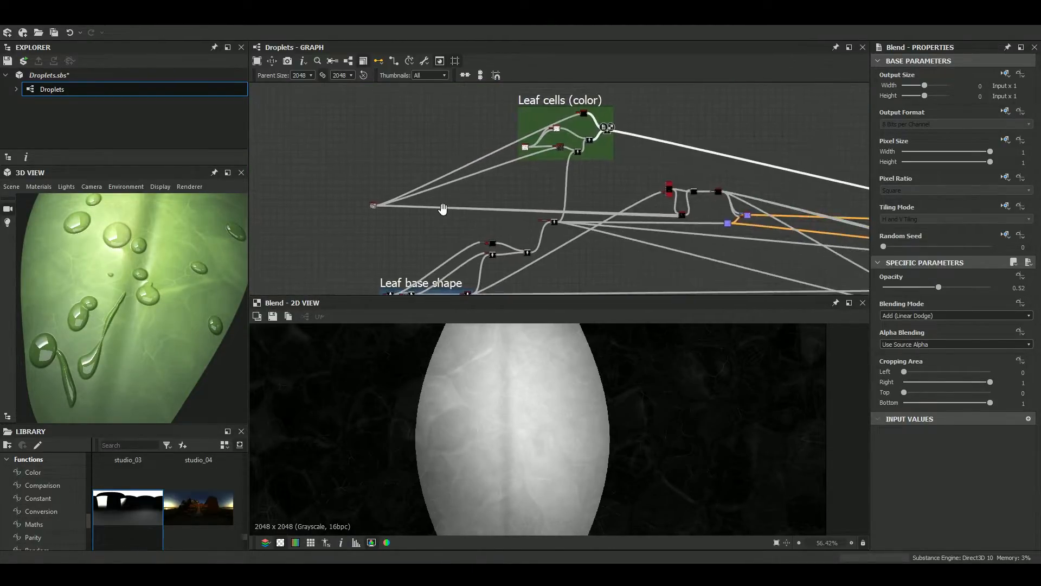
middle_click_drag(529, 193, 517, 181)
scroll(473, 232, "up", 6)
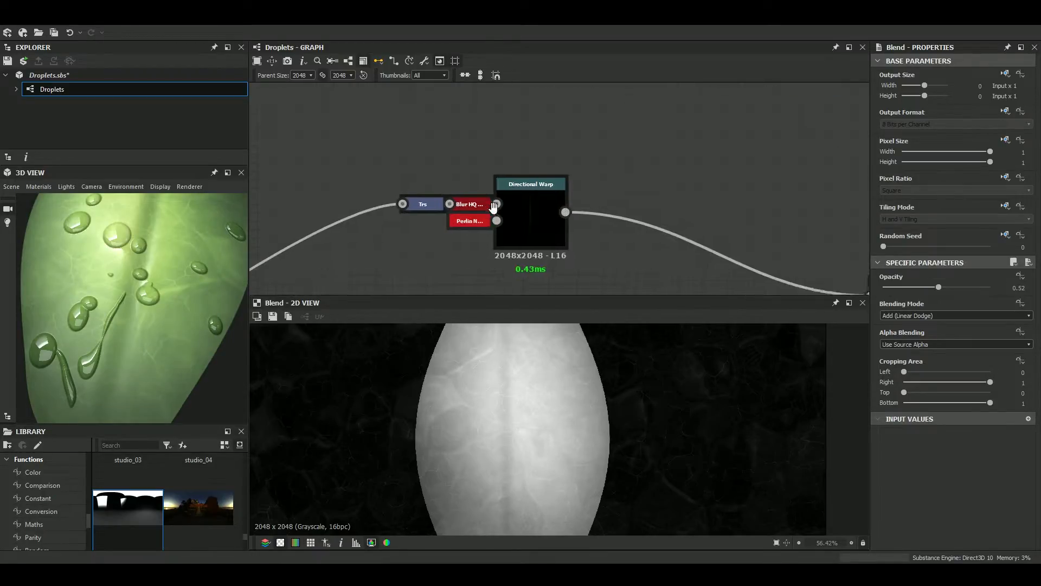
left_click(485, 206)
scroll(555, 450, "down", 4)
scroll(539, 203, "down", 8)
scroll(472, 233, "up", 5)
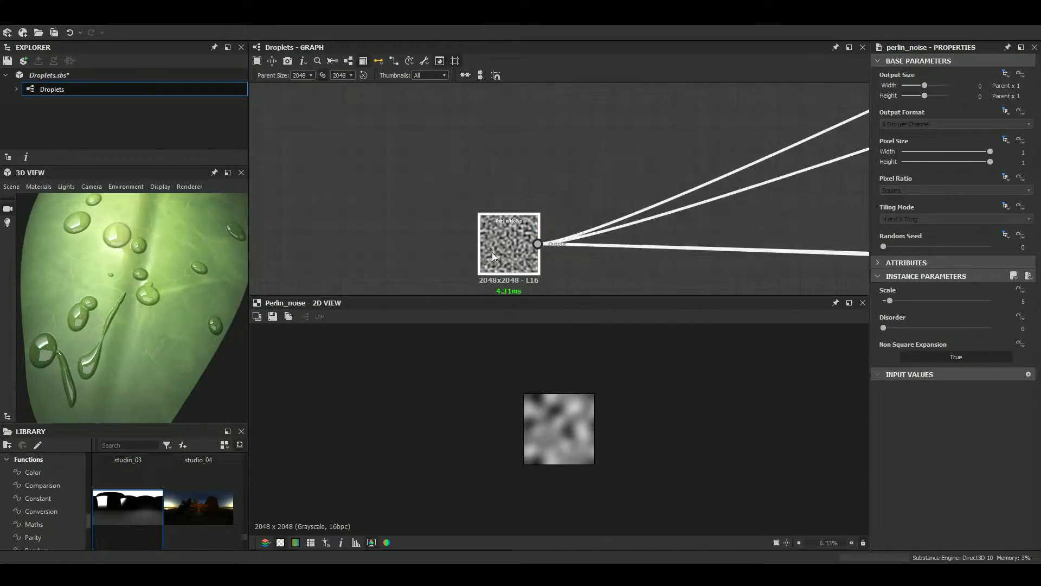
left_click(493, 252)
scroll(537, 210, "down", 4)
middle_click_drag(537, 210, 504, 227)
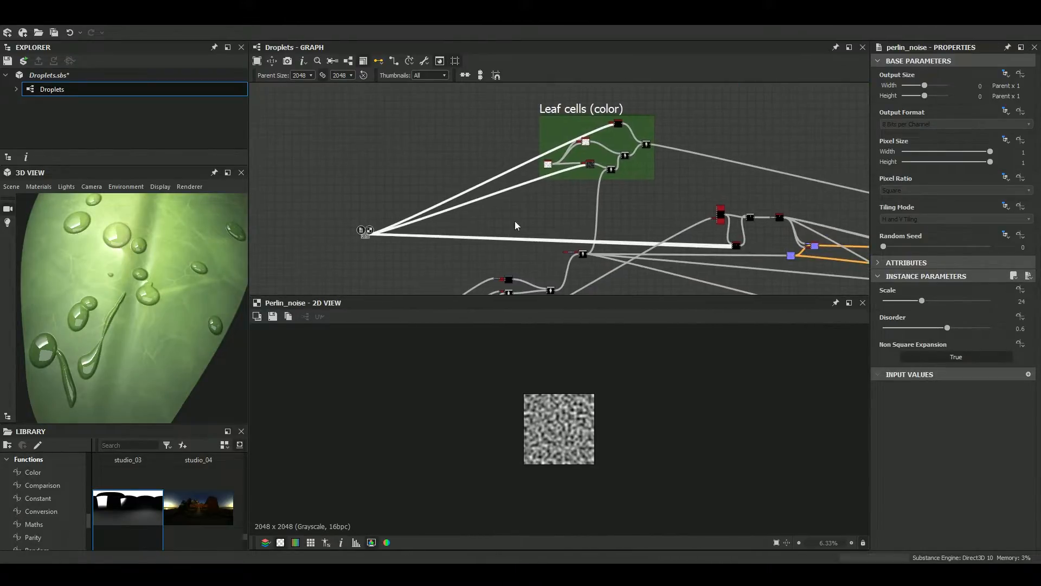
Follow the Leaf cells (color) connection to the material output nodes and examine the outputs
middle_click_drag(661, 162, 448, 141)
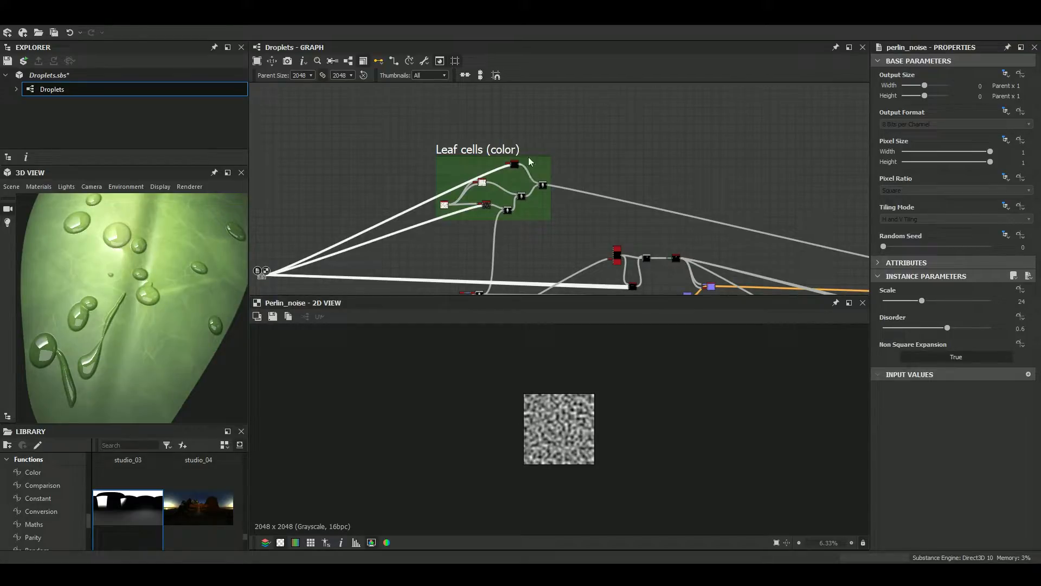
scroll(584, 205, "down", 2)
middle_click_drag(625, 166, 400, 119)
scroll(685, 181, "up", 3)
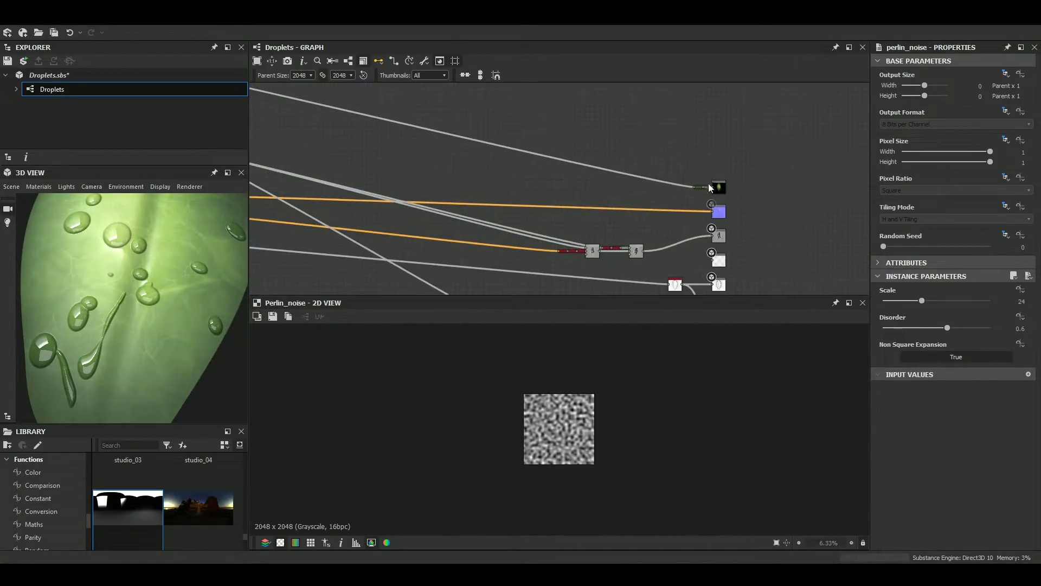
scroll(659, 174, "up", 2)
scroll(659, 174, "down", 1)
scroll(659, 175, "up", 3)
scroll(659, 175, "down", 2)
scroll(564, 170, "down", 2)
middle_click_drag(564, 170, 585, 183)
scroll(576, 148, "up", 3)
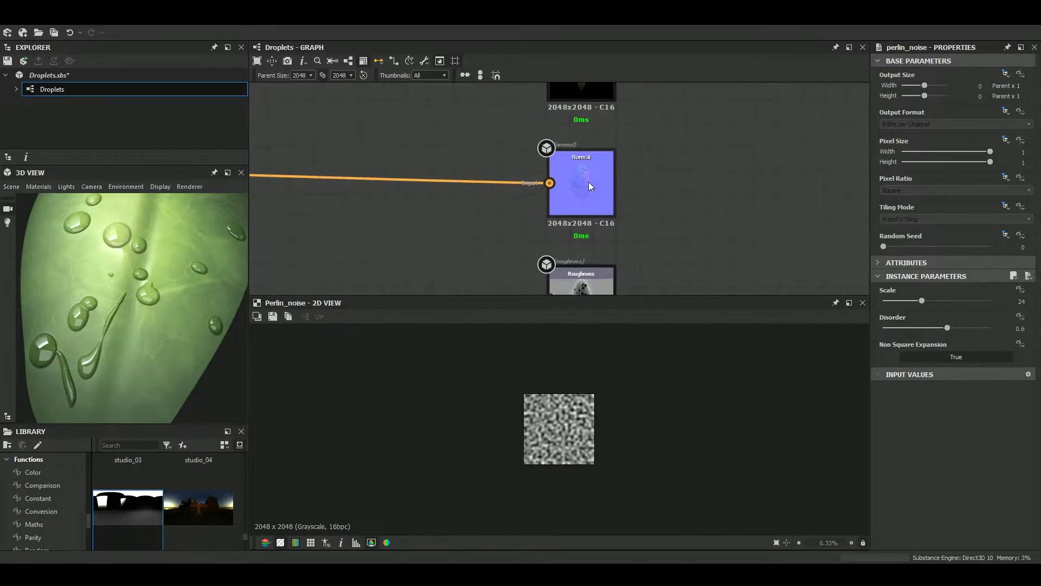
Preview the Normal output's map and examine the Roughness, Metallic and Occlusion outputs below it
scroll(590, 181, "up", 3)
double_click(590, 181)
scroll(569, 424, "up", 4)
scroll(632, 210, "down", 3)
middle_click_drag(632, 210, 613, 92)
scroll(594, 196, "up", 2)
scroll(594, 196, "down", 2)
middle_click_drag(594, 196, 602, 115)
scroll(624, 217, "up", 2)
middle_click_drag(624, 217, 581, 132)
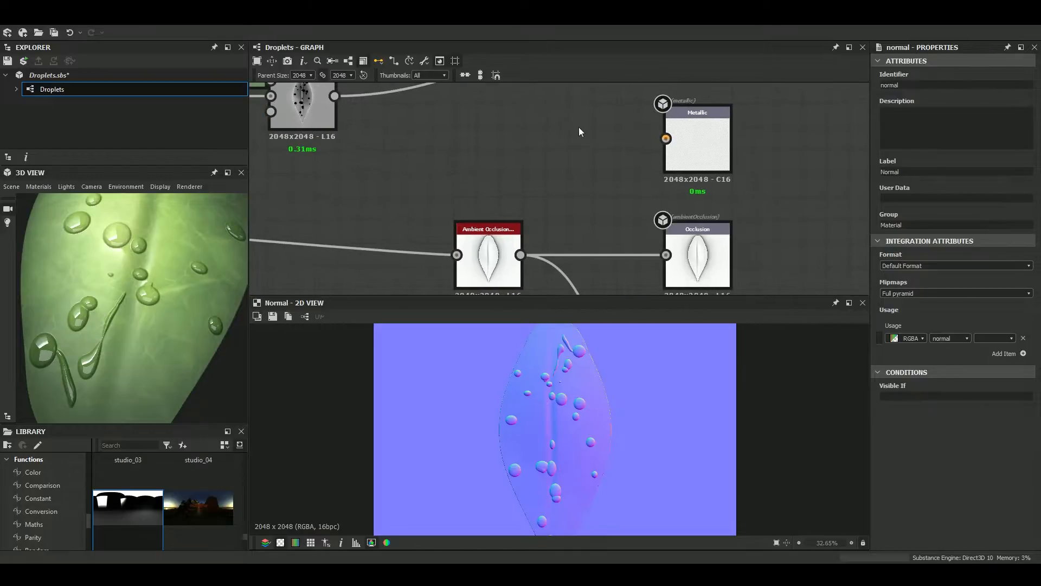
Add a black Uniform Color node beside the Metallic output
key("space")
type("uniform")
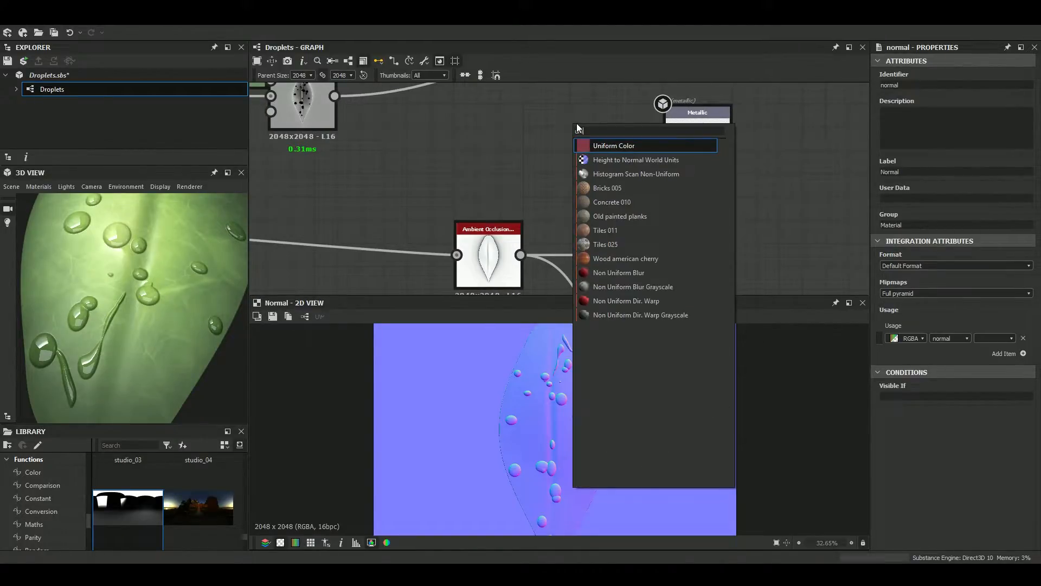
key("Return")
left_click_drag(577, 124, 577, 148)
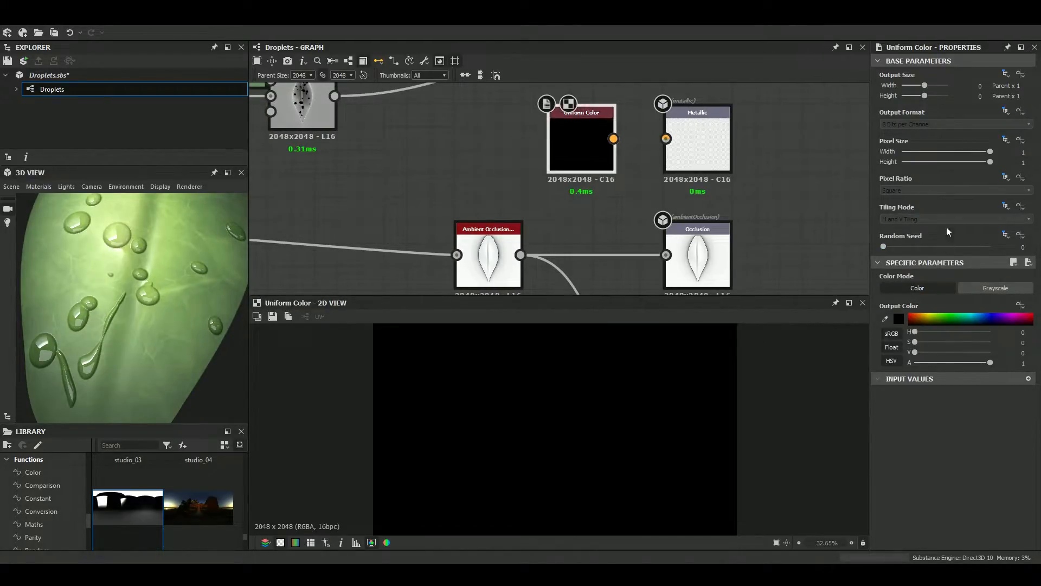
Reduce the Uniform Color's output size to -5 in width and height (64x64) and connect it to the Metallic output
left_click_drag(924, 96, 913, 86)
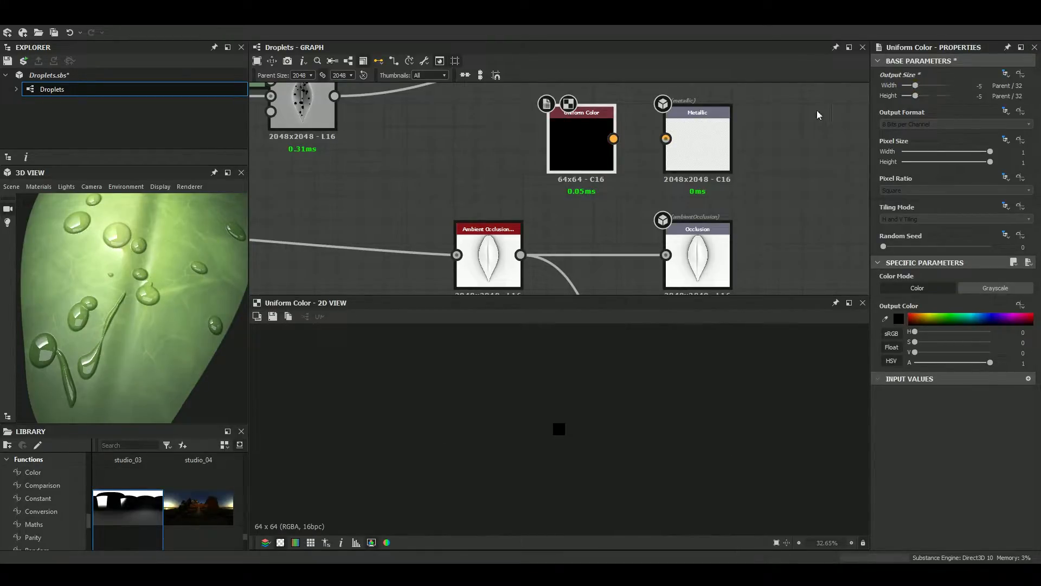
scroll(568, 179, "up", 3)
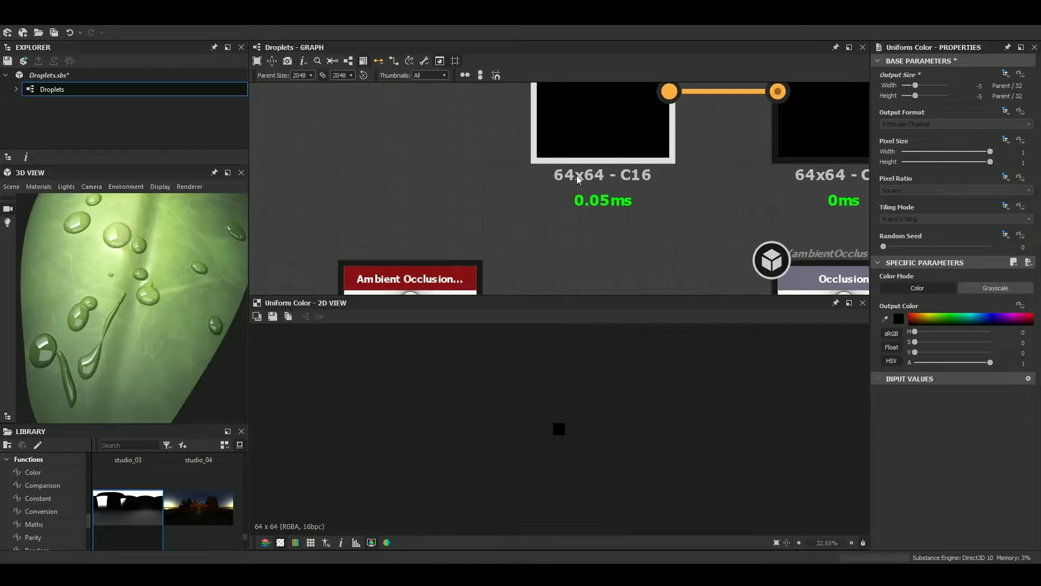
scroll(577, 175, "up", 3)
scroll(584, 237, "down", 5)
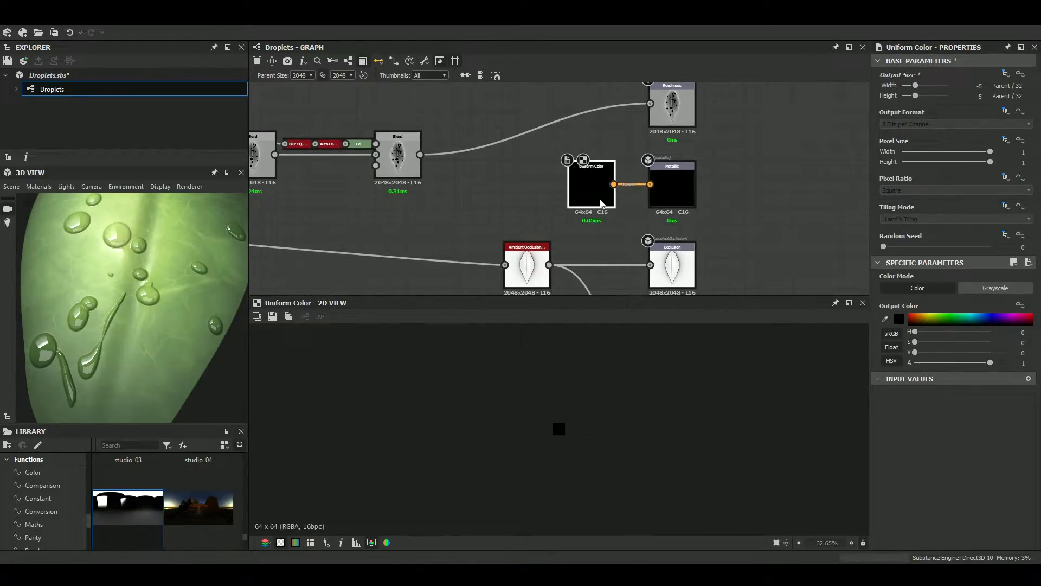
Preview the Ambient Occlusion node's map and examine its settings and connections to the two Occlusion outputs
scroll(624, 249, "up", 3)
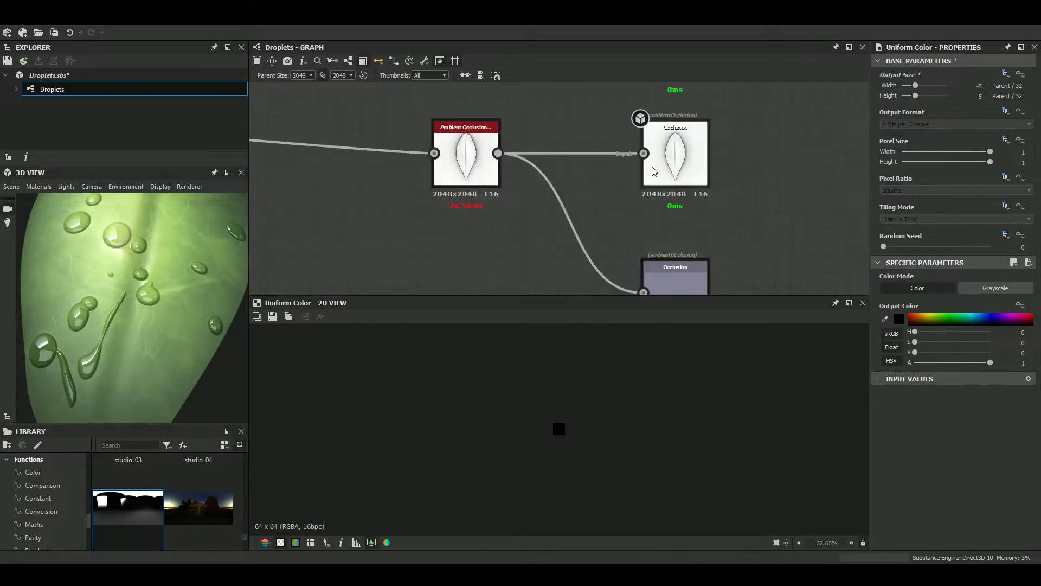
scroll(611, 174, "down", 2)
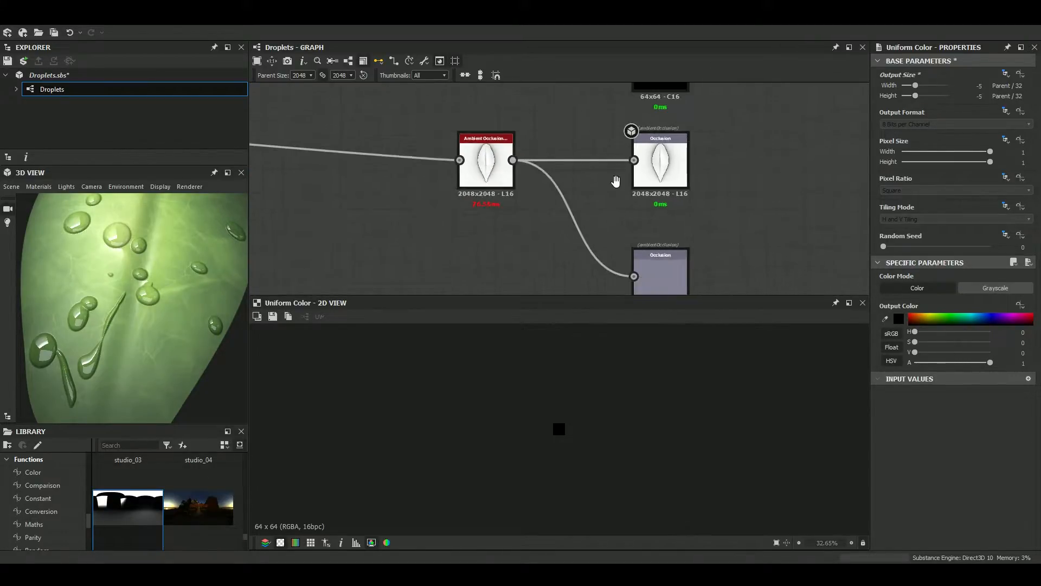
scroll(460, 153, "up", 4)
double_click(460, 154)
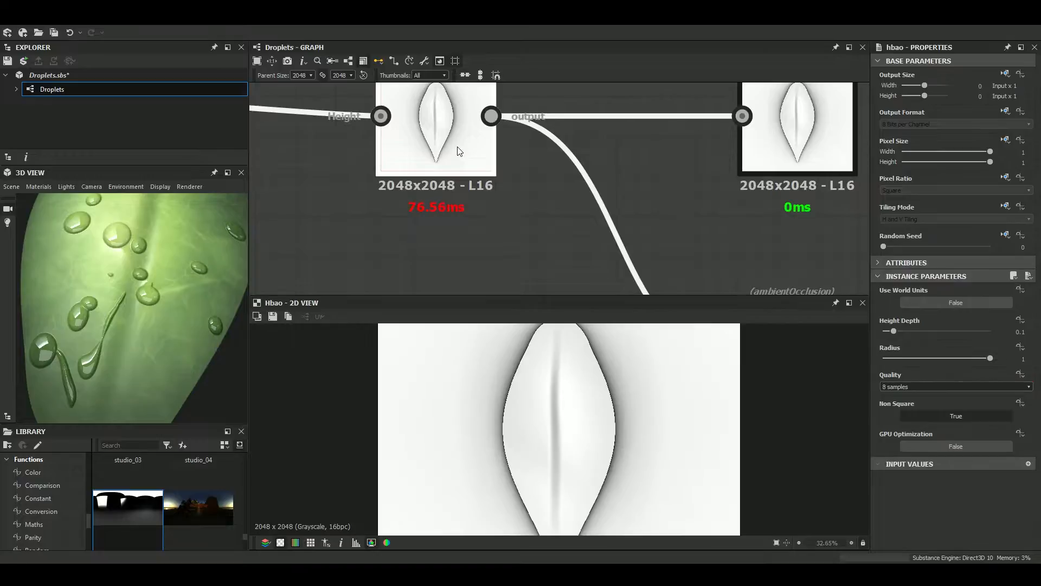
scroll(526, 435, "up", 3)
scroll(523, 194, "down", 2)
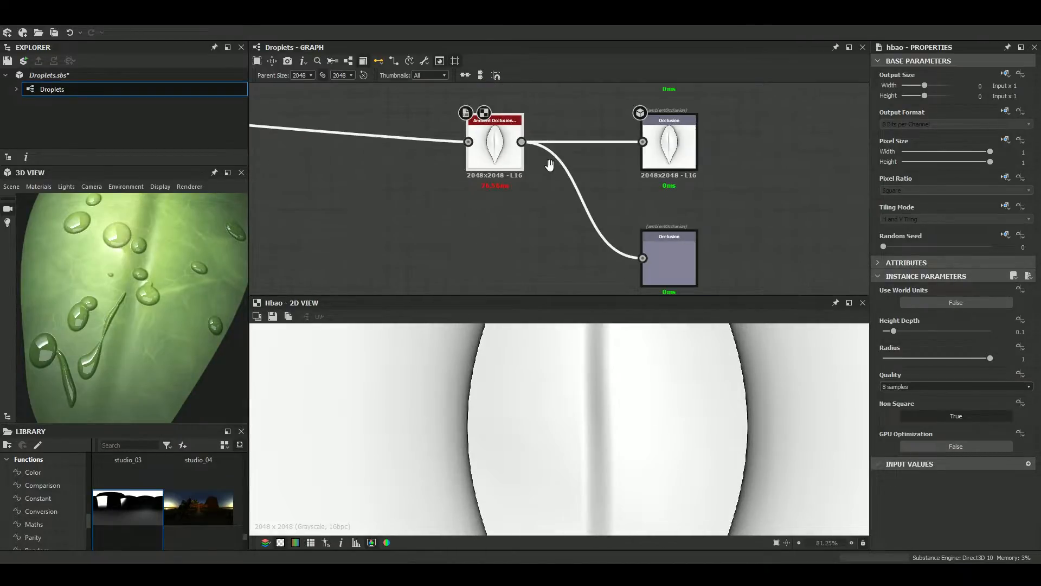
middle_click_drag(530, 176, 542, 184)
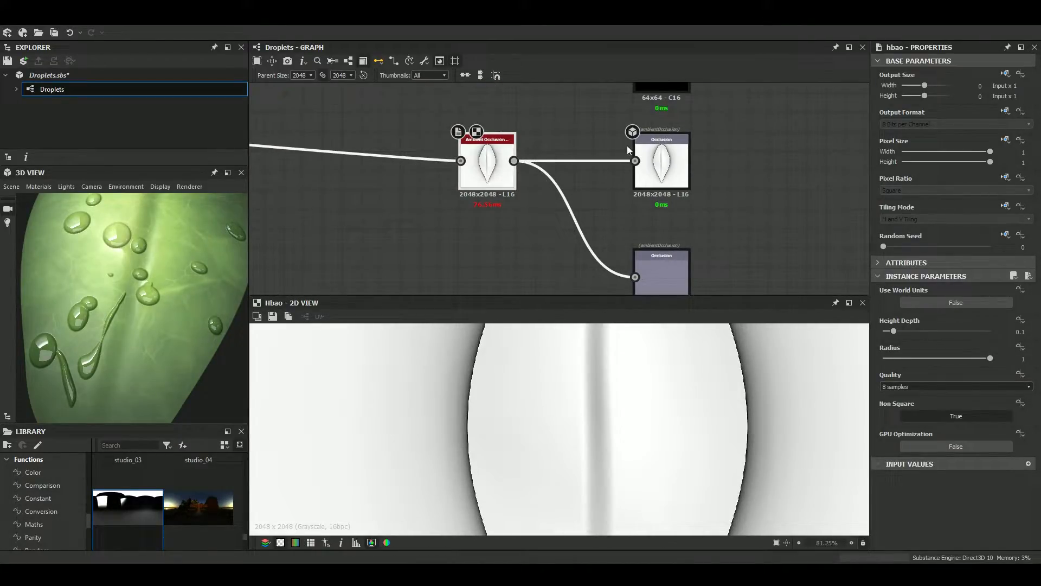
Delete the Ambient Occlusion node with both Occlusion outputs, and display the graph's outputs in the 3D view
scroll(488, 135, "down", 1)
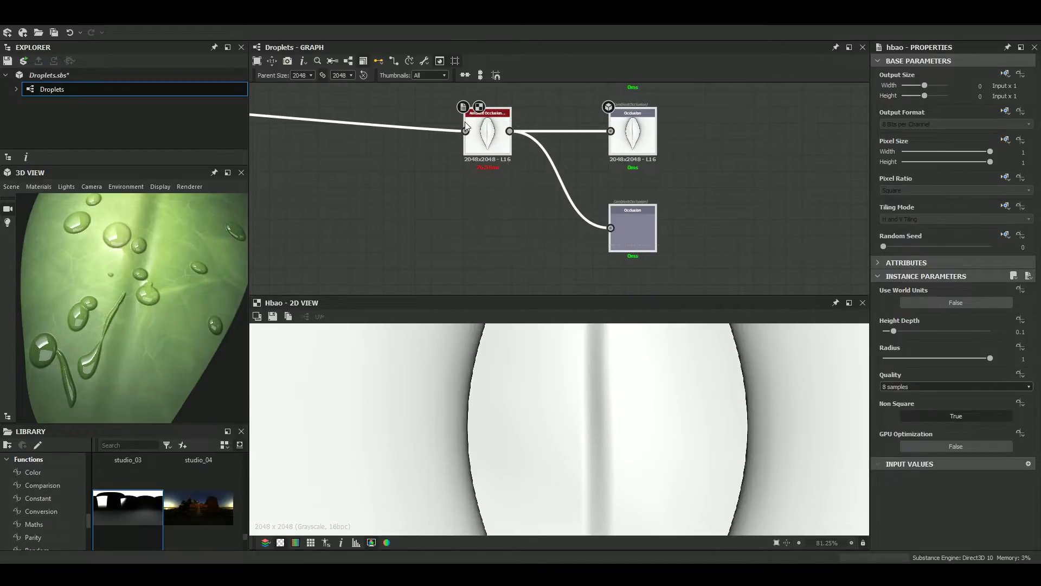
key("Delete")
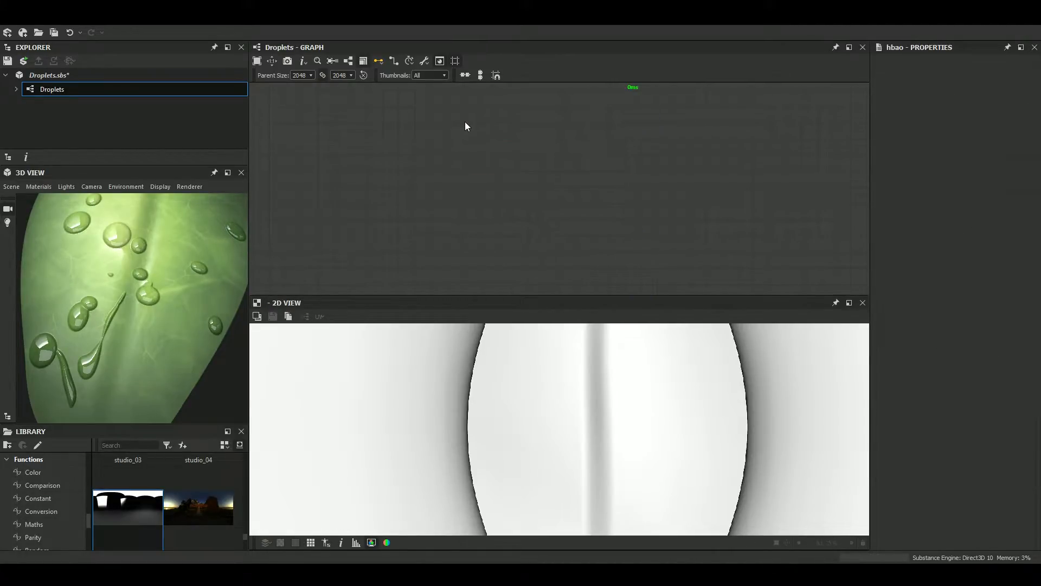
right_click(488, 181)
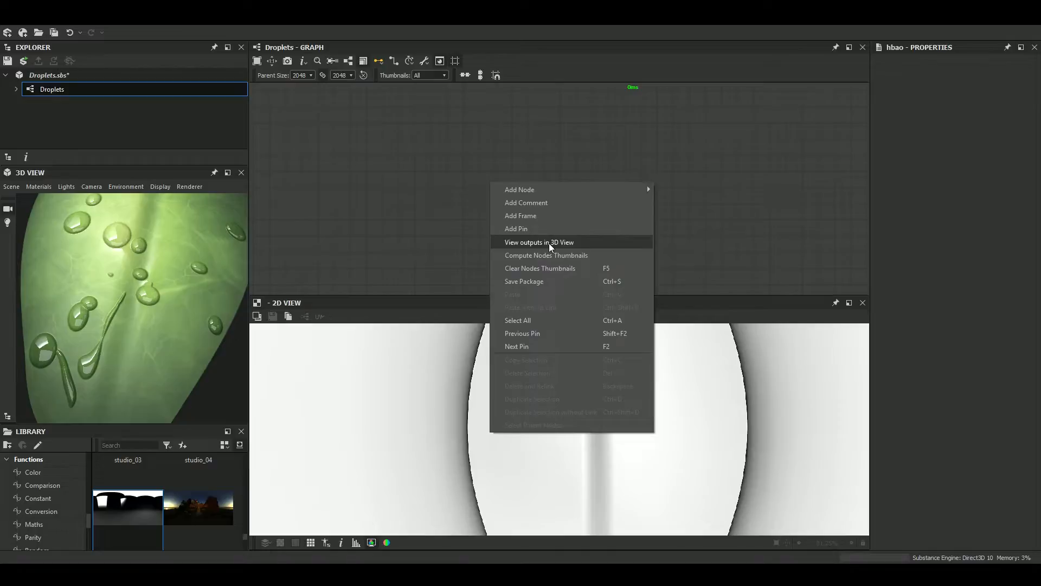
left_click(549, 243)
scroll(74, 378, "down", 3)
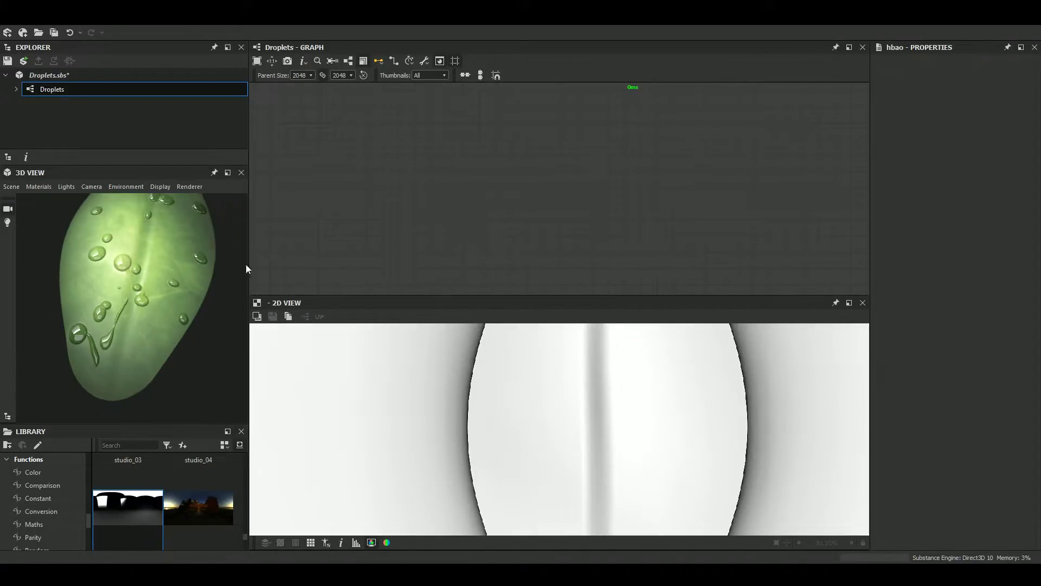
Return to the reference graph's Leaf cells (color) group and preview its nodes, including the pattern and settings of Cells 1
middle_click_drag(519, 174, 528, 105)
scroll(534, 136, "up", 3)
middle_click_drag(542, 164, 575, 154)
scroll(552, 128, "up", 3)
double_click(573, 148)
scroll(575, 155, "up", 3)
double_click(580, 163)
scroll(700, 188, "down", 8)
middle_click_drag(641, 179, 605, 213)
scroll(653, 191, "up", 5)
scroll(621, 181, "down", 2)
scroll(525, 142, "up", 6)
middle_click_drag(697, 222, 649, 159)
scroll(649, 158, "up", 3)
scroll(650, 163, "down", 2)
middle_click_drag(418, 183, 625, 151)
double_click(477, 162)
scroll(662, 186, "down", 2)
scroll(625, 151, "up", 4)
middle_click_drag(462, 197, 503, 206)
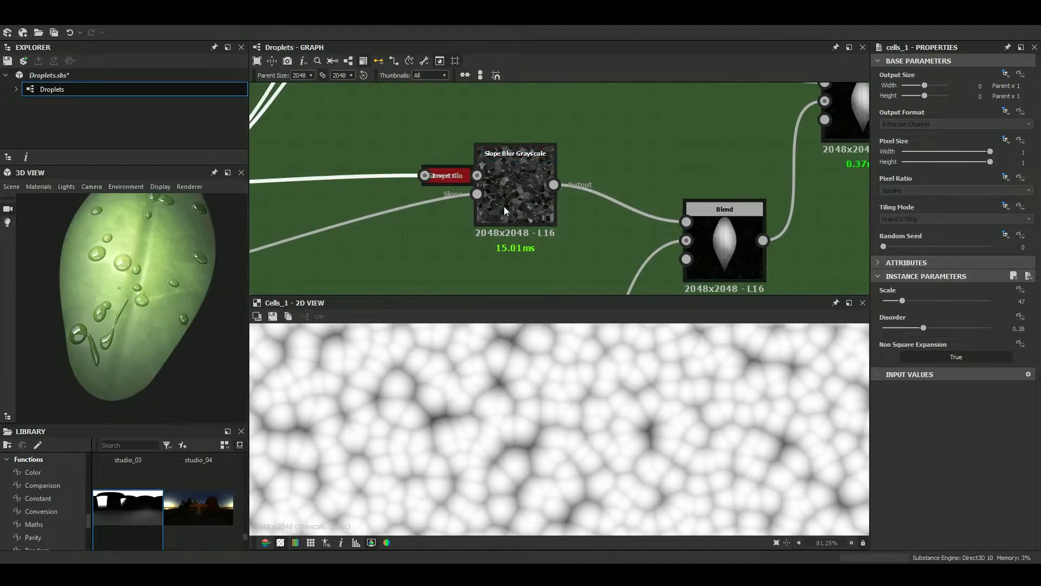
Preview the Invert Grayscale, Slope Blur Grayscale and Blend nodes of the leaf cells group and examine their settings
scroll(503, 206, "up", 3)
double_click(378, 145)
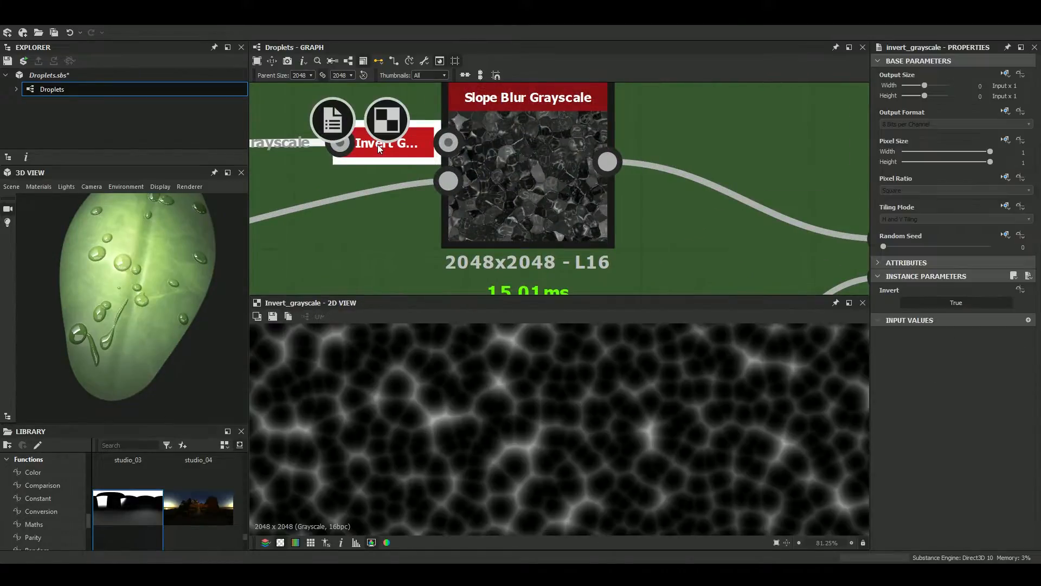
double_click(539, 156)
scroll(563, 221, "down", 2)
middle_click_drag(563, 221, 491, 206)
scroll(489, 154, "up", 4)
scroll(527, 178, "down", 2)
middle_click_drag(527, 176, 512, 145)
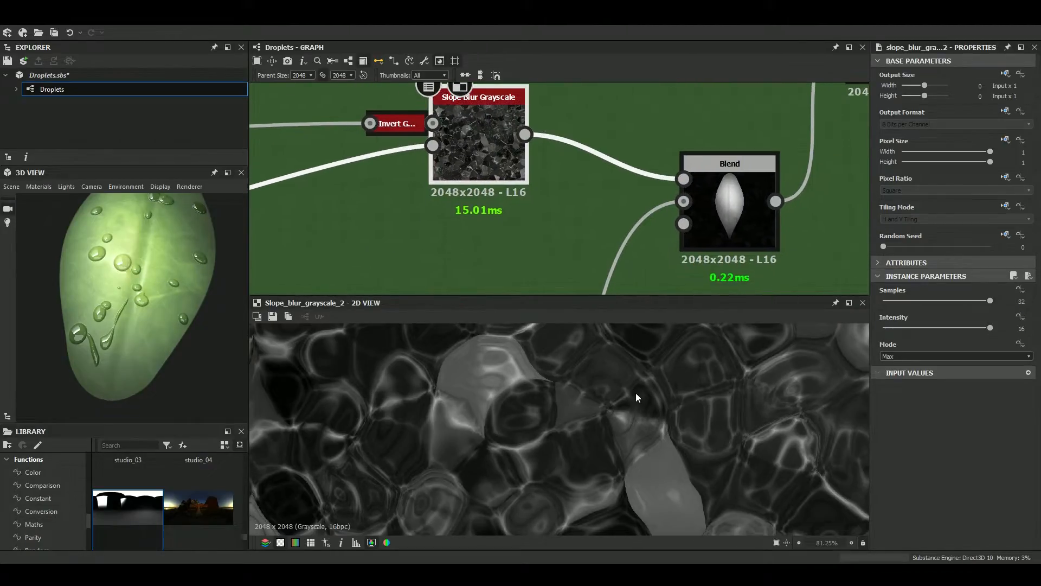
scroll(636, 393, "down", 2)
scroll(616, 388, "up", 3)
middle_click_drag(616, 389, 517, 421)
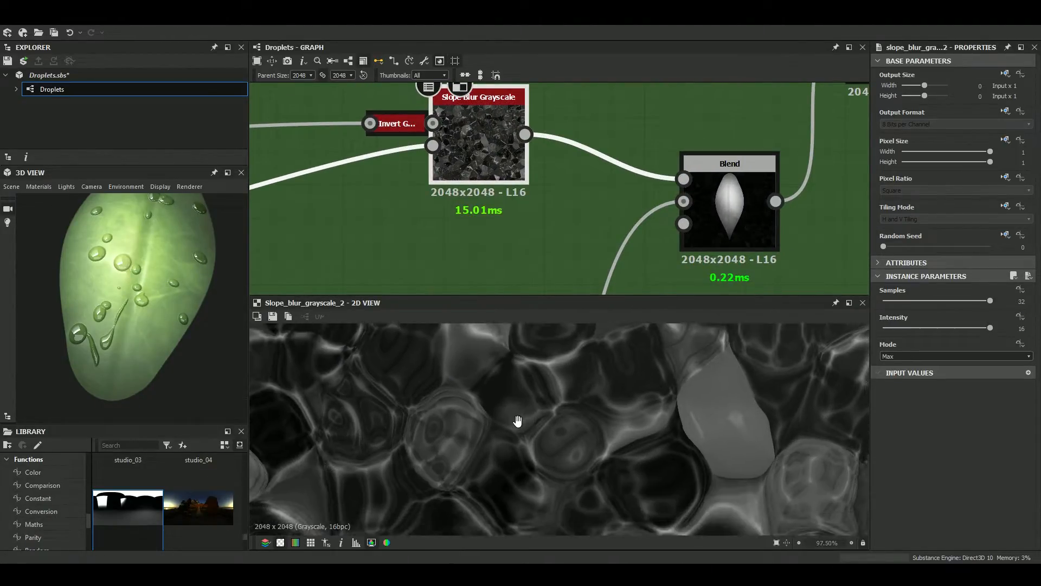
double_click(753, 180)
middle_click_drag(753, 180, 647, 147)
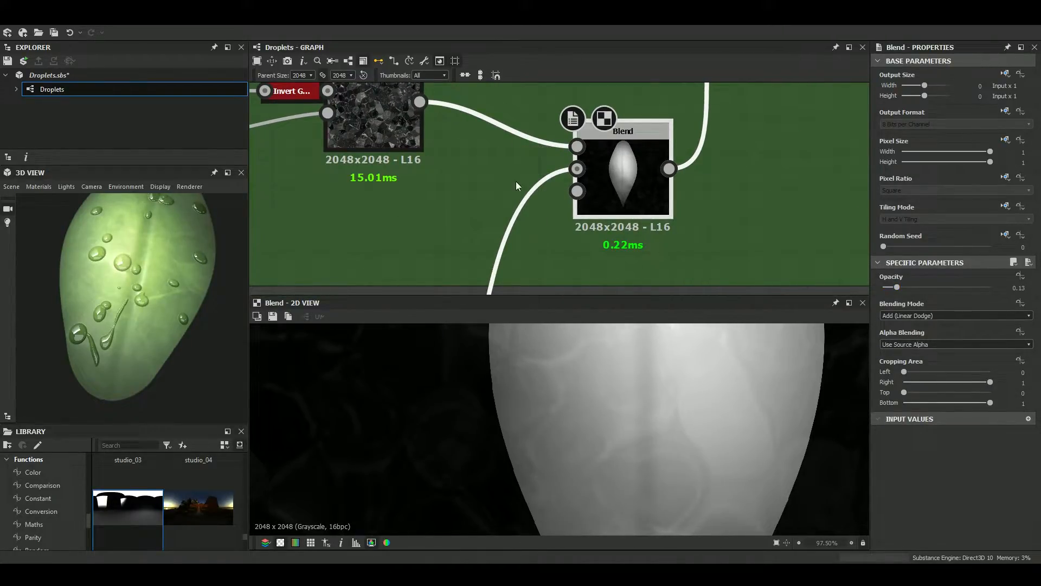
Trace the leaf cells group's wiring from Cells 1 through the Invert and Slope Blur nodes to the Blend
scroll(517, 184, "down", 5)
middle_click_drag(517, 184, 496, 92)
scroll(483, 170, "up", 5)
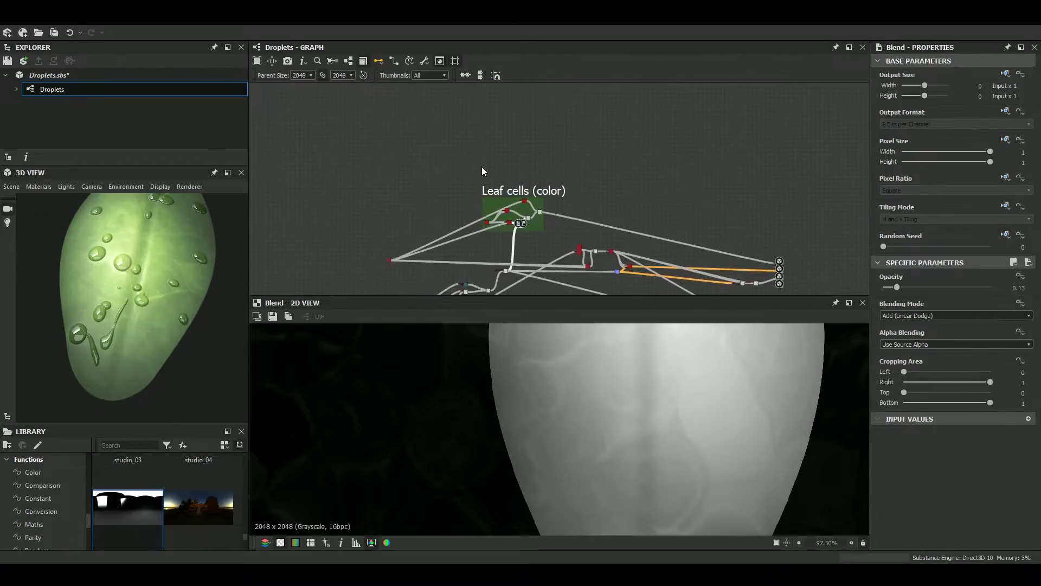
scroll(460, 177, "up", 3)
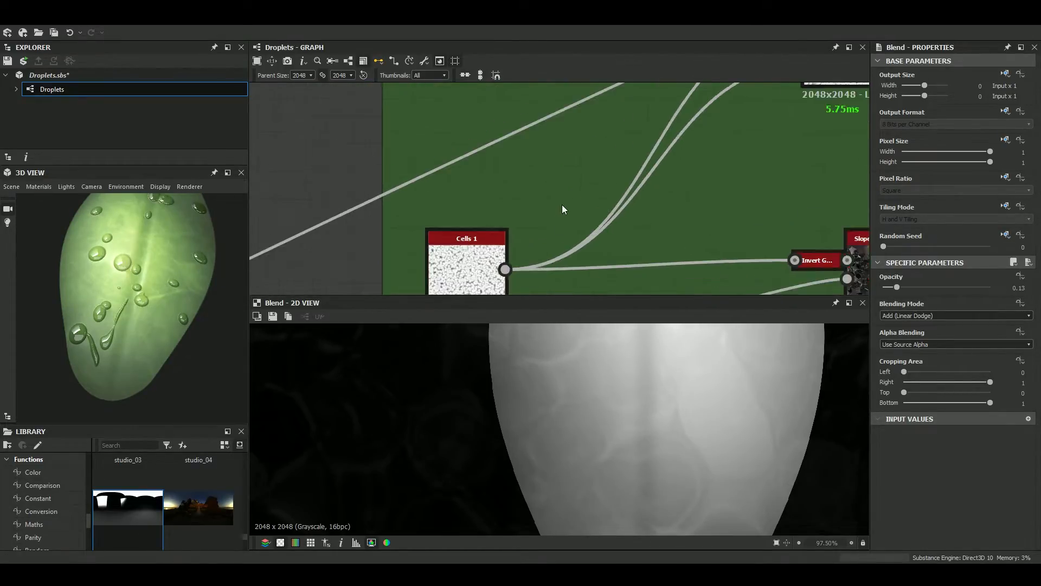
middle_click_drag(563, 210, 390, 151)
scroll(527, 201, "up", 3)
scroll(542, 190, "down", 8)
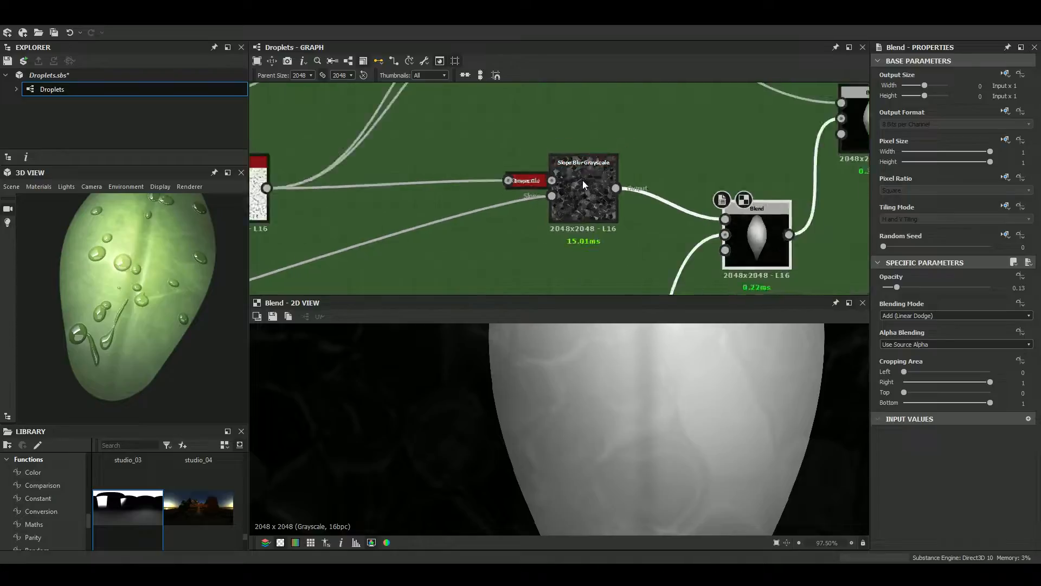
scroll(525, 190, "up", 5)
Add a Cells 1 node above the rebuilt leaf graph and connect an Invert Grayscale node to it
middle_click_drag(513, 153, 458, 310)
scroll(486, 220, "down", 5)
middle_click_drag(486, 219, 503, 38)
scroll(475, 189, "down", 2)
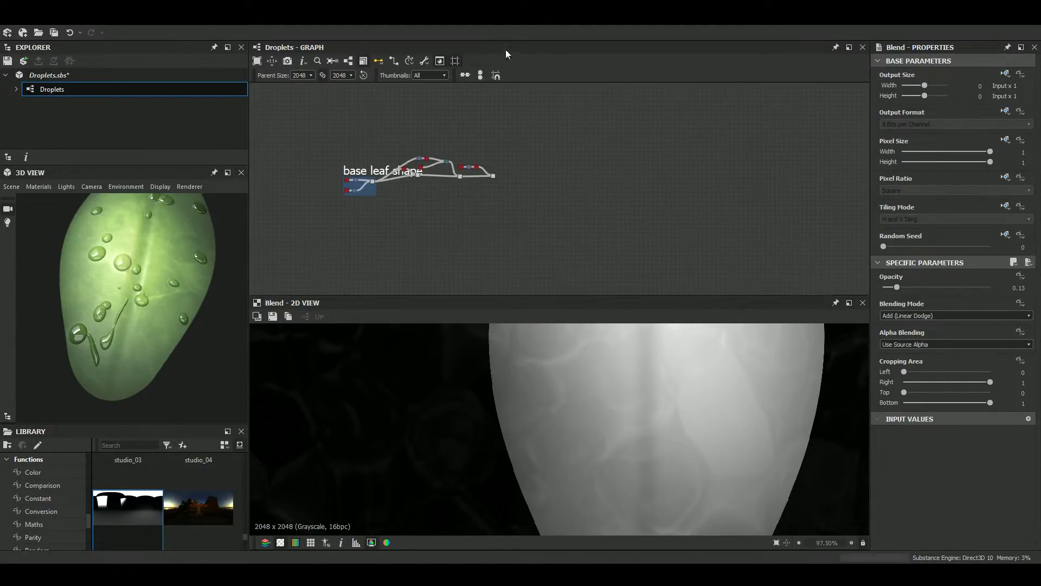
scroll(424, 190, "up", 5)
key("space")
type("cell")
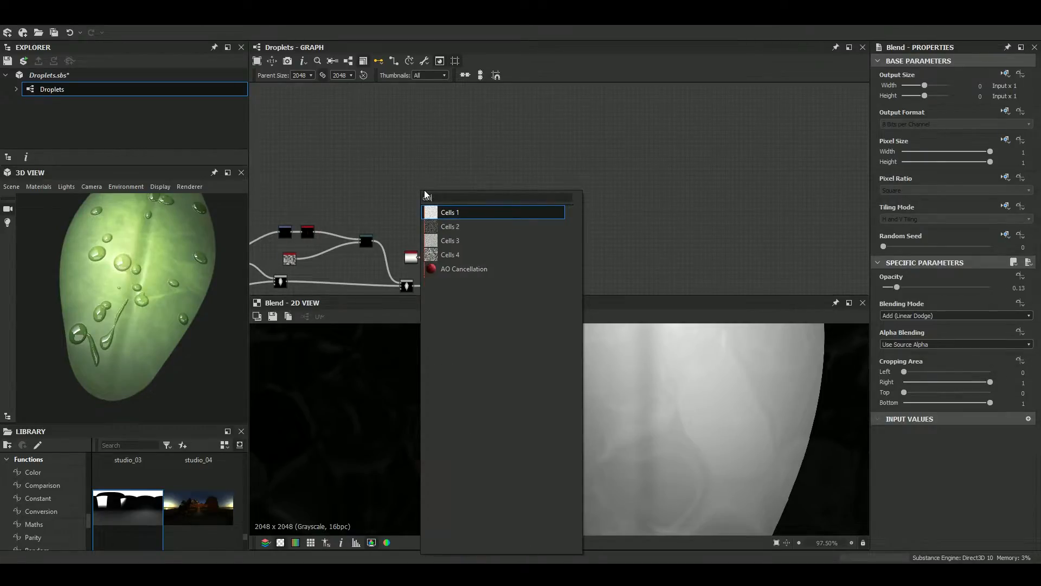
key("Return")
key("space")
type("inv")
key("Down")
key("Return")
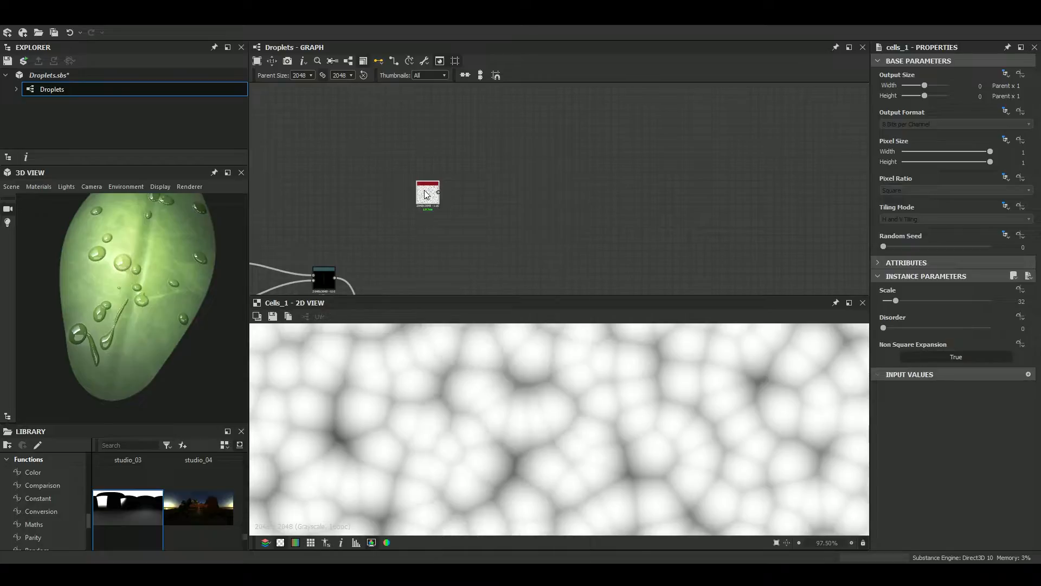
Add a Slope Blur Grayscale node after the Invert Grayscale and space it apart from the cells nodes
scroll(468, 202, "up", 4)
key("space")
type("gray")
key("Escape")
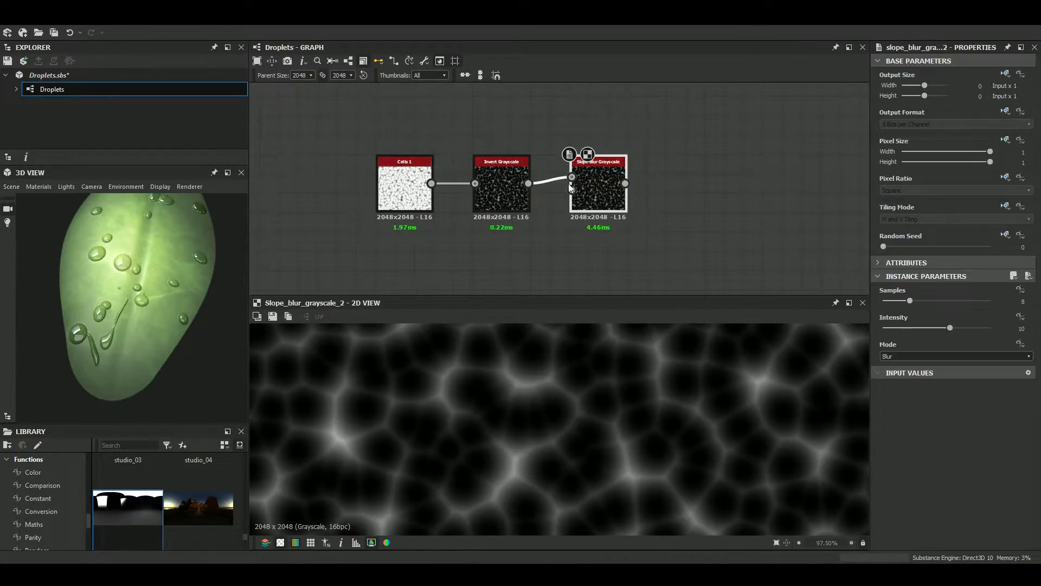
left_click_drag(595, 189, 711, 181)
scroll(560, 201, "down", 2)
left_click_drag(565, 223, 440, 129)
Add a Perlin Noise node and connect it to the Slope input of the Slope Blur Grayscale
middle_click_drag(514, 196, 589, 177)
scroll(756, 189, "up", 4)
scroll(688, 150, "up", 5)
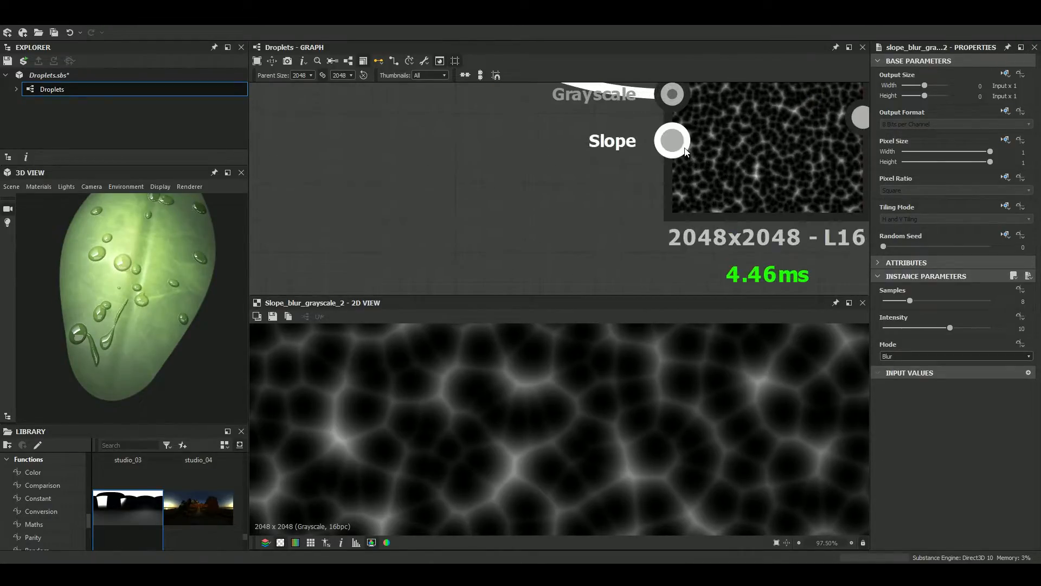
scroll(682, 150, "down", 5)
scroll(472, 197, "down", 2)
middle_click_drag(336, 192, 457, 180)
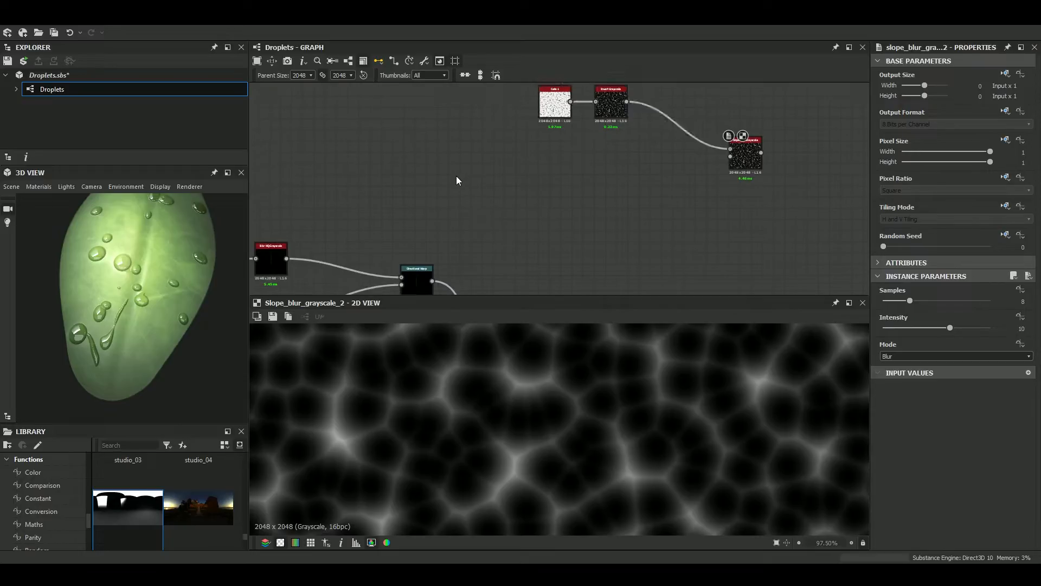
key("space")
key("Down")
key("Return")
left_click_drag(469, 180, 730, 157)
Set the Slope Blur Grayscale's samples to 9 and its intensity to 5.58
left_click(743, 157)
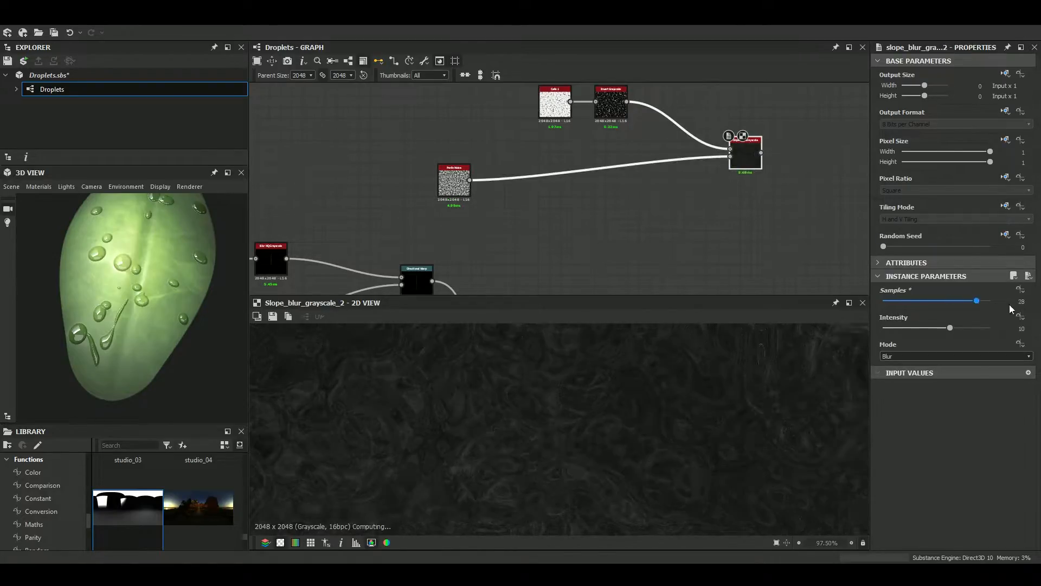
left_click_drag(997, 308, 1037, 308)
left_click_drag(968, 301, 916, 304)
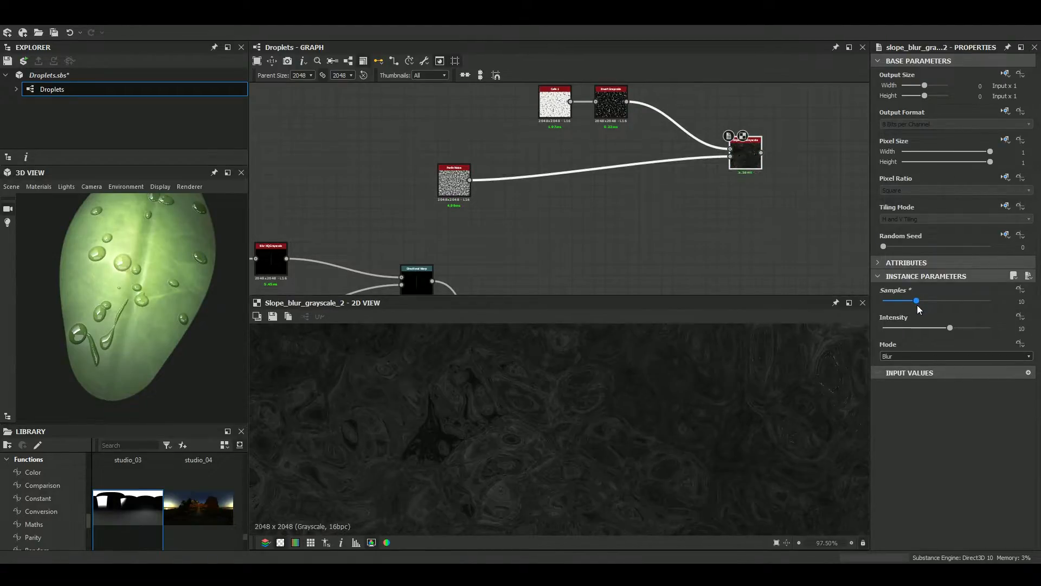
scroll(531, 385, "up", 3)
scroll(587, 431, "up", 1)
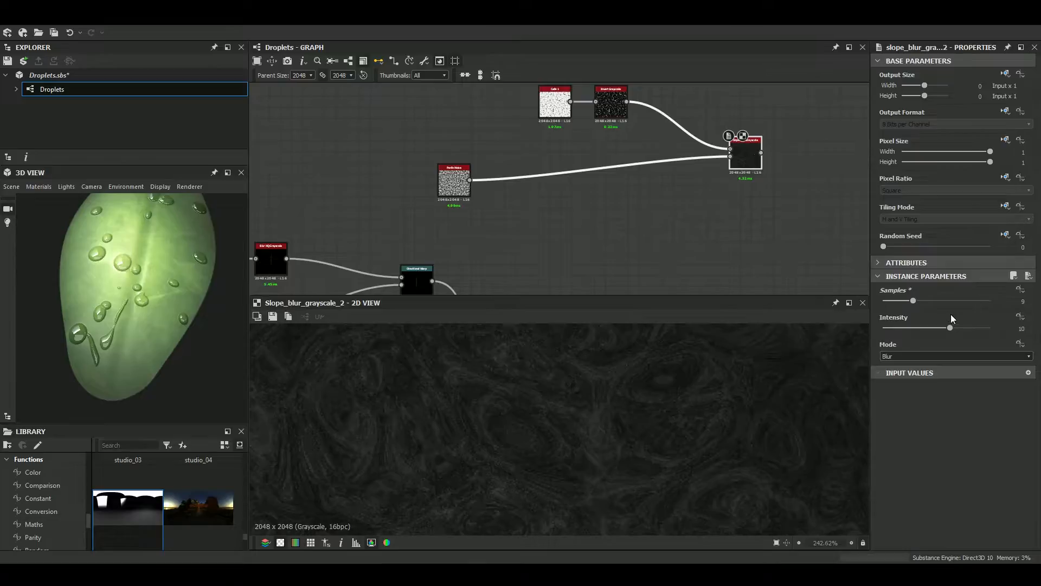
mouse_move(920, 327)
left_mouse_down()
mouse_move(887, 330)
mouse_move(920, 328)
left_mouse_up()
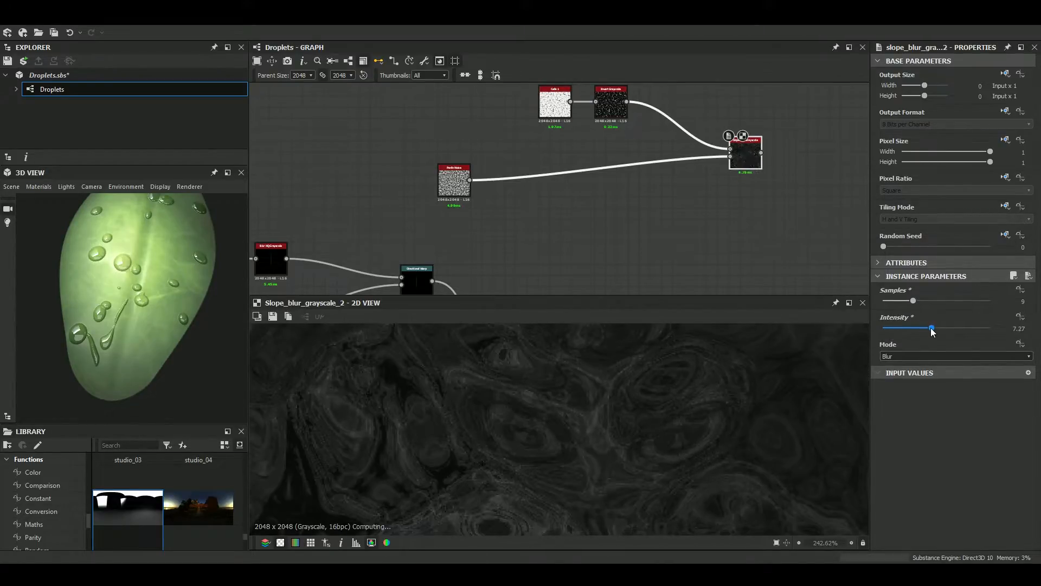
Try the Min mode on the Slope Blur Grayscale, set it to Max, and examine the cell pattern
left_click(892, 356)
left_click(897, 373)
scroll(645, 380, "down", 5)
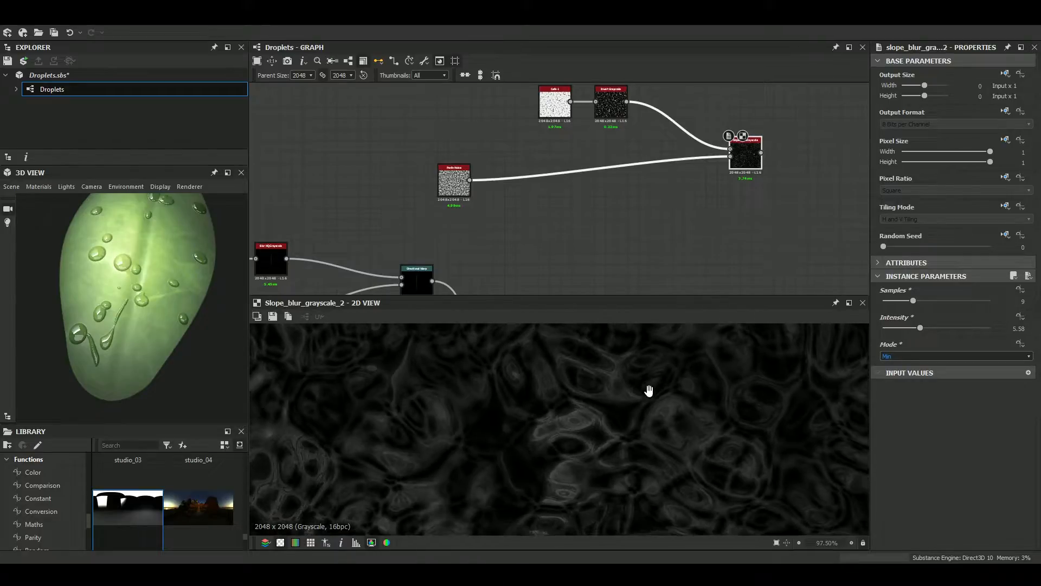
left_click(891, 354)
left_click(894, 376)
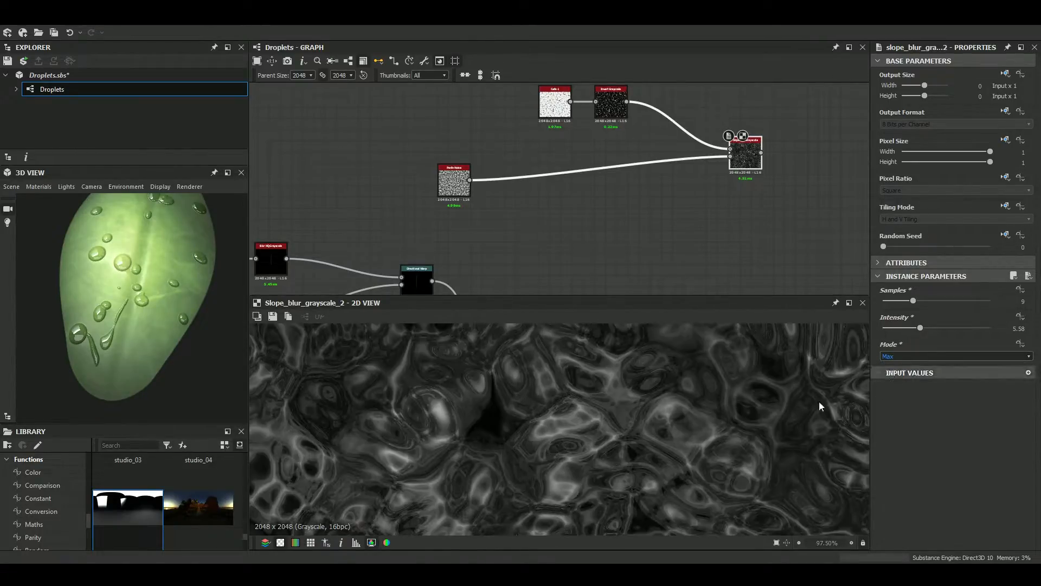
scroll(531, 442, "up", 1)
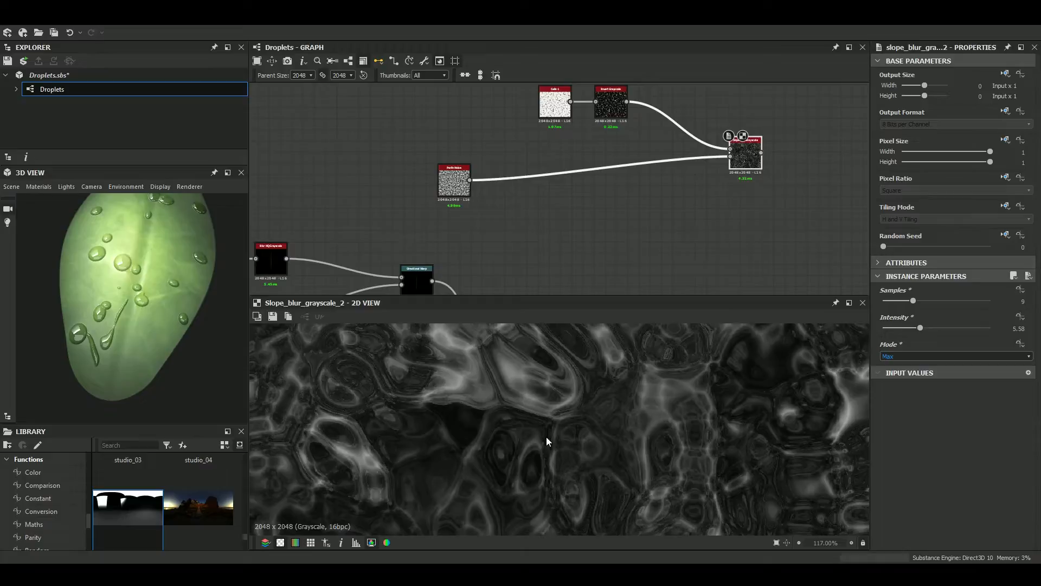
scroll(546, 437, "down", 3)
scroll(622, 441, "up", 4)
scroll(593, 434, "down", 5)
Add a Blend node beside the slope-blurred cells, with the shaded leaf connected as its background
scroll(530, 200, "down", 4)
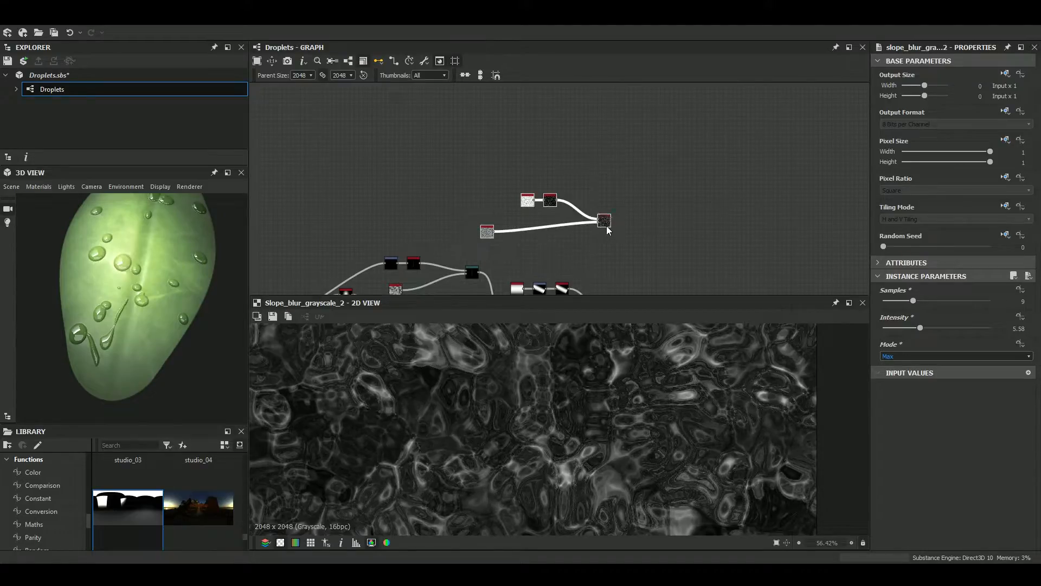
middle_click_drag(606, 227, 529, 184)
scroll(528, 184, "up", 2)
middle_click_drag(520, 146, 455, 117)
left_click(560, 223)
right_click(560, 224)
left_click(579, 244)
middle_click_drag(570, 107, 625, 215)
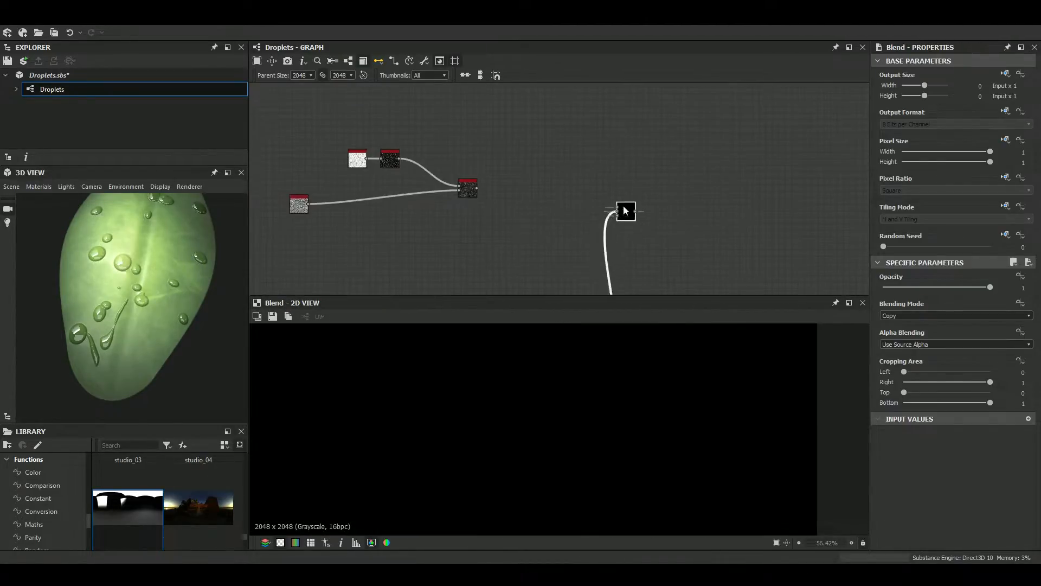
Set the Blend to Add (Linear Dodge), connect the slope-blurred cells as its foreground, and reduce its opacity to 0.08
left_click(945, 317)
left_click(932, 331)
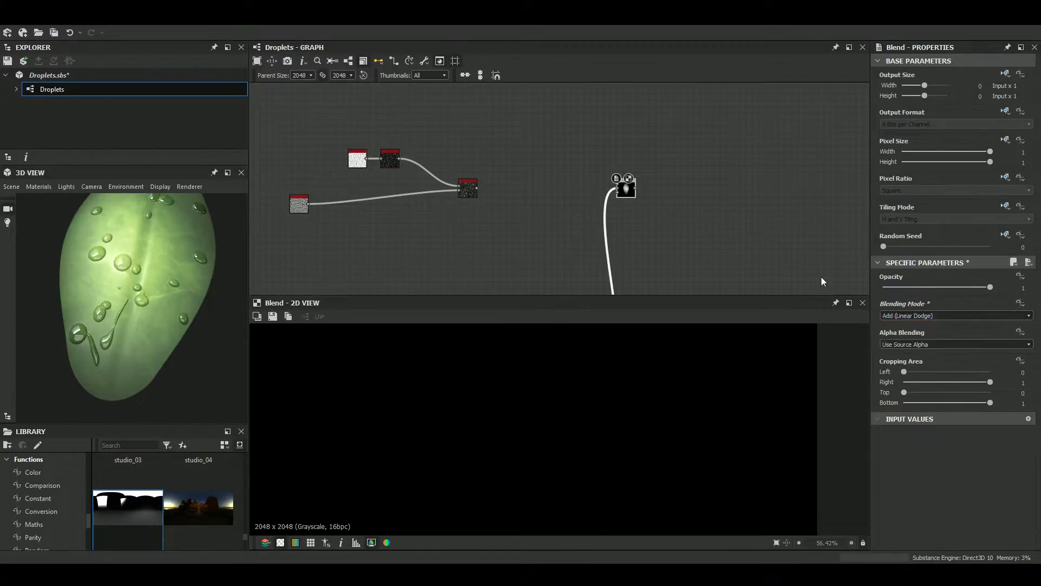
scroll(511, 195, "up", 2)
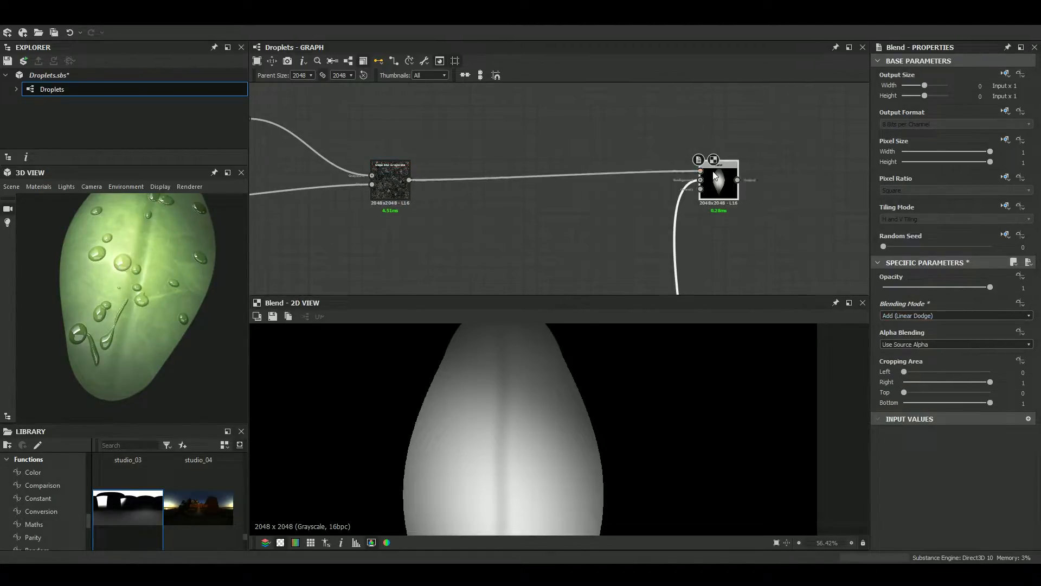
left_click_drag(969, 289, 893, 304)
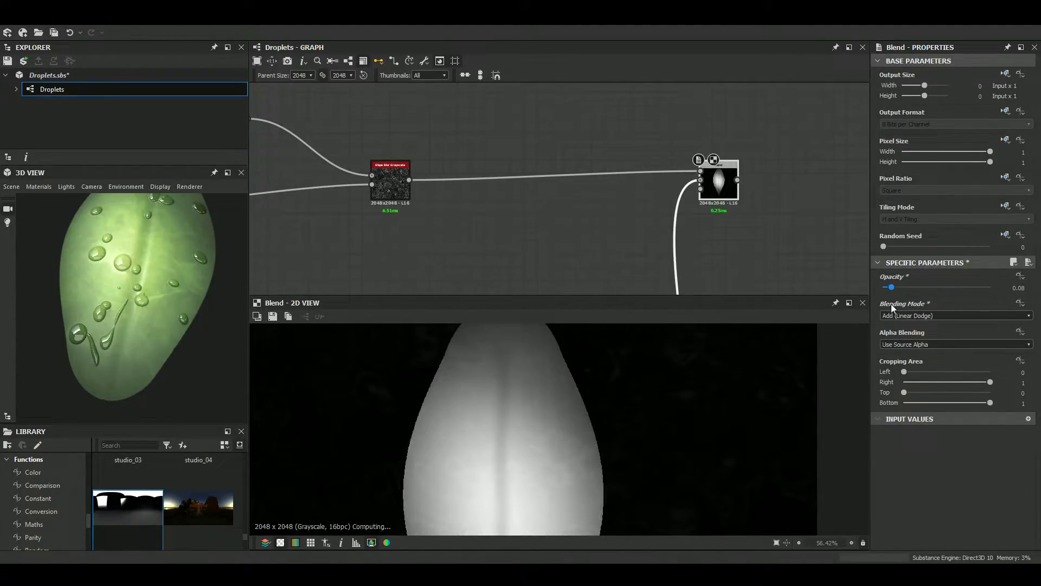
Examine the Add (Linear Dodge) blend's result and opacity in the reference Leaf cells (color) frame
scroll(608, 380, "up", 3)
scroll(605, 176, "down", 4)
scroll(605, 173, "up", 8)
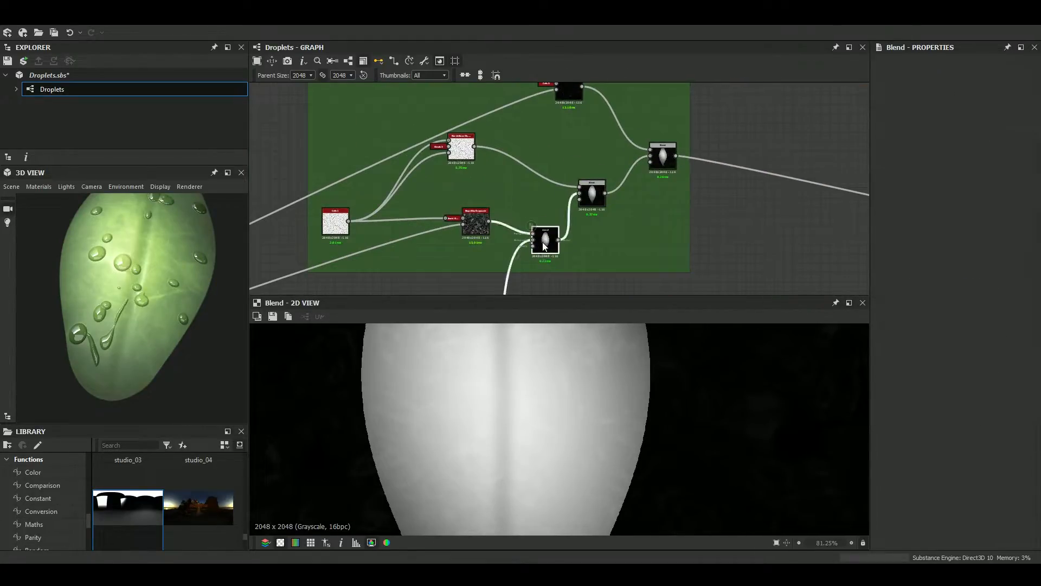
double_click(545, 247)
scroll(560, 441, "down", 3)
scroll(567, 439, "up", 2)
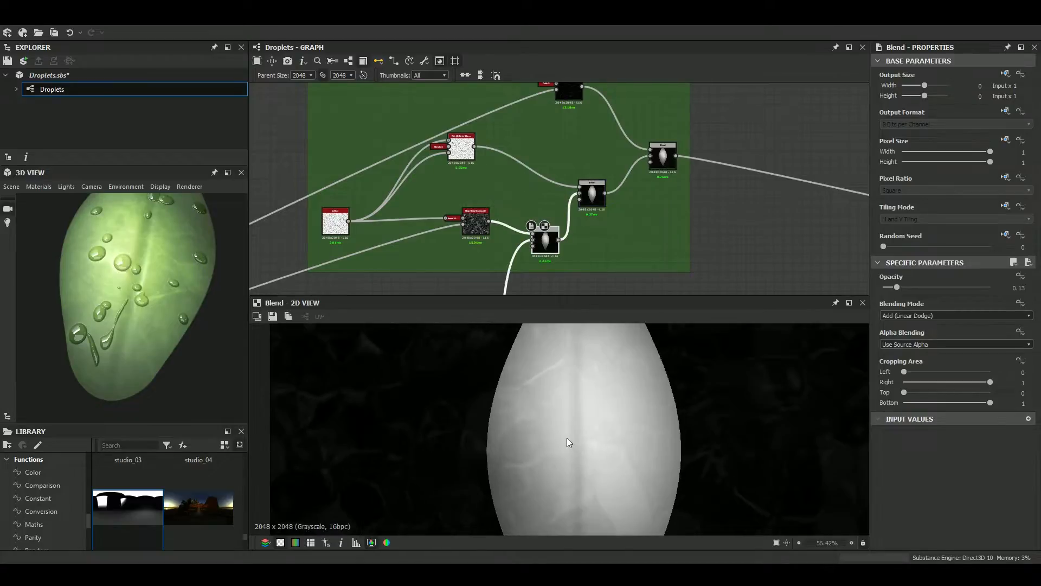
scroll(633, 226, "down", 5)
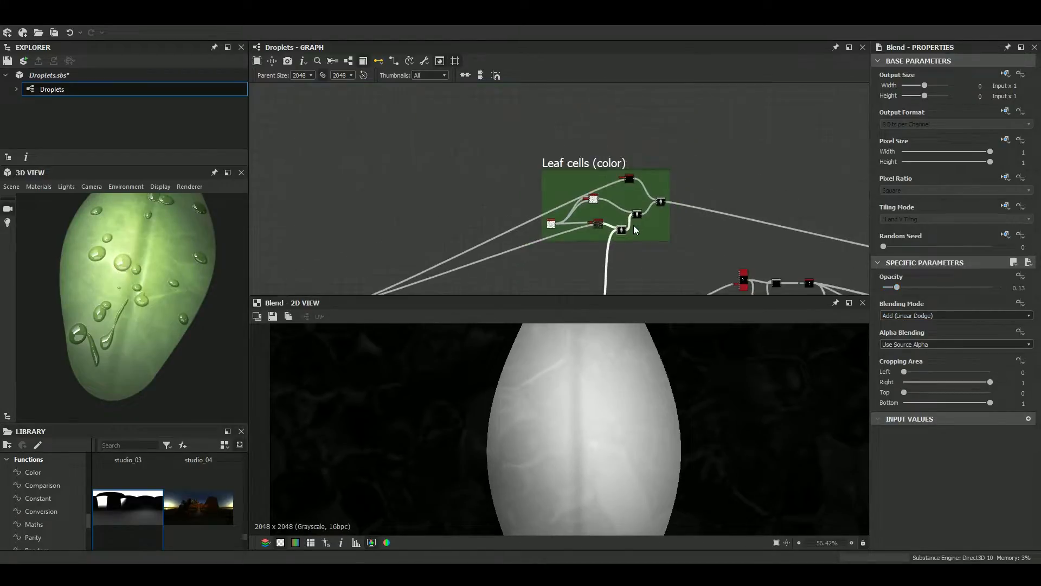
Set the opacity of the new Blend that adds the slope-blurred cells over the leaf to 0.1
scroll(561, 202, "up", 5)
scroll(591, 263, "up", 1)
double_click(591, 274)
double_click(1019, 288)
type(".")
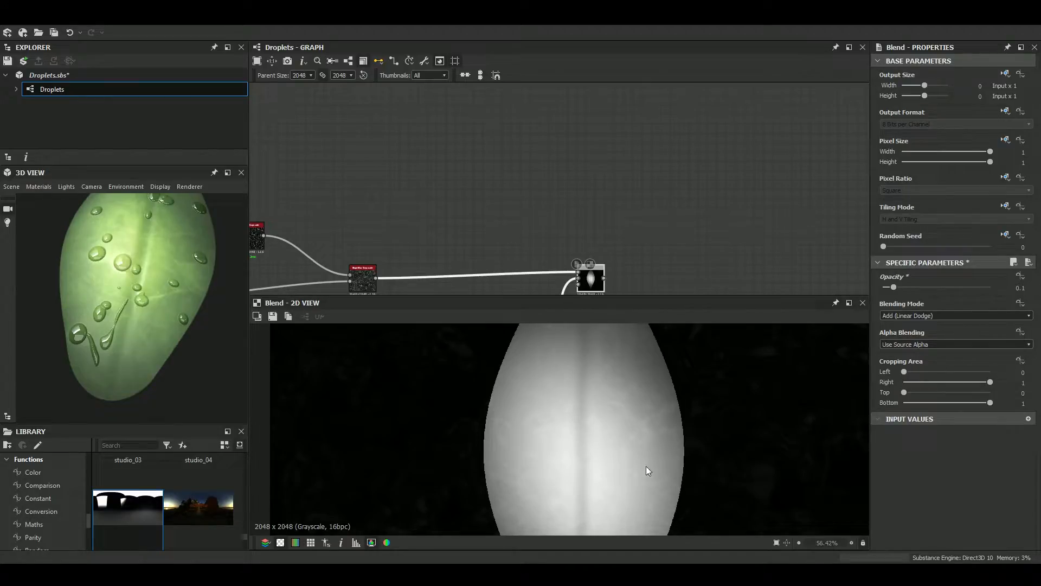
scroll(630, 443, "up", 2)
scroll(630, 442, "down", 2)
Examine the Multiply blend and its incoming connections in the reference Leaf cells (color) frame
scroll(589, 145, "down", 4)
scroll(536, 172, "up", 2)
scroll(564, 243, "up", 4)
middle_click_drag(564, 243, 535, 197)
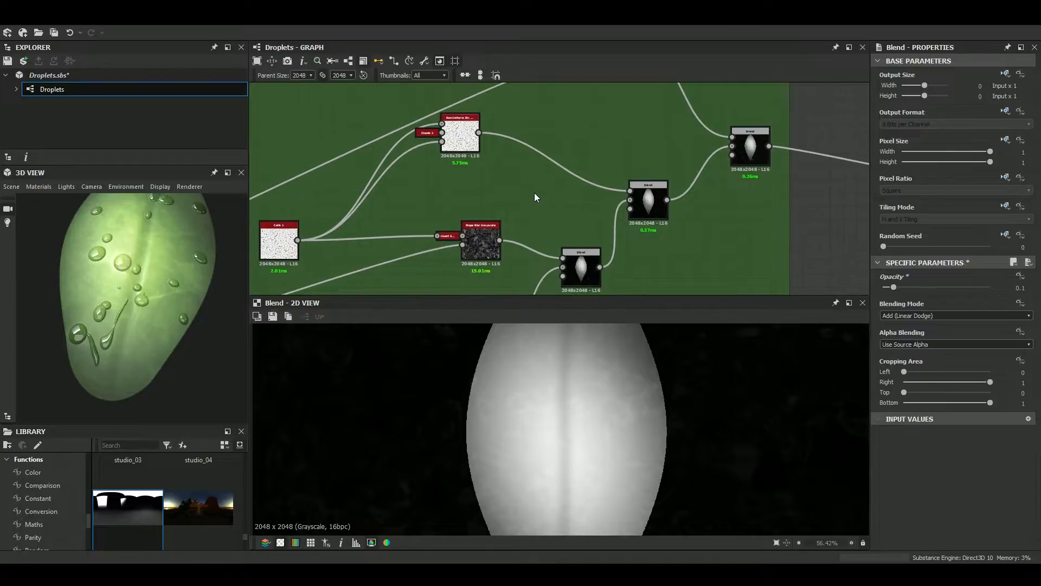
left_click_drag(477, 151, 518, 177)
scroll(535, 172, "up", 3)
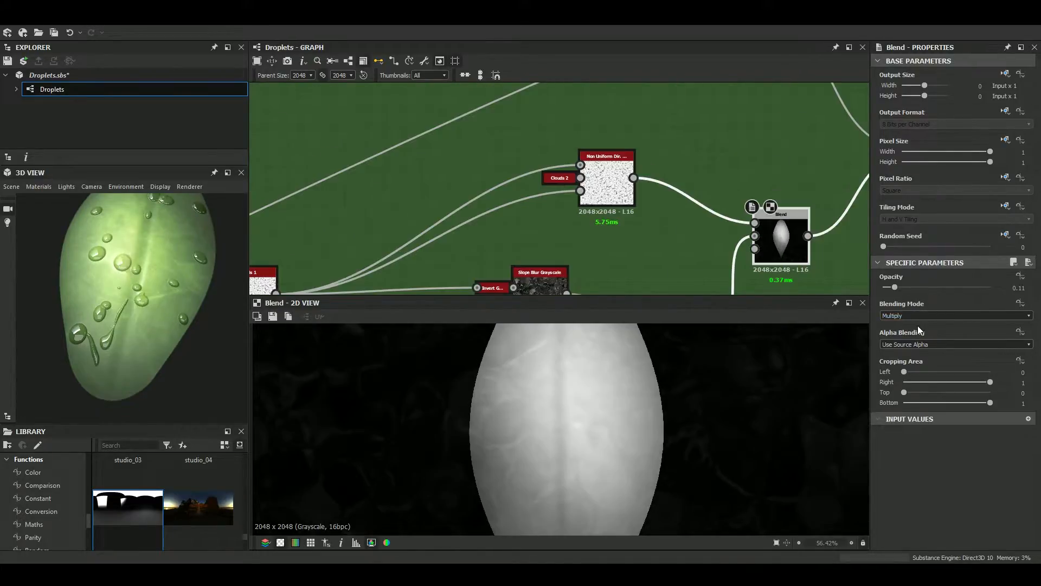
middle_click_drag(651, 220, 693, 149)
middle_click_drag(521, 206, 435, 275)
scroll(585, 184, "up", 3)
Examine the reference Non Uniform Dir. Warp Grayscale, its docked Clouds 2, and the cells feeding its inputs
scroll(580, 189, "down", 2)
scroll(577, 190, "up", 3)
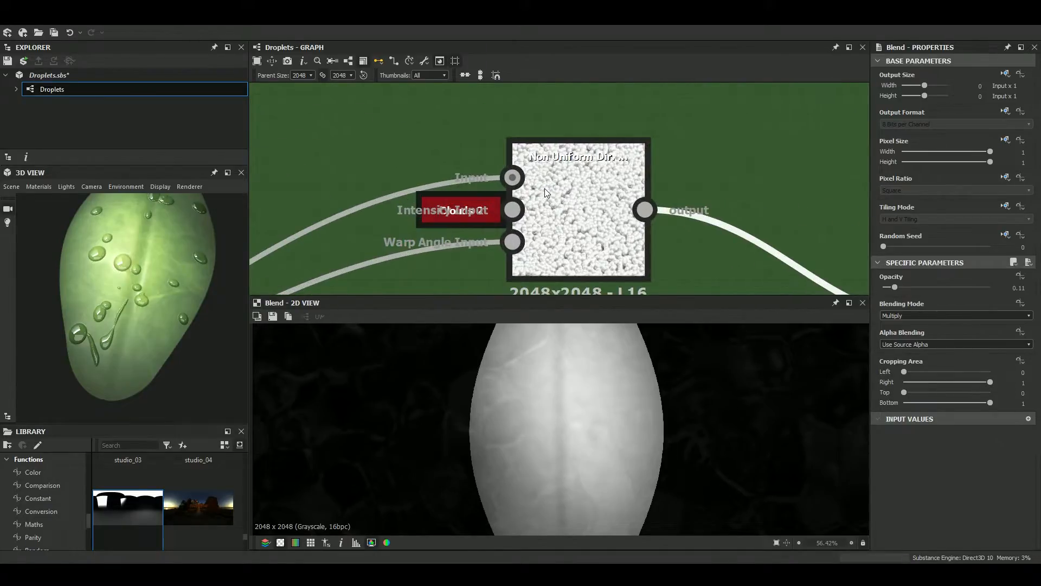
double_click(576, 200)
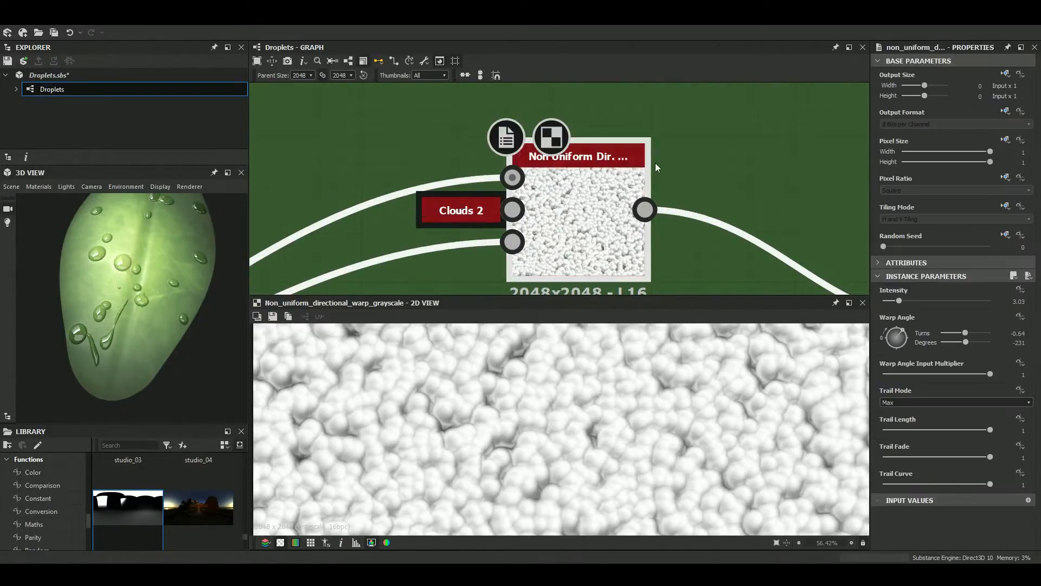
double_click(460, 213)
scroll(523, 262, "down", 3)
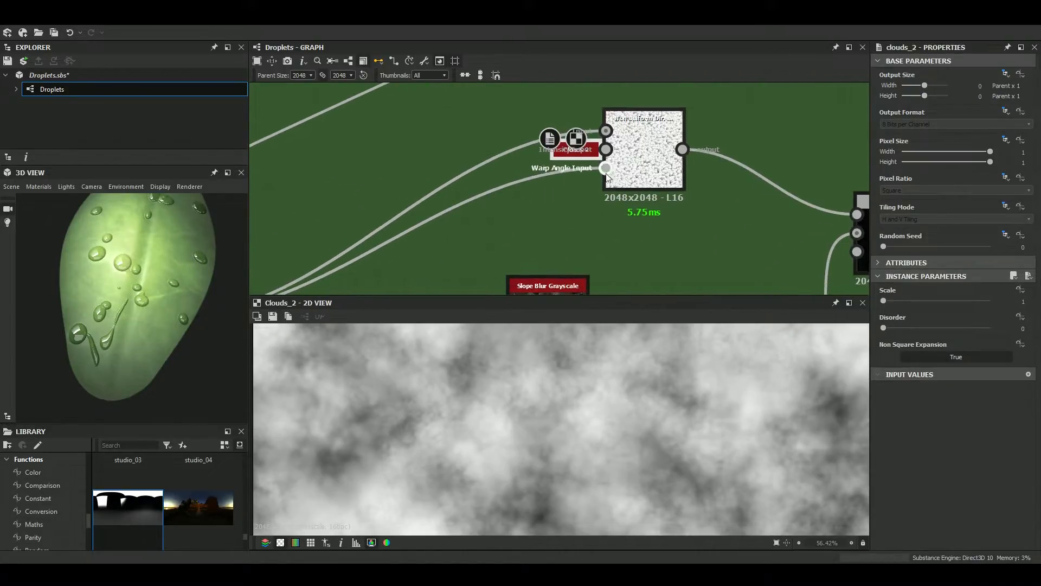
scroll(616, 166, "up", 5)
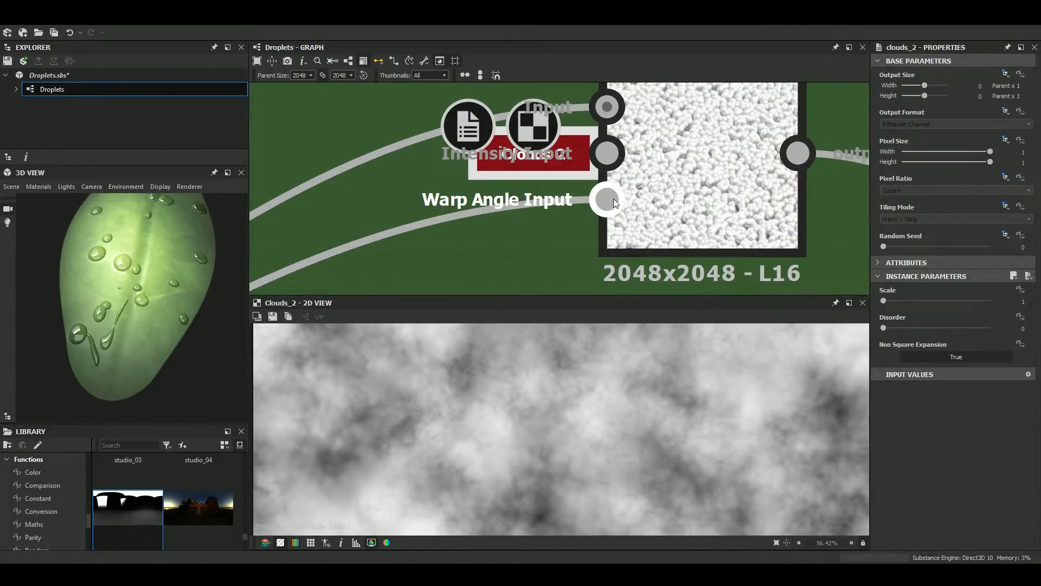
scroll(613, 198, "down", 5)
scroll(320, 273, "up", 2)
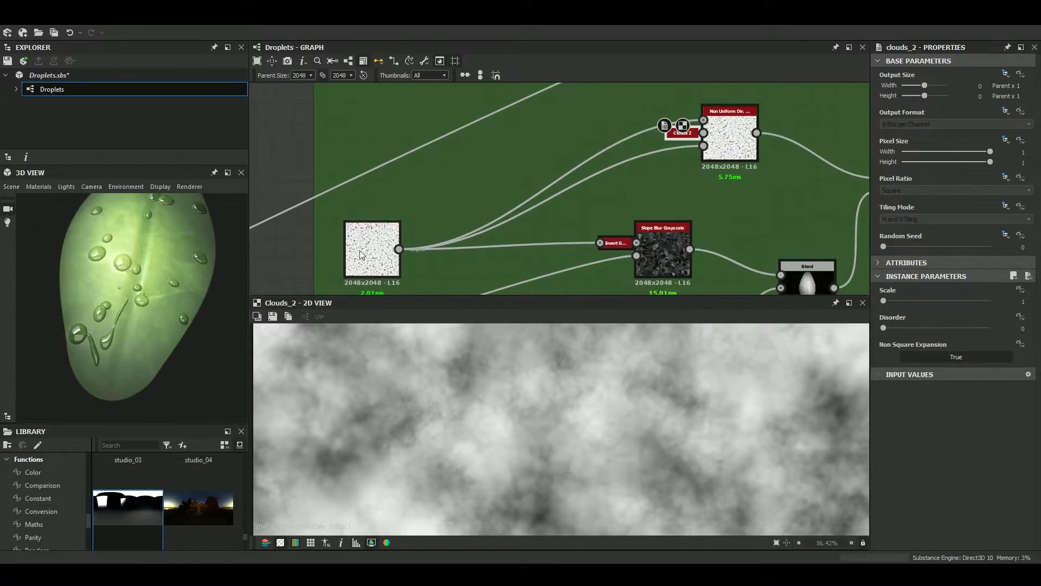
Add a Blend node after the new slope-blurred cells blend, with that blend as background, and set its mode to Multiply
scroll(699, 187, "down", 5)
scroll(648, 239, "up", 3)
scroll(647, 239, "up", 2)
left_click(640, 214)
scroll(641, 219, "down", 3)
middle_click_drag(643, 225, 575, 290)
scroll(568, 229, "up", 4)
left_click(568, 231)
key("space")
type("ble")
key("Return")
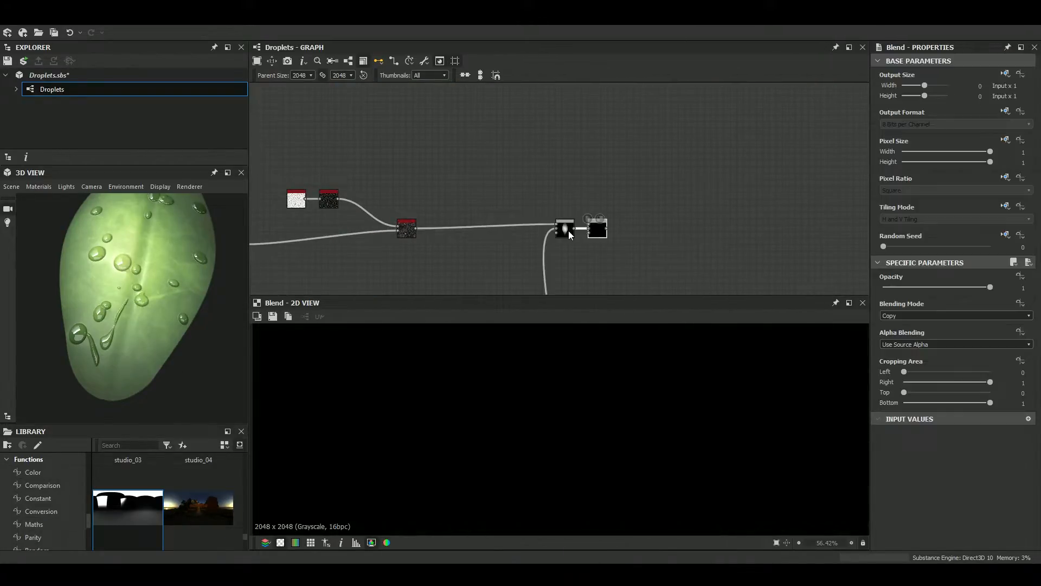
left_click(954, 315)
left_click(922, 345)
Add a Non Uniform Dir. Warp Grayscale node above the slope-blurred cells, ahead of the new Multiply blend
middle_click_drag(507, 148, 548, 178)
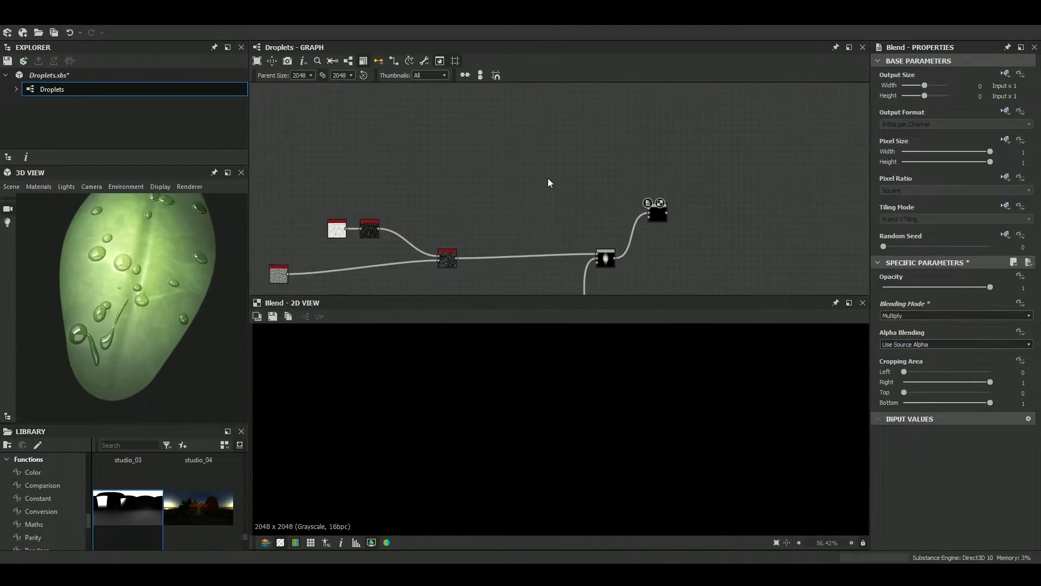
key("space")
type("non")
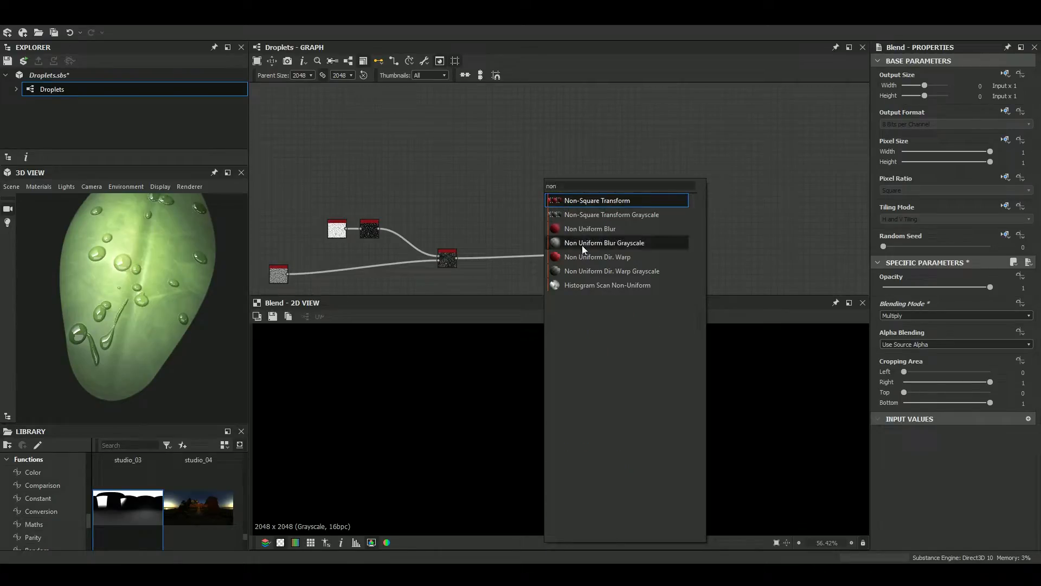
left_click(616, 271)
scroll(555, 189, "up", 4)
left_click_drag(557, 174, 584, 181)
middle_click_drag(463, 281, 514, 187)
Connect the uninverted Cells 1 output to the Warp Angle Input of the new Non Uniform Dir. Warp Grayscale
scroll(514, 189, "down", 3)
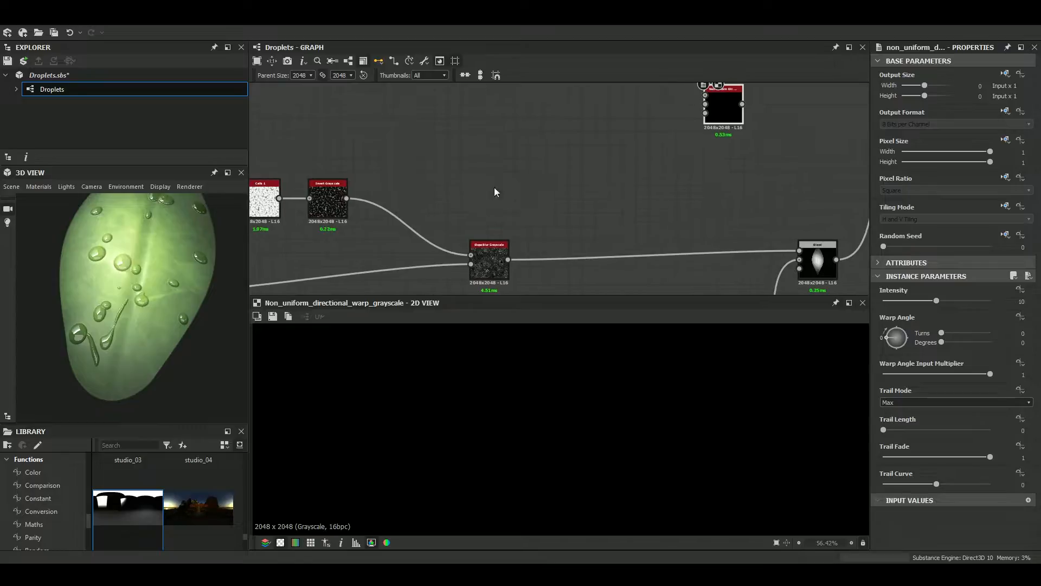
scroll(400, 214, "up", 3)
middle_click_drag(803, 106, 564, 232)
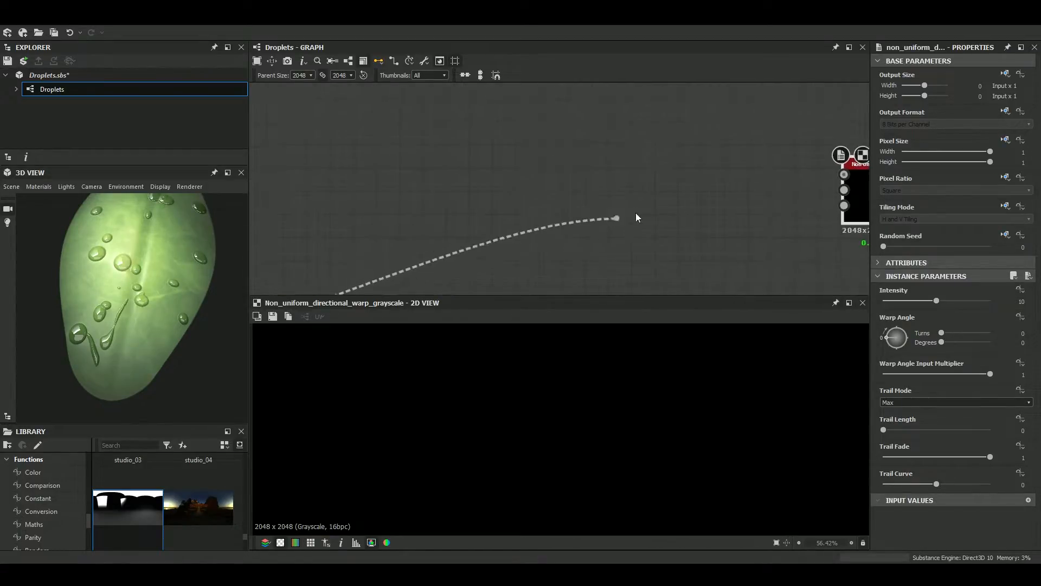
middle_click_drag(666, 193, 459, 193)
left_click(628, 205)
scroll(610, 217, "up", 4)
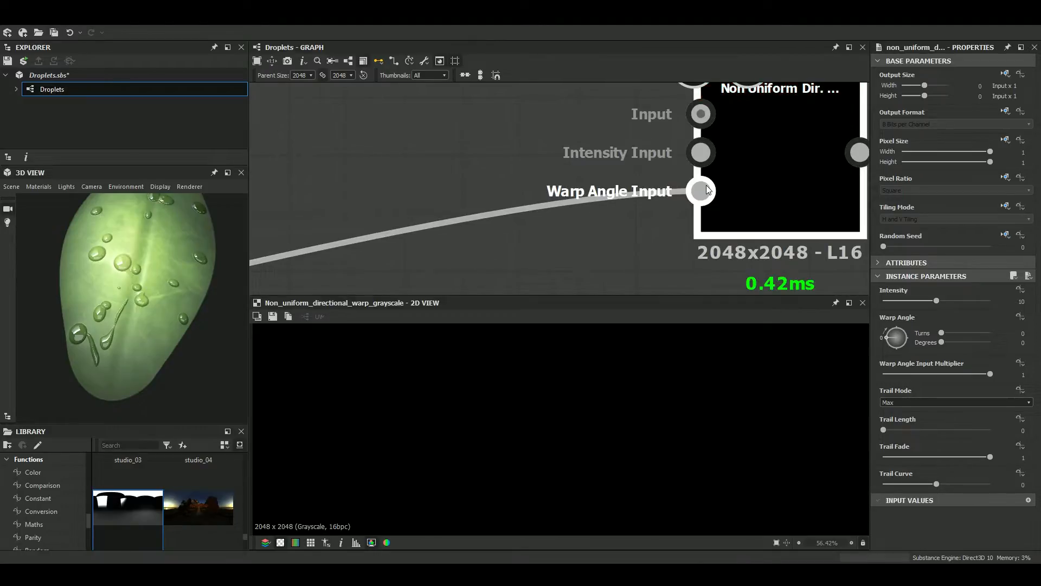
scroll(706, 190, "down", 4)
scroll(739, 177, "up", 4)
Add a Clouds 2 node and connect it to the warp node's Intensity Input
middle_click_drag(747, 165, 574, 230)
key("space")
type("cloud")
key("Down")
key("Return")
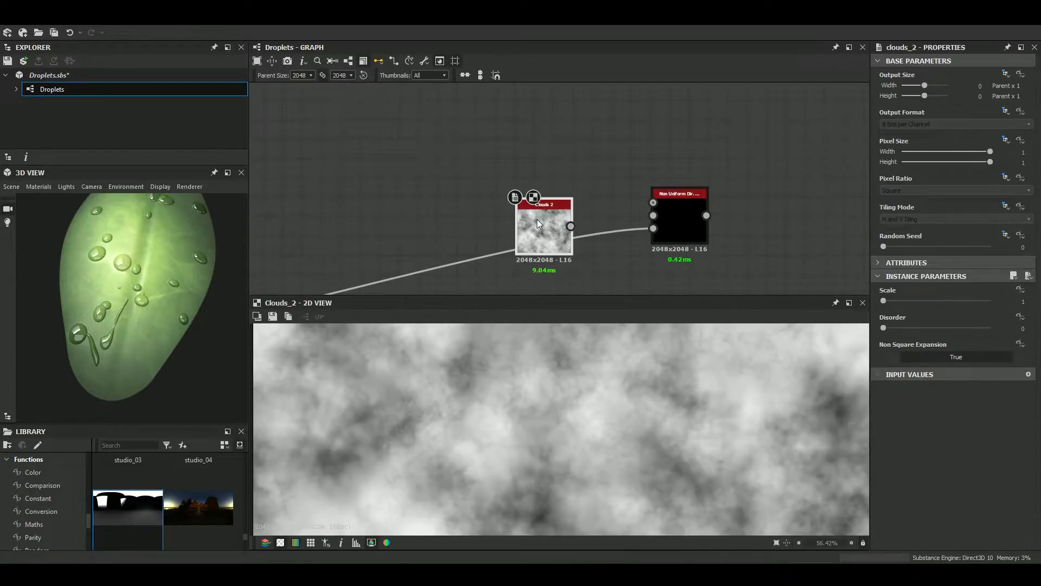
scroll(580, 230, "up", 2)
left_click_drag(566, 227, 724, 207)
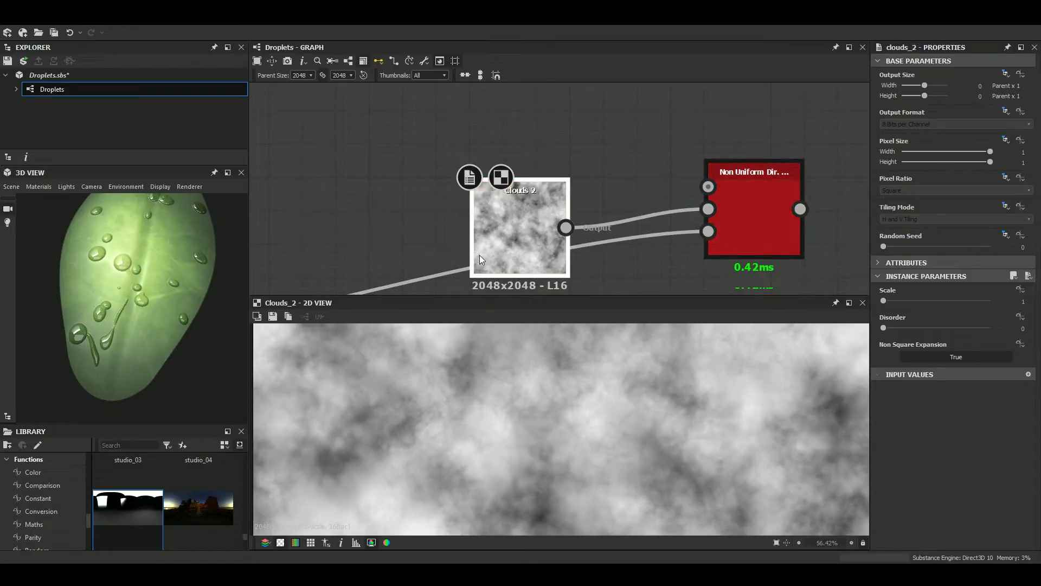
Dock Clouds 2 to the warp node and connect Cells 1 to the warp's main Input
scroll(493, 252, "down", 3)
left_click(416, 190)
left_click_drag(428, 191, 533, 184)
left_click(562, 196)
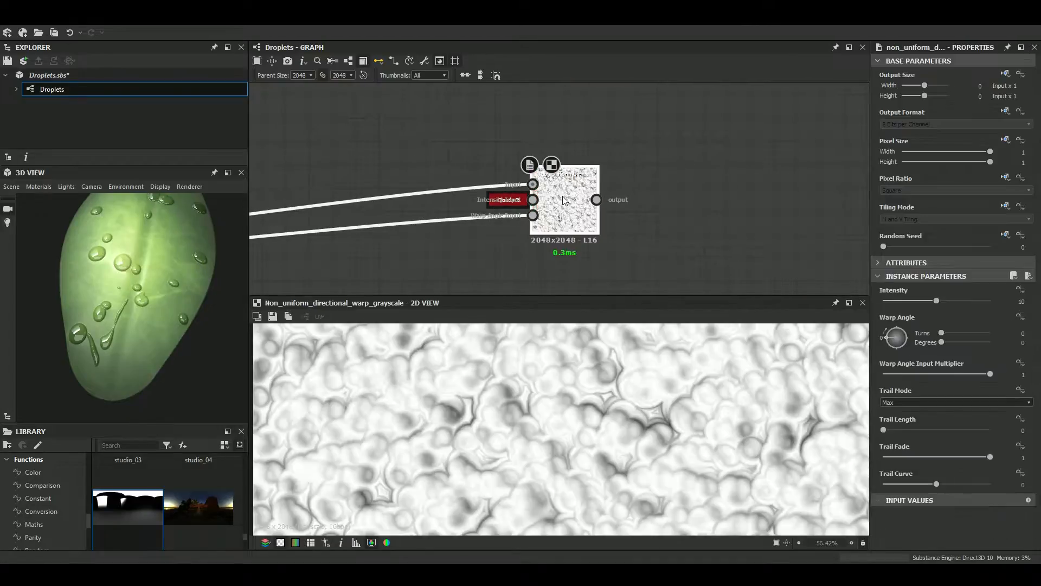
Connect the warped cells as the Multiply blend's foreground and reduce its opacity to 0.25
middle_click_drag(591, 200, 448, 118)
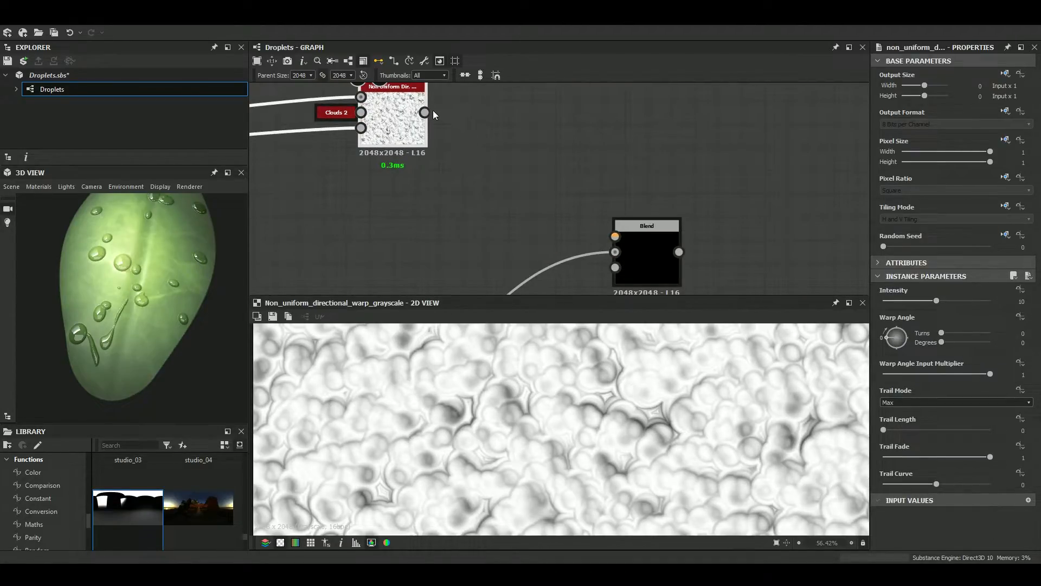
left_click_drag(426, 112, 615, 237)
left_click(642, 253)
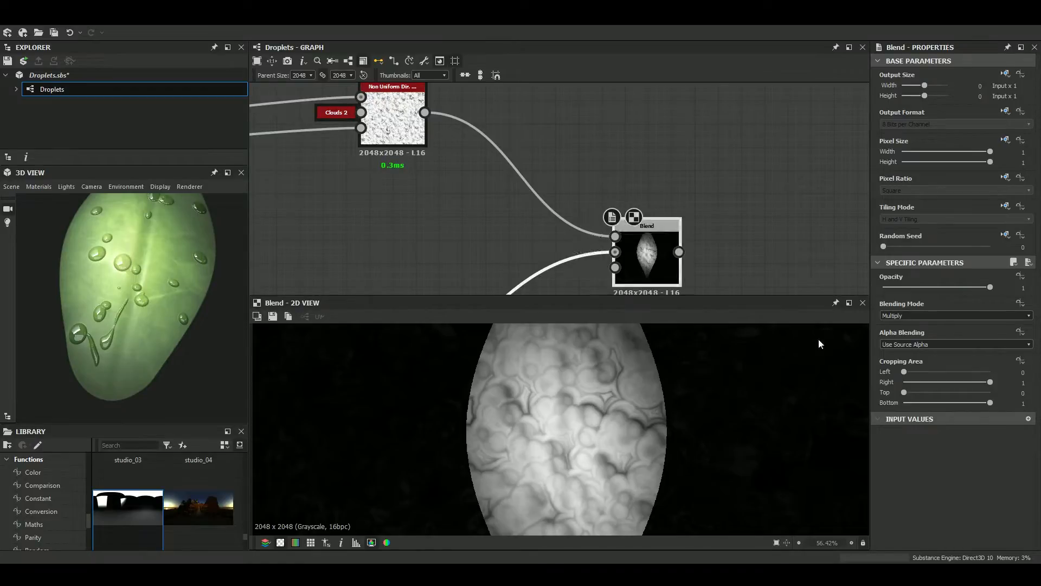
left_click_drag(964, 291, 909, 294)
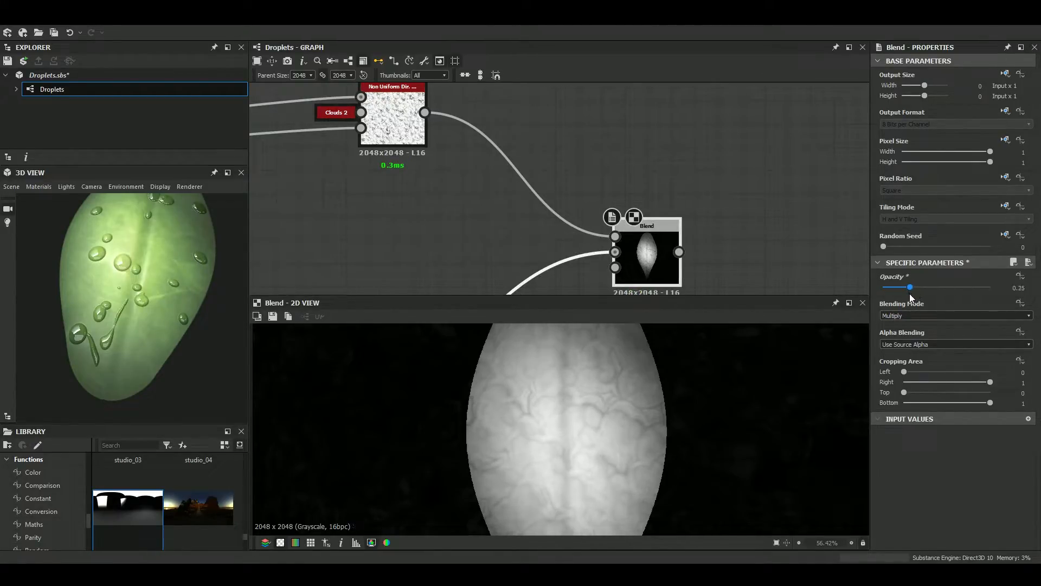
Set the intensity of the reference Non Uniform Dir. Warp Grayscale to 3
scroll(601, 247, "down", 5)
scroll(504, 190, "up", 9)
scroll(590, 192, "down", 5)
scroll(572, 266, "down", 5)
middle_click_drag(569, 271, 474, 274)
scroll(480, 200, "up", 6)
double_click(476, 116)
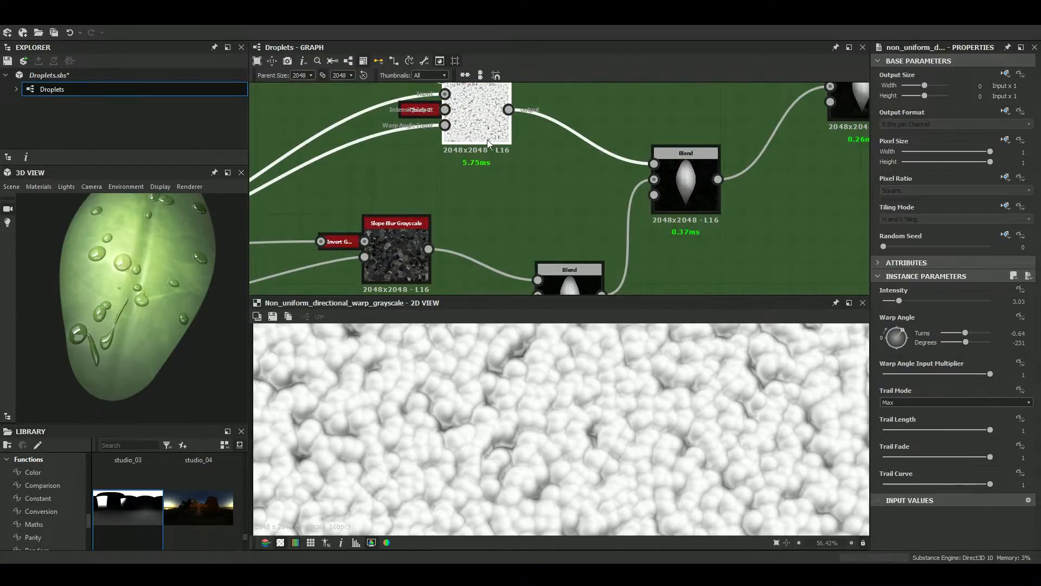
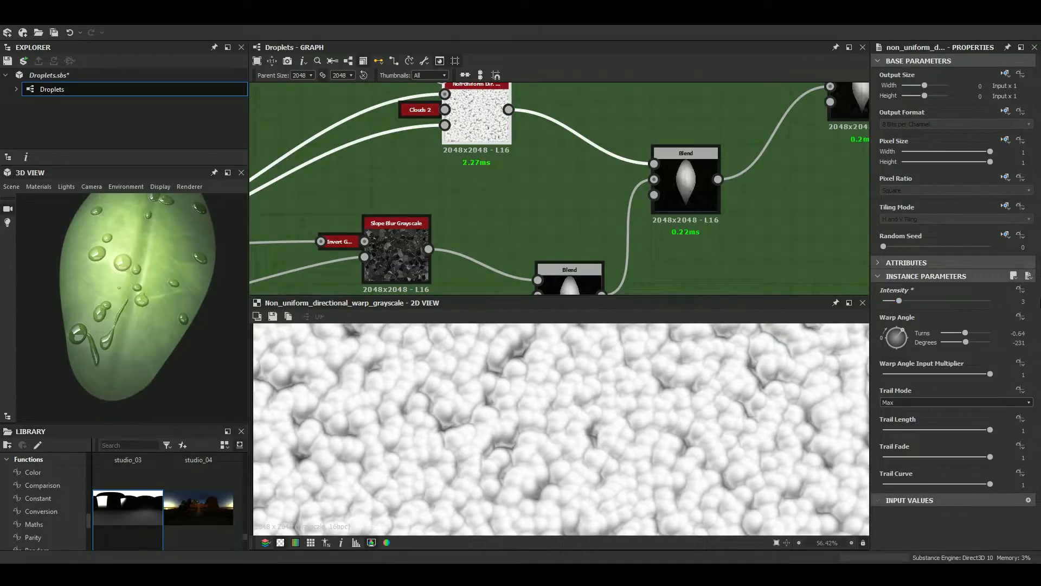
Set the new Non Uniform Dir. Warp Grayscale's intensity to 3 and examine the warped cells up close
scroll(672, 248, "down", 8)
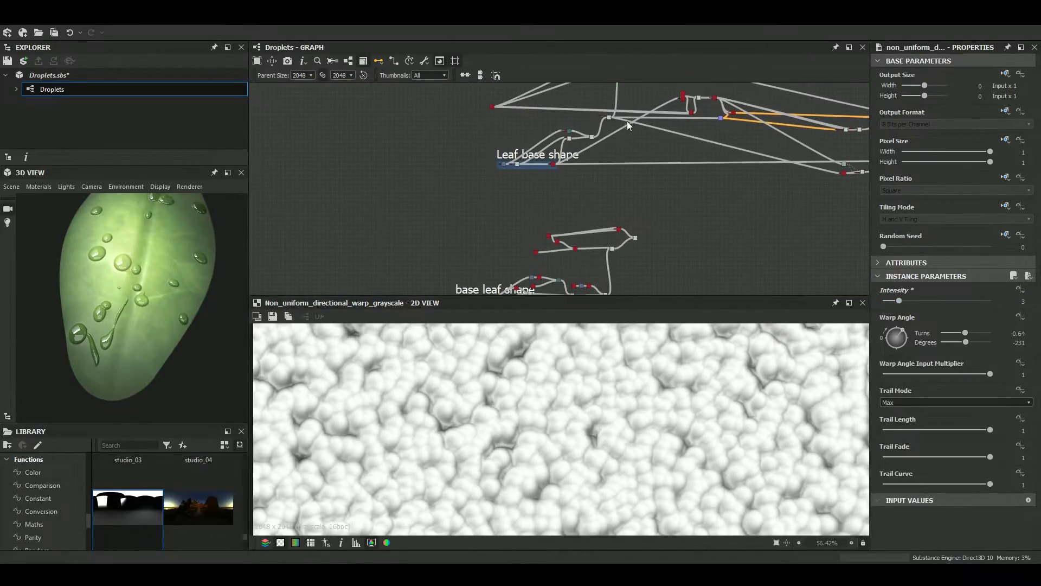
scroll(635, 240, "up", 4)
left_click(1014, 275)
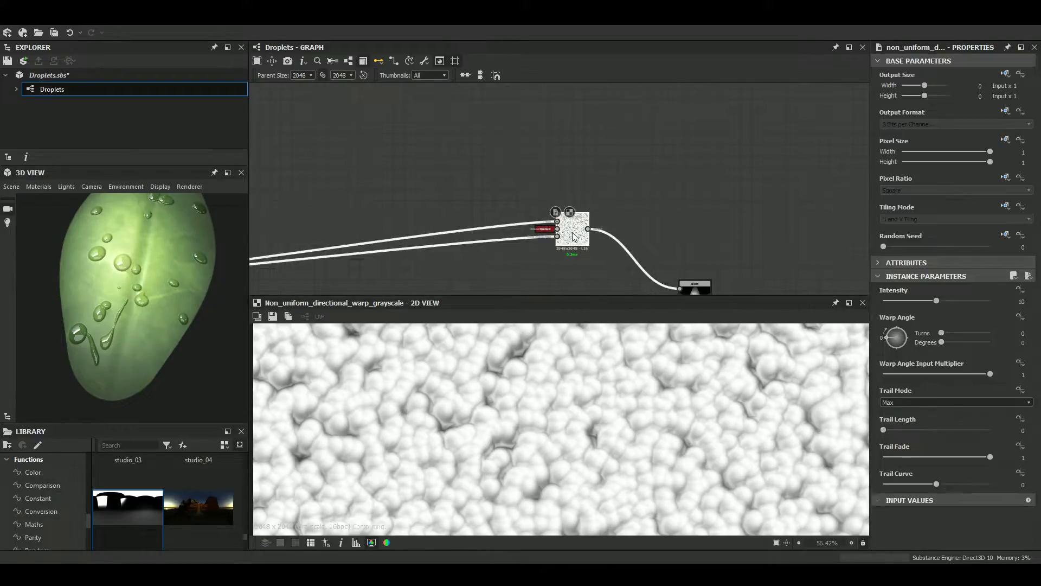
double_click(1009, 300)
type("3")
key("Return")
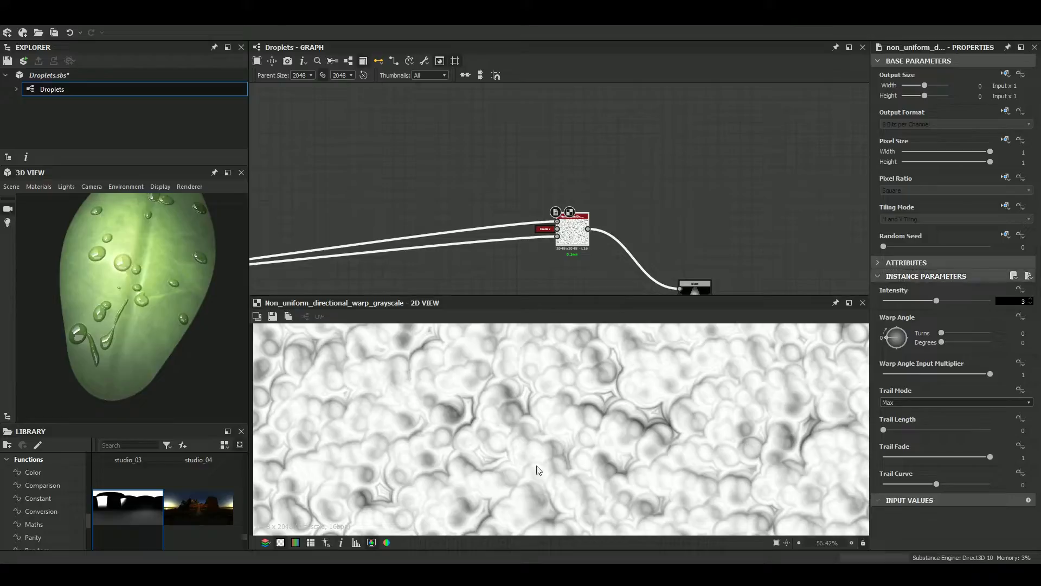
scroll(617, 447, "up", 3)
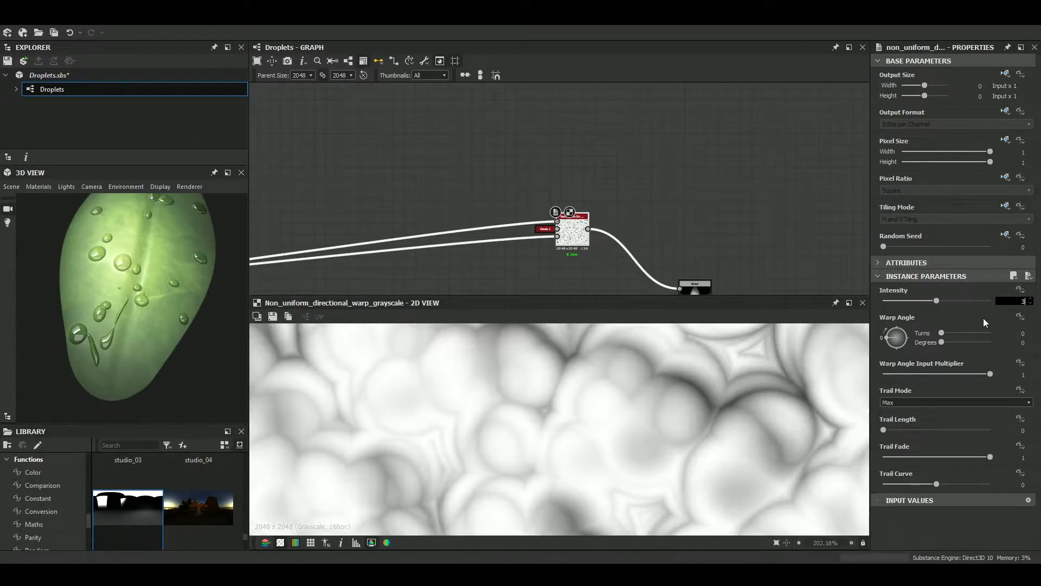
scroll(575, 437, "up", 4)
scroll(575, 437, "down", 5)
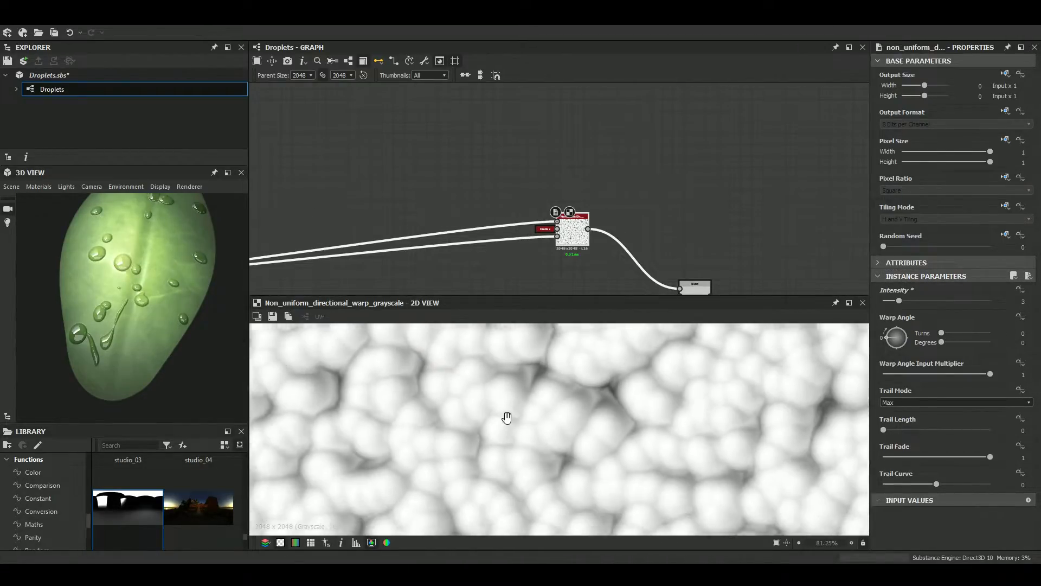
scroll(609, 477, "up", 4)
middle_click_drag(609, 477, 608, 456)
scroll(561, 434, "down", 4)
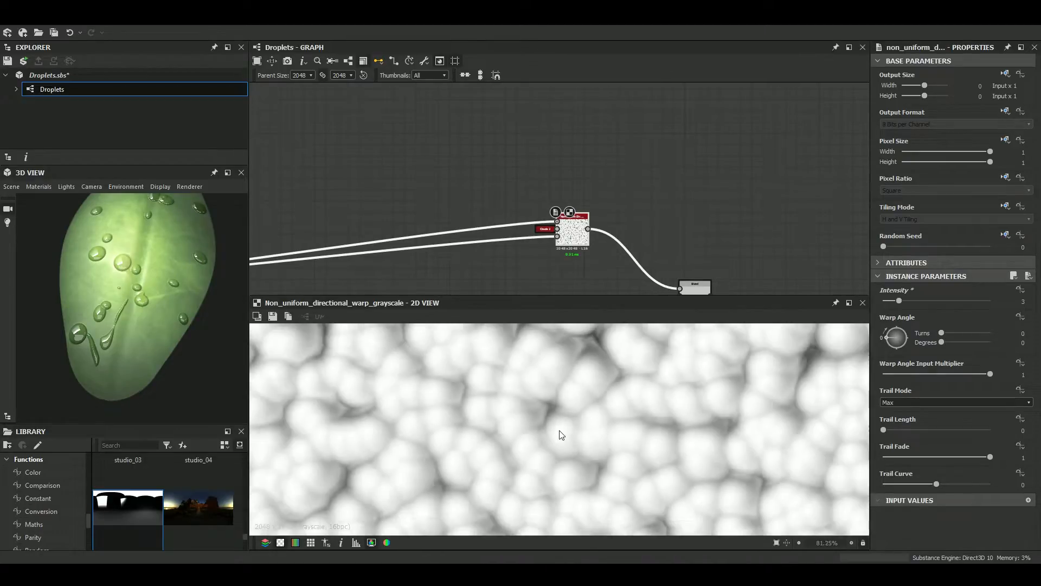
Try an intensity of 20 on the new warp node, examine the pattern, and set the intensity back to 3
left_click_drag(913, 300, 991, 301)
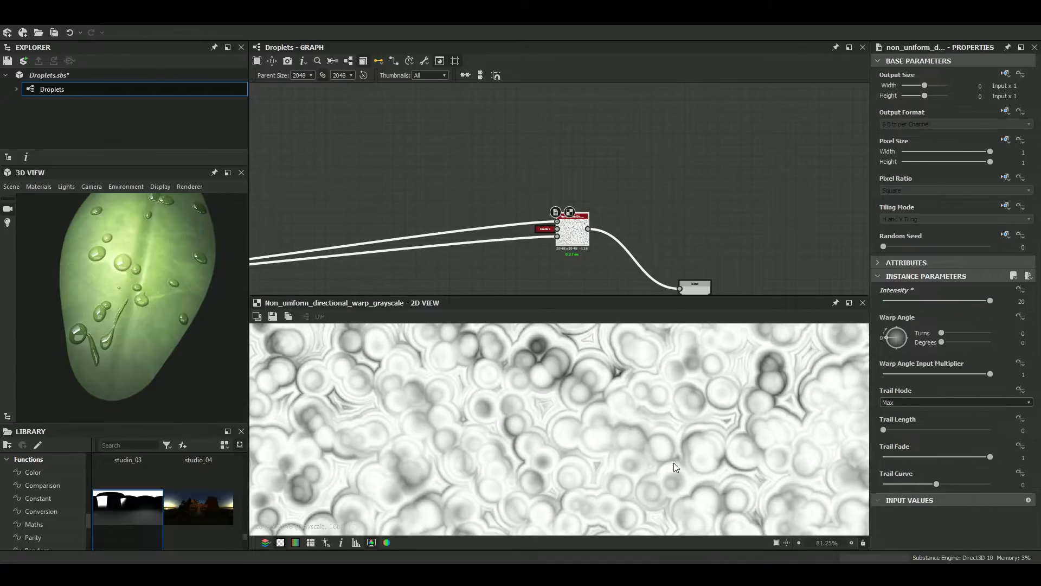
scroll(605, 442, "up", 5)
scroll(605, 442, "up", 2)
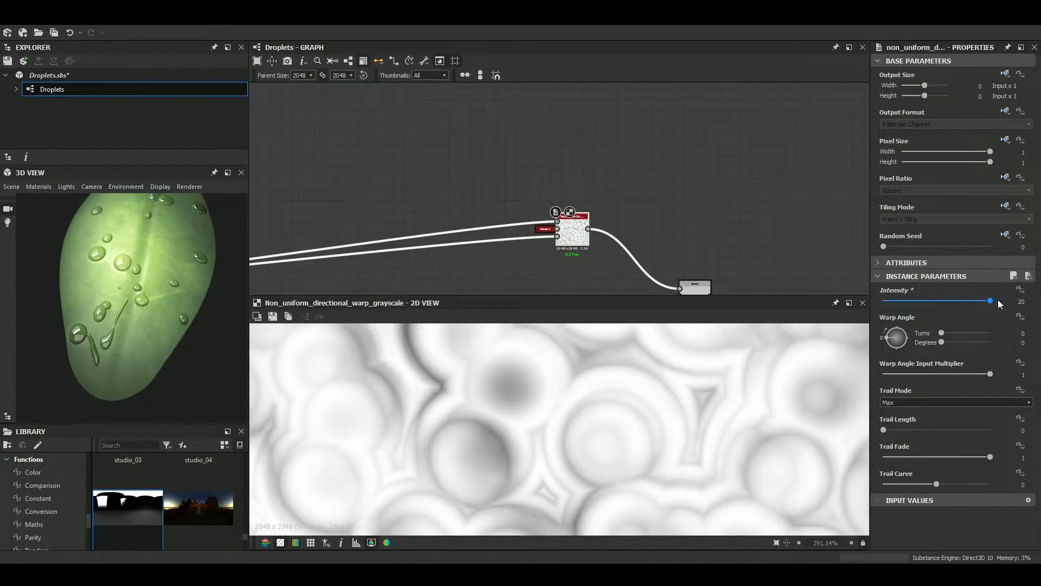
scroll(667, 441, "down", 5)
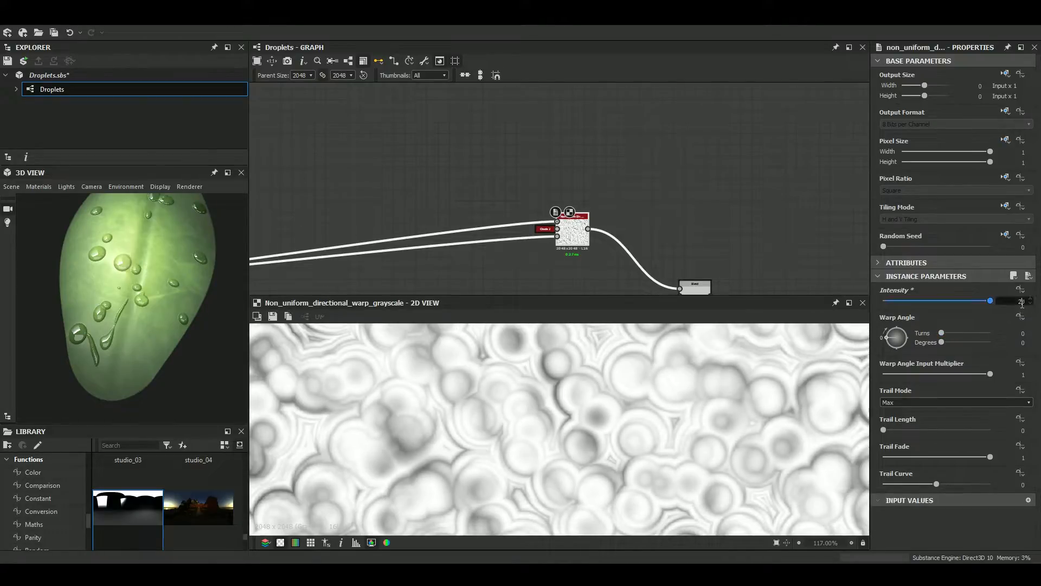
type("3")
key("Return")
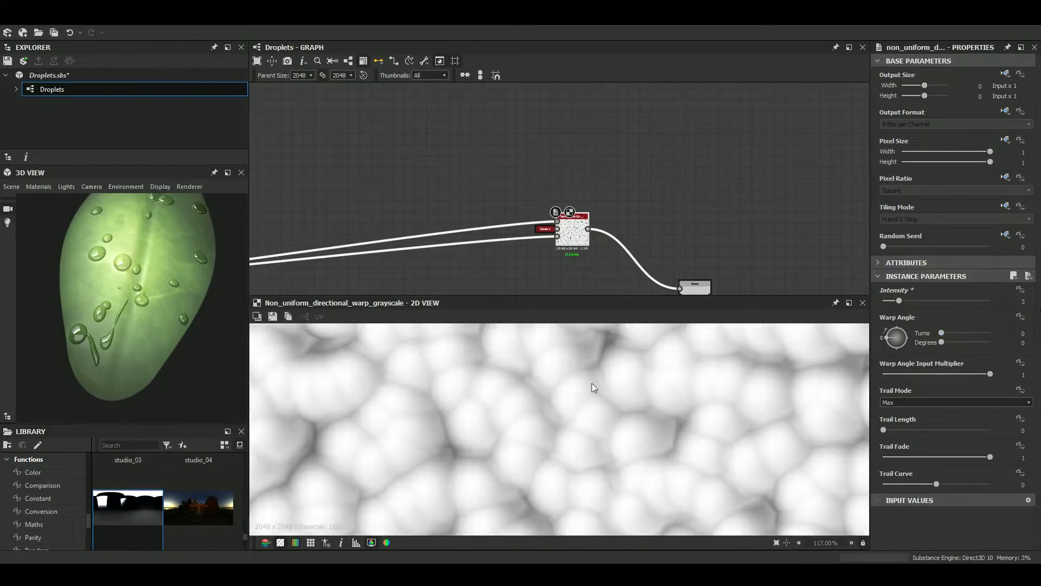
Compare the new Multiply blend's leaf output with the reference graph's Add (Linear Dodge) Blend result
scroll(665, 207, "down", 2)
left_click(677, 248)
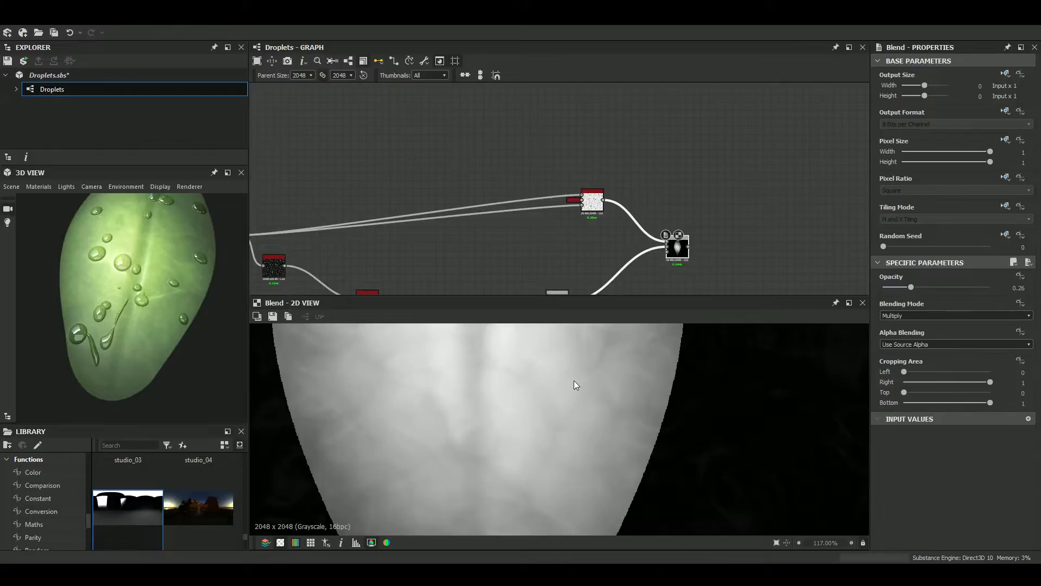
scroll(605, 506, "down", 4)
scroll(629, 233, "down", 3)
scroll(636, 227, "up", 6)
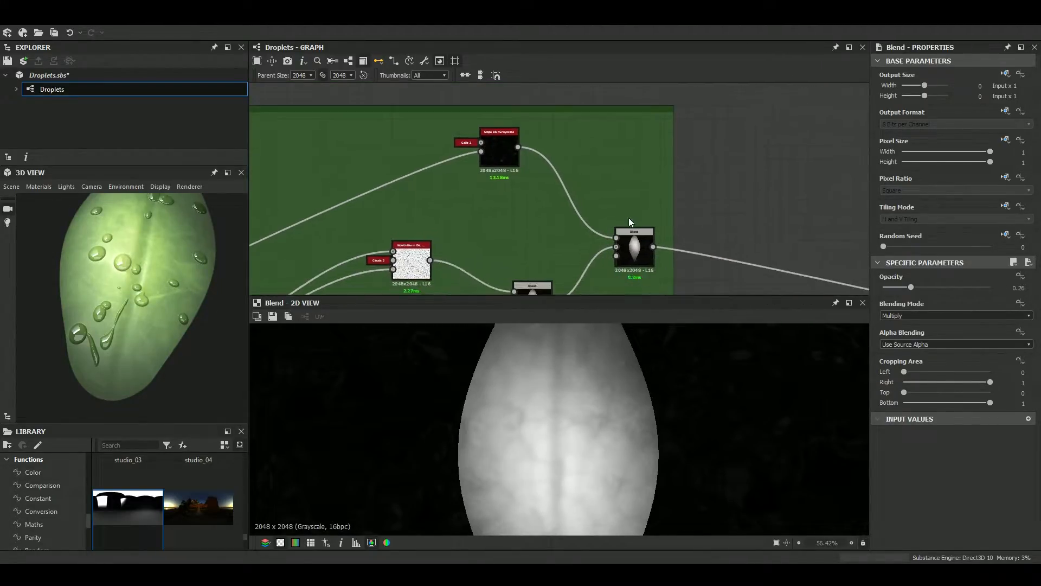
scroll(638, 249, "up", 3)
left_click(639, 249)
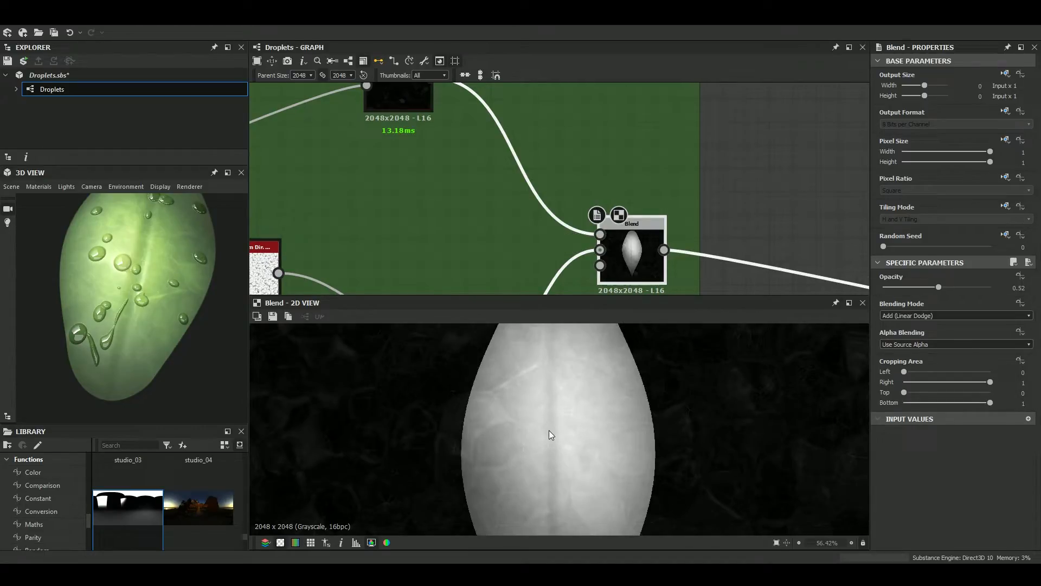
scroll(549, 431, "up", 5)
scroll(549, 431, "down", 4)
middle_click_drag(548, 431, 567, 466)
Examine the reference Slope Blur Grayscale's inputs and the pattern of the Cells 3 node feeding it
middle_click_drag(508, 174, 704, 290)
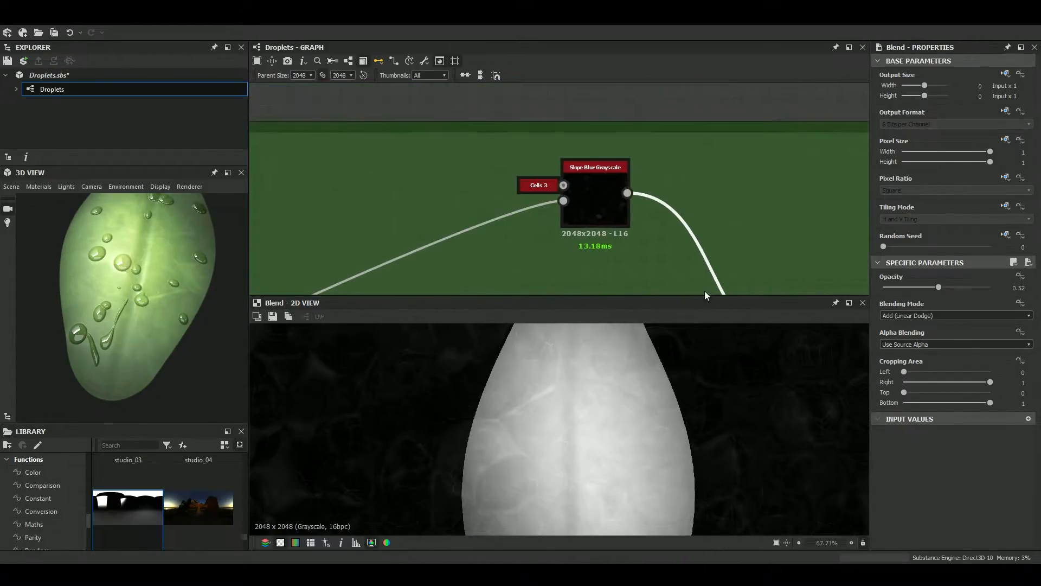
scroll(540, 160, "up", 3)
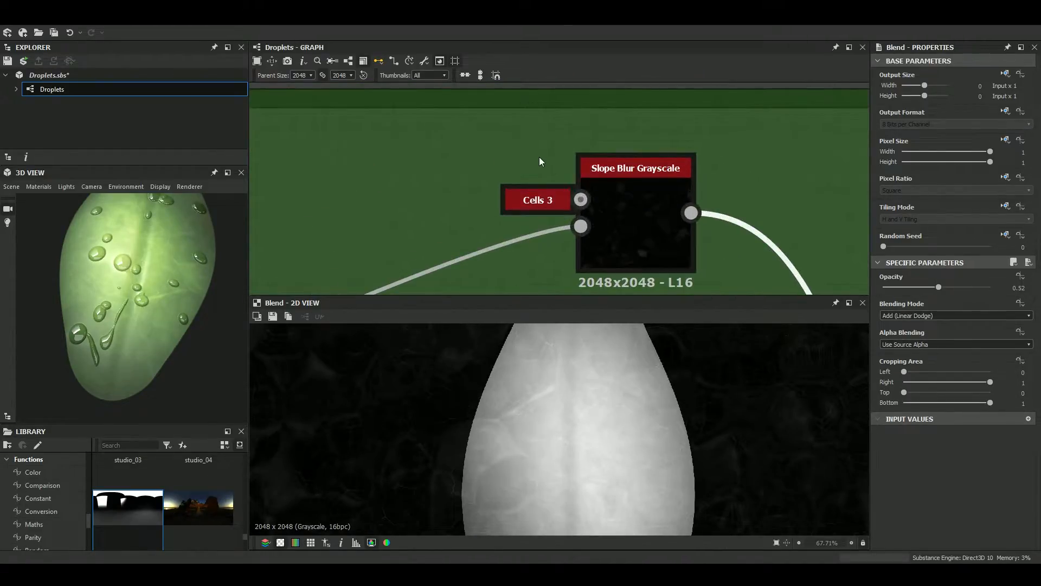
left_click(544, 204)
scroll(591, 385, "up", 5)
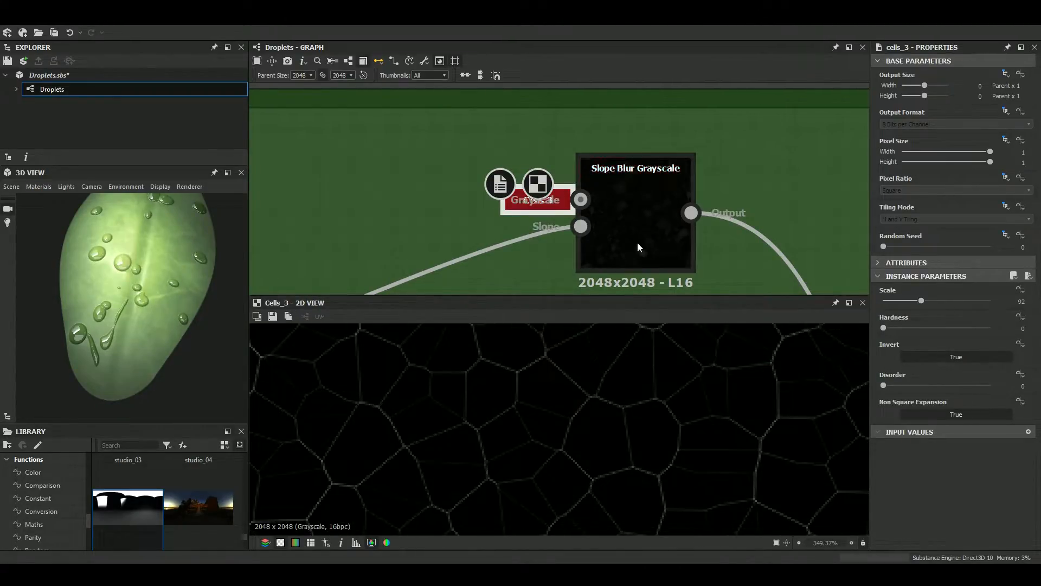
scroll(625, 206, "down", 5)
middle_click_drag(624, 206, 832, 74)
scroll(738, 108, "down", 2)
scroll(623, 144, "up", 8)
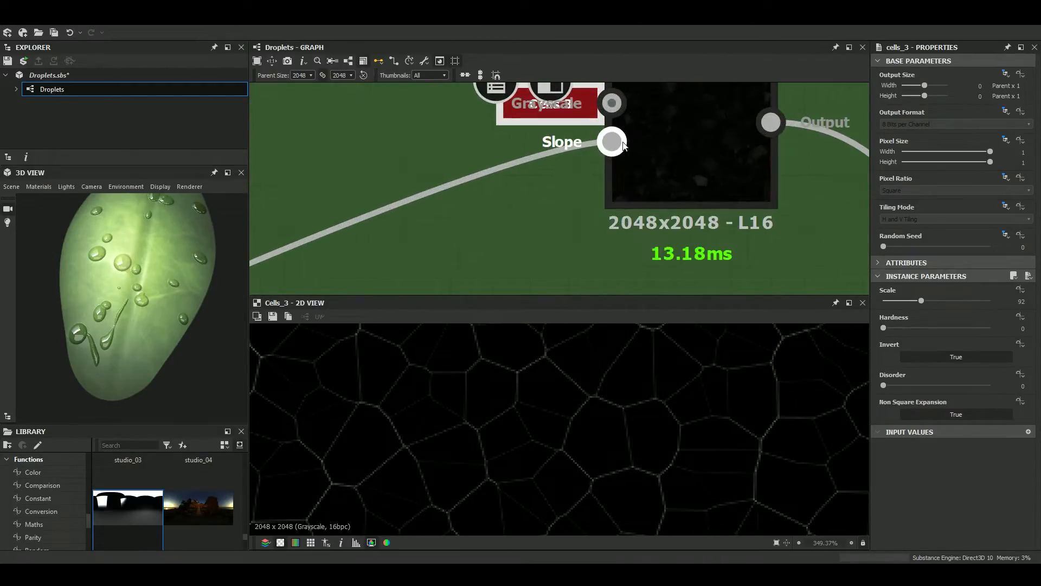
Add a Slope Blur Grayscale node and place it above the new Multiply blend
scroll(654, 135, "down", 6)
middle_click_drag(657, 158, 626, 132)
scroll(626, 136, "down", 5)
scroll(620, 196, "up", 8)
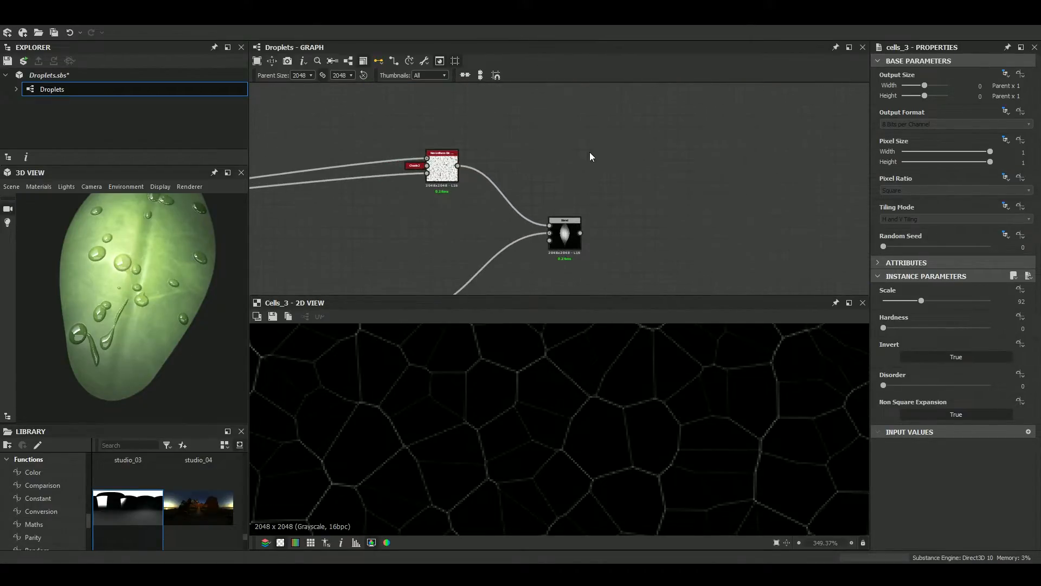
key("space")
type("slope blur")
key("Down")
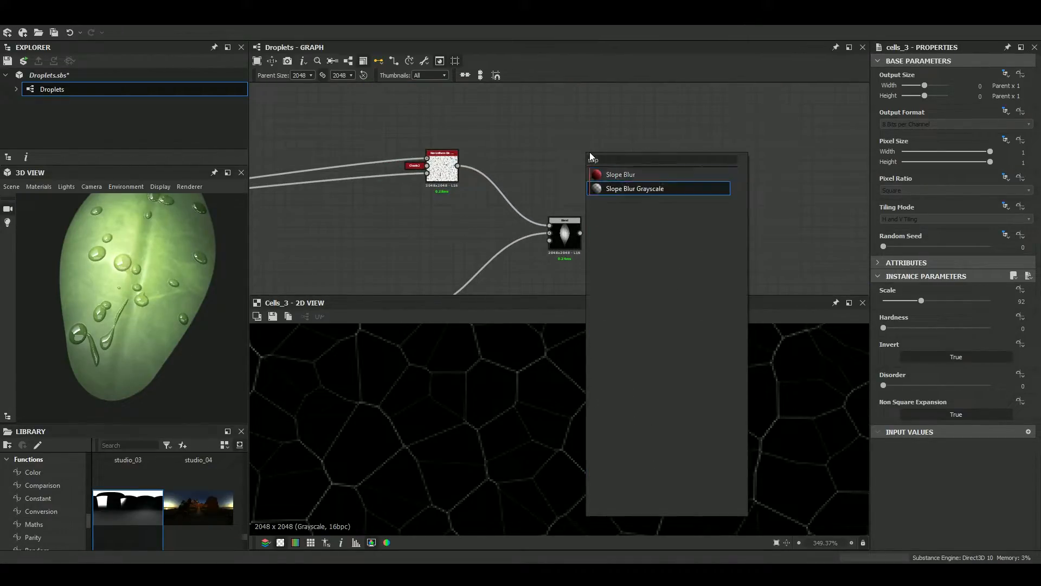
key("Return")
scroll(590, 157, "up", 2)
middle_click_drag(590, 152, 614, 223)
left_click_drag(615, 223, 604, 169)
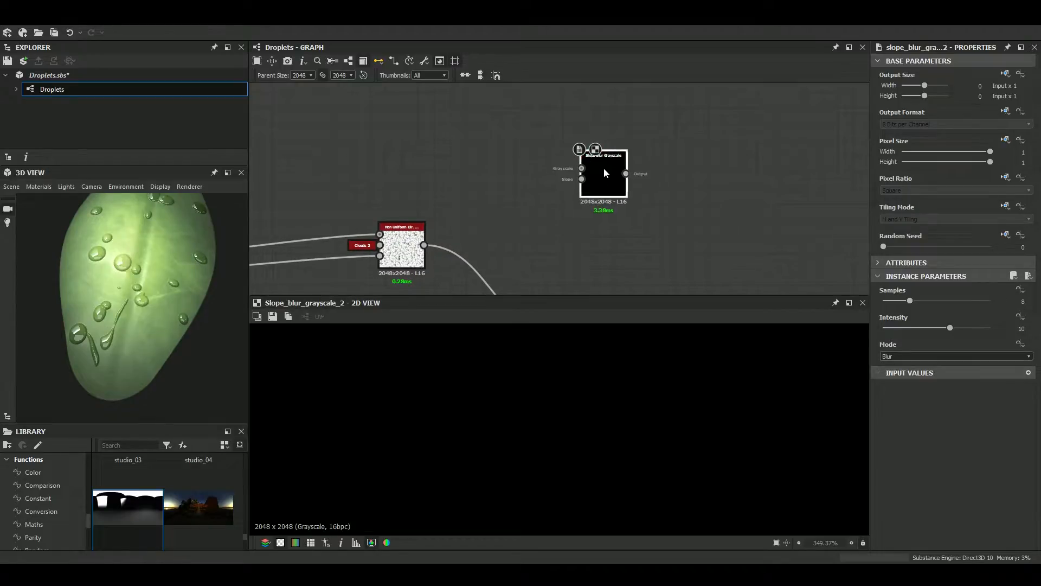
scroll(603, 194, "down", 2)
mouse_move(603, 194)
middle_mouse_down()
mouse_move(663, 142)
mouse_move(650, 86)
mouse_move(593, 179)
middle_mouse_up()
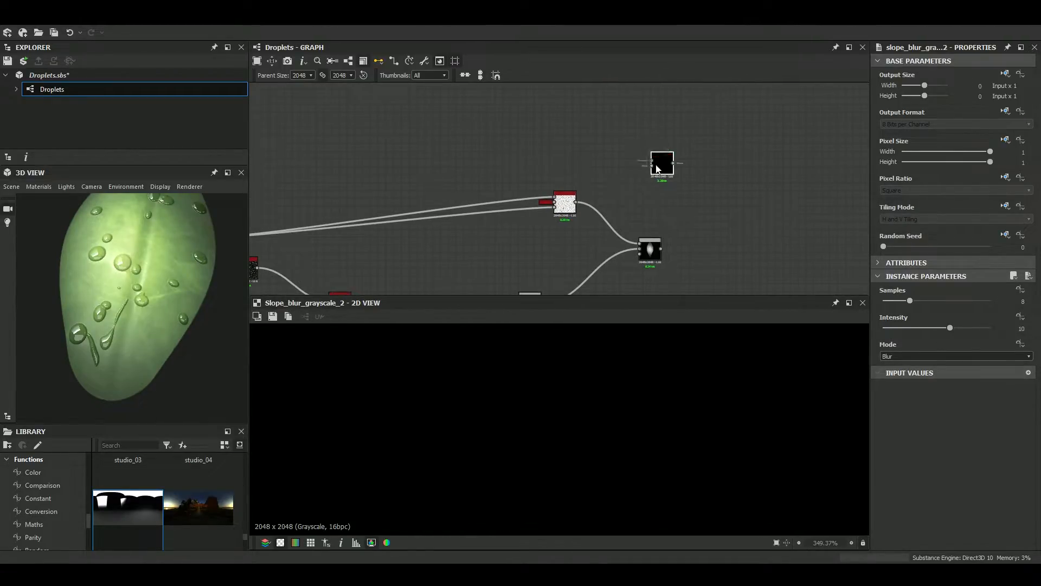
scroll(644, 150, "down", 3)
scroll(514, 205, "up", 4)
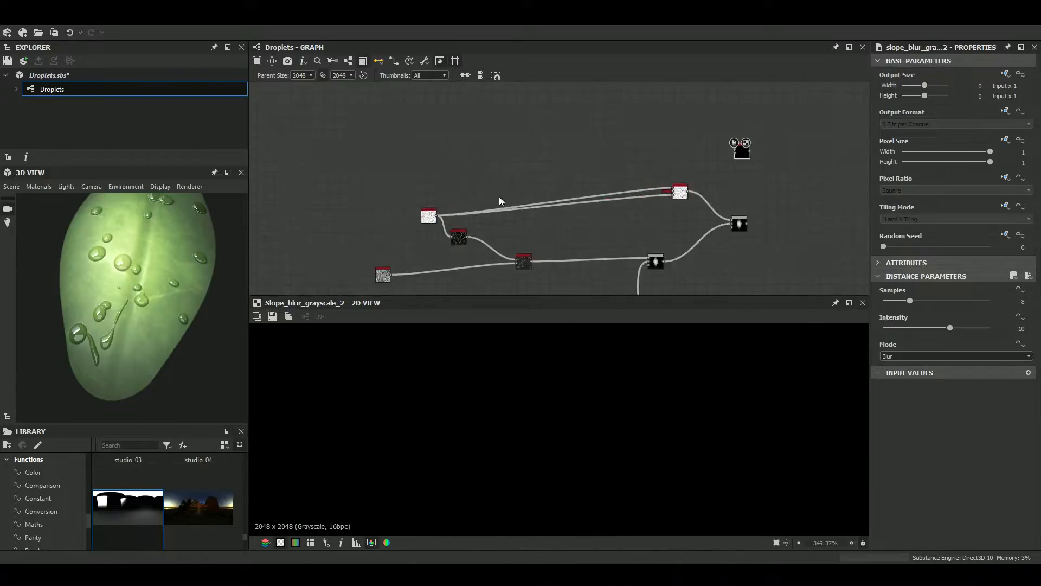
Connect the cells node that feeds the directional warp to the new Slope Blur Grayscale's Slope input, matching the reference
middle_click_drag(836, 92, 574, 210)
scroll(586, 224, "up", 4)
left_click(626, 245)
middle_click_drag(644, 255, 631, 190)
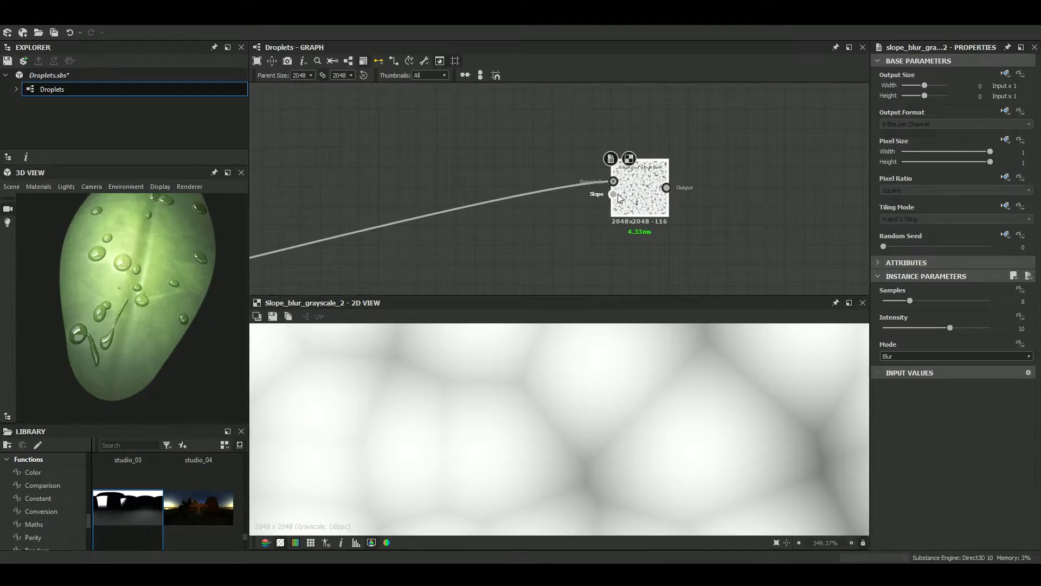
scroll(620, 198, "down", 2)
scroll(618, 158, "down", 3)
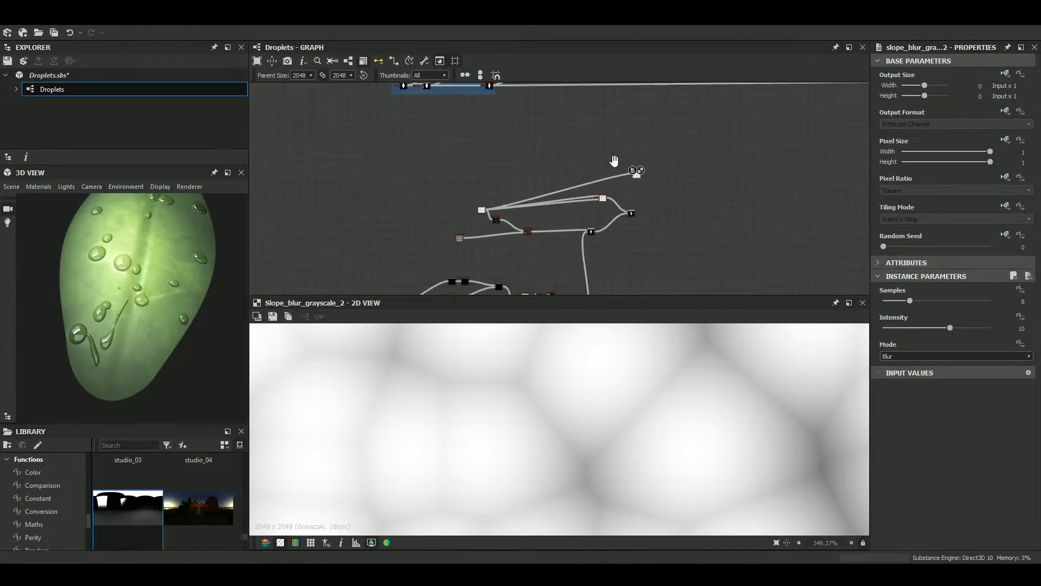
scroll(599, 216, "up", 4)
scroll(592, 173, "up", 4)
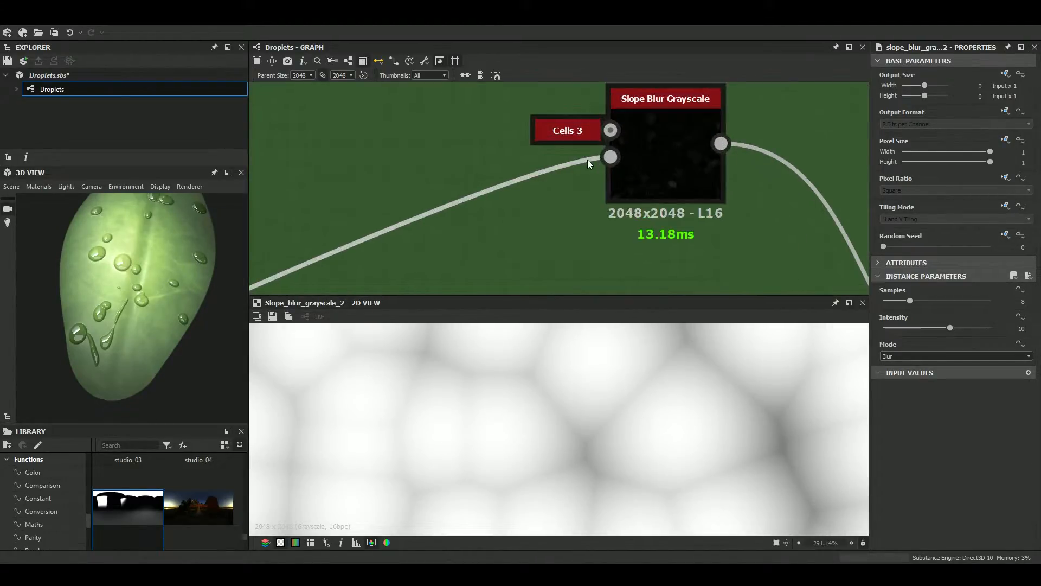
scroll(667, 163, "down", 3)
scroll(667, 211, "down", 5)
middle_click_drag(667, 174, 655, 109)
middle_click_drag(644, 288, 604, 282)
scroll(672, 175, "up", 6)
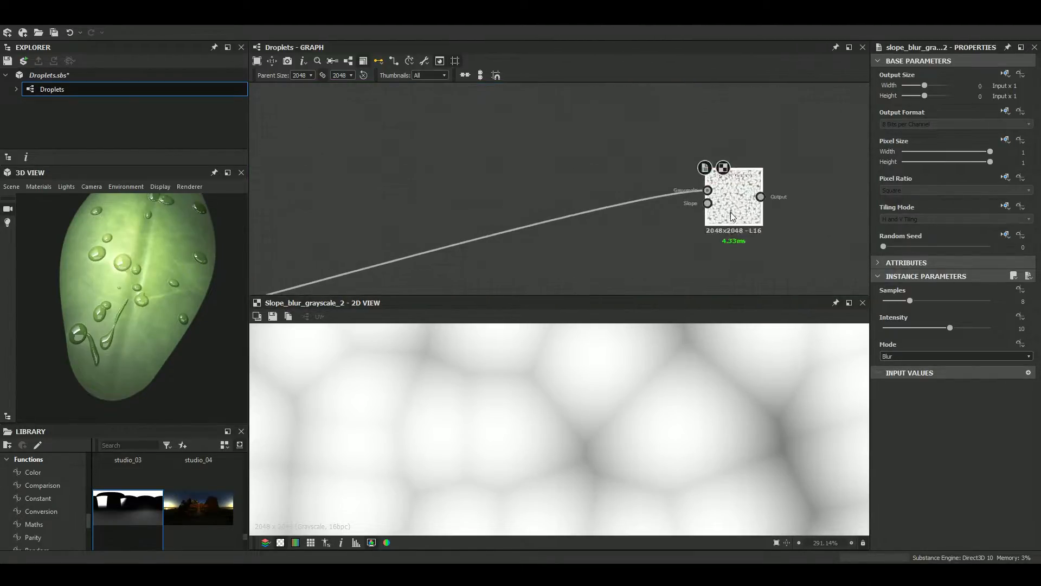
left_click_drag(689, 177, 689, 198)
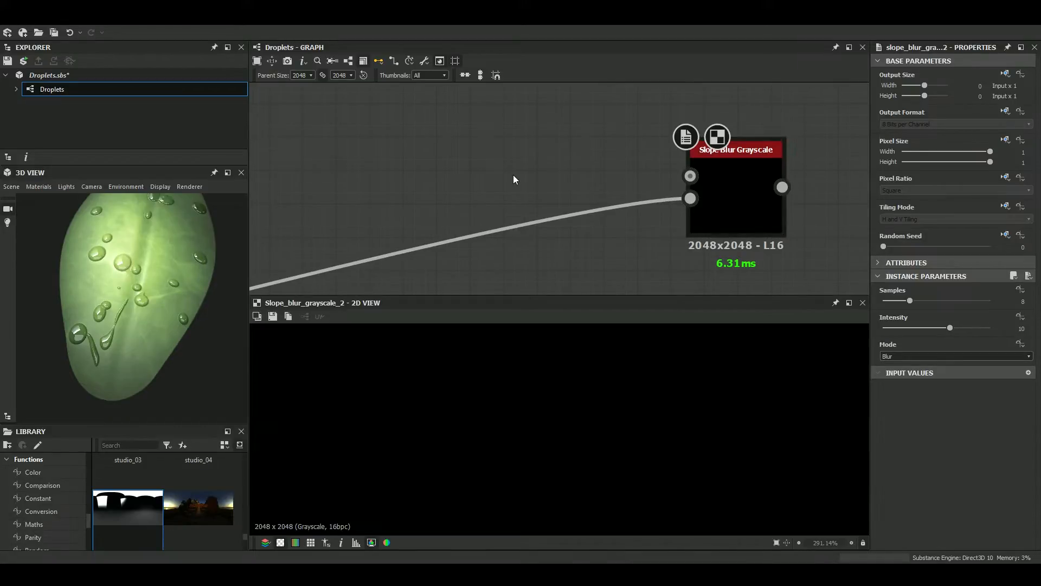
Add a Cells 3 node with Invert set to True and connect it to the Slope Blur's Grayscale input
key("space")
key("Down")
key("Down")
key("Return")
left_click_drag(513, 174, 730, 187)
double_click(732, 192)
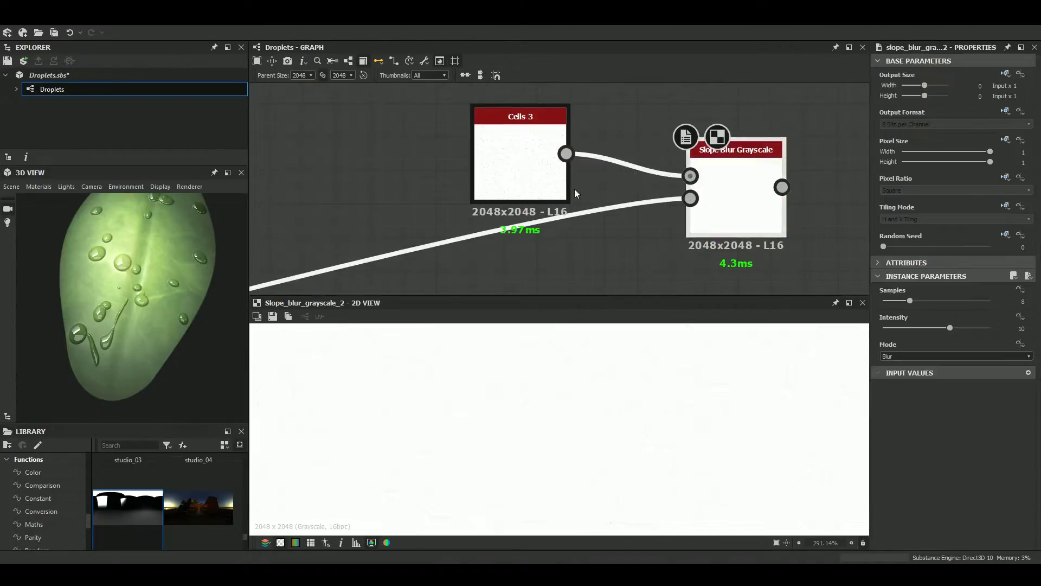
left_click(568, 188)
left_click(949, 357)
Set the new Slope Blur Grayscale to 32 samples, Min mode and an intensity of 0.32
left_click(735, 190)
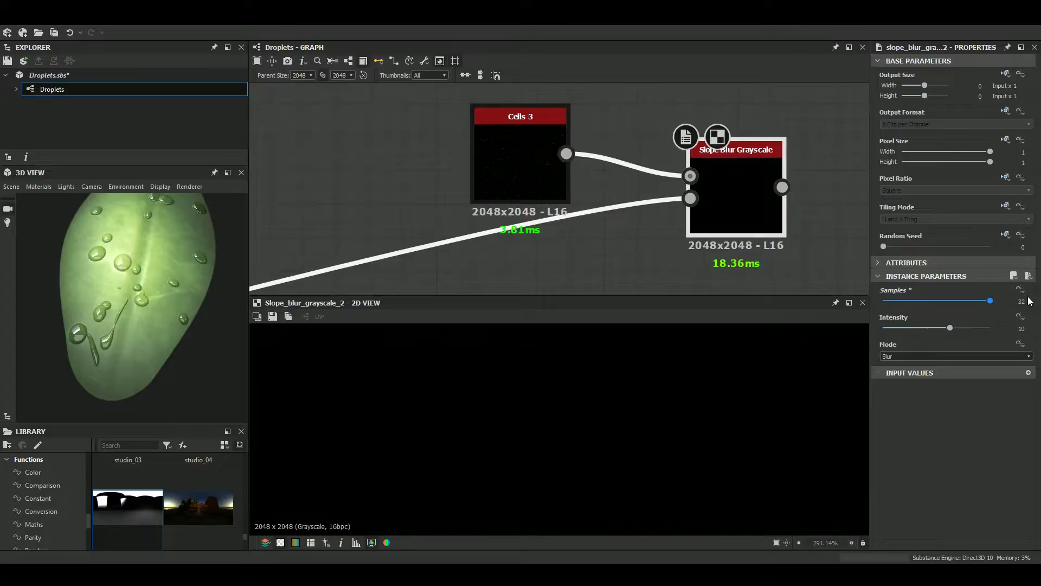
left_click(896, 356)
left_click(893, 371)
mouse_move(904, 329)
left_mouse_down()
mouse_move(874, 329)
mouse_move(885, 333)
left_mouse_up()
Check the reference Cells 3 and Slope Blur settings and set the new Cells 3 node's scale to 92
scroll(660, 226, "down", 8)
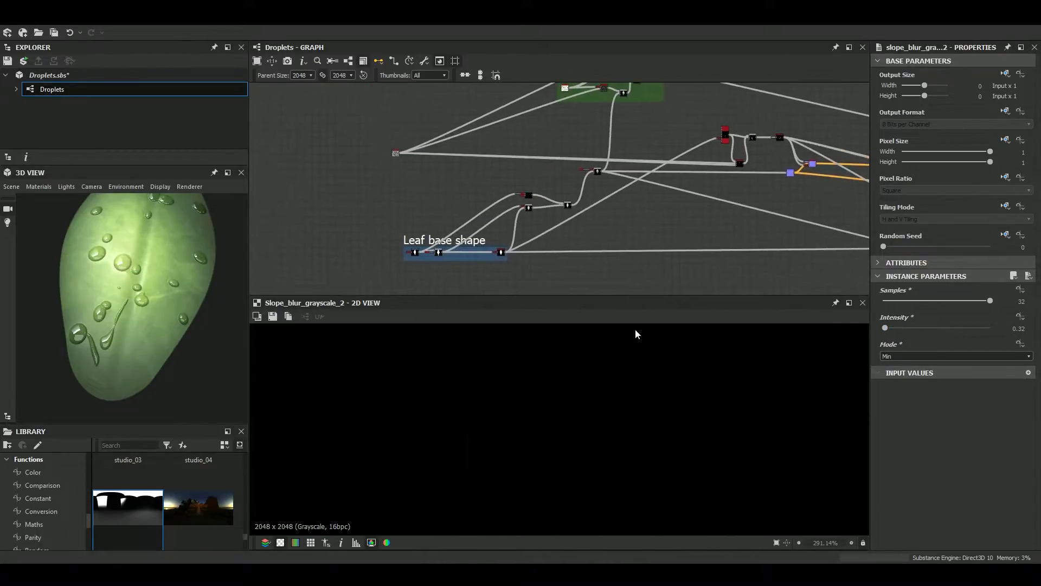
scroll(567, 198, "up", 10)
double_click(584, 139)
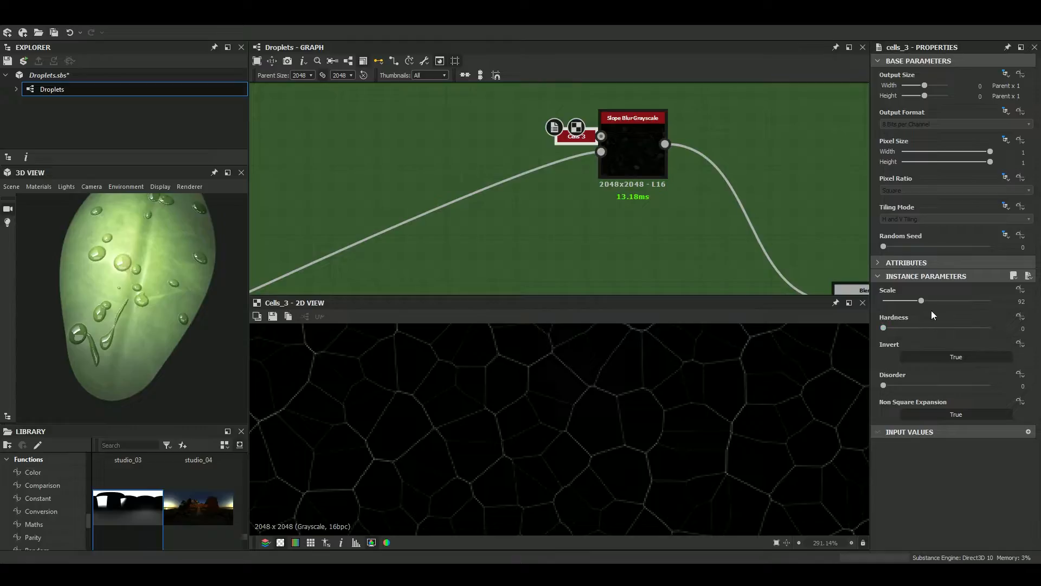
double_click(627, 135)
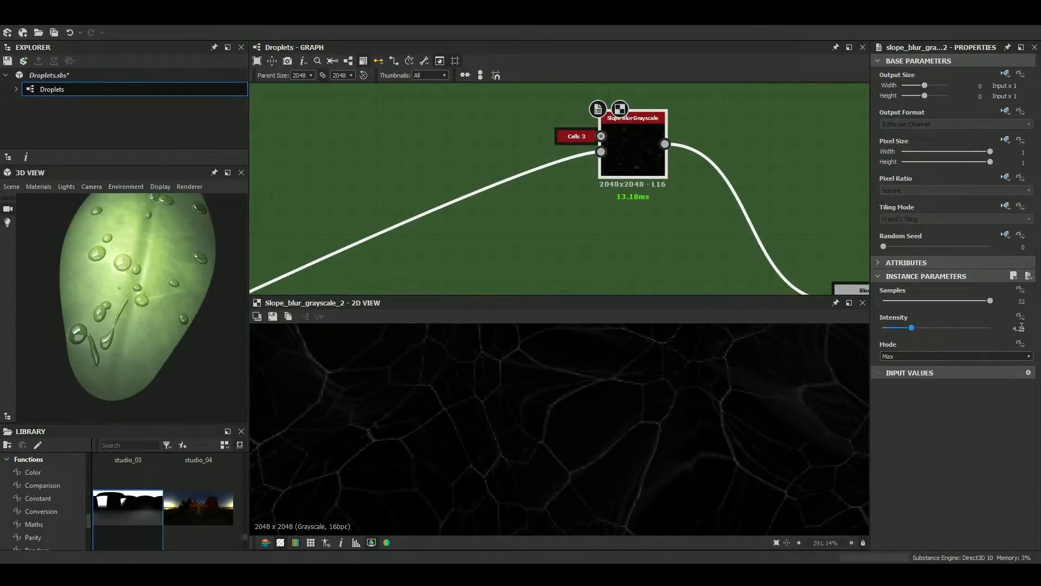
scroll(708, 159, "down", 8)
scroll(645, 111, "up", 10)
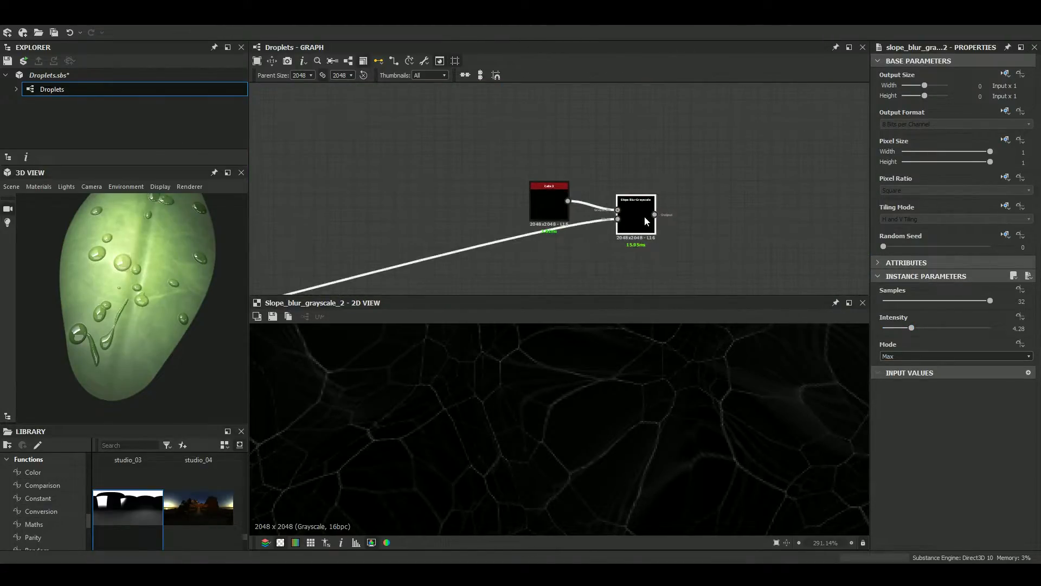
double_click(540, 202)
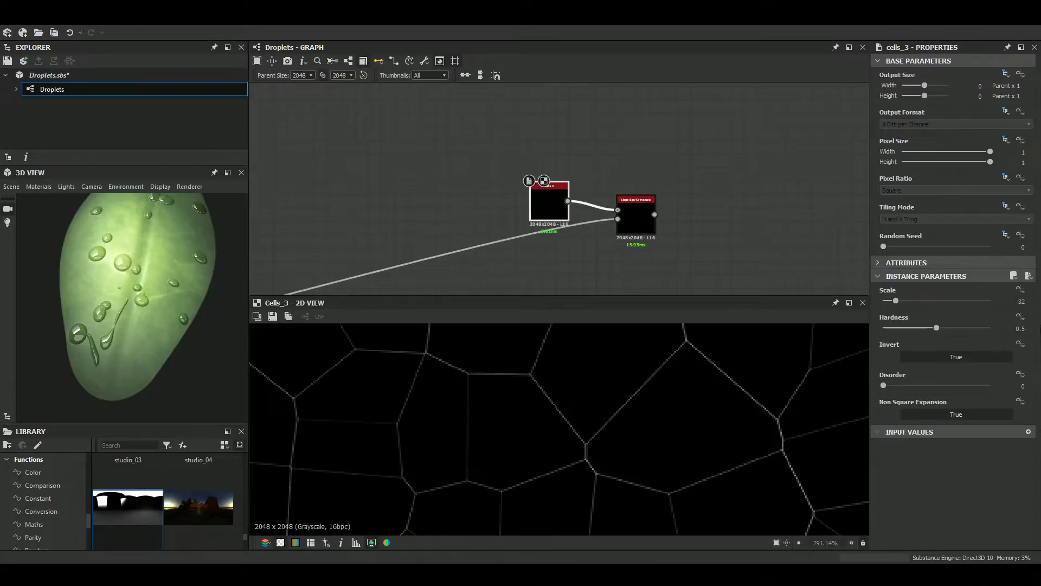
type("92")
key("Return")
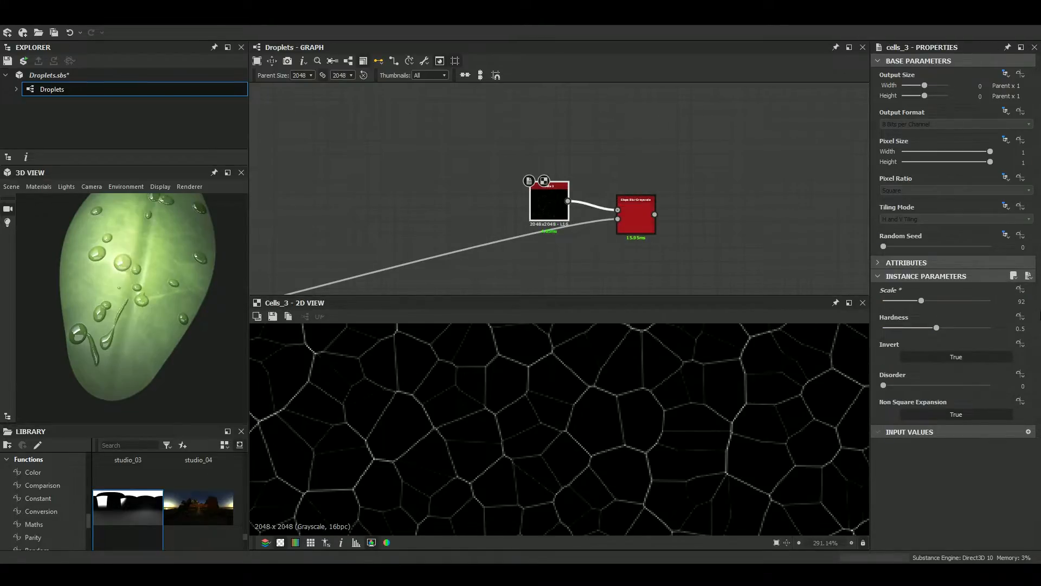
Switch the new Slope Blur Grayscale's mode to Max
double_click(642, 220)
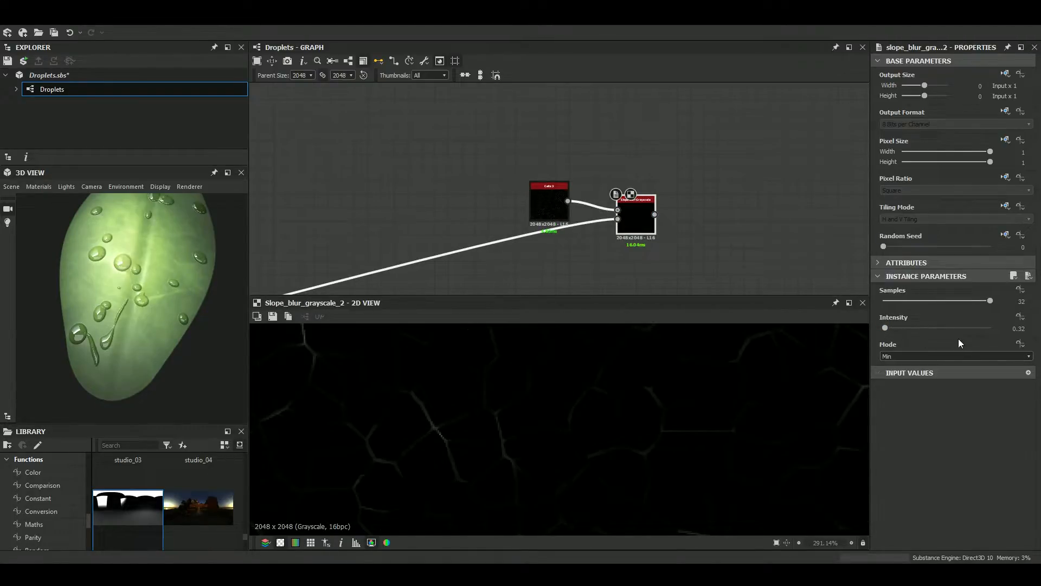
left_click(903, 357)
left_click(900, 380)
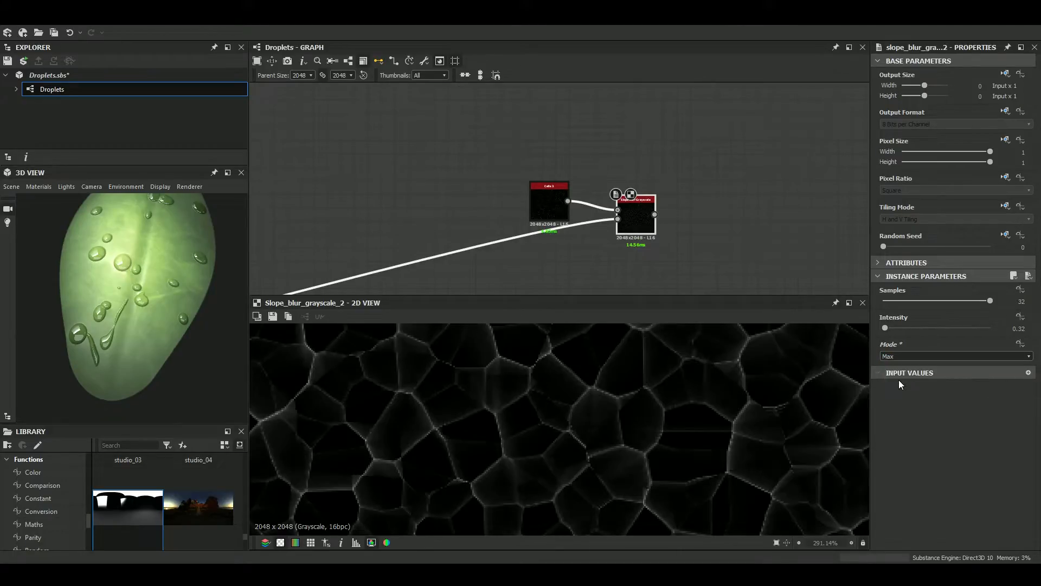
Add a Blend node after the Multiply blend and connect the Slope Blur Grayscale output as its foreground
scroll(648, 389, "down", 2)
scroll(661, 242, "down", 3)
middle_click_drag(562, 255, 530, 228)
scroll(528, 227, "down", 1)
left_click(524, 232)
key("space")
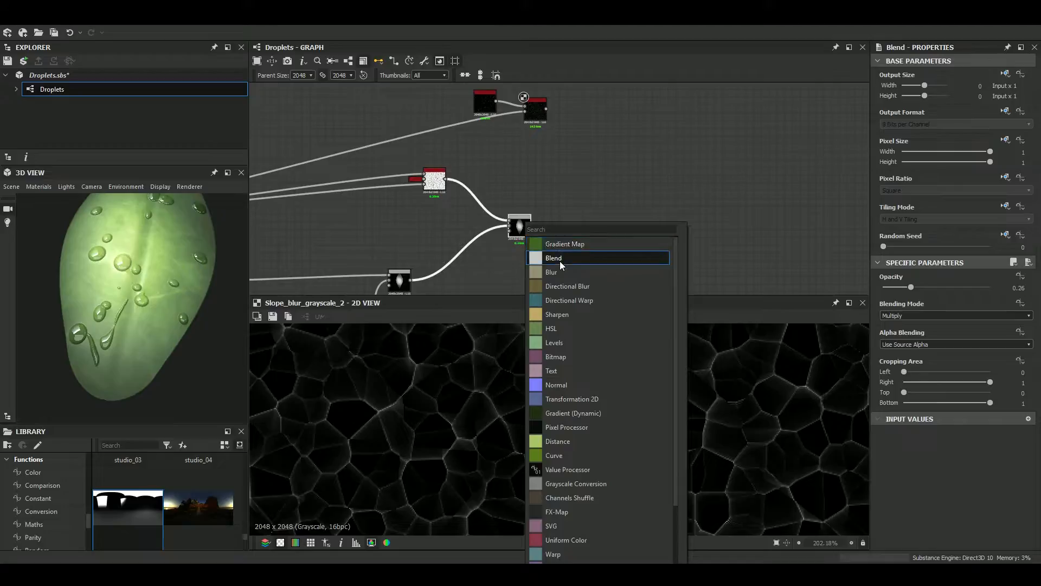
left_click(560, 260)
scroll(570, 125, "up", 3)
middle_click_drag(569, 125, 512, 195)
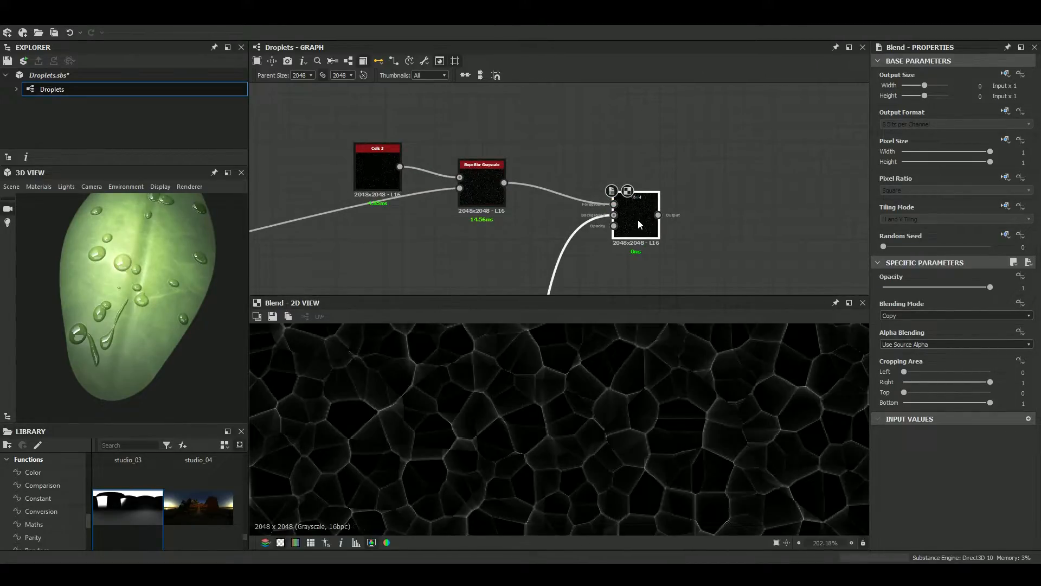
Set the new Blend to Min (Darken) with an opacity of 0.15
left_click(915, 317)
left_click(920, 364)
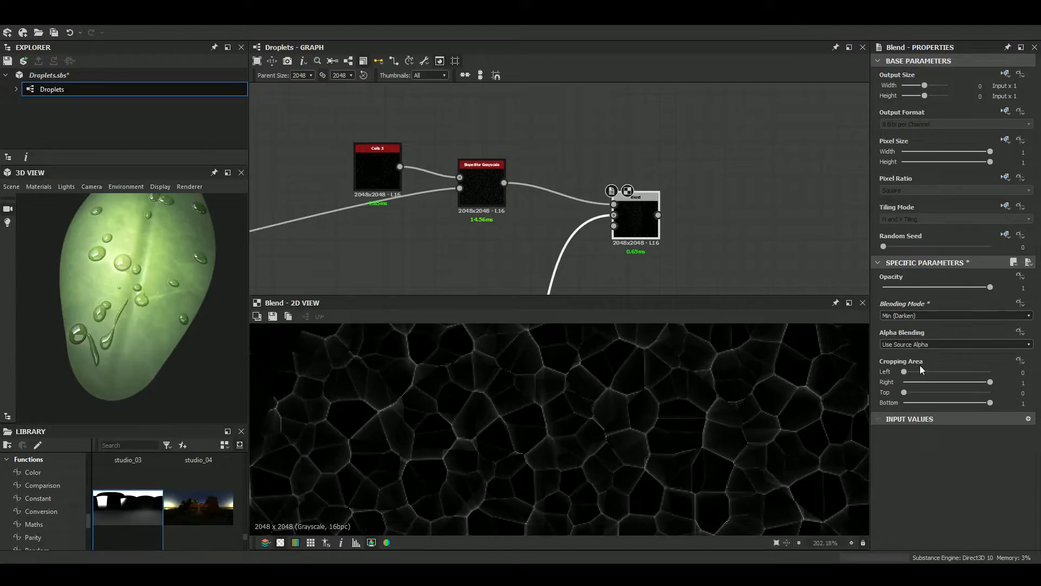
left_click_drag(947, 287, 910, 305)
Examine the darkened leaf up close and review the reference Slope Blur Grayscale and final Blend settings
scroll(665, 327, "down", 3)
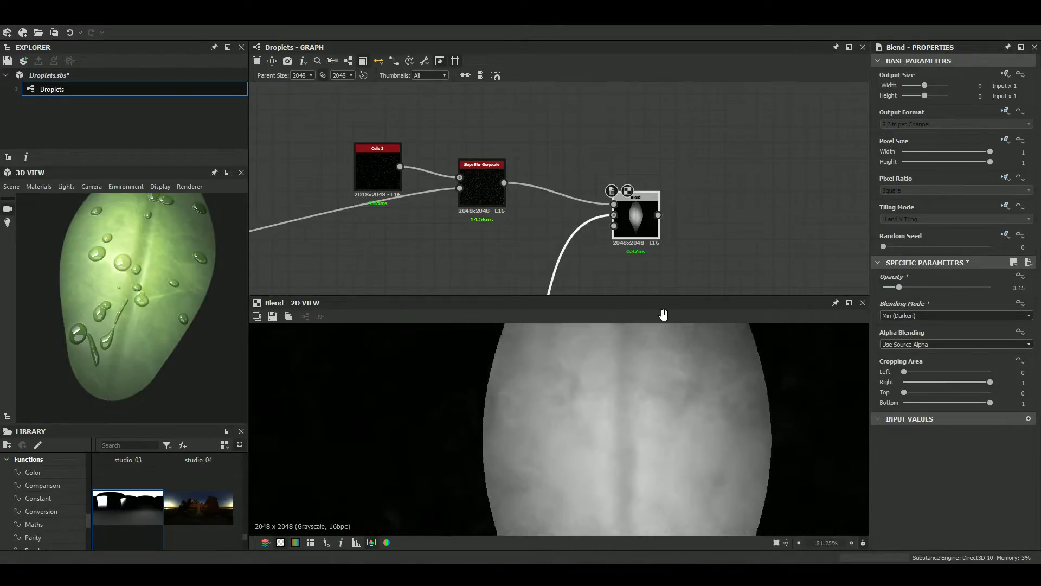
scroll(634, 389, "up", 3)
scroll(632, 386, "down", 3)
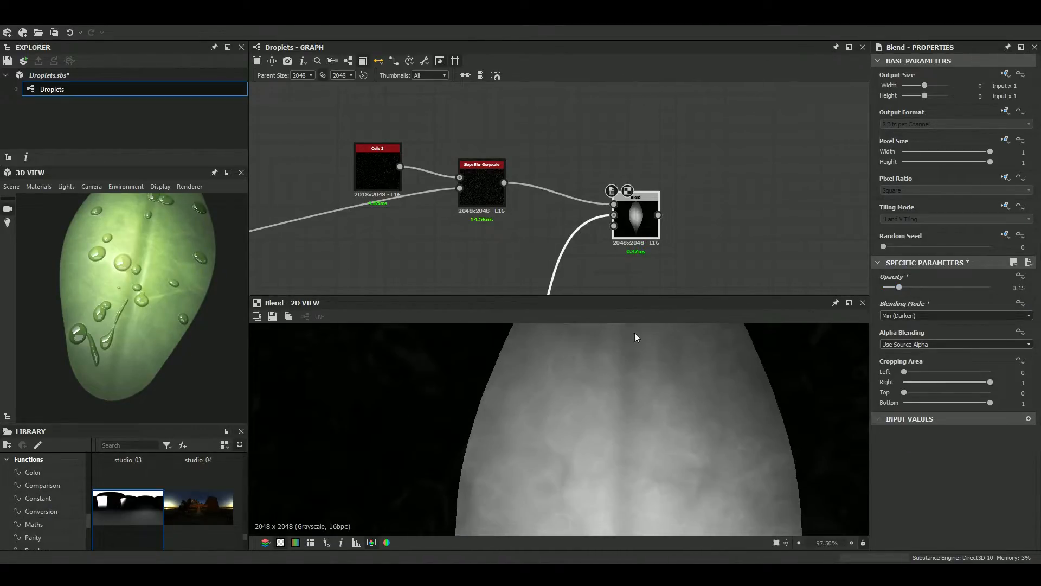
scroll(593, 210, "up", 5)
left_click(605, 193)
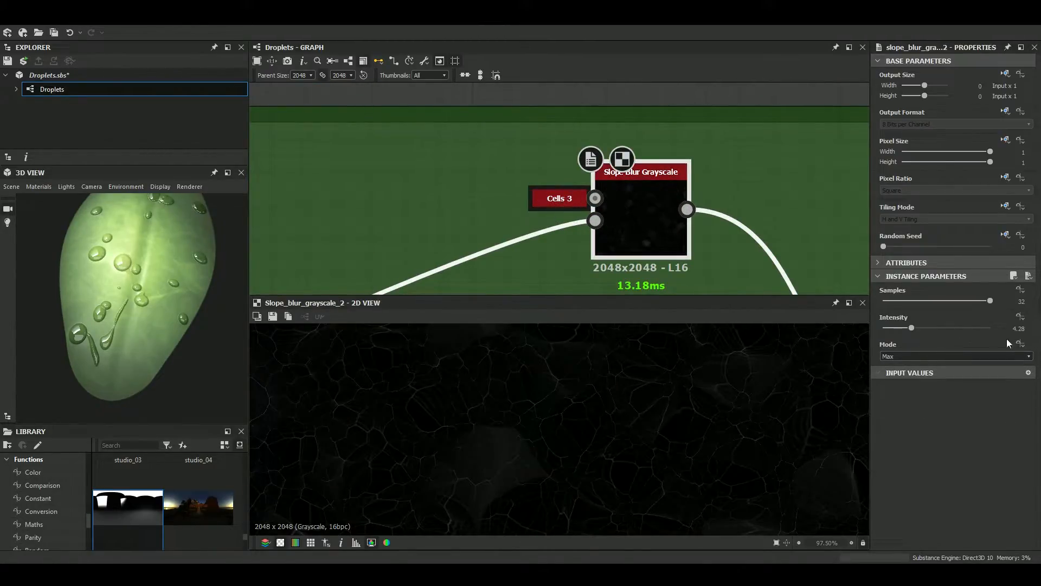
scroll(685, 200, "down", 5)
scroll(597, 204, "up", 5)
left_click(599, 205)
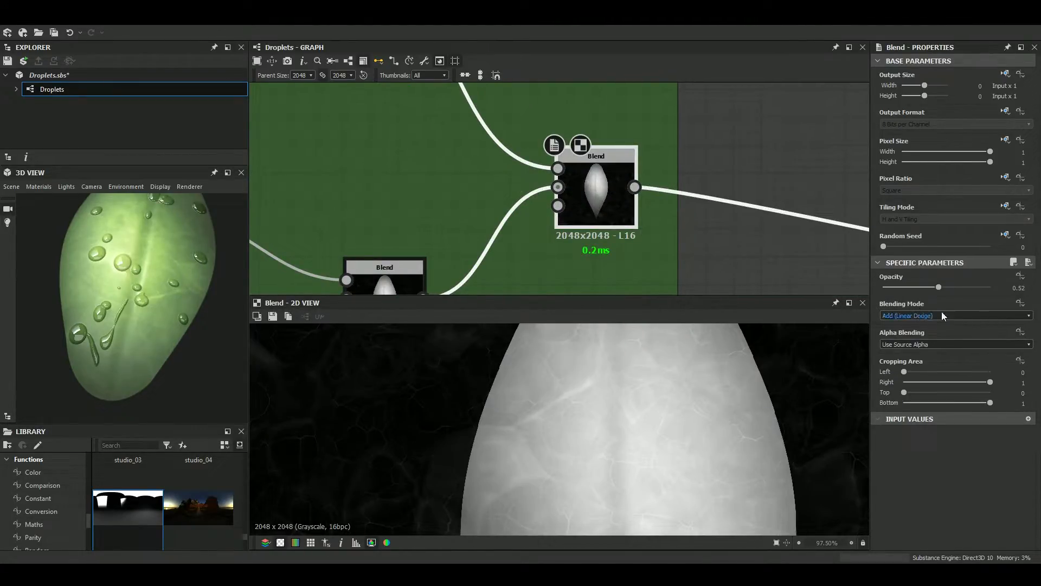
scroll(622, 138, "down", 5)
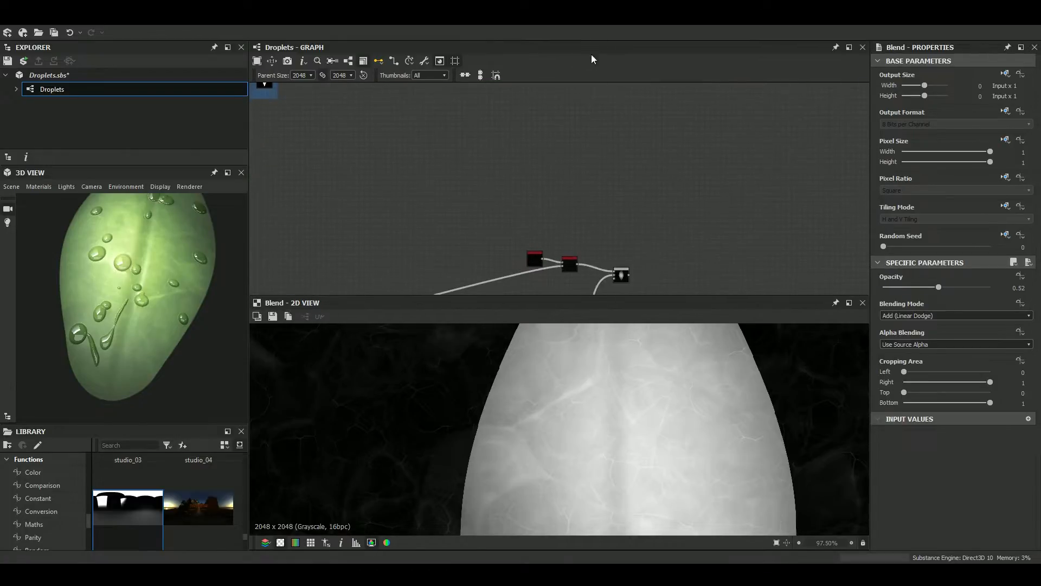
Switch the final leaf Blend, fed by the Slope Blur Grayscale, to the Add (Linear Dodge) blending mode
scroll(581, 135, "up", 5)
left_click(585, 144)
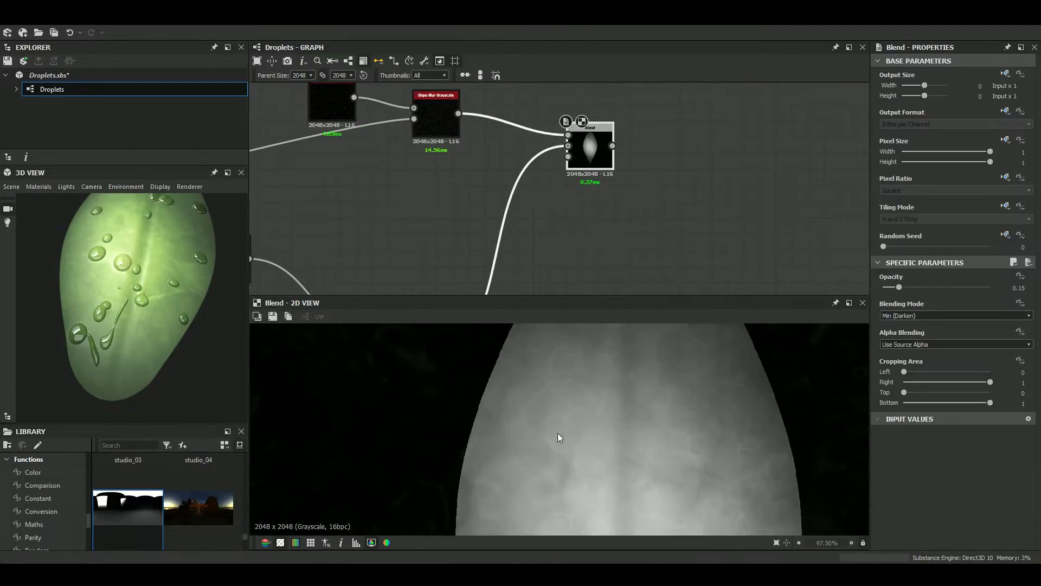
scroll(594, 419, "up", 5)
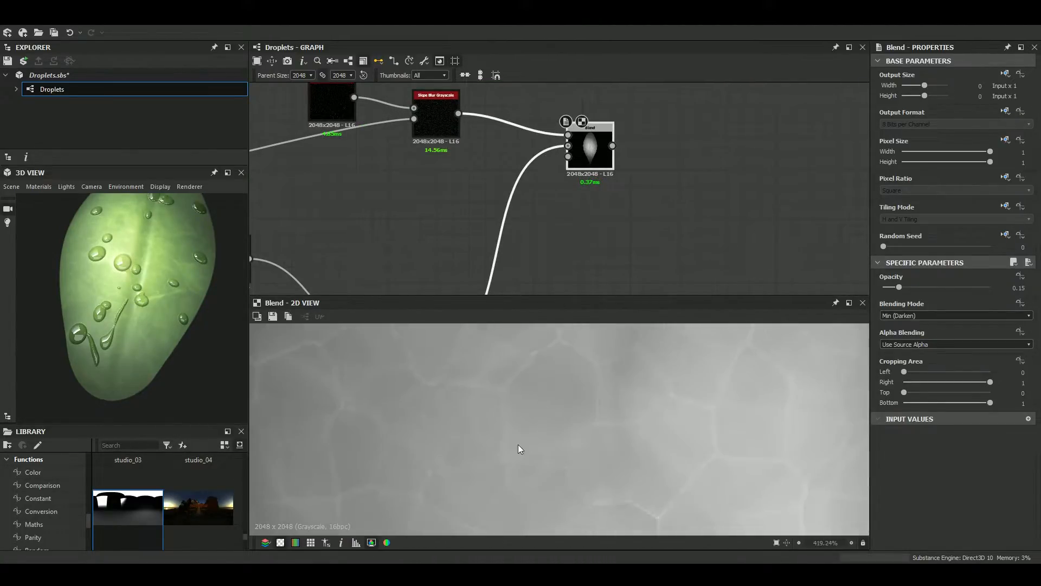
left_click(933, 316)
left_click(896, 332)
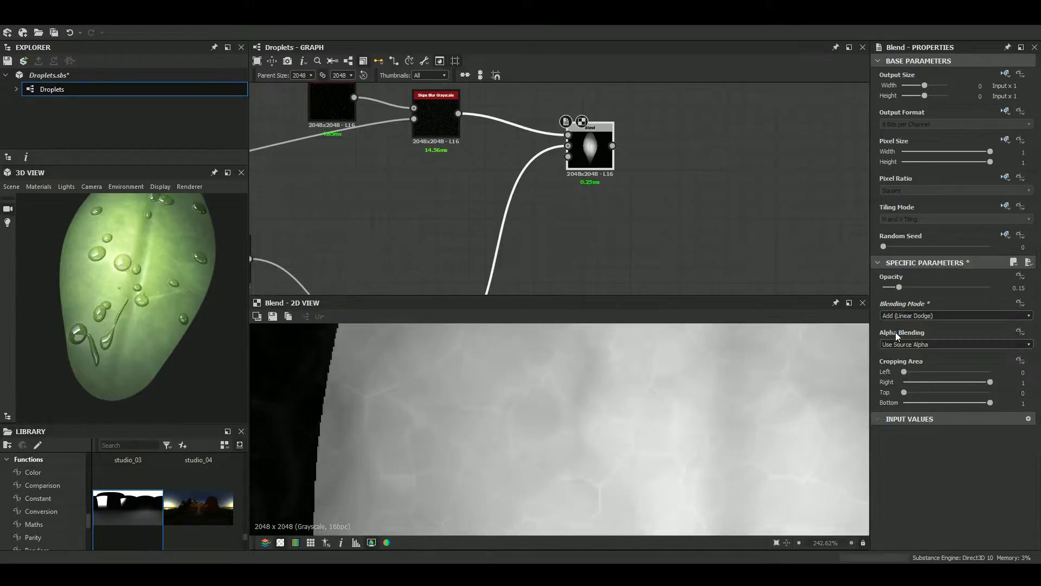
Try an intensity of 4 on the Slope Blur Grayscale and settle on 1.7 while previewing the final Blend
scroll(659, 427, "down", 5)
scroll(557, 197, "up", 3)
left_click(557, 198)
type("4")
key("Return")
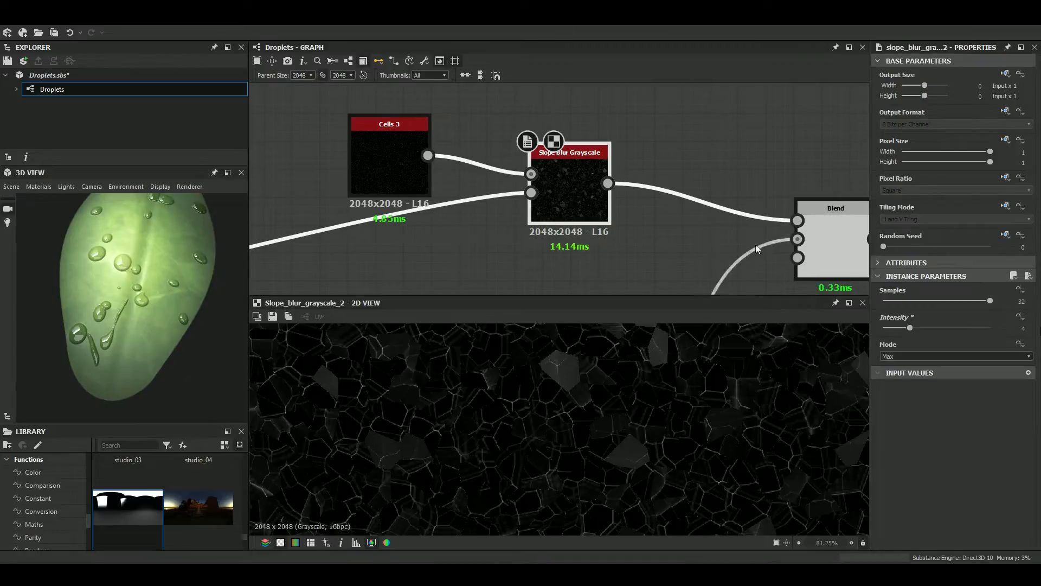
left_click(793, 197)
scroll(632, 441, "up", 2)
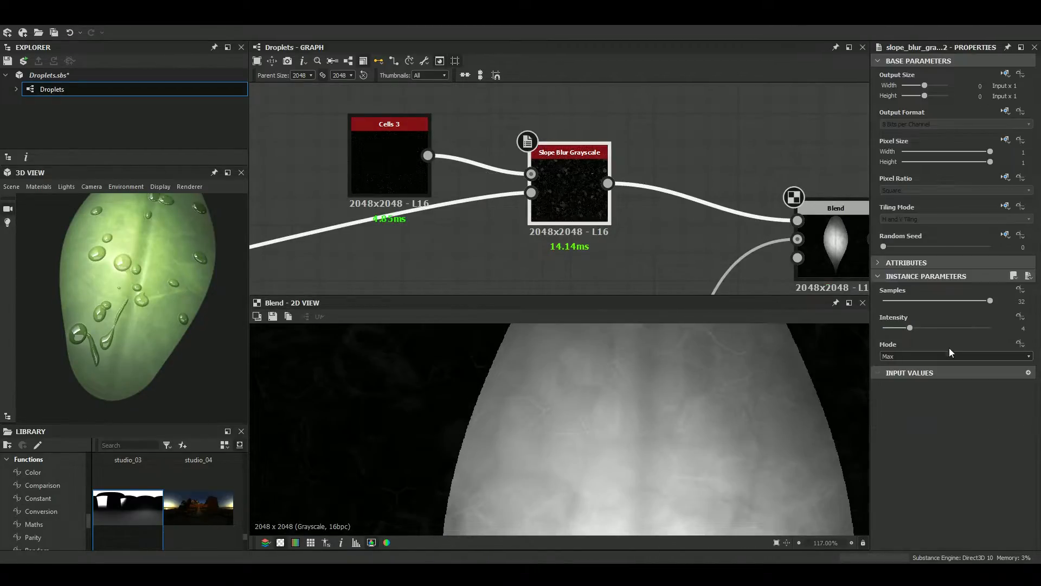
left_click_drag(906, 328, 884, 329)
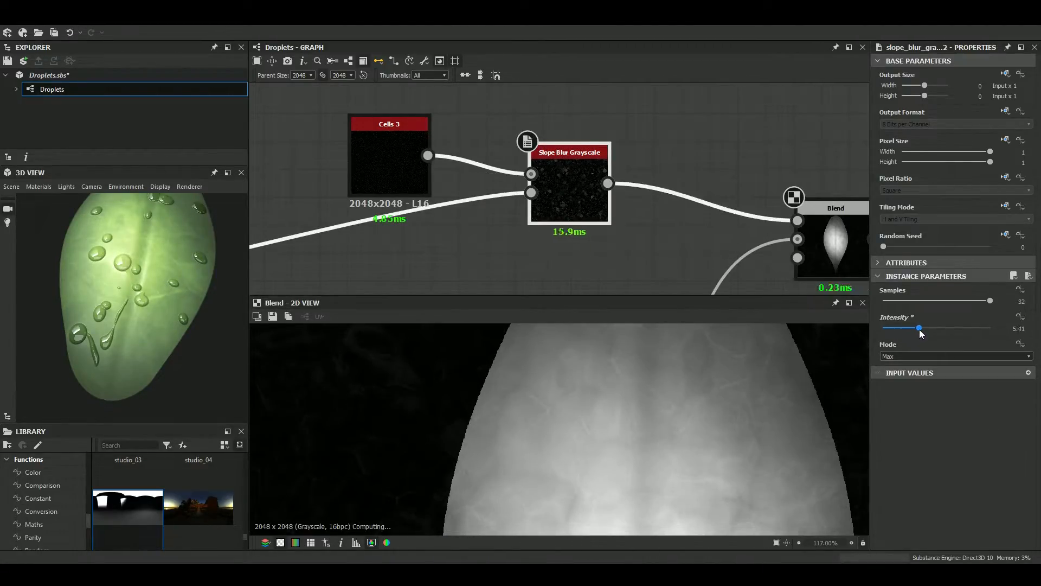
left_click(893, 330)
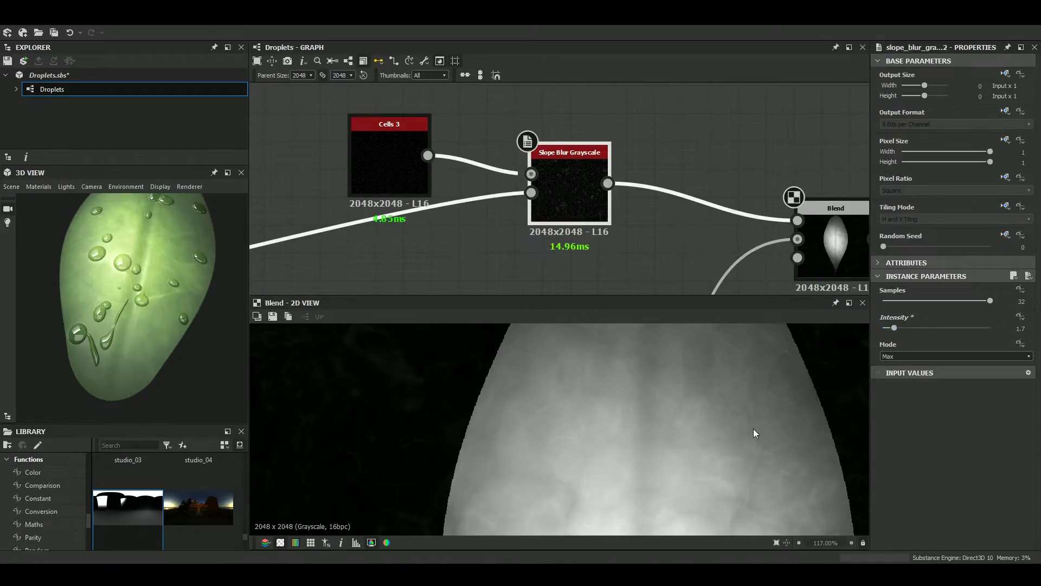
scroll(753, 428, "up", 4)
middle_click_drag(753, 429, 684, 440)
Group the leaf color nodes, from the cells and warps to the final Blend, in a frame titled "Leaf color"
scroll(725, 169, "down", 8)
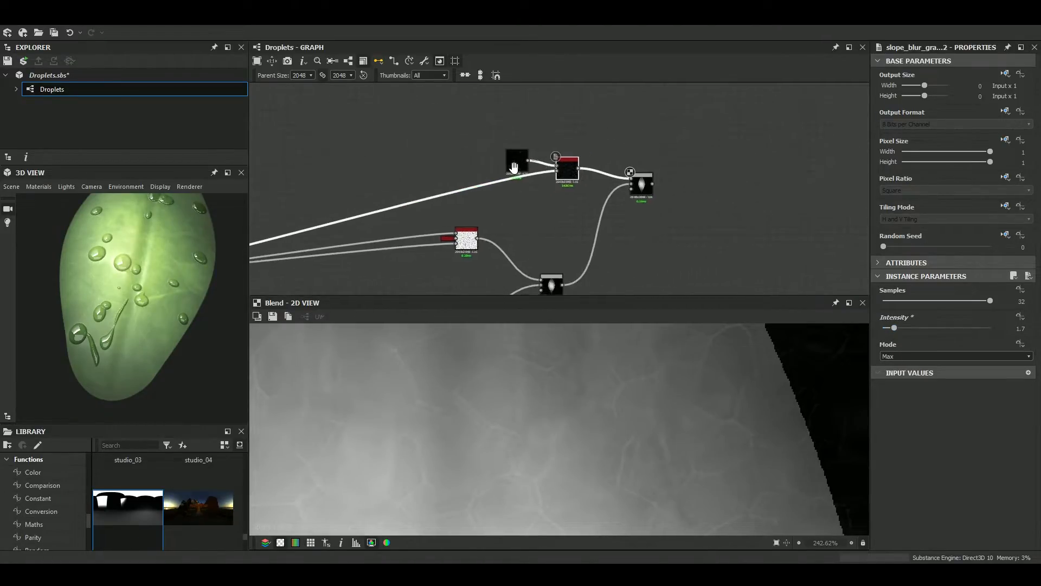
scroll(480, 190, "up", 8)
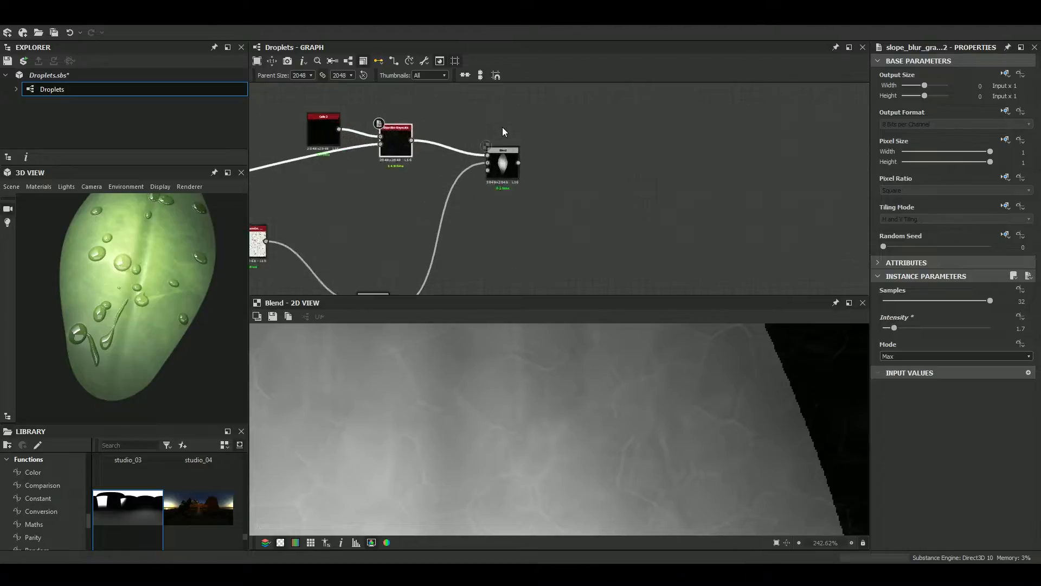
scroll(499, 182, "up", 2)
left_click(503, 177)
scroll(591, 195, "down", 6)
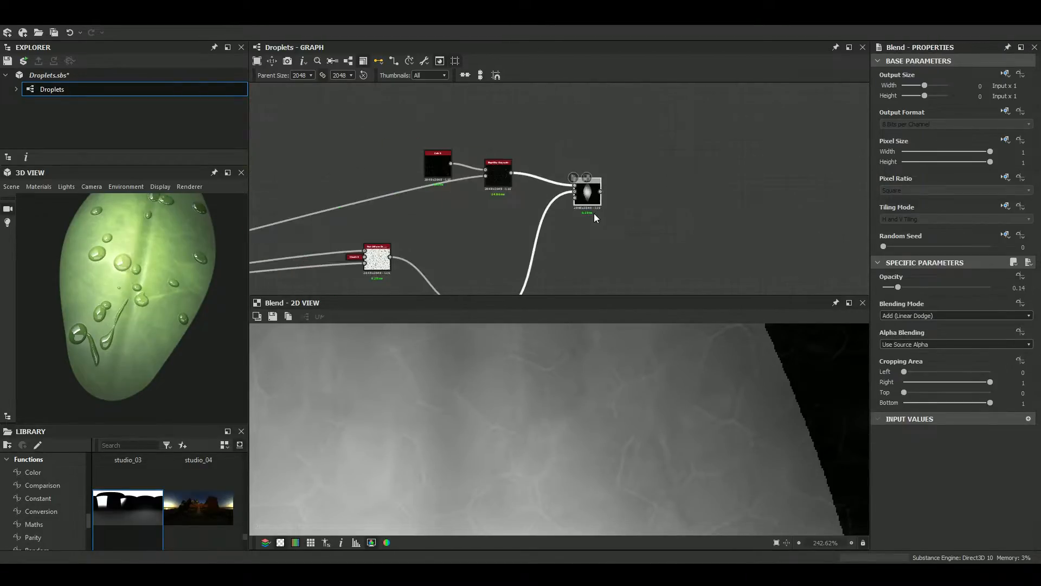
scroll(586, 169, "down", 3)
left_click_drag(601, 203, 622, 214)
scroll(547, 169, "up", 3)
right_click(591, 215)
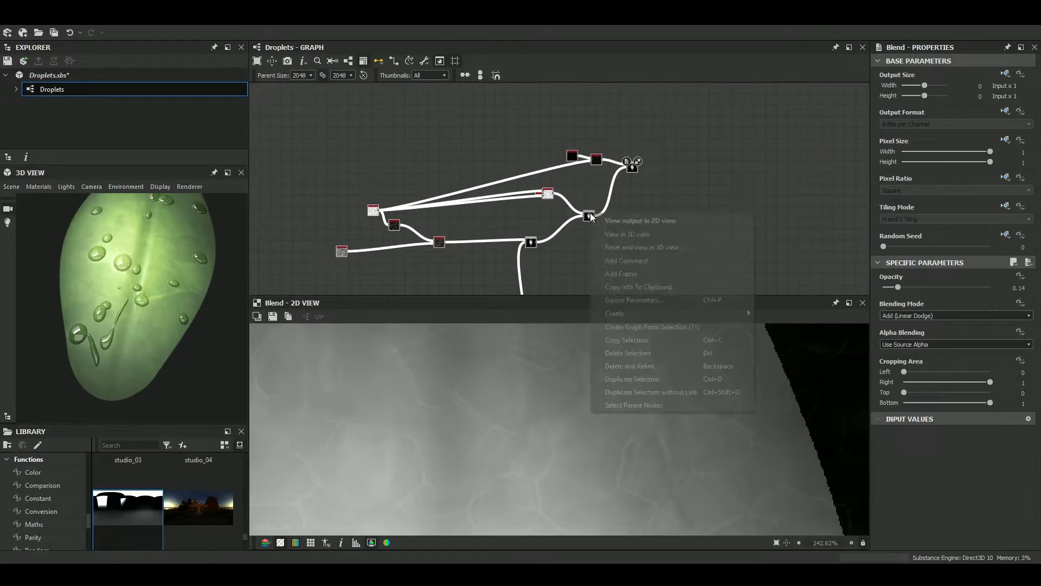
left_click(621, 274)
type("Leaf color")
key("Return")
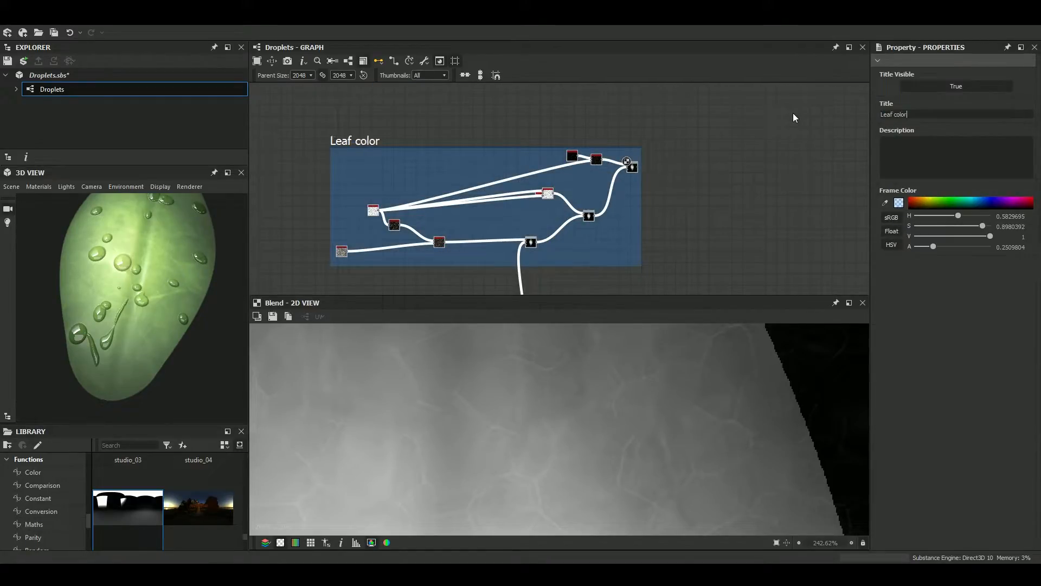
Add a Gradient Map after the final Blend and place it outside the Leaf color frame
scroll(529, 236, "down", 3)
scroll(483, 269, "up", 5)
key("space")
type("grad")
key("Return")
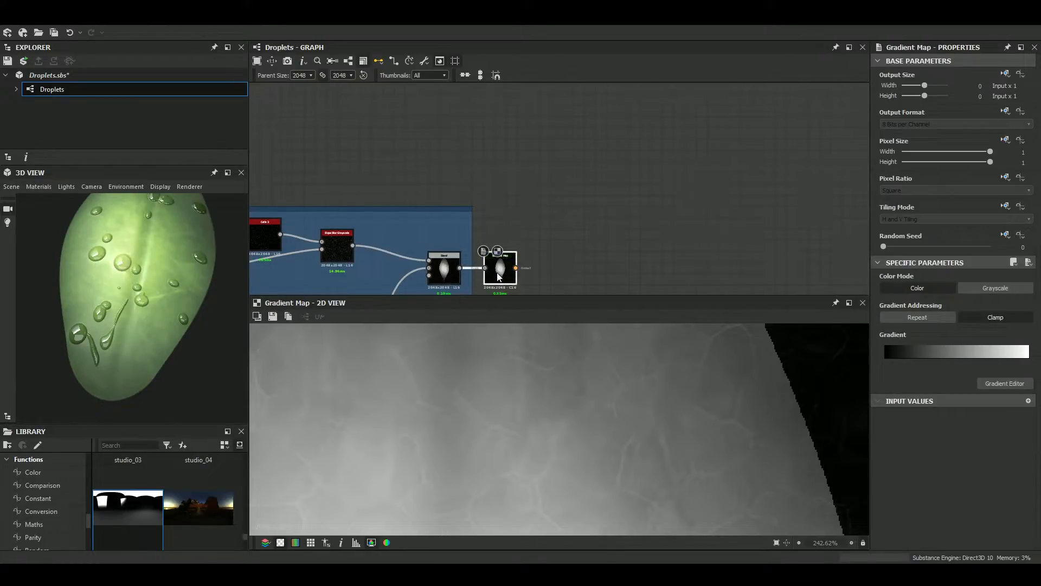
left_click_drag(499, 277, 650, 224)
Add gradient keys at about 0.50 and 0.77 to the Gradient Map and color the 0.50 key pale green (RGB 159, 180, 145)
left_click(1003, 383)
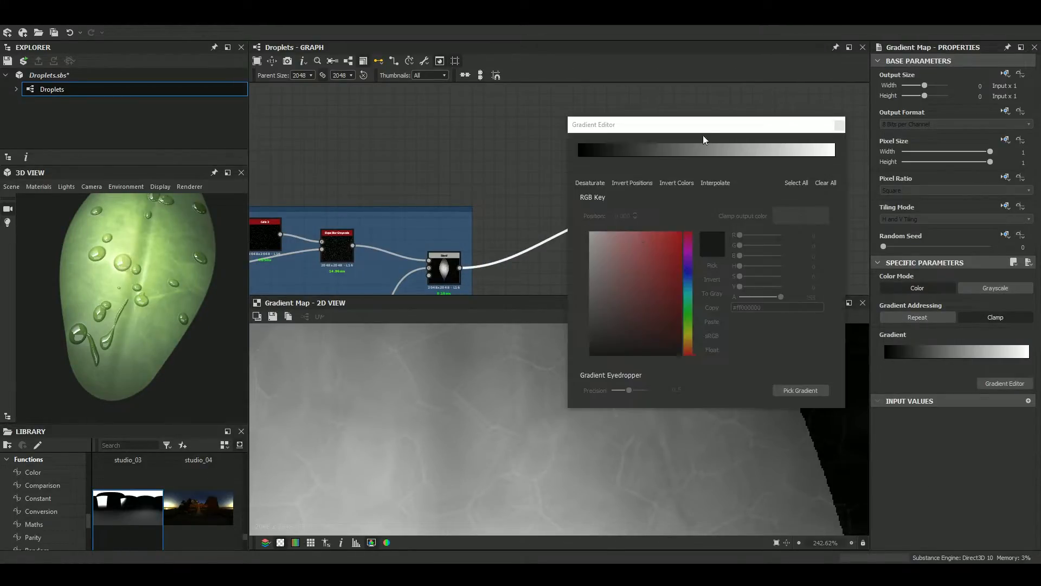
left_click(706, 149)
left_click(776, 151)
left_click(689, 332)
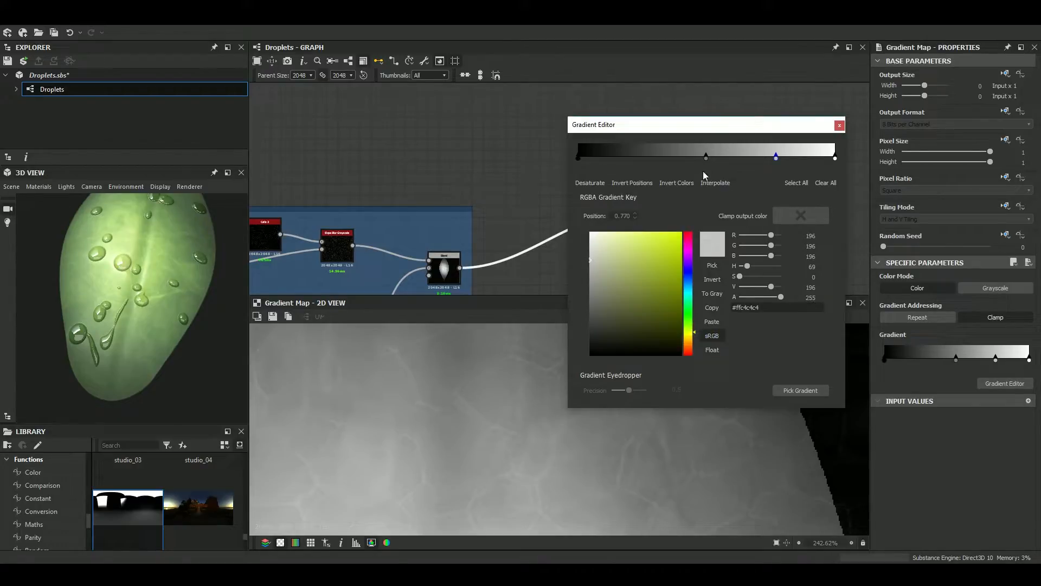
left_click(706, 156)
left_click(688, 329)
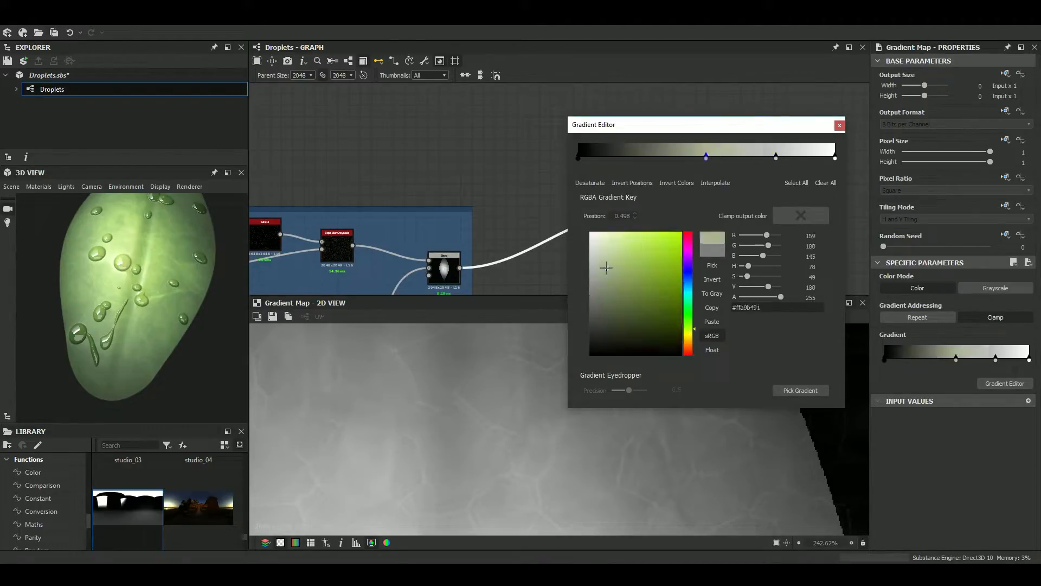
left_click(606, 268)
Color the gradient's 0.77 key and its bright end key in shades of green
left_click(776, 156)
left_click(689, 328)
left_click(646, 277)
left_click(835, 158)
left_click(689, 323)
left_click(619, 273)
Move the two middle gradient keys to about 0.29 and 0.42 and color the 0.29 key green (RGB 112, 133, 77)
left_click_drag(776, 156, 652, 157)
left_click_drag(745, 162, 686, 162)
left_click(653, 157)
left_click(688, 327)
mouse_move(647, 286)
left_mouse_down()
mouse_move(611, 266)
mouse_move(628, 291)
left_mouse_up()
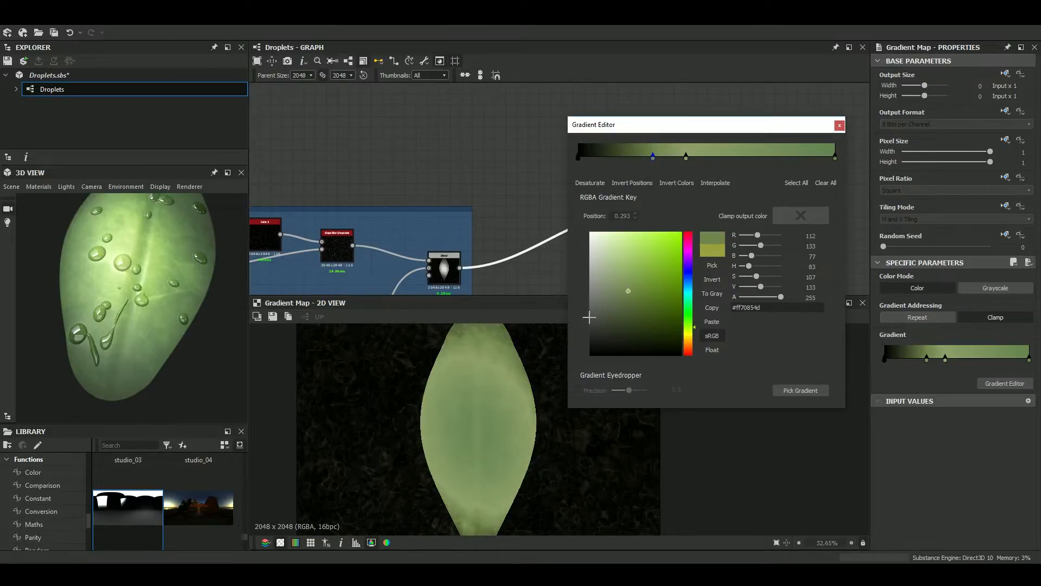
Move both middle gradient keys toward the bright end, to about 0.89 and 0.95
left_click_drag(747, 156, 796, 155)
left_click_drag(653, 157, 824, 170)
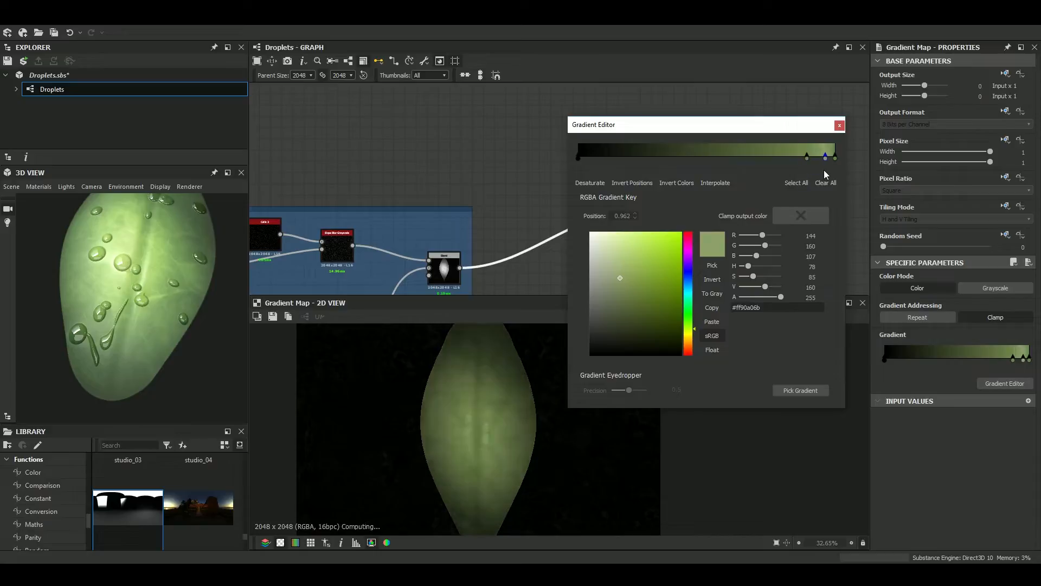
scroll(490, 430, "up", 3)
scroll(485, 409, "down", 1)
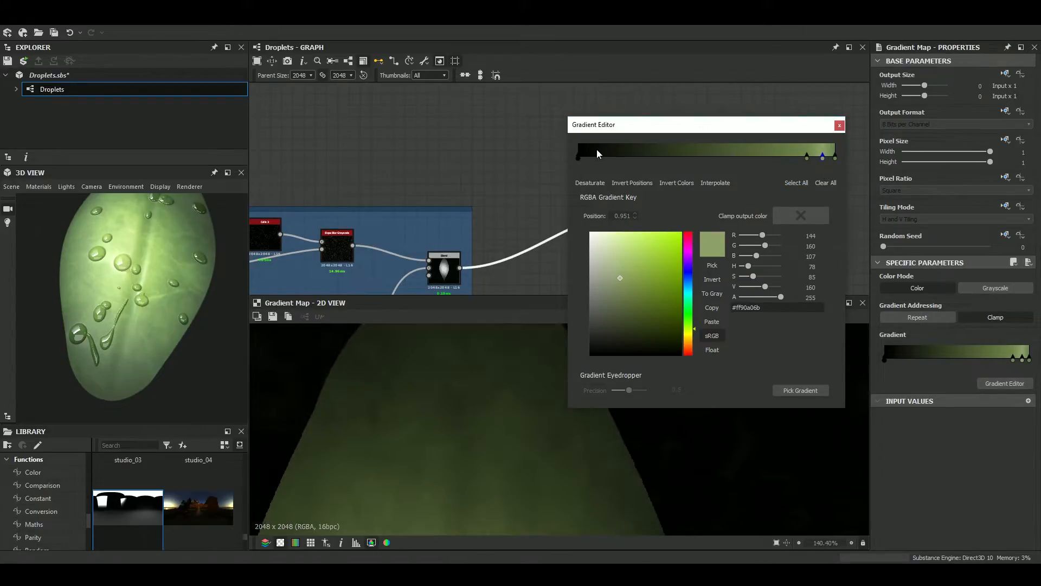
Add a dark green key (RGB 27, 32, 19) at about 0.07 and another key at 0.43, and finish editing the gradient
left_click(596, 152)
left_click(633, 324)
left_click(688, 155)
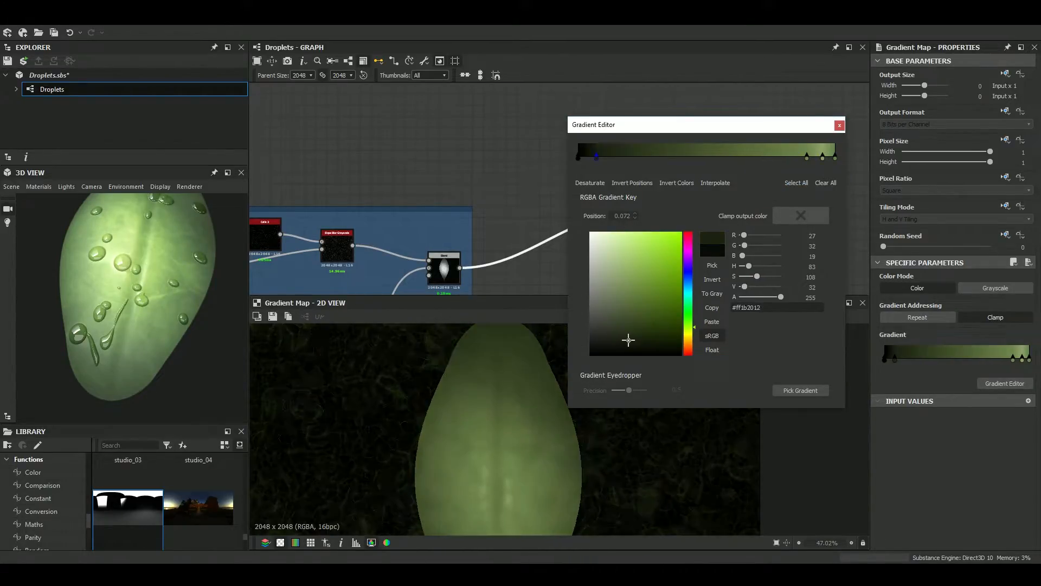
scroll(486, 460, "up", 3)
scroll(477, 455, "up", 2)
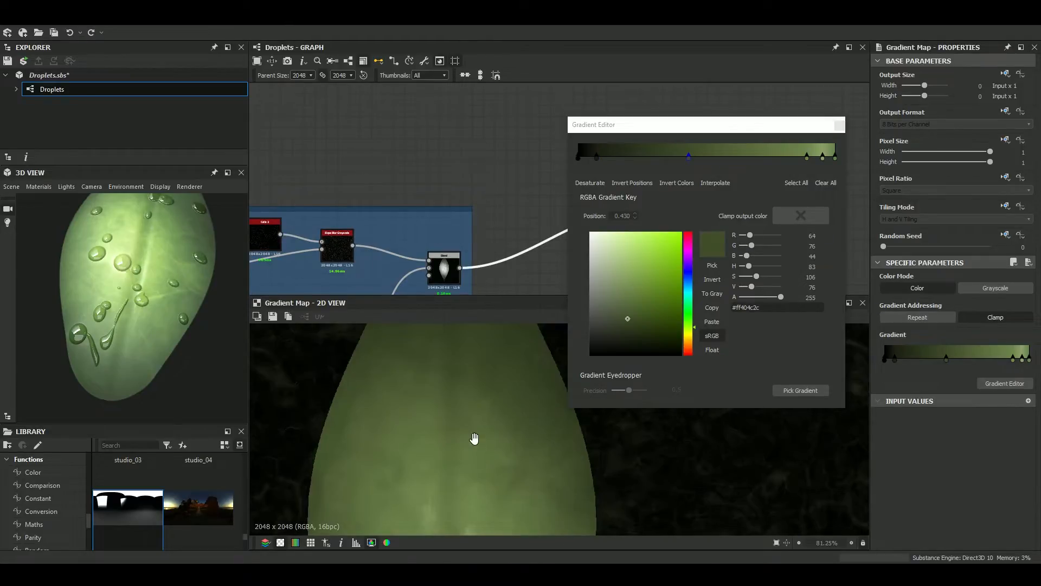
left_click(841, 125)
Examine the reference Tile Sampler's droplet output up close along with its amount and pattern settings
scroll(715, 156, "down", 5)
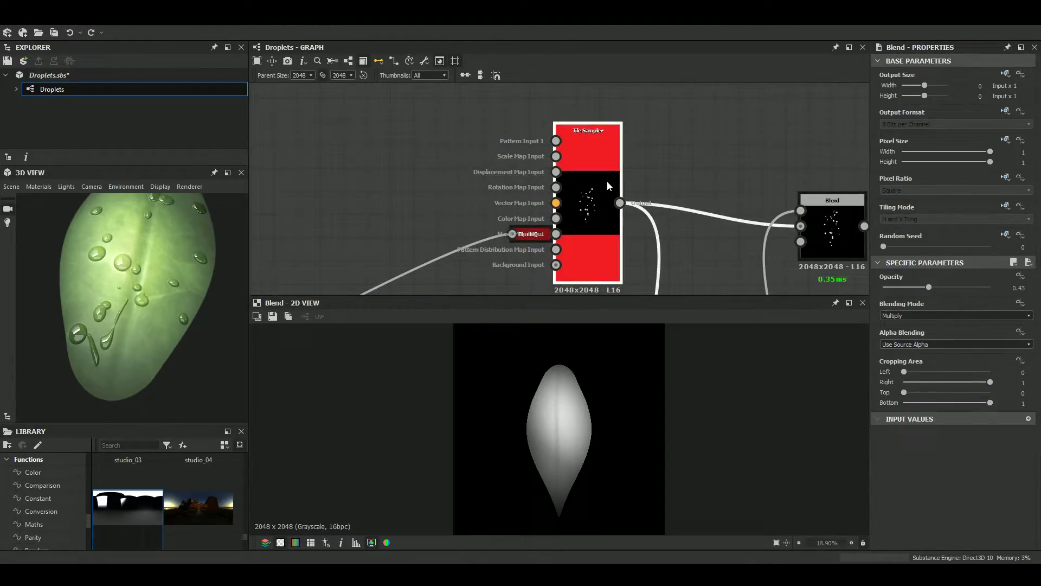
double_click(607, 181)
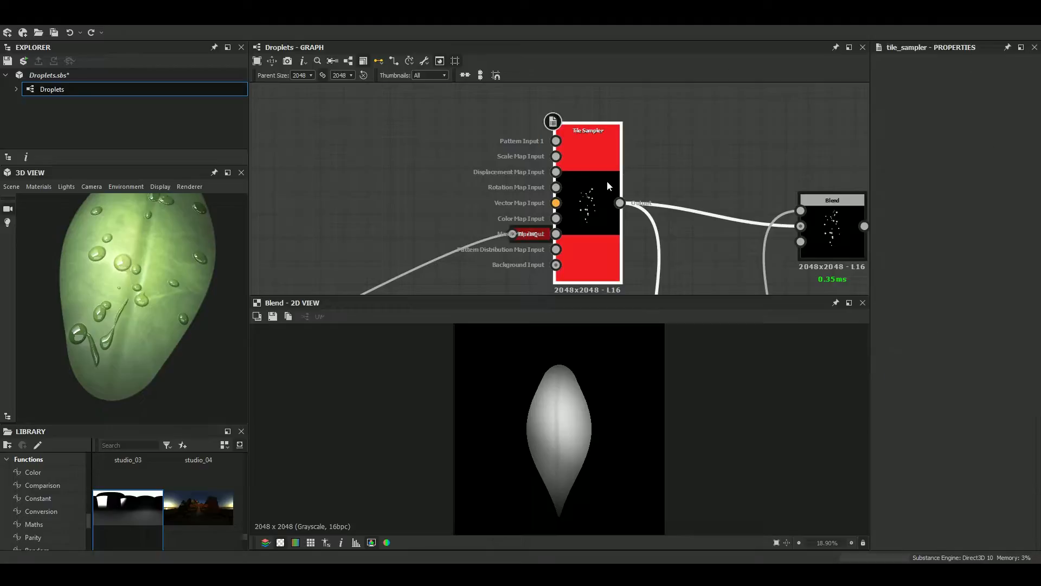
scroll(659, 175, "down", 3)
scroll(636, 212, "up", 6)
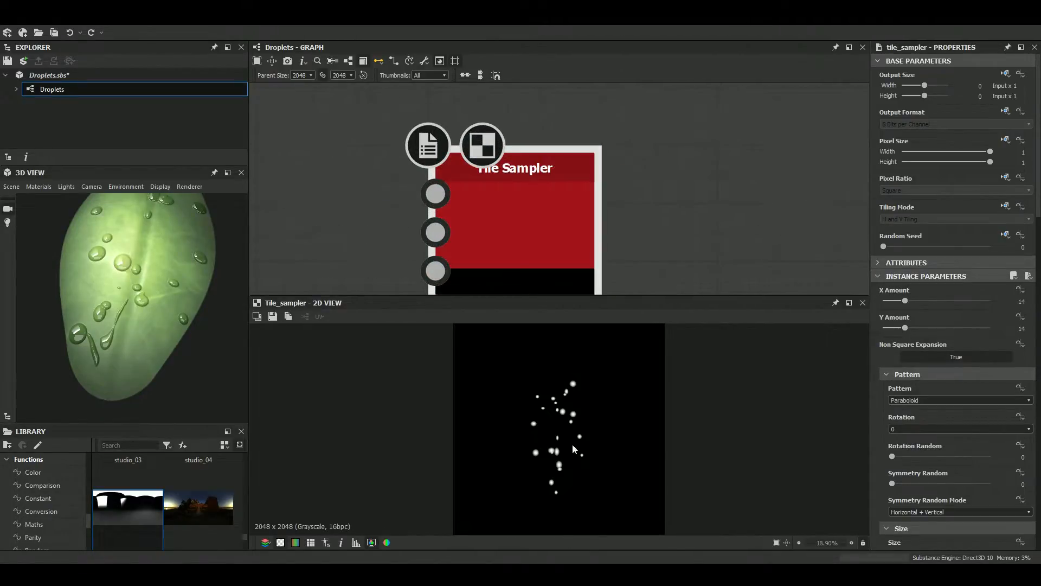
scroll(564, 460, "up", 5)
scroll(532, 171, "down", 2)
scroll(521, 174, "up", 1)
scroll(520, 175, "up", 3)
scroll(505, 188, "down", 4)
scroll(740, 277, "up", 3)
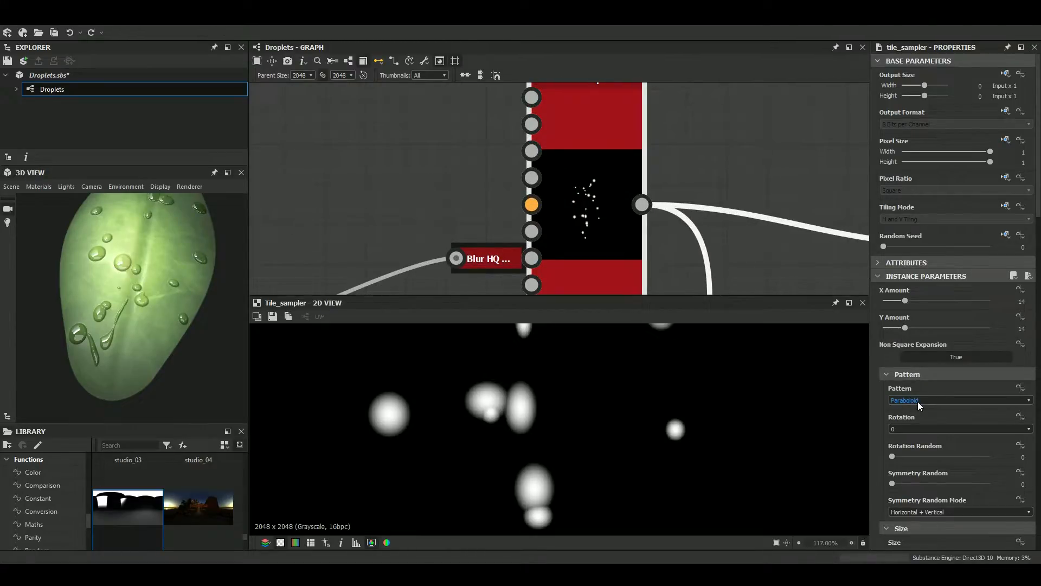
Preview the reference Blur HQ Grayscale leaf mask and undock it from the Tile Sampler's mask map input
double_click(514, 259)
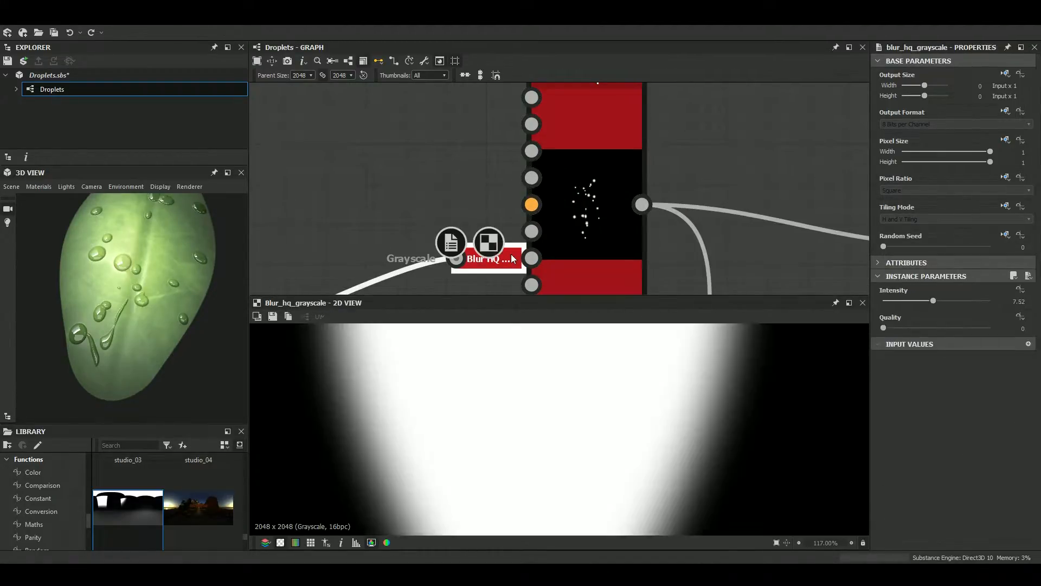
middle_click_drag(515, 259, 585, 215)
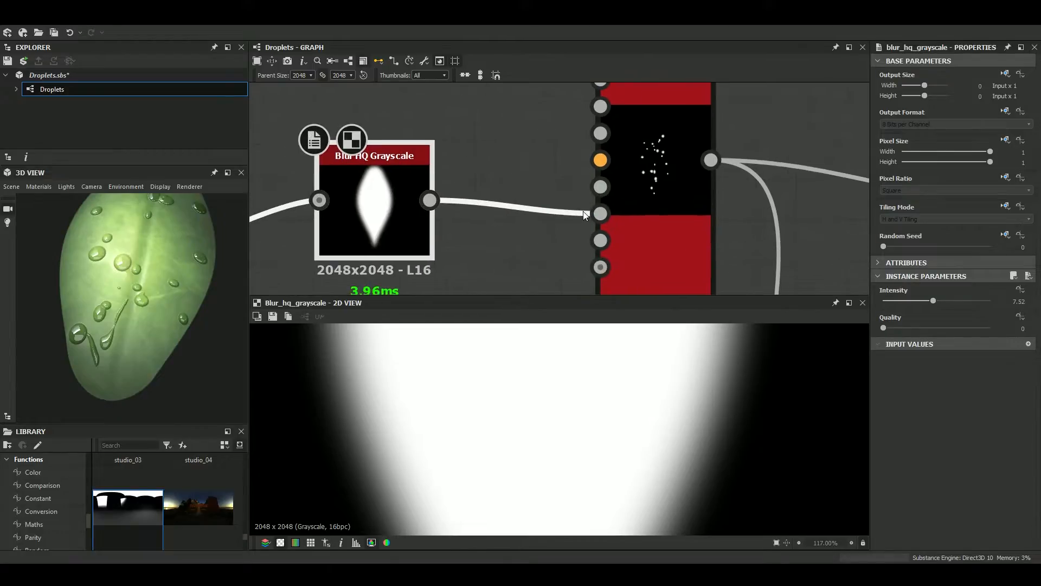
left_click_drag(410, 212, 451, 233)
scroll(602, 404, "down", 6)
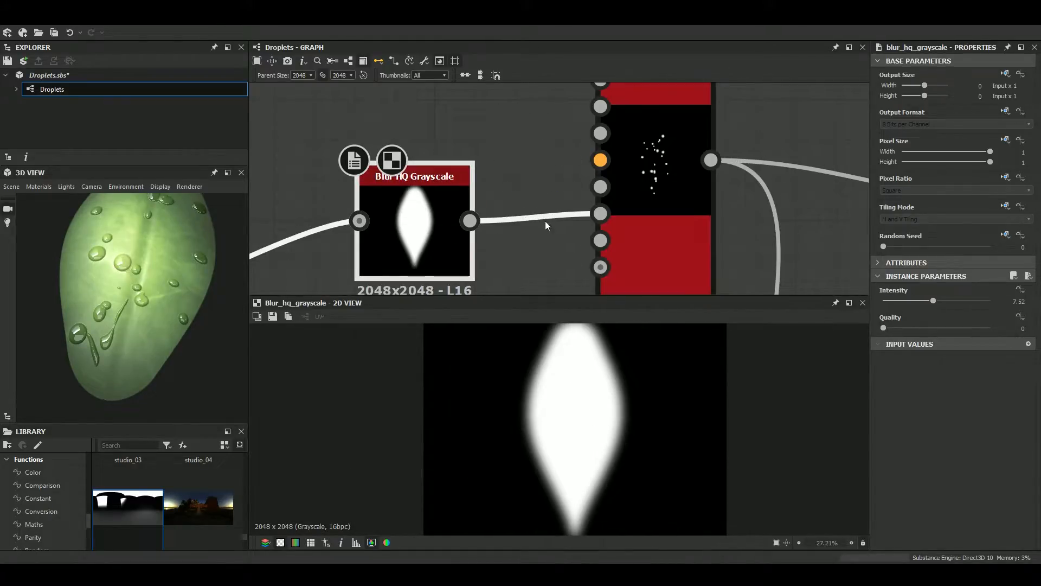
Compare the reference Tile Sampler's masked droplets up close with the droplets on the 3D leaf
left_click(660, 180)
double_click(659, 179)
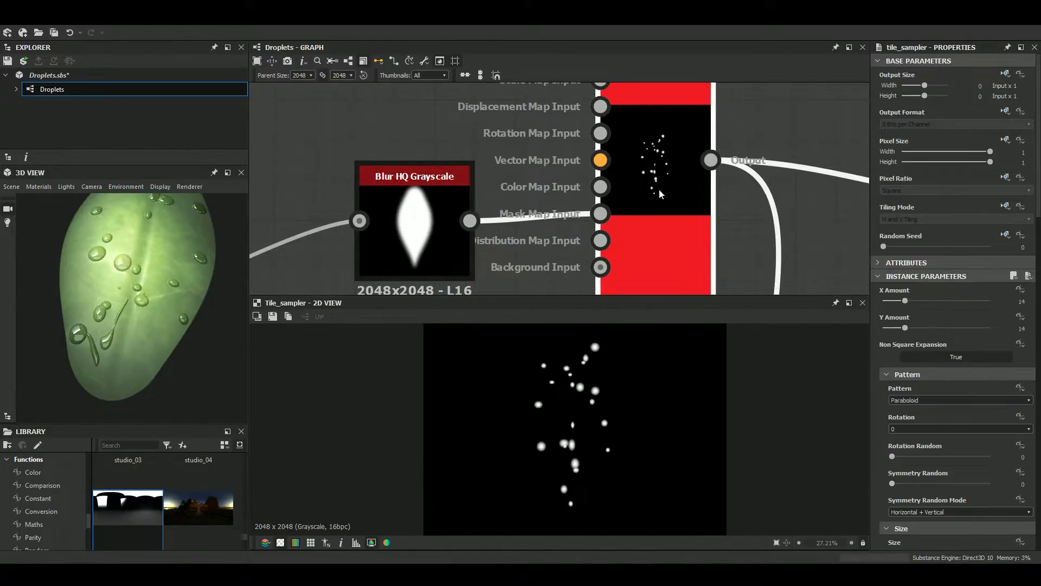
scroll(577, 405, "up", 3)
scroll(585, 368, "up", 2)
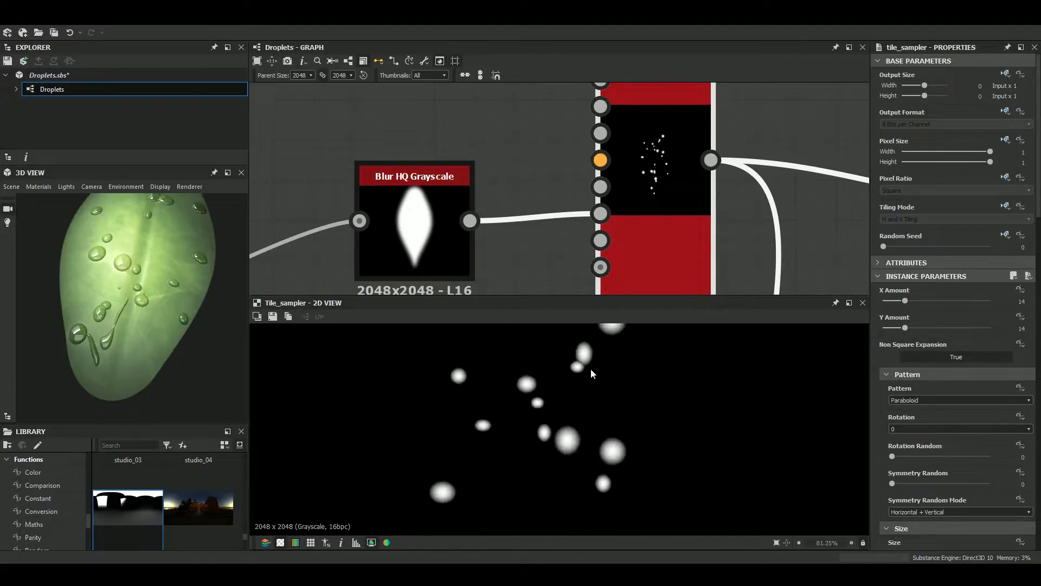
middle_click_drag(568, 442, 592, 364)
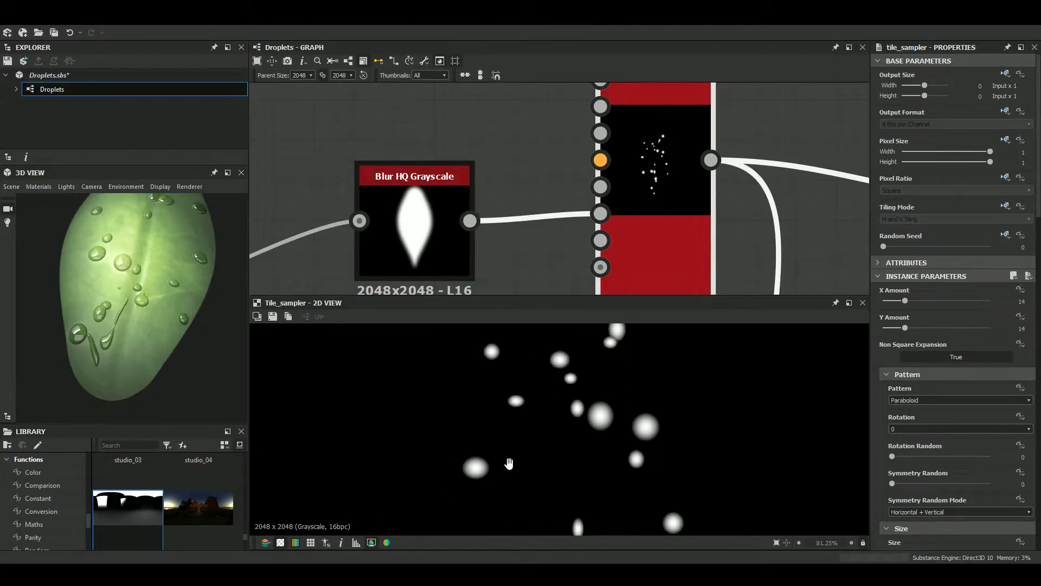
middle_click_drag(508, 463, 527, 430)
left_click_drag(194, 301, 162, 323)
Dock the reference Blur HQ Grayscale back onto the Tile Sampler's mask map input
left_click(451, 231)
left_click_drag(451, 231, 631, 233)
scroll(612, 218, "down", 2)
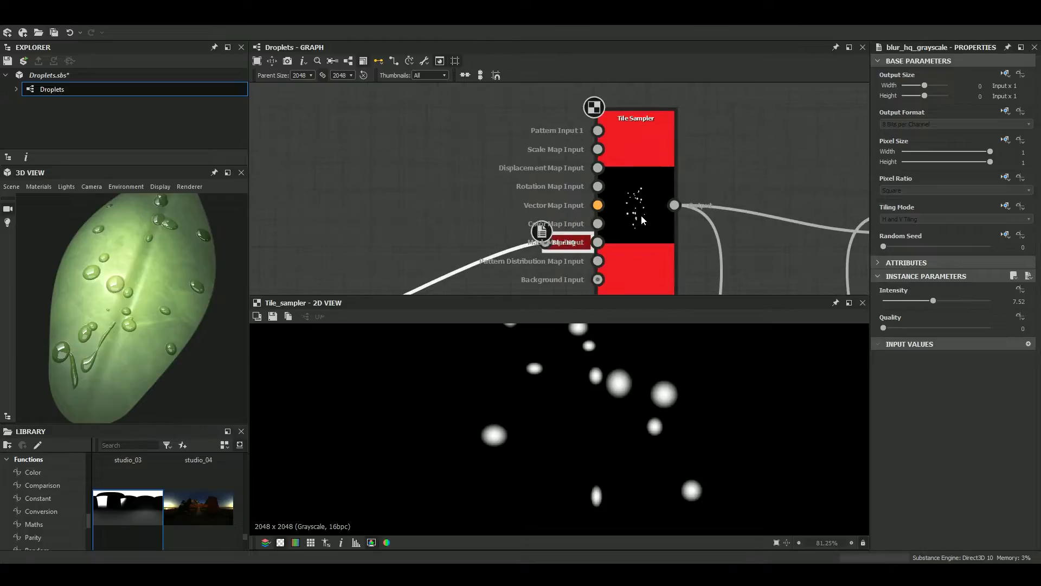
Add a Tile Sampler node in the empty graph area beside the rebuilt leaf shape nodes
scroll(644, 210, "down", 6)
middle_click_drag(644, 210, 688, 32)
scroll(645, 141, "down", 3)
middle_click_drag(657, 154, 600, 65)
middle_click_drag(692, 68, 667, 44)
scroll(611, 221, "up", 4)
middle_click_drag(547, 285, 597, 165)
scroll(596, 182, "down", 1)
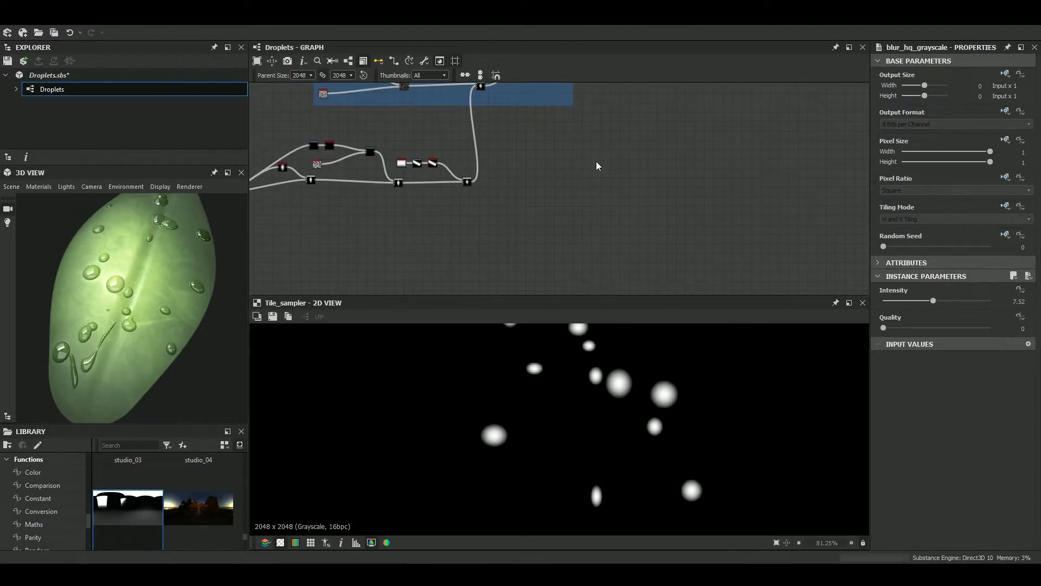
key("space")
type("tile s")
key("Return")
scroll(597, 164, "up", 5)
left_click_drag(276, 223, 567, 180)
scroll(596, 174, "up", 2)
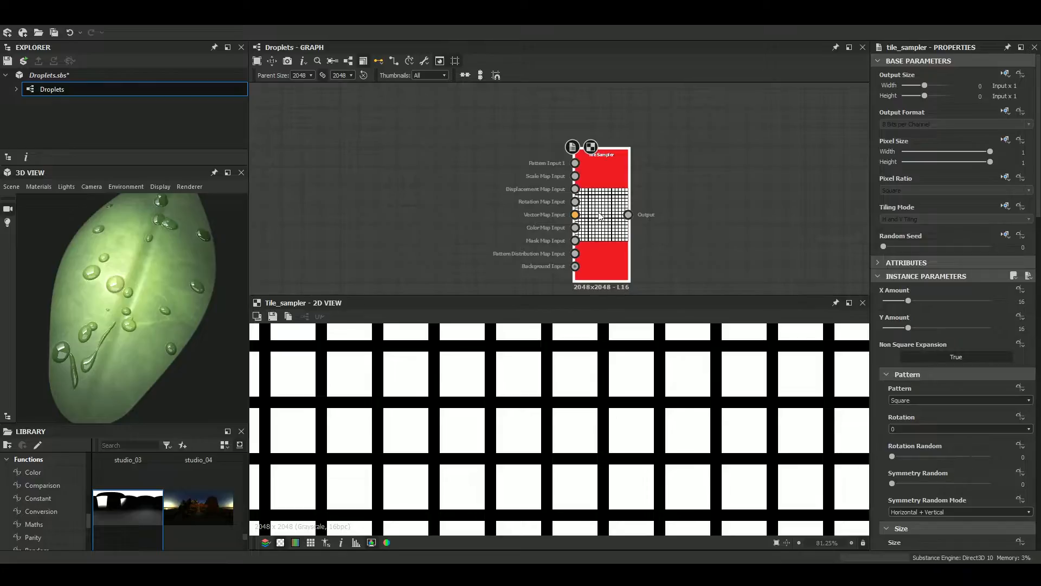
scroll(599, 216, "down", 3)
left_click_drag(600, 216, 635, 152)
Add a Blur HQ Grayscale node between the rebuilt leaf shape nodes and the new Tile Sampler
scroll(606, 157, "up", 1)
key("space")
type("blur")
key("Down")
key("Down")
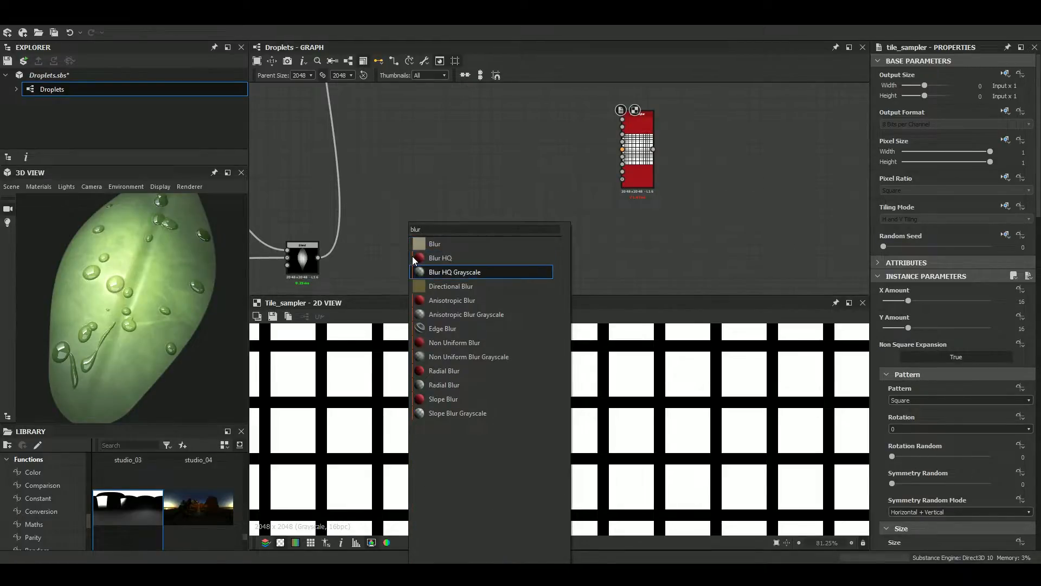
key("Return")
Connect the rebuilt leaf shape into the Blur HQ Grayscale and its output into the new Tile Sampler's mask map input
middle_click_drag(408, 254, 764, 143)
scroll(488, 179, "up", 3)
left_click(474, 169)
scroll(665, 208, "down", 5)
middle_click_drag(853, 191, 232, 275)
scroll(594, 204, "up", 3)
left_click(627, 219)
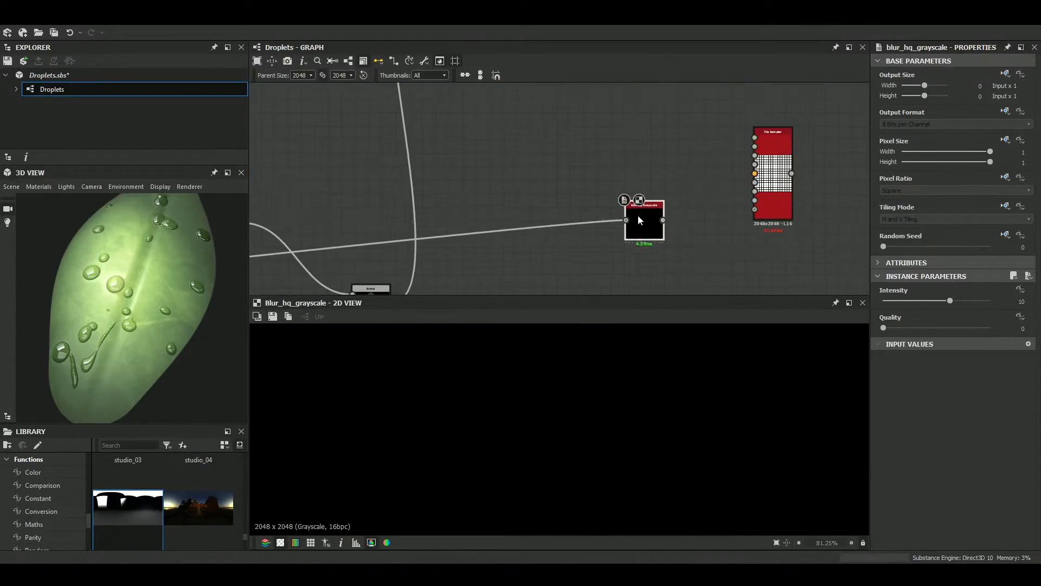
left_click_drag(736, 202, 733, 232)
scroll(670, 235, "up", 5)
scroll(596, 225, "down", 3)
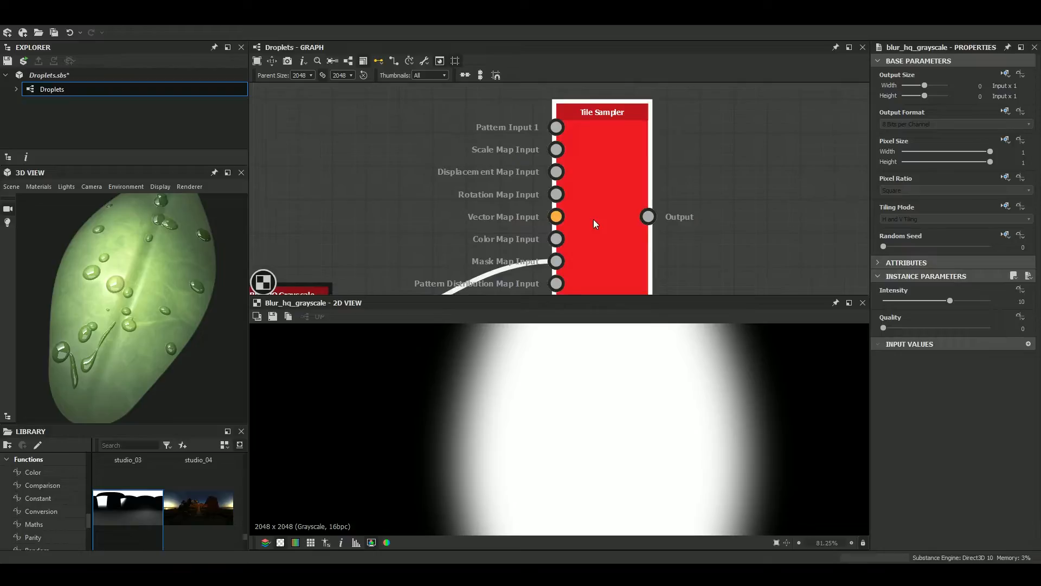
Set the new Tile Sampler's pattern to Paraboloid with an X and Y amount of 14
left_click(929, 401)
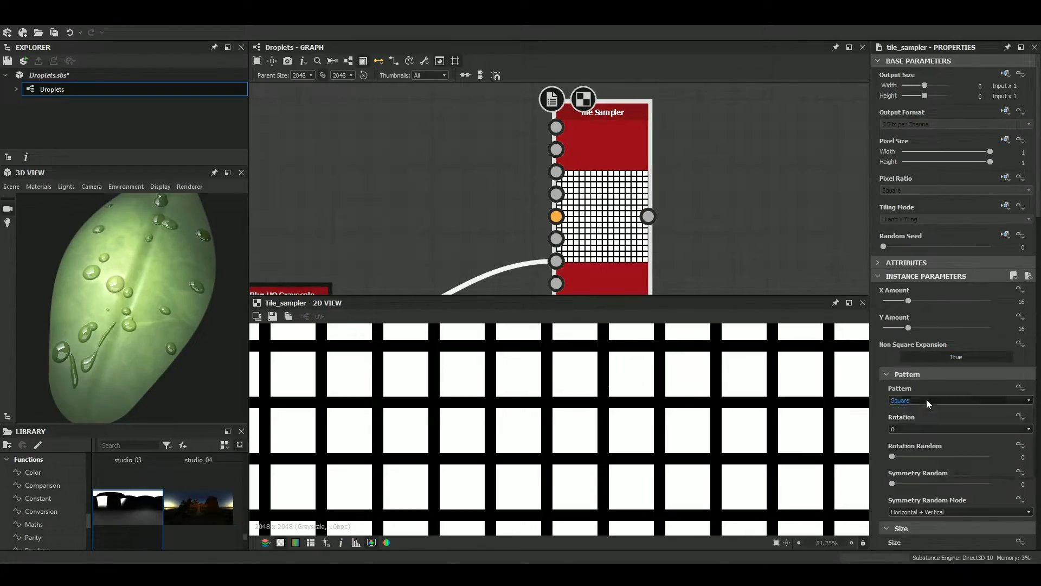
left_click(925, 430)
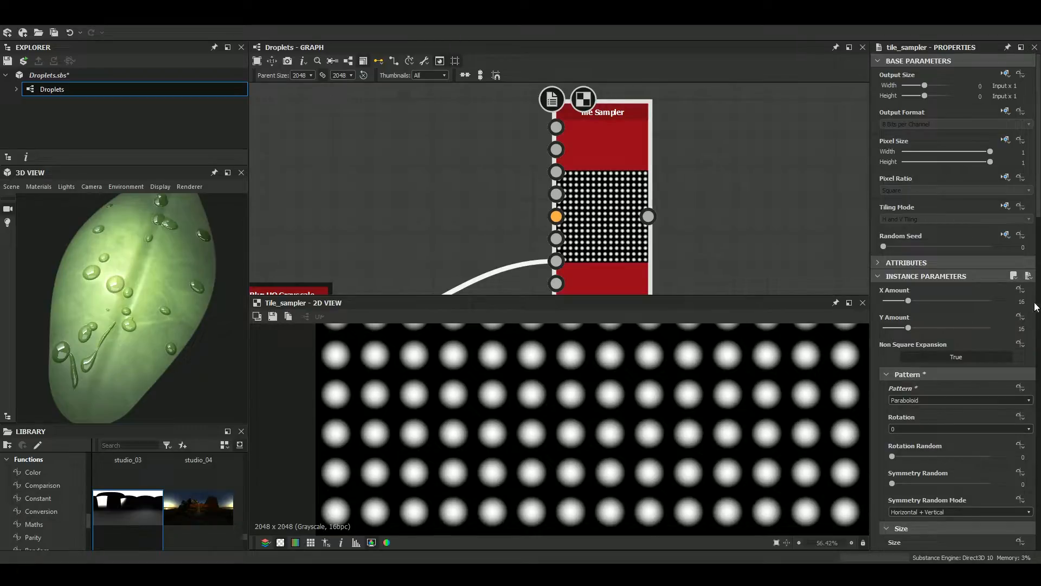
left_click(1015, 302)
key("Tab")
type("14")
key("Return")
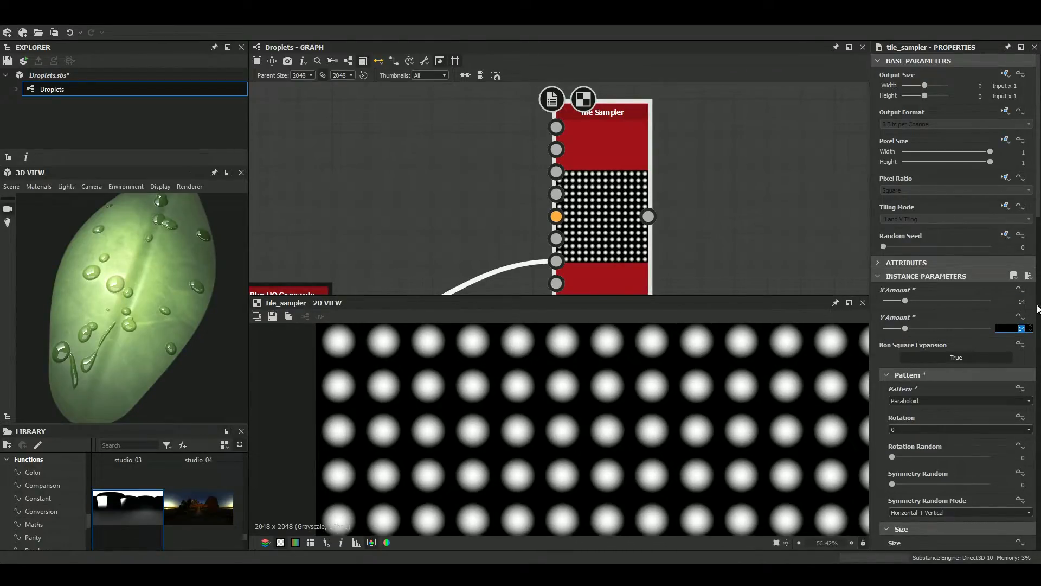
scroll(688, 423, "down", 3)
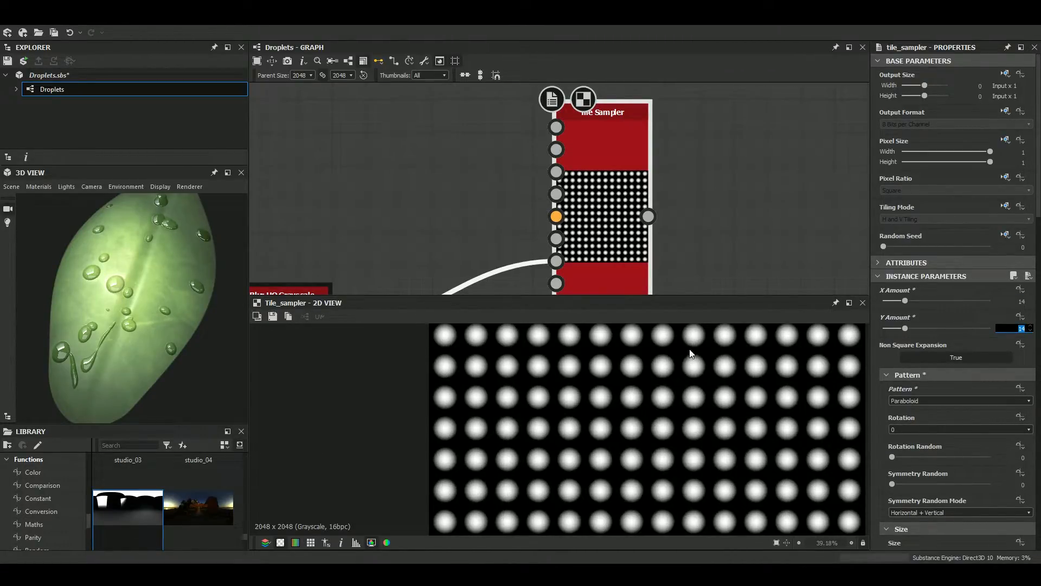
Set the Tile Sampler's Scale to 0.4 and Scale Random to 0.52
scroll(923, 427, "down", 5)
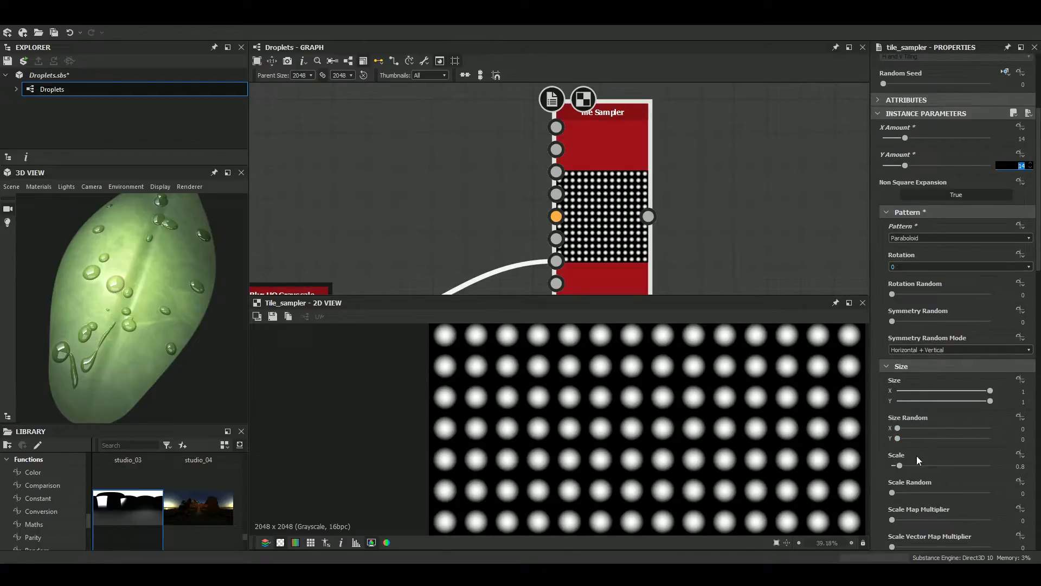
left_click(1020, 466)
key("Tab")
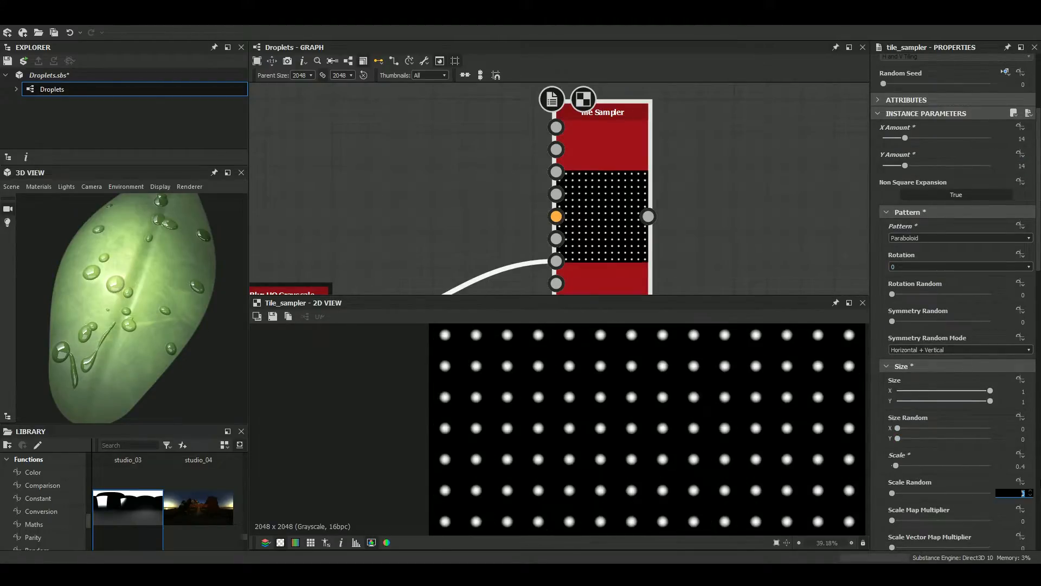
left_click(942, 493)
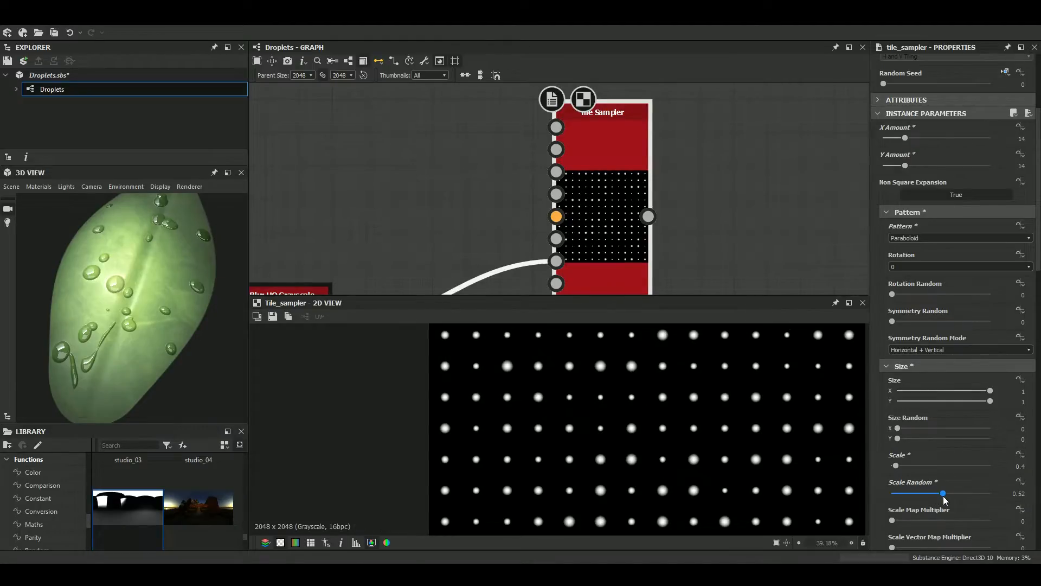
Set the Tile Sampler's Offset to 0.62 and raise its Position Random slightly above 0.1
scroll(912, 534, "down", 3)
scroll(924, 412, "down", 2)
left_click(1018, 356)
type(".1")
key("Return")
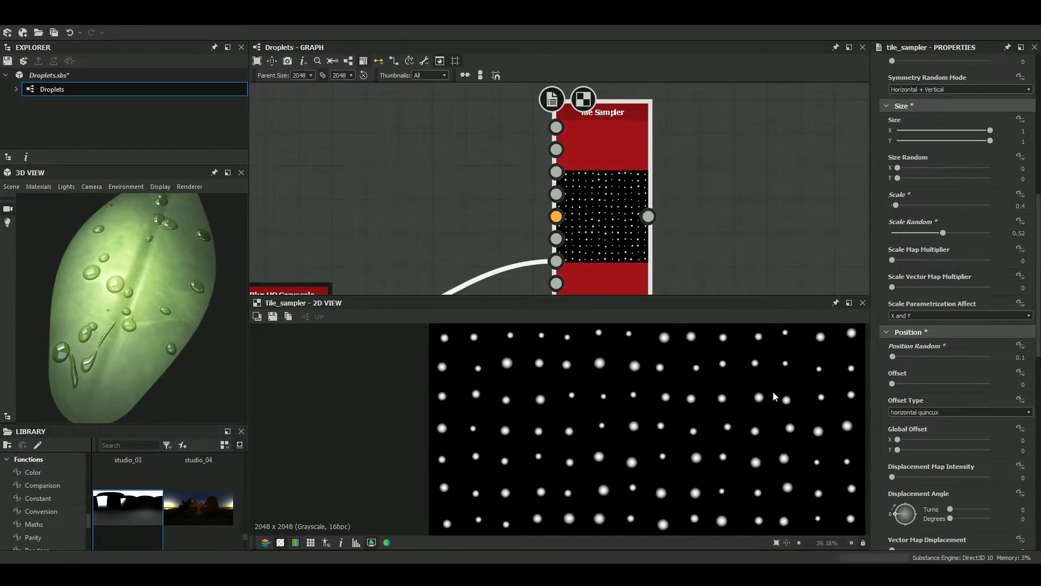
scroll(853, 418, "up", 4)
left_click_drag(892, 384, 942, 381)
left_click_drag(892, 358, 897, 359)
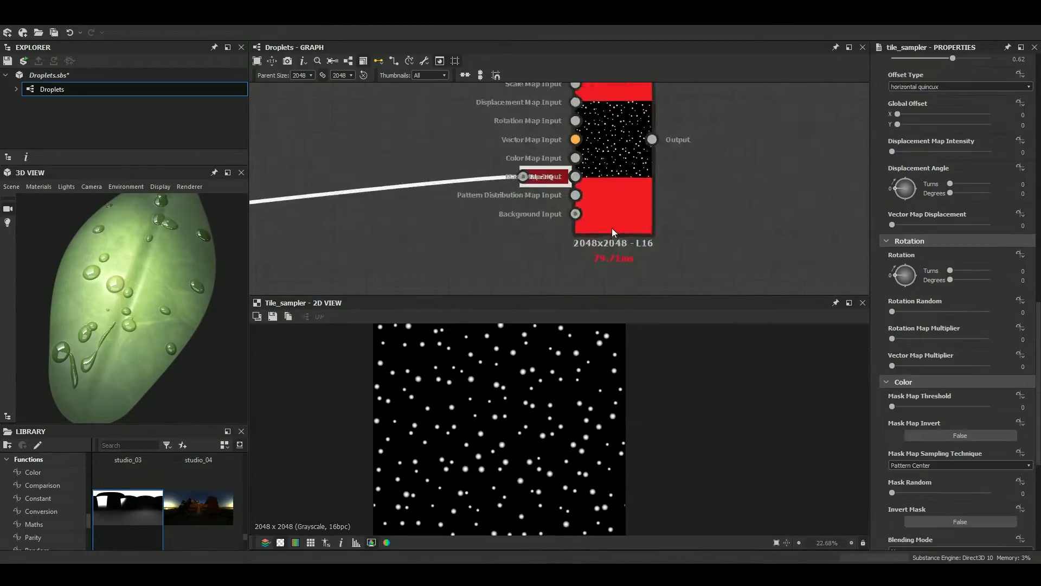
Limit the droplets to the leaf shape by setting the Tile Sampler's Mask Map Threshold to 0.45
scroll(612, 227, "up", 2)
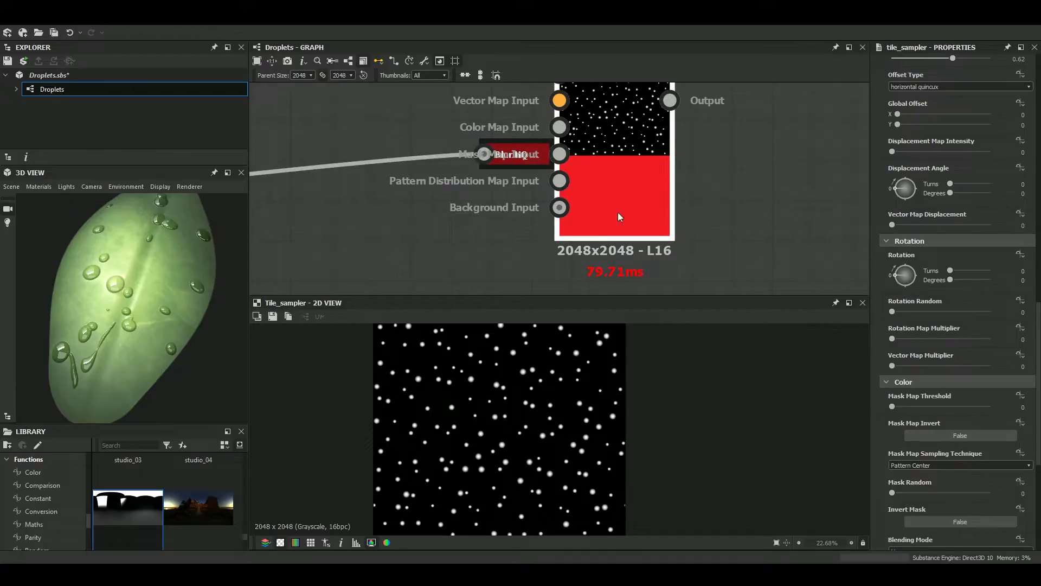
scroll(994, 396, "down", 3)
scroll(952, 293, "up", 1)
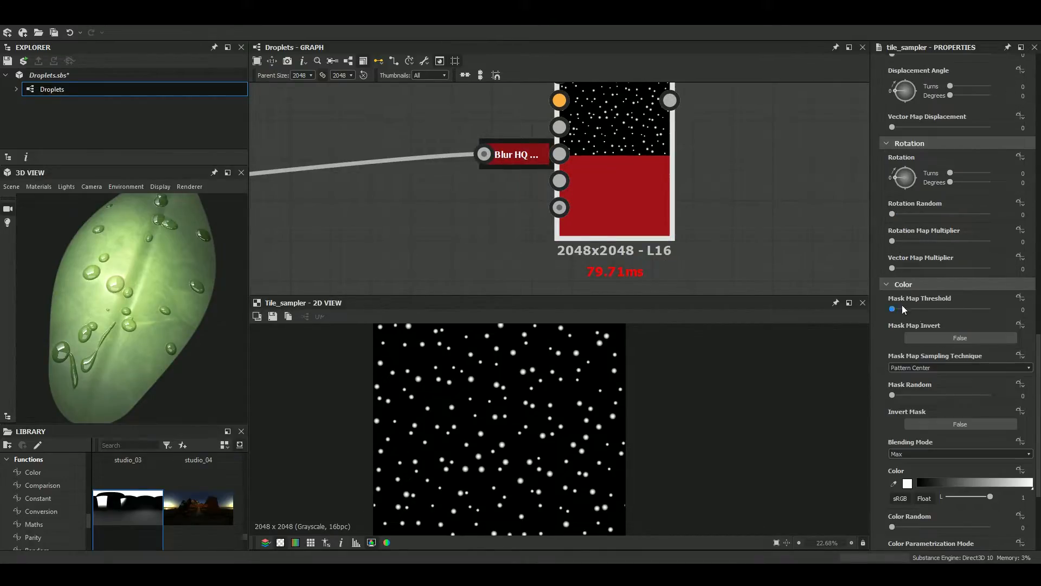
left_click_drag(904, 310, 936, 310)
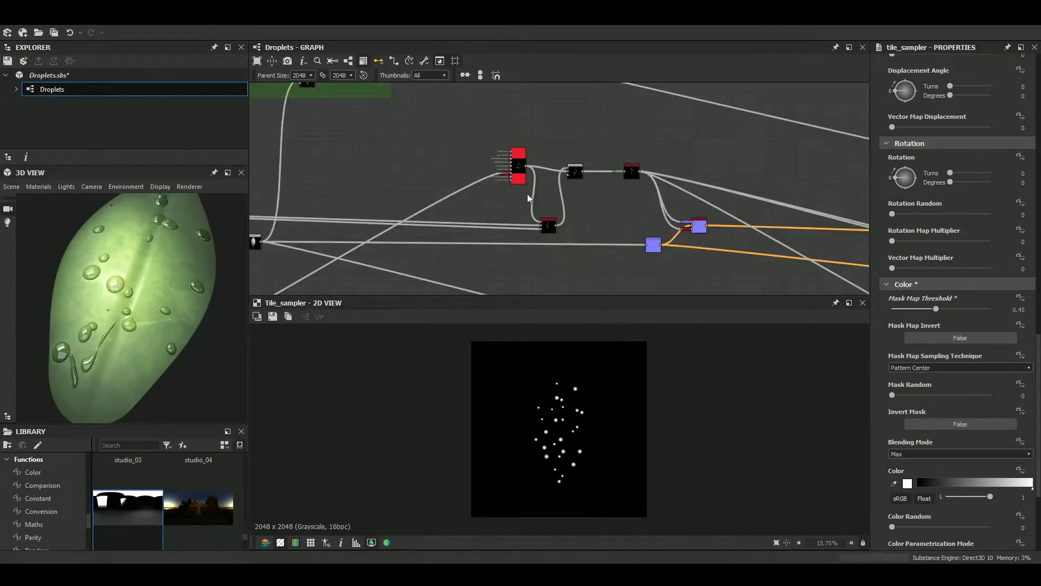
Preview the reference Non Uniform Directional Warp and Blend outputs, comparing the blended water trails with the drips on the 3D leaf
scroll(590, 256, "up", 4)
left_click(538, 251)
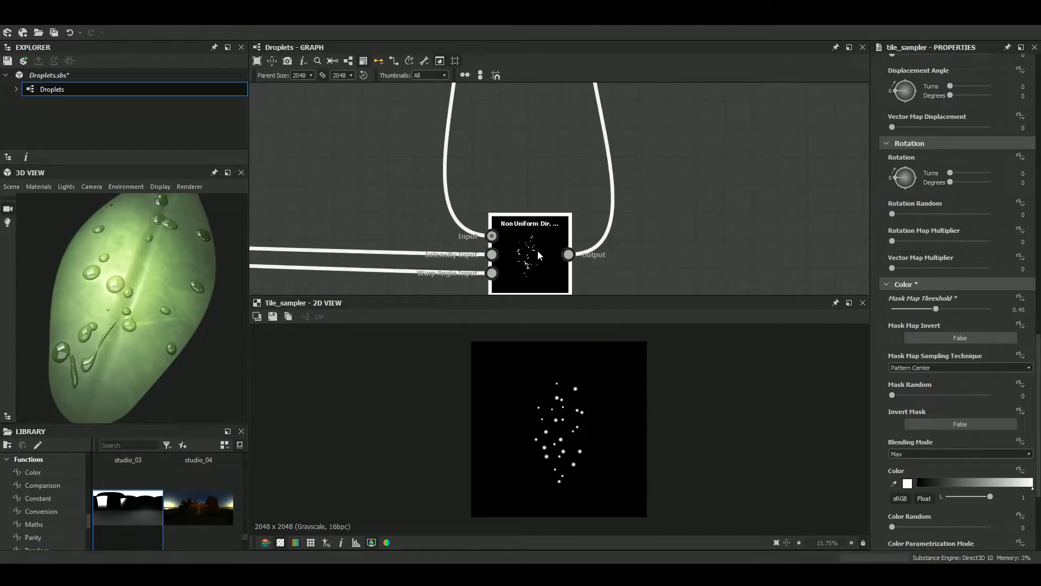
scroll(538, 249, "down", 4)
scroll(499, 190, "up", 3)
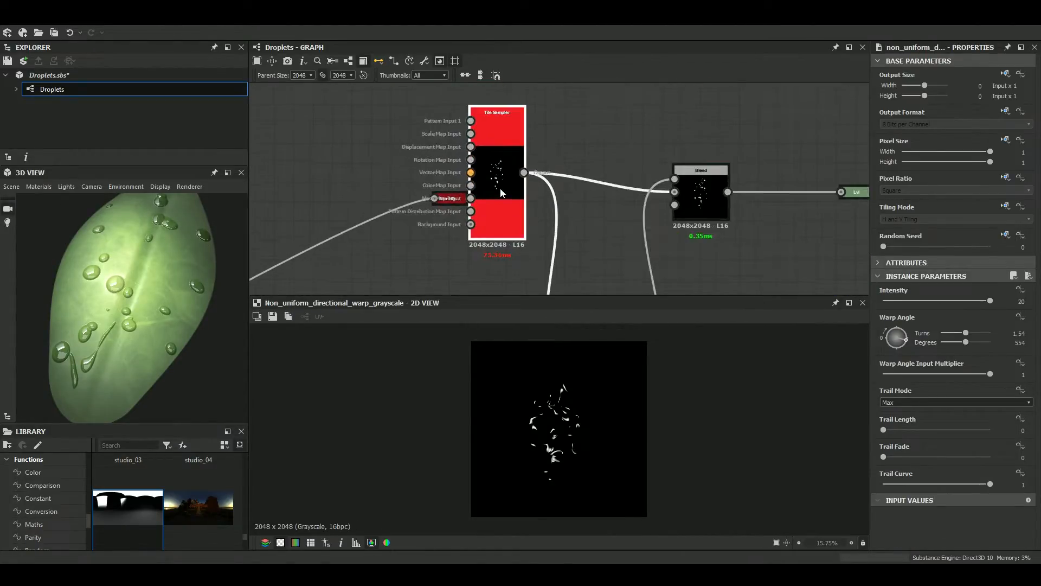
double_click(688, 199)
scroll(545, 413, "up", 6)
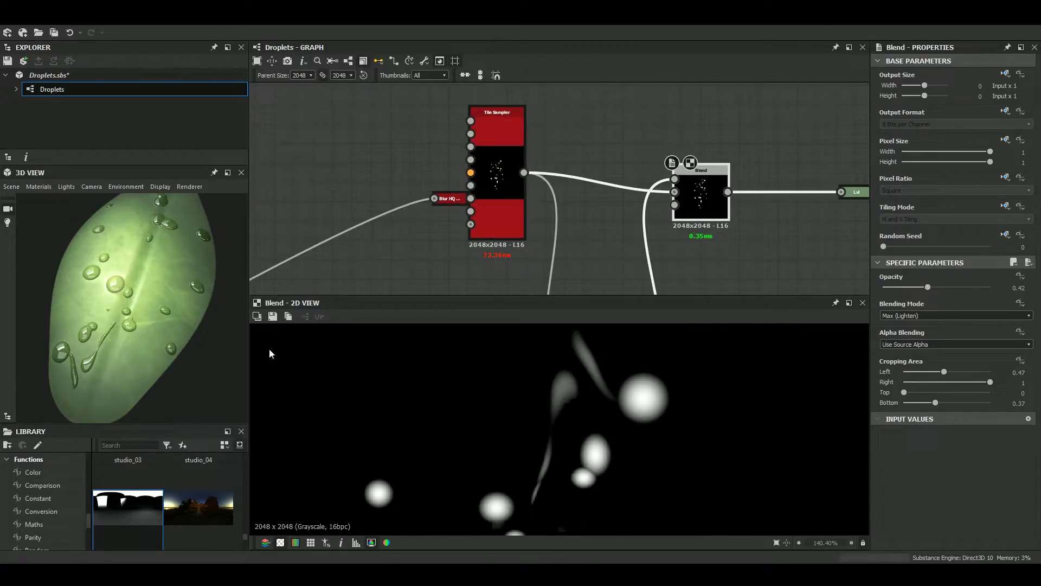
scroll(89, 343, "up", 3)
scroll(118, 331, "up", 2)
left_click_drag(119, 331, 177, 264)
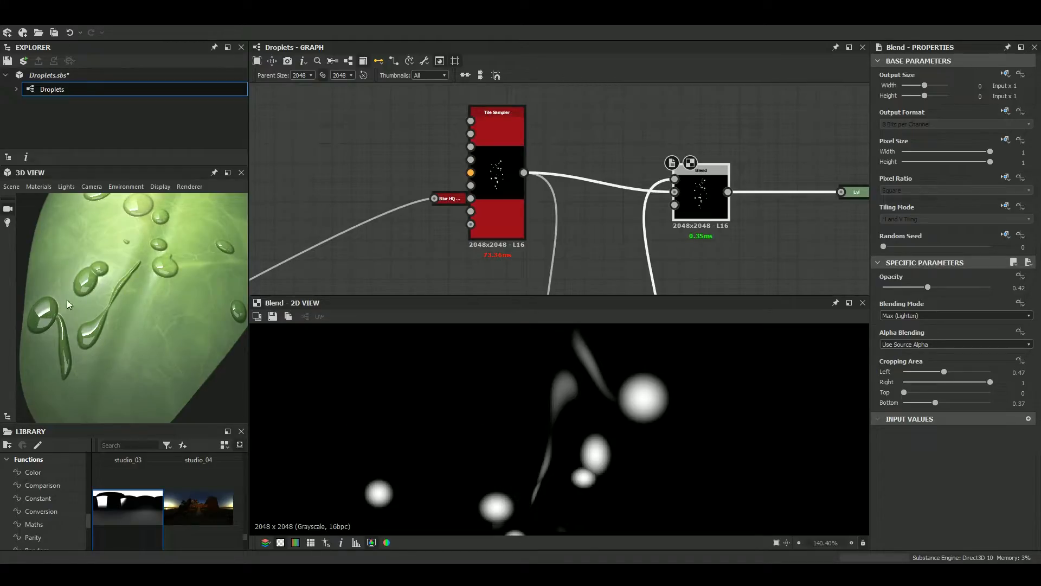
mouse_move(141, 310)
left_mouse_down()
mouse_move(131, 327)
mouse_move(141, 307)
mouse_move(143, 317)
left_mouse_up()
Examine the reference Non Uniform Directional Warp's settings and trace its three inputs back to the Tile Sampler and Perlin noise
scroll(649, 204, "down", 4)
middle_click_drag(649, 204, 508, 161)
scroll(666, 207, "up", 8)
left_click(666, 207)
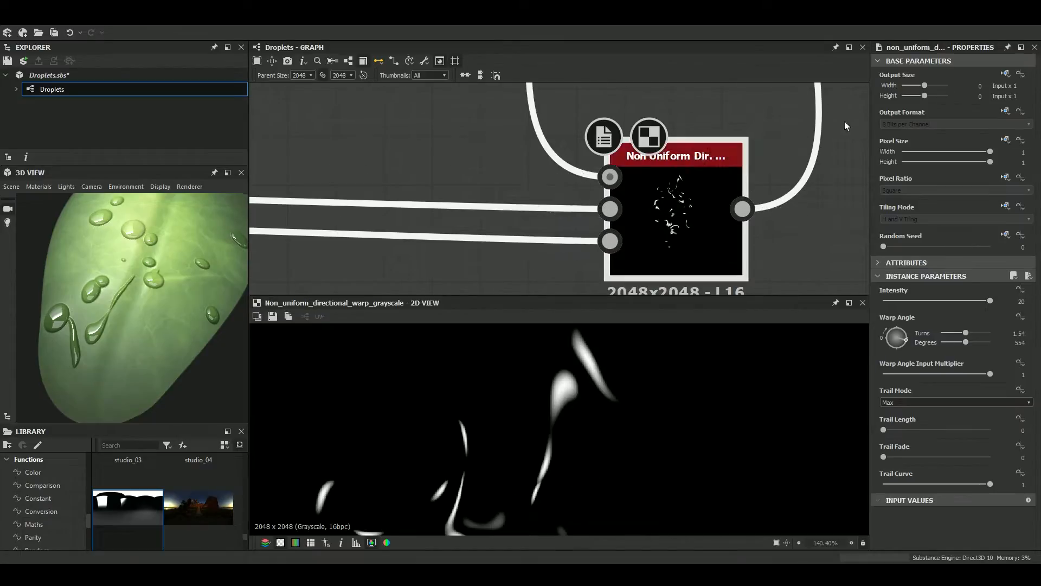
scroll(585, 425, "down", 6)
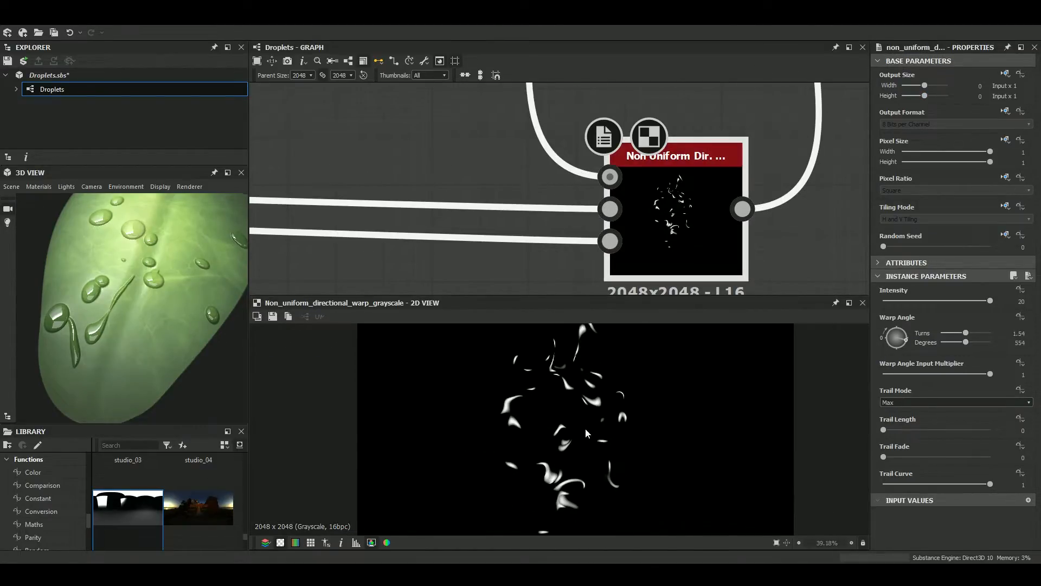
left_click(610, 176)
scroll(610, 391, "up", 2)
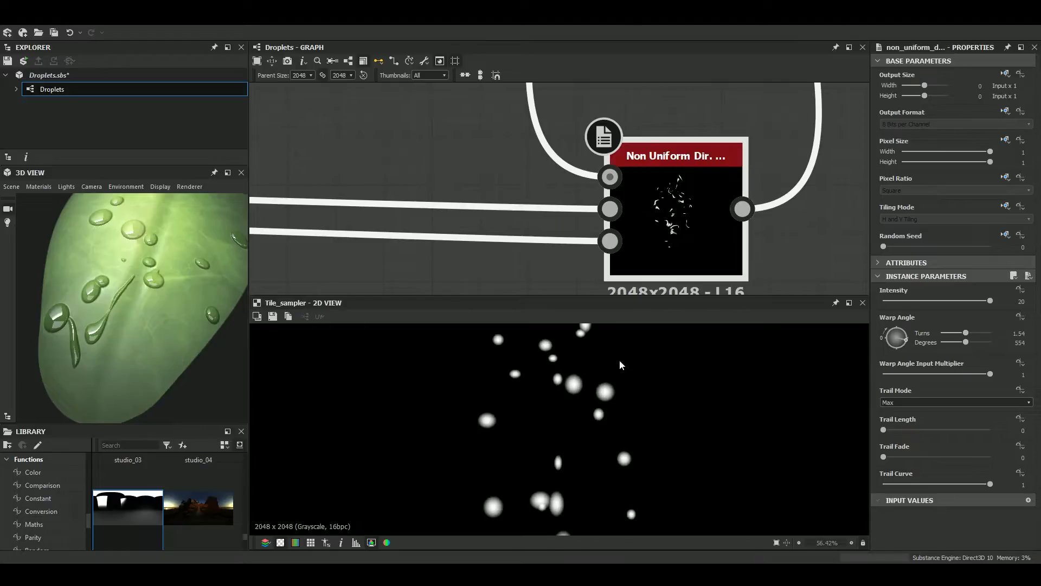
left_click(610, 209)
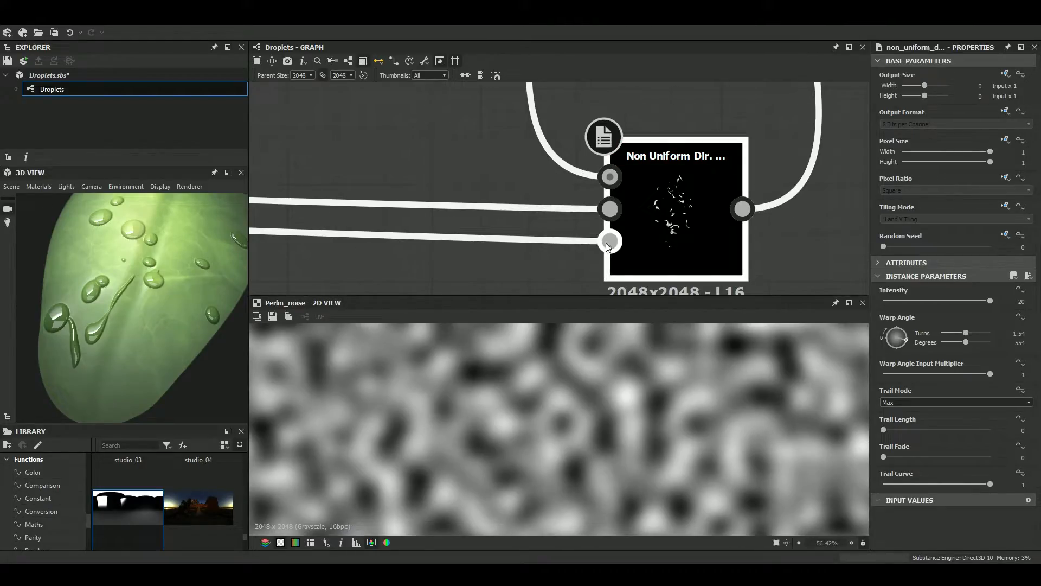
scroll(503, 254, "down", 3)
scroll(503, 253, "down", 4)
middle_click_drag(457, 223, 785, 232)
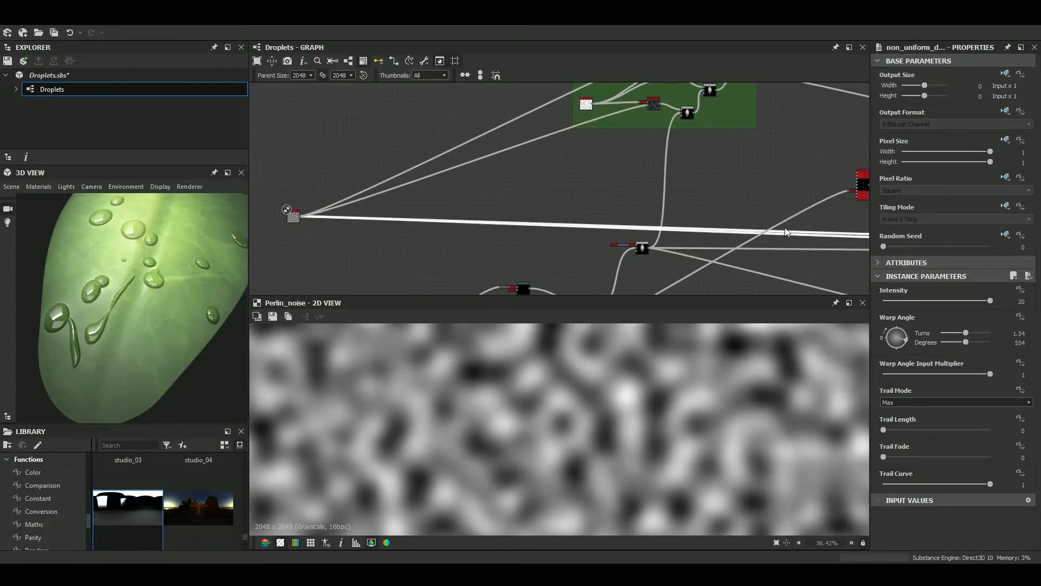
middle_click_drag(622, 158, 278, 102)
scroll(543, 171, "up", 5)
scroll(543, 171, "down", 2)
double_click(542, 172)
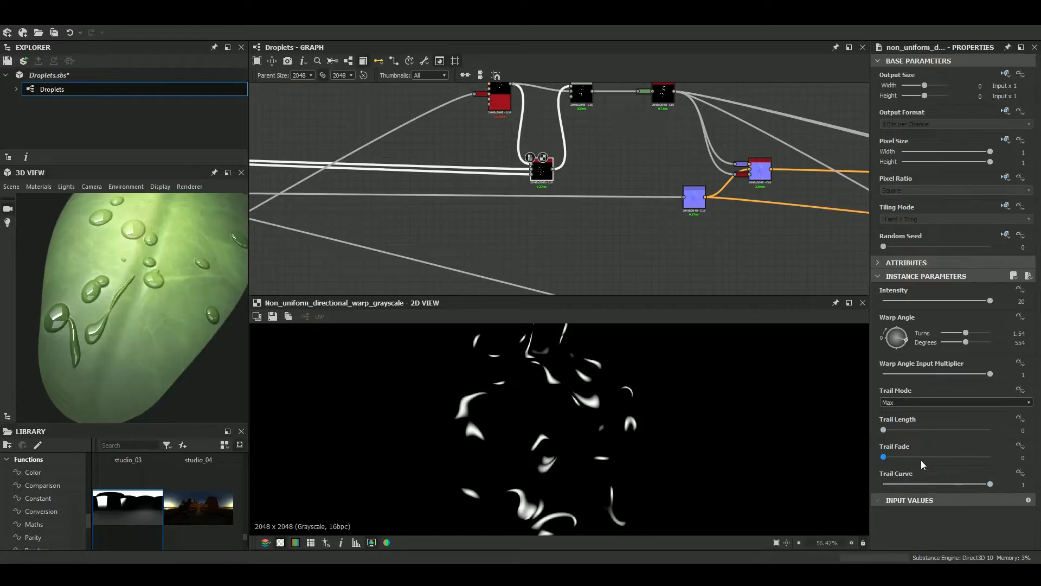
Add a Non Uniform Dir. Warp Grayscale node beside the rebuilt droplet Tile Sampler
scroll(647, 221, "down", 3)
middle_click_drag(607, 255, 601, 151)
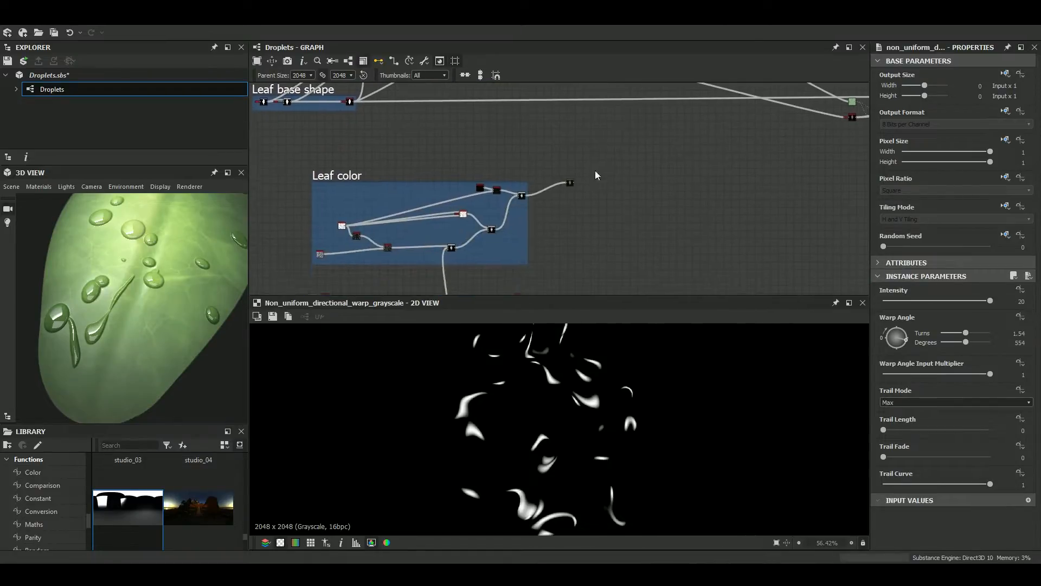
scroll(578, 200, "up", 5)
scroll(594, 170, "down", 4)
middle_click_drag(563, 274, 564, 173)
scroll(534, 217, "up", 4)
middle_click_drag(542, 224, 469, 228)
key("space")
type("non")
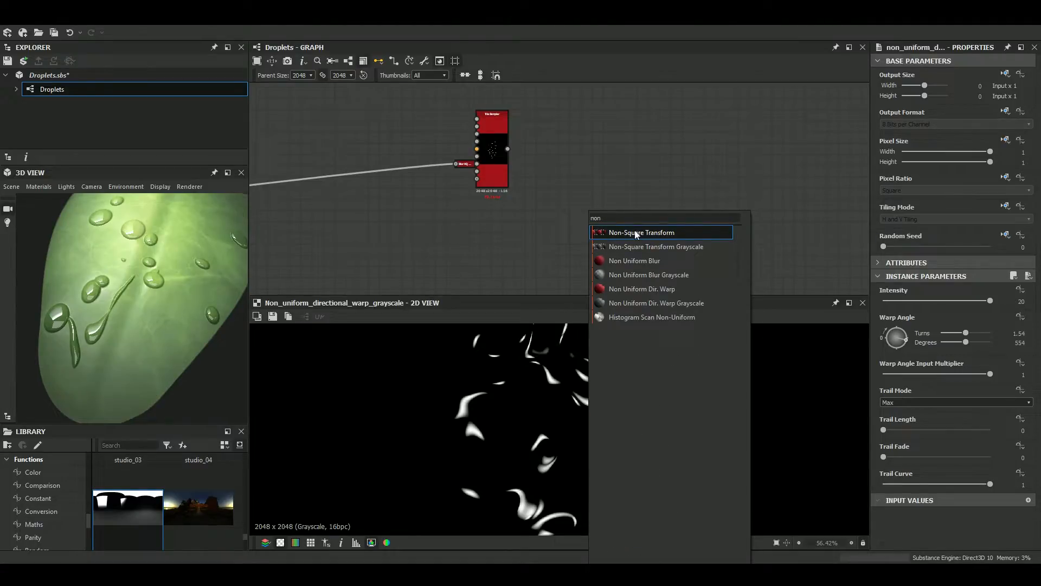
left_click(651, 303)
Connect the rebuilt Tile Sampler's output to the main input of the new Non Uniform Dir. Warp Grayscale
scroll(539, 180, "up", 3)
scroll(604, 203, "down", 3)
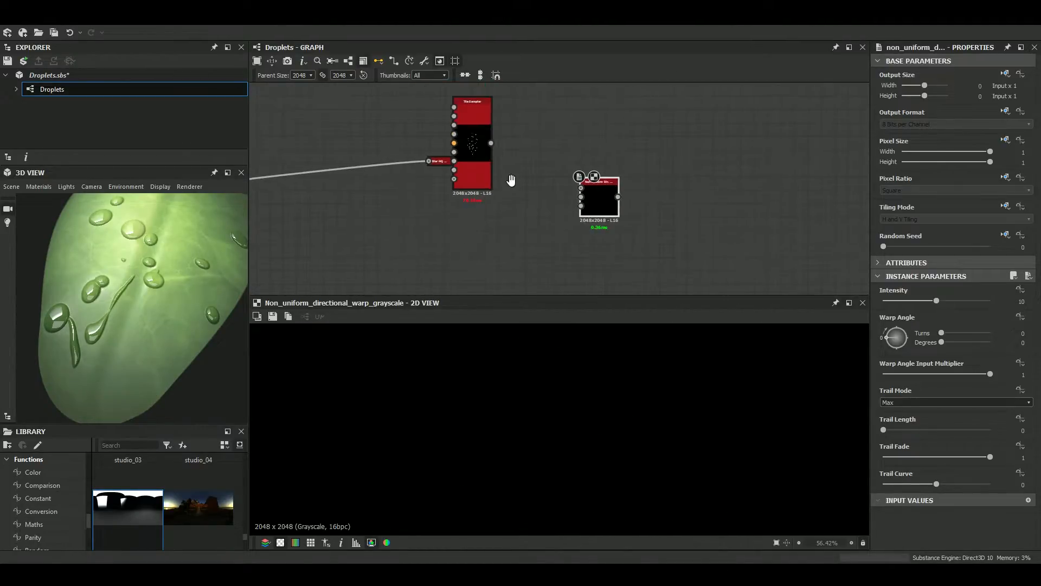
scroll(497, 127, "up", 2)
left_click_drag(492, 122, 648, 201)
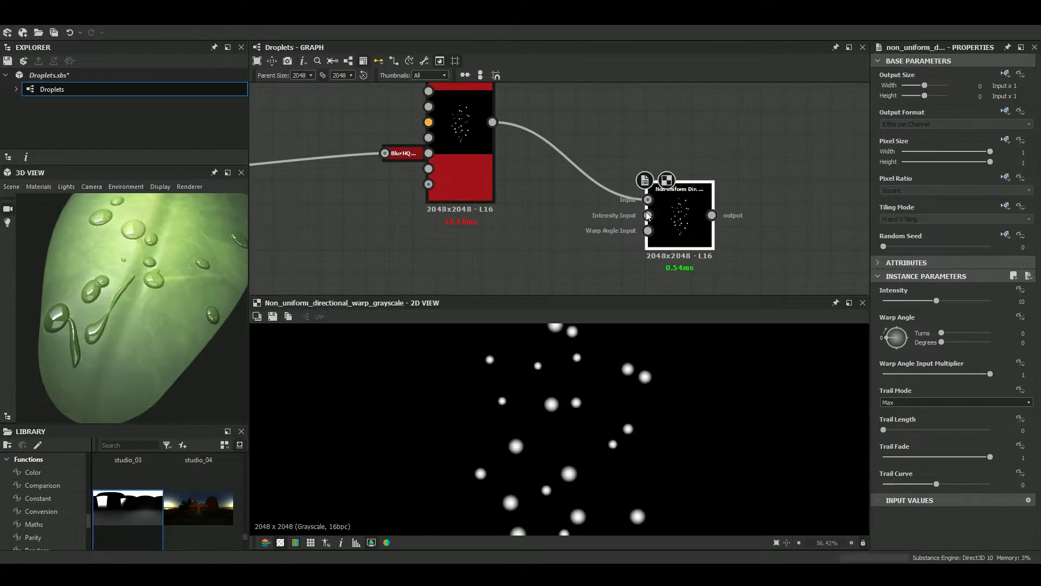
Connect the rebuilt graph's noise node to the new warp node's Intensity Input
scroll(650, 212, "down", 3)
middle_click_drag(649, 212, 796, 239)
middle_click_drag(415, 209, 529, 281)
scroll(539, 202, "up", 3)
scroll(540, 201, "up", 1)
scroll(572, 200, "down", 2)
scroll(529, 281, "down", 1)
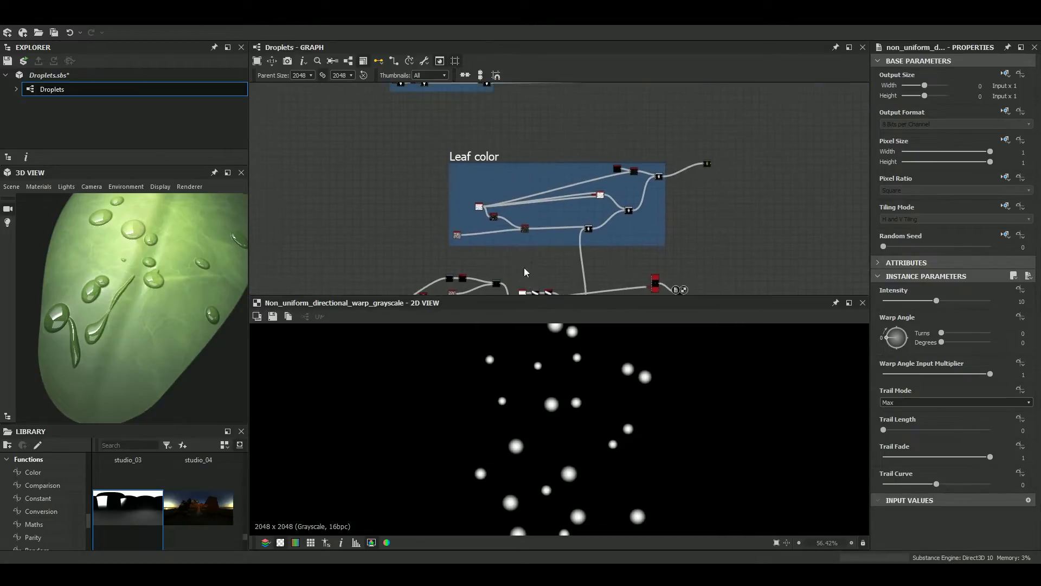
scroll(452, 233, "up", 8)
left_click_drag(513, 248, 609, 182)
scroll(622, 247, "down", 4)
scroll(434, 169, "down", 2)
scroll(510, 211, "up", 6)
scroll(589, 205, "up", 1)
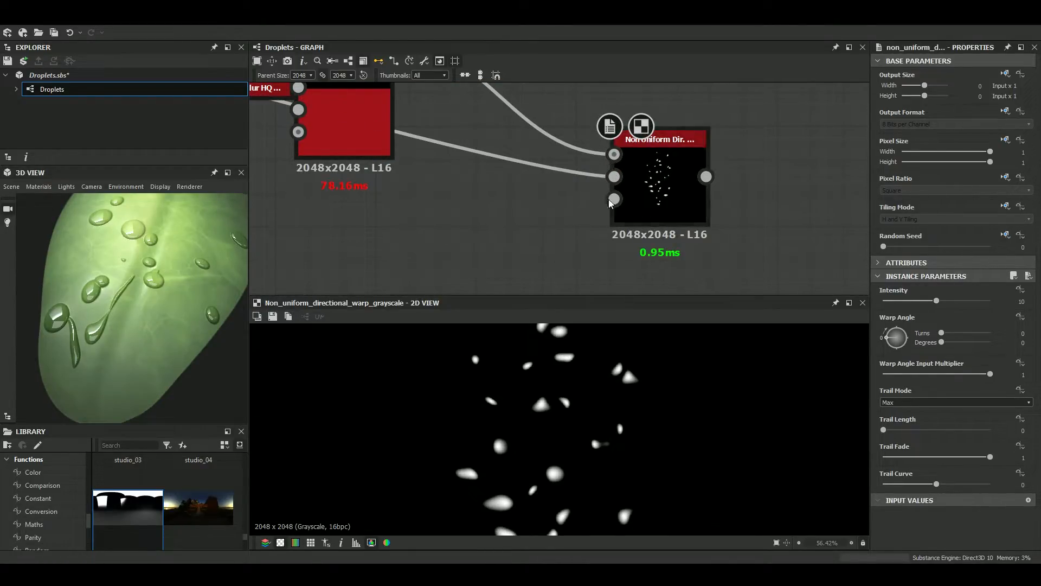
Connect the same noise to the new warp node's Warp Angle Input and select the warp node for editing
scroll(577, 162, "down", 5)
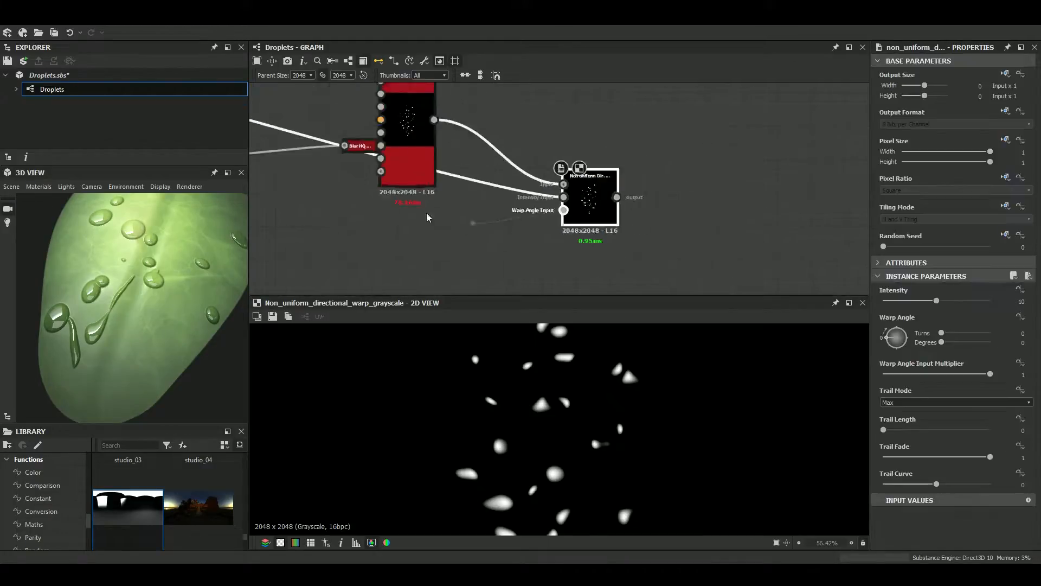
scroll(535, 209, "up", 1)
middle_click_drag(535, 209, 699, 283)
scroll(535, 212, "up", 2)
left_click(507, 166)
scroll(611, 233, "down", 5)
middle_click_drag(769, 277, 562, 220)
scroll(562, 220, "up", 9)
left_click(675, 228)
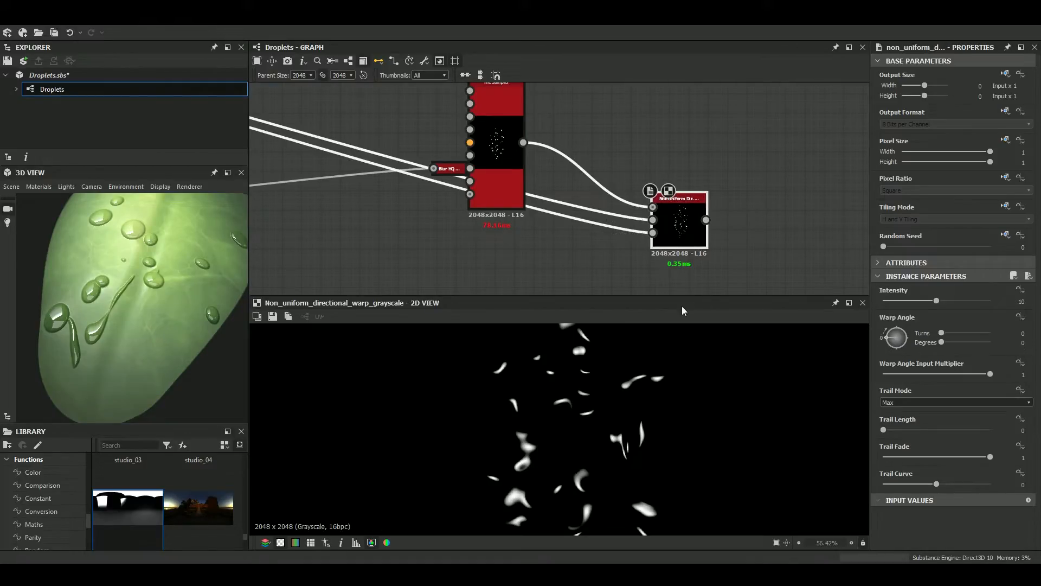
Set the new warp node's Intensity to 20 and Trail Fade to 0, checking the warped droplets up close
left_click(1019, 301)
type("20")
key("Return")
left_click_drag(942, 457, 795, 454)
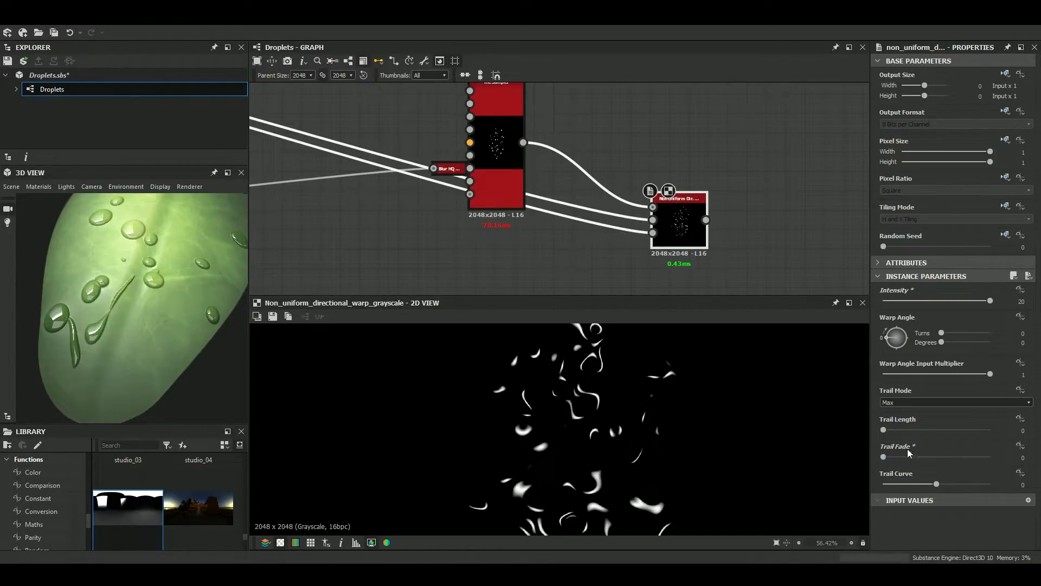
scroll(615, 455, "up", 5)
scroll(616, 454, "up", 1)
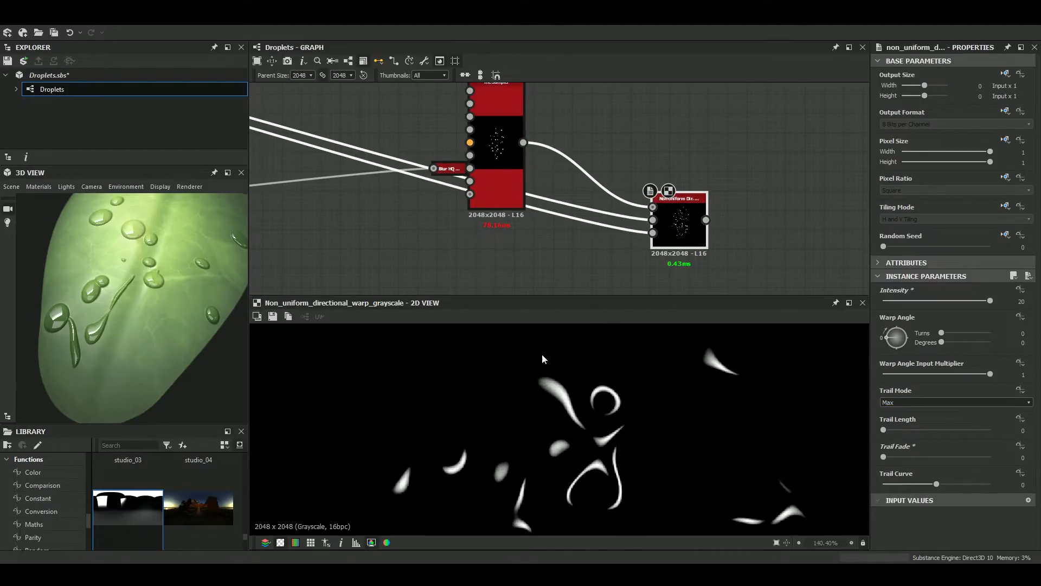
Add a Blend node after the new warp node and feed the warp's output into its Foreground and Background inputs
scroll(556, 394, "up", 3)
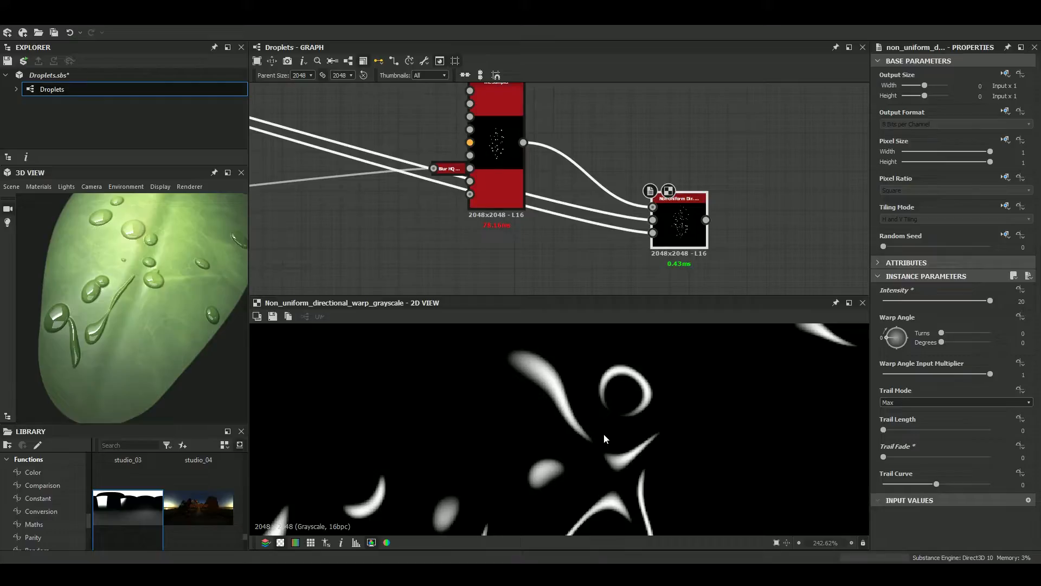
scroll(603, 434, "down", 5)
scroll(506, 243, "down", 6)
scroll(572, 216, "up", 3)
key("space")
left_click(600, 256)
left_click_drag(533, 275, 602, 228)
scroll(602, 223, "up", 2)
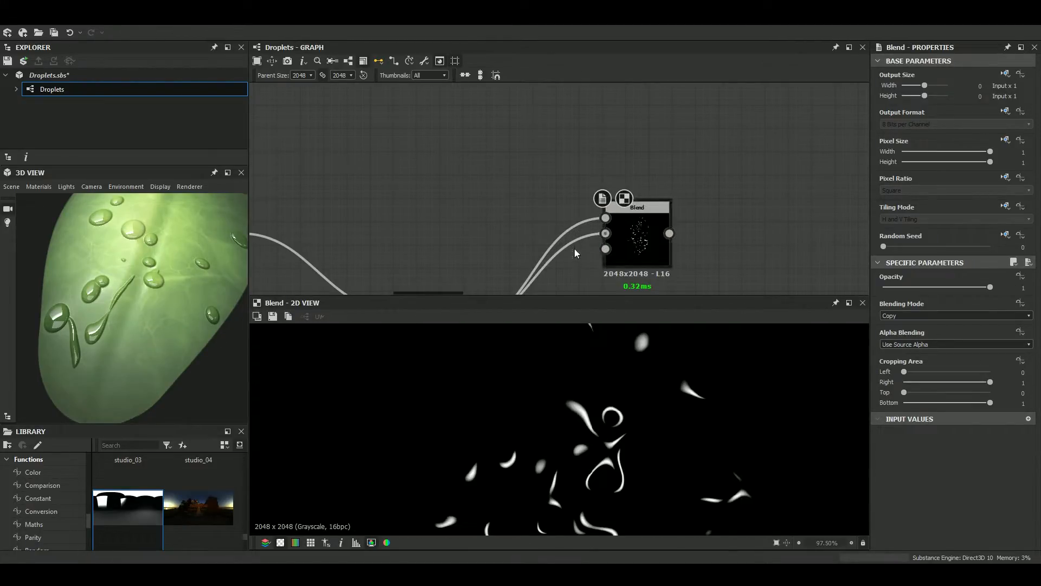
Connect the Tile Sampler's output to the Blend node's Background input and set the Blending Mode to Max (Lighten)
scroll(576, 233, "down", 2)
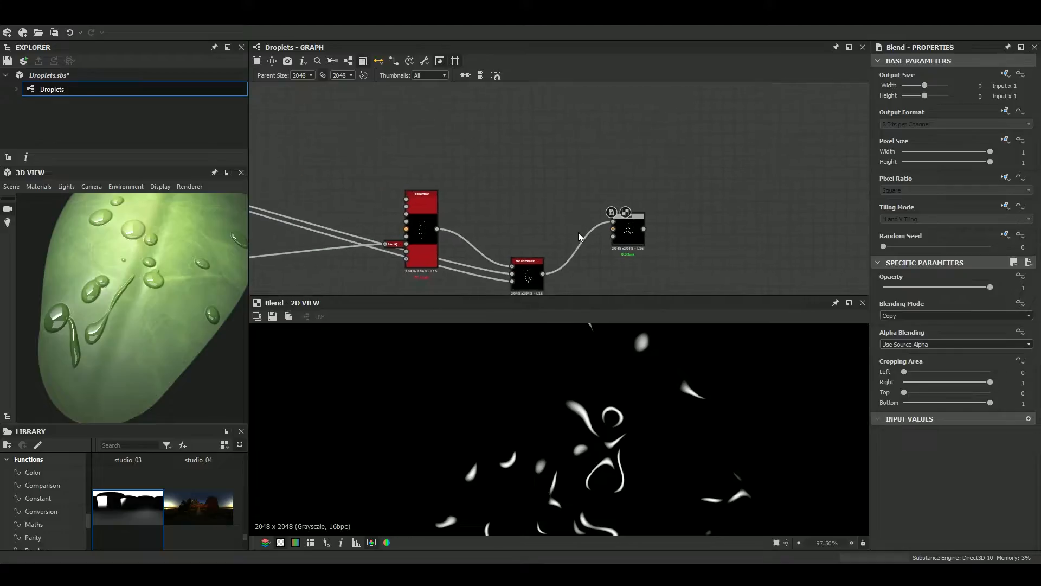
left_click_drag(443, 230, 613, 229)
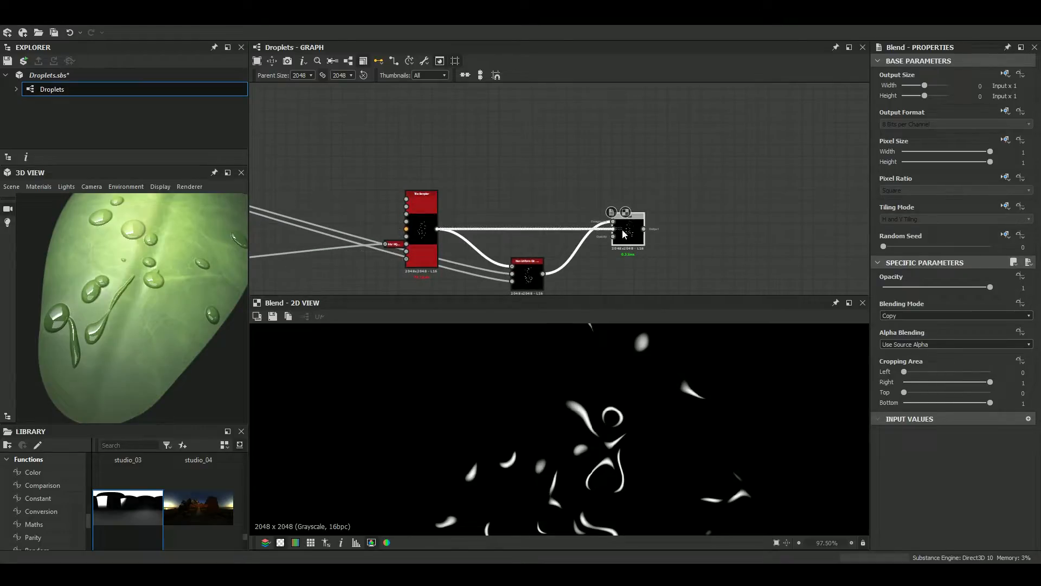
left_click(934, 317)
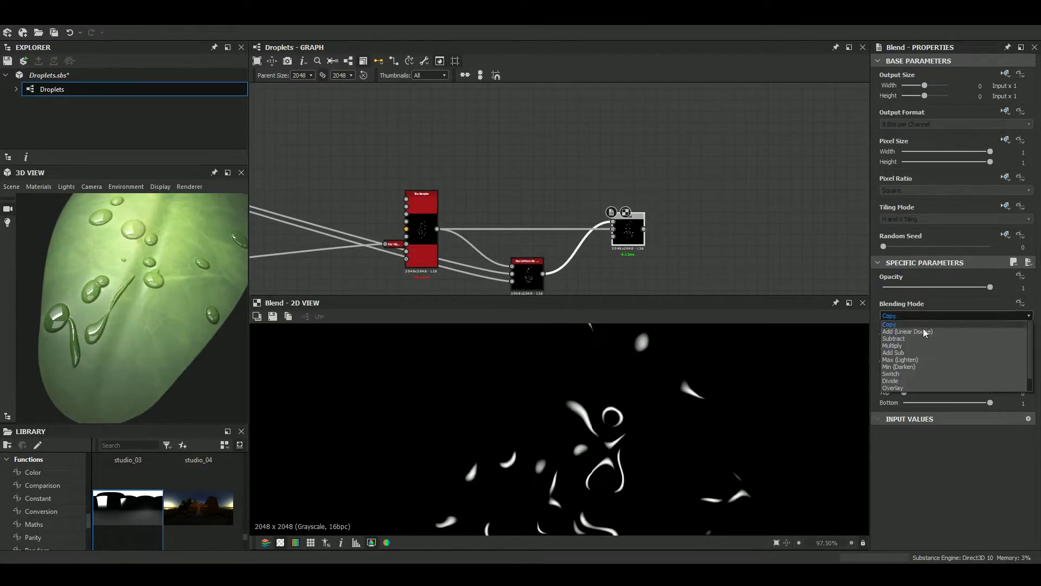
left_click(916, 359)
scroll(635, 434, "down", 4)
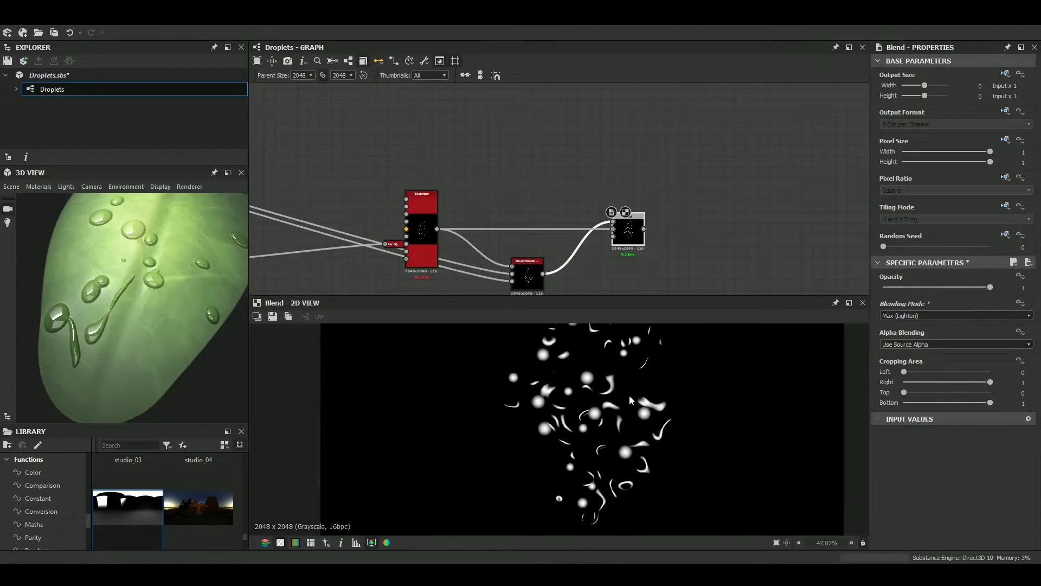
scroll(576, 416, "up", 6)
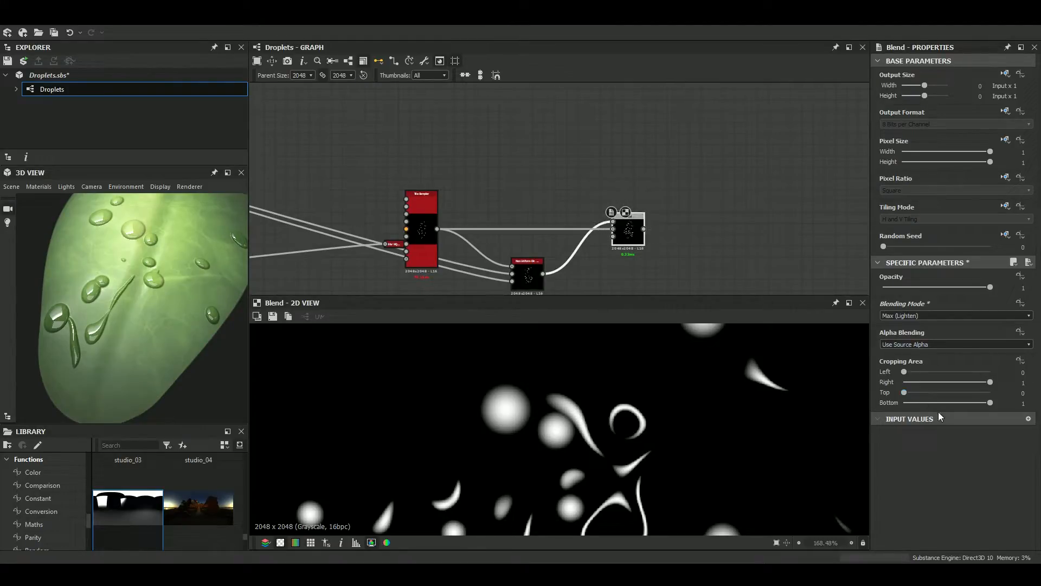
Crop the Blend node's foreground to one water trail by setting Cropping Area Bottom to 0.35 and Right to 0.54
left_click_drag(988, 403, 934, 407)
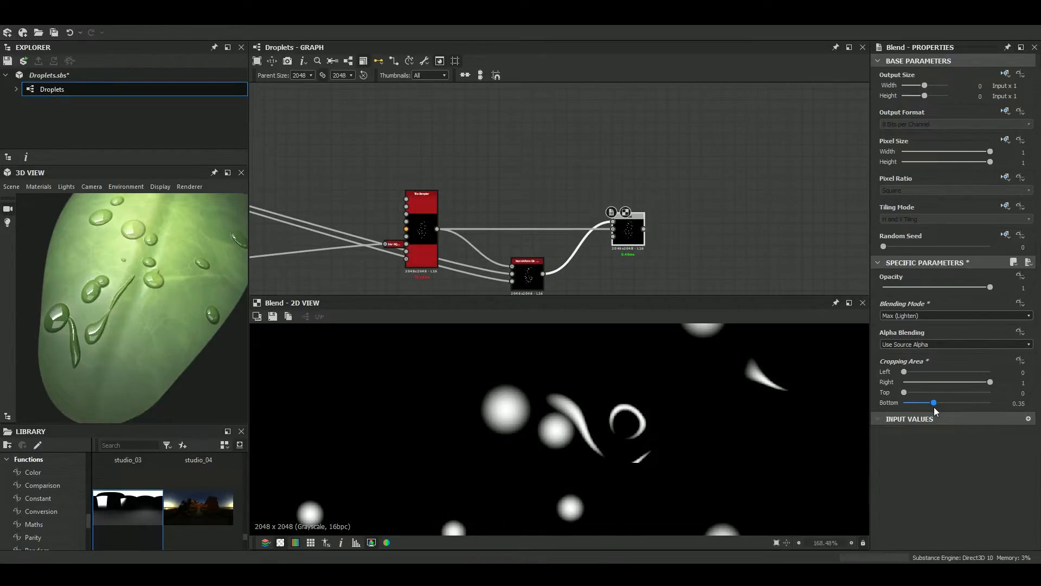
left_click_drag(990, 382, 953, 392)
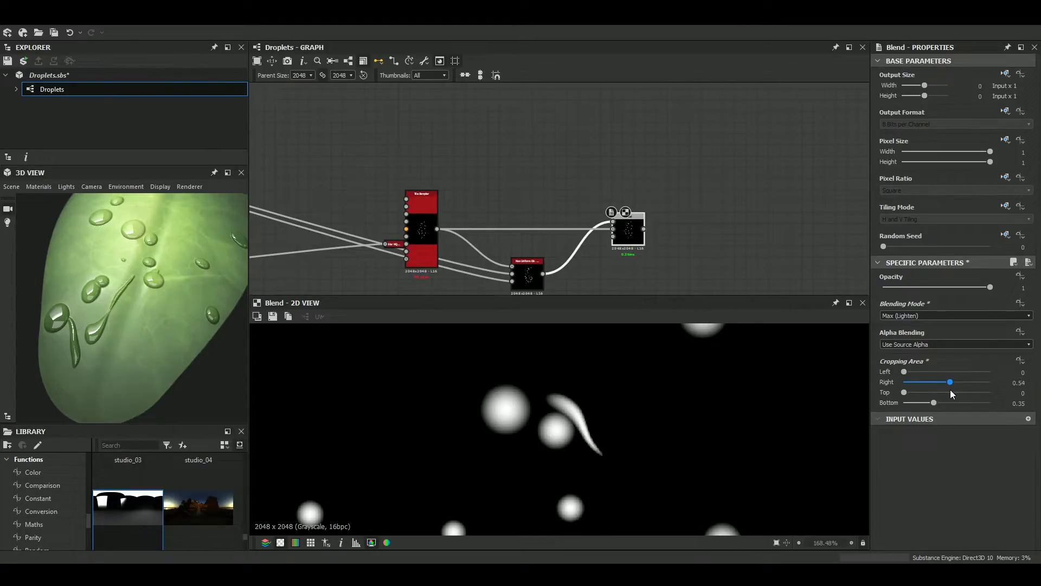
scroll(652, 439, "down", 5)
scroll(630, 414, "down", 3)
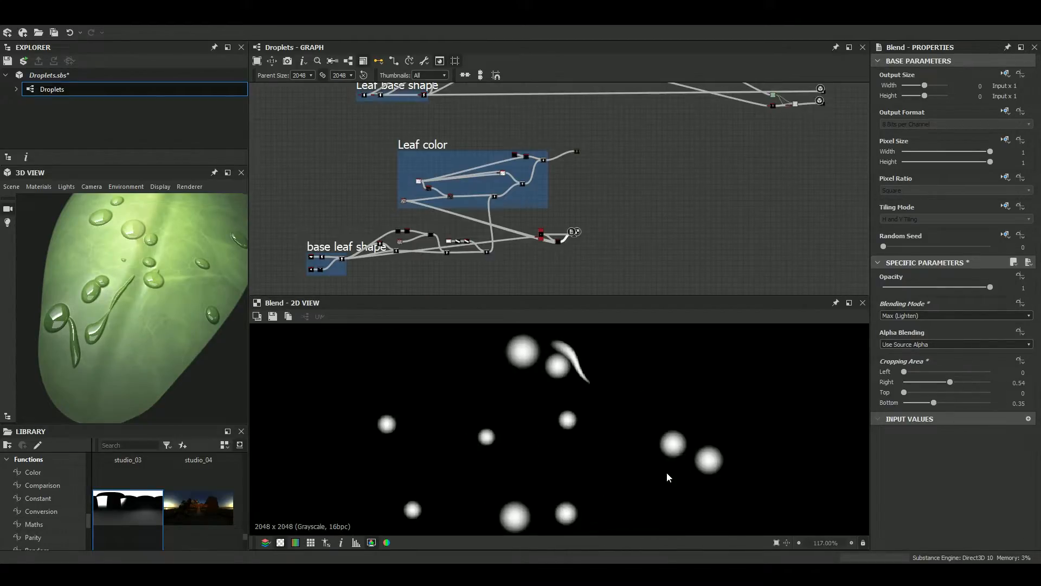
scroll(666, 472, "up", 4)
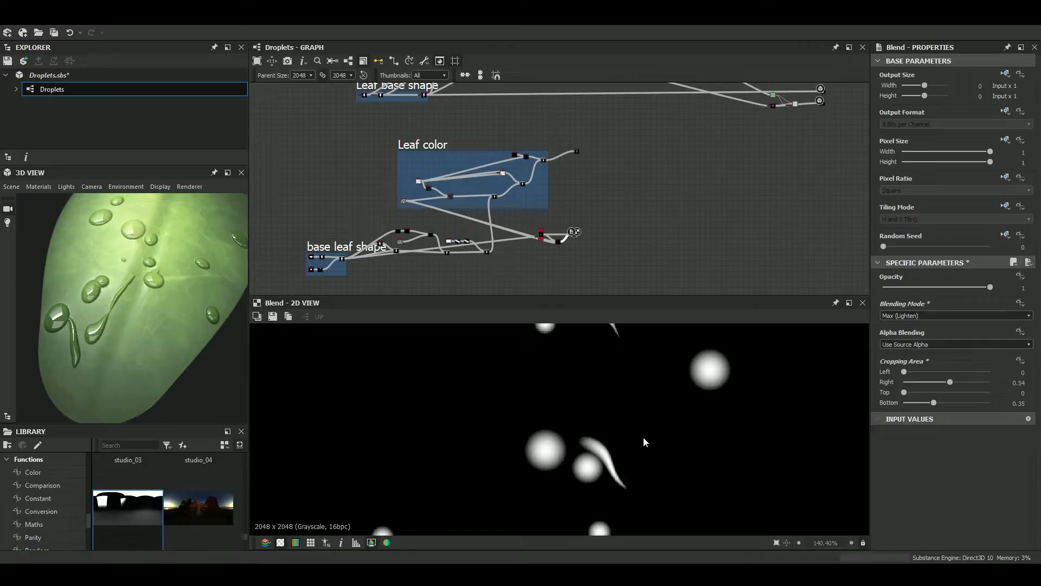
Examine the blended droplet mask and the Blur HQ Grayscale output in the 2D view
scroll(643, 439, "down", 3)
scroll(618, 363, "up", 5)
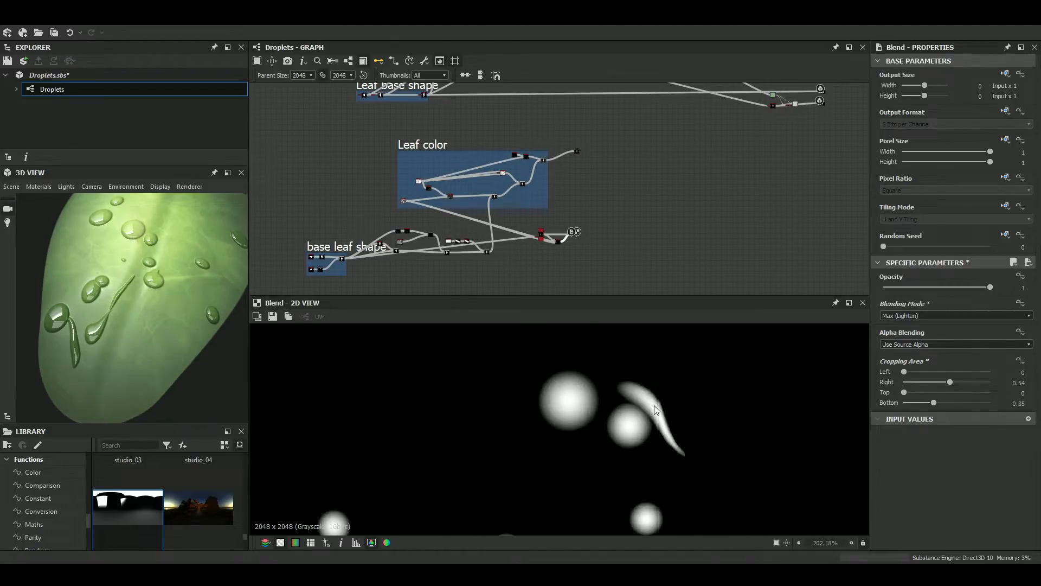
scroll(656, 410, "down", 3)
scroll(625, 251, "down", 3)
scroll(590, 278, "up", 4)
scroll(586, 231, "up", 10)
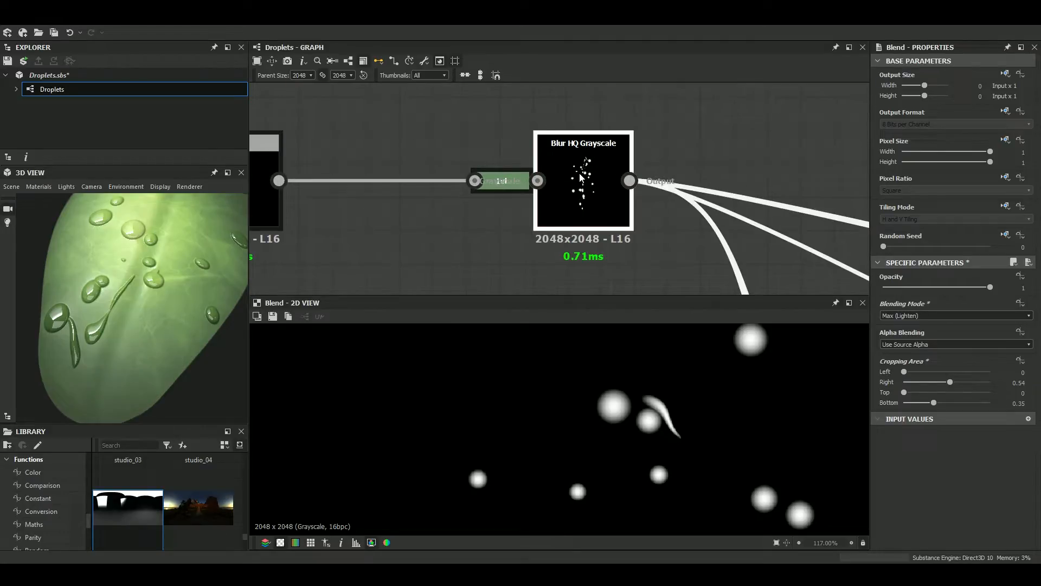
double_click(580, 177)
double_click(511, 178)
double_click(624, 198)
Add a PBR Base Material node in the empty graph area beyond the Leaf color frame
scroll(623, 199, "down", 8)
middle_click_drag(536, 200, 477, 284)
scroll(523, 170, "down", 3)
middle_click_drag(524, 170, 562, 207)
scroll(545, 199, "up", 4)
key("space")
type("base")
left_click(617, 292)
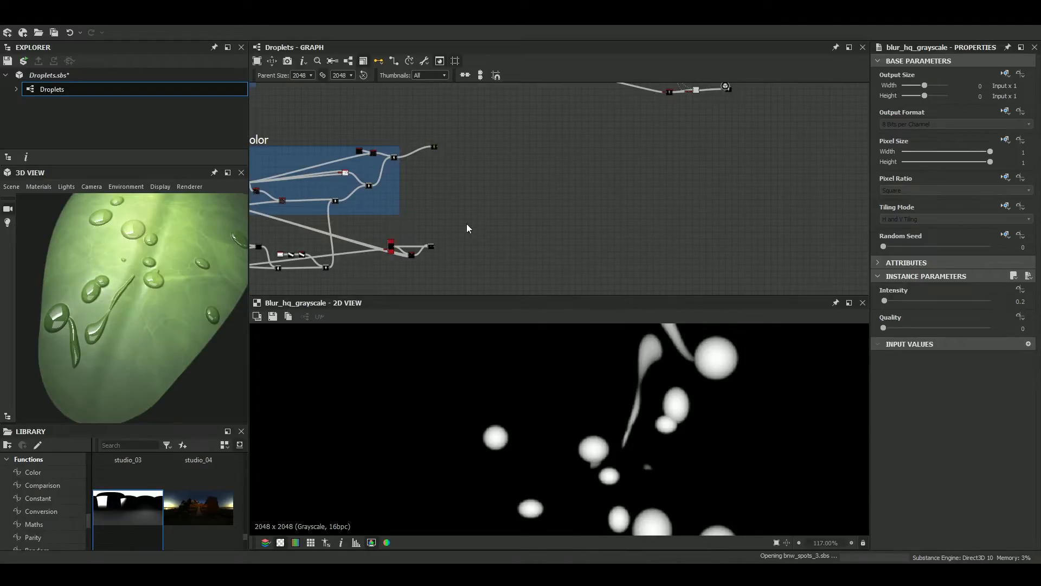
scroll(515, 229, "up", 4)
left_click_drag(568, 177, 520, 201)
Enable the user-defined Base Color and Normal maps on the base material node
scroll(939, 405, "down", 5)
left_click(944, 374)
left_click(942, 404)
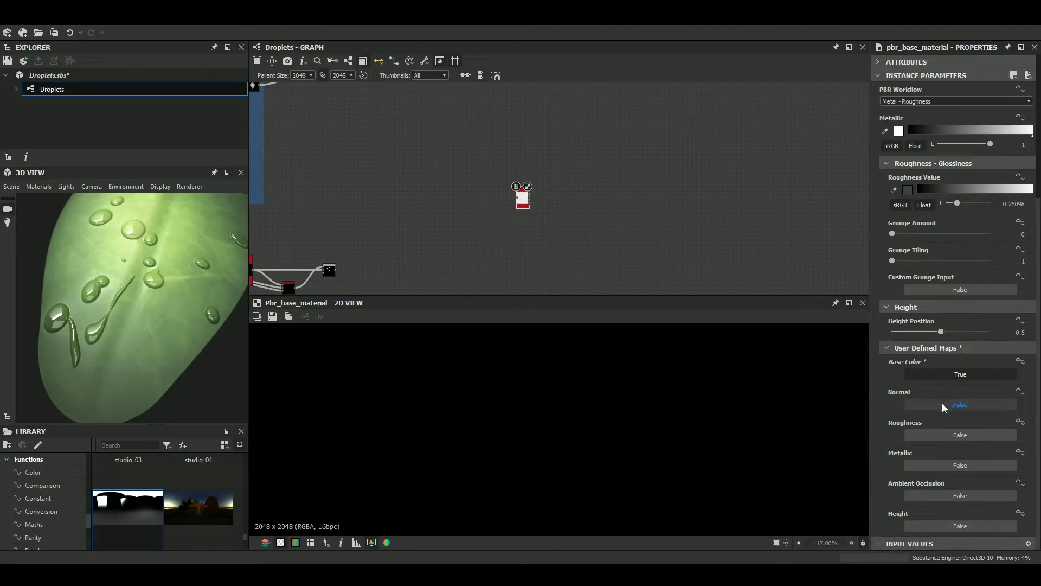
Add a Normal node after the final droplet Blend node
scroll(388, 209, "down", 3)
middle_click_drag(377, 206, 456, 216)
scroll(451, 250, "up", 4)
scroll(453, 253, "up", 2)
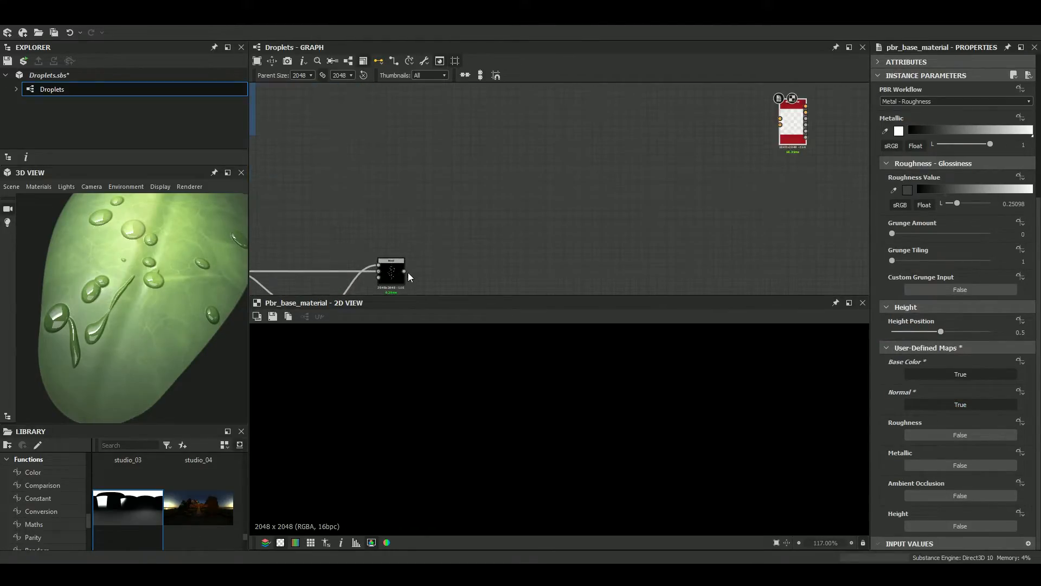
left_click(395, 274)
key("space")
type("normal")
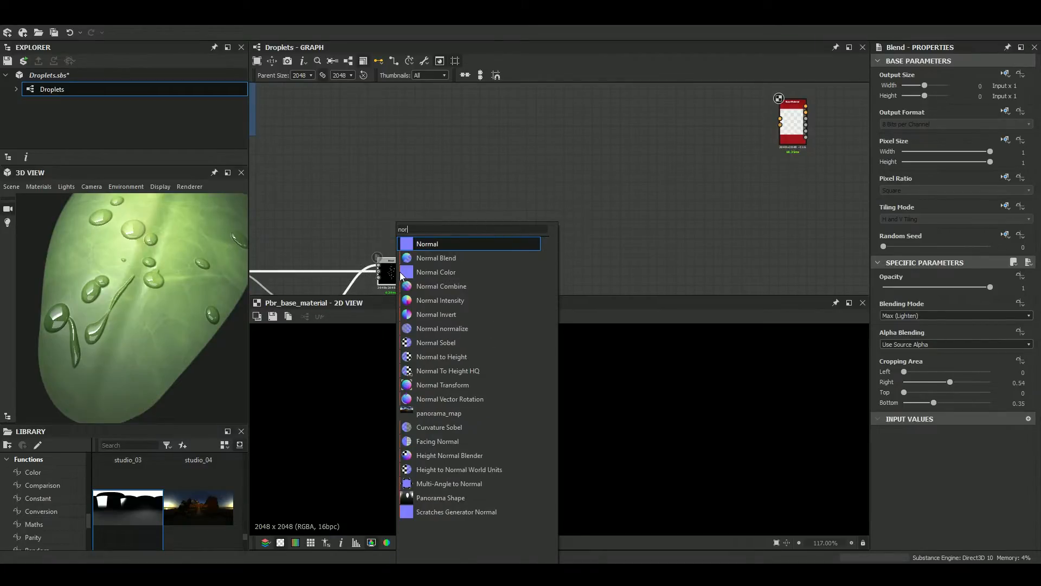
key("Return")
Connect the Normal node and the leaf color output to the base material's Normal and Base Color inputs
left_click_drag(450, 269, 777, 123)
scroll(777, 120, "up", 2)
left_click(779, 128)
left_click(783, 115)
scroll(466, 149, "down", 5)
middle_click_drag(336, 149, 478, 336)
left_click(504, 136)
middle_click_drag(677, 260, 607, 174)
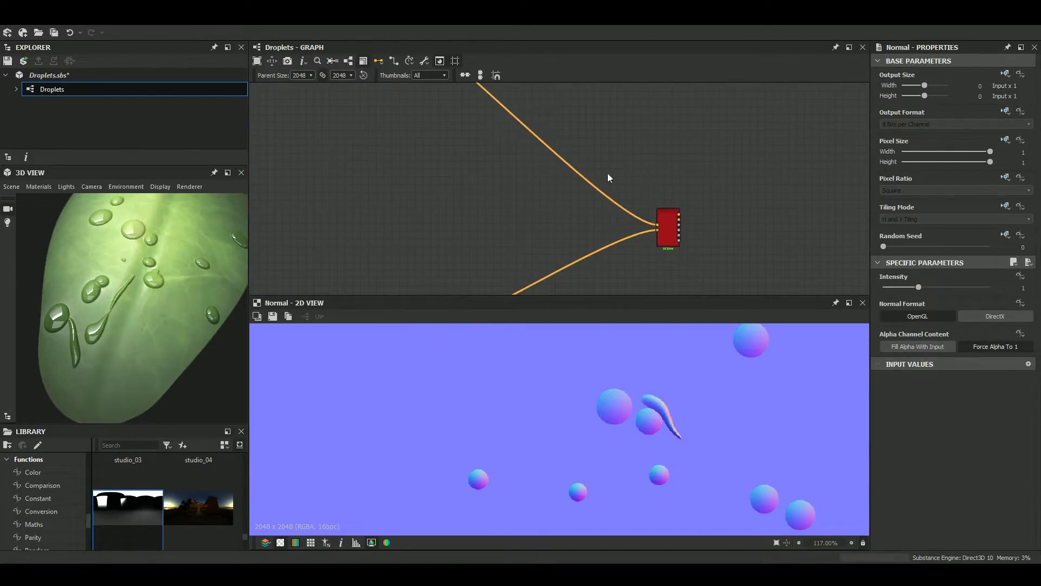
Show the base material's Basecolor in the 2D view and apply its outputs to the leaf in the 3D view
double_click(670, 237)
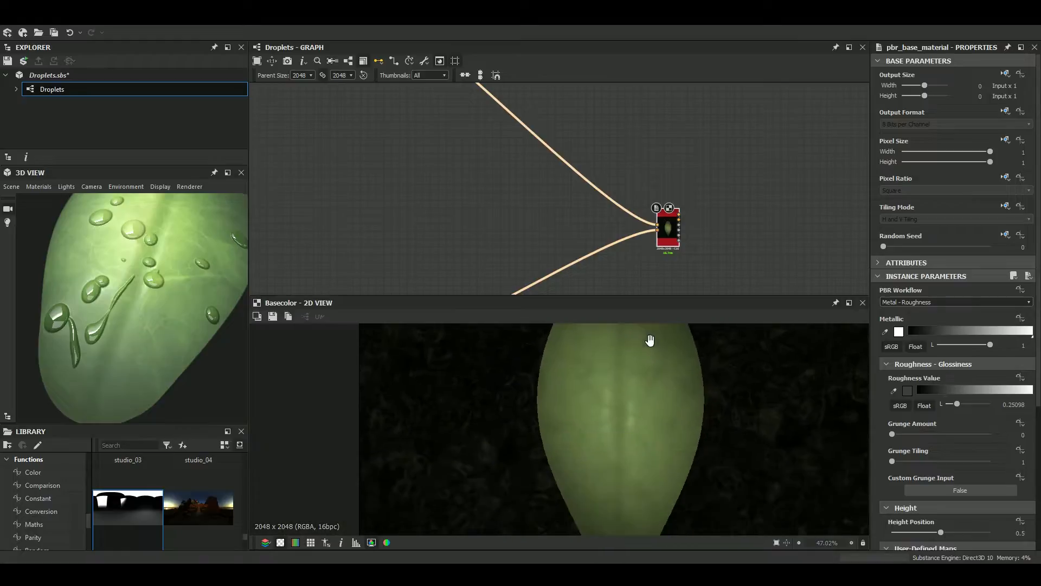
middle_click_drag(629, 395, 692, 267)
scroll(616, 236, "down", 1)
middle_click_drag(582, 272, 594, 186)
middle_click_drag(705, 391, 649, 543)
scroll(645, 529, "up", 2)
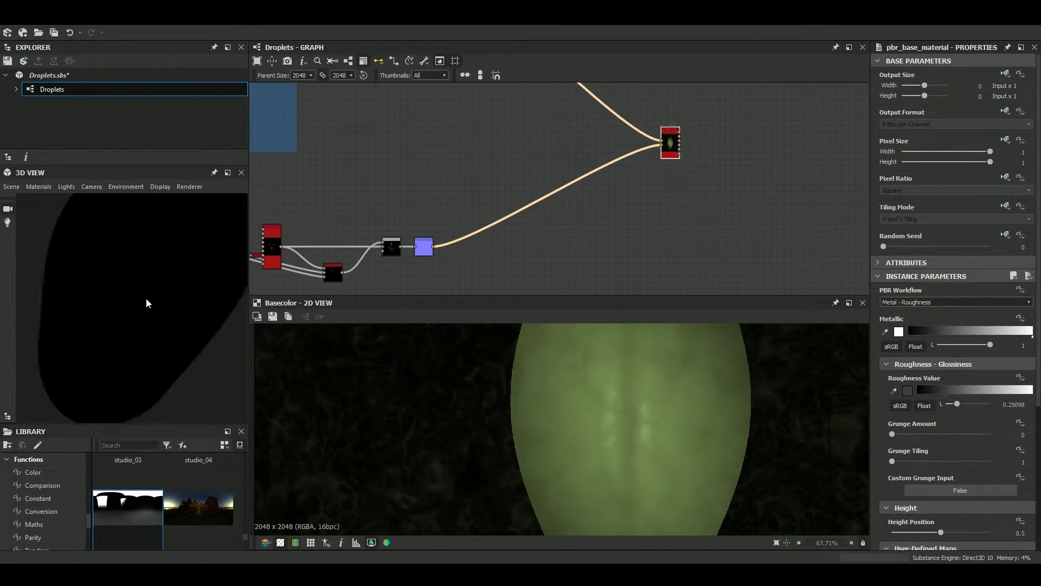
left_click_drag(163, 294, 169, 337)
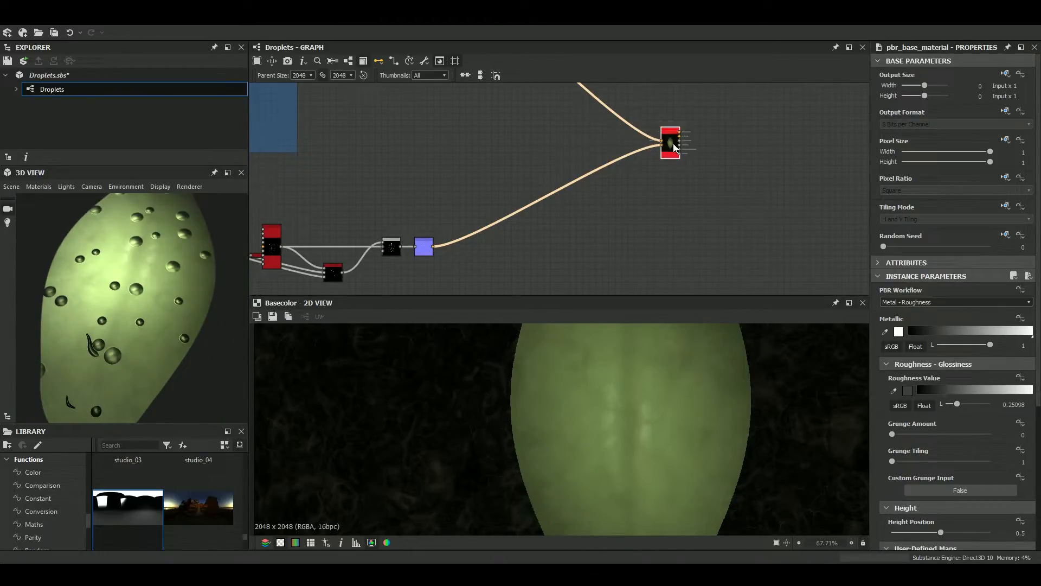
Set the base material's Metallic value to 0 and inspect the droplets on the 3D leaf
scroll(950, 440, "down", 3)
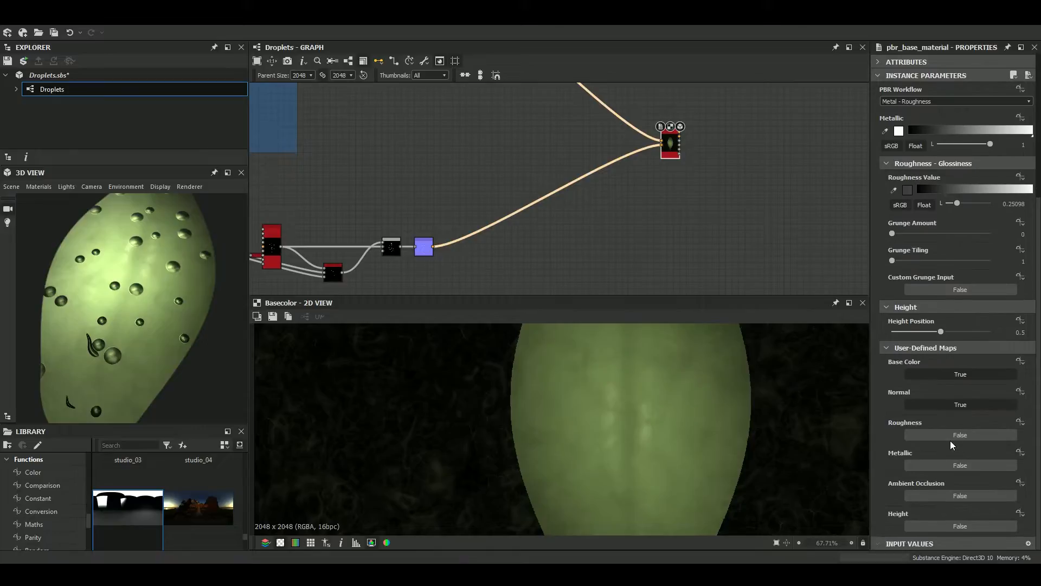
scroll(950, 440, "up", 2)
left_click(914, 261)
left_click_drag(135, 355, 136, 261)
scroll(130, 332, "up", 4)
scroll(143, 329, "down", 4)
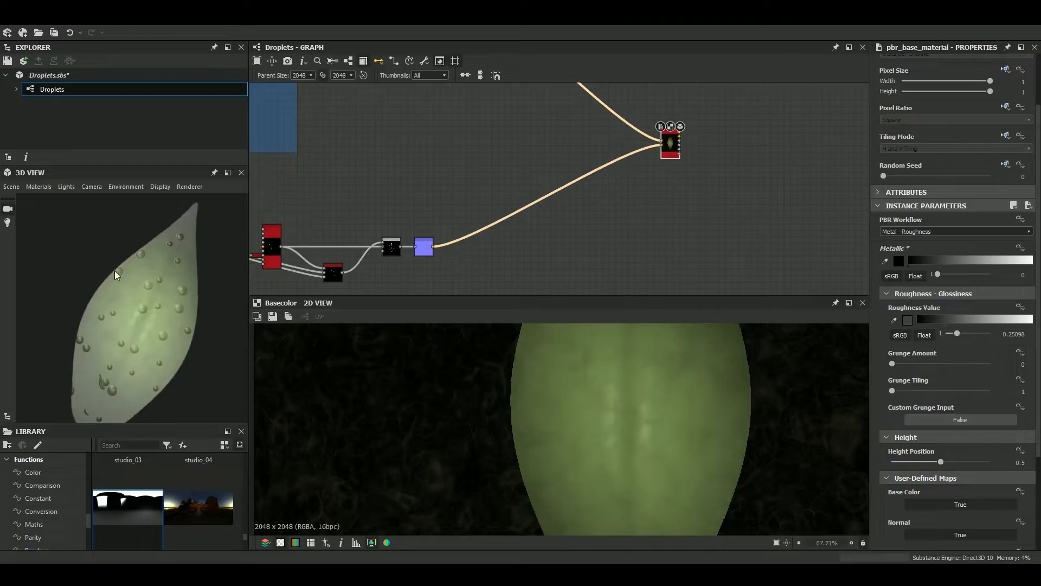
scroll(137, 361, "up", 5)
left_click_drag(167, 360, 90, 344)
scroll(360, 225, "down", 2)
Set the droplet Tile Sampler's Mask Map Threshold to 0.85 and check the leaf in 3D
scroll(428, 243, "up", 4)
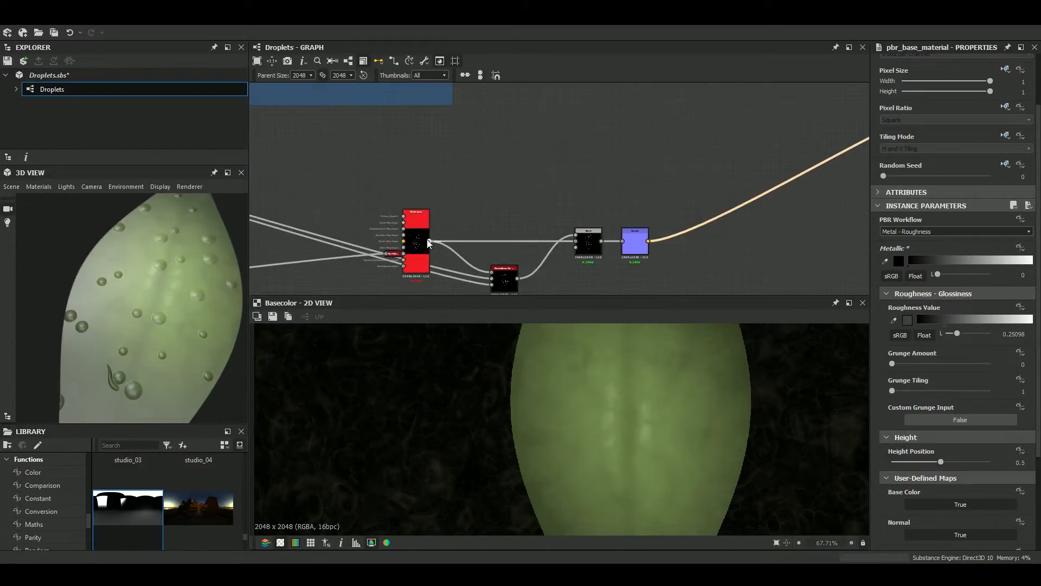
scroll(428, 243, "up", 4)
left_click(419, 238)
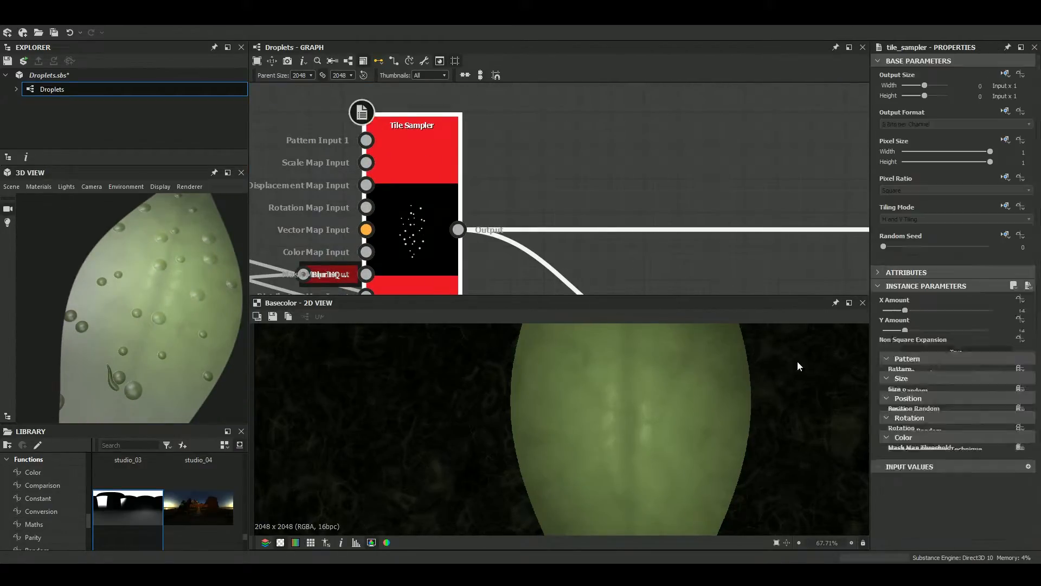
scroll(961, 400, "down", 10)
scroll(948, 429, "down", 10)
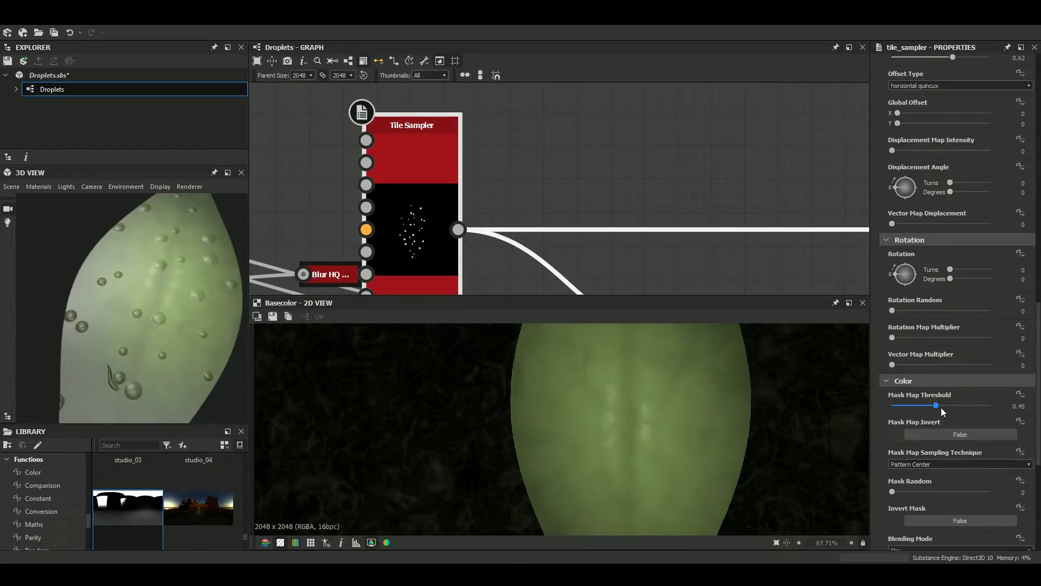
left_click_drag(937, 405, 975, 395)
scroll(567, 358, "down", 1)
left_click_drag(228, 337, 165, 338)
scroll(164, 339, "up", 2)
Set the Tile Sampler's Position Random to 1.81 and its Offset to 0
scroll(606, 145, "down", 8)
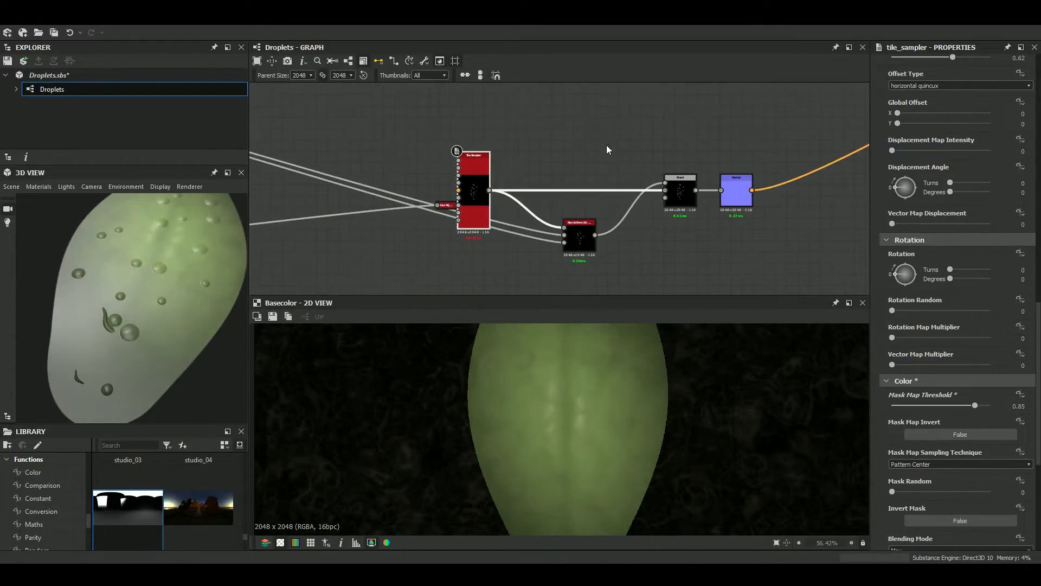
scroll(528, 152, "up", 6)
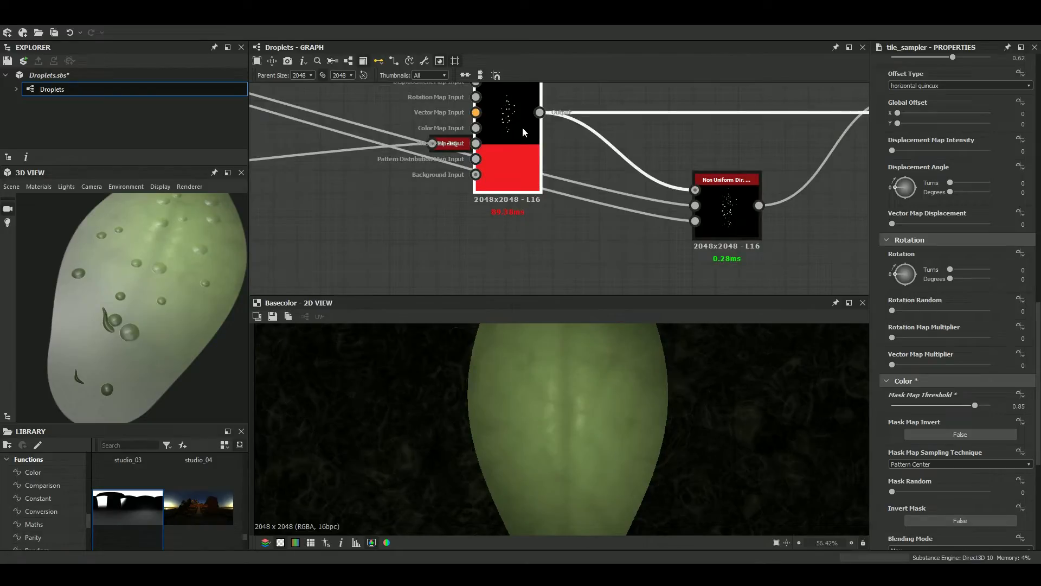
scroll(937, 388, "down", 5)
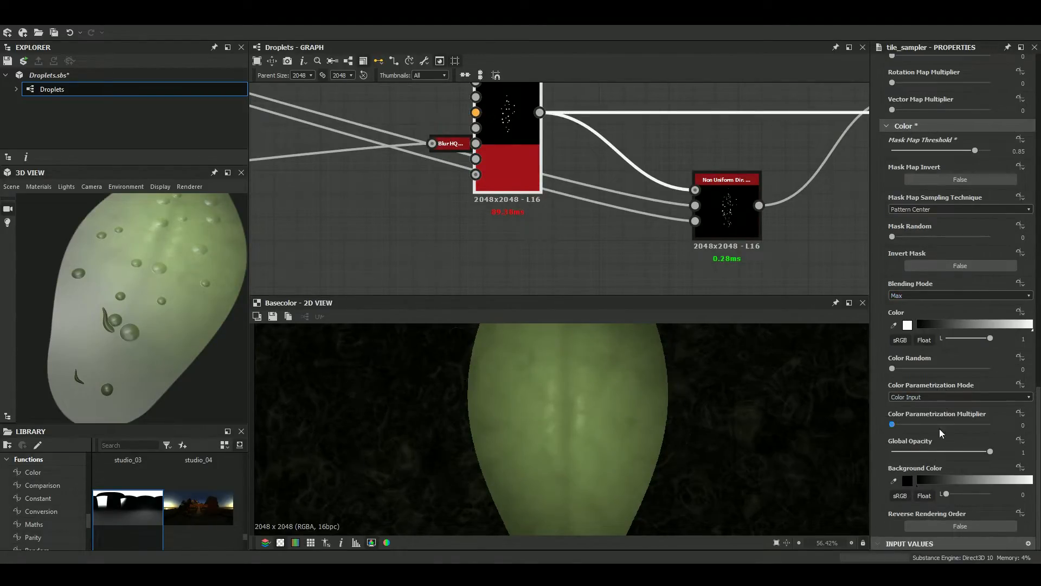
scroll(939, 407, "up", 2)
scroll(940, 386, "down", 1)
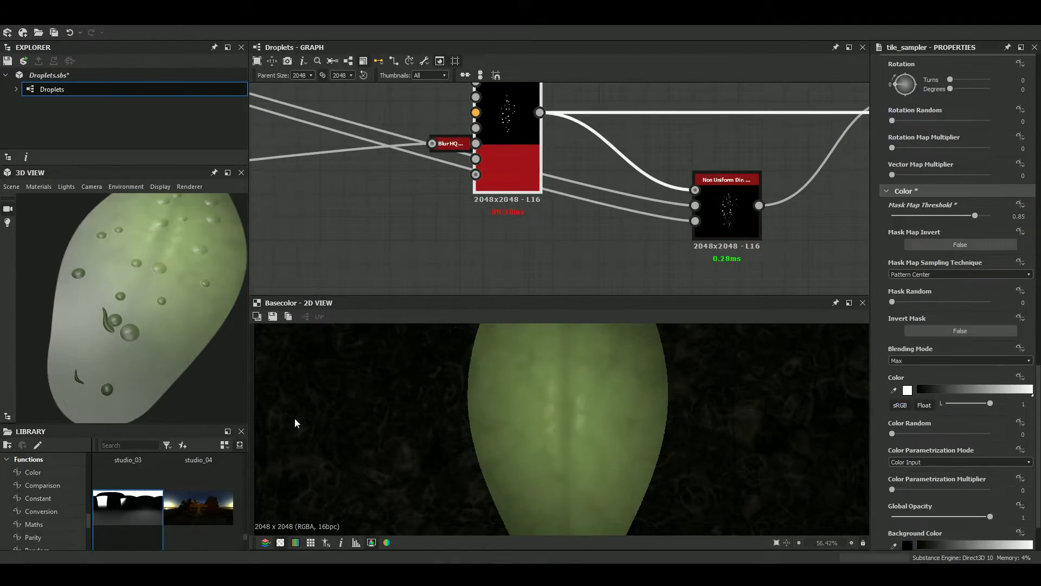
scroll(115, 354, "up", 3)
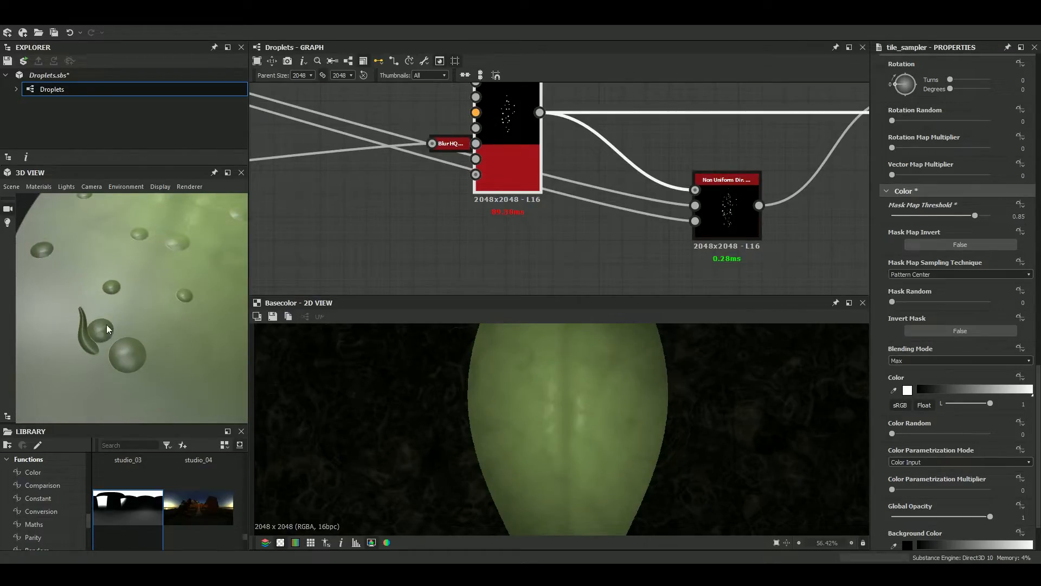
scroll(943, 314, "up", 5)
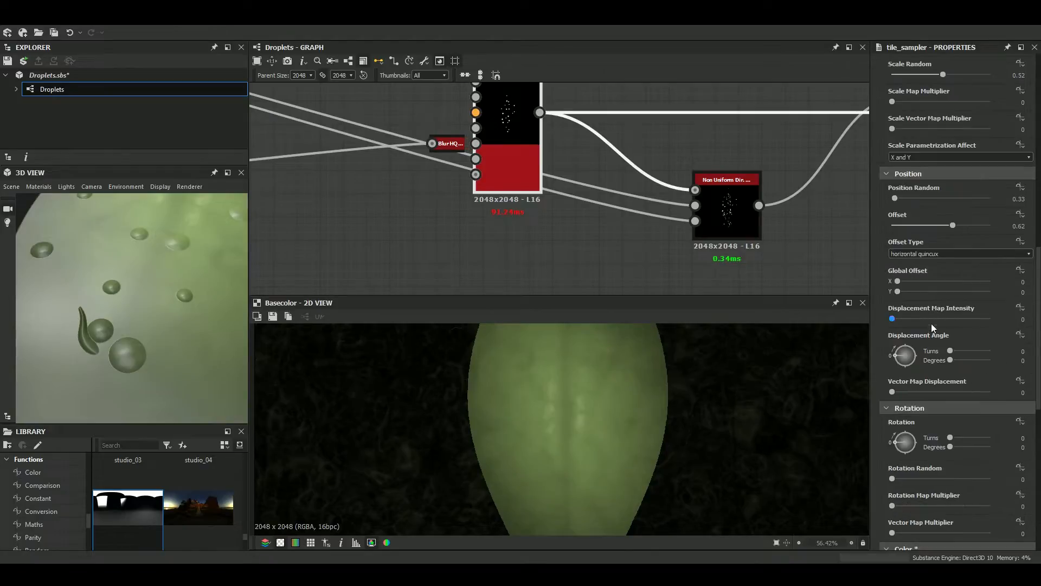
scroll(929, 323, "up", 2)
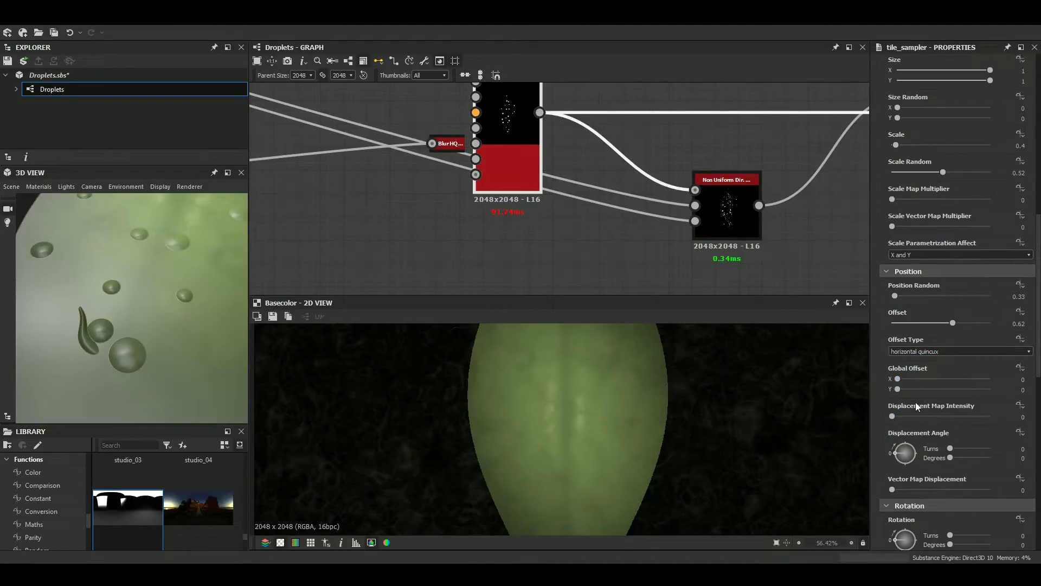
left_click_drag(894, 296, 909, 294)
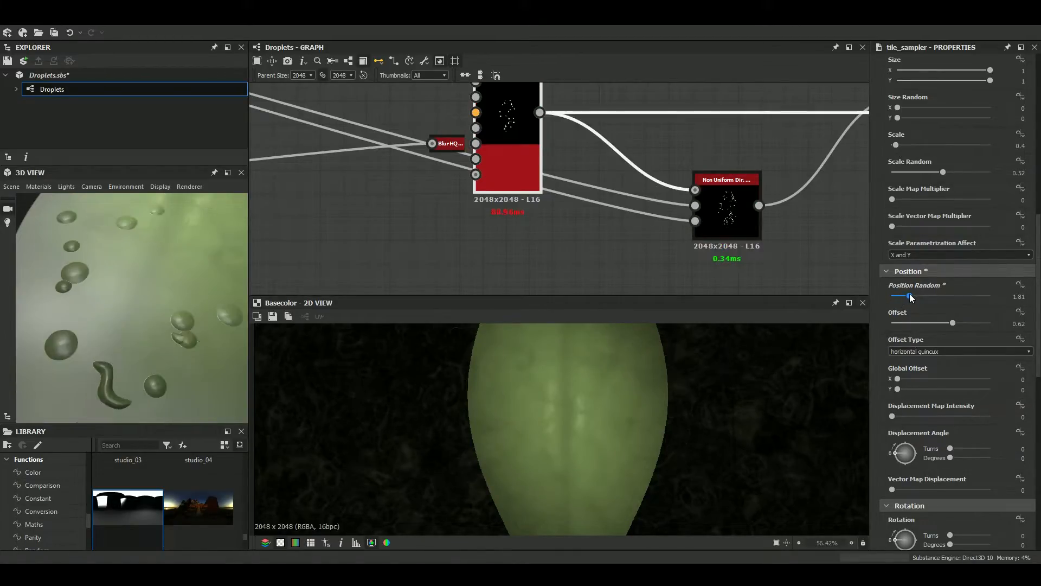
scroll(132, 337, "down", 5)
mouse_move(132, 338)
left_mouse_down()
mouse_move(136, 374)
mouse_move(136, 354)
left_mouse_up()
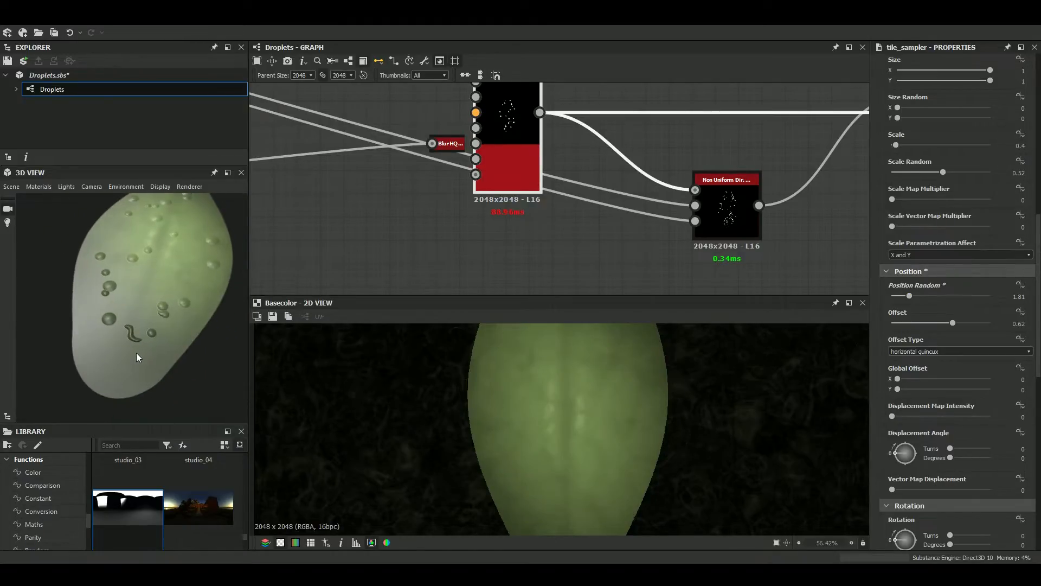
left_click_drag(943, 323, 890, 342)
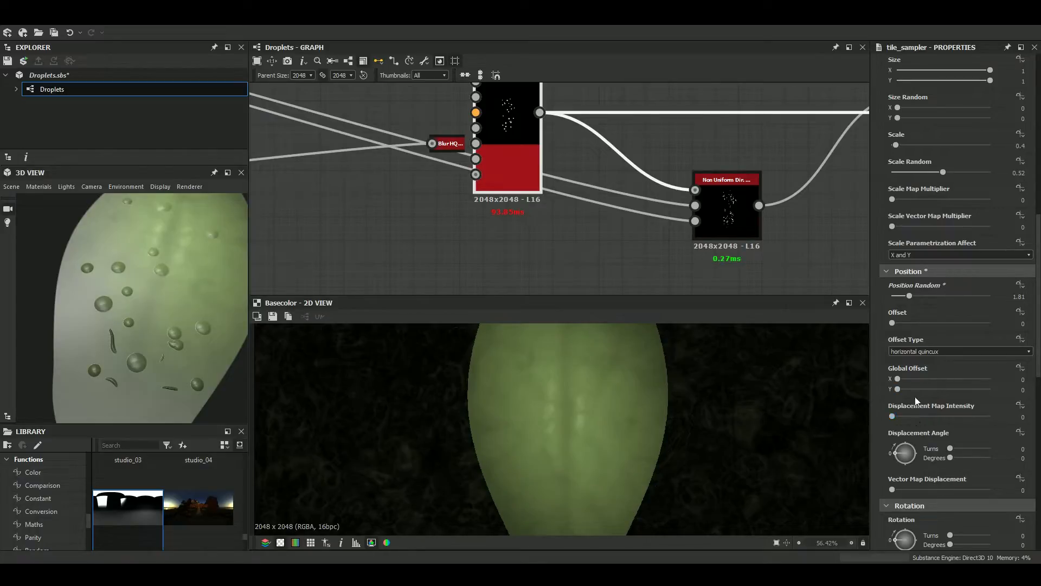
Set the Tile Sampler's Size Random to X 0.12 and Y 0.31, and inspect the droplets up close in 3D
scroll(914, 400, "up", 3)
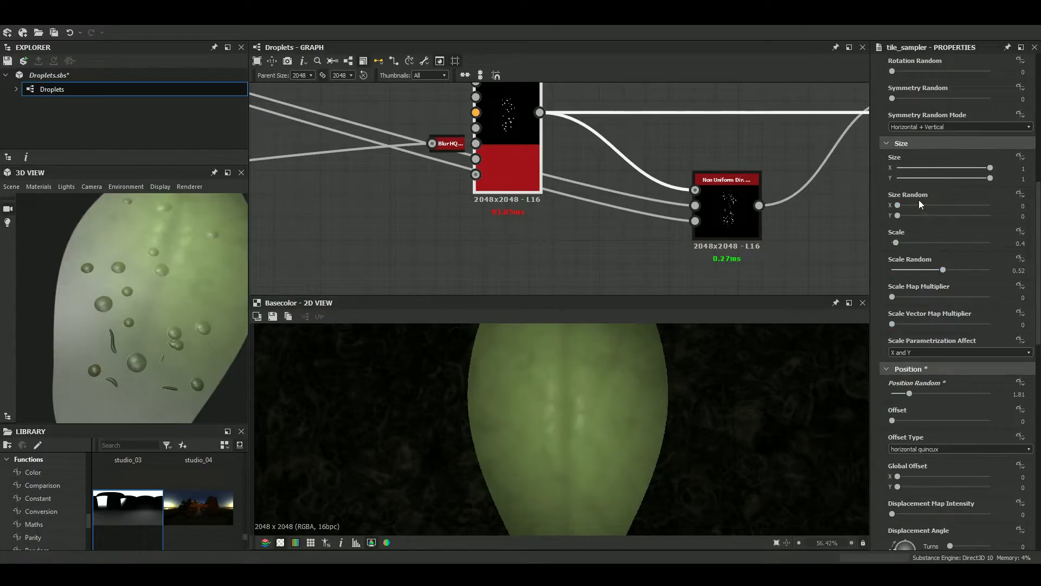
scroll(916, 205, "up", 3)
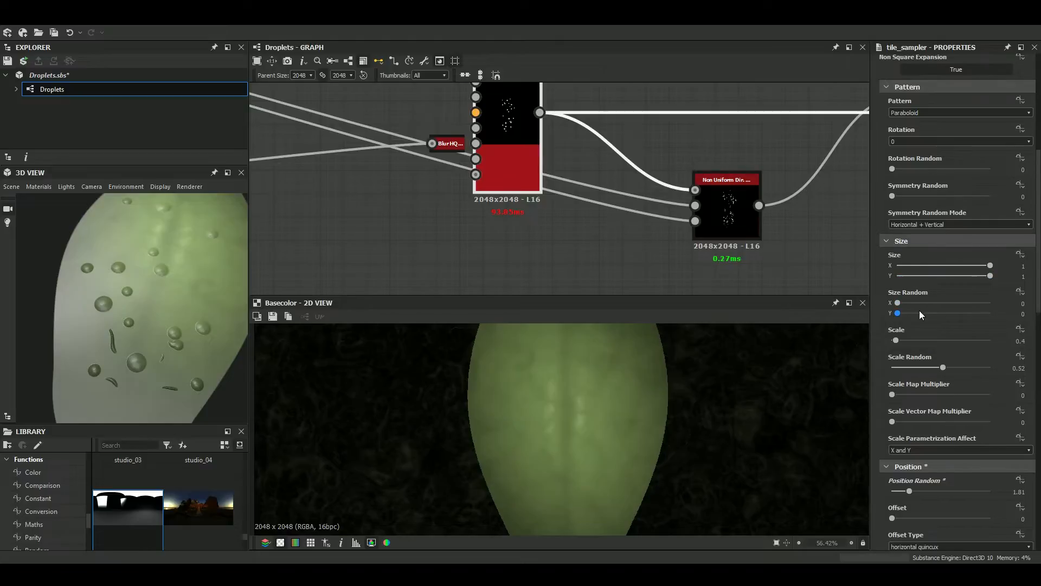
mouse_move(189, 347)
left_mouse_down()
mouse_move(178, 344)
mouse_move(184, 330)
mouse_move(182, 351)
mouse_move(180, 337)
mouse_move(165, 356)
mouse_move(197, 359)
left_mouse_up()
left_click_drag(906, 303, 926, 315)
left_click_drag(211, 336, 158, 320)
scroll(161, 356, "up", 3)
scroll(157, 290, "up", 4)
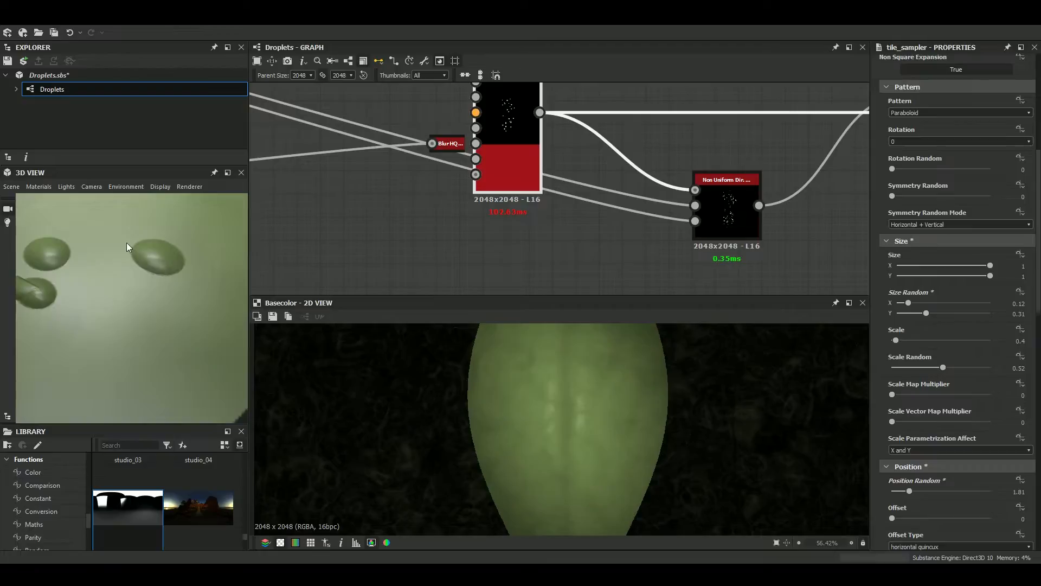
scroll(158, 261, "down", 3)
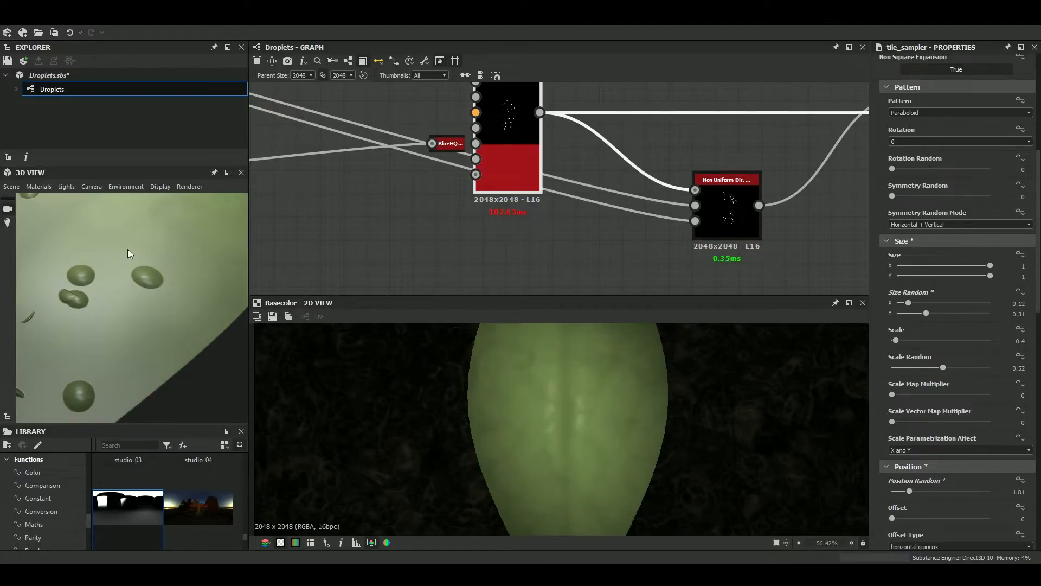
left_click_drag(187, 307, 177, 338)
scroll(169, 333, "up", 3)
scroll(177, 337, "down", 5)
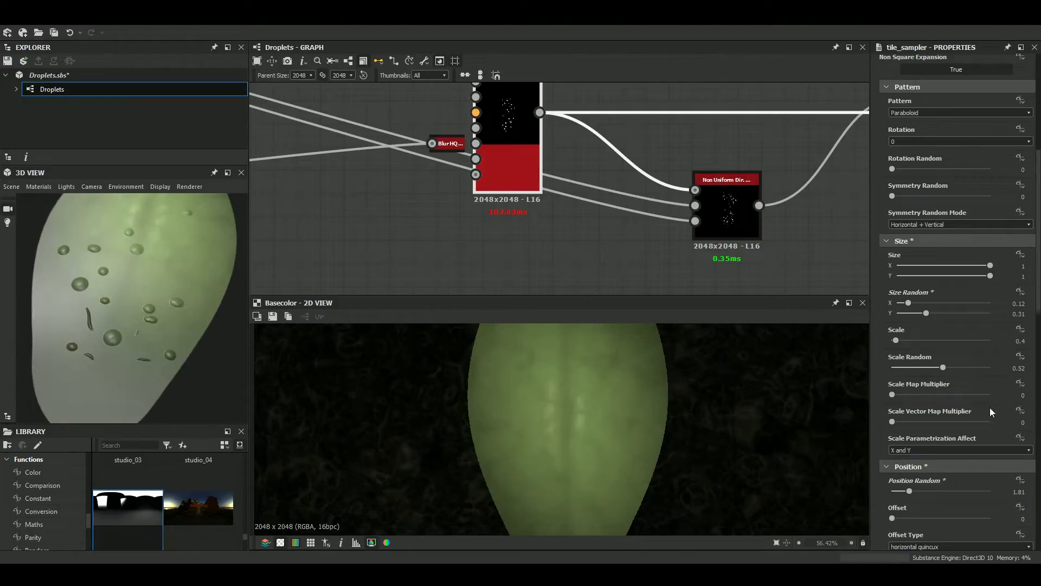
Try a Position Random of 6.37 on the Tile Sampler and undo the change
scroll(990, 408, "down", 3)
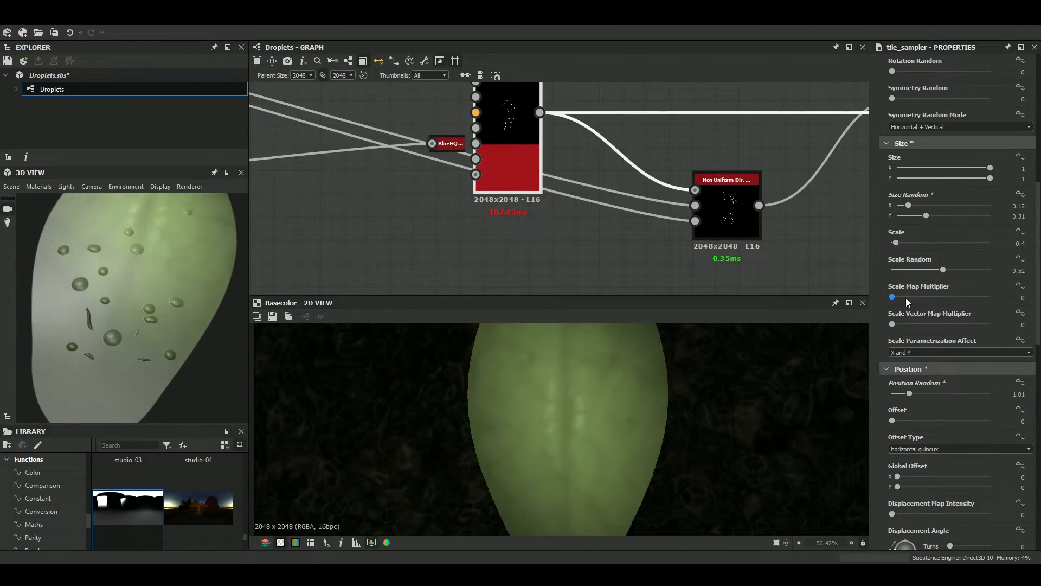
scroll(923, 415, "down", 3)
left_click_drag(892, 323, 906, 295)
key("ctrl+z")
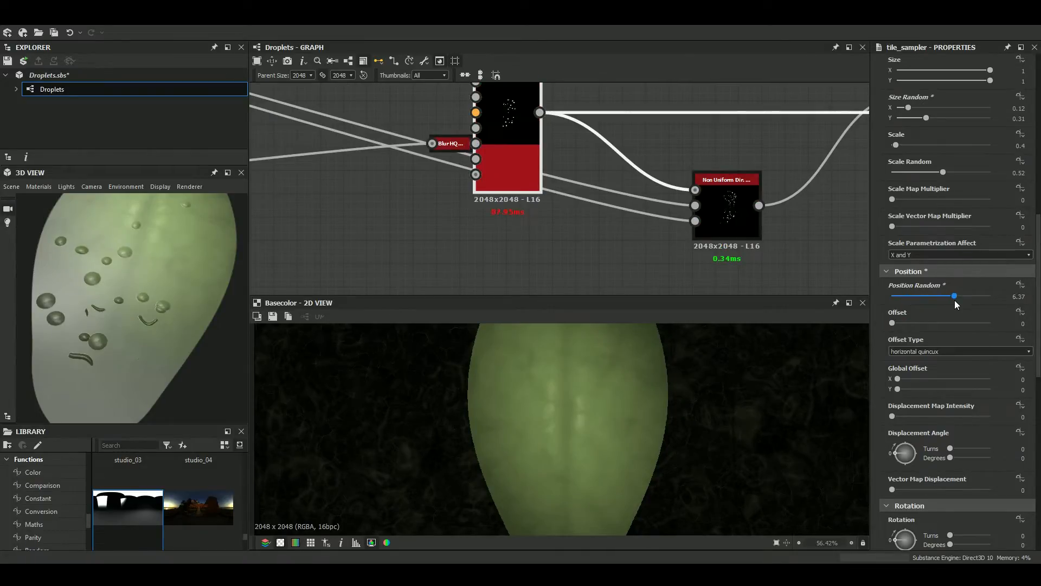
key("ctrl+z")
Preview the Tile Sampler of the other droplet chain and examine its size and position settings
scroll(693, 196, "down", 5)
scroll(676, 165, "up", 5)
left_click(666, 136)
double_click(666, 136)
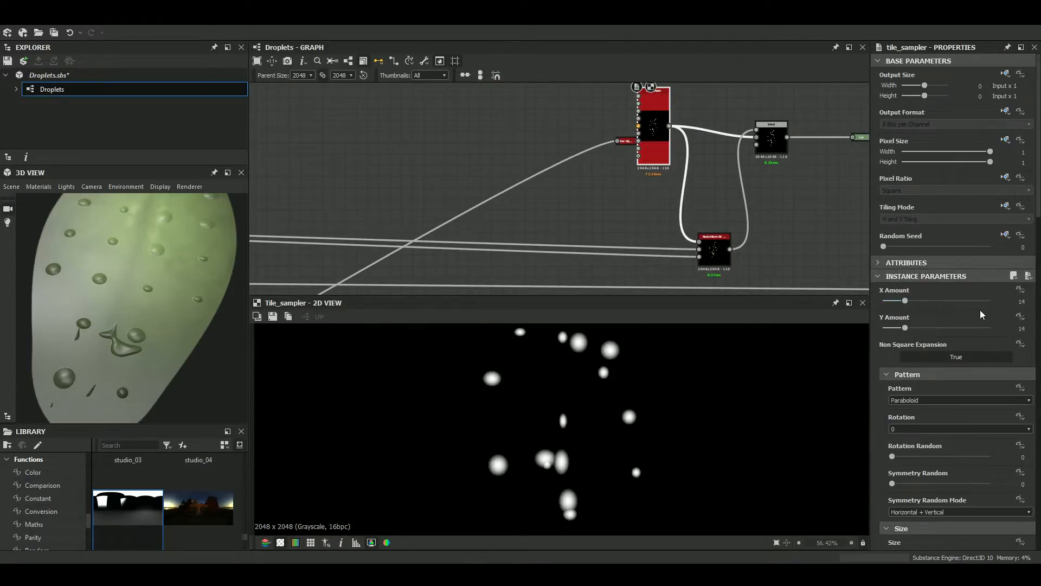
scroll(982, 314, "down", 5)
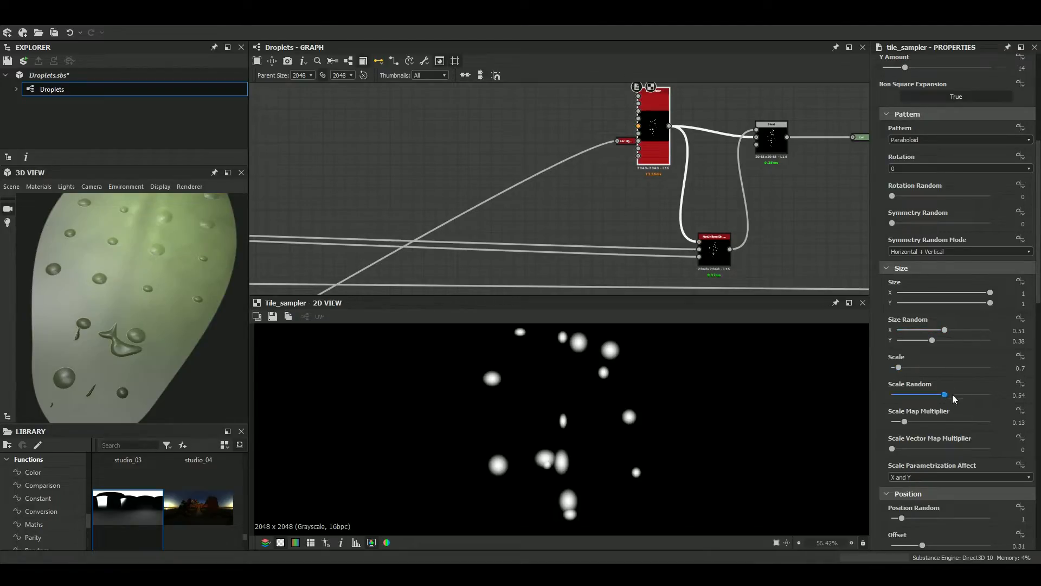
scroll(960, 450, "down", 2)
scroll(967, 452, "down", 1)
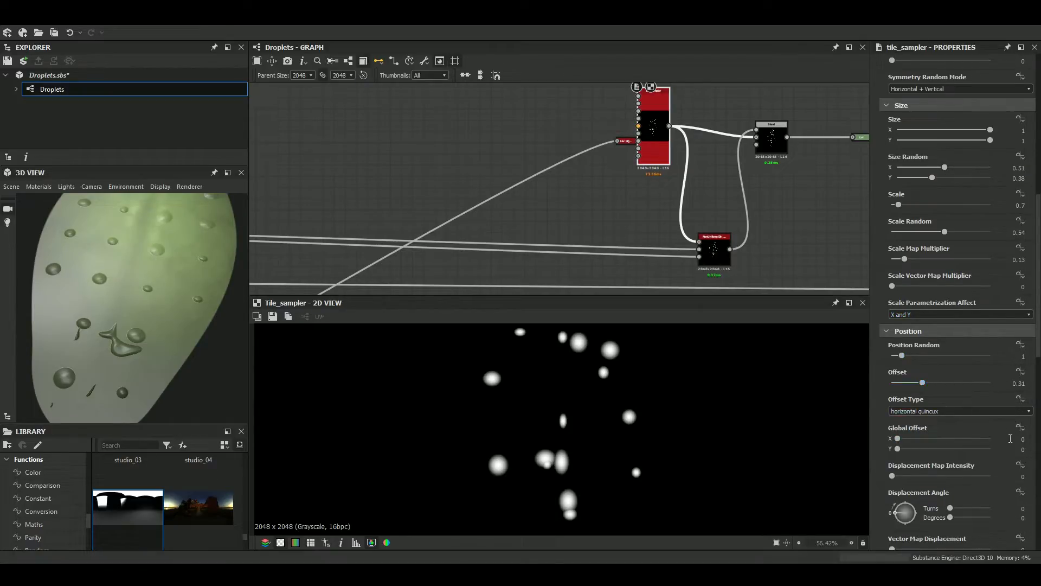
Set the Scale of the normal chain's Tile Sampler to 0.7 and its Scale Map Multiplier to 0.27
scroll(1011, 440, "down", 2)
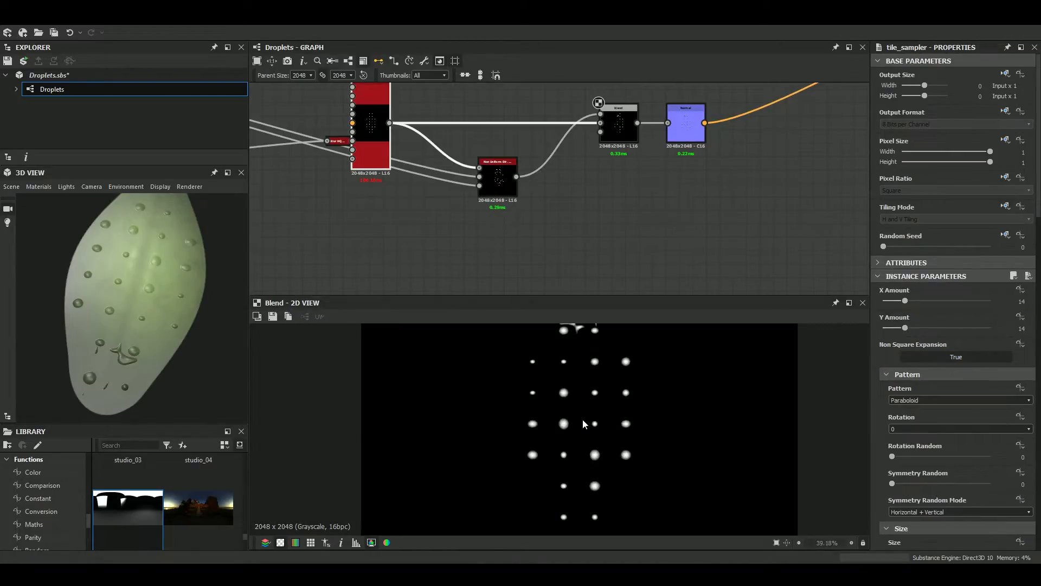
scroll(994, 384, "down", 9)
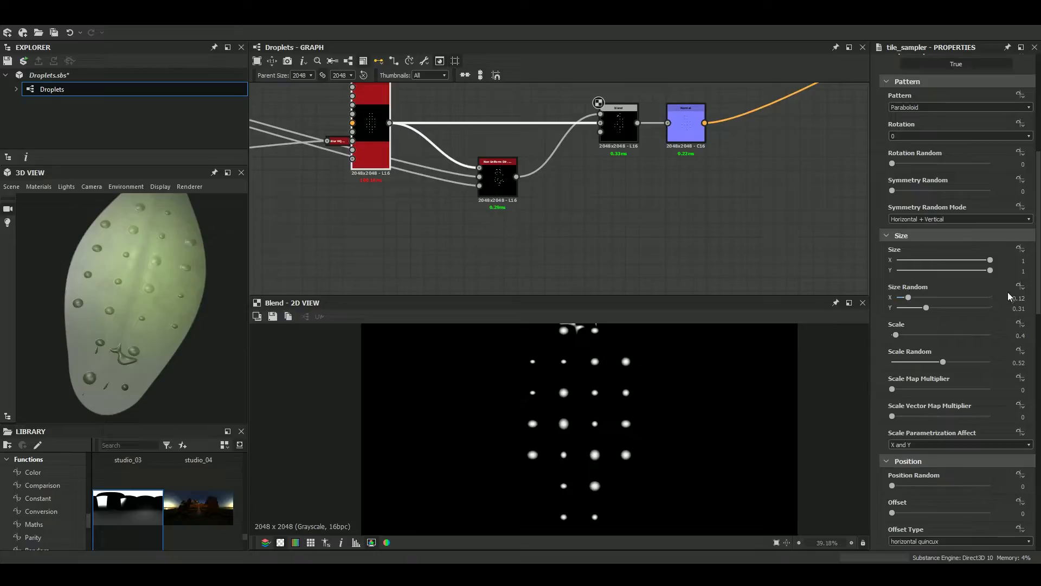
left_click(1003, 336)
type(".7")
key("Return")
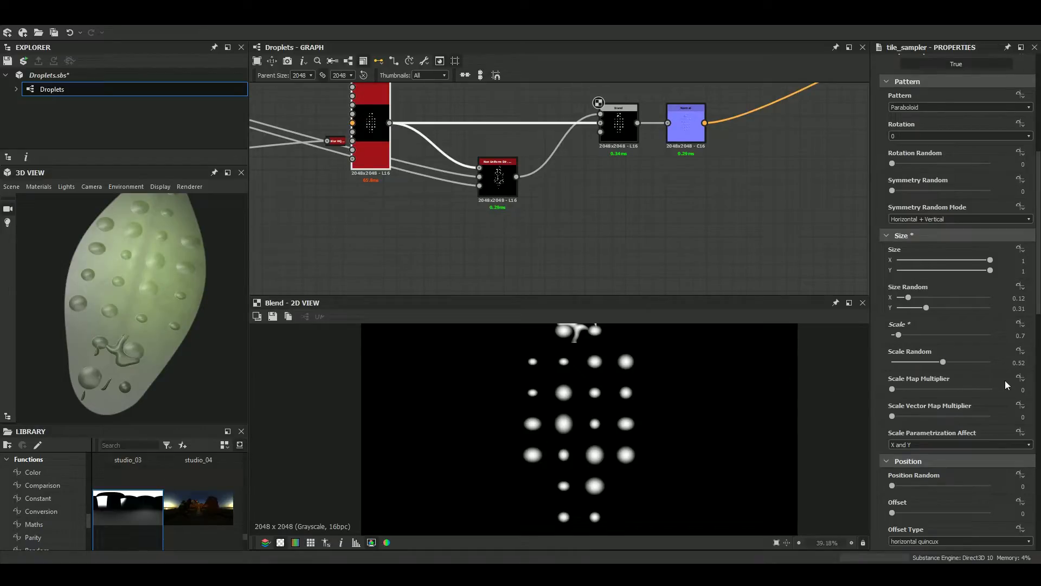
scroll(979, 369, "down", 3)
left_click(917, 291)
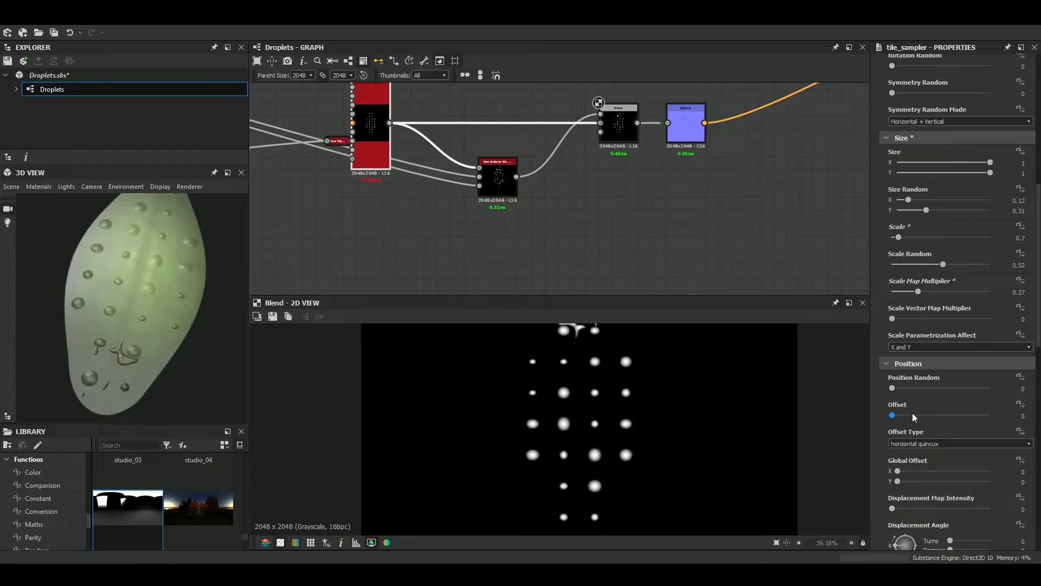
Set the Tile Sampler's Position Random to 1 and Offset to 0.4, and check the droplets on the 3D leaf
double_click(1023, 389)
type("1")
key("Return")
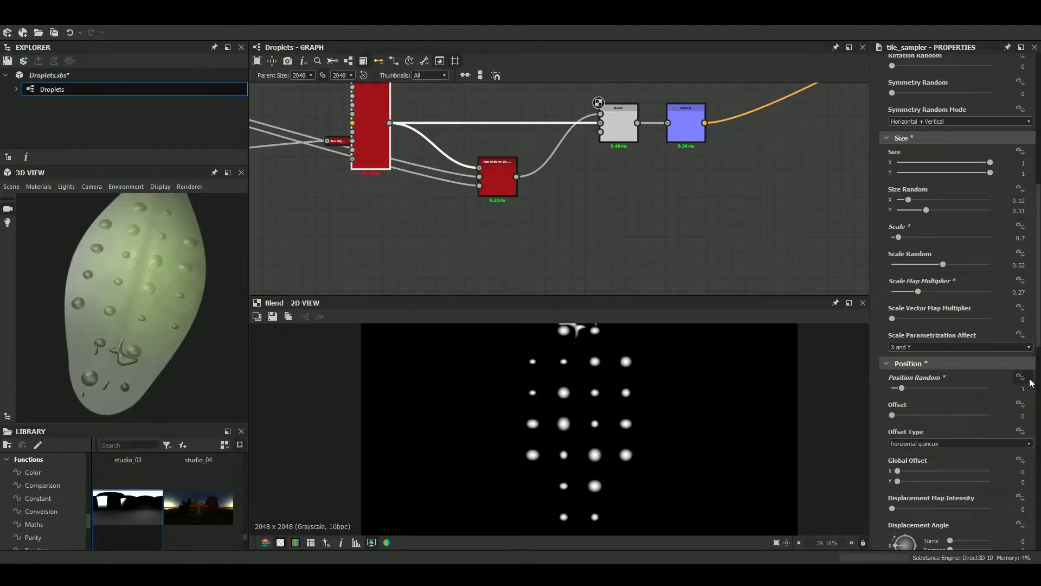
left_click(931, 415)
scroll(943, 429, "down", 5)
left_click_drag(154, 332, 164, 347)
scroll(955, 264, "up", 5)
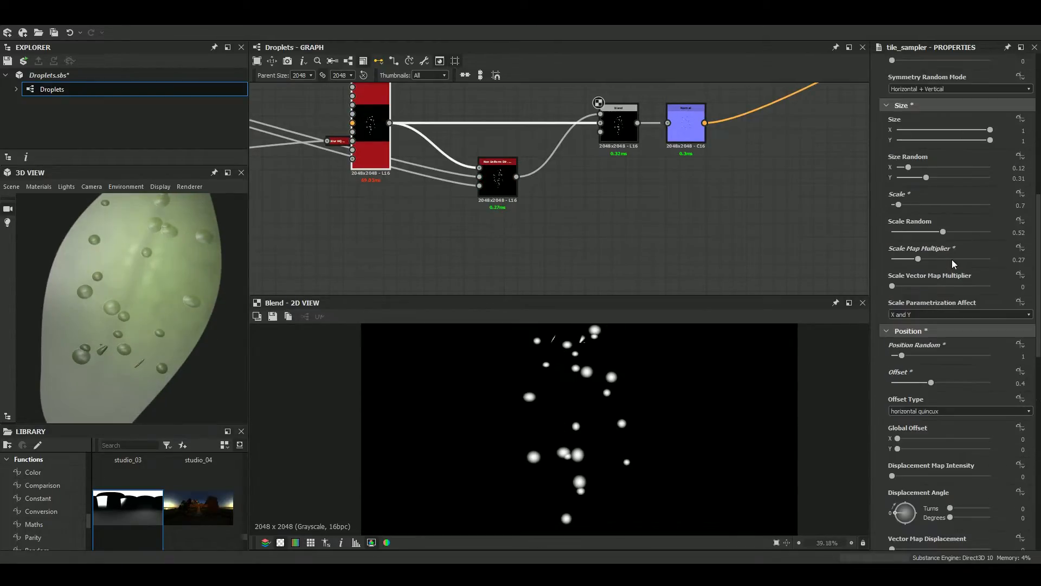
Set the Tile Sampler's Size Random to X 0.41 and Y 0.45, and reduce its Scale to 0.55
left_click(935, 167)
left_click(939, 177)
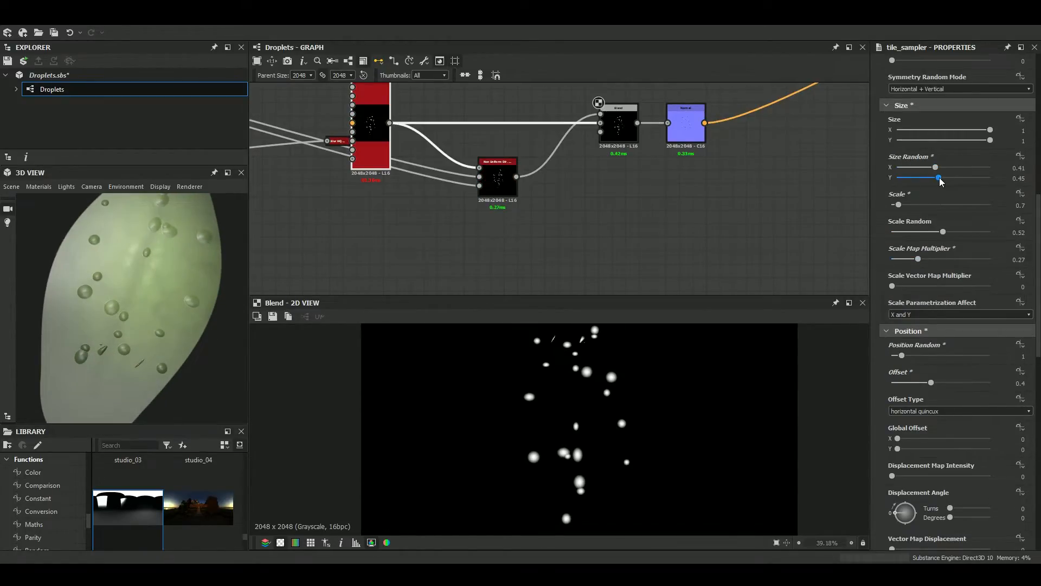
left_click(903, 204)
left_click_drag(903, 205, 898, 205)
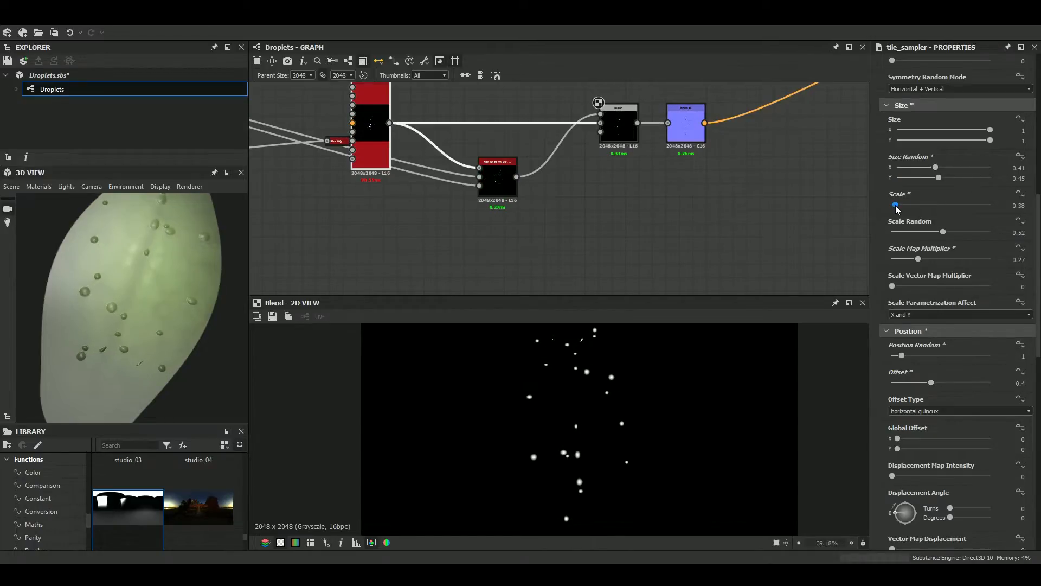
scroll(402, 203, "up", 4)
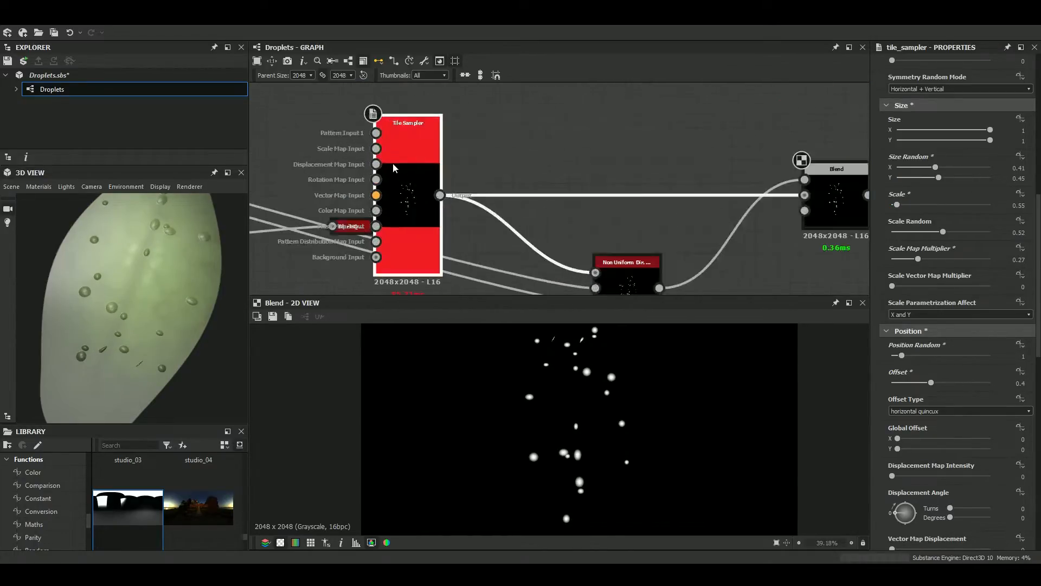
middle_click_drag(401, 203, 418, 191)
mouse_move(130, 340)
left_mouse_down()
mouse_move(122, 357)
mouse_move(127, 341)
left_mouse_up()
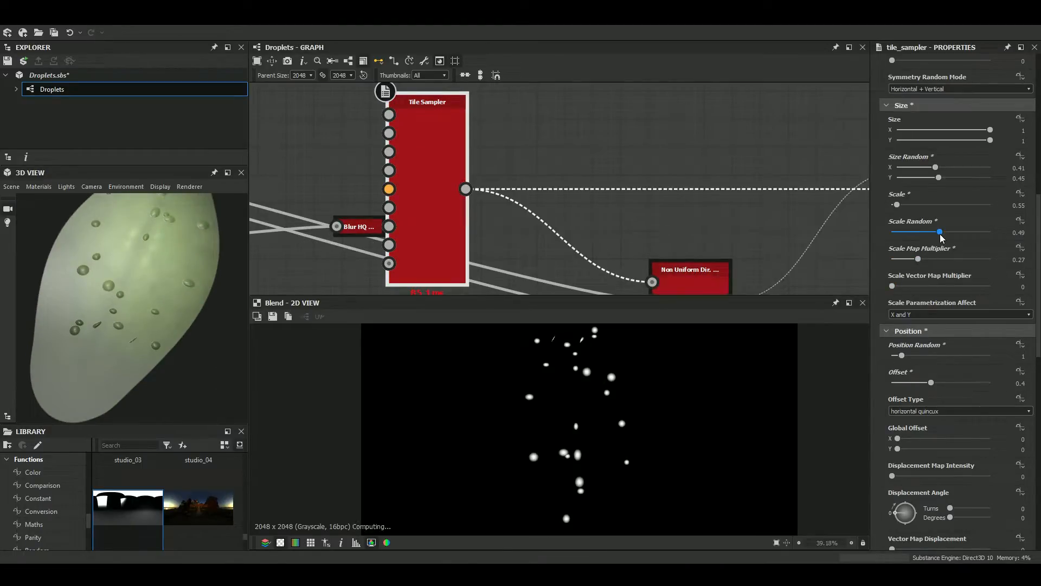
Set the Tile Sampler's Scale Random to 0.5 and its Scale to 0.6
left_click_drag(943, 232, 941, 236)
scroll(930, 219, "up", 2)
scroll(929, 219, "up", 5)
scroll(905, 188, "down", 7)
key("Return")
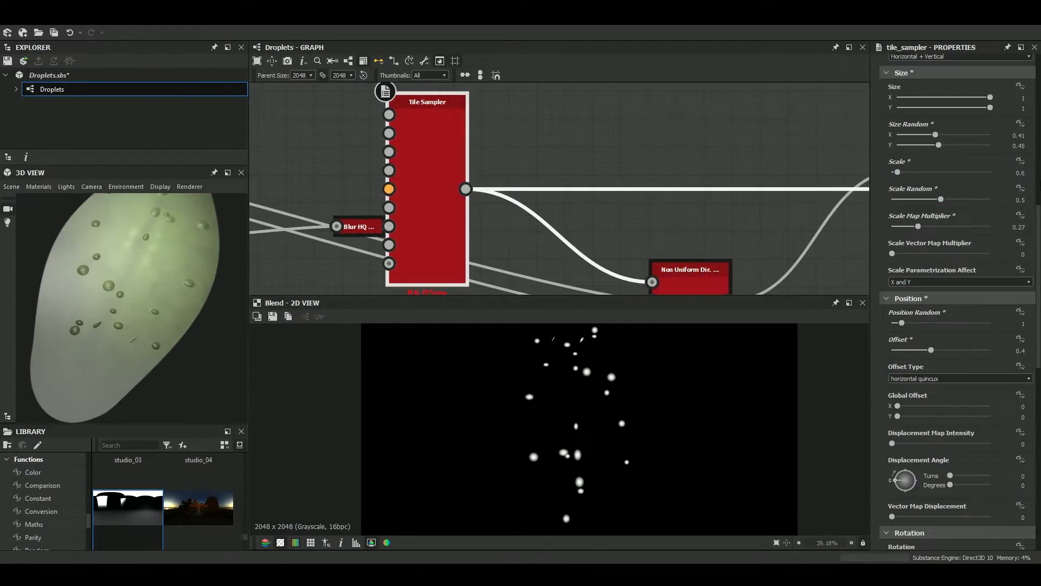
Set the Tile Sampler's Offset to 0.24 and Position Random to 0.9, inspecting the overlapping droplets up close in 3D
left_click(917, 350)
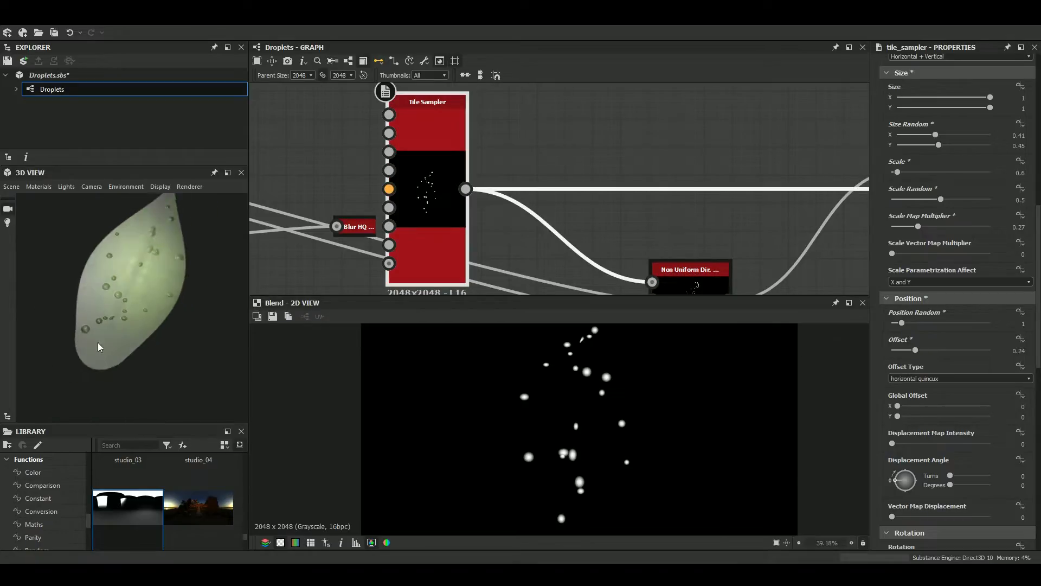
scroll(146, 282, "up", 8)
left_click_drag(144, 312, 132, 314)
scroll(75, 308, "up", 3)
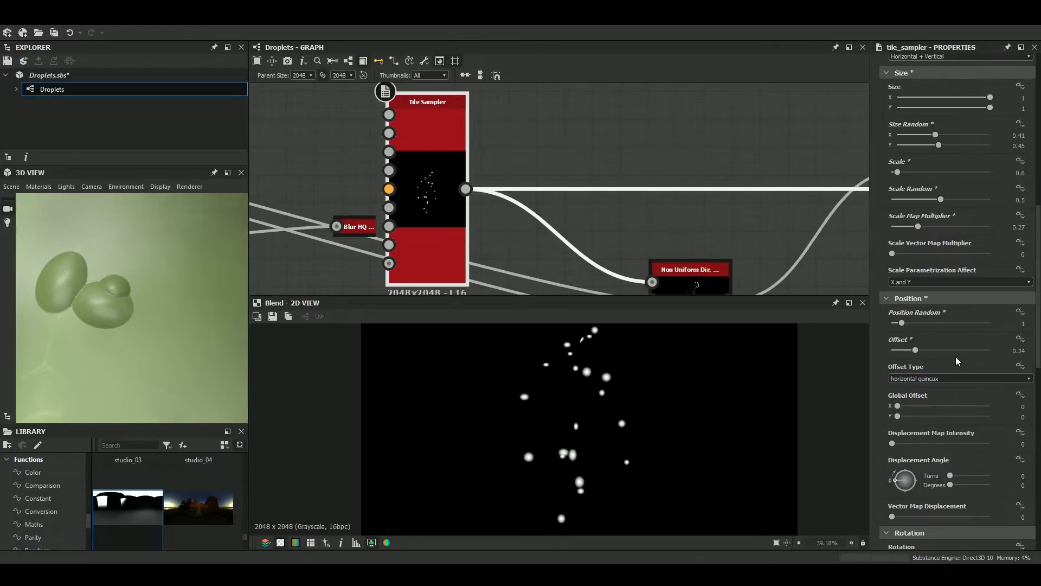
left_click_drag(114, 313, 124, 316)
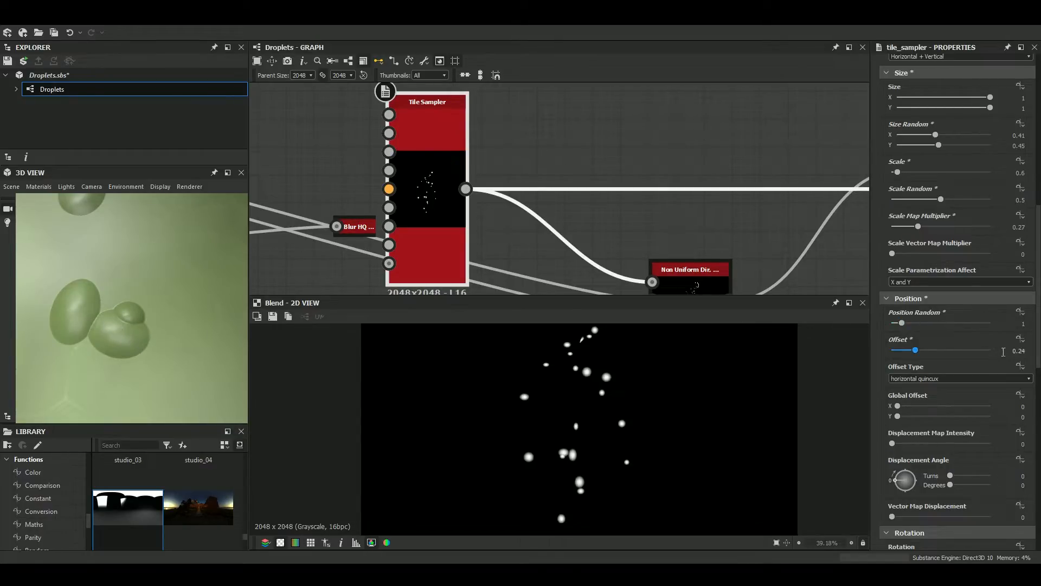
key("Return")
scroll(159, 316, "down", 5)
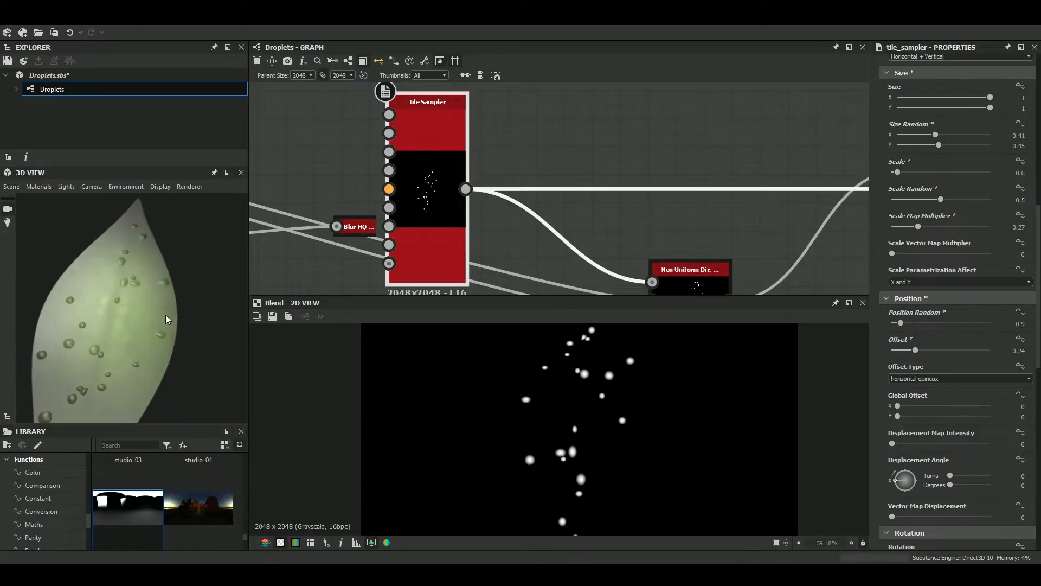
Preview the Non Uniform Directional Warp, and crop the bottom of the Blend after it to 0.34
middle_click_drag(694, 272, 648, 208)
double_click(645, 239)
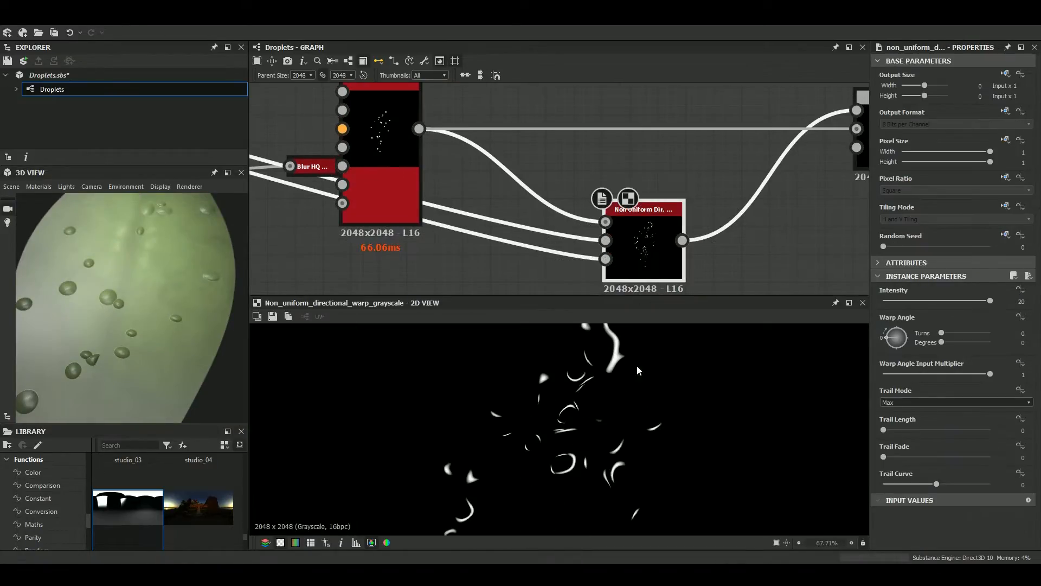
middle_click_drag(759, 136, 578, 230)
double_click(724, 210)
mouse_move(940, 407)
left_mouse_down()
mouse_move(926, 407)
mouse_move(974, 386)
mouse_move(931, 407)
left_mouse_up()
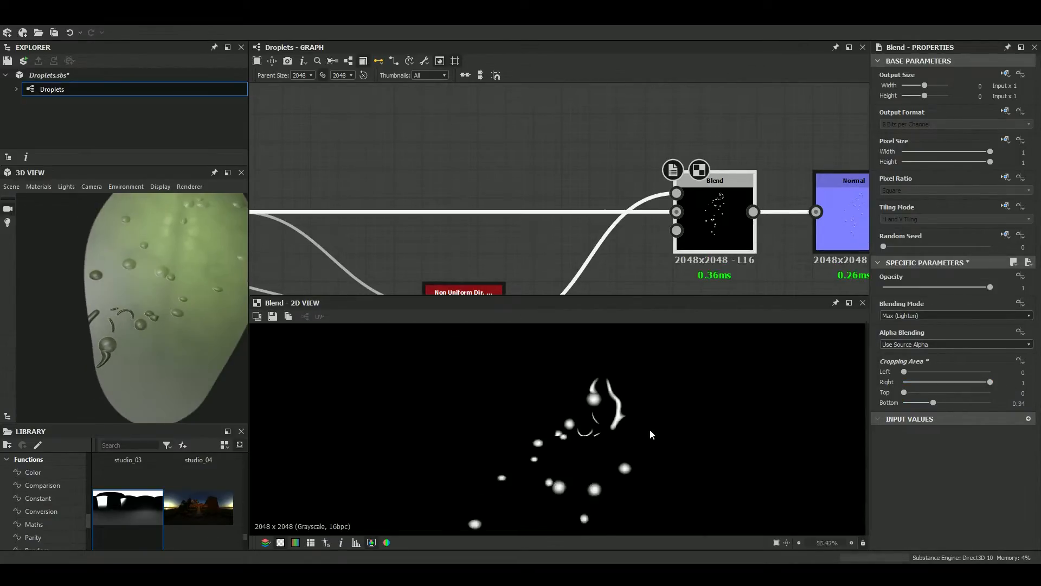
Insert a Transformation 2D between the directional warp and the Blend, and shift its Offset to X 0.0897 and Y -0.0239
scroll(616, 385, "down", 3)
middle_click_drag(483, 292, 476, 249)
left_click(476, 242)
key("space")
type("tr")
left_click(527, 249)
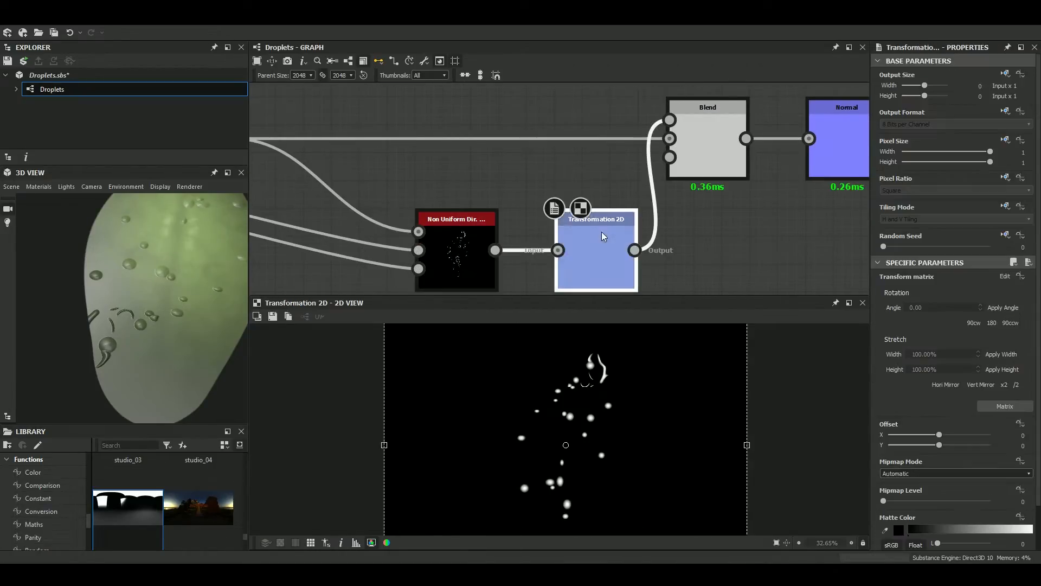
double_click(691, 156)
left_click(594, 260)
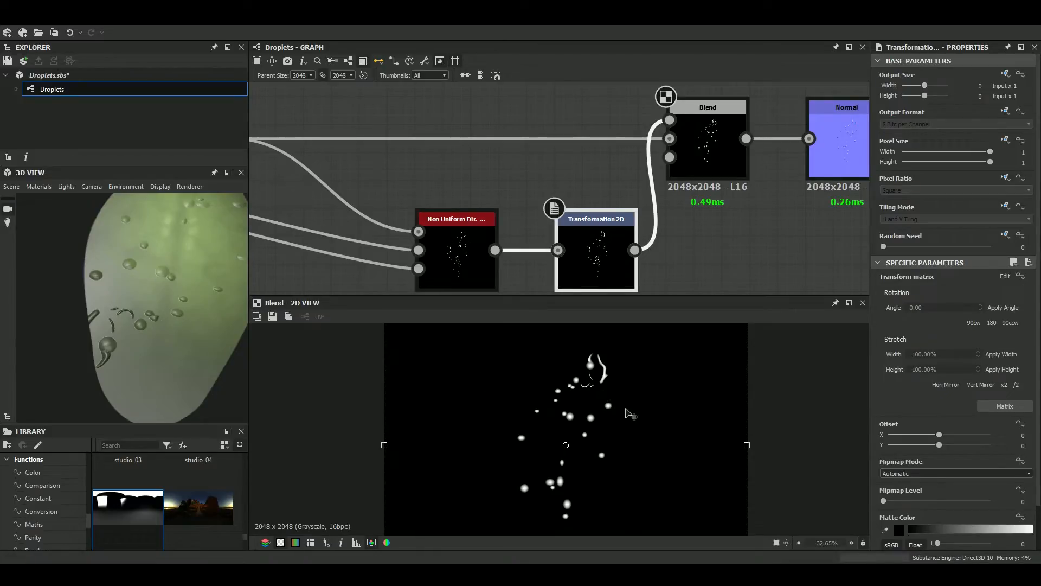
left_click_drag(629, 416, 596, 423)
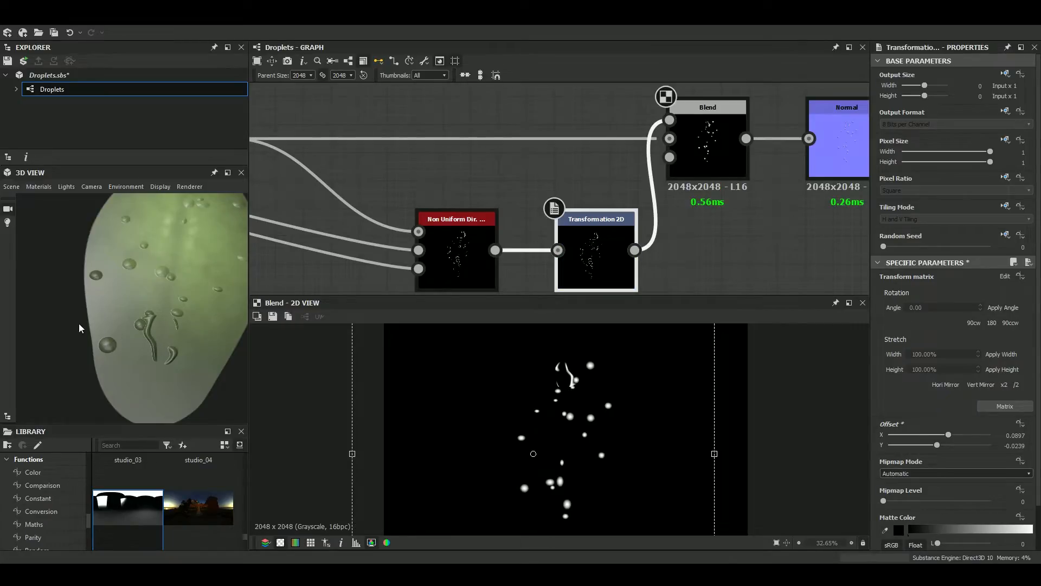
Try bottom crop values of 0.33 and 0.36 on the Blend while viewing the drip up close in 3D
scroll(177, 355, "up", 10)
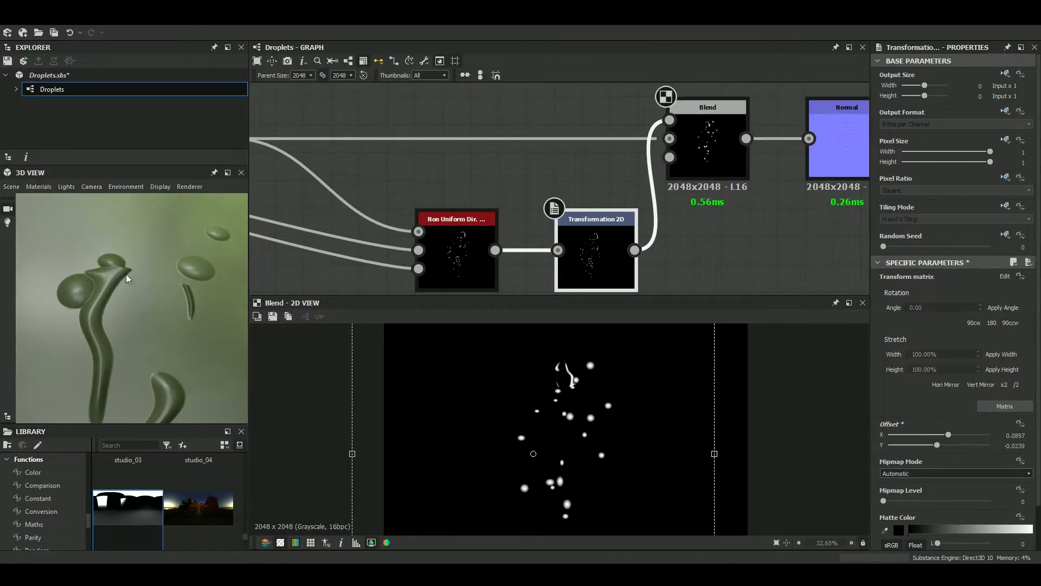
scroll(126, 274, "up", 2)
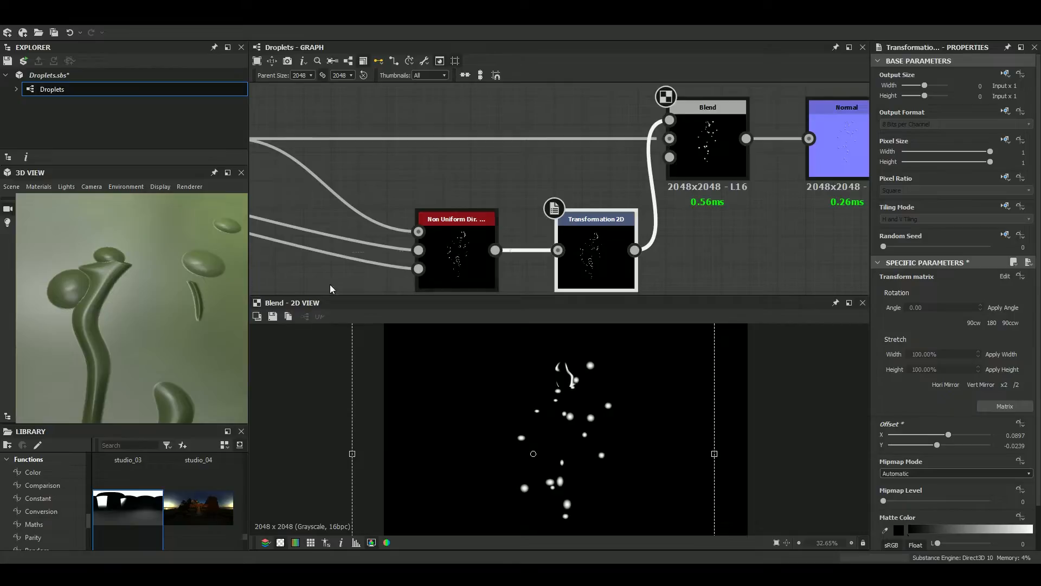
left_click(723, 138)
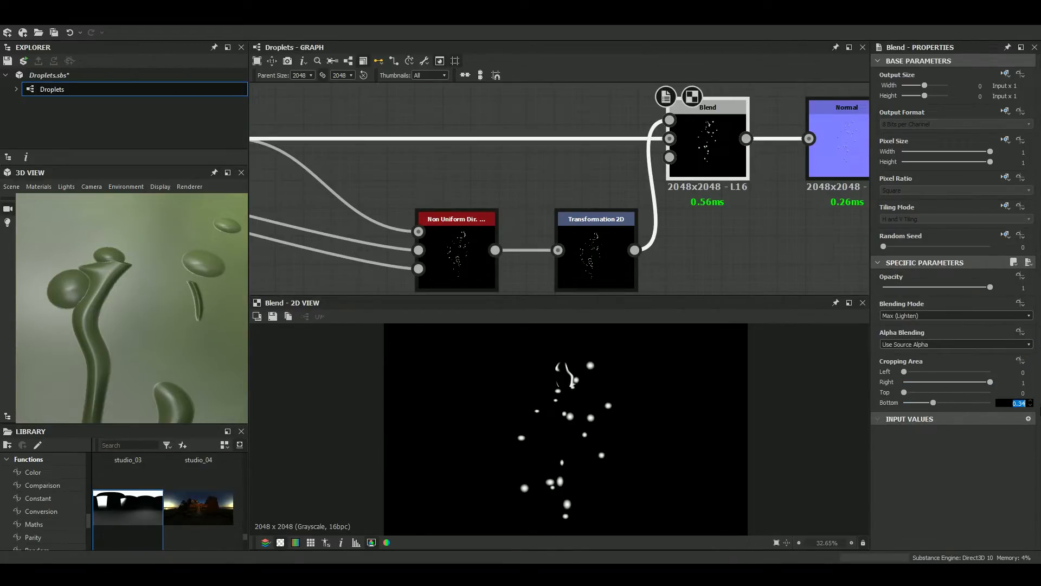
key("Return")
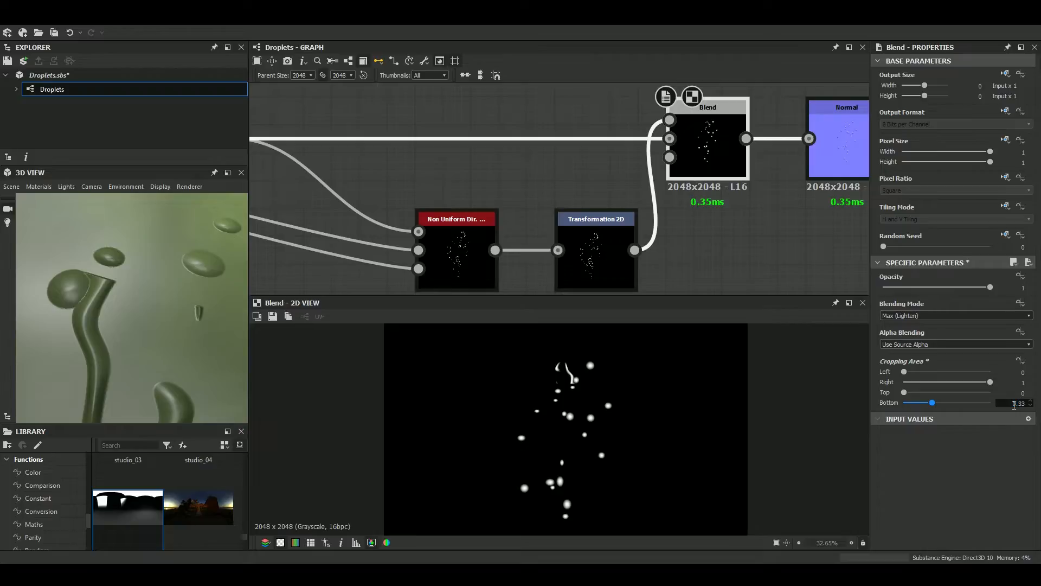
key("Return")
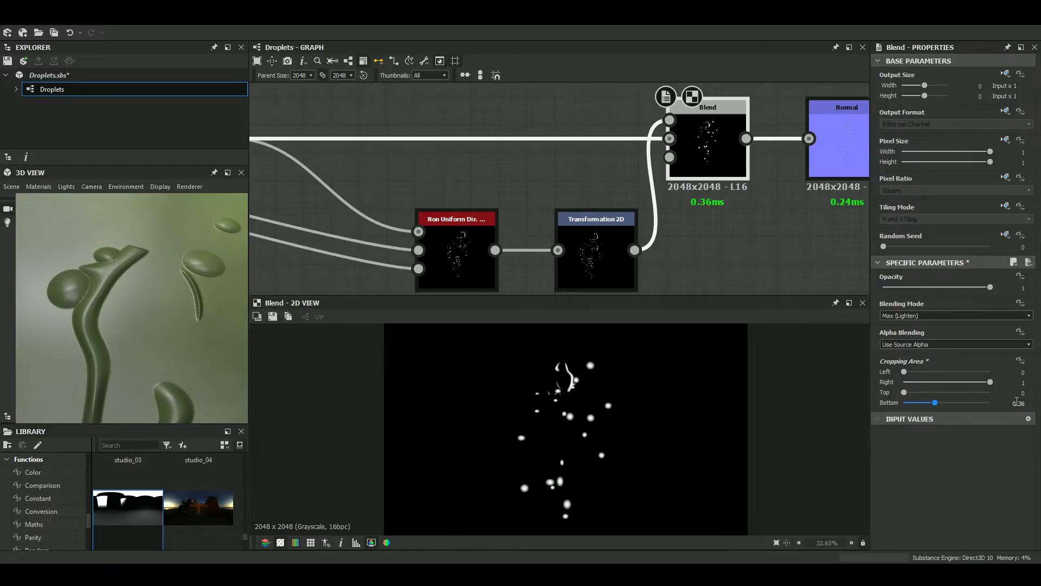
Shift the warped drips with the Transformation 2D to Offset X 0.104 and Y 0.0144
left_click_drag(137, 341, 173, 364)
left_click(602, 244)
scroll(592, 436, "up", 7)
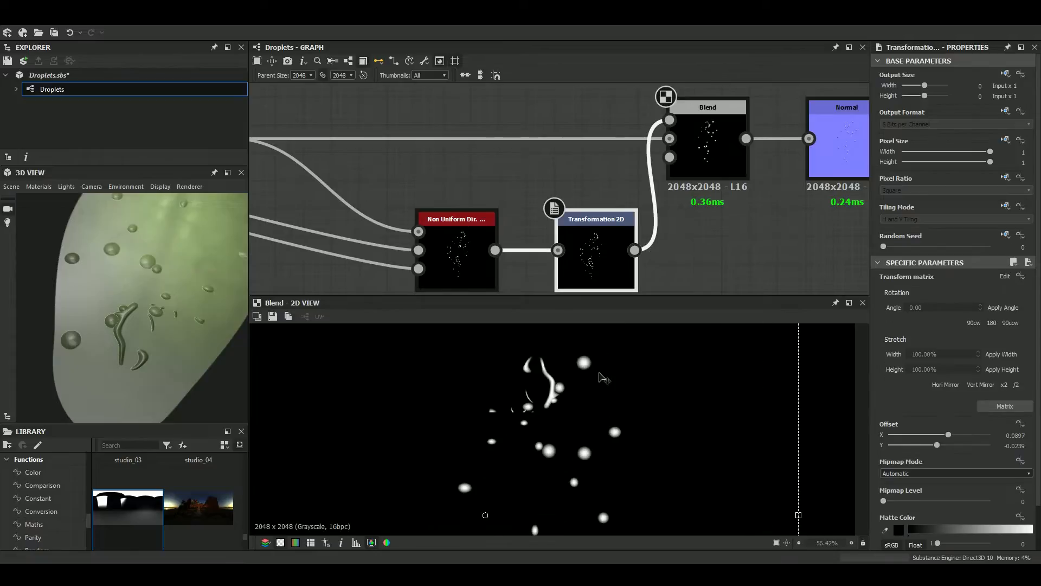
left_click_drag(595, 438, 567, 372)
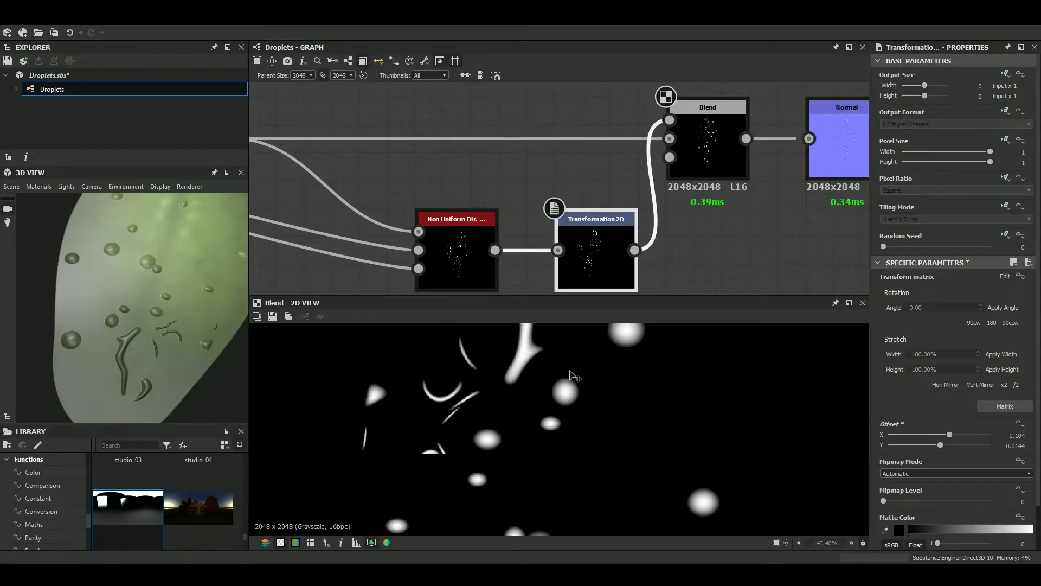
Set the Blend's cropping area to Bottom 0.35 and Left 0.47, isolating the main drip
left_click(714, 147)
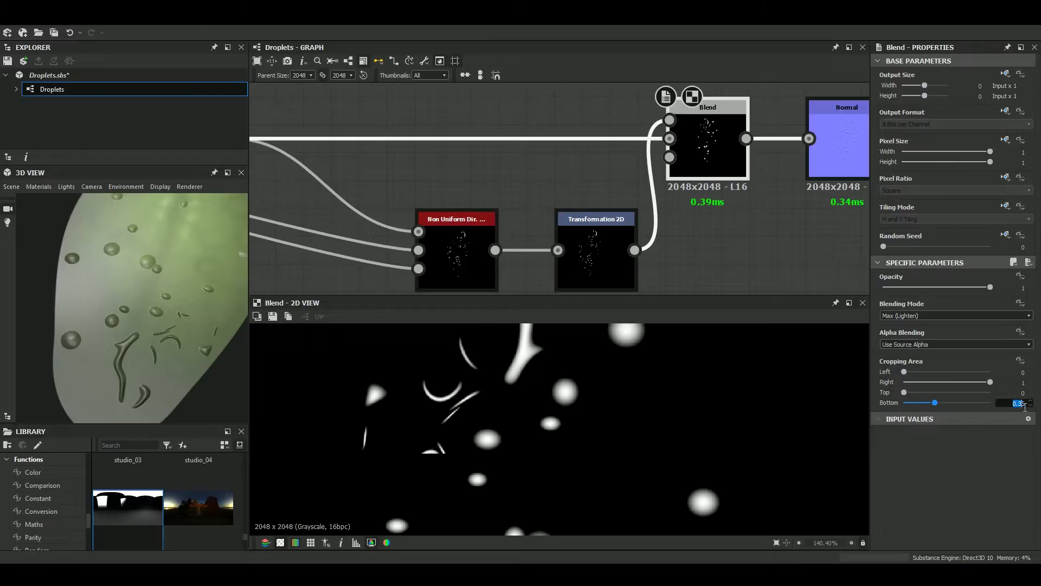
left_click_drag(904, 372, 945, 369)
left_click_drag(119, 296, 183, 281)
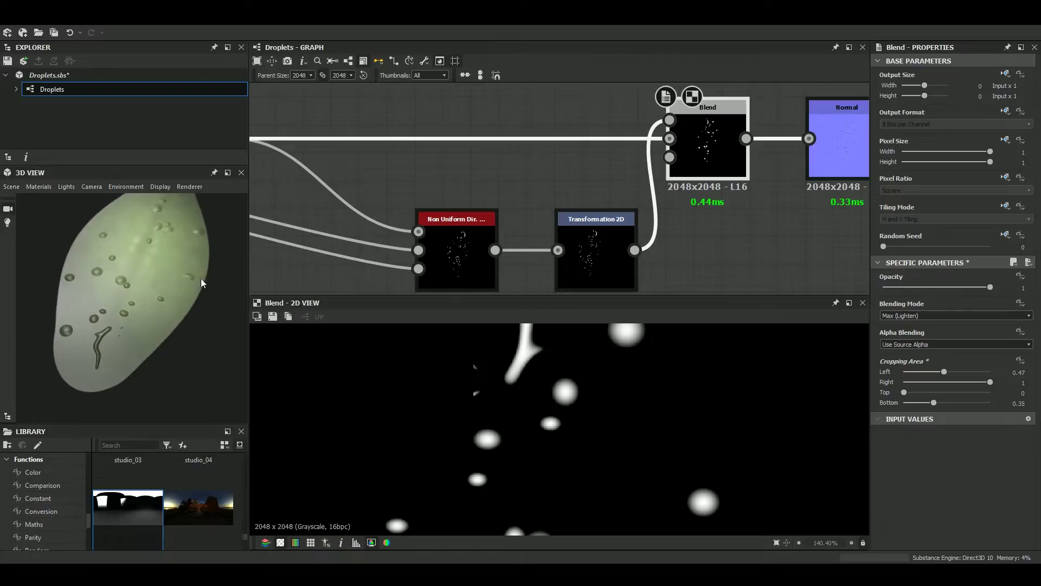
Preview the Blur HQ Grayscale of the other droplet chain and examine its settings
scroll(287, 292, "down", 5)
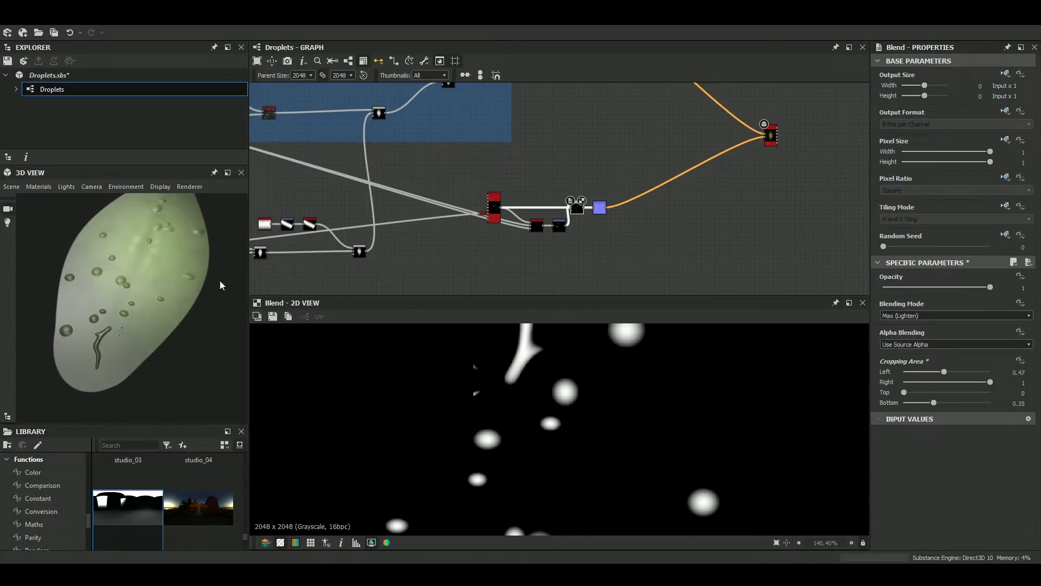
scroll(590, 204, "down", 4)
scroll(574, 170, "up", 8)
middle_click_drag(582, 191, 435, 205)
scroll(477, 155, "up", 6)
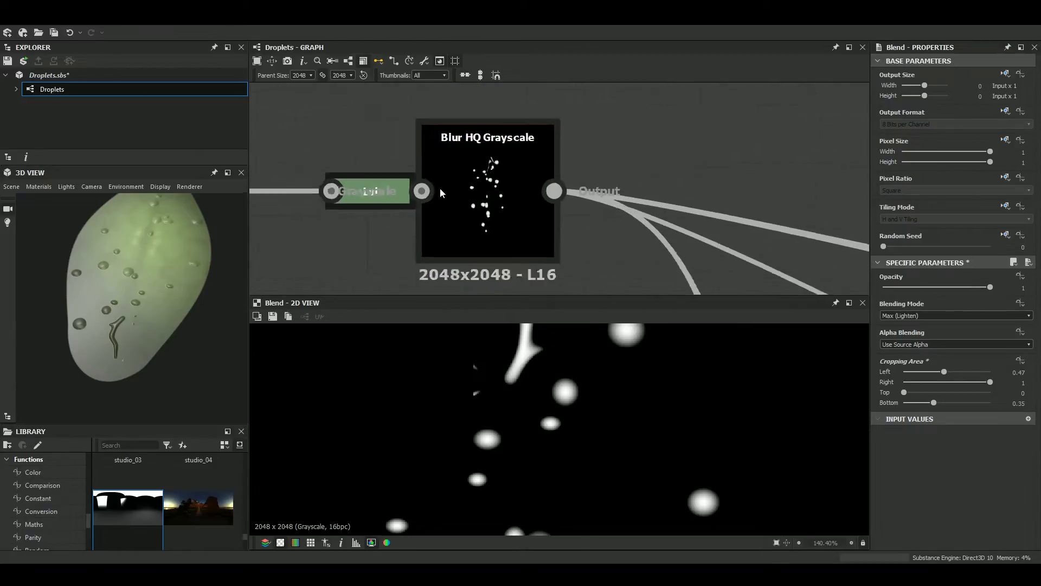
scroll(594, 247, "down", 4)
left_click(620, 222)
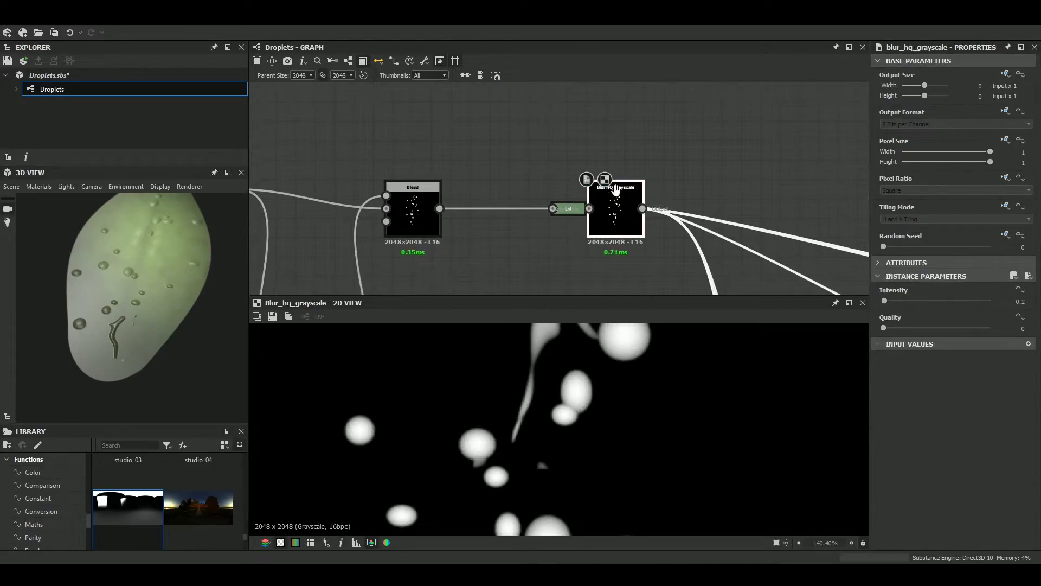
Preview the Blend feeding that chain's Levels node, and examine its droplet mask, opacity and cropping settings
scroll(616, 190, "up", 3)
middle_click_drag(616, 190, 748, 206)
scroll(473, 240, "up", 3)
left_click(471, 242)
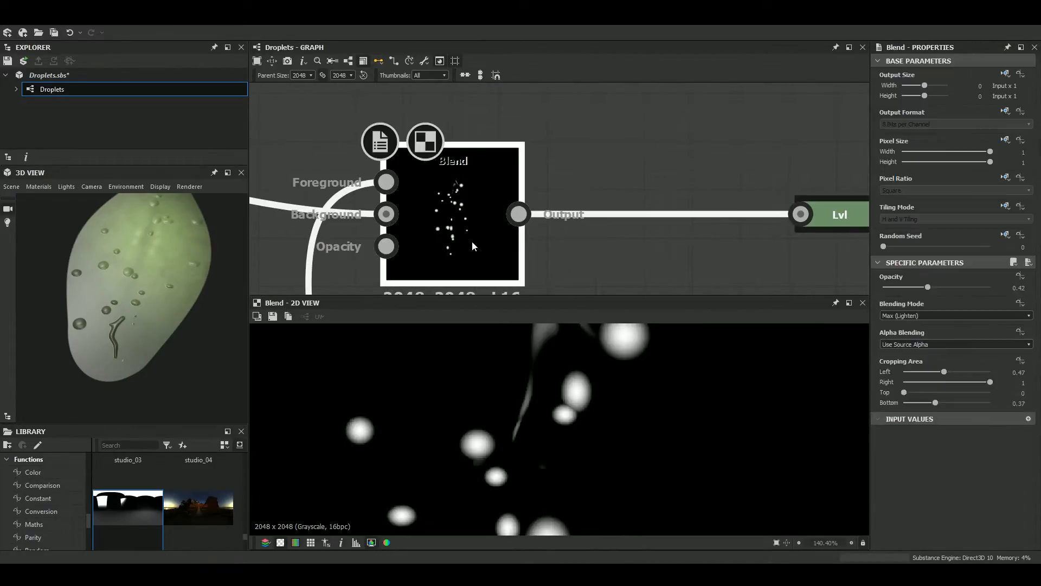
scroll(607, 386, "up", 1)
middle_click_drag(556, 433, 595, 442)
scroll(430, 153, "down", 3)
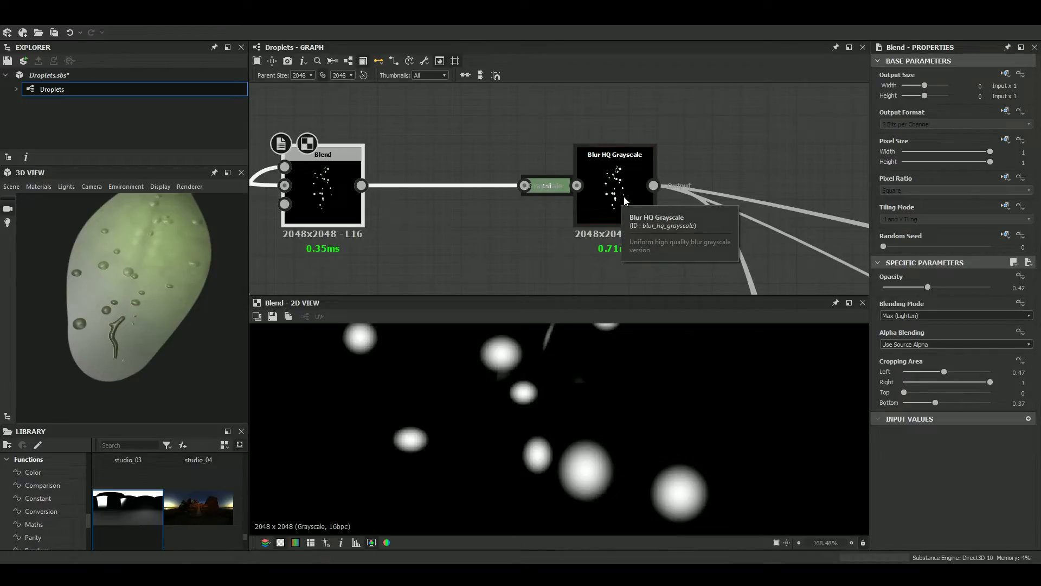
scroll(607, 187, "down", 3)
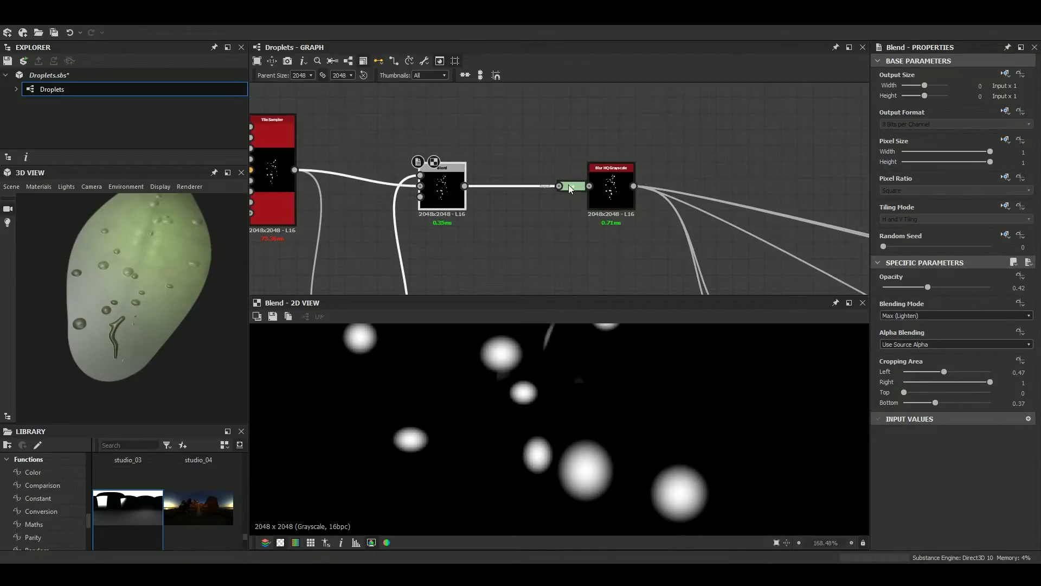
Preview the first droplet chain's Blur HQ Grayscale, the leaf Normal and the droplet Normal feeding its Normal Blend, and examine their intensity settings
left_click(568, 184)
left_click(623, 193)
scroll(622, 193, "down", 3)
scroll(538, 180, "up", 4)
middle_click_drag(566, 212, 578, 153)
scroll(477, 250, "down", 4)
middle_click_drag(476, 249, 532, 271)
scroll(593, 240, "up", 5)
middle_click_drag(668, 189, 619, 223)
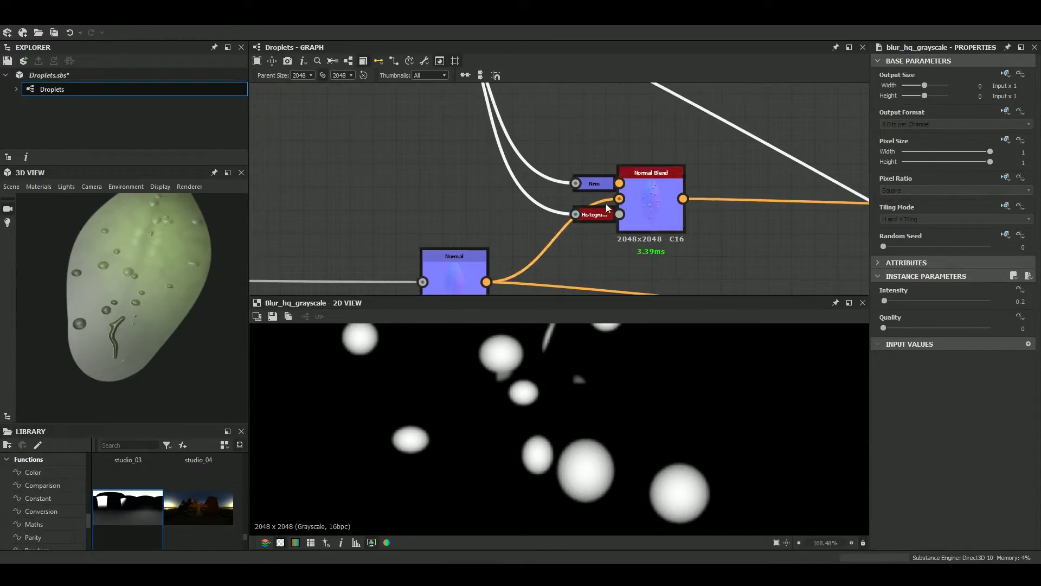
left_click(462, 258)
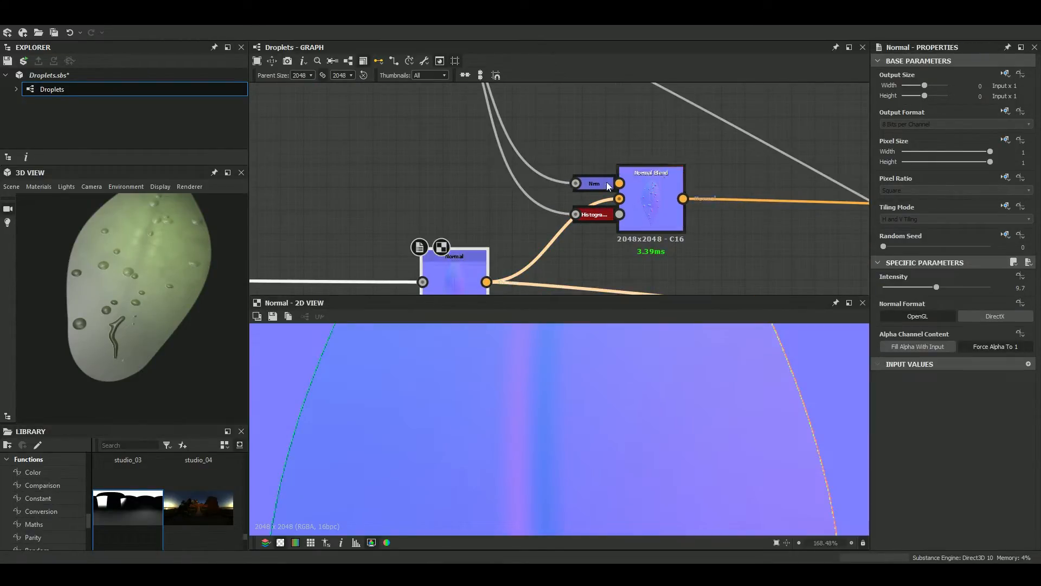
left_click(602, 185)
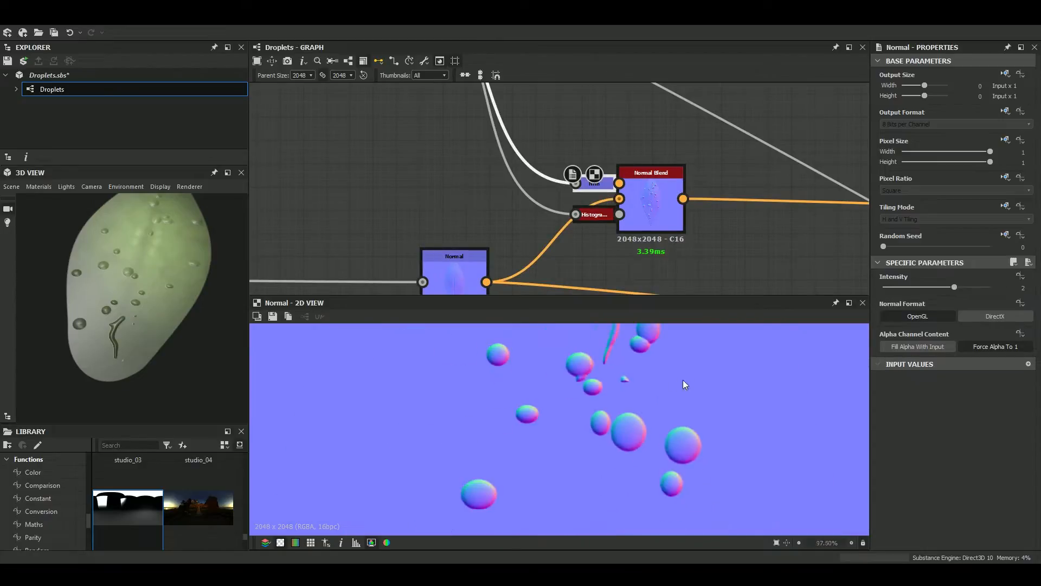
Preview the second droplet chain's Normal node and move it well away from its Blend to make room
scroll(651, 180, "down", 8)
scroll(576, 189, "up", 3)
scroll(677, 82, "up", 3)
scroll(407, 202, "up", 2)
middle_click_drag(406, 202, 439, 213)
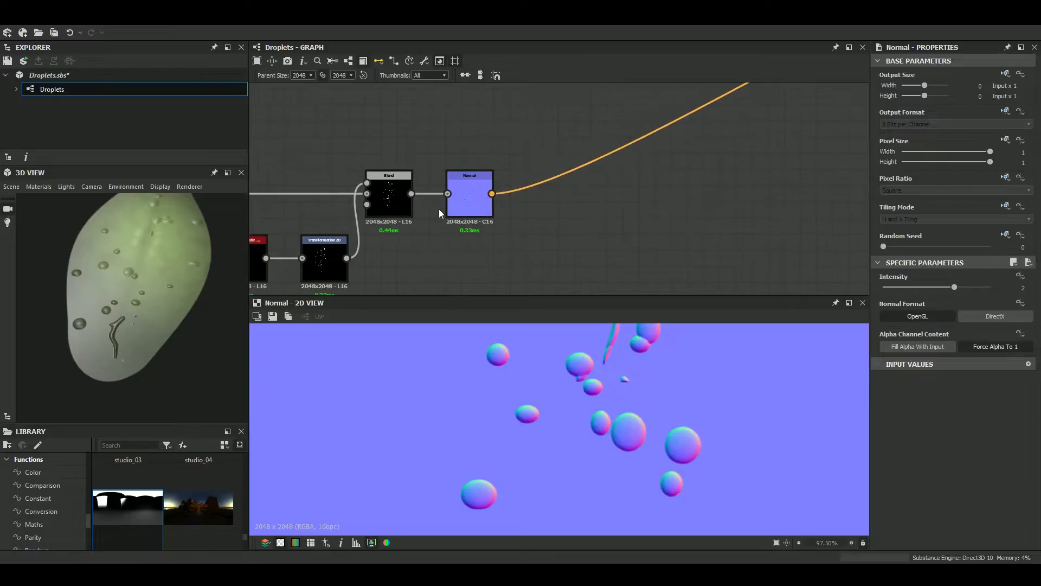
left_click_drag(471, 201, 638, 190)
middle_click_drag(525, 207, 617, 192)
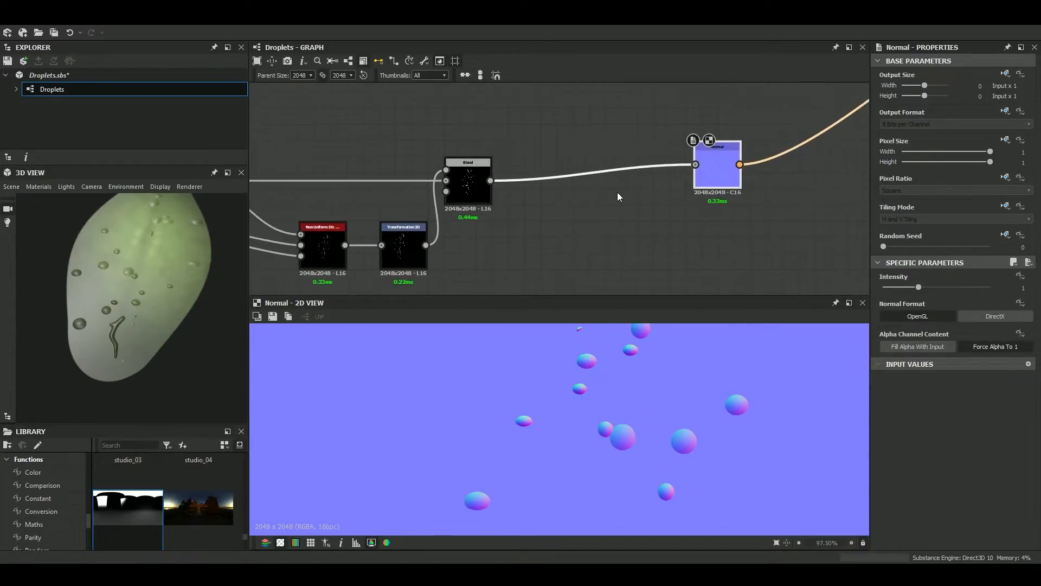
Connect the leaf shape's Multiply Blend to the second chain's Normal node, replacing its droplet input
scroll(587, 210, "down", 6)
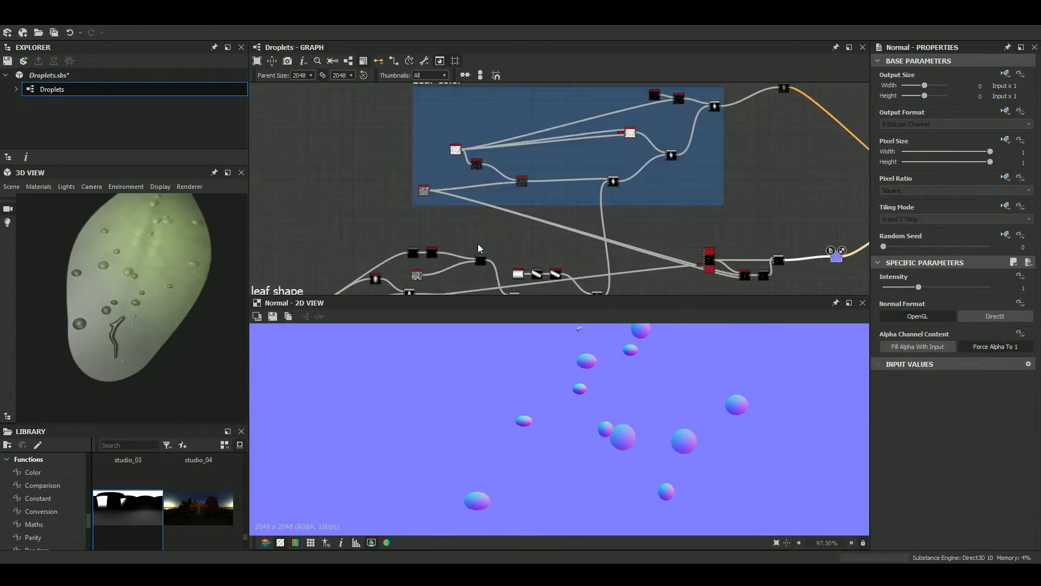
scroll(604, 168, "up", 2)
scroll(497, 209, "up", 5)
scroll(711, 148, "down", 2)
middle_click_drag(711, 148, 504, 208)
scroll(504, 208, "up", 2)
left_click(531, 201)
left_click_drag(532, 202, 751, 164)
middle_click_drag(836, 162, 478, 236)
scroll(479, 237, "down", 3)
scroll(642, 213, "up", 2)
left_click_drag(643, 216, 703, 263)
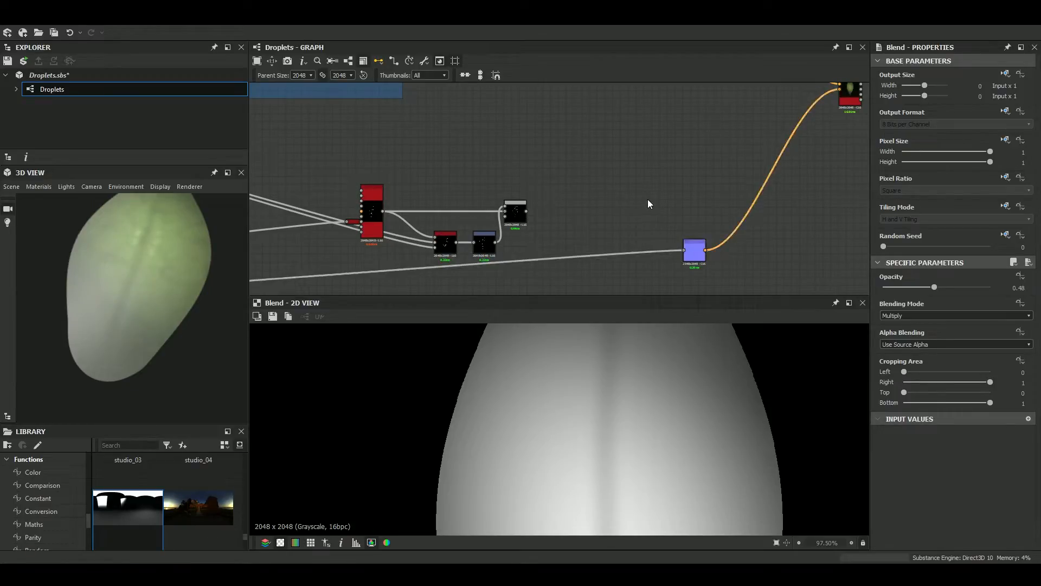
Add a Normal Blend node above the leaf Normal and connect that Normal to its background input
key("space")
type("nor")
key("Down")
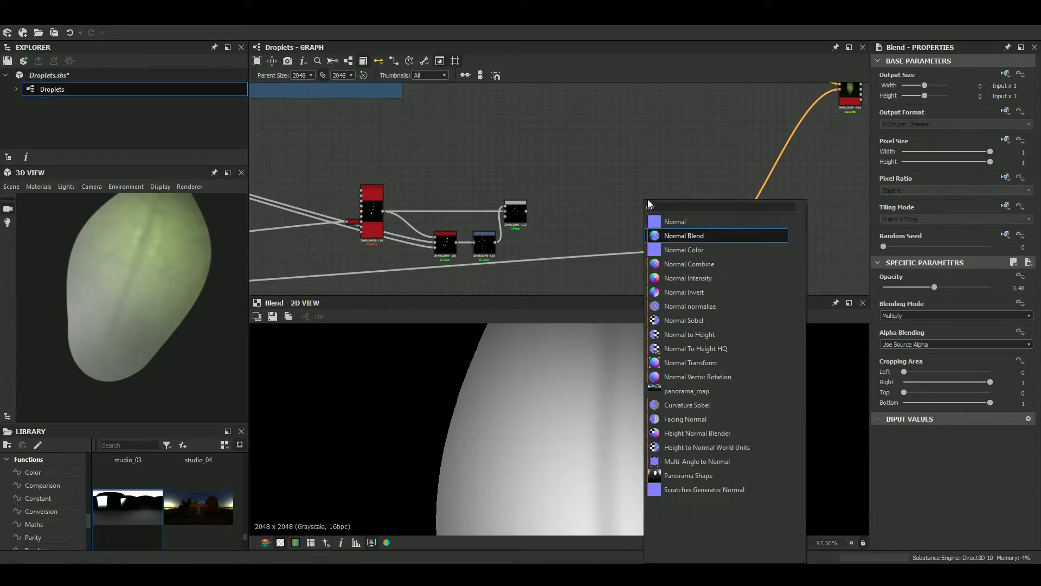
key("Return")
scroll(657, 201, "up", 3)
left_click_drag(823, 193, 819, 193)
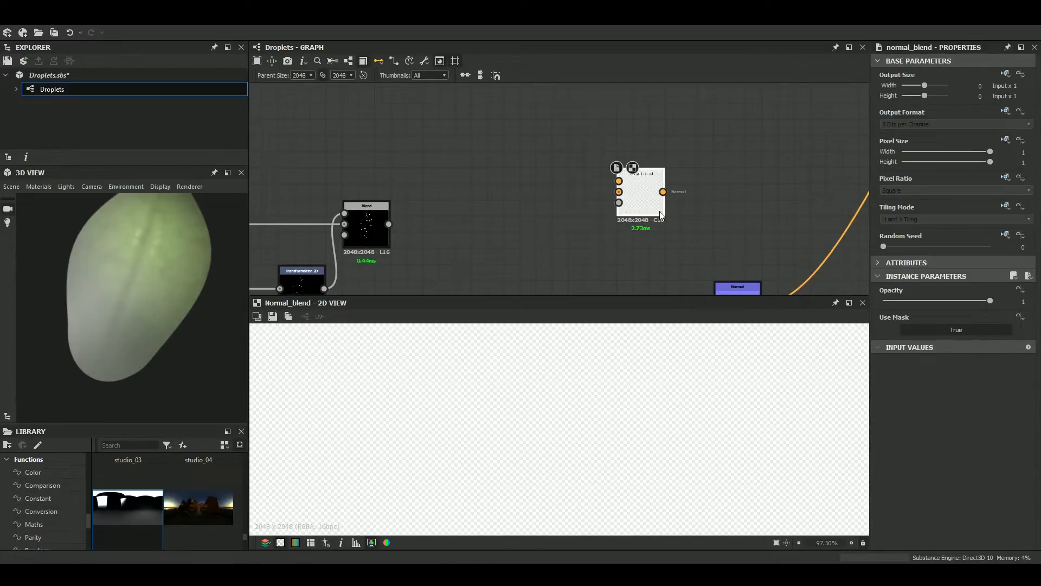
left_click_drag(660, 211, 837, 211)
middle_click_drag(784, 285, 569, 191)
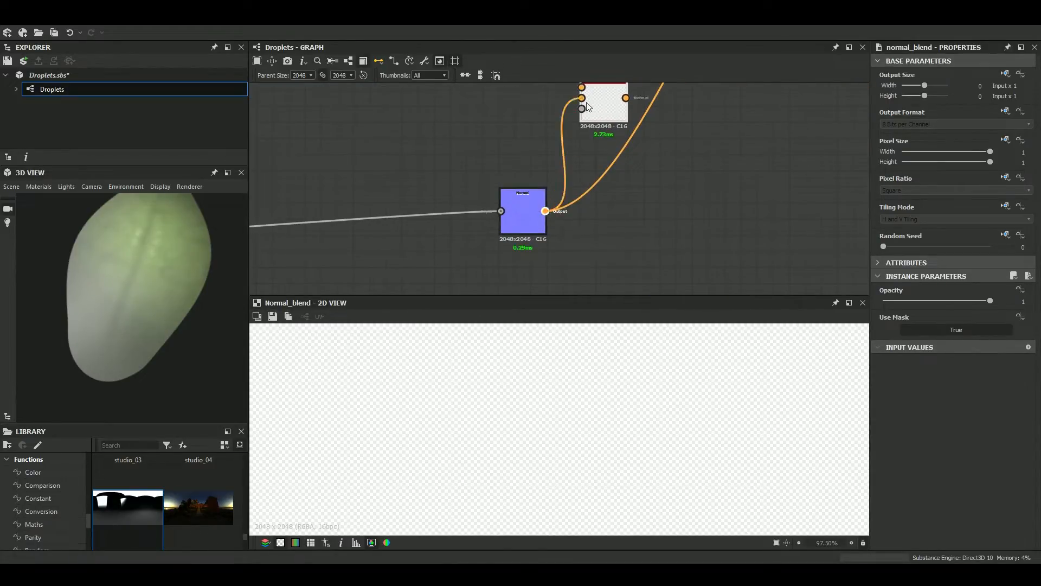
left_click_drag(595, 100, 595, 100)
Add a Normal node fed by the second chain's droplet Blend and connect it to the Normal Blend's foreground input
scroll(488, 154, "down", 3)
middle_click_drag(391, 154, 539, 216)
scroll(487, 211, "up", 3)
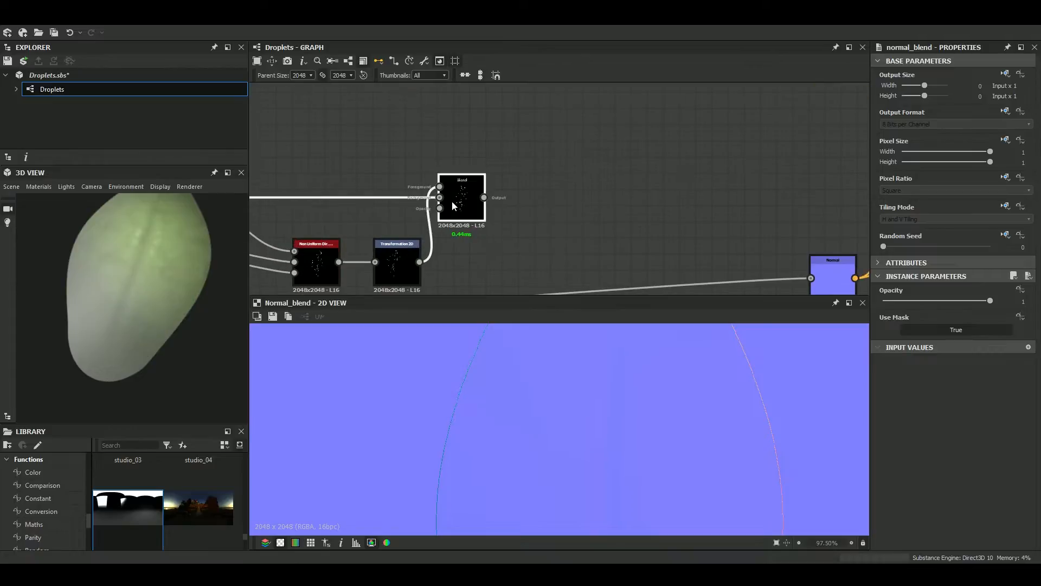
double_click(452, 202)
key("space")
key("Return")
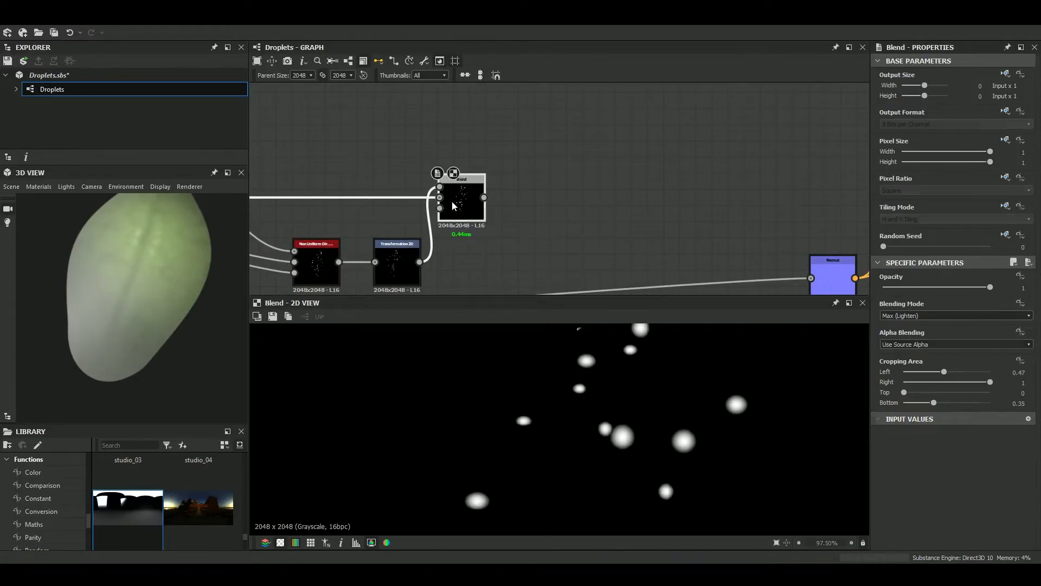
left_click_drag(546, 213, 757, 190)
middle_click_drag(758, 190, 420, 190)
left_click_drag(438, 187, 546, 177)
Connect the Normal Blend's output to the multi-output material node in place of the leaf Normal, and preview the blend
left_click(592, 189)
scroll(623, 191, "down", 3)
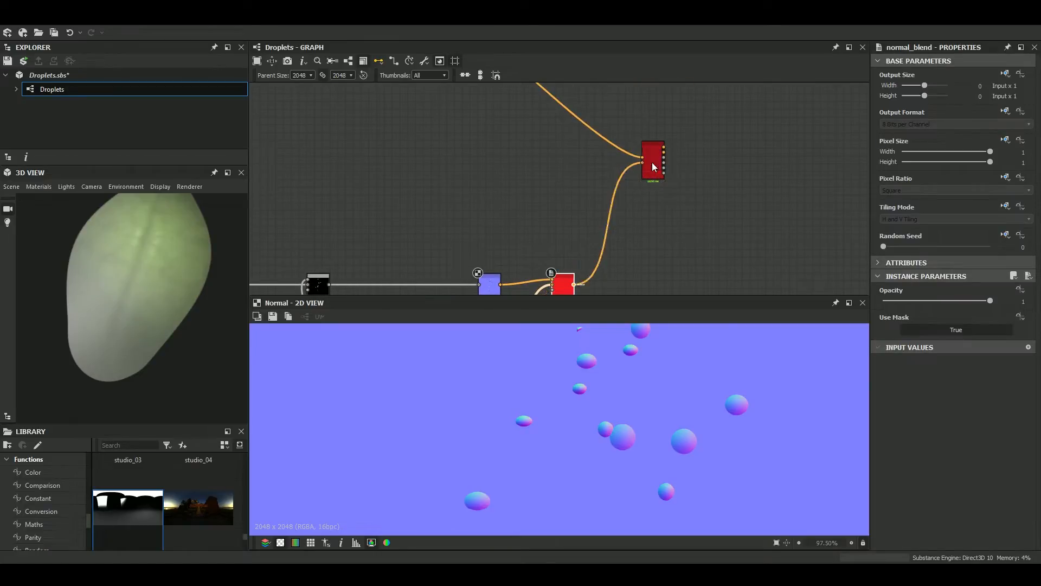
scroll(596, 228, "up", 3)
scroll(629, 209, "down", 2)
double_click(591, 204)
Add a Histogram Scan node fed by the droplet Blend and place it beneath the leaf Normal node
middle_click_drag(304, 201, 457, 197)
scroll(458, 197, "down", 1)
scroll(485, 187, "up", 3)
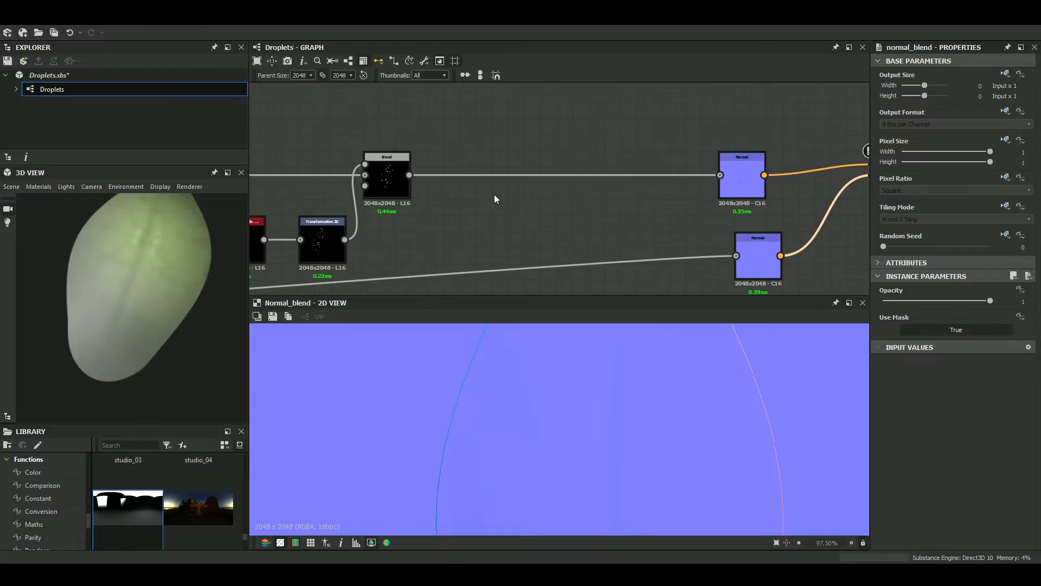
key("space")
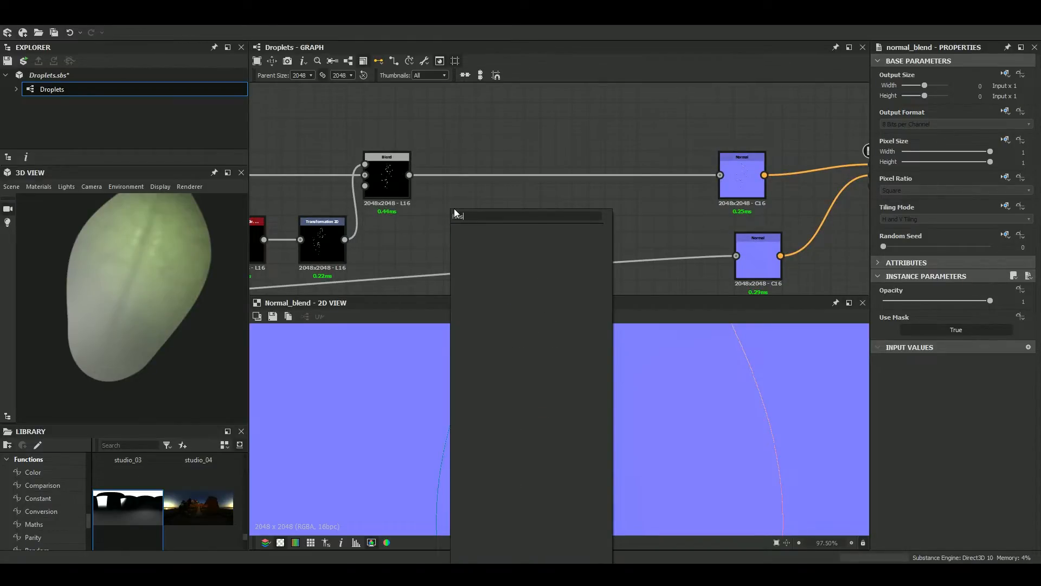
type("hios")
key("BackSpace")
key("BackSpace")
type("s")
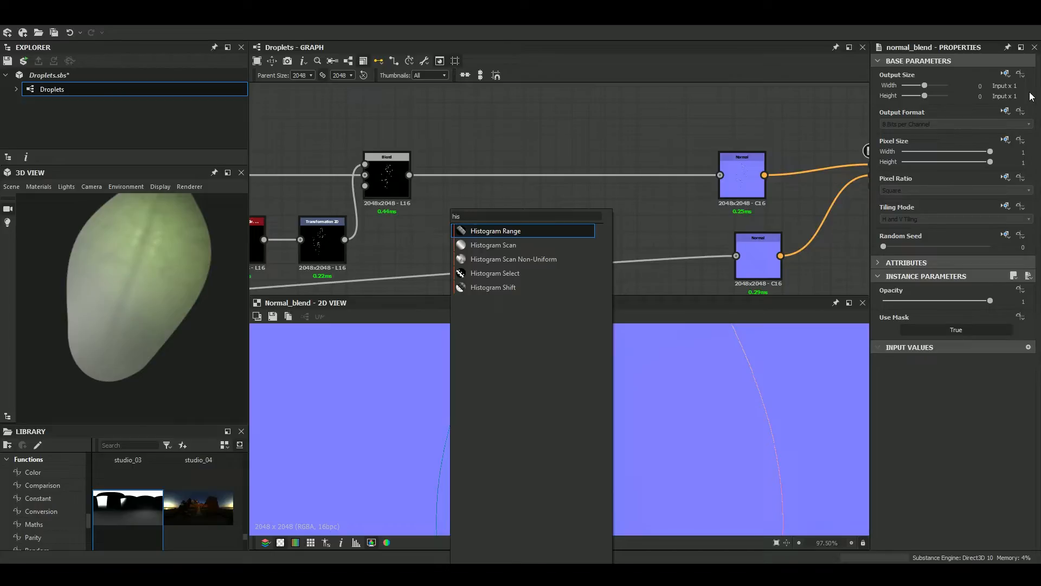
left_click(493, 244)
scroll(425, 183, "up", 2)
left_click_drag(375, 205, 434, 253)
Set the Histogram Scan's Position to 0.89 and connect it to the Normal Blend's mask input
left_click_drag(920, 302, 979, 302)
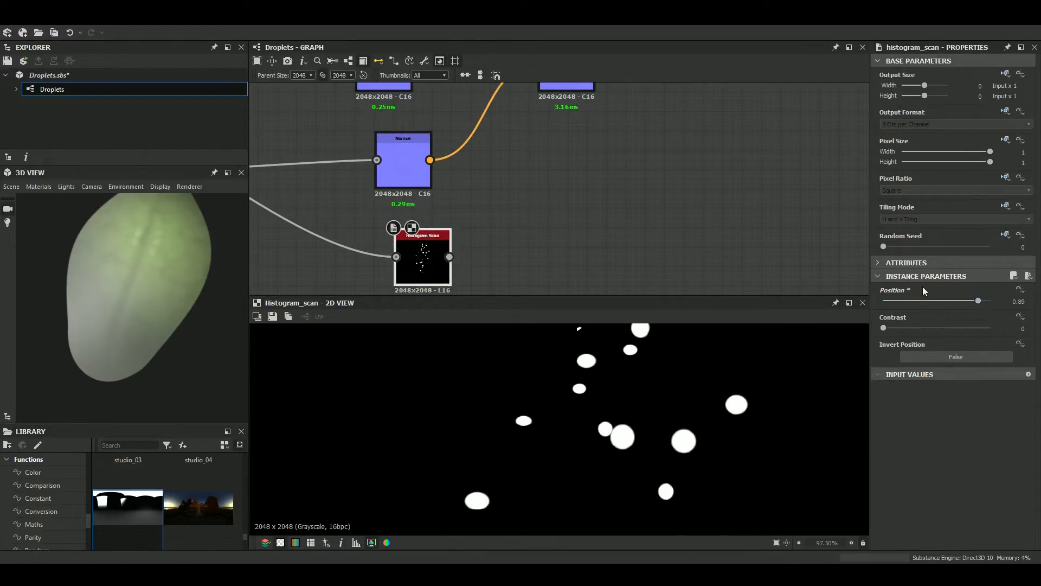
left_click_drag(452, 259, 557, 194)
double_click(557, 186)
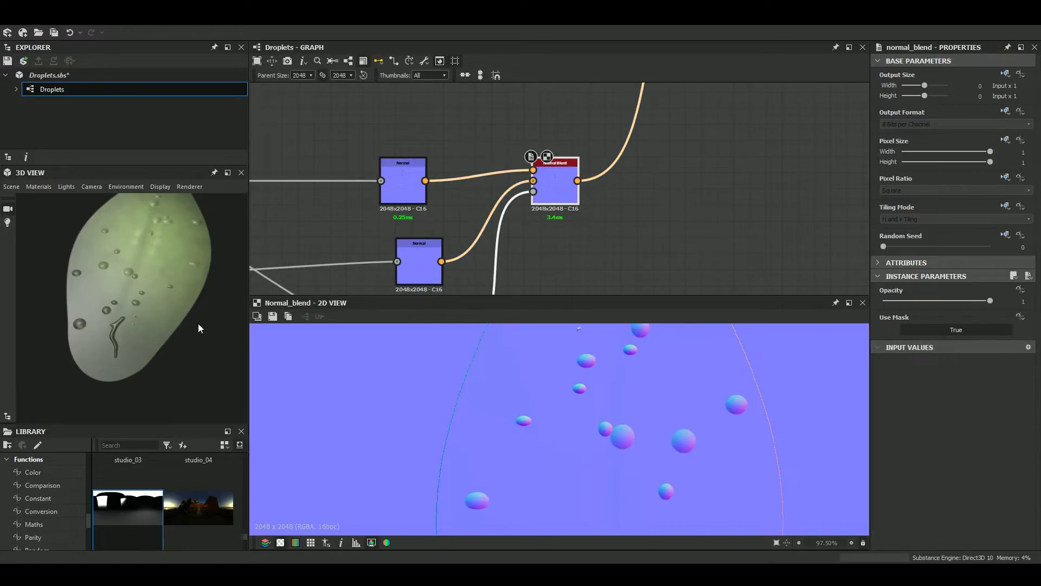
Inspect the droplets on the 3D leaf up close and examine the first chain's Blur HQ Grayscale settings and droplet softness
scroll(205, 327, "up", 5)
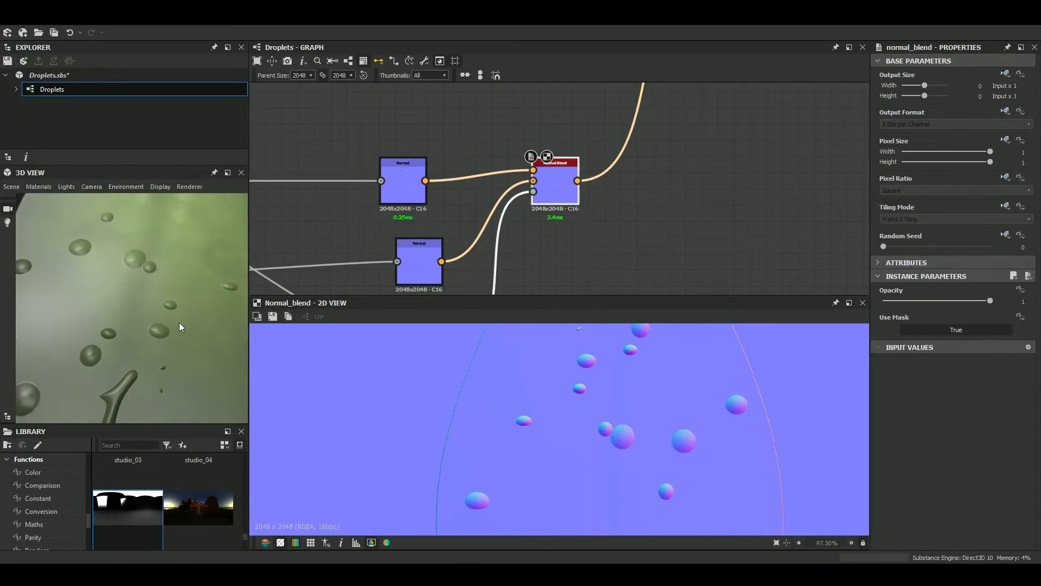
scroll(416, 180, "down", 5)
middle_click_drag(516, 311, 622, 237)
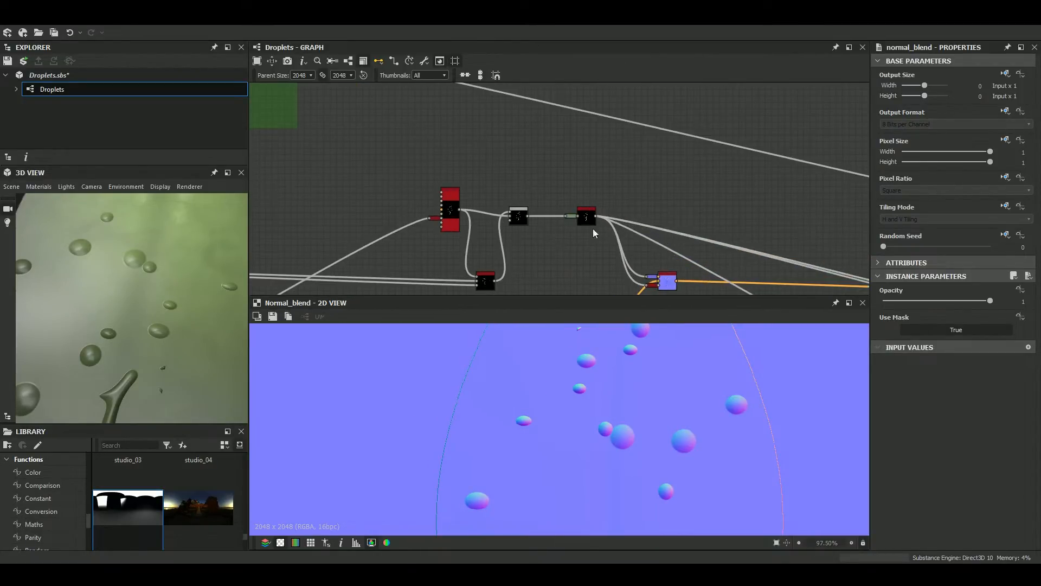
scroll(650, 219, "up", 5)
left_click(648, 220)
scroll(625, 480, "up", 3)
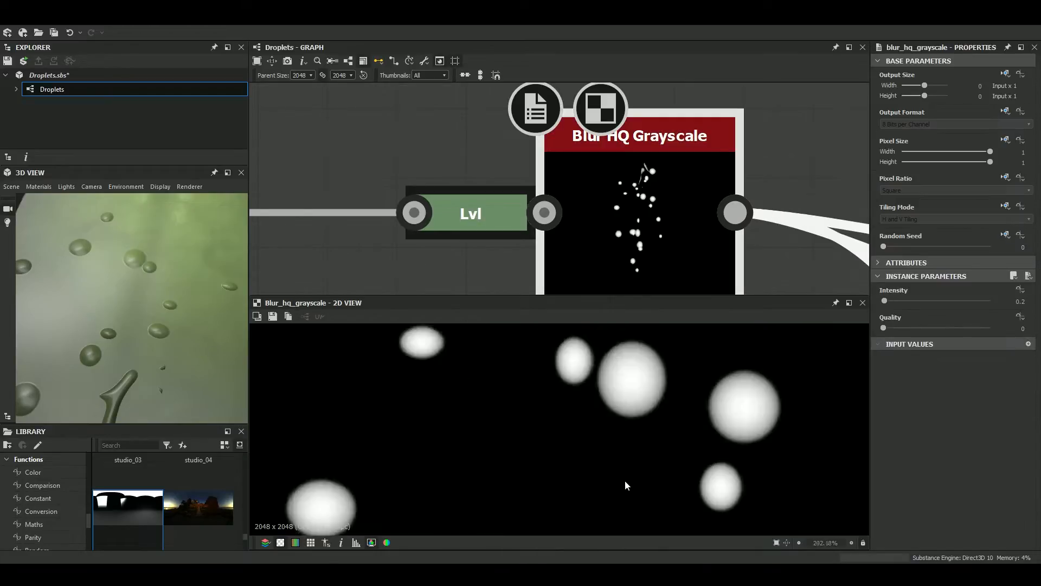
scroll(625, 481, "up", 1)
scroll(625, 247, "down", 7)
middle_click_drag(631, 330, 611, 392)
scroll(613, 392, "up", 1)
scroll(612, 210, "down", 5)
scroll(612, 202, "up", 8)
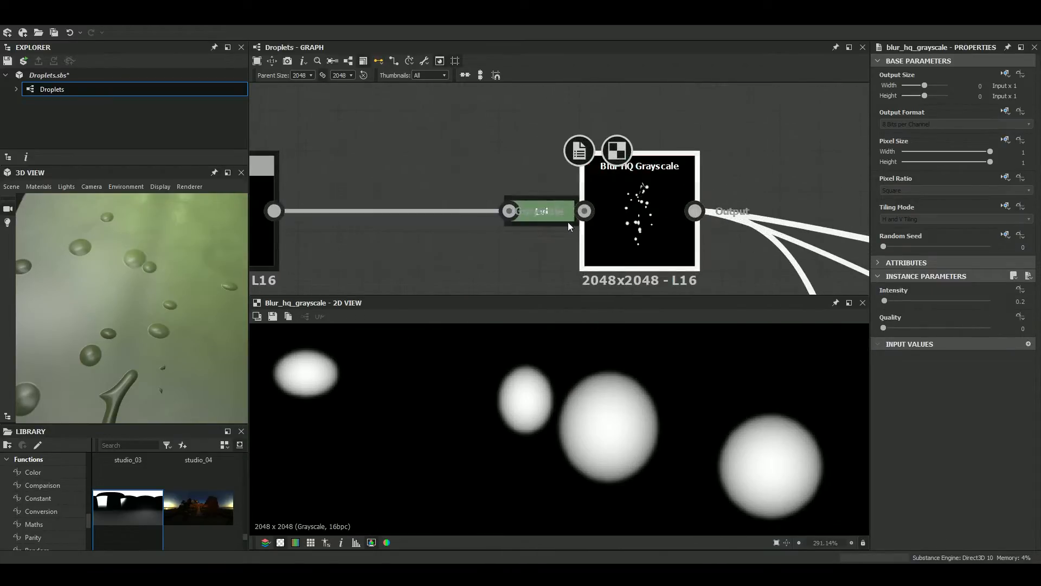
middle_click_drag(533, 222, 515, 222)
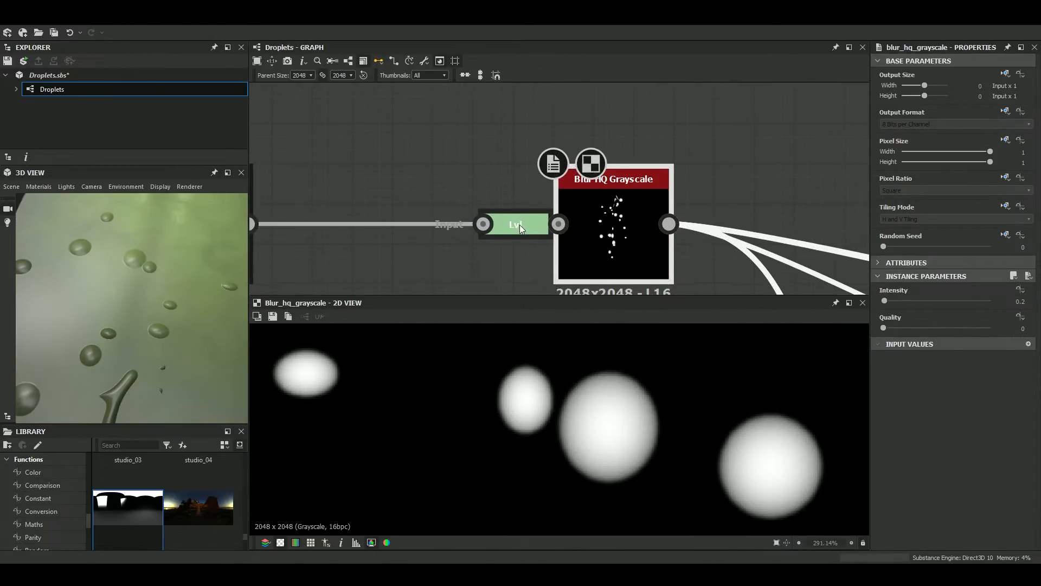
Add a Levels node like the first chain's above the link between the second chain's droplet Blend and its Normal
left_click(521, 226)
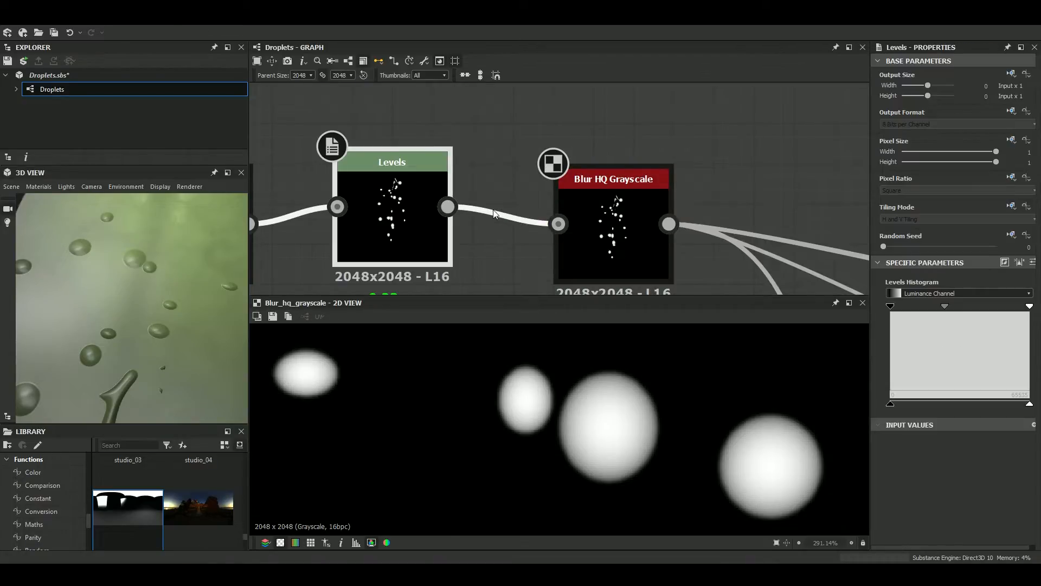
scroll(616, 222, "down", 5)
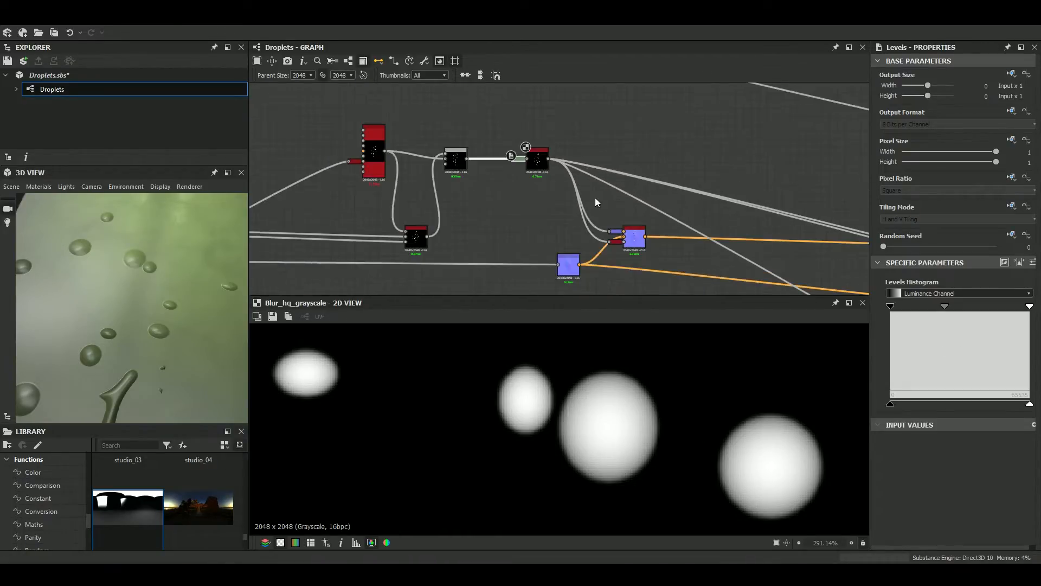
scroll(558, 175, "up", 4)
scroll(602, 162, "down", 5)
scroll(565, 186, "up", 3)
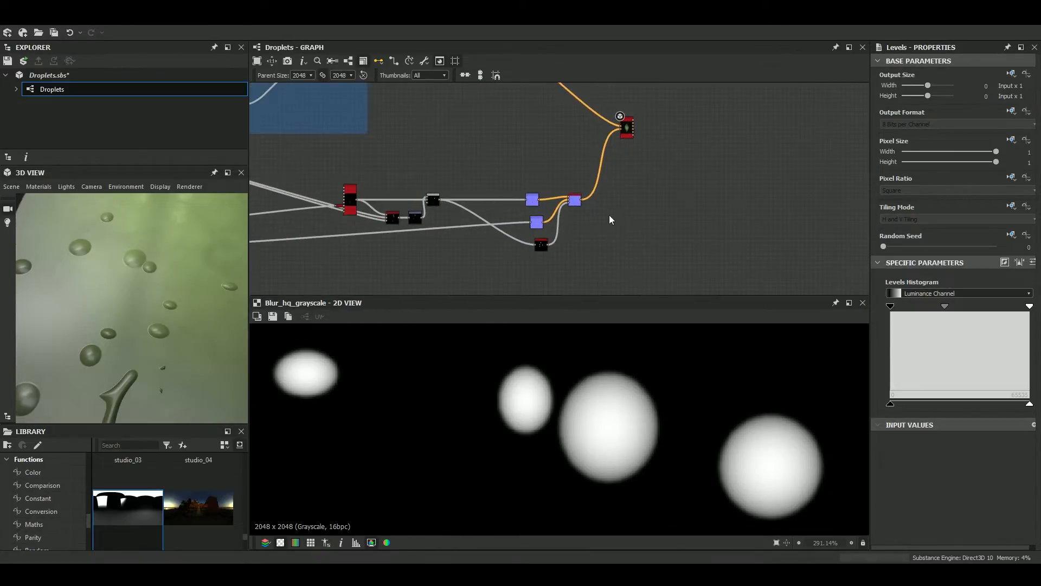
scroll(574, 211, "up", 4)
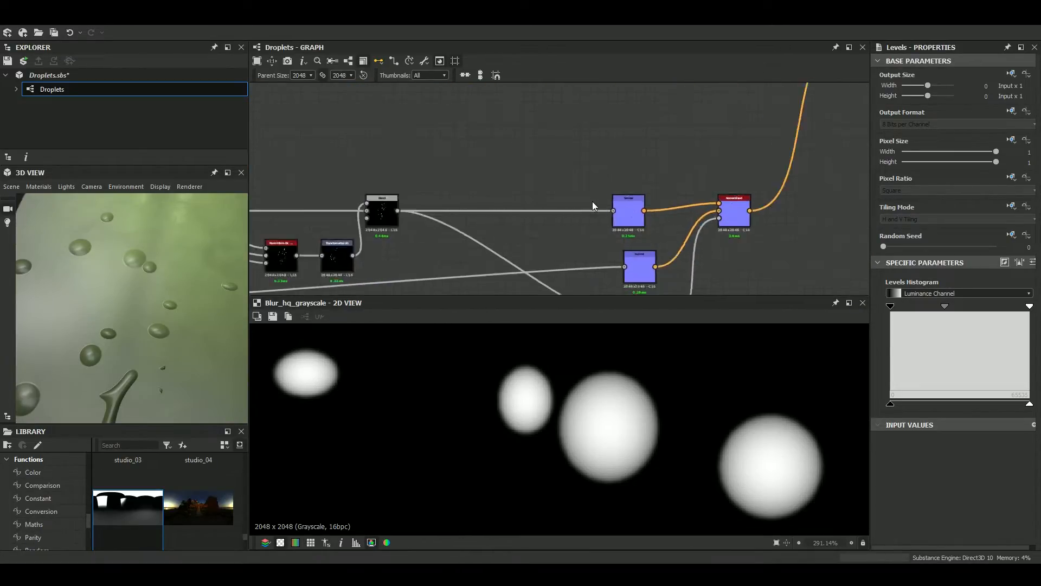
scroll(592, 206, "up", 3)
middle_click_drag(665, 228, 682, 251)
scroll(627, 218, "down", 2)
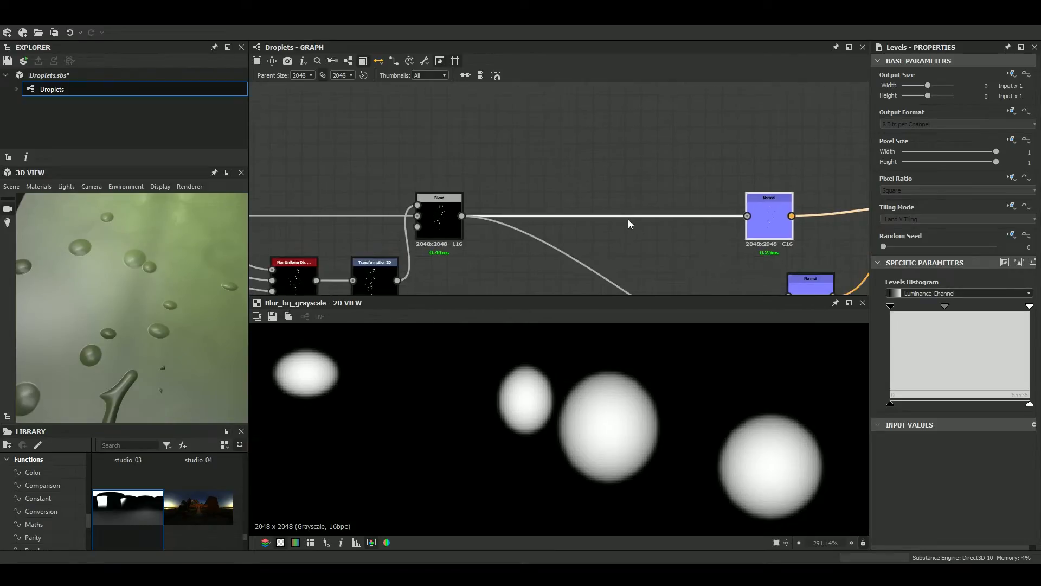
key("space")
scroll(526, 155, "down", 5)
key("Escape")
key("ctrl+v")
Add a Blur HQ Grayscale node after the new Levels node and feed the droplet Blend into the Levels
key("space")
type("blur")
key("Down")
key("Down")
key("Return")
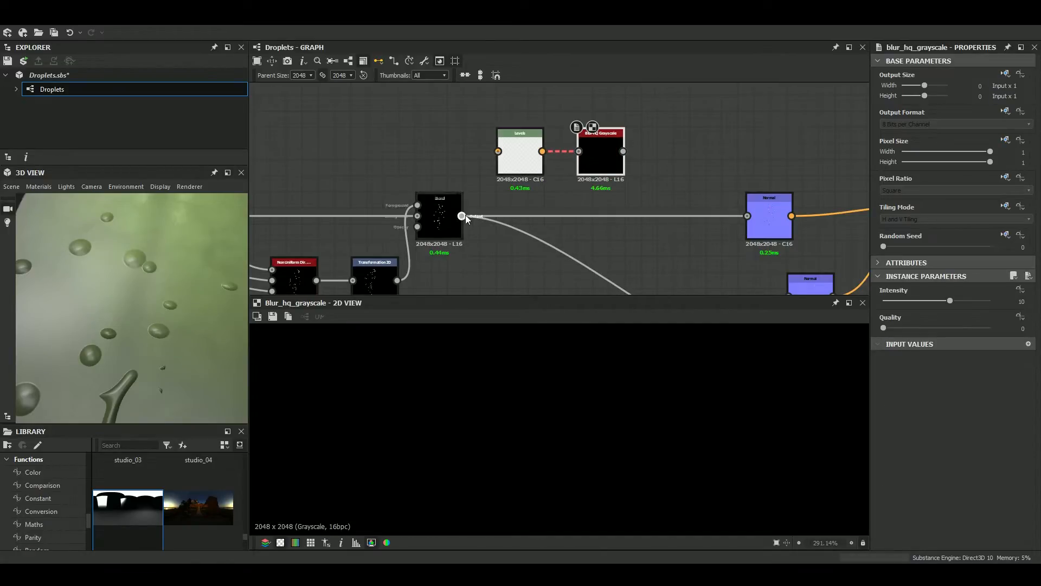
left_click_drag(541, 151, 506, 153)
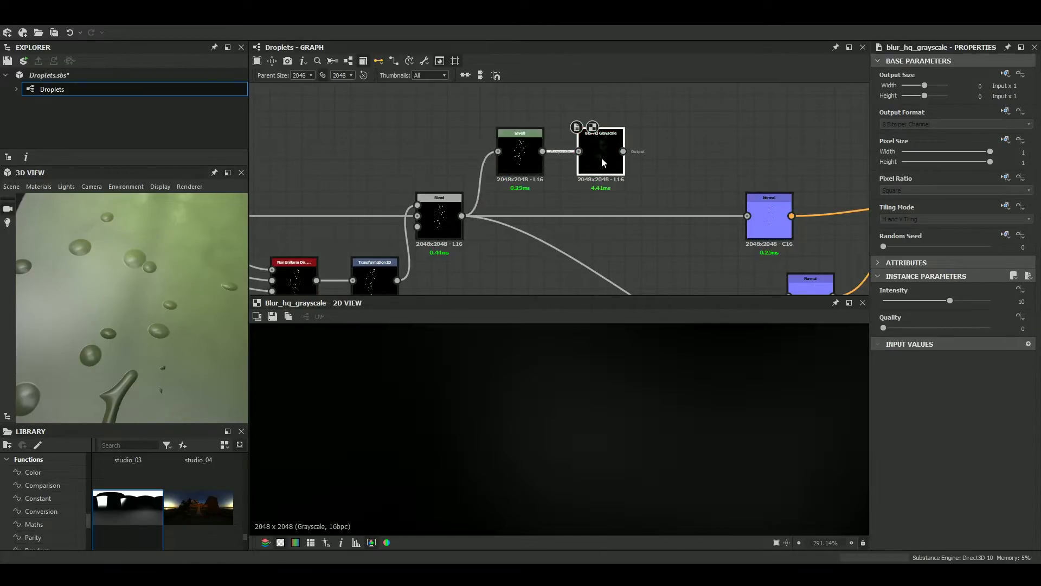
Connect the Blur HQ Grayscale's output to both the droplet Normal and the Histogram Scan
left_click_drag(623, 151, 748, 216)
middle_click_drag(753, 213, 641, 161)
middle_click_drag(442, 113, 458, 136)
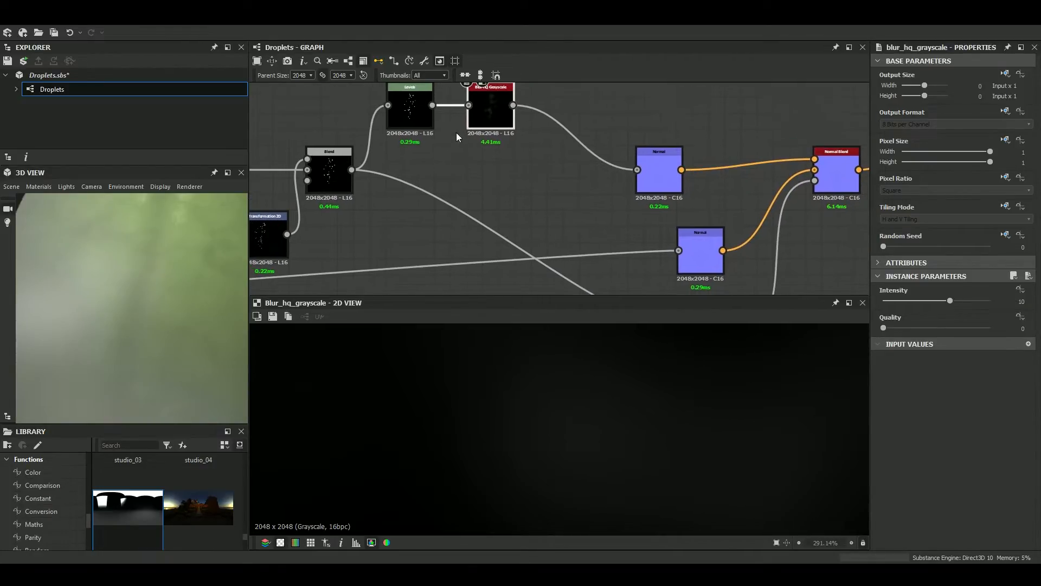
left_click(512, 109)
middle_click_drag(589, 198, 526, 96)
left_click(655, 237)
middle_click_drag(568, 199, 661, 338)
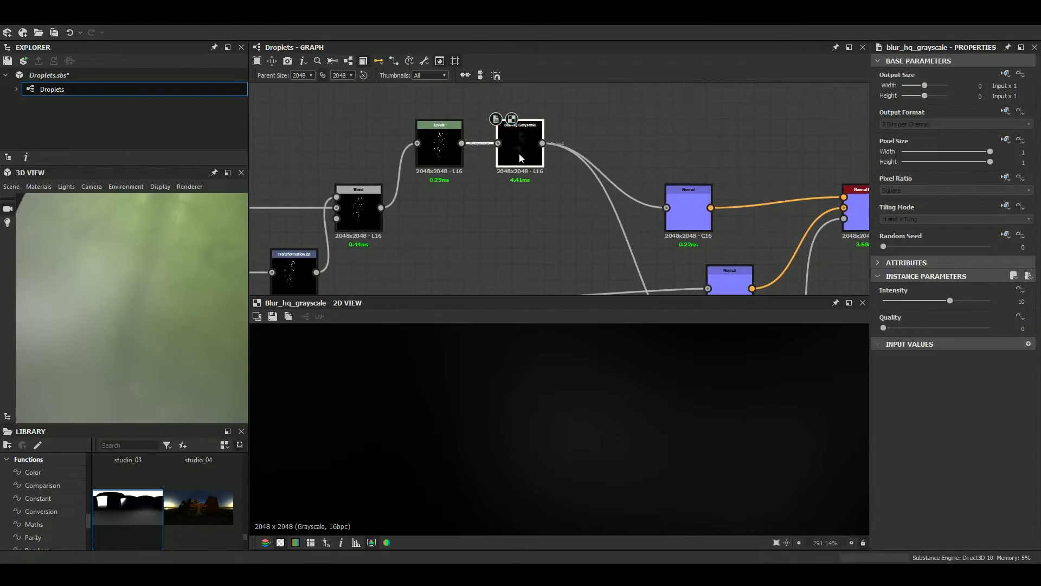
Set the Blur HQ Grayscale's Intensity to 1.13 and preview the Normal Blend and the droplets on the leaf
left_click_drag(894, 304, 890, 304)
middle_click_drag(650, 214, 584, 126)
middle_click_drag(648, 267, 672, 280)
middle_click_drag(488, 126, 465, 112)
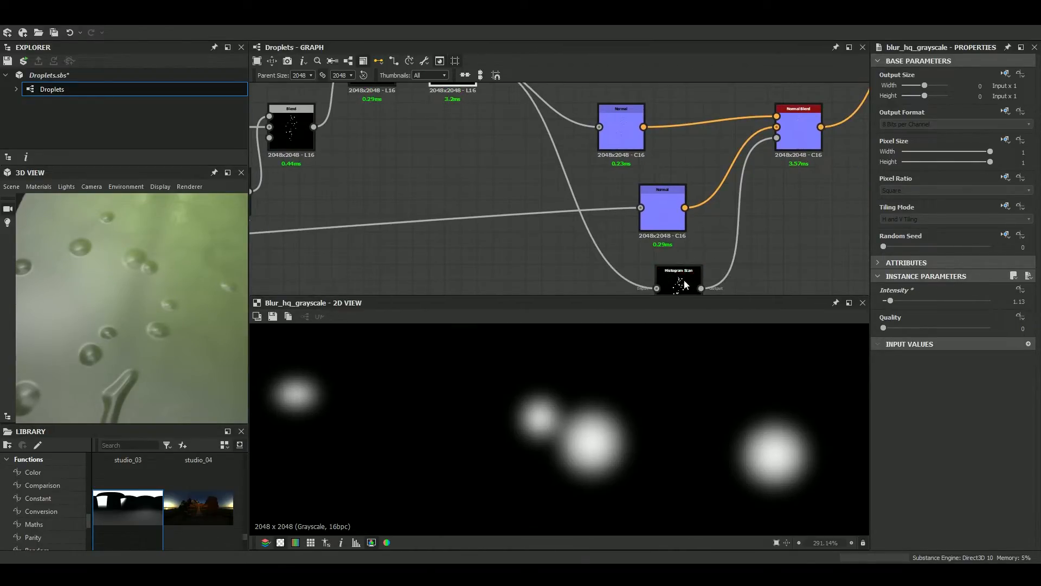
middle_click_drag(613, 154, 625, 217)
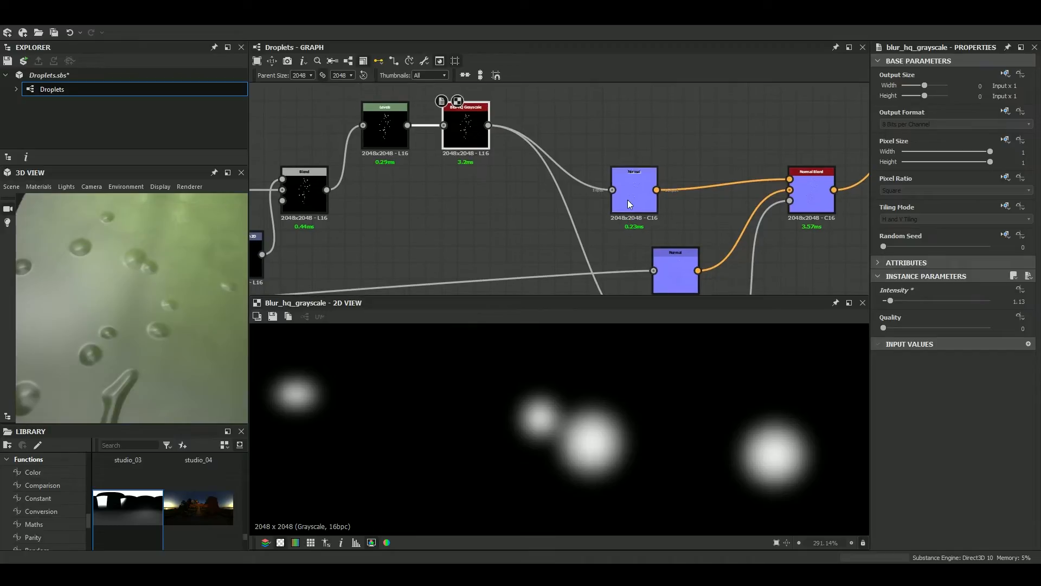
left_click(805, 204)
scroll(186, 320, "down", 3)
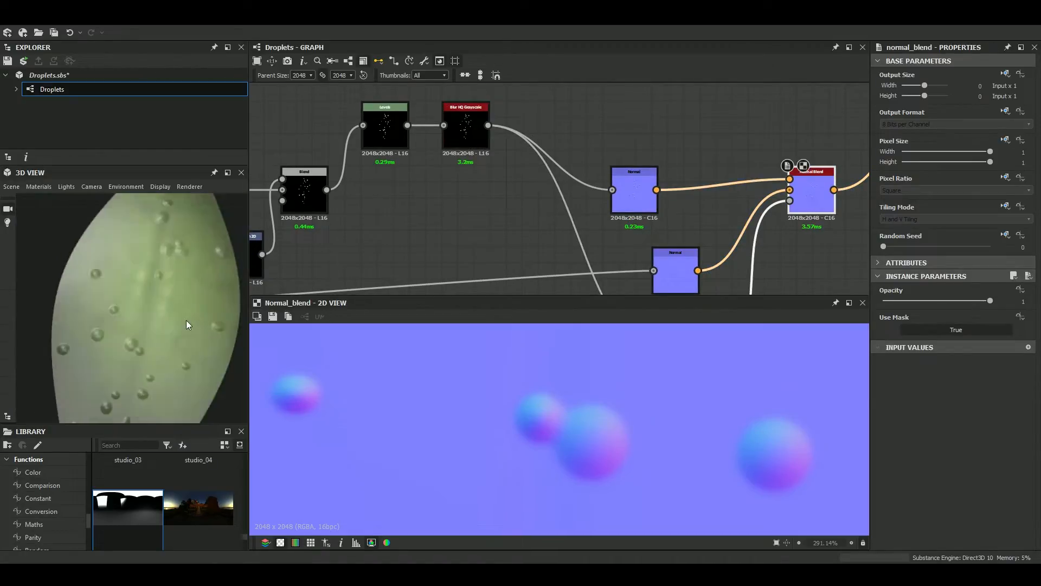
Try brightening the midtones of the second chain's Levels node and inspect the droplets on the leaf
scroll(184, 322, "up", 5)
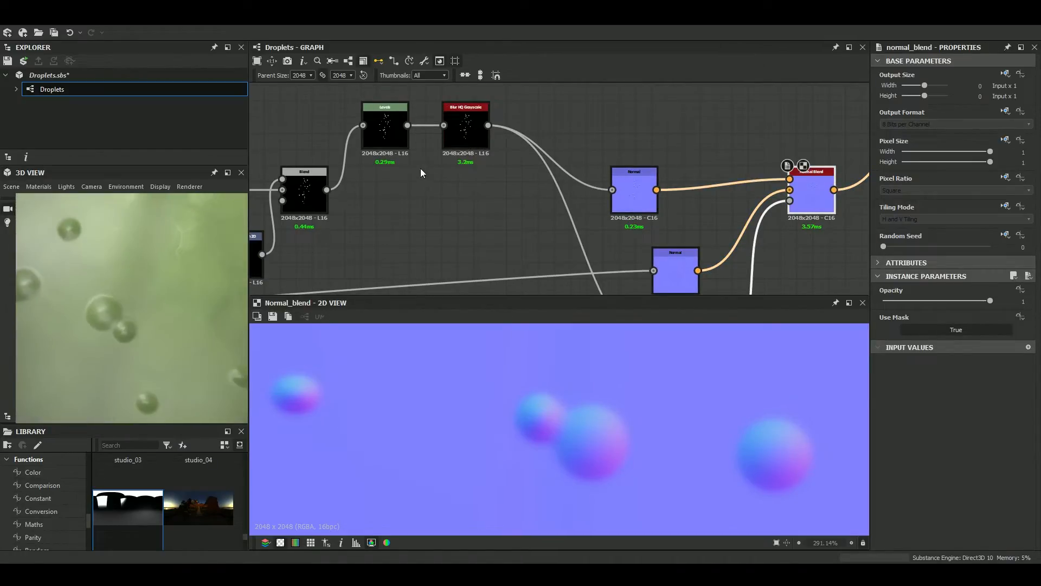
left_click(398, 145)
left_click_drag(1029, 307, 939, 308)
left_click_drag(1013, 308, 1029, 308)
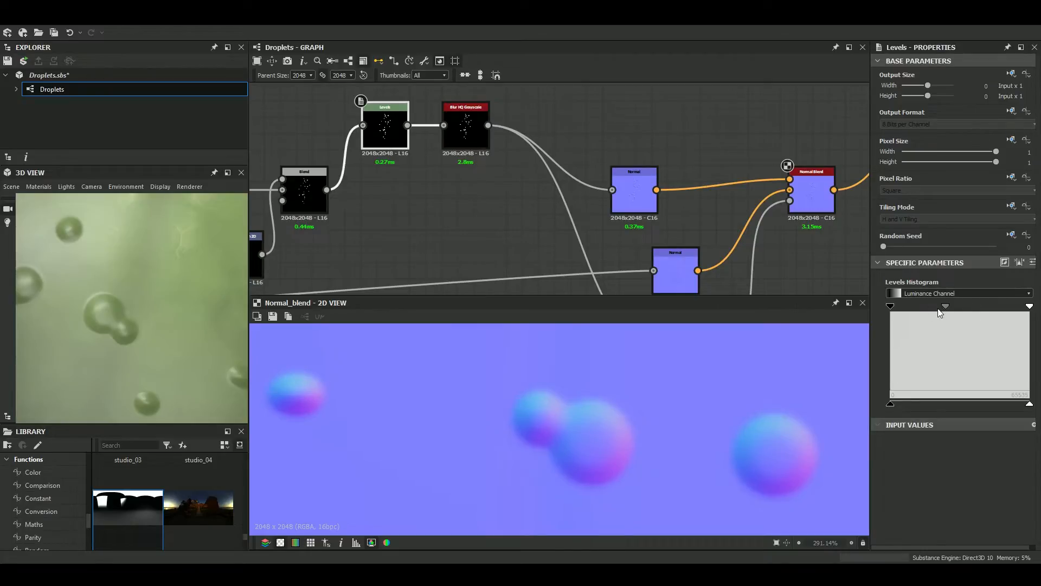
left_click_drag(958, 308, 933, 312)
left_click_drag(82, 230, 129, 301)
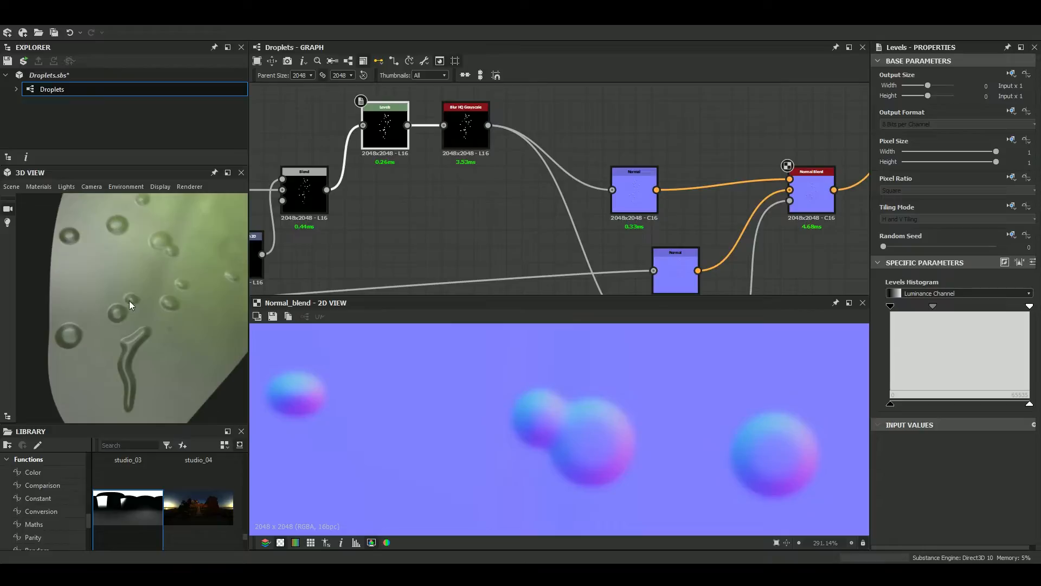
left_click_drag(123, 366, 152, 352)
scroll(167, 334, "up", 3)
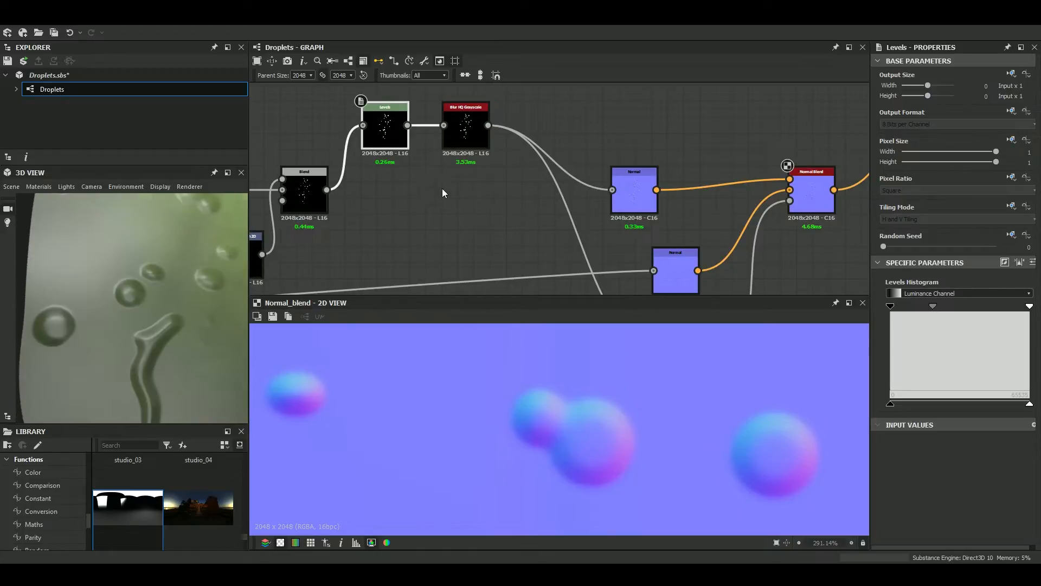
Set the second chain's Blur HQ Grayscale Intensity to 0.5 and inspect the droplets on the leaf
double_click(478, 131)
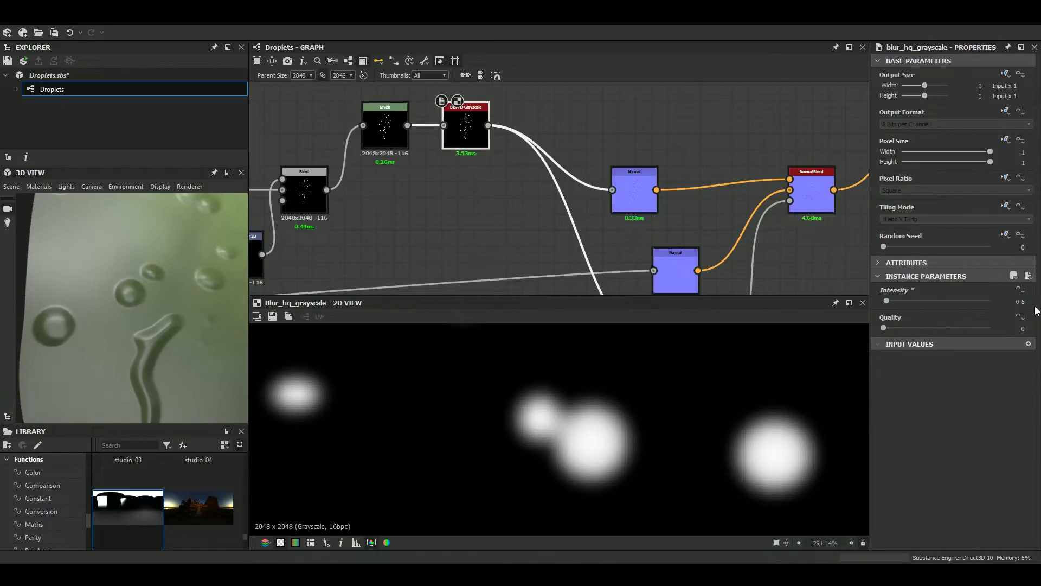
left_click_drag(163, 326, 181, 314)
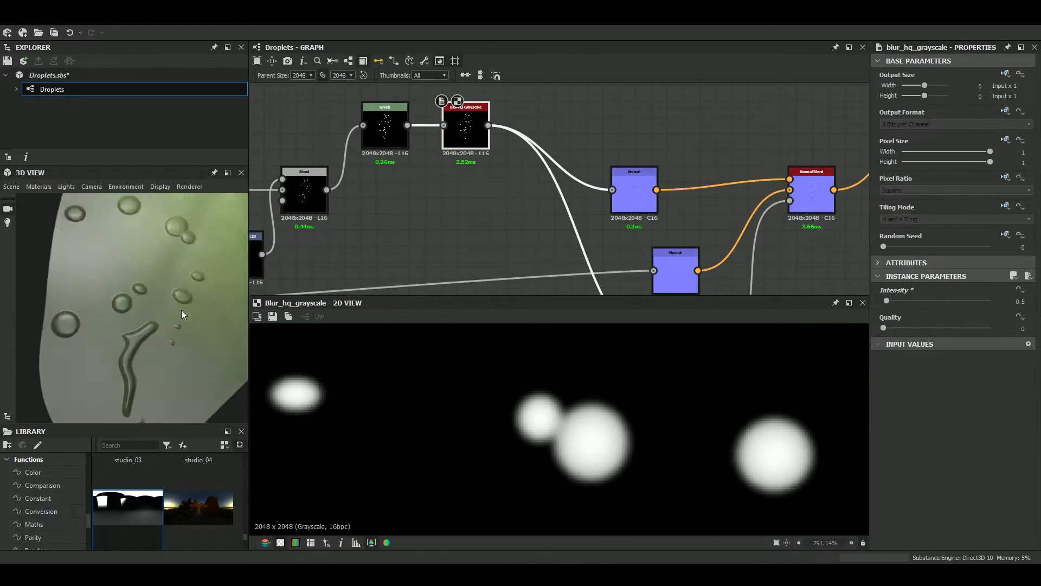
scroll(513, 122, "down", 3)
Match the second chain's Blur HQ Grayscale to the first chain's by setting its Intensity to 0.2
middle_click_drag(513, 123, 552, 209)
scroll(552, 211, "up", 5)
left_click(885, 300)
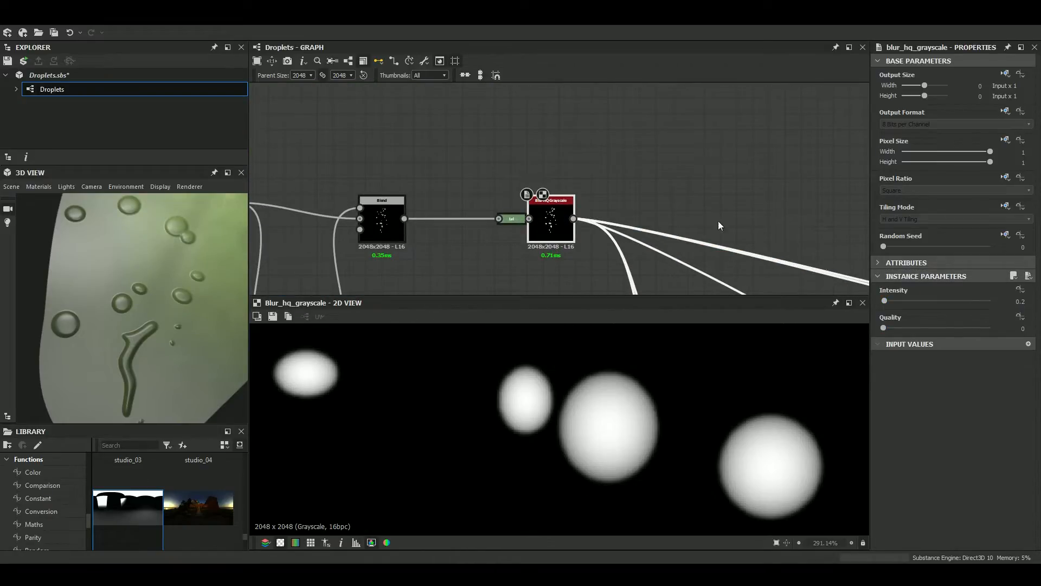
scroll(666, 191, "down", 5)
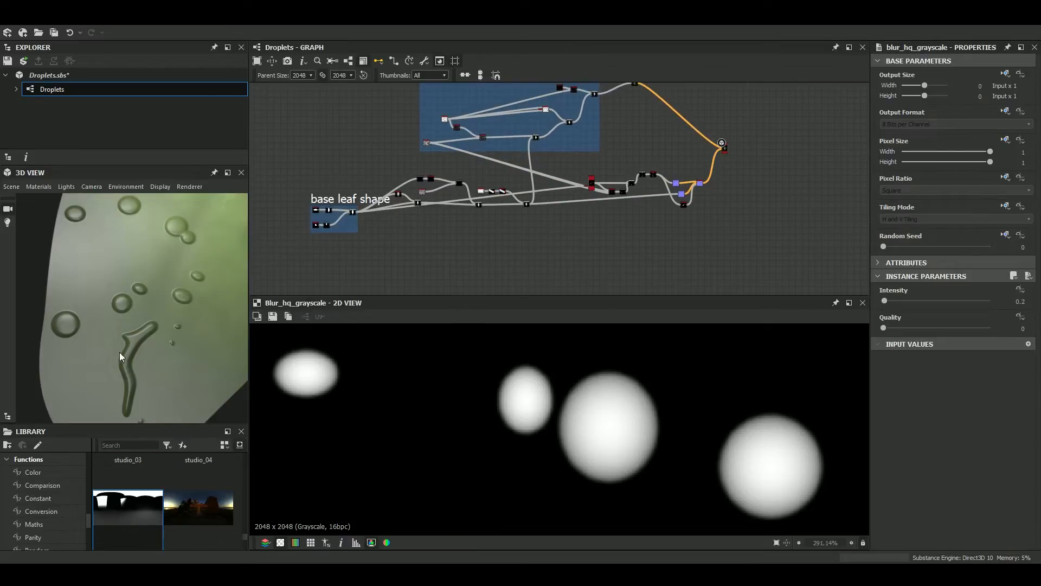
scroll(123, 362, "up", 2)
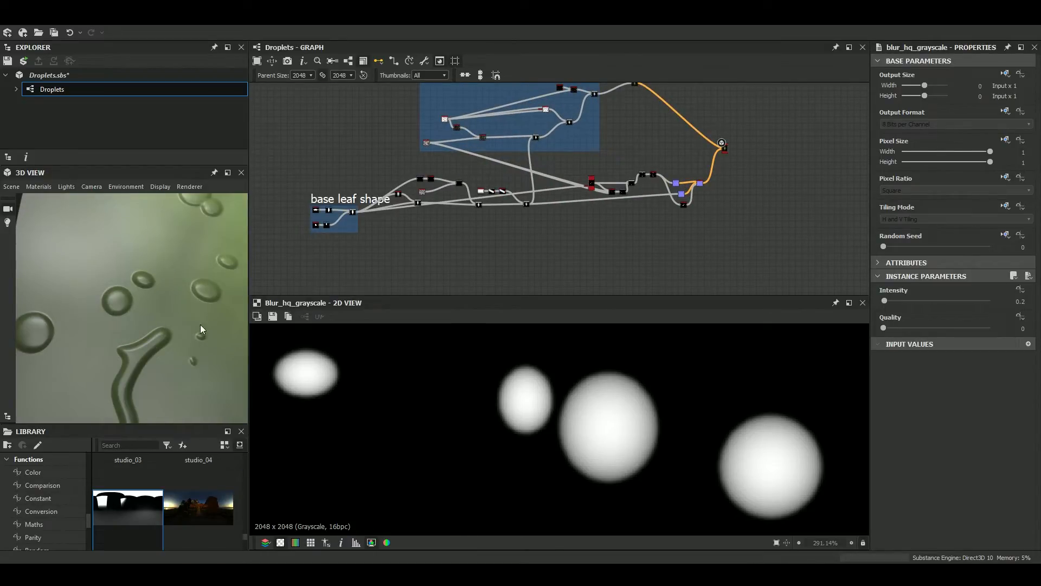
scroll(593, 242, "up", 6)
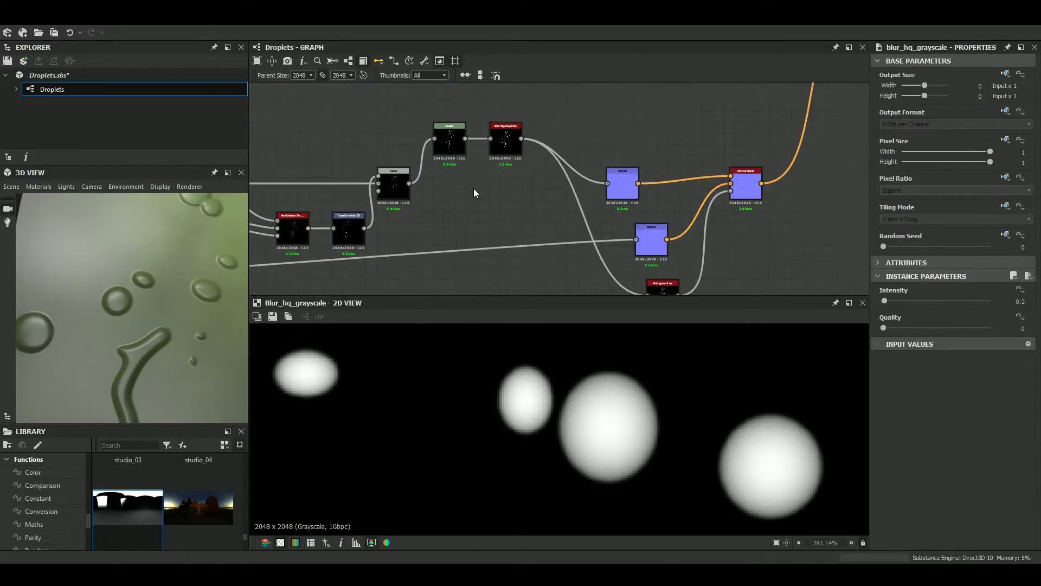
double_click(540, 232)
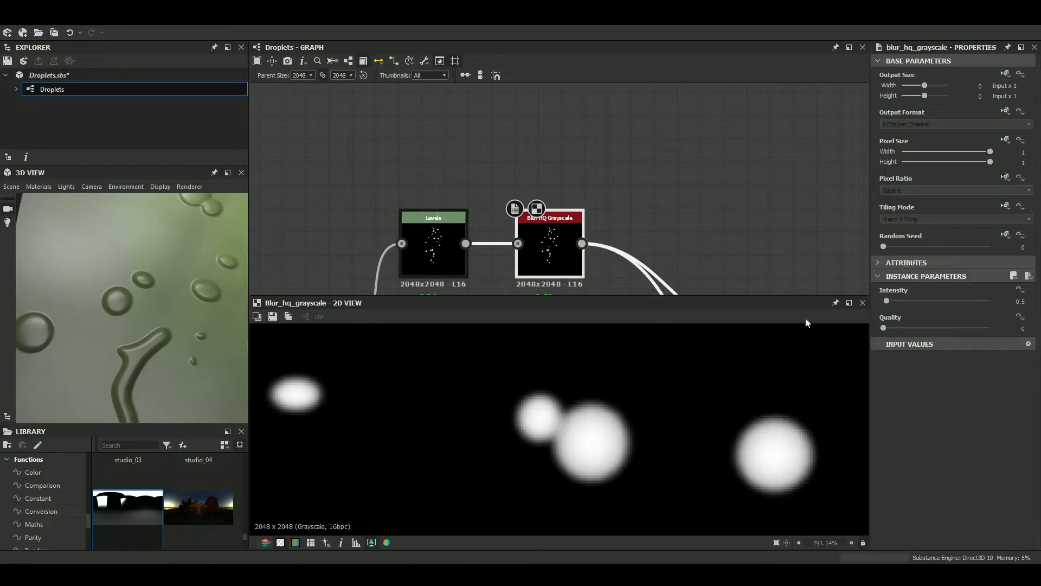
type("0.2")
key("Return")
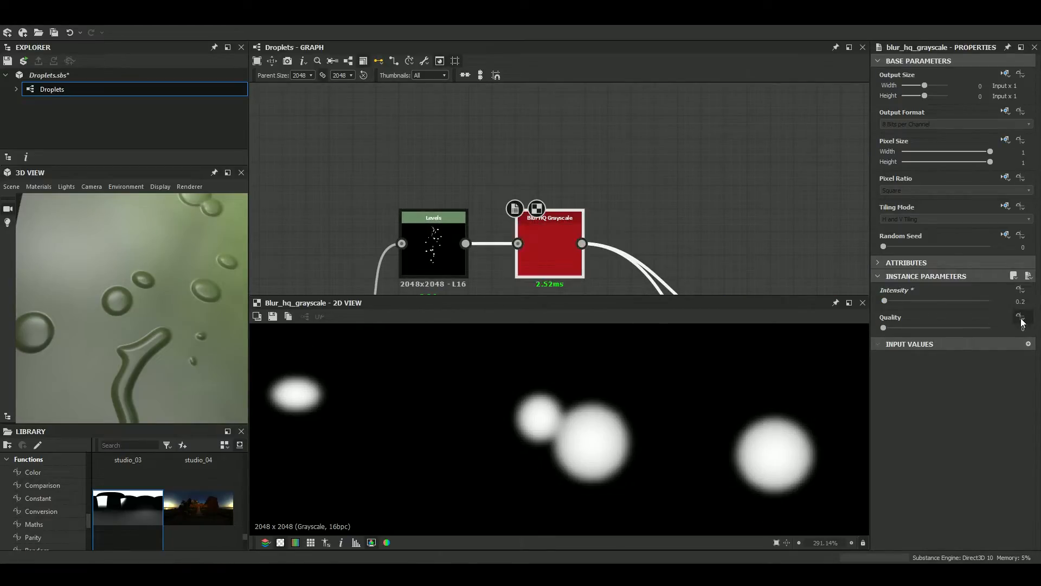
Darken the midtones of the second chain's Levels node for rounder droplets and save the package
middle_click_drag(411, 228, 499, 184)
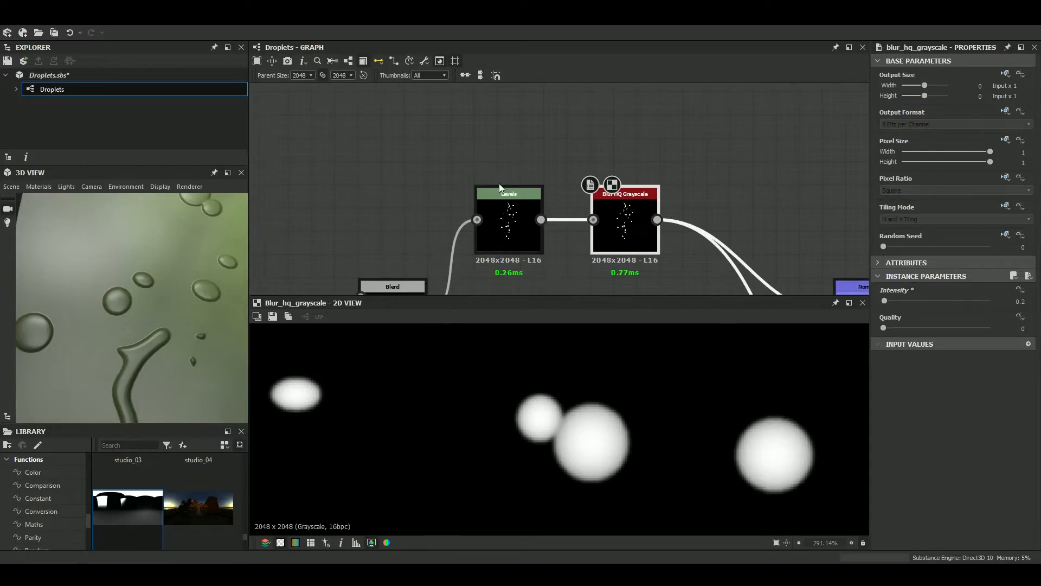
scroll(512, 217, "down", 2)
double_click(512, 217)
left_click_drag(933, 306, 955, 306)
mouse_move(163, 306)
left_mouse_down()
mouse_move(155, 299)
mouse_move(159, 319)
mouse_move(167, 304)
mouse_move(155, 324)
mouse_move(170, 295)
left_mouse_up()
left_click(8, 61)
key("f")
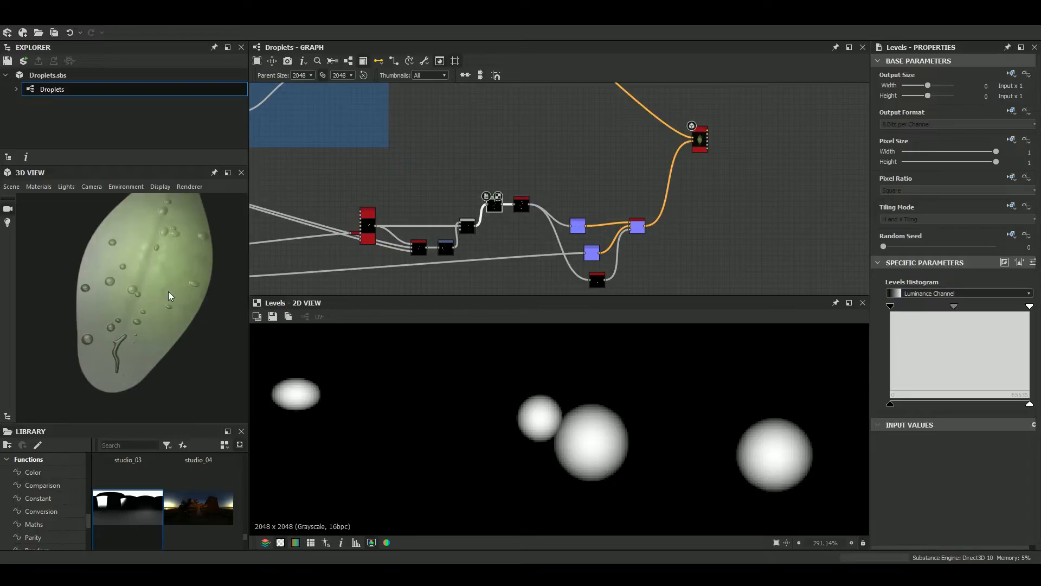
Add a frame titled Normal around the first chain's droplet and normal nodes and color it purple
middle_click_drag(701, 178, 655, 250)
scroll(653, 218, "up", 3)
scroll(653, 218, "down", 5)
left_click_drag(653, 218, 807, 210)
scroll(788, 208, "up", 2)
scroll(789, 208, "down", 5)
middle_click_drag(788, 209, 621, 210)
scroll(622, 210, "up", 5)
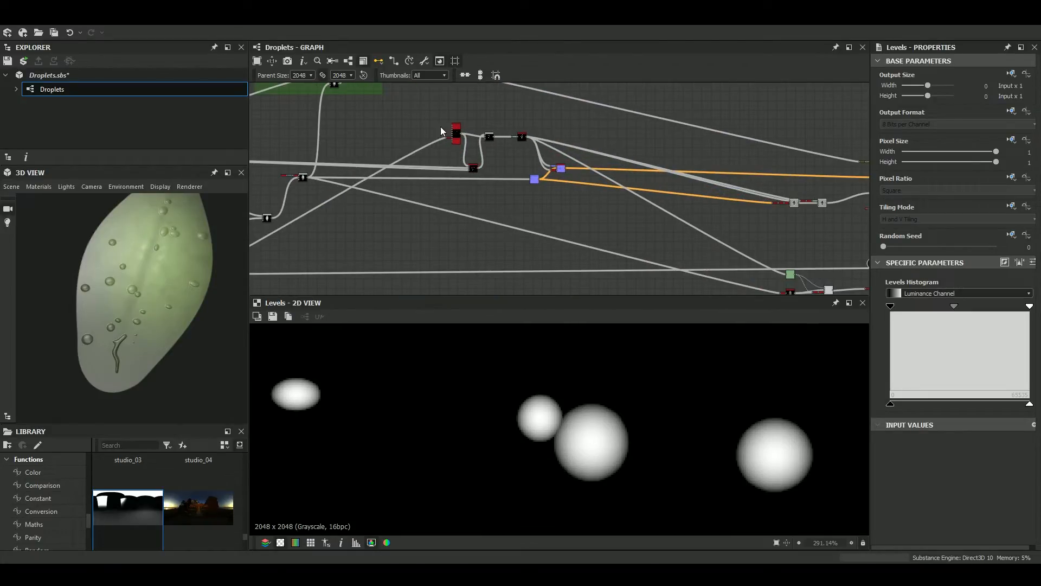
left_click_drag(500, 144, 580, 186)
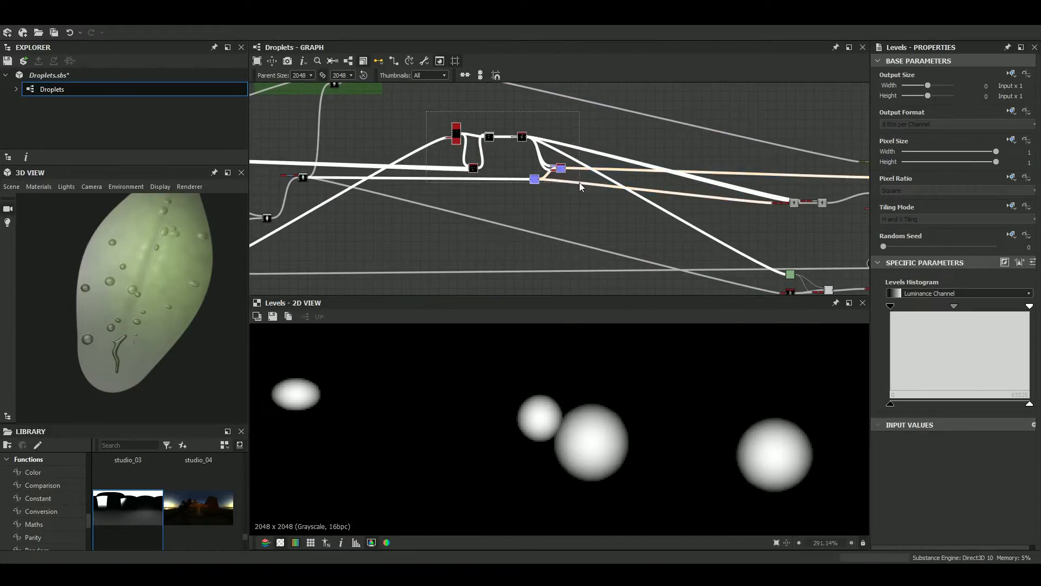
right_click(560, 174)
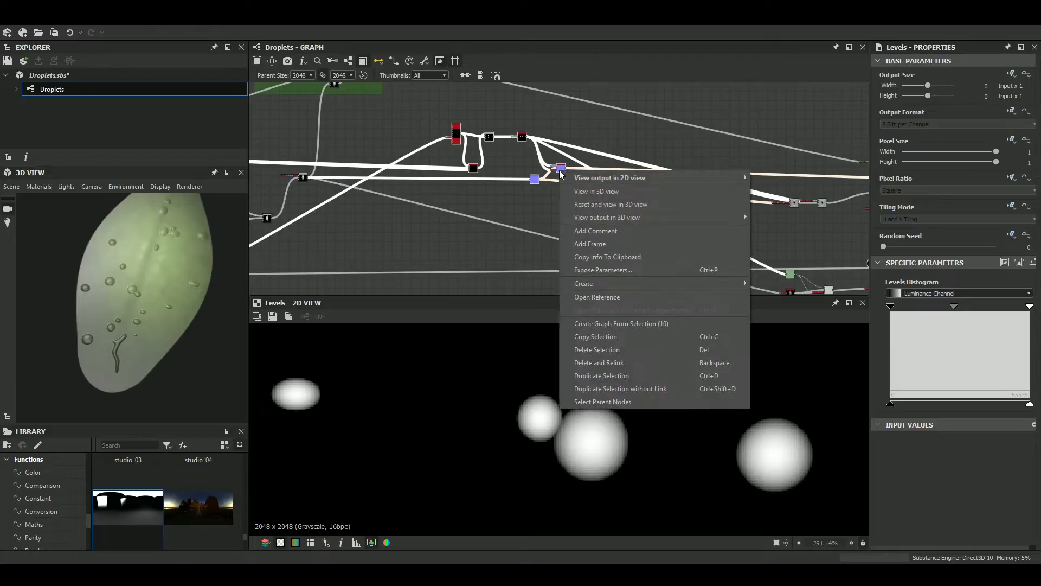
left_click(594, 241)
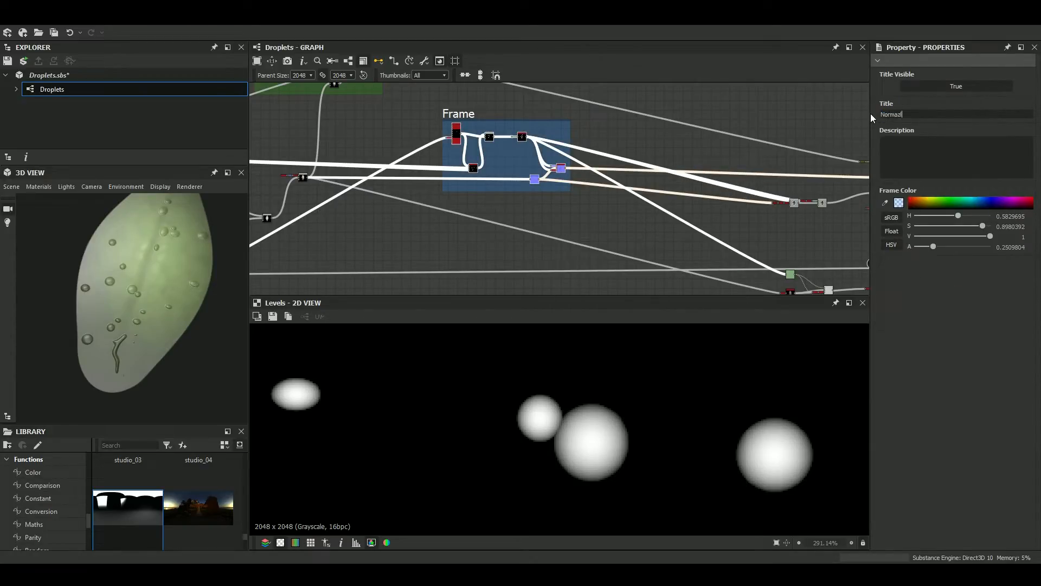
left_click(1002, 202)
left_click_drag(1005, 194, 1006, 192)
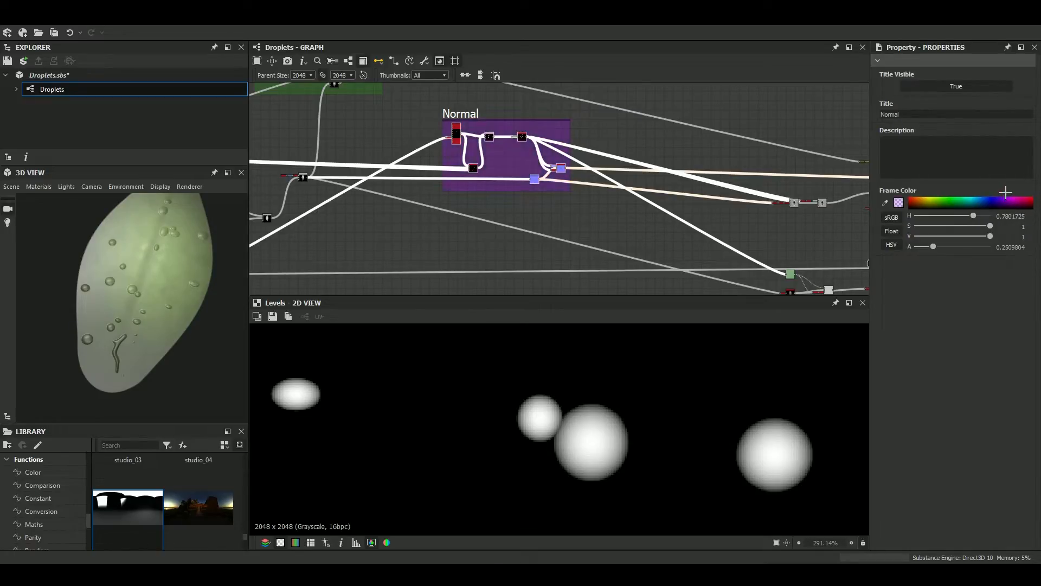
Examine the first chain's output nodes, the Blend nodes feeding Roughness, and the resulting droplets on the leaf
scroll(503, 158, "down", 5)
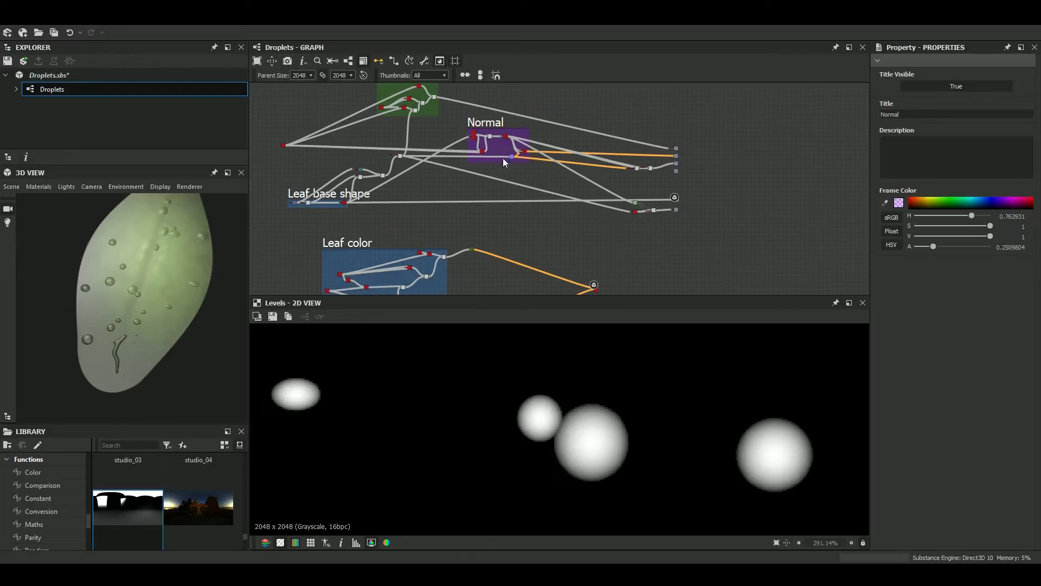
scroll(542, 179, "up", 8)
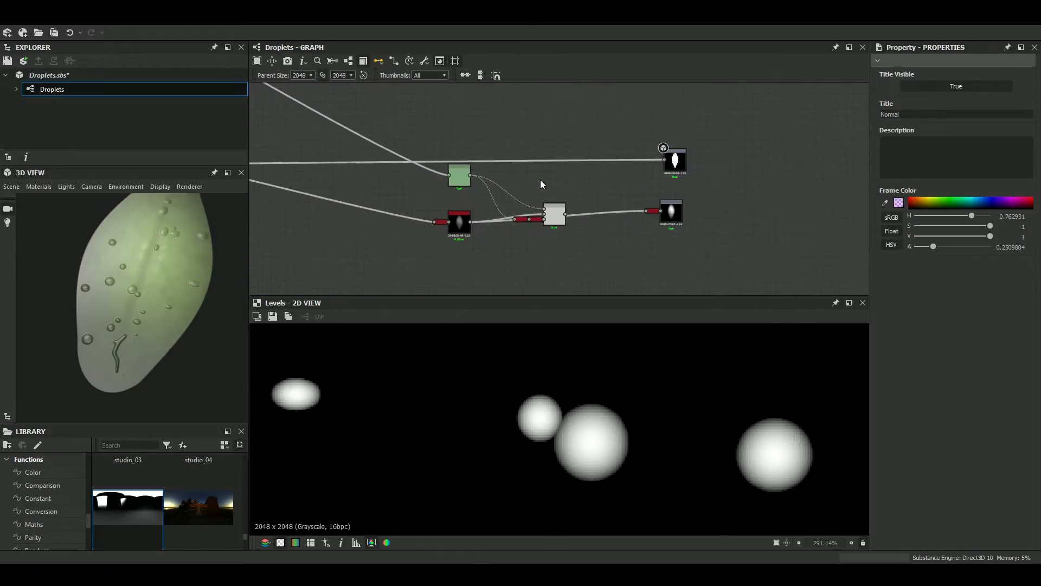
scroll(549, 181, "up", 1)
scroll(604, 202, "up", 5)
middle_click_drag(655, 208, 605, 201)
scroll(512, 184, "down", 4)
scroll(605, 201, "down", 2)
middle_click_drag(556, 174, 535, 219)
scroll(535, 220, "up", 3)
middle_click_drag(440, 211, 398, 221)
scroll(390, 217, "down", 2)
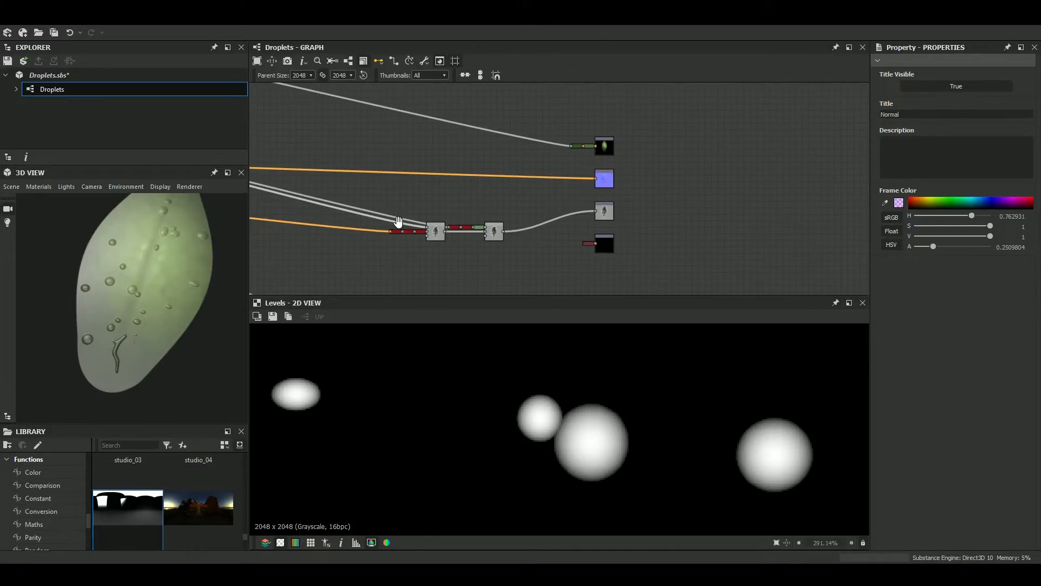
scroll(444, 218, "up", 5)
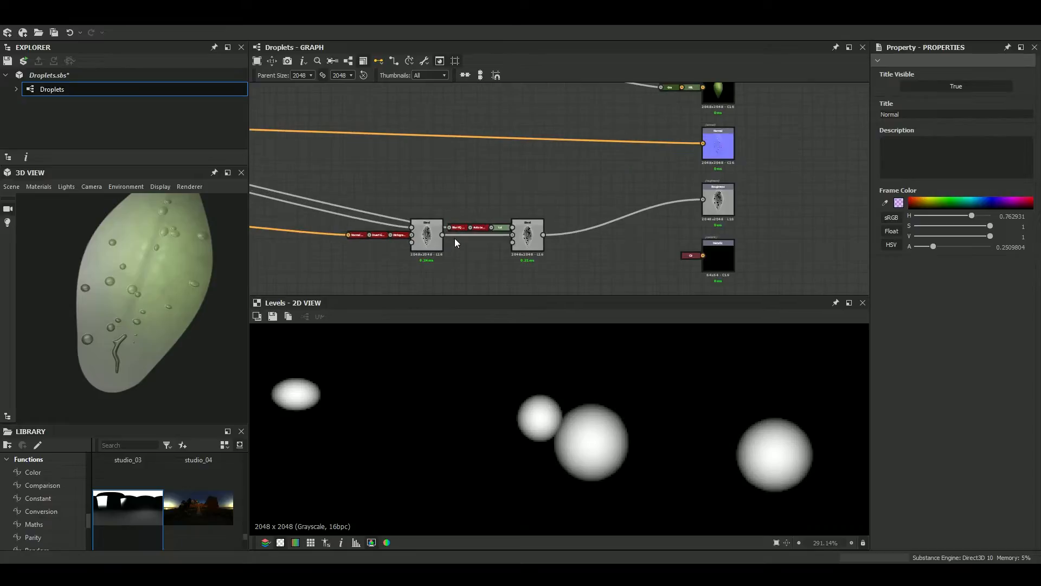
middle_click_drag(432, 240, 584, 230)
scroll(159, 319, "up", 5)
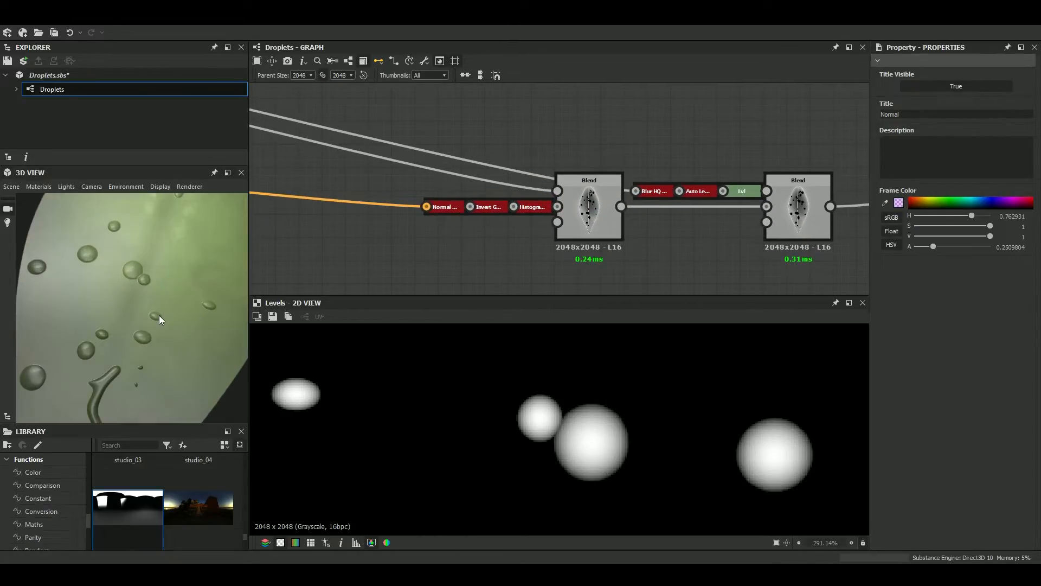
scroll(551, 217, "up", 3)
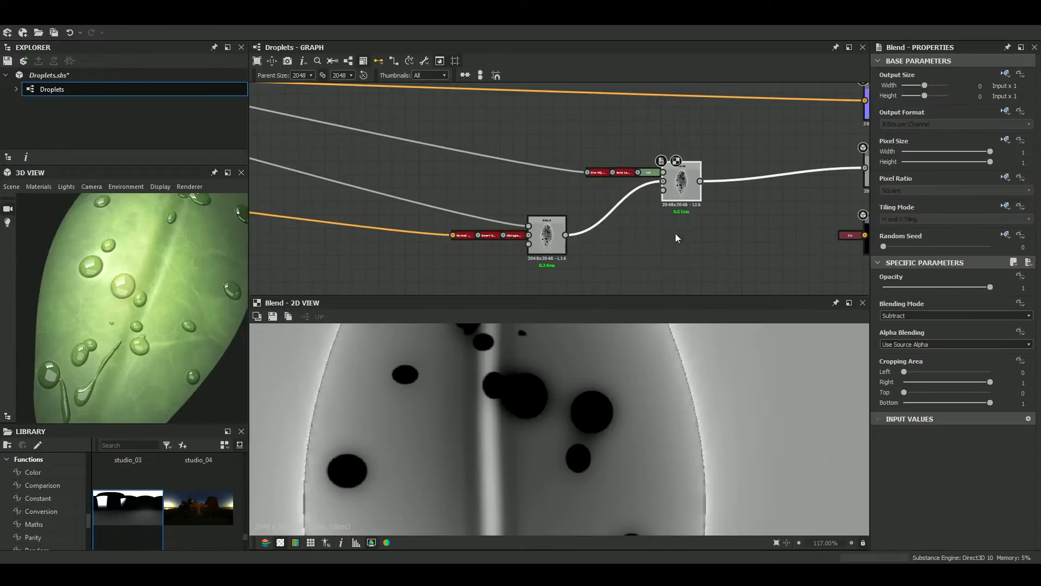
Undock the Histogram Range node from the first roughness Blend and move it away from the Blend
scroll(536, 246, "up", 4)
left_click(510, 227)
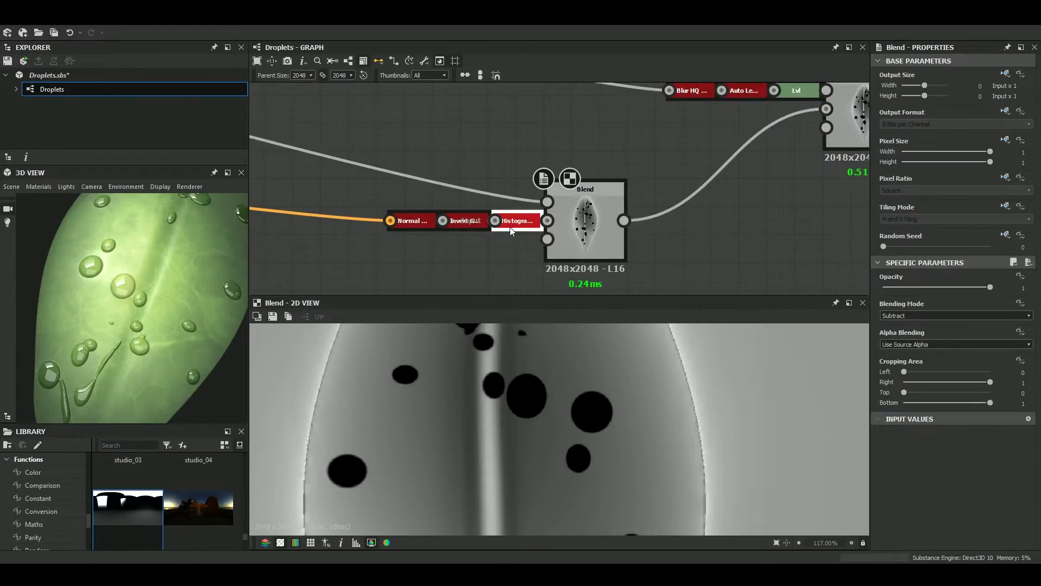
key("d")
left_click_drag(393, 182, 264, 238)
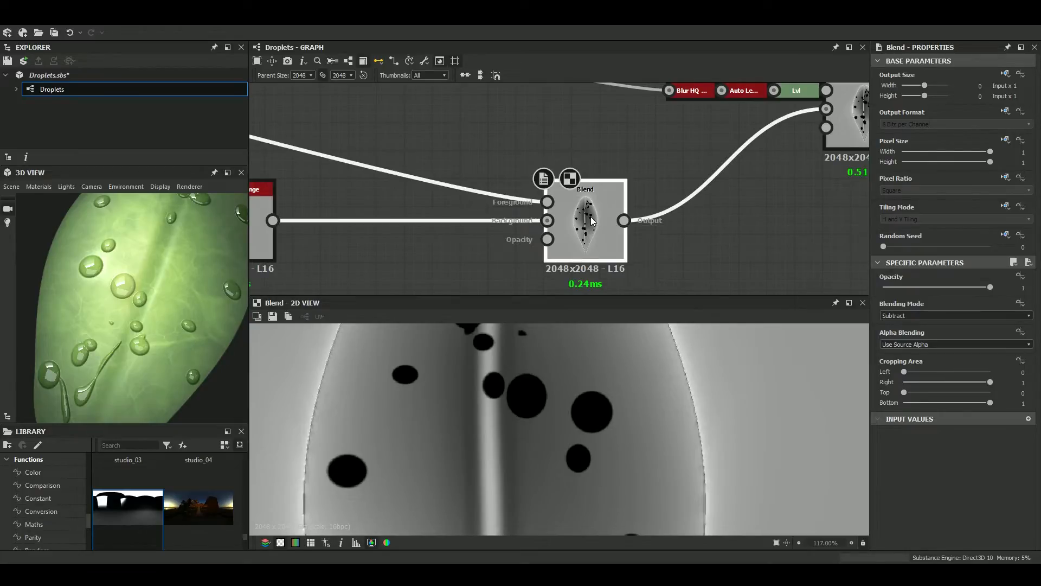
Examine how the two Subtract Blends darken the droplets and their surroundings in the roughness map and on the leaf
scroll(530, 191, "down", 3)
middle_click_drag(530, 191, 689, 183)
scroll(549, 185, "down", 3)
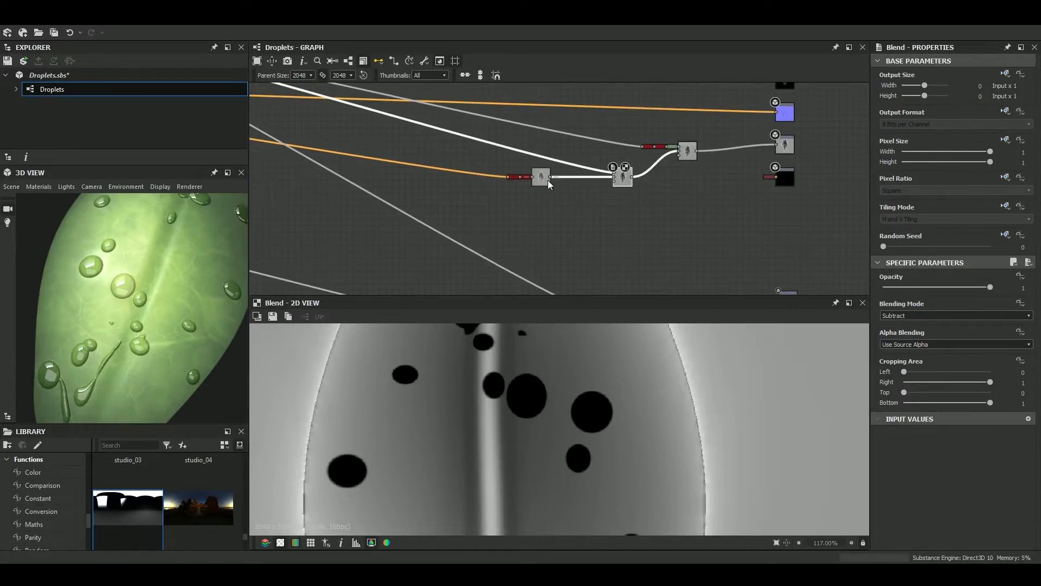
scroll(662, 168, "up", 3)
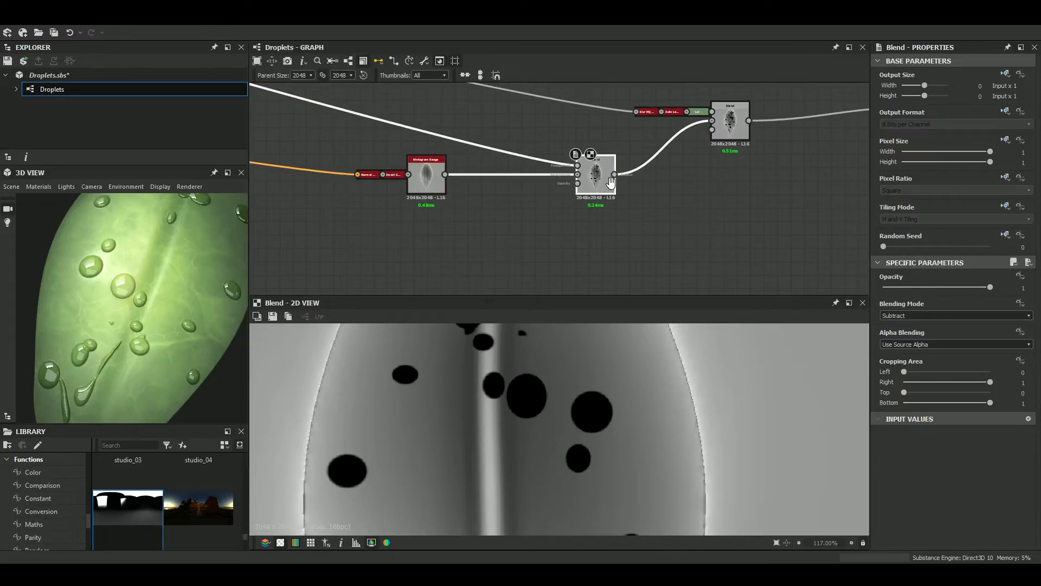
middle_click_drag(612, 183, 505, 252)
scroll(543, 190, "up", 3)
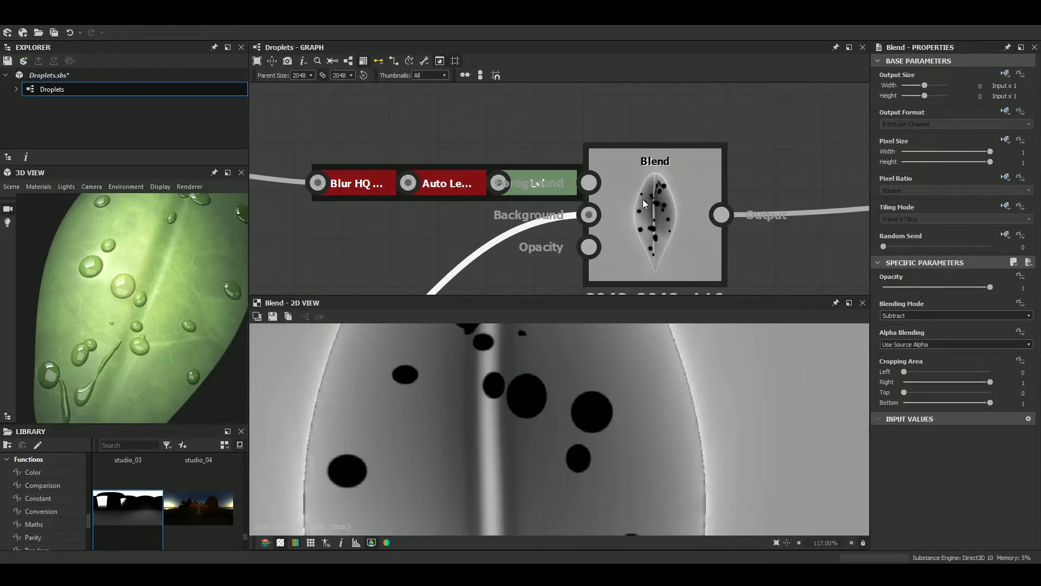
left_click(651, 227)
scroll(542, 379, "up", 5)
scroll(588, 407, "up", 1)
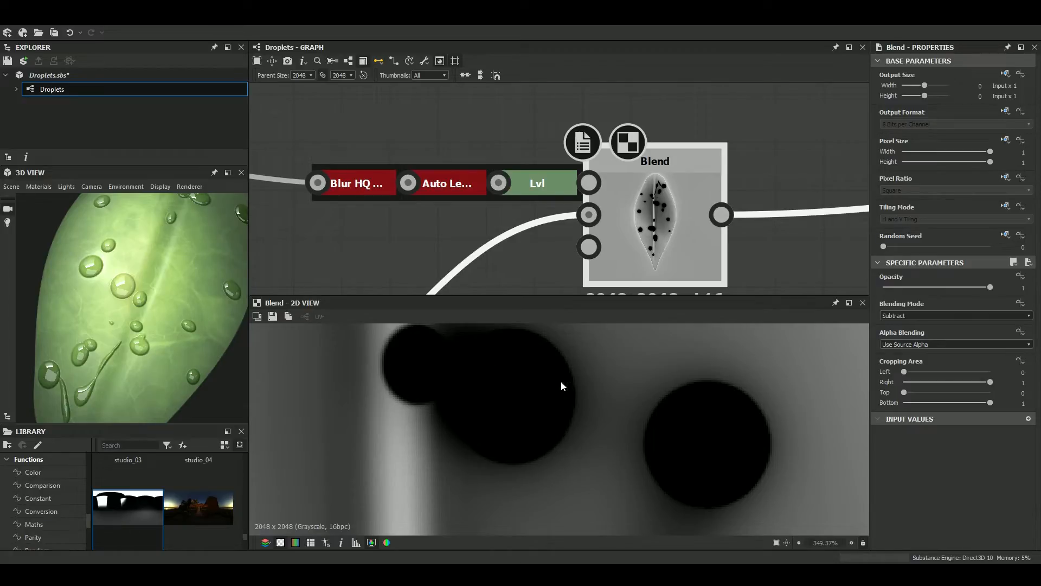
scroll(578, 423, "down", 1)
left_click_drag(200, 375, 135, 342)
scroll(145, 311, "up", 5)
left_click_drag(141, 285, 210, 272)
scroll(211, 273, "down", 5)
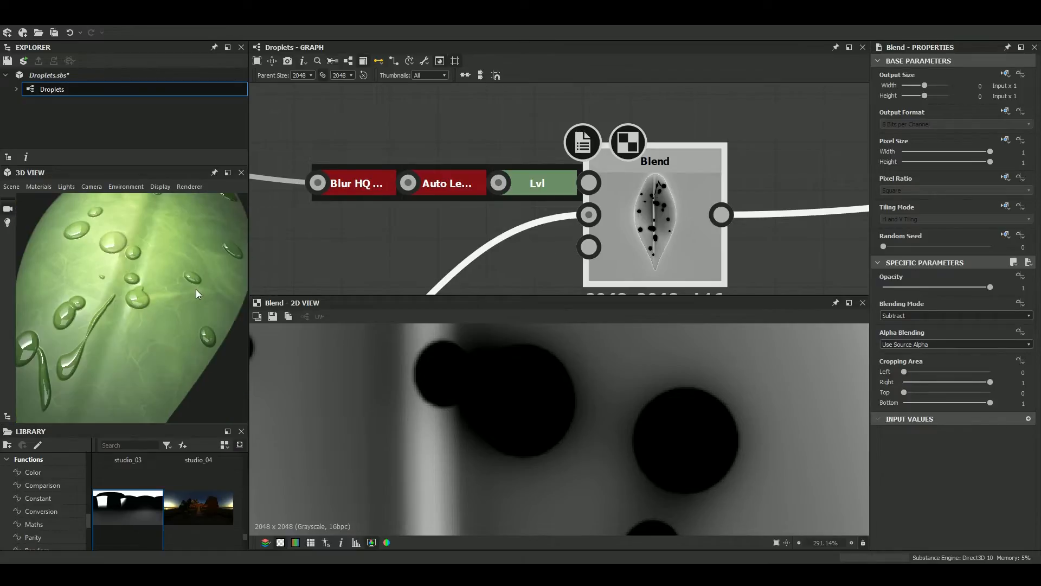
Enable the user-defined Roughness map on the second chain's Base Material node
scroll(526, 208, "down", 6)
middle_click_drag(545, 205, 628, 189)
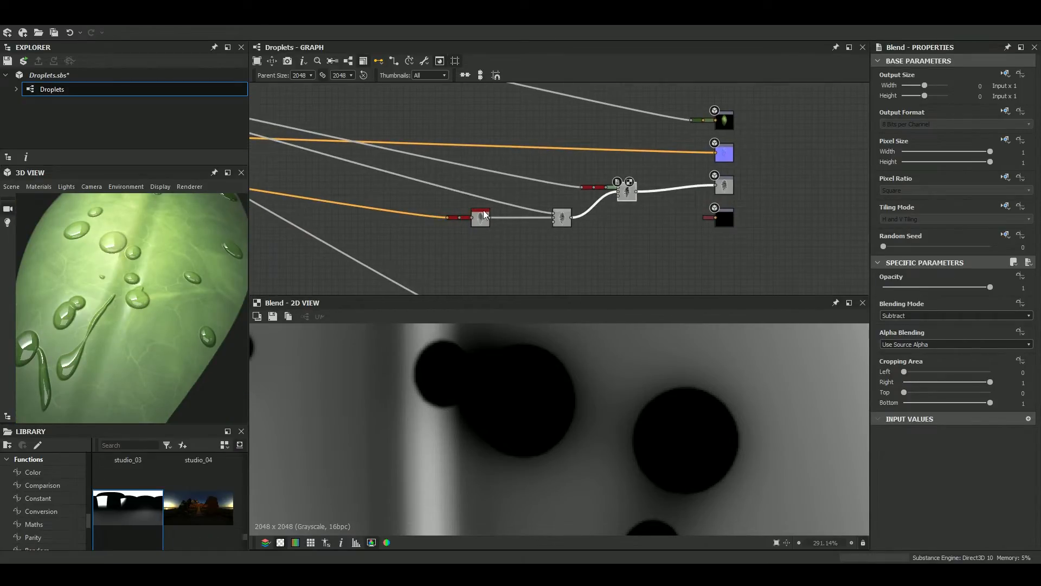
left_click(704, 138)
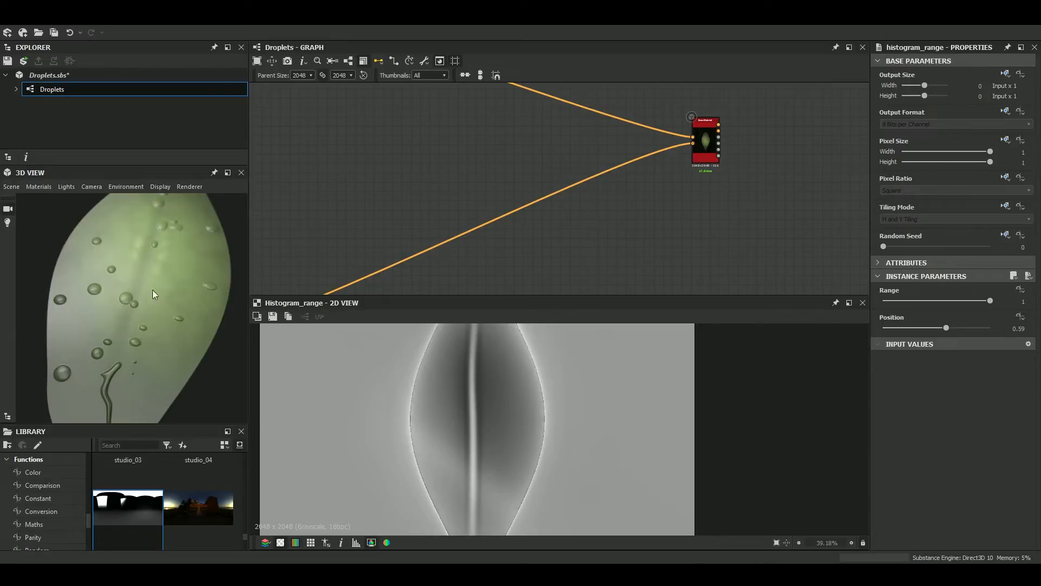
scroll(164, 283, "up", 3)
left_click(707, 148)
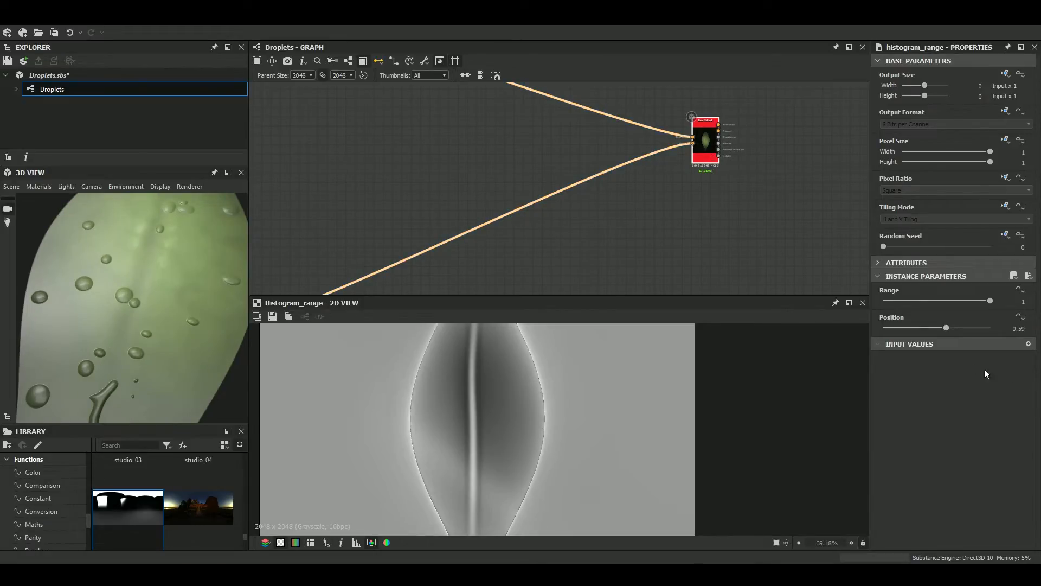
scroll(962, 372, "down", 3)
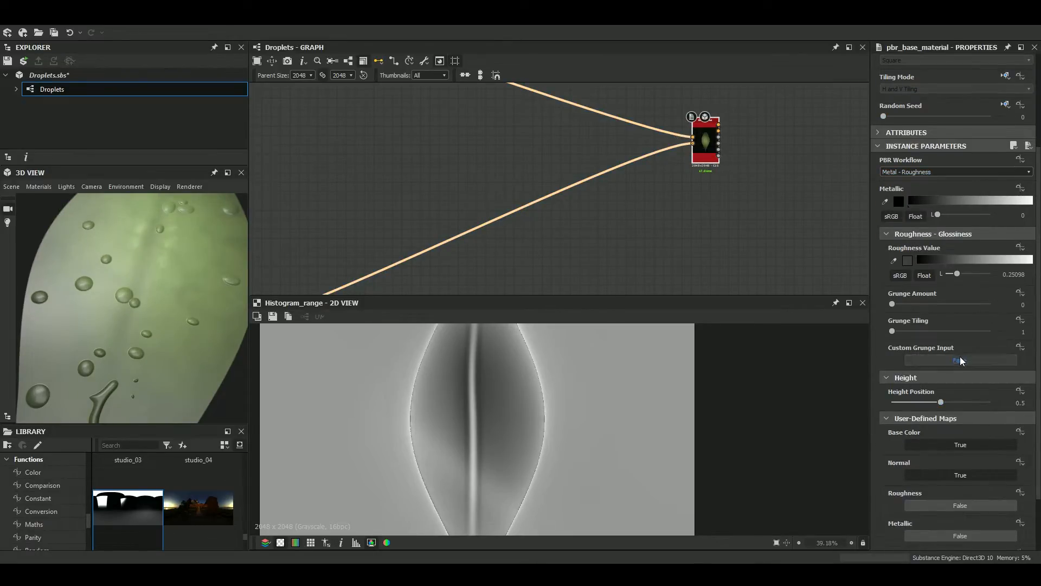
left_click(960, 505)
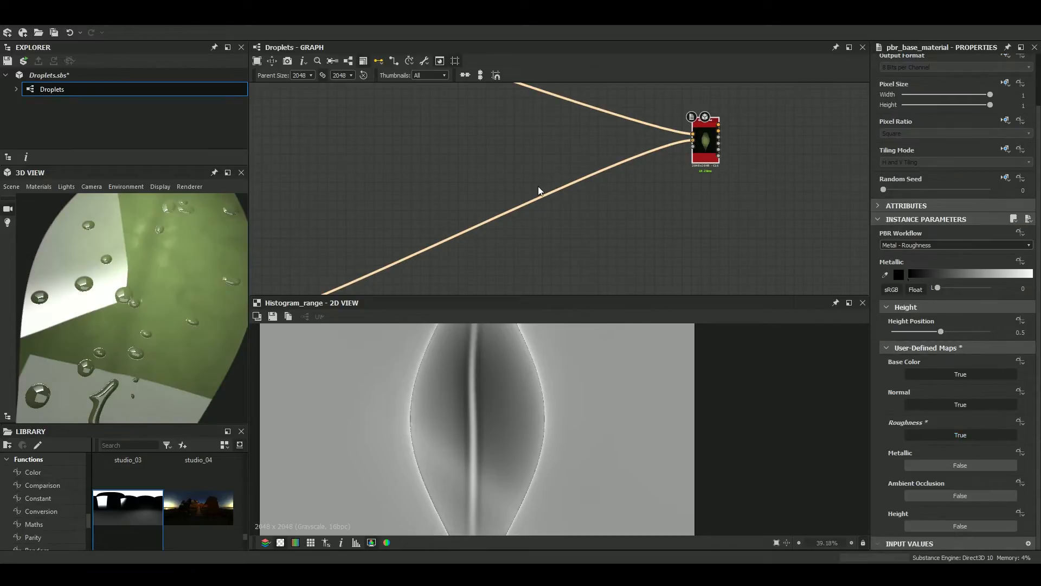
Move the Base Material node farther away from the second chain's normal nodes and check the leaf's reflections
middle_click_drag(539, 191, 529, 180)
left_click_drag(699, 153, 727, 182)
right_click_drag(108, 325, 22, 351)
left_click_drag(103, 333, 131, 335)
scroll(754, 153, "up", 2)
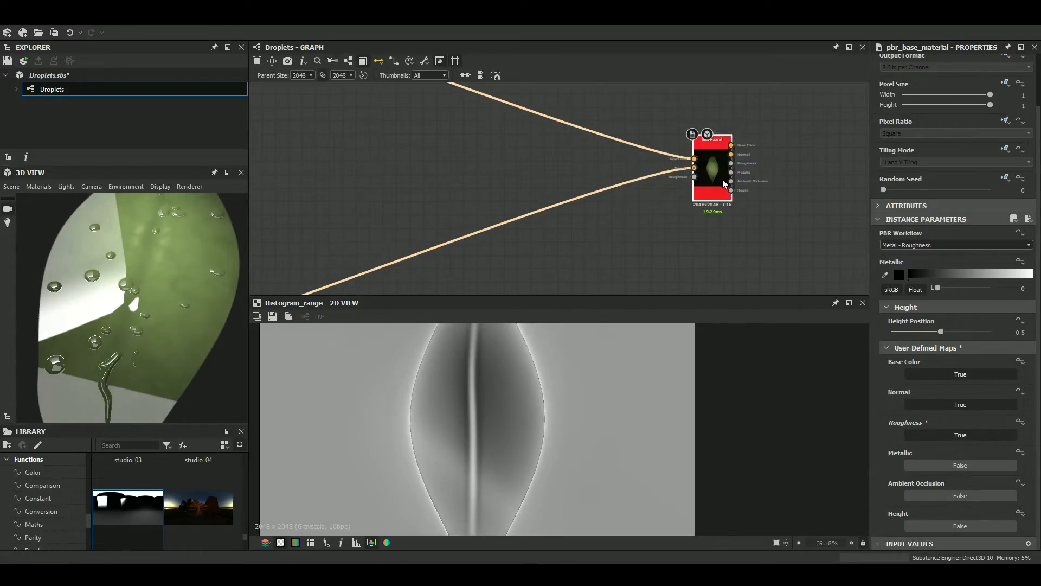
left_click_drag(721, 178, 762, 179)
left_click(528, 252)
Add an Invert Grayscale node after the leaf shape's Multiply Blend
middle_click_drag(529, 252, 633, 168)
scroll(526, 205, "down", 5)
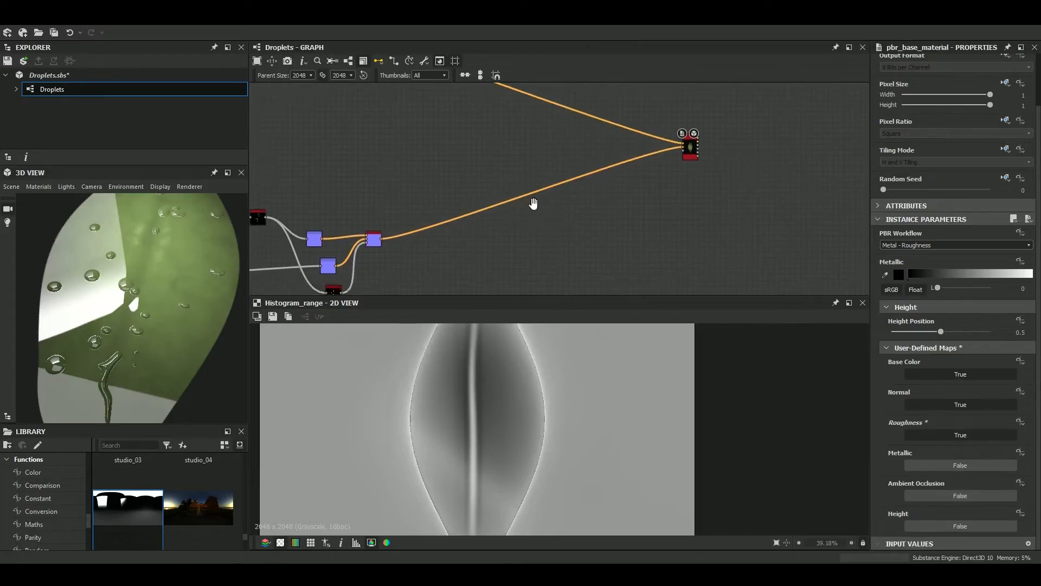
scroll(470, 240, "up", 3)
scroll(495, 237, "down", 3)
scroll(509, 189, "up", 2)
scroll(508, 190, "up", 3)
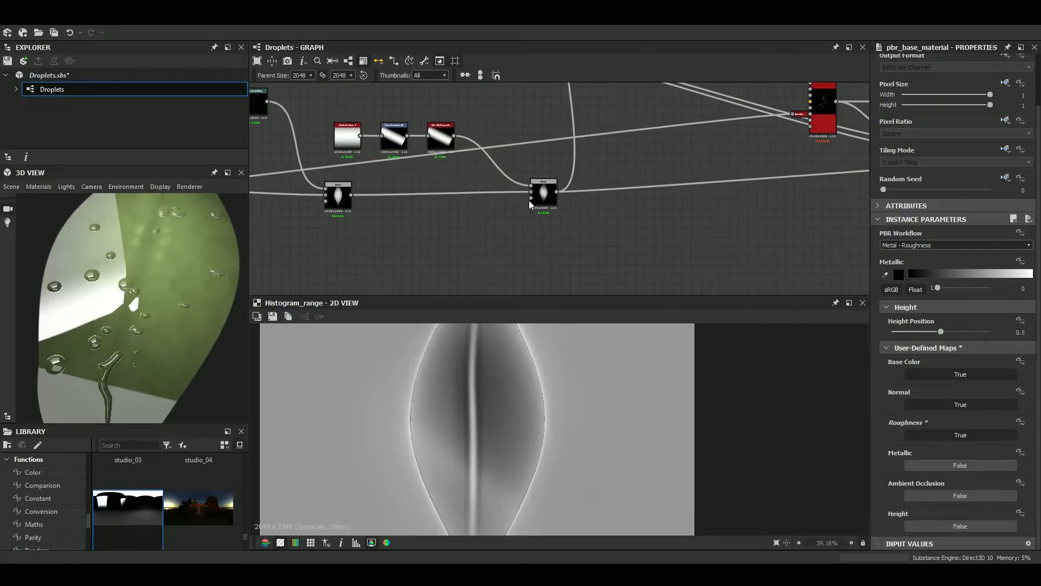
double_click(543, 192)
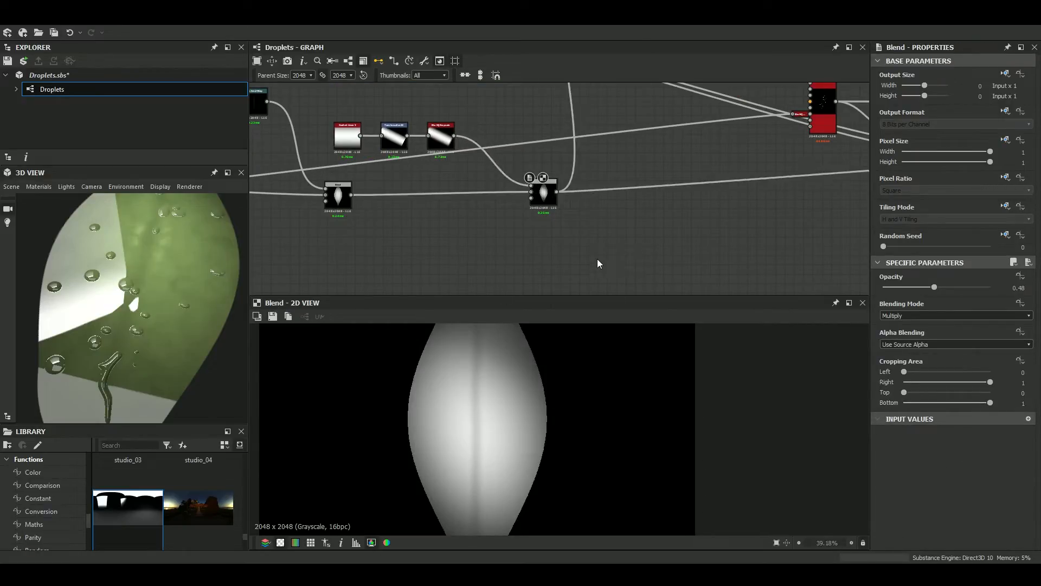
key("space")
type("invert")
key("Down")
key("Return")
Move the Invert Grayscale node past the Normal Blend, near the Base Material node
left_click_drag(558, 191, 768, 213)
scroll(767, 213, "down", 4)
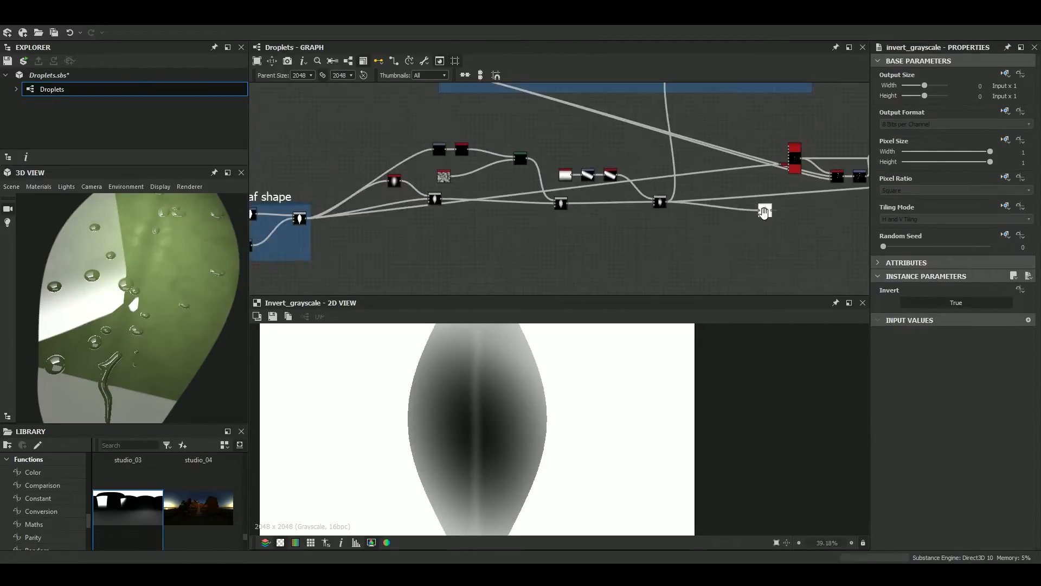
middle_click_drag(768, 213, 402, 257)
left_click_drag(402, 257, 568, 254)
scroll(505, 242, "down", 2)
middle_click_drag(499, 233, 274, 259)
left_click_drag(320, 269, 465, 196)
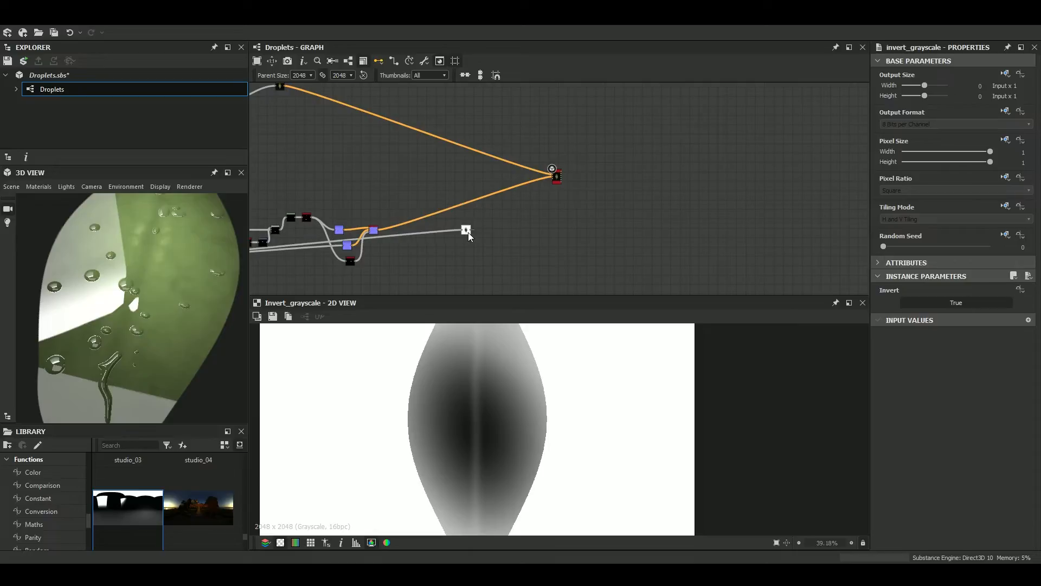
Add a Histogram Range node after Invert Grayscale with Range 1 and Position 0.65
scroll(469, 236, "up", 3)
key("space")
type("his")
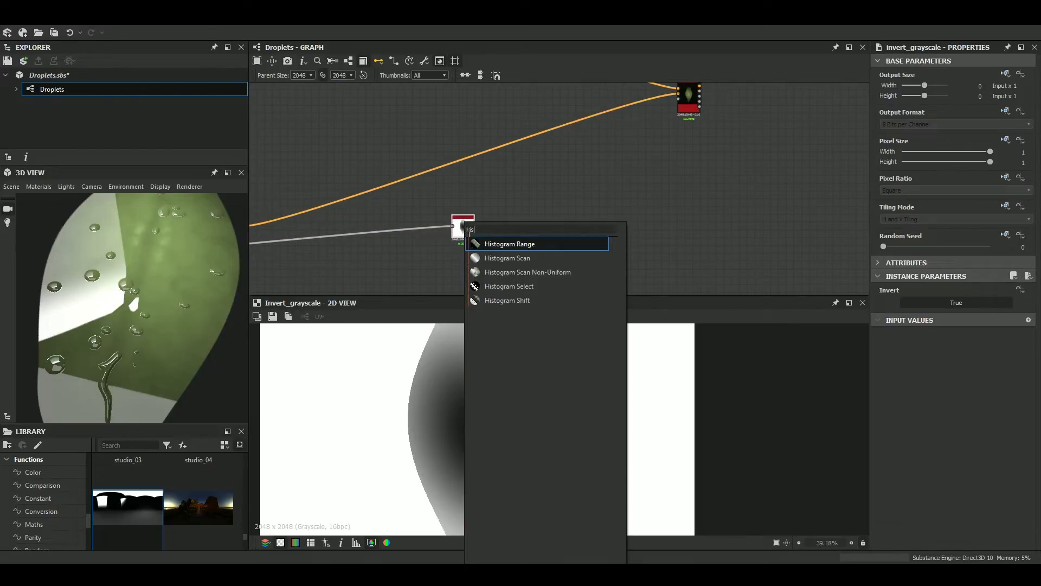
key("Return")
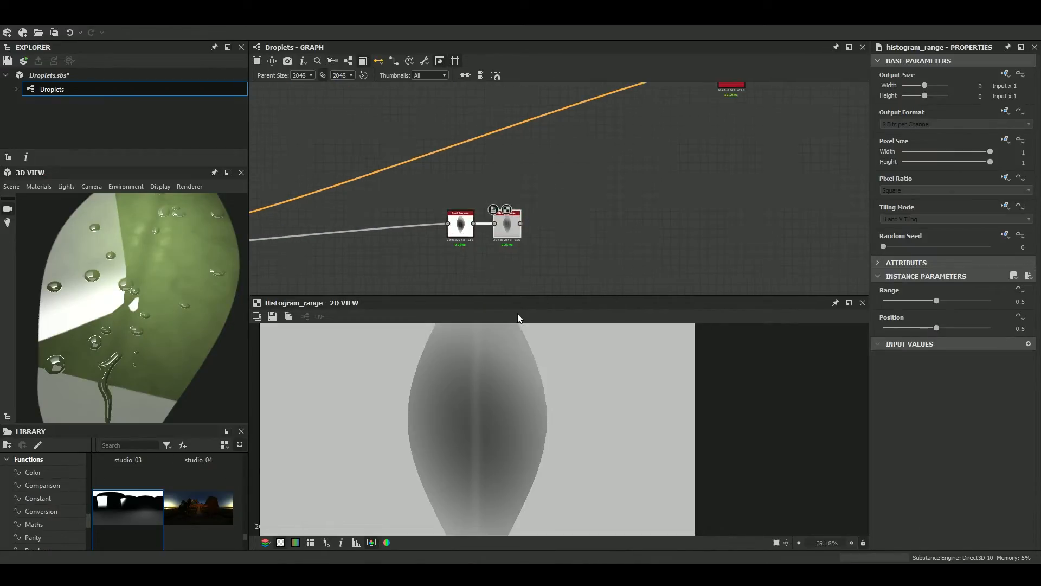
left_click_drag(937, 300, 990, 300)
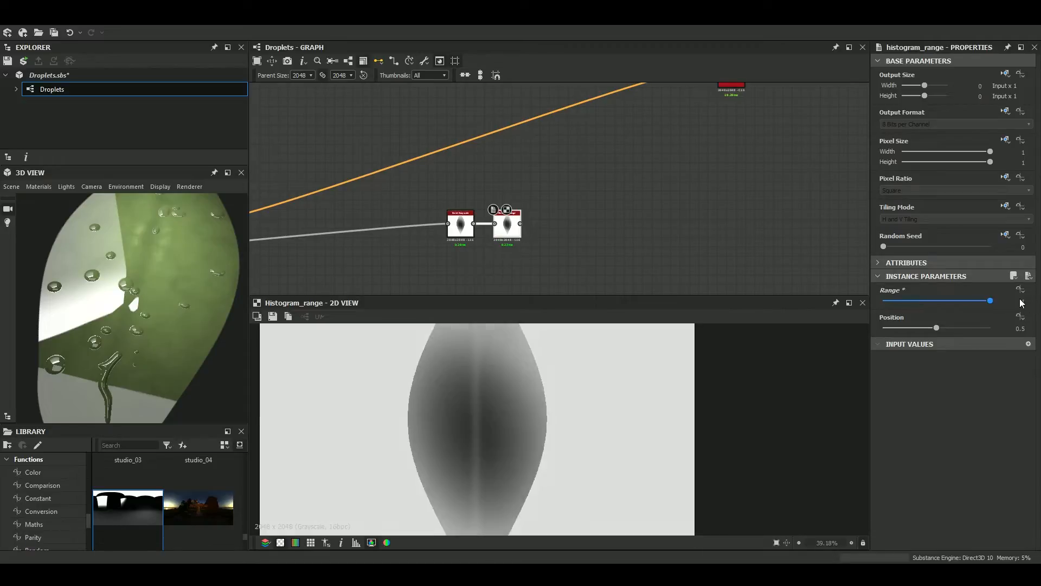
left_click_drag(936, 328, 952, 324)
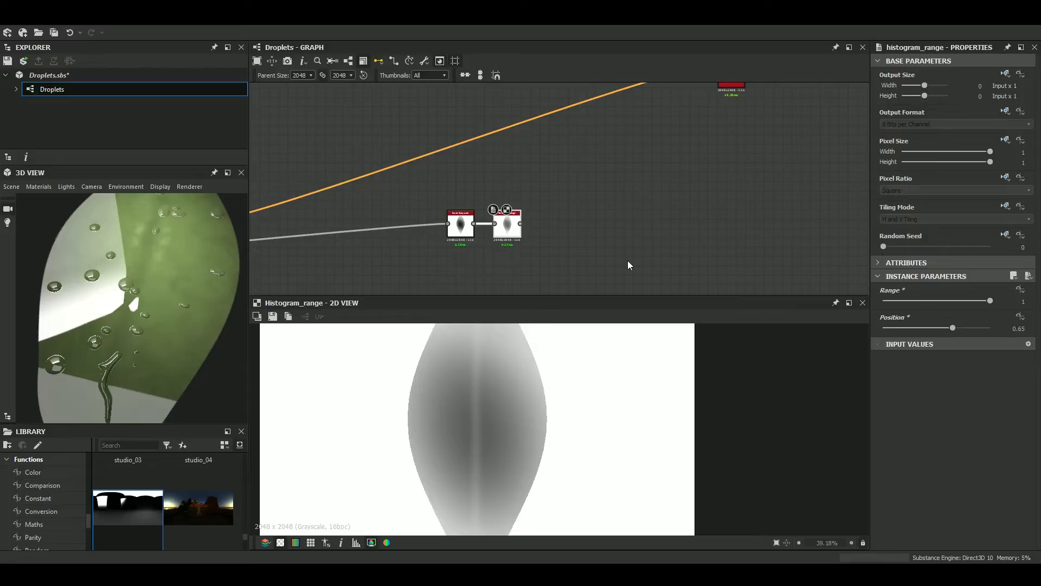
Add a Blend node after the Histogram Range and set its blending mode to Subtract
left_click_drag(541, 257, 638, 131)
middle_click_drag(622, 148, 511, 285)
left_click_drag(527, 264, 417, 291)
scroll(572, 238, "up", 4)
middle_click_drag(417, 287, 501, 156)
left_click_drag(501, 156, 390, 230)
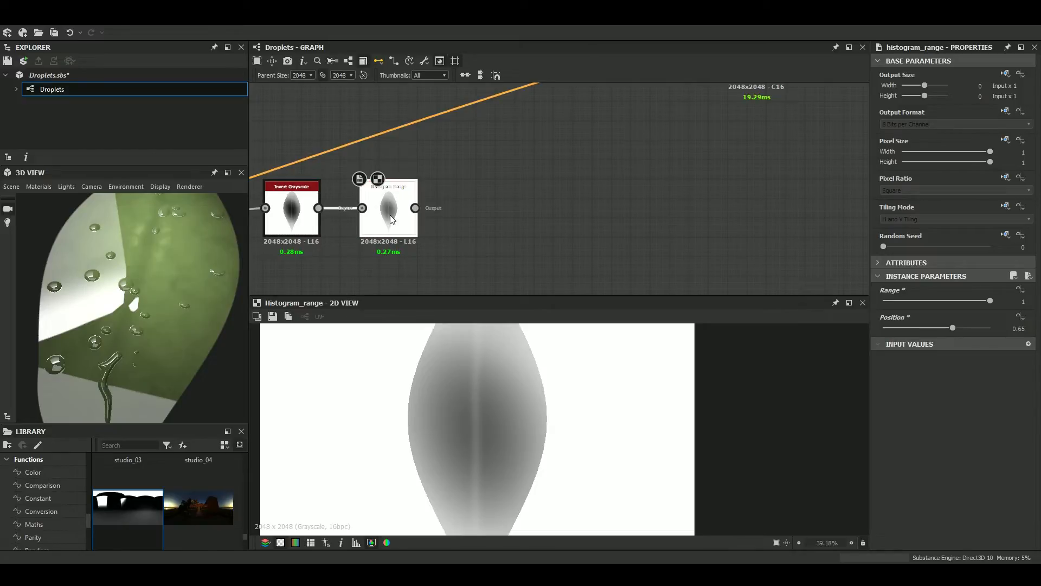
key("space")
type("bl")
key("Return")
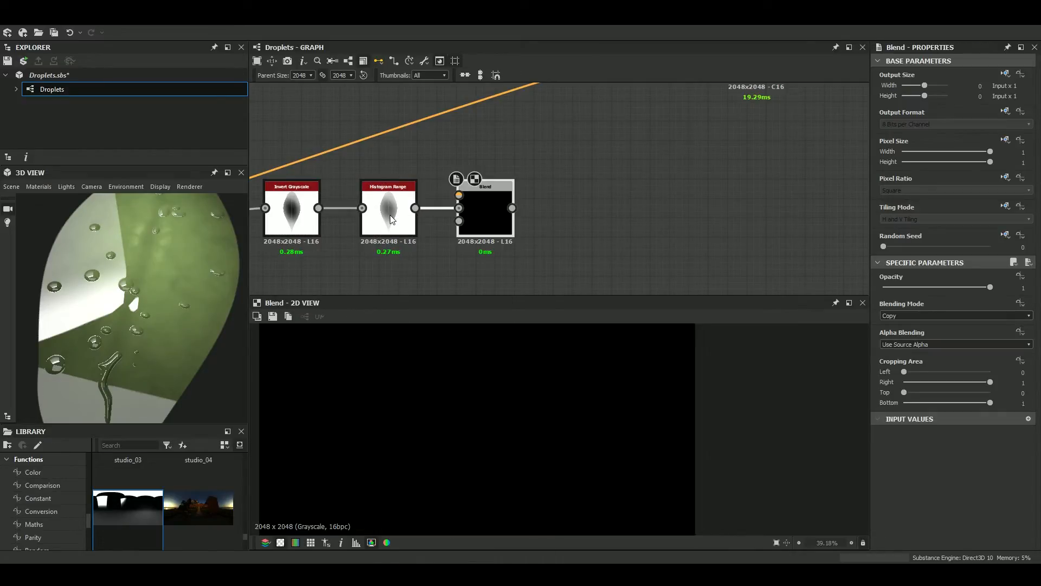
left_click(913, 313)
left_click(911, 337)
Examine the droplet mask produced by the Blur HQ Grayscale node
scroll(585, 201, "down", 4)
middle_click_drag(585, 201, 679, 184)
scroll(679, 184, "down", 4)
scroll(505, 240, "up", 10)
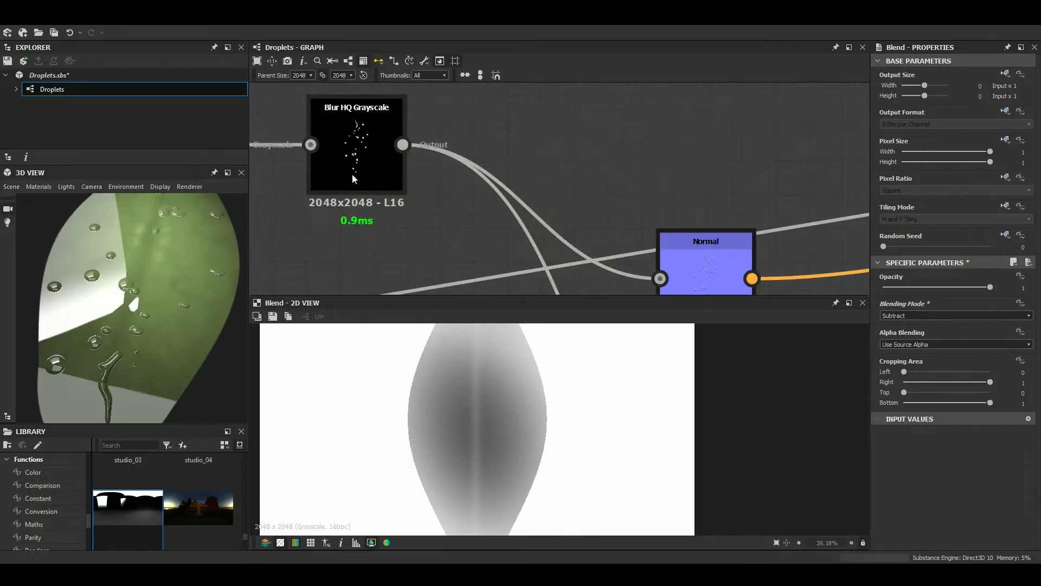
double_click(363, 150)
scroll(522, 380, "up", 5)
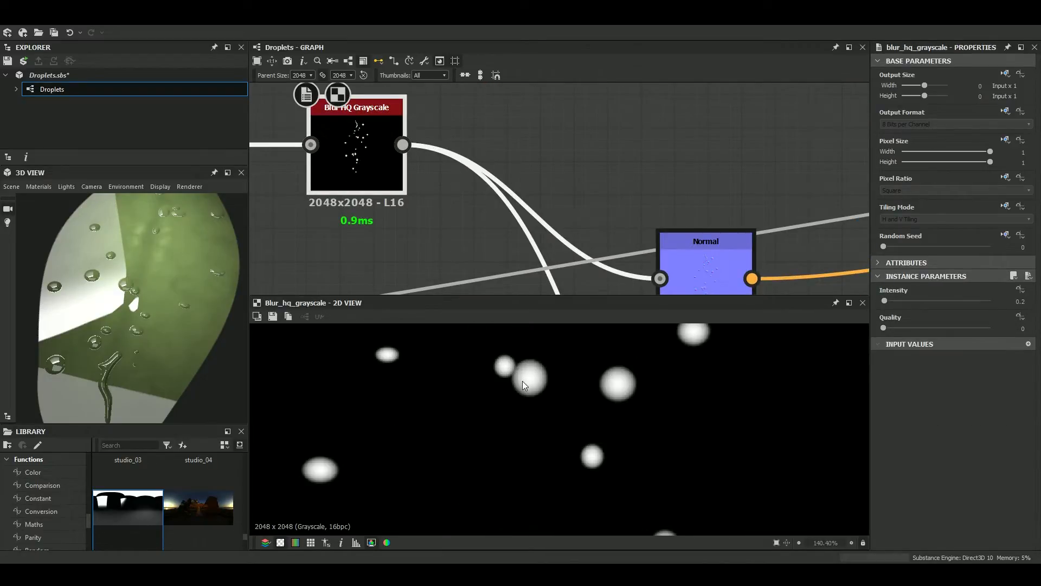
scroll(343, 158, "down", 8)
scroll(472, 206, "up", 7)
scroll(483, 194, "down", 2)
scroll(482, 193, "down", 3)
scroll(604, 280, "up", 5)
Connect the droplet Histogram Scan's output to the foreground input of the Subtract Blend
double_click(603, 279)
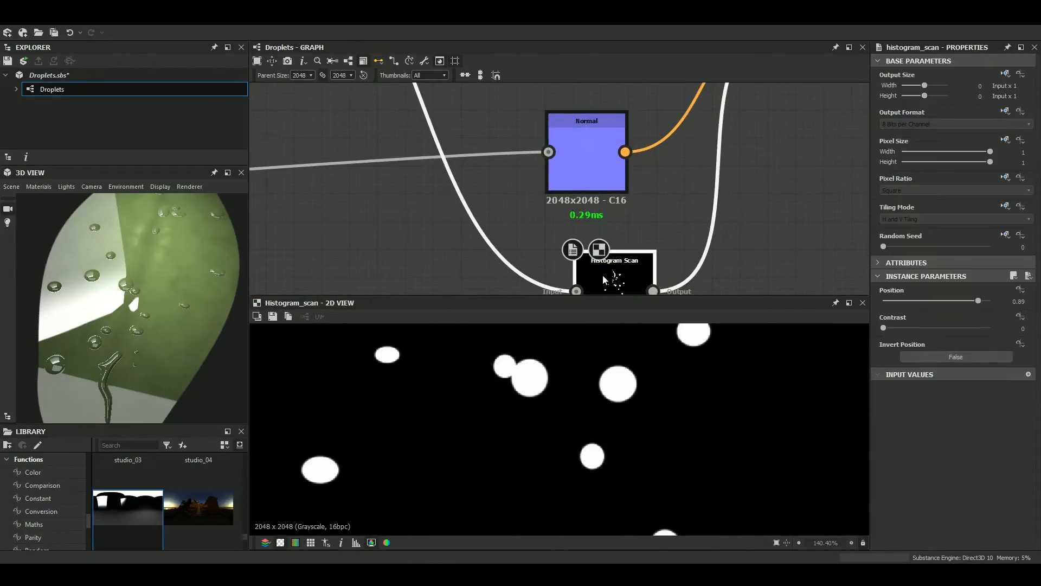
scroll(603, 280, "down", 3)
left_click_drag(480, 154, 564, 262)
scroll(564, 262, "down", 2)
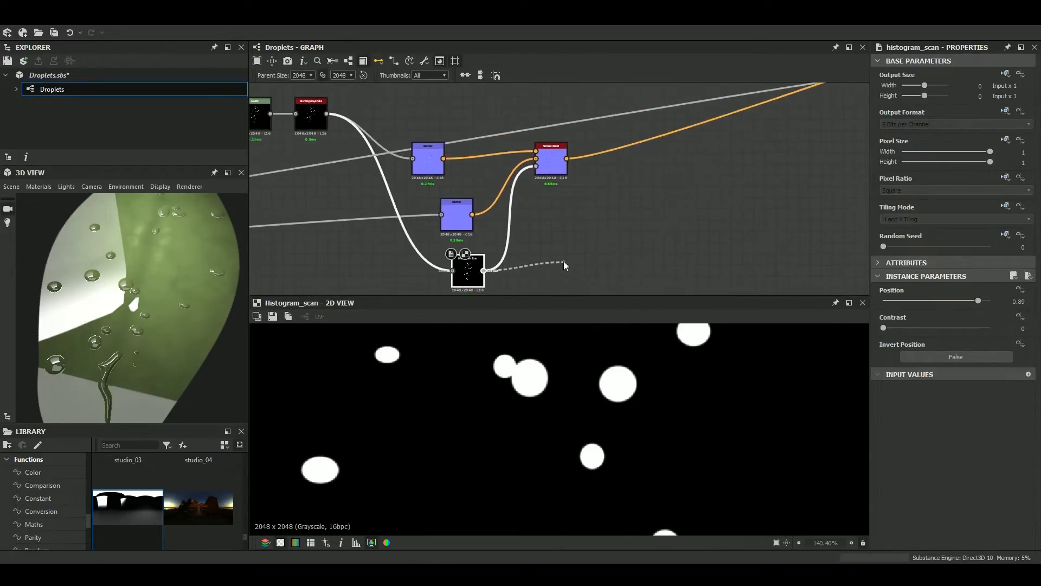
scroll(642, 161, "down", 3)
left_click_drag(564, 172, 711, 171)
scroll(609, 161, "up", 4)
Connect the Subtract Blend to the Base Material's roughness input and inspect the leaf from another angle
double_click(614, 174)
scroll(705, 174, "up", 3)
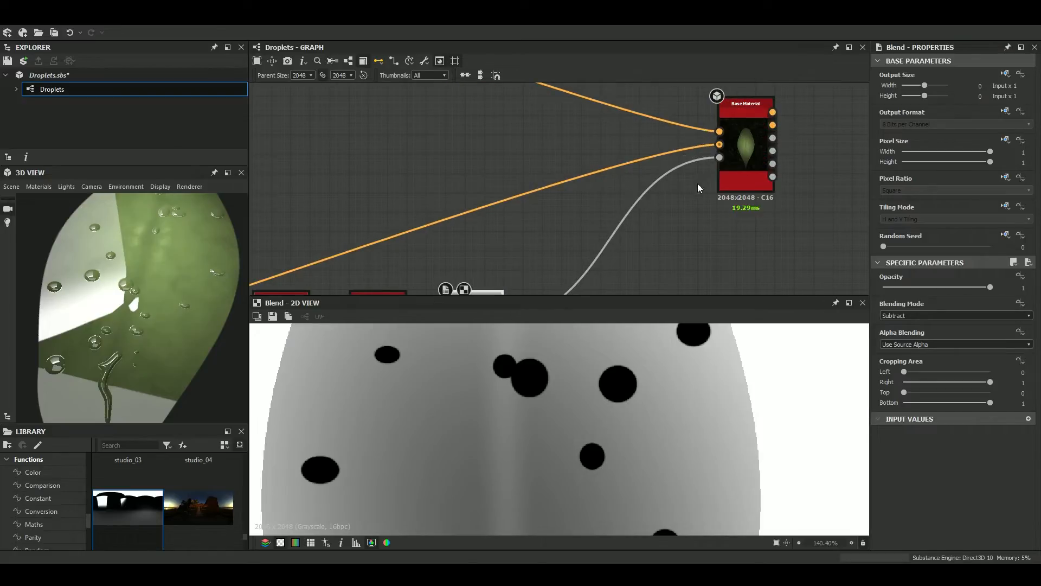
left_click_drag(176, 290, 141, 318)
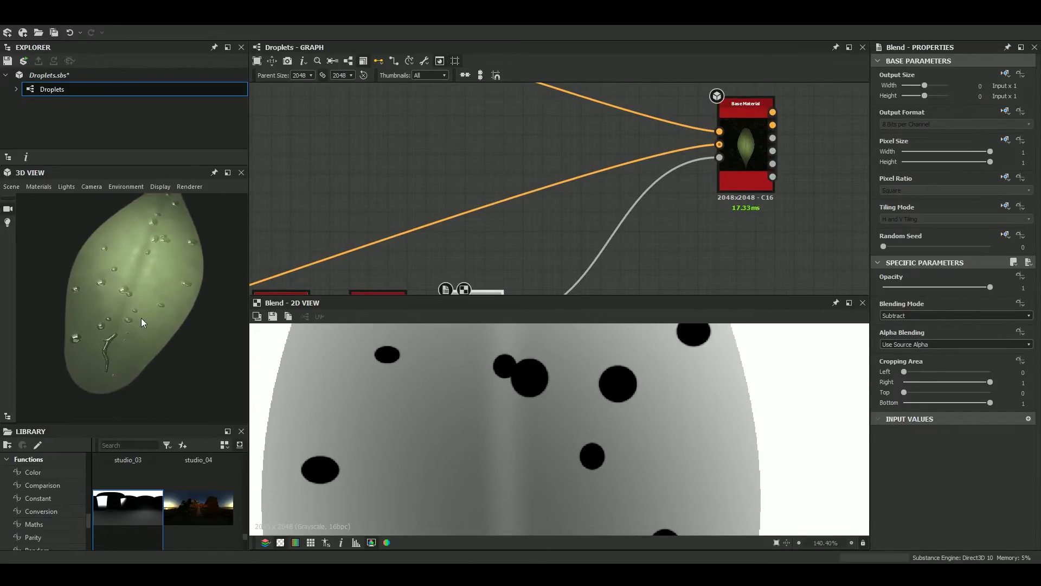
scroll(141, 317, "up", 4)
scroll(178, 271, "down", 5)
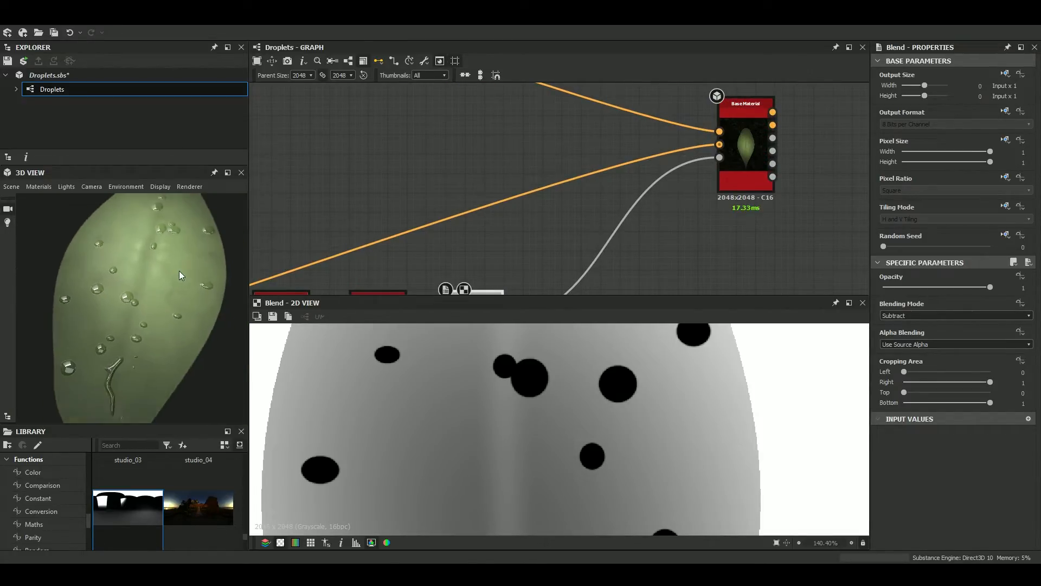
Set the Position of the second chain's Histogram Range to 0.39 to make the leaf glossier
scroll(164, 291, "up", 8)
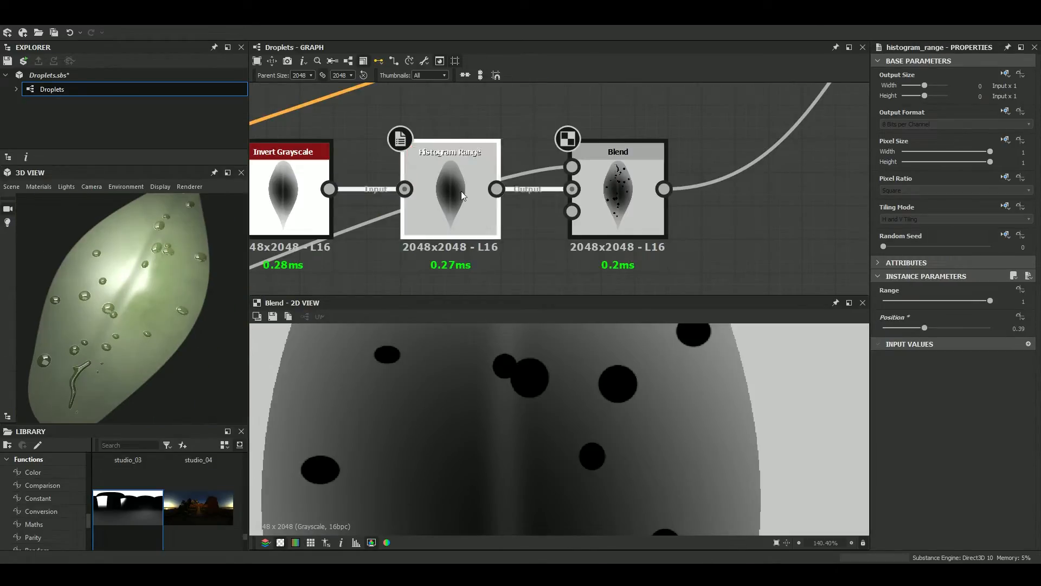
scroll(597, 190, "down", 3)
scroll(516, 190, "up", 3)
scroll(470, 201, "down", 3)
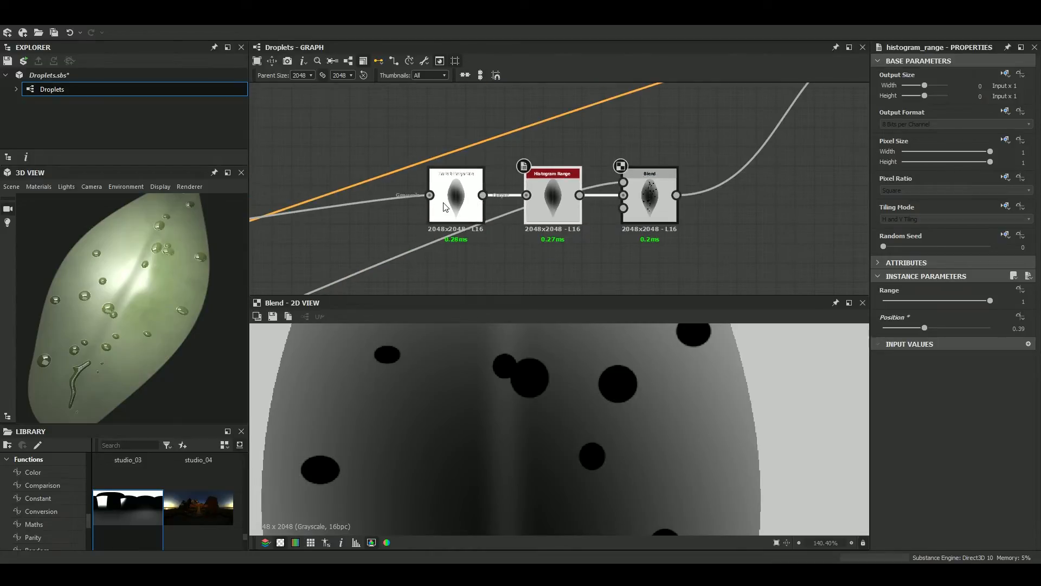
Examine how the first chain derives leaf roughness through its Normal to Height HQ, Invert Grayscale and Histogram Range nodes
scroll(574, 122, "down", 4)
middle_click_drag(575, 111, 686, 298)
scroll(555, 242, "down", 5)
middle_click_drag(483, 207, 329, 318)
middle_click_drag(675, 135, 620, 216)
scroll(565, 255, "up", 10)
double_click(350, 187)
scroll(601, 370, "down", 5)
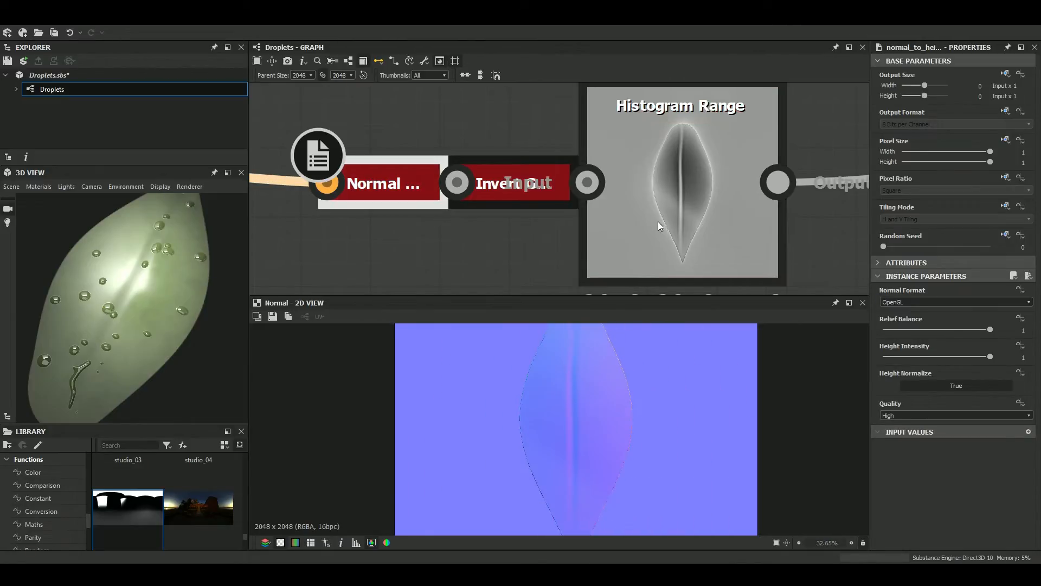
double_click(655, 249)
double_click(418, 187)
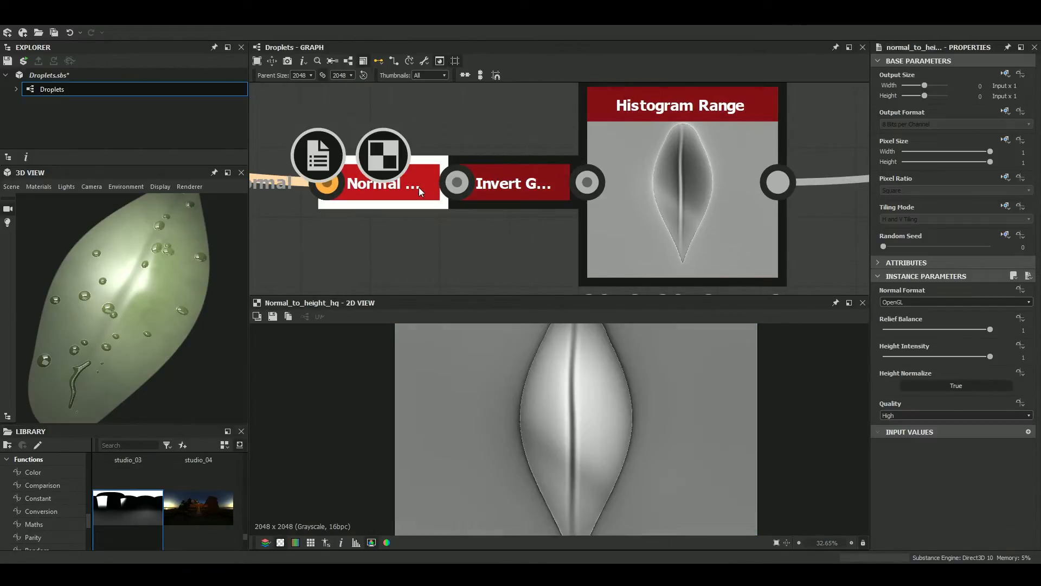
scroll(554, 191, "down", 4)
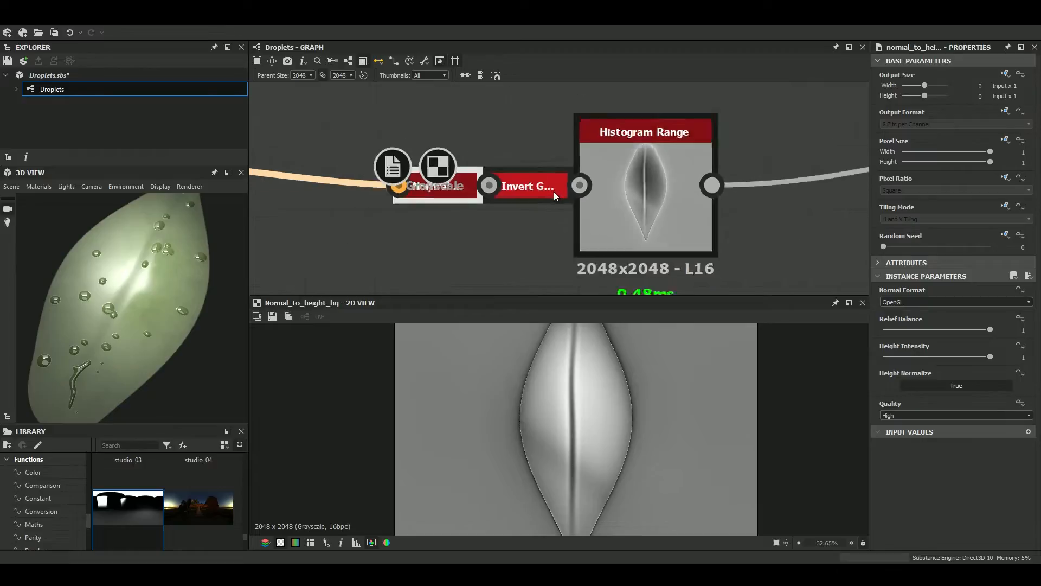
scroll(555, 191, "up", 2)
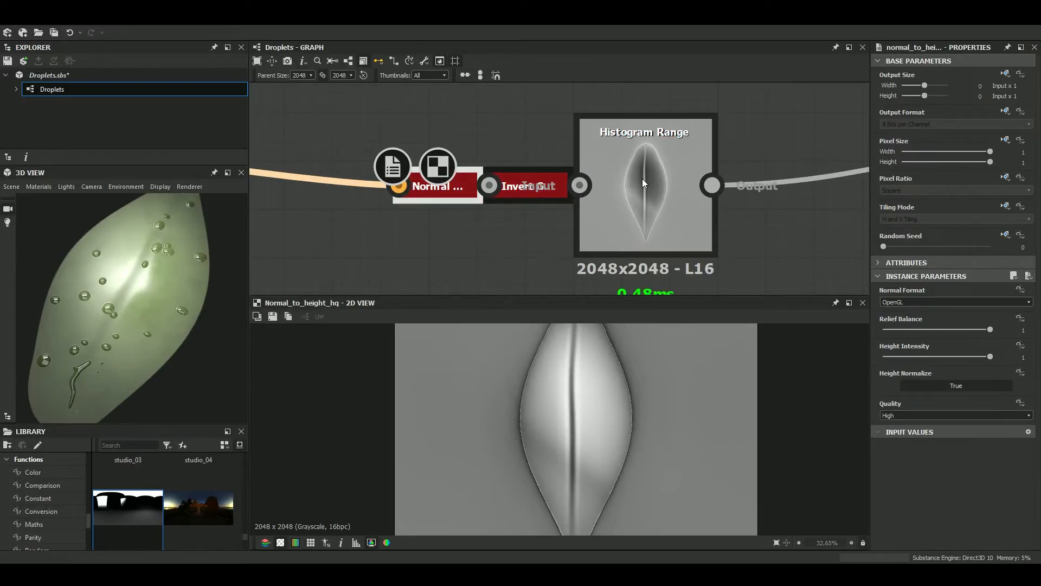
scroll(657, 175, "down", 6)
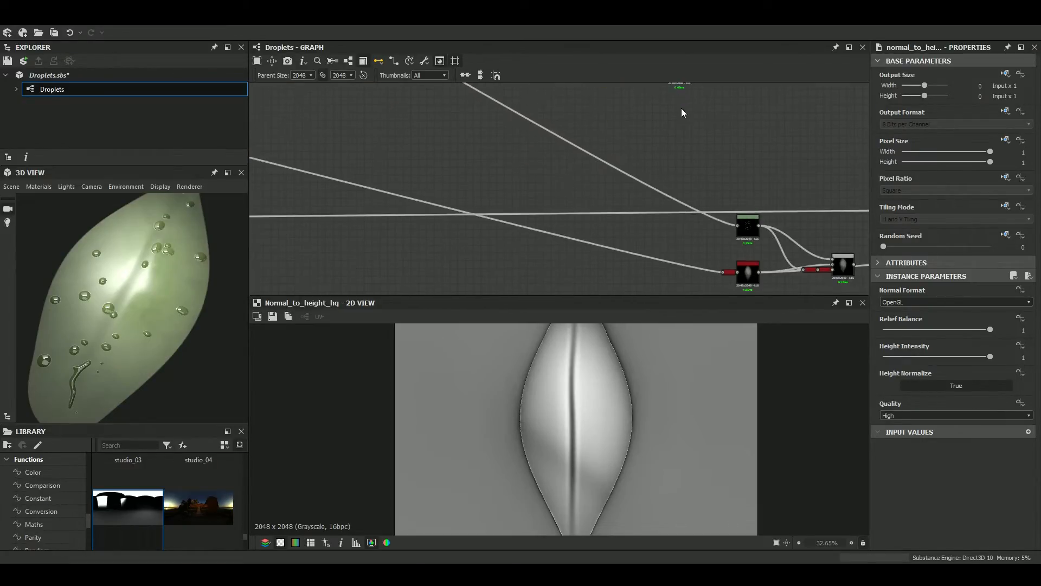
scroll(589, 172, "up", 6)
mouse_move(523, 233)
middle_mouse_down()
mouse_move(487, 199)
mouse_move(499, 239)
mouse_move(537, 222)
middle_mouse_up()
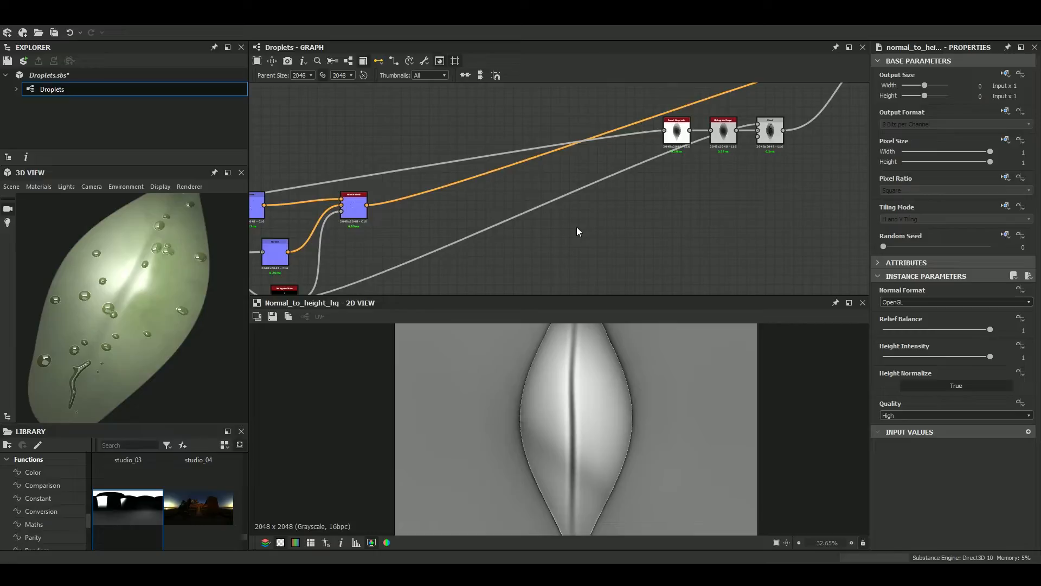
Add a Normal to Height HQ node to the second chain, below the Invert Grayscale and Histogram Range nodes
key("space")
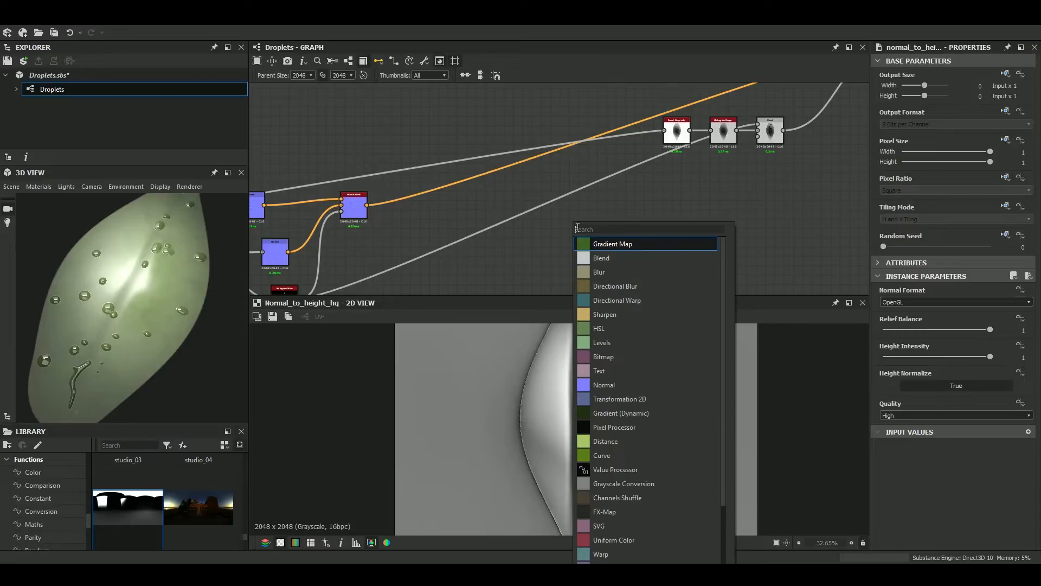
type("nor")
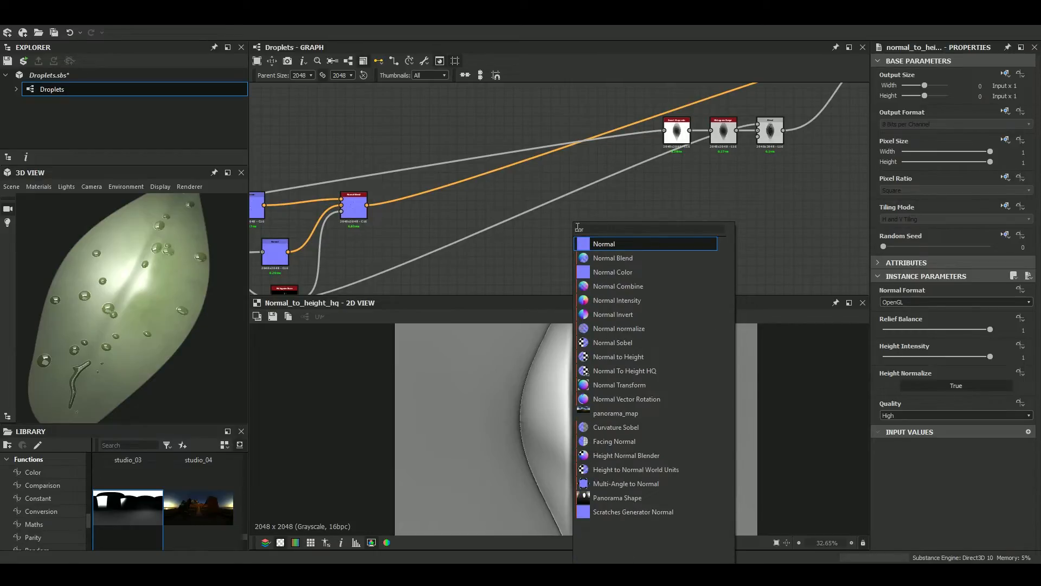
left_click(644, 366)
middle_click_drag(394, 261, 535, 249)
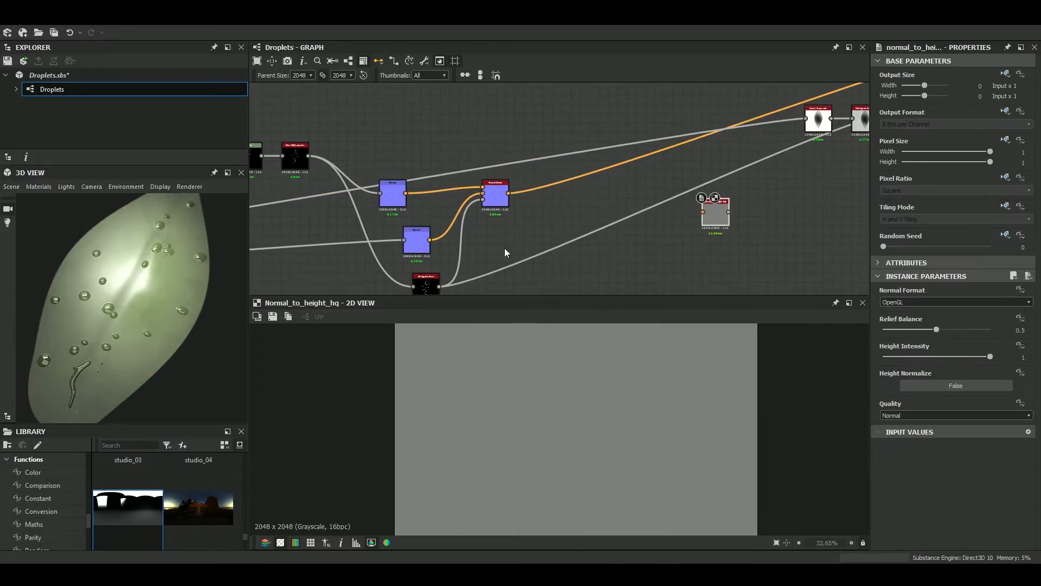
Connect the second chain's leaf Normal to the new Normal to Height HQ node and set its Relief Balance to 1
scroll(428, 248, "up", 3)
scroll(428, 249, "up", 3)
scroll(406, 234, "down", 3)
scroll(435, 249, "up", 3)
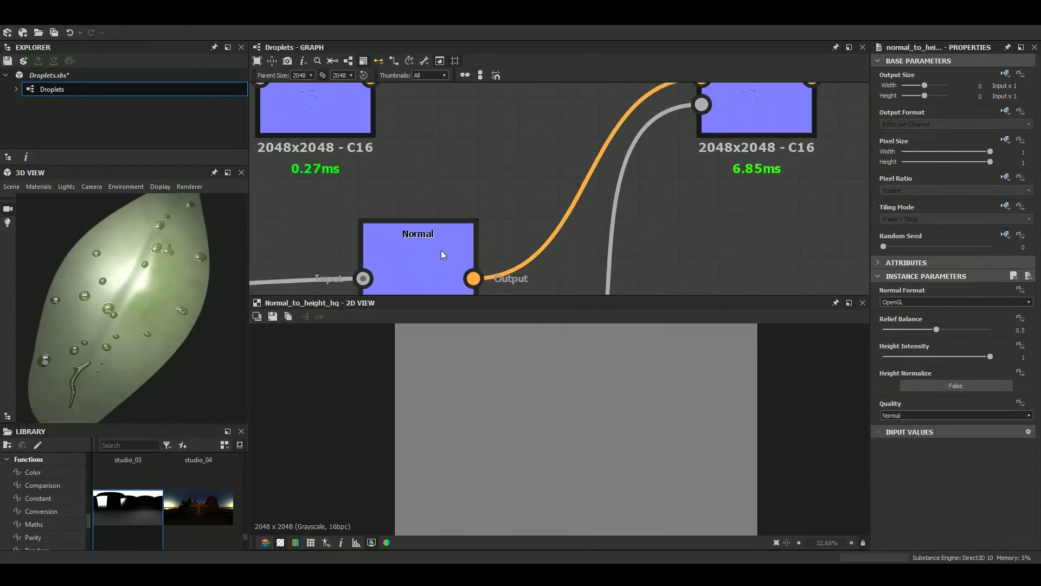
scroll(712, 253, "down", 5)
left_click_drag(712, 253, 756, 229)
middle_click_drag(756, 229, 461, 214)
left_click_drag(485, 209, 540, 211)
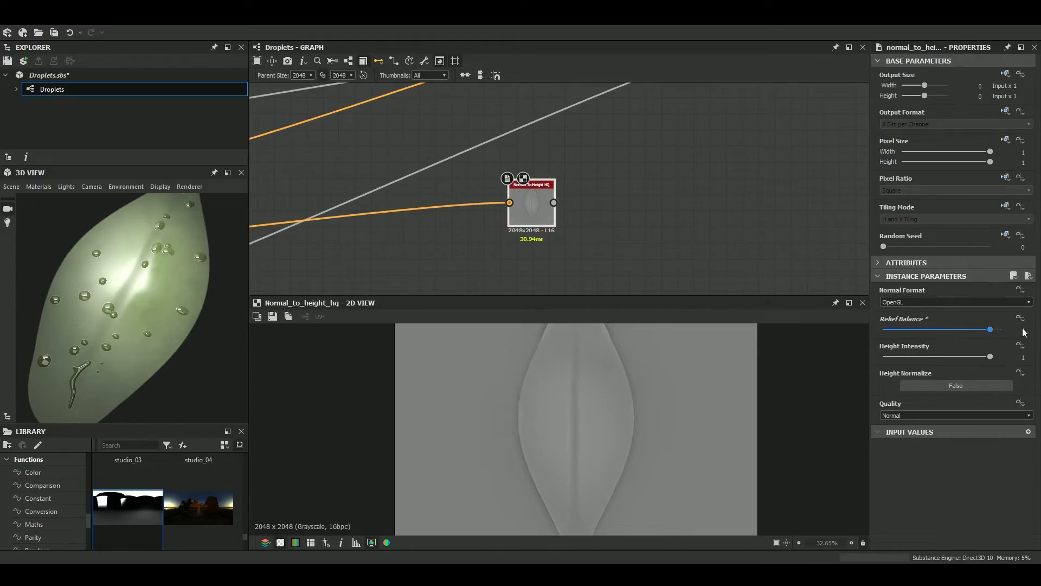
Examine the first chain's output nodes and the leaf Normal that feeds its roughness branch
scroll(732, 204, "down", 3)
middle_click_drag(732, 204, 628, 177)
scroll(512, 253, "down", 2)
scroll(685, 183, "up", 3)
scroll(623, 197, "up", 2)
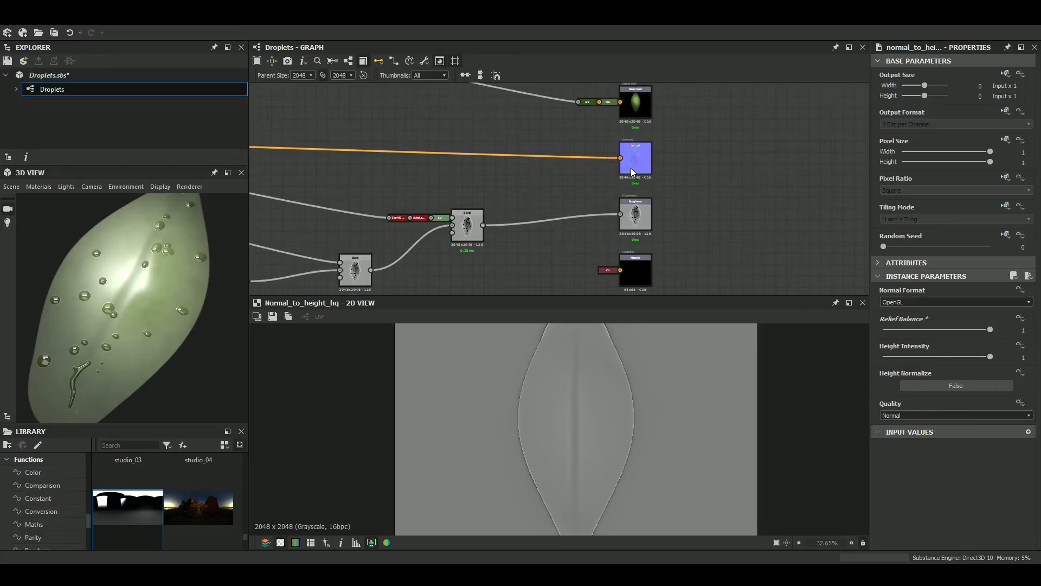
scroll(516, 195, "down", 4)
middle_click_drag(281, 224, 728, 215)
scroll(483, 156, "up", 1)
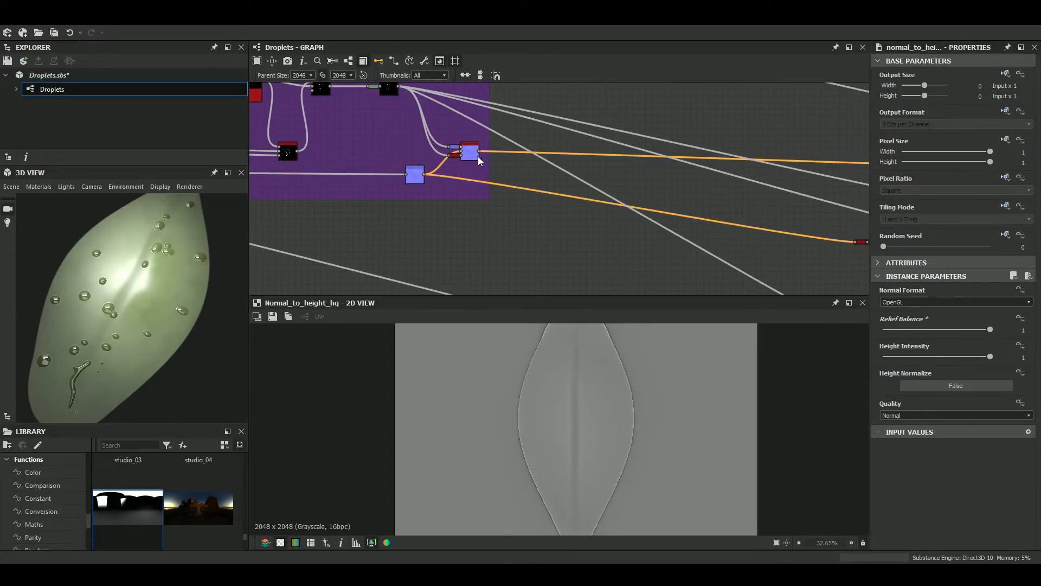
left_click(413, 181)
scroll(612, 201, "down", 8)
middle_click_drag(615, 242, 584, 149)
scroll(599, 185, "up", 8)
middle_click_drag(643, 198, 650, 127)
middle_click_drag(542, 207, 617, 194)
scroll(546, 225, "up", 5)
Set the new Normal to Height HQ node's Quality to High and turn Height Normalize on
left_click(546, 225)
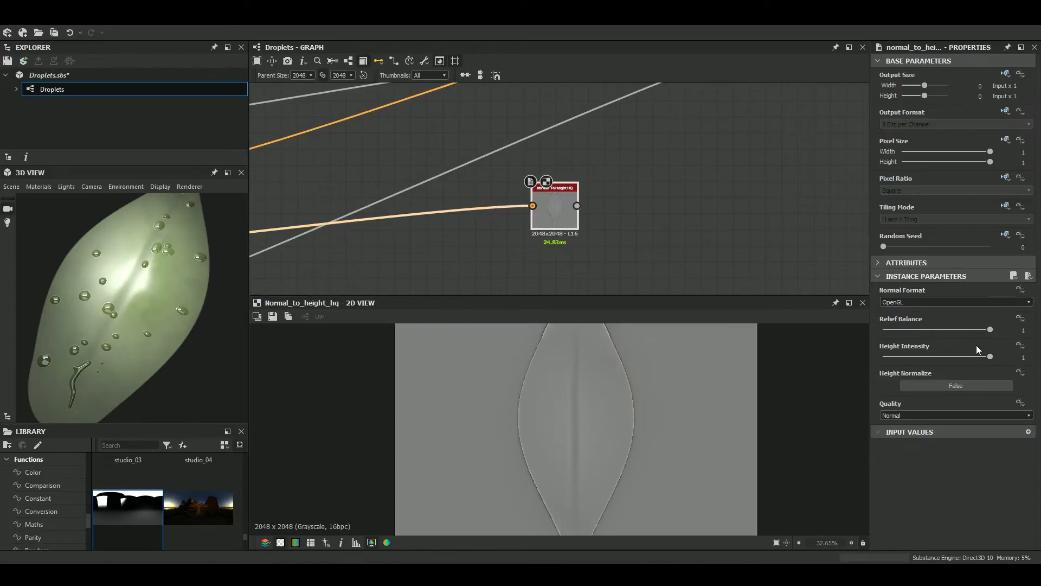
left_click(921, 415)
left_click(900, 430)
scroll(579, 432, "up", 2)
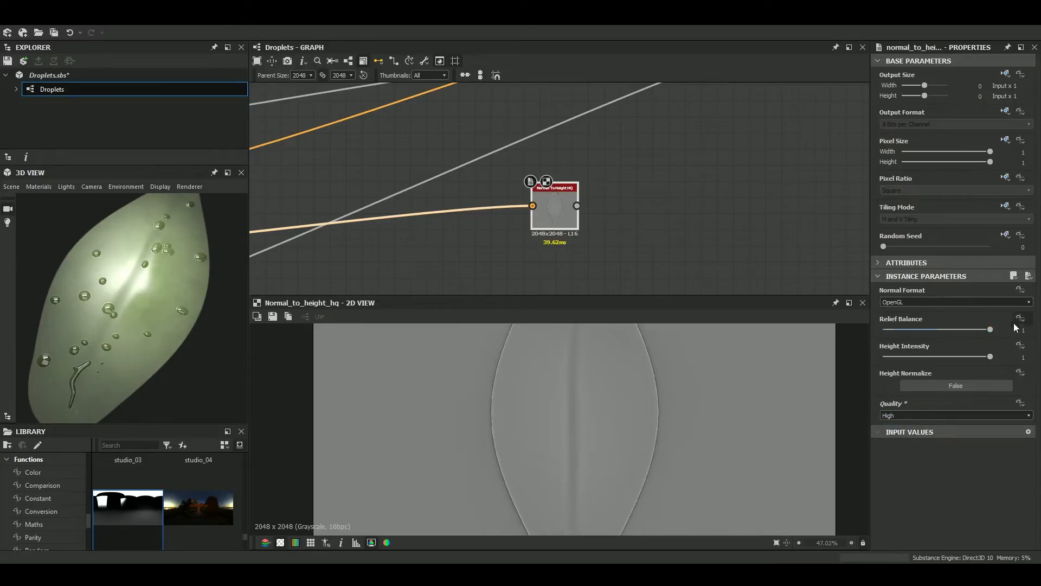
left_click(932, 383)
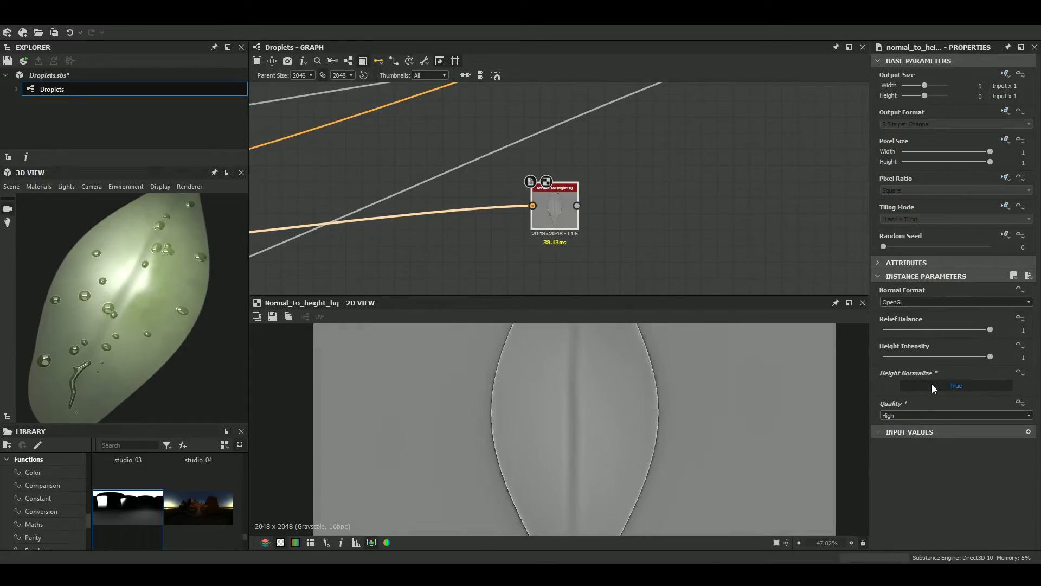
left_click(931, 384)
left_click(931, 384)
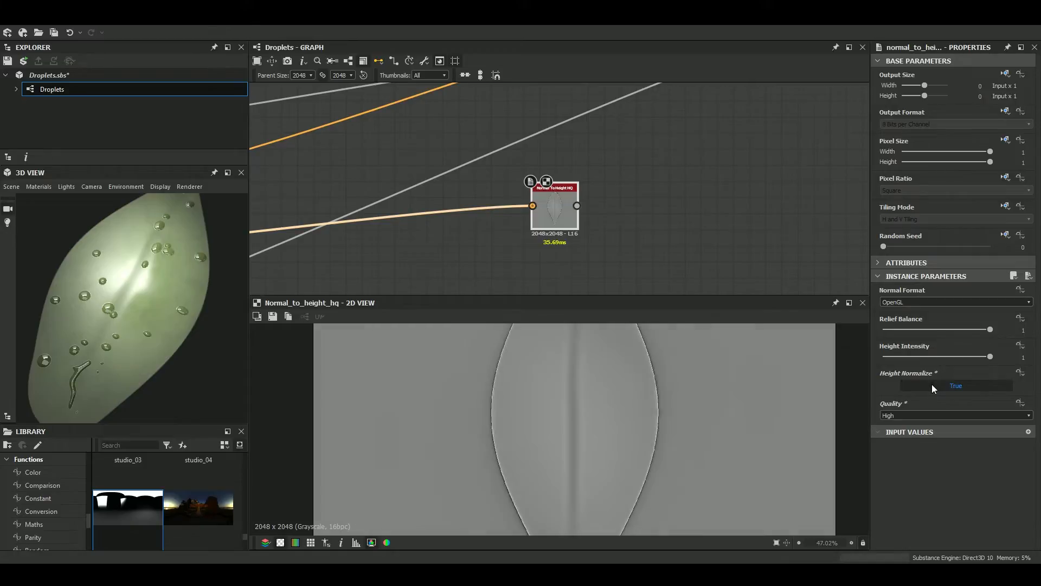
right_click(554, 213)
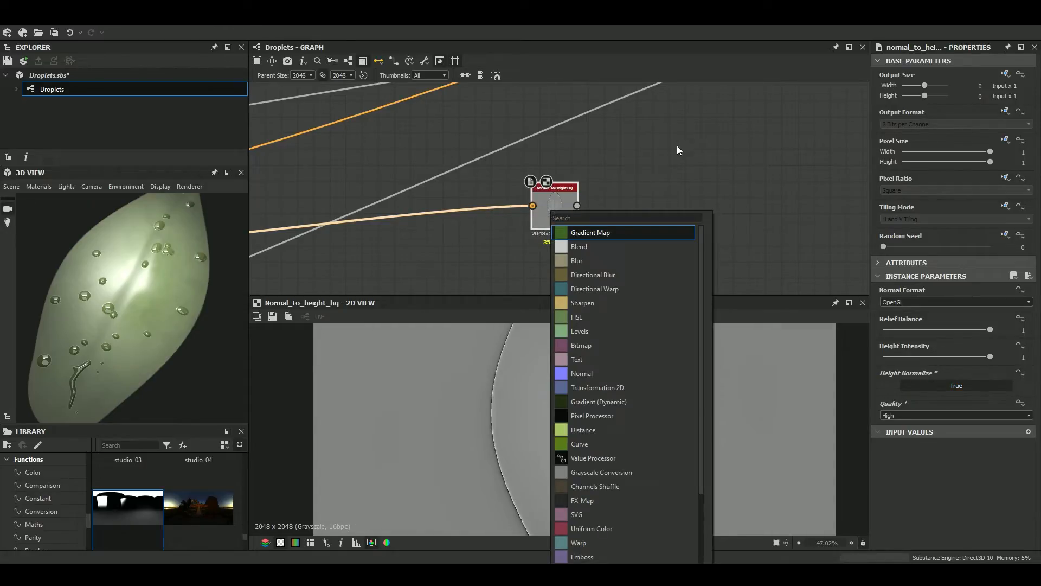
key("Escape")
Feed the new Normal to Height HQ into Invert Grayscale and set the Histogram Range's Position to 0.29
scroll(583, 205, "down", 4)
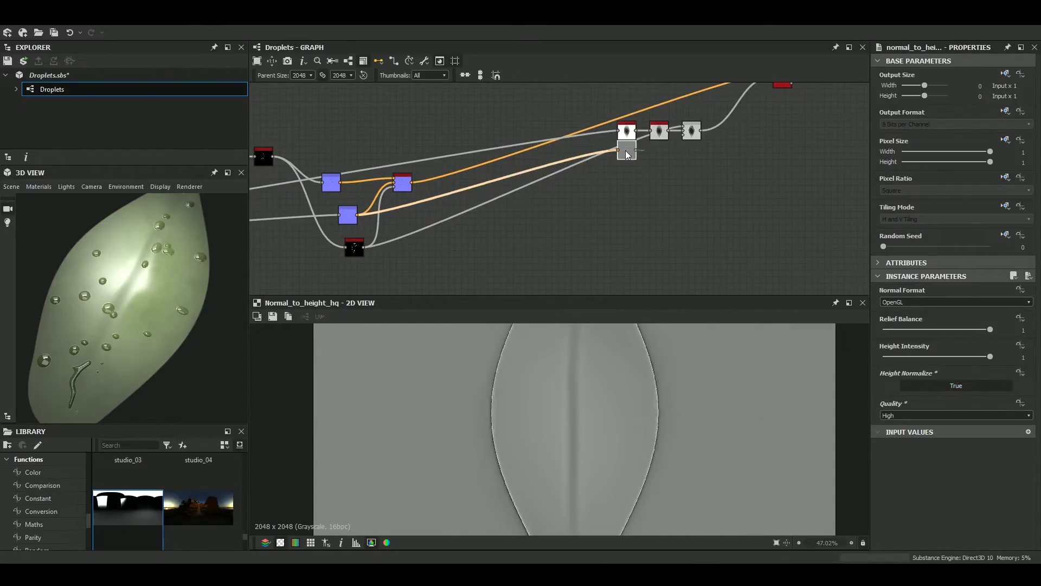
scroll(629, 157, "up", 5)
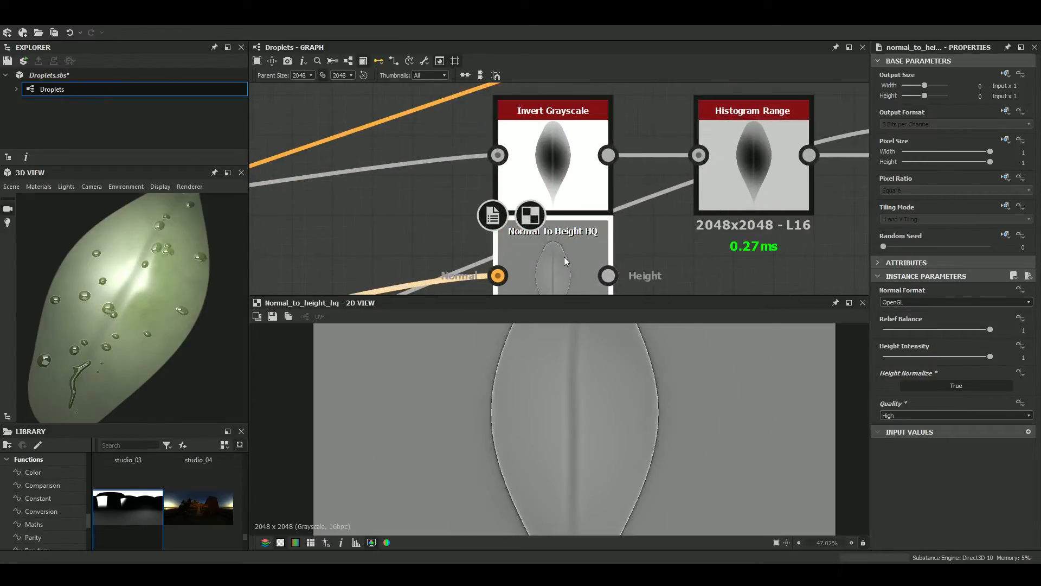
left_click_drag(470, 184, 548, 151)
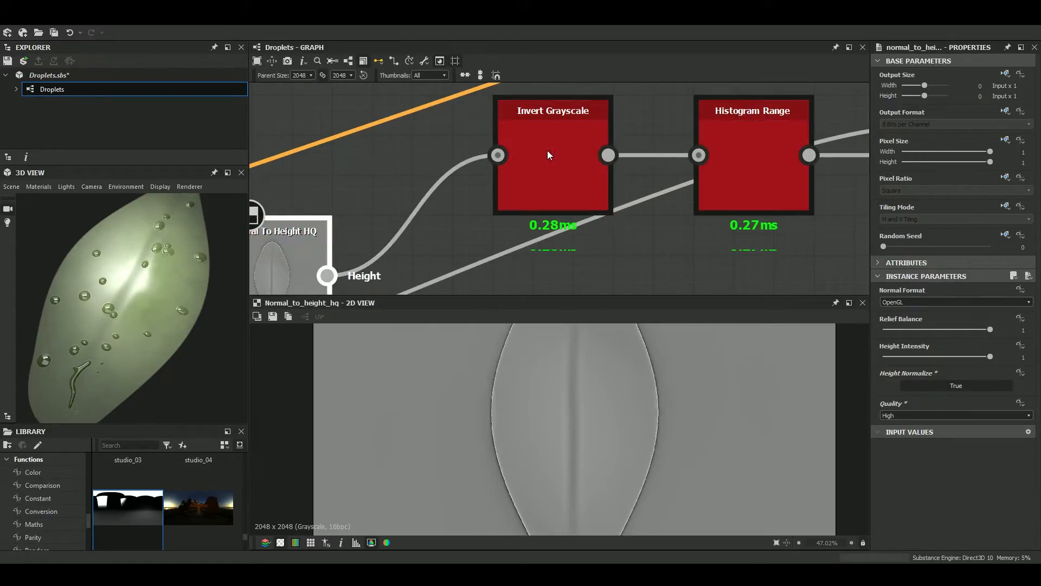
double_click(548, 151)
double_click(743, 169)
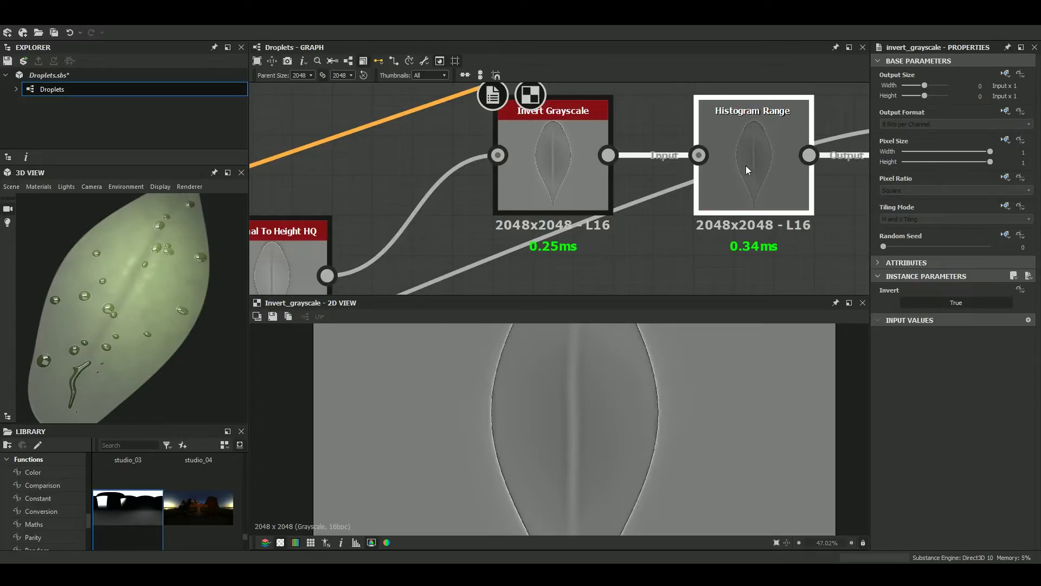
left_click_drag(937, 328, 913, 328)
Compare the second chain's Normal to Height HQ result and leaf Normal with the first chain's leaf Normal settings
scroll(502, 167, "down", 3)
double_click(487, 191)
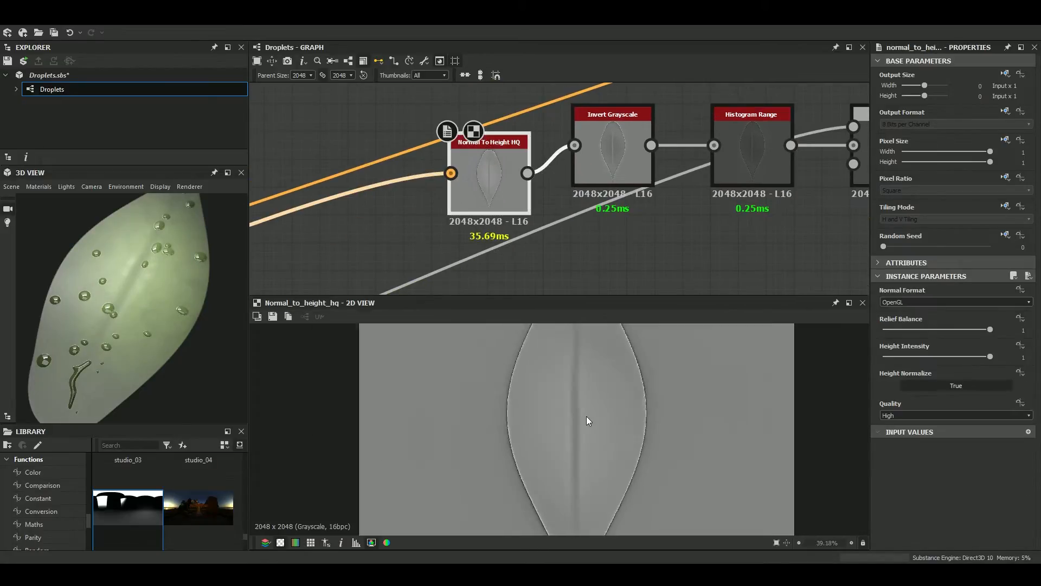
scroll(587, 415, "down", 3)
scroll(624, 174, "down", 5)
scroll(649, 133, "down", 8)
middle_click_drag(749, 260, 556, 236)
scroll(655, 163, "up", 9)
middle_click_drag(655, 162, 651, 211)
scroll(408, 229, "up", 6)
double_click(358, 226)
scroll(388, 220, "down", 8)
middle_click_drag(388, 179, 651, 212)
middle_click_drag(445, 168, 501, 186)
scroll(583, 187, "up", 5)
double_click(409, 217)
Check the Intensity of the droplet Normal that feeds the first chain's Normal Blend
scroll(671, 204, "down", 5)
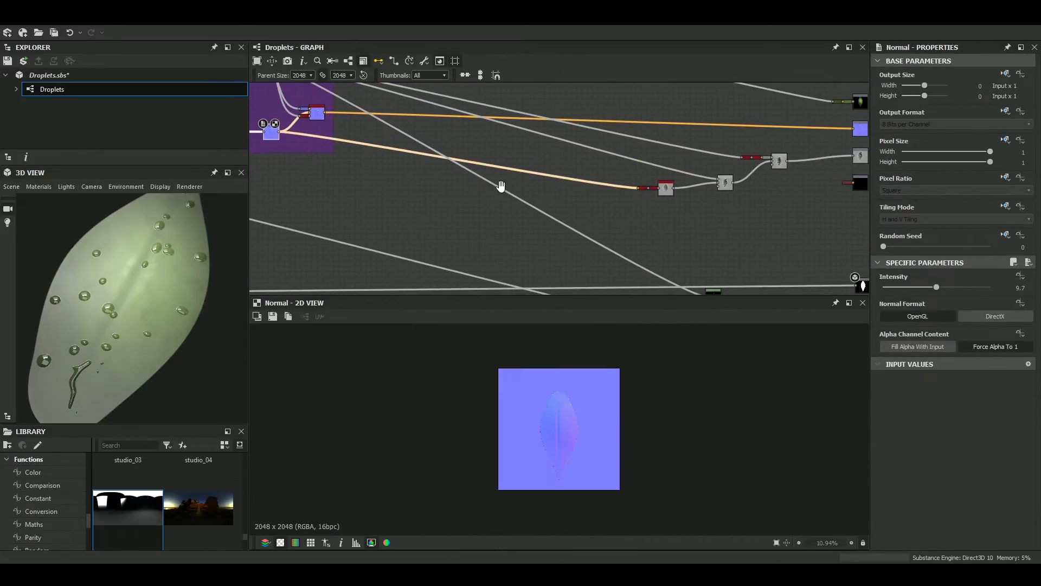
middle_click_drag(271, 137, 513, 174)
scroll(513, 174, "up", 2)
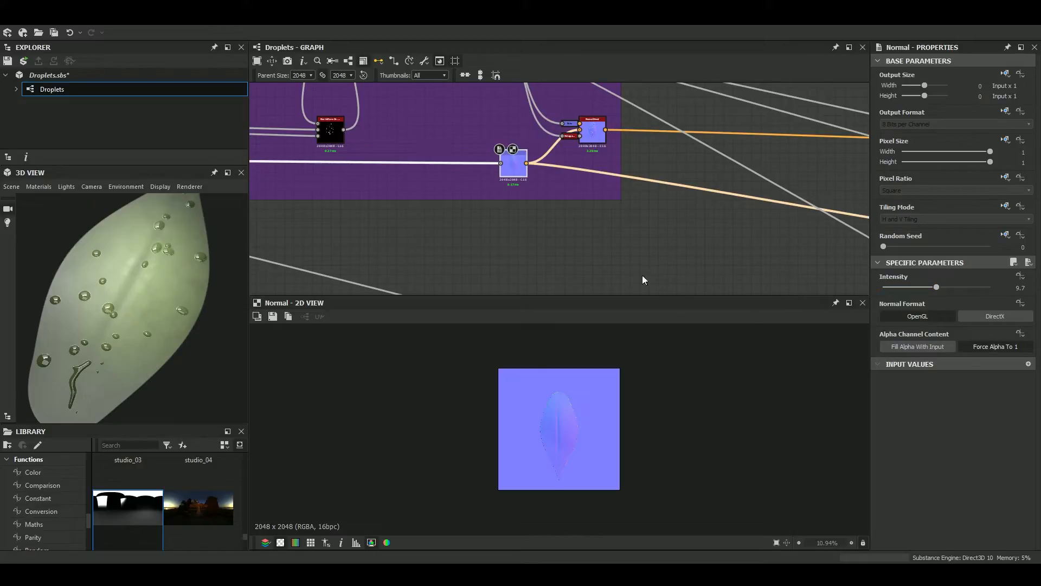
middle_click_drag(448, 122, 458, 234)
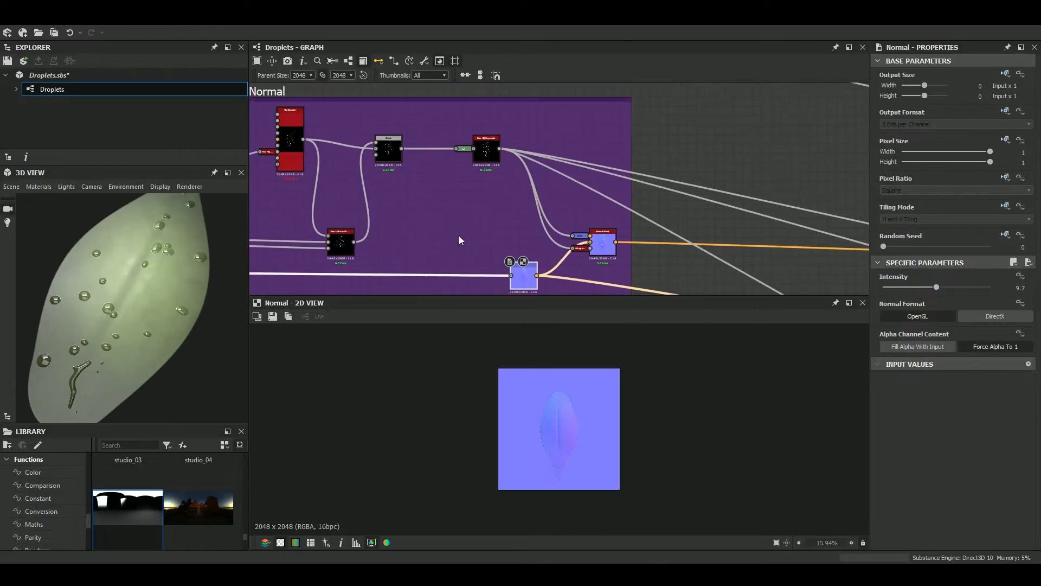
scroll(578, 240, "up", 3)
double_click(581, 235)
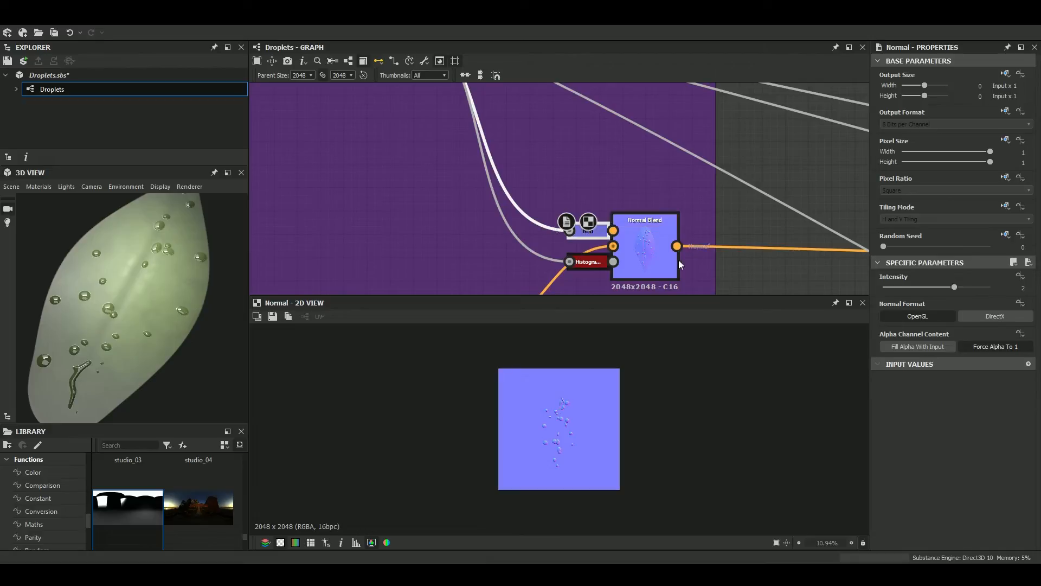
Set the Intensity of the second chain's leaf Normal to 10 and check the leaf in 3D
scroll(678, 259, "down", 2)
middle_click_drag(678, 259, 654, 124)
left_click_drag(655, 124, 626, 67)
scroll(530, 167, "up", 2)
scroll(561, 154, "down", 6)
middle_click_drag(594, 258, 581, 120)
scroll(600, 205, "down", 3)
middle_click_drag(600, 208, 584, 172)
scroll(585, 196, "up", 7)
scroll(445, 206, "up", 4)
middle_click_drag(395, 229, 672, 132)
scroll(555, 185, "up", 3)
double_click(438, 230)
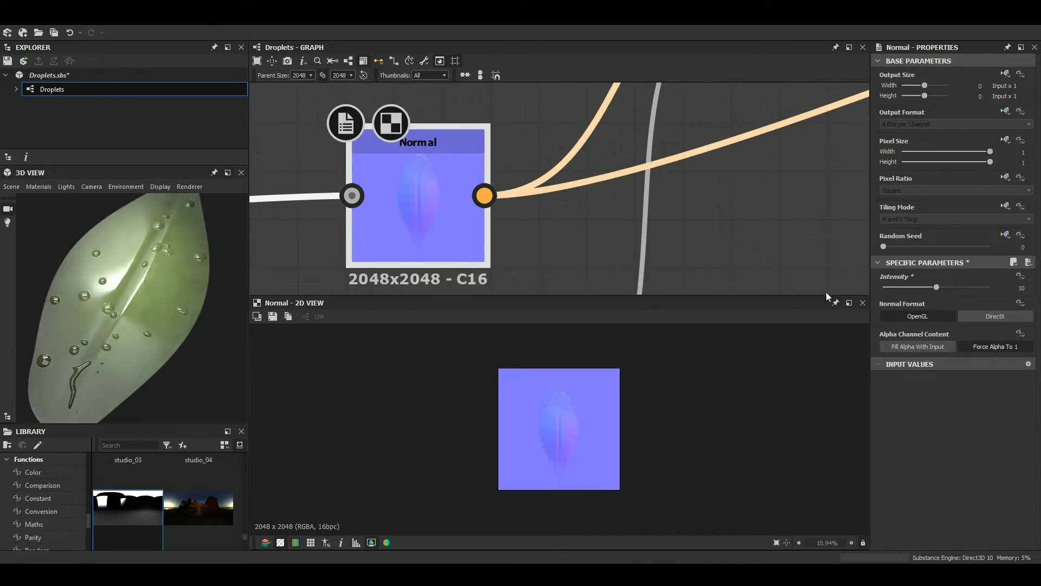
scroll(176, 343, "down", 3)
left_click_drag(177, 342, 187, 329)
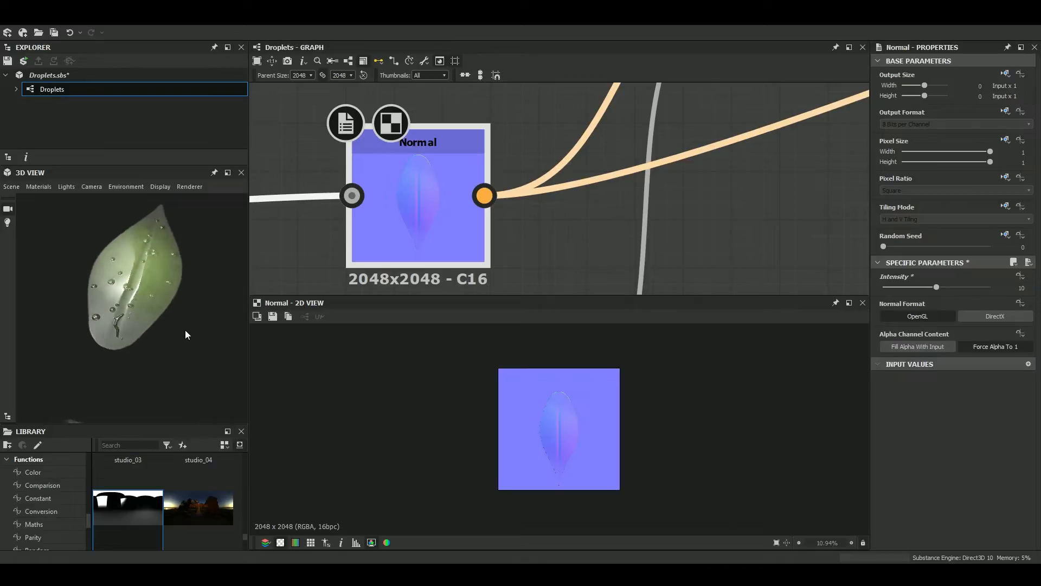
scroll(534, 183, "down", 1)
Set the Intensity of the second chain's droplet Normal to 2 and check the droplets up close
scroll(534, 183, "down", 5)
middle_click_drag(534, 183, 550, 263)
scroll(472, 186, "up", 4)
double_click(474, 189)
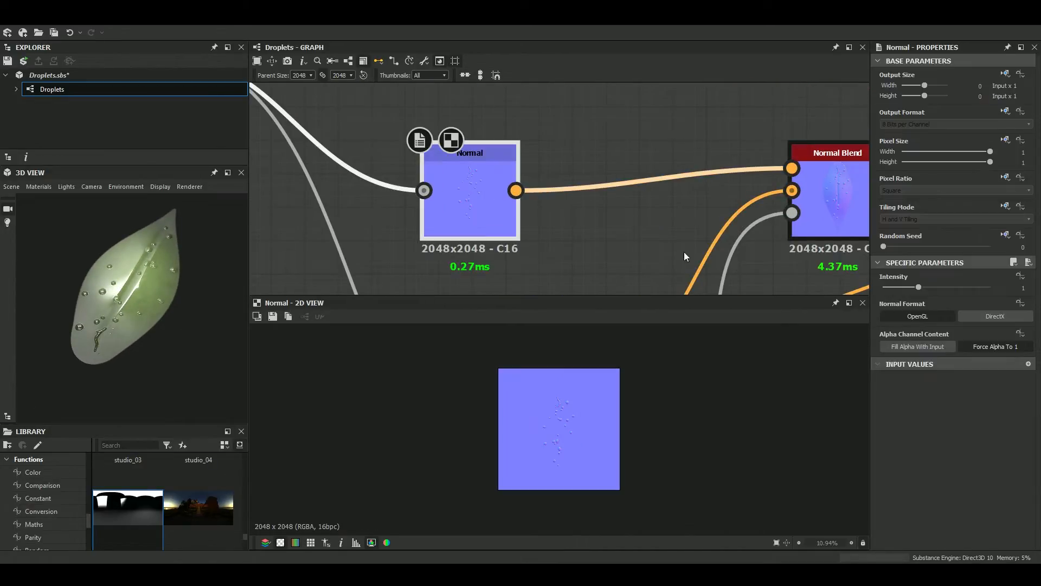
type("2")
key("Return")
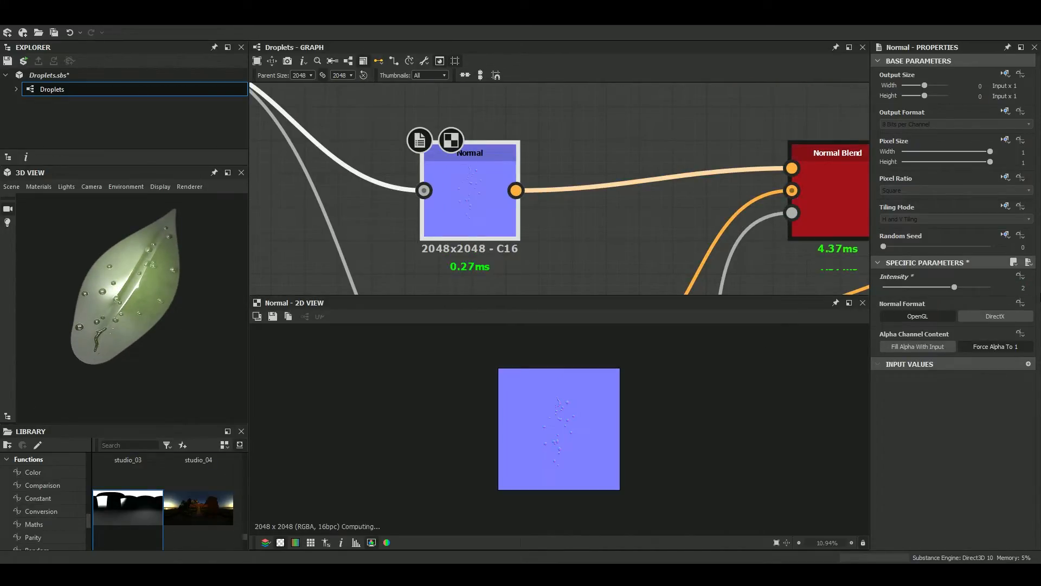
scroll(144, 321, "up", 6)
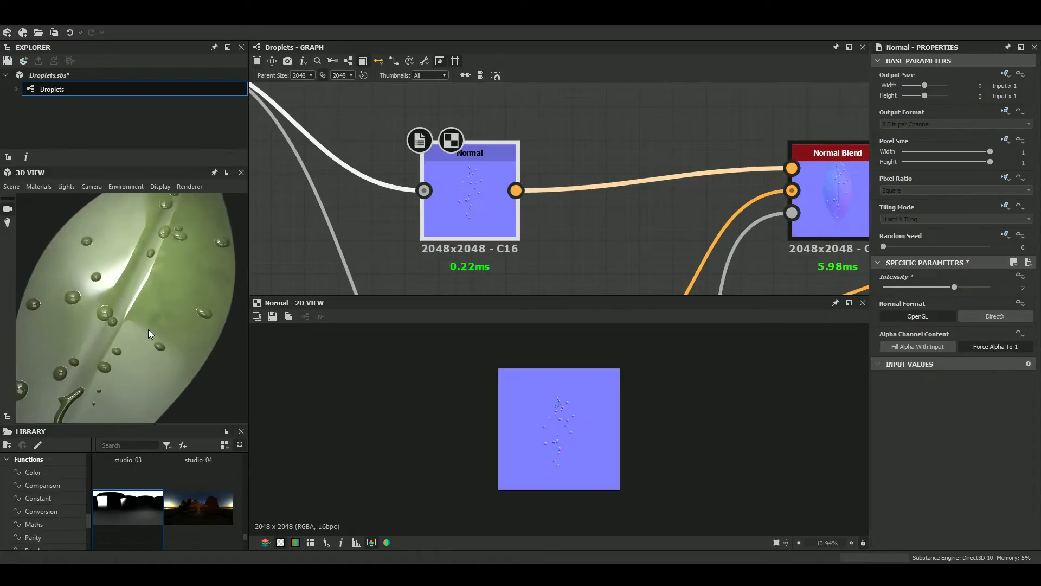
Inspect the height and inverted leaf maps from the second chain's Normal to Height HQ and Invert Grayscale nodes
scroll(615, 157, "down", 5)
scroll(755, 164, "down", 3)
scroll(629, 239, "up", 10)
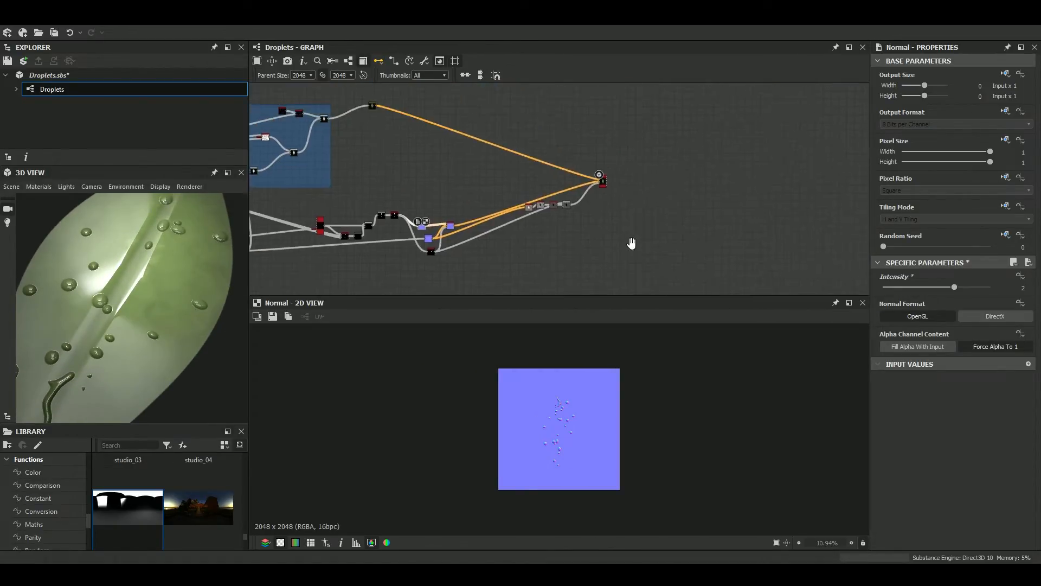
double_click(503, 196)
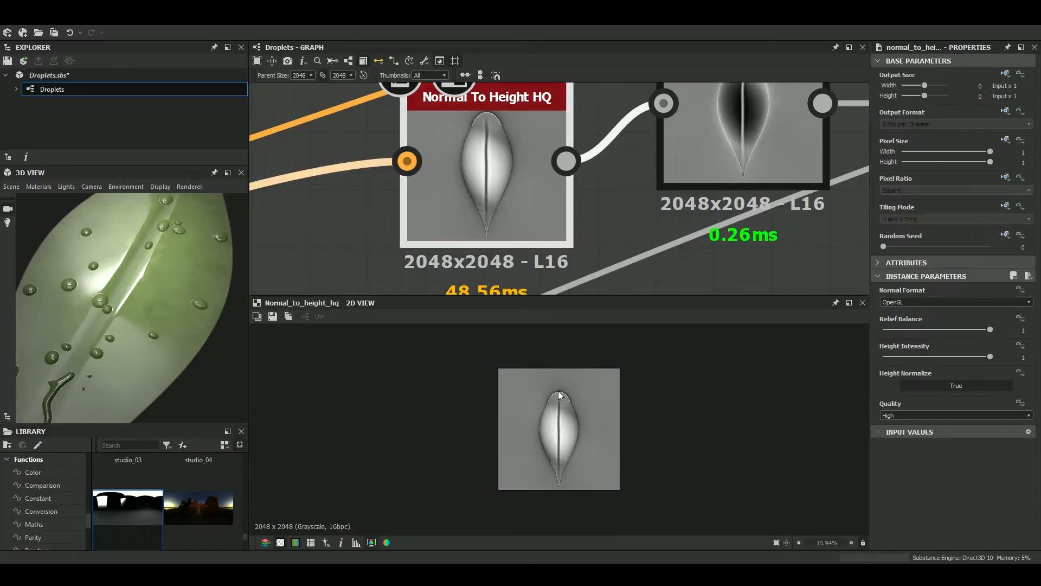
scroll(543, 439, "up", 3)
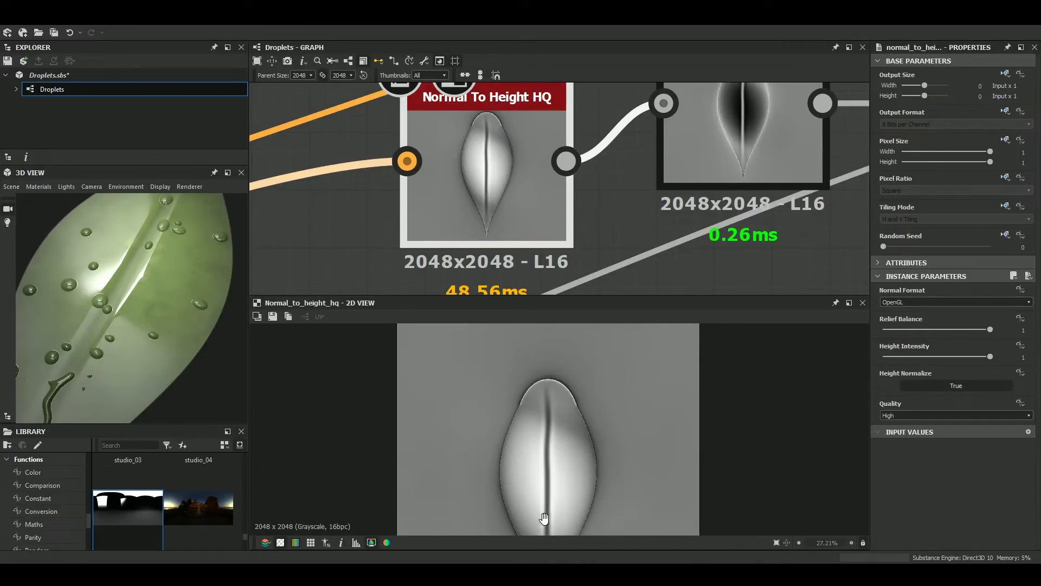
scroll(558, 239, "down", 4)
scroll(583, 199, "up", 3)
double_click(591, 190)
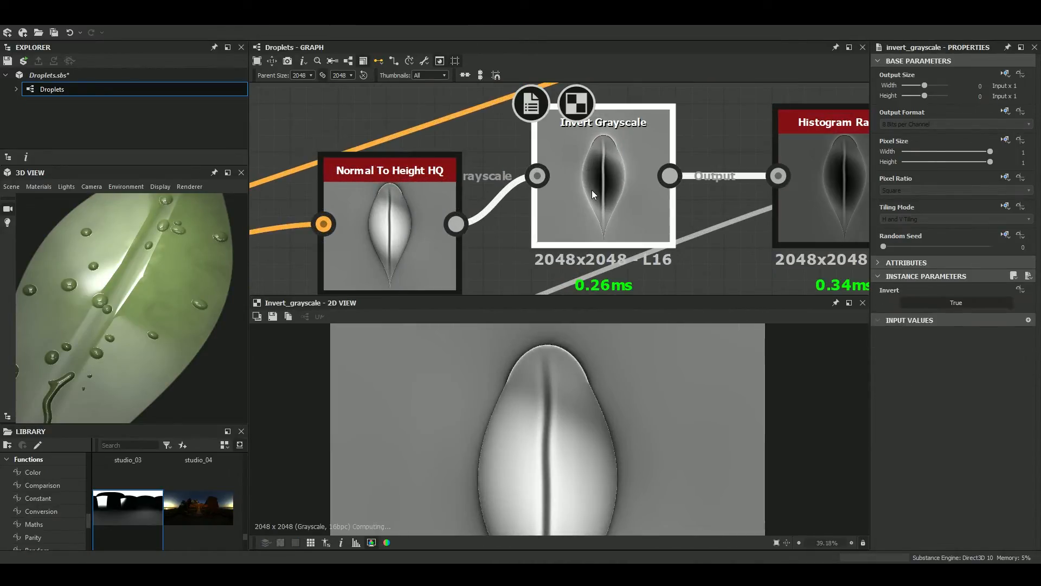
scroll(587, 195, "up", 4)
Set the second chain's Histogram Range Position to 0.56 and check the leaf's gloss in 3D
double_click(618, 192)
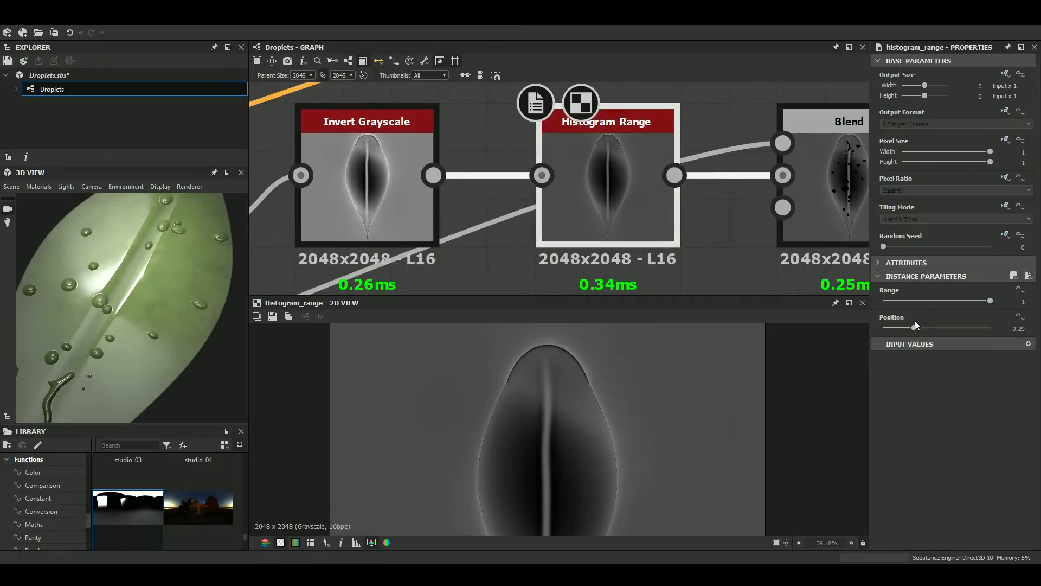
left_click_drag(917, 328, 943, 328)
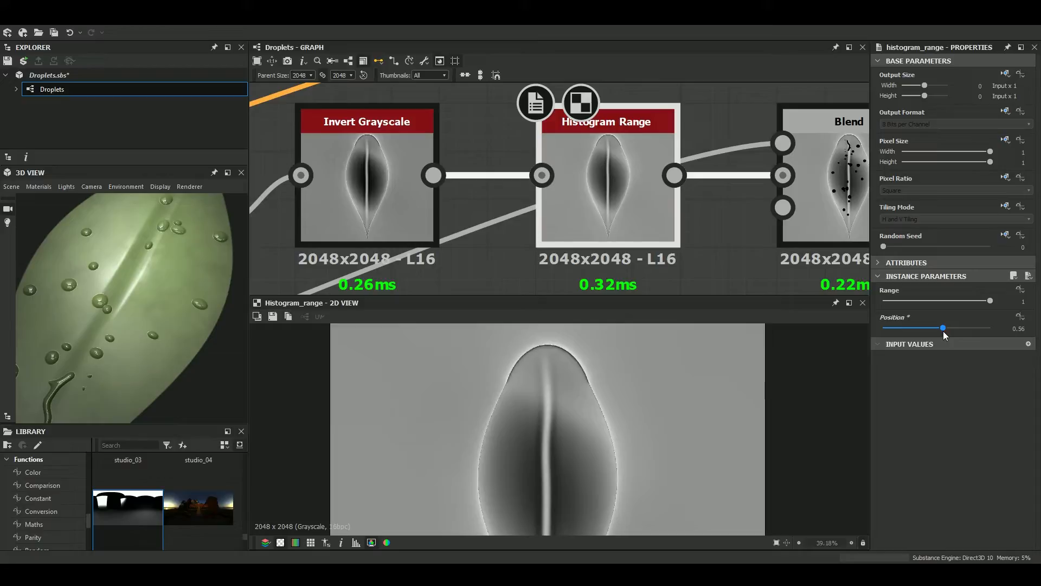
scroll(116, 340, "down", 2)
mouse_move(115, 337)
left_mouse_down()
mouse_move(156, 325)
mouse_move(111, 341)
mouse_move(109, 355)
mouse_move(141, 321)
mouse_move(112, 328)
left_mouse_up()
scroll(127, 322, "up", 5)
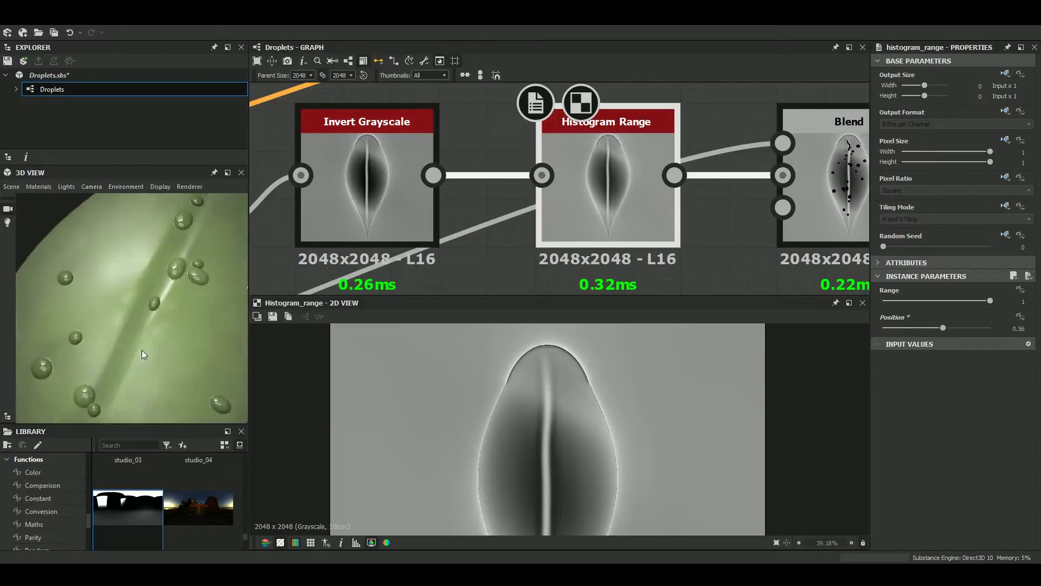
scroll(151, 337, "down", 3)
scroll(390, 217, "down", 2)
scroll(644, 201, "up", 4)
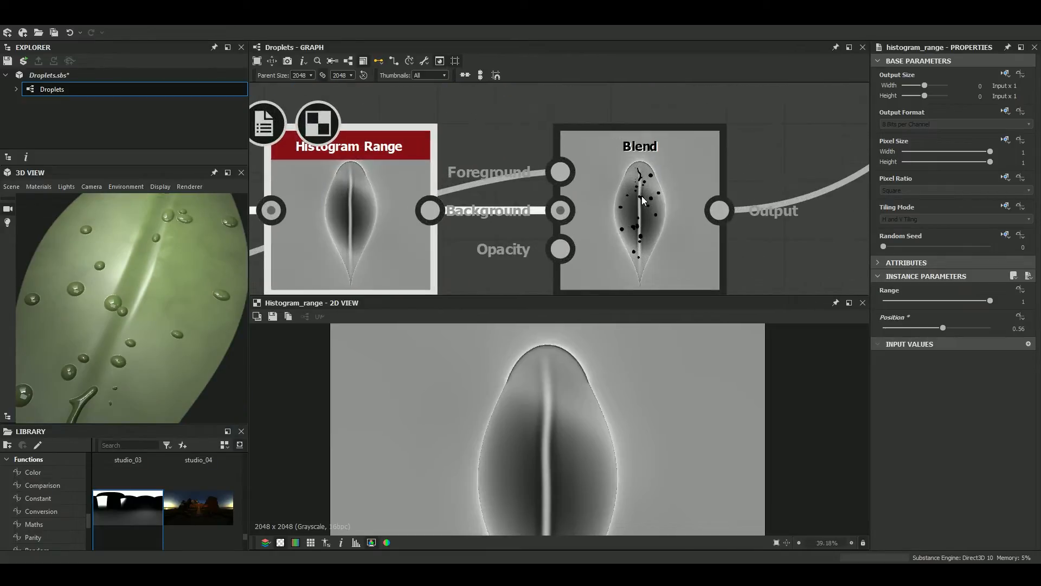
Preview the Subtract Blend's roughness map and examine the leaf and droplets from several angles
left_click(644, 201)
left_click_drag(210, 364, 134, 321)
scroll(134, 320, "up", 4)
scroll(146, 317, "down", 2)
scroll(157, 297, "down", 4)
left_click_drag(157, 298, 84, 290)
scroll(132, 317, "up", 3)
scroll(171, 262, "down", 4)
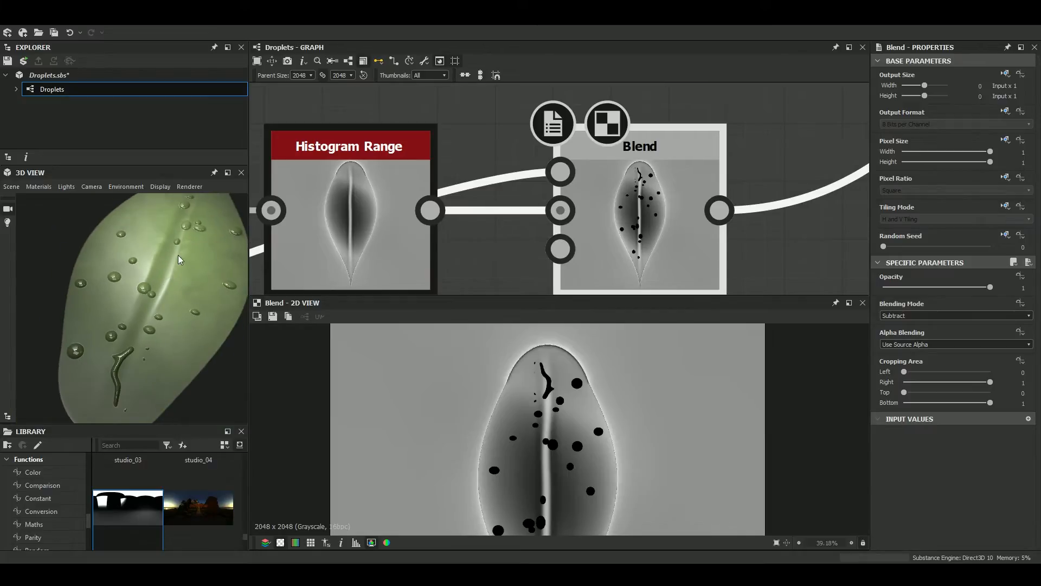
Narrow the leaf's centre vein line with its Transformation 2D node and check the leaf in 3D
scroll(476, 147, "down", 10)
middle_click_drag(390, 226, 577, 183)
scroll(577, 183, "down", 4)
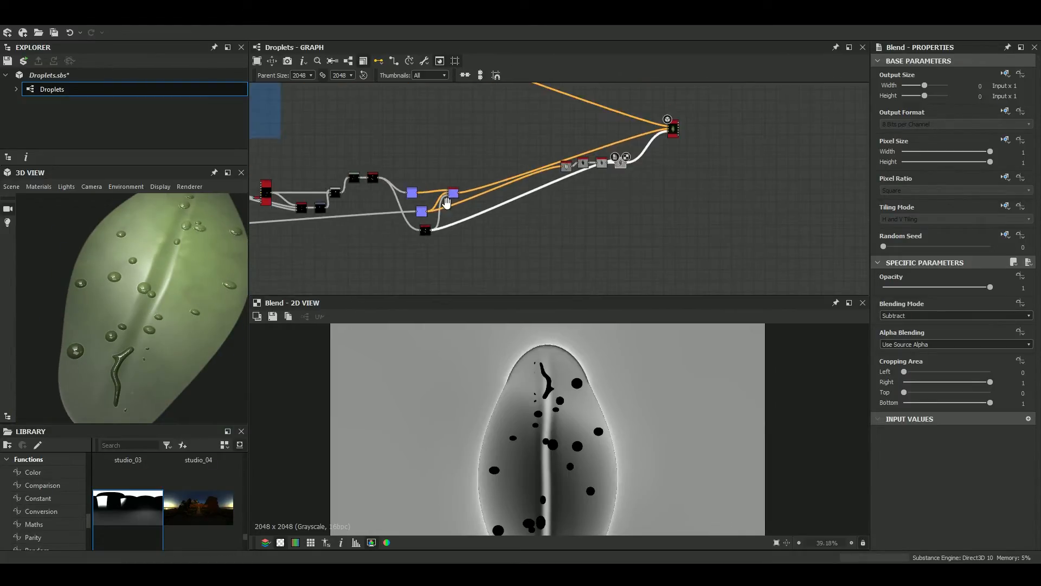
middle_click_drag(446, 199, 690, 212)
middle_click_drag(492, 212, 606, 202)
scroll(555, 226, "up", 3)
middle_click_drag(450, 194, 554, 218)
scroll(554, 218, "down", 3)
scroll(526, 215, "up", 8)
left_click(493, 161)
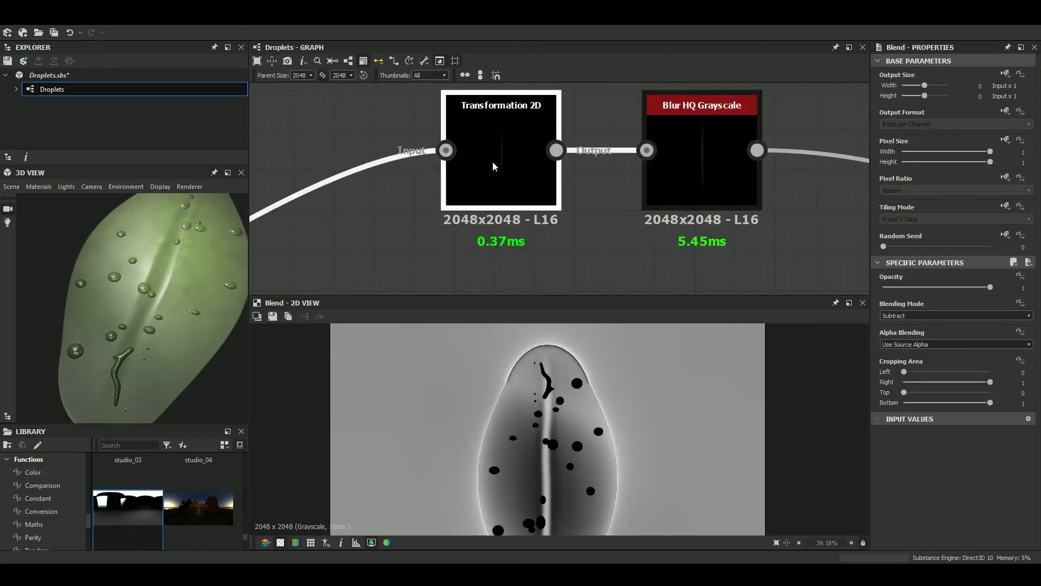
scroll(574, 374, "up", 5)
scroll(575, 374, "up", 15)
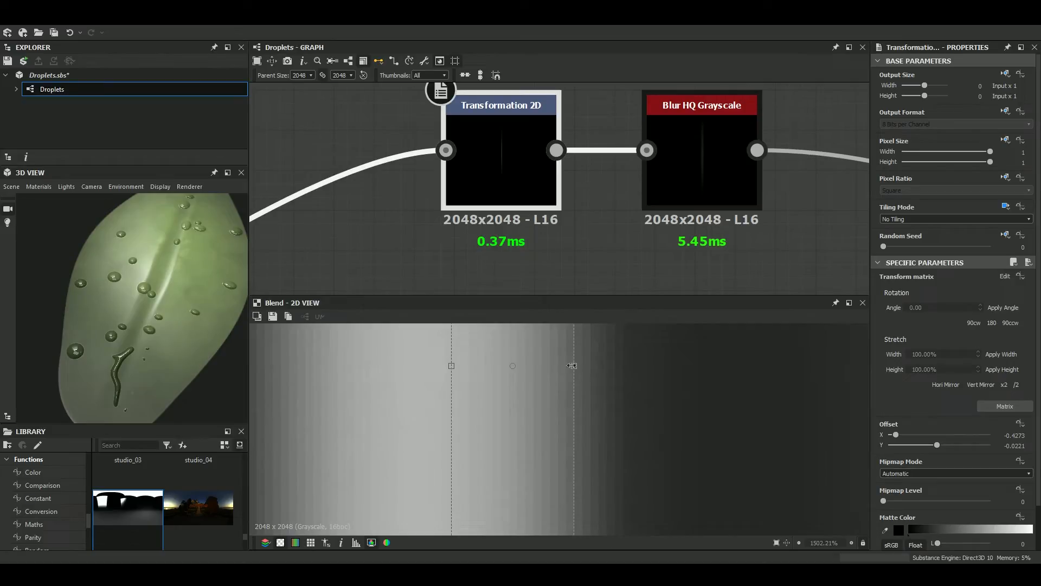
left_click_drag(570, 365, 496, 380)
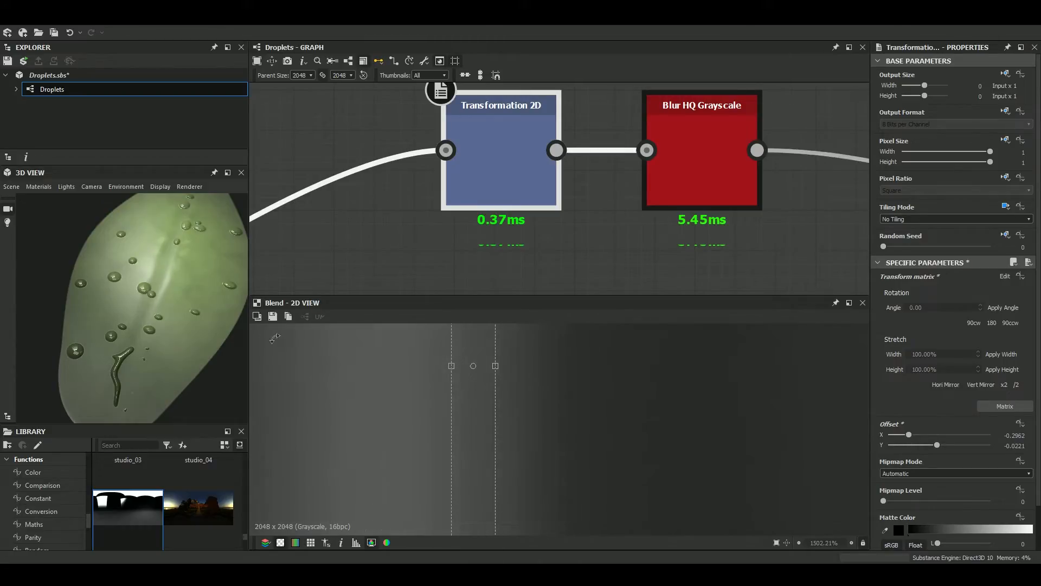
scroll(284, 342, "down", 1)
left_click_drag(171, 324, 166, 346)
scroll(713, 171, "down", 3)
Set the vein's Blur HQ Grayscale Intensity to 2.1 and the Opacity of the vein's Subtract Blend to 0.28
left_click(713, 171)
left_click_drag(890, 302, 896, 304)
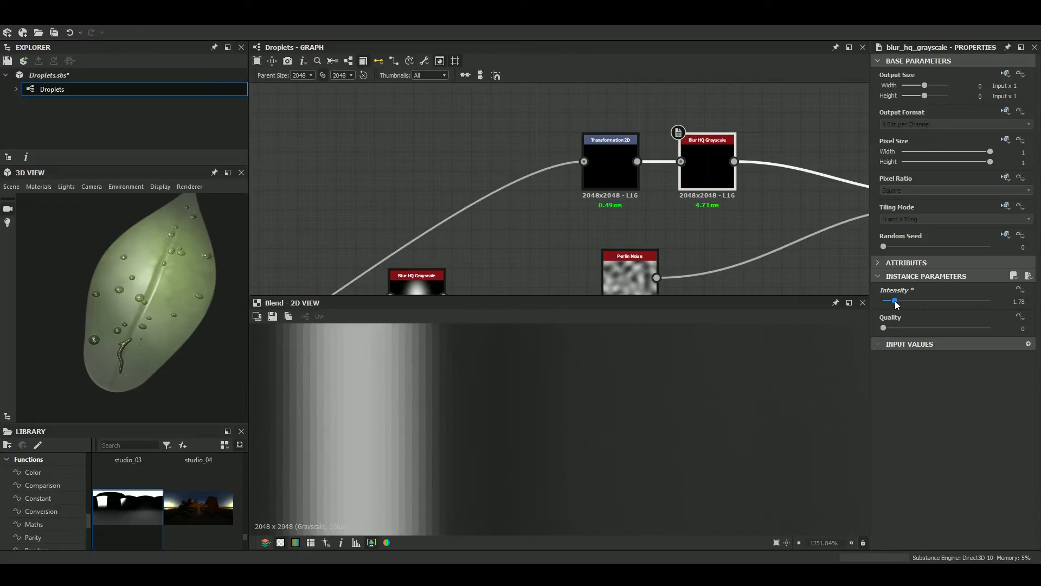
scroll(656, 158, "down", 3)
middle_click_drag(803, 217, 570, 219)
middle_click_drag(665, 218, 612, 148)
double_click(645, 226)
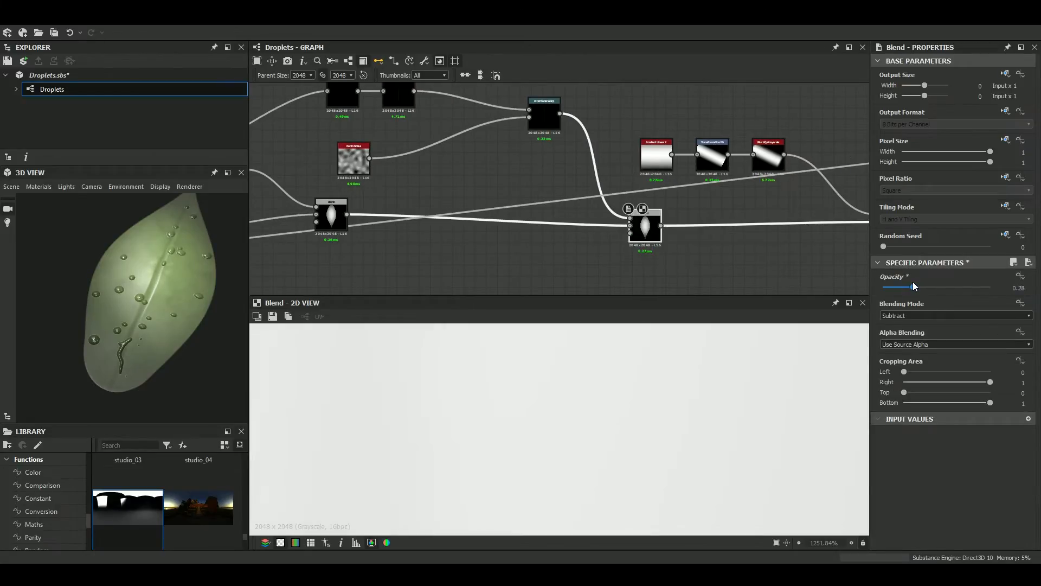
Raise the Opacity of the vein's Subtract Blend and set the vein's Blur HQ Grayscale Intensity to 3.64
scroll(387, 133, "up", 3)
left_click(481, 148)
left_click_drag(896, 303, 933, 302)
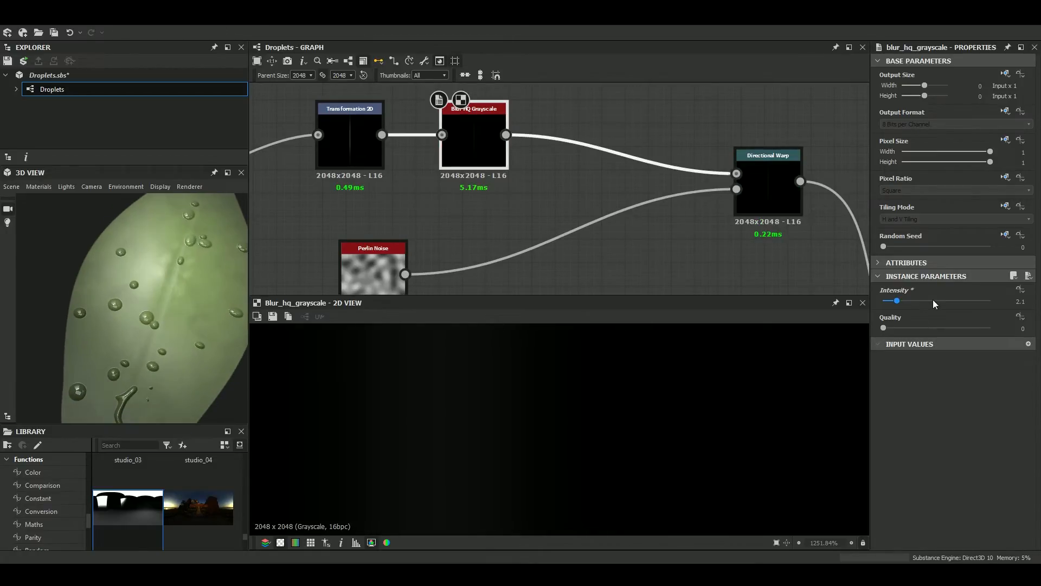
middle_click_drag(814, 244, 605, 93)
left_click(659, 163)
left_click_drag(922, 289, 987, 293)
scroll(563, 192, "down", 4)
left_click(445, 116)
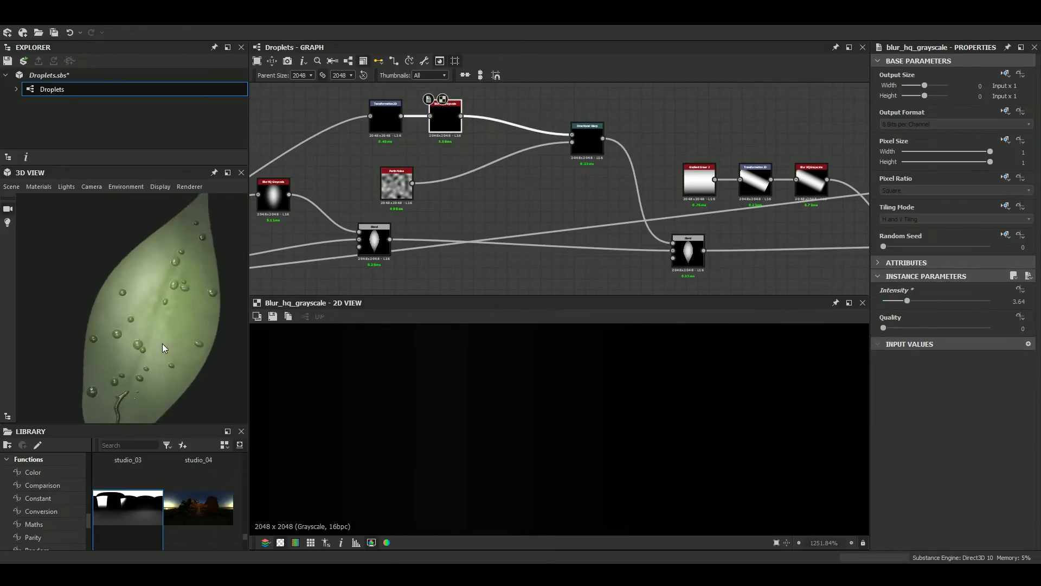
Preview the leaf's Normal To Height HQ map and lower the Opacity of the Multiply Blend that applies the gradient to the leaf height
scroll(446, 174, "up", 6)
left_click(446, 174)
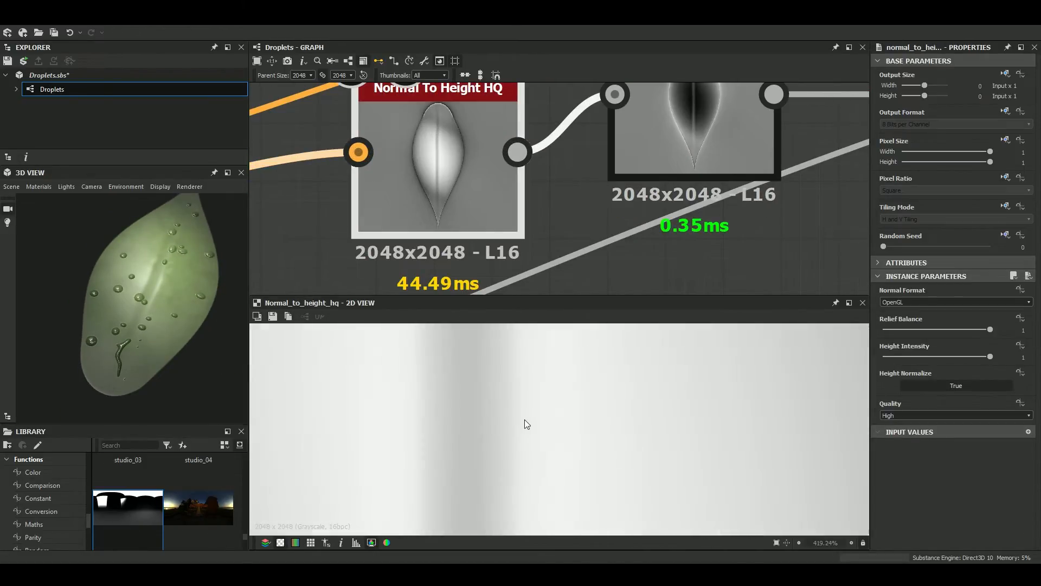
scroll(456, 242, "down", 10)
middle_click_drag(488, 239, 559, 234)
scroll(534, 244, "up", 5)
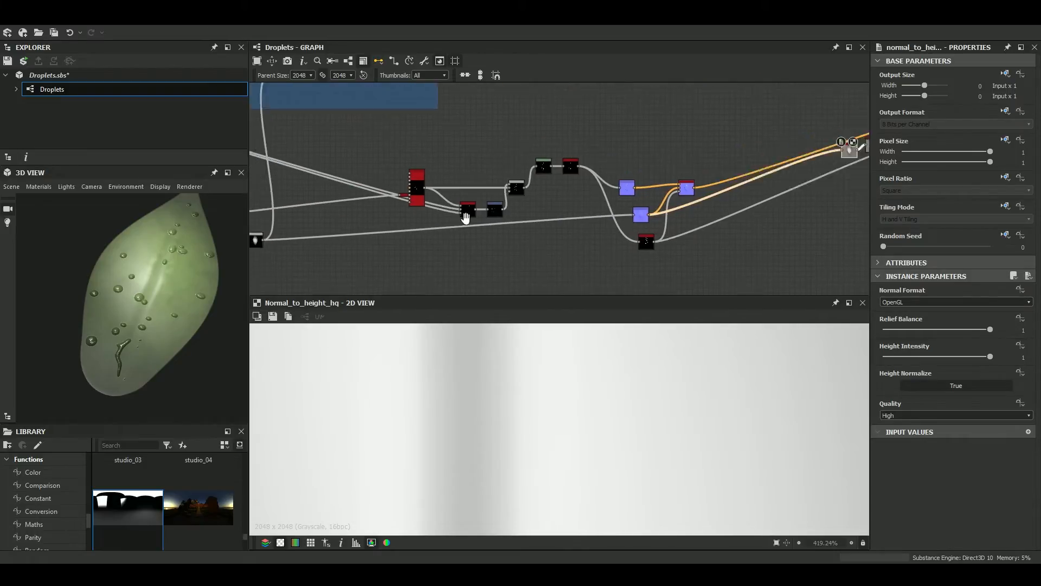
scroll(551, 205, "down", 3)
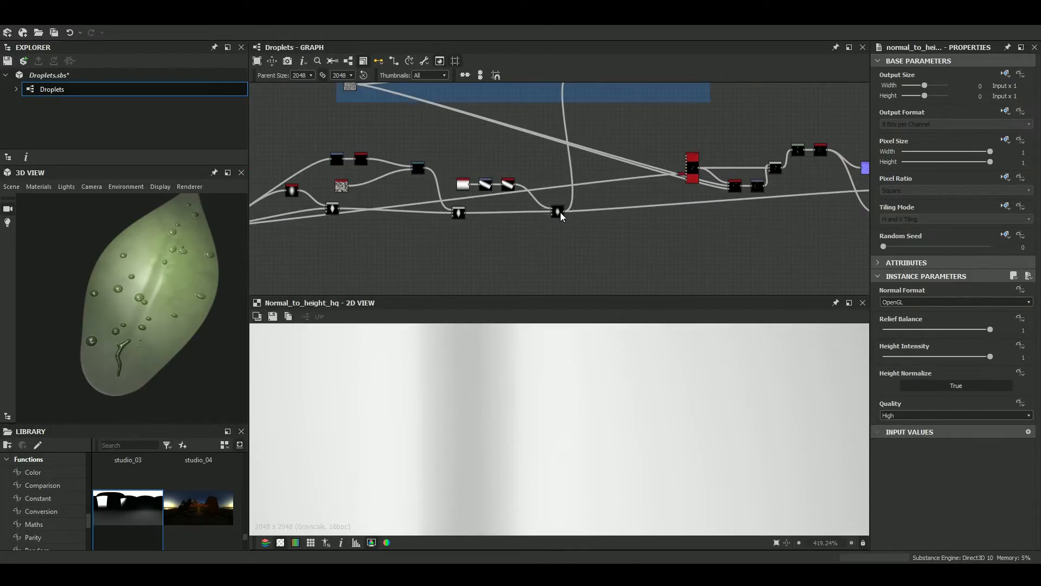
scroll(549, 202, "up", 3)
left_click(548, 200)
scroll(547, 200, "up", 2)
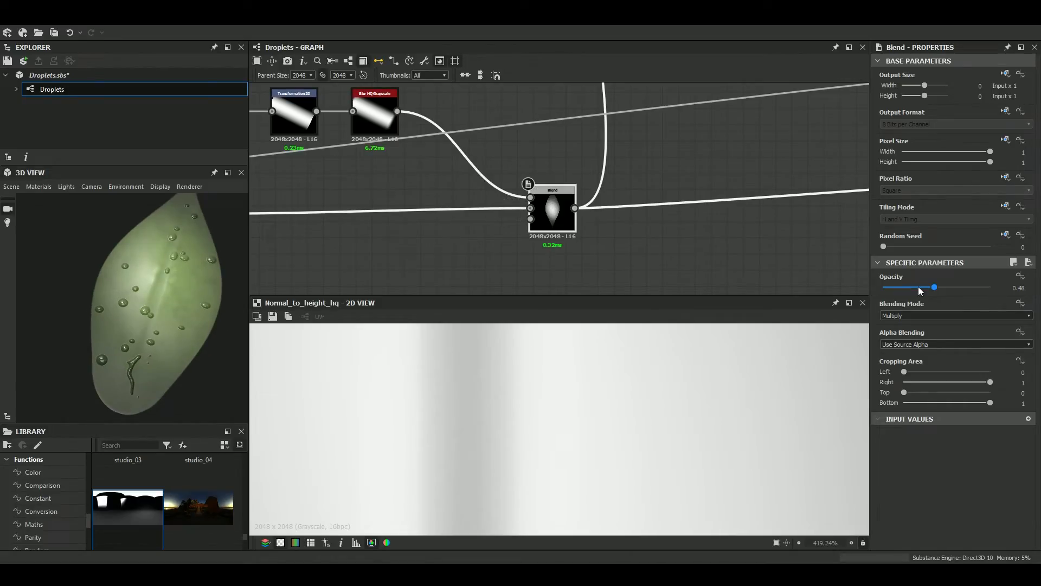
left_click_drag(915, 289, 913, 290)
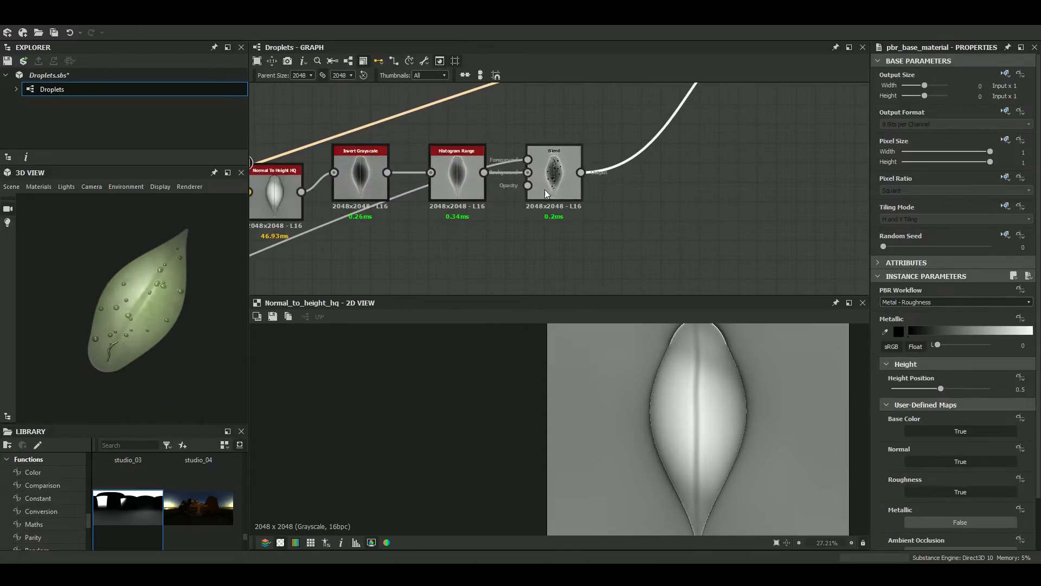
Move the Base Material node farther from the roughness Subtract Blend to make room between them
scroll(624, 164, "down", 3)
middle_click_drag(648, 181, 488, 263)
left_click_drag(582, 155, 783, 121)
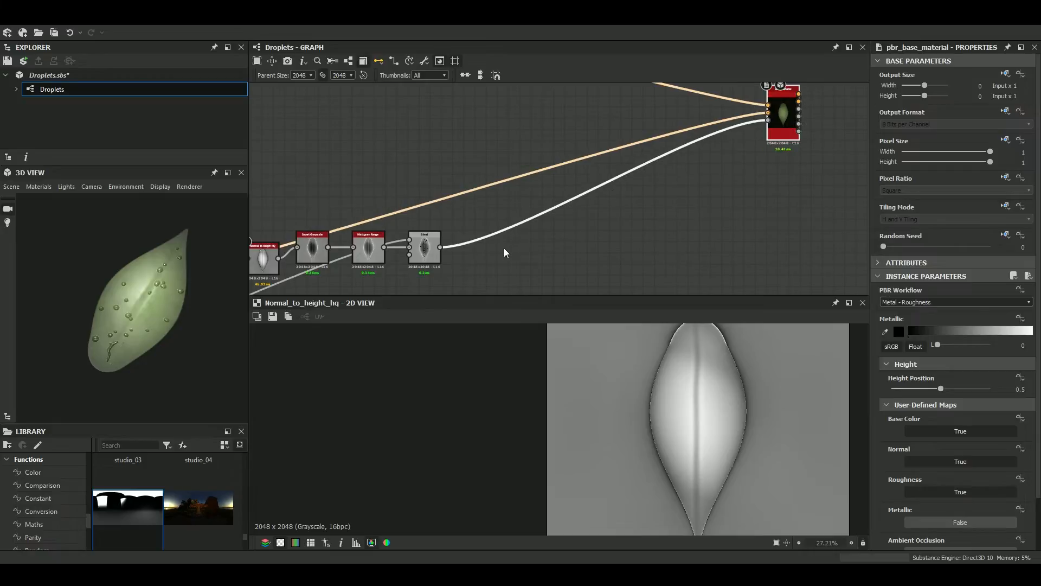
scroll(498, 242, "up", 8)
Insert a Blend node between the roughness Subtract Blend and the Base Material, with its blending mode set to Subtract
left_click(519, 188)
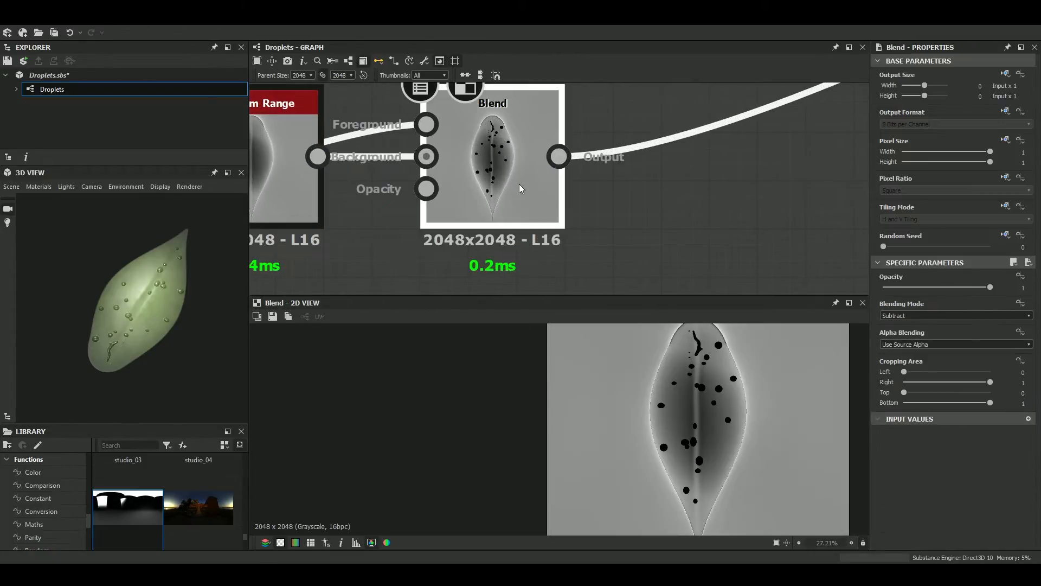
key("space")
type("bl")
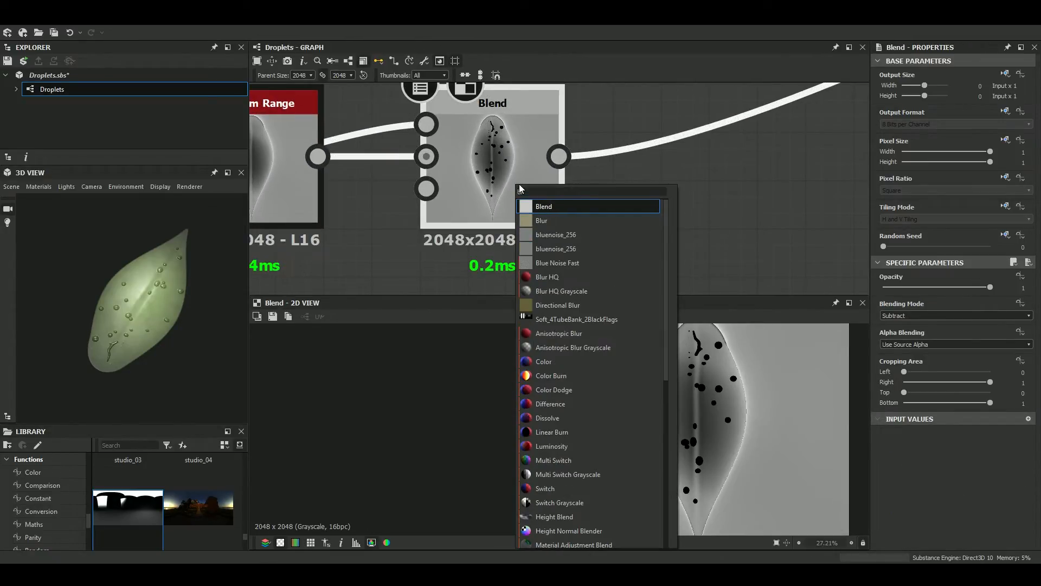
key("Return")
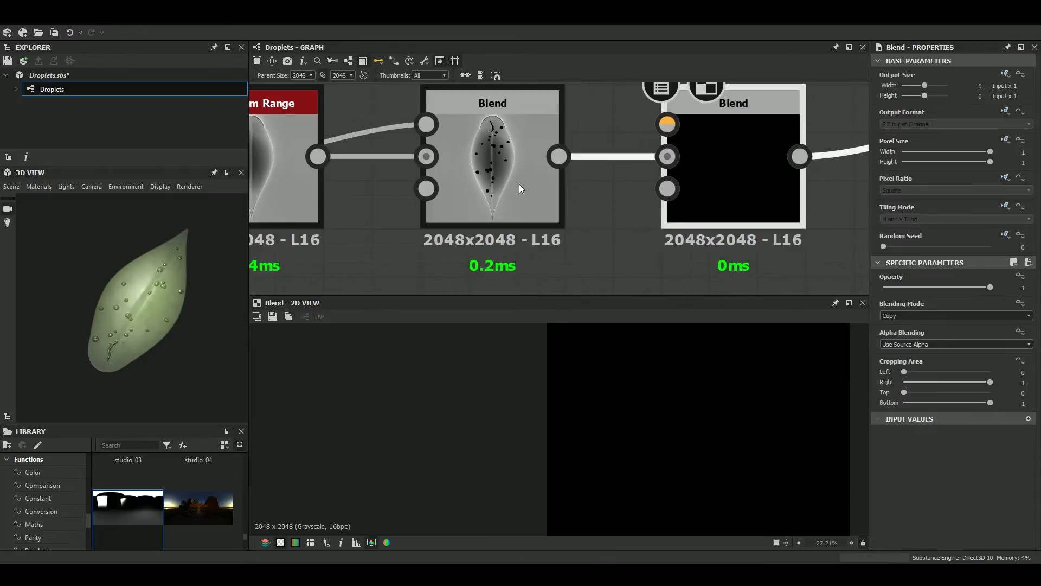
scroll(707, 165, "down", 4)
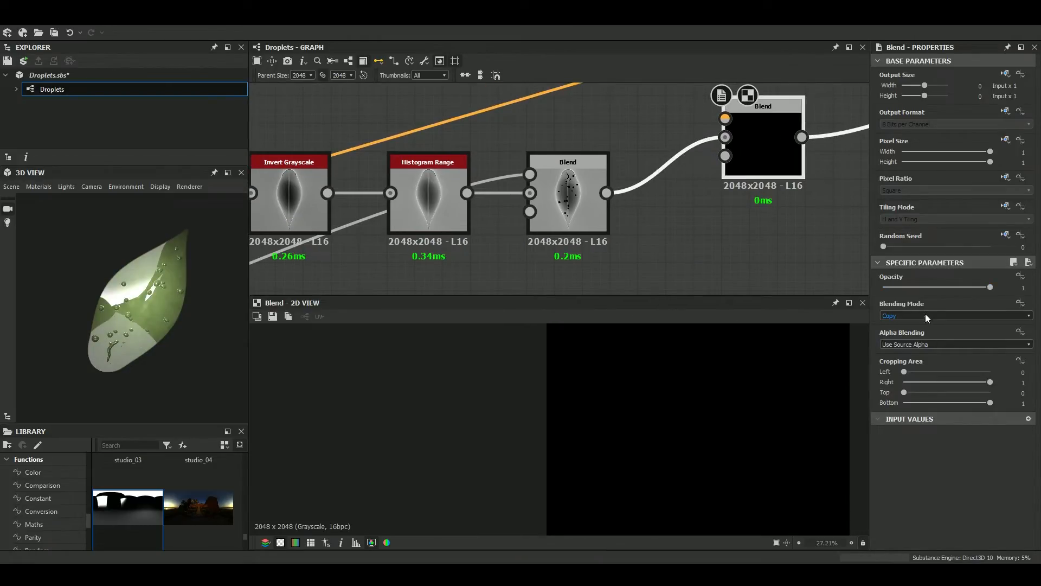
left_click(925, 317)
left_click(915, 338)
Examine the first chain's docked Blur HQ Grayscale, Auto Levels and Levels nodes and the Blend they feed
scroll(632, 171, "down", 3)
scroll(633, 171, "down", 5)
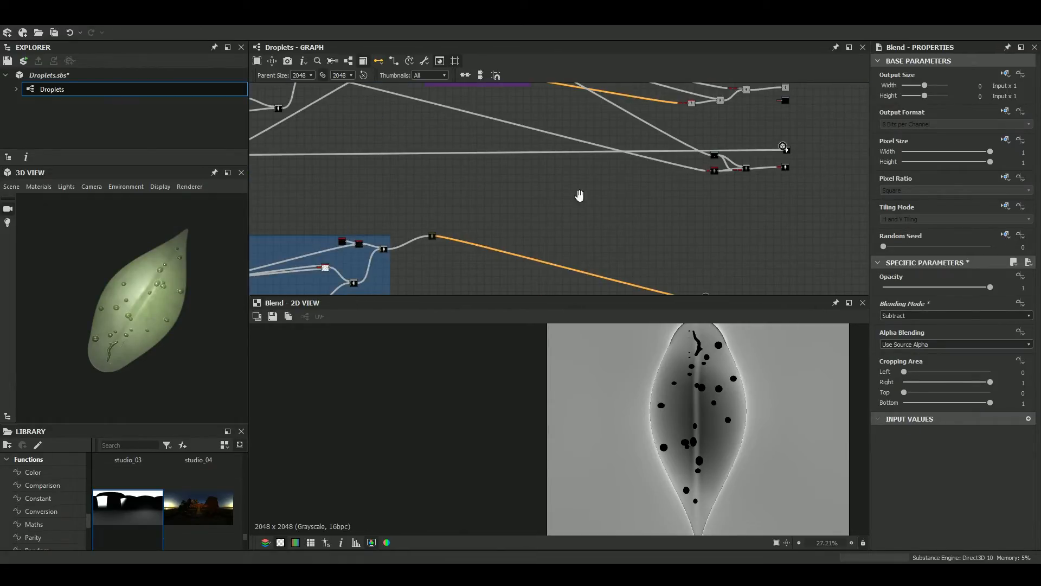
scroll(666, 221, "up", 5)
middle_click_drag(719, 222, 604, 216)
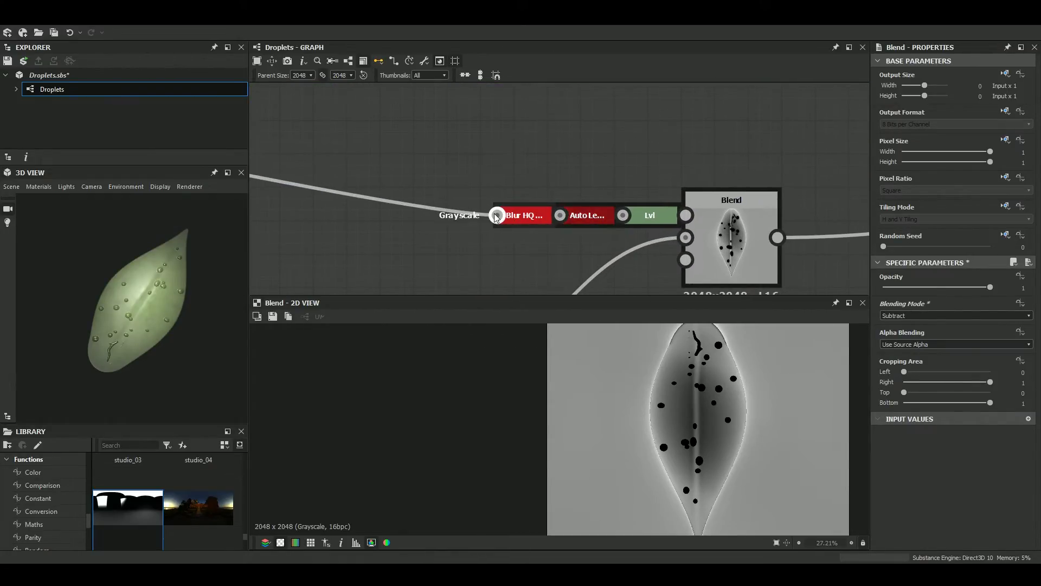
double_click(539, 219)
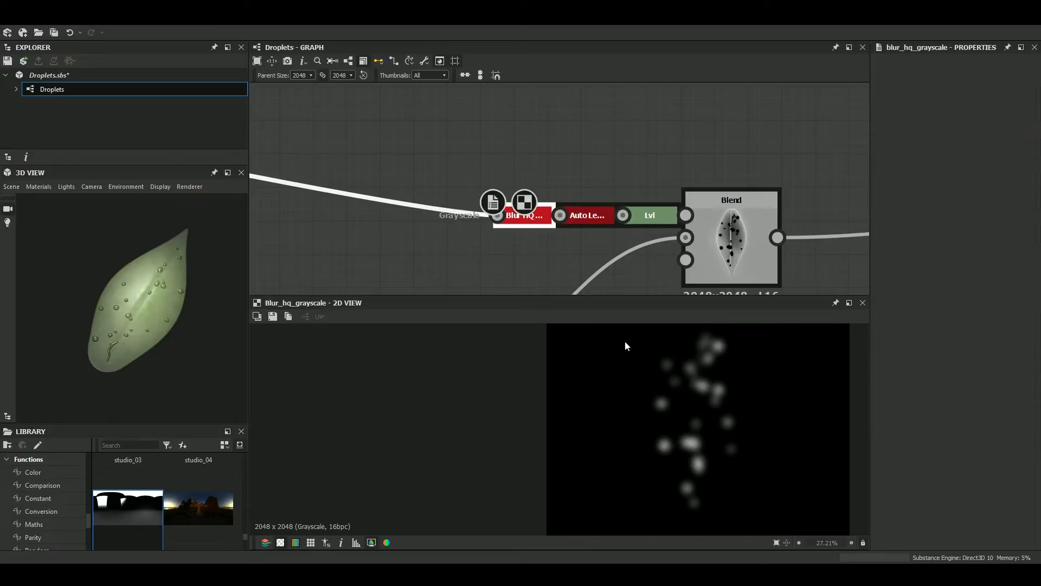
double_click(595, 219)
double_click(657, 219)
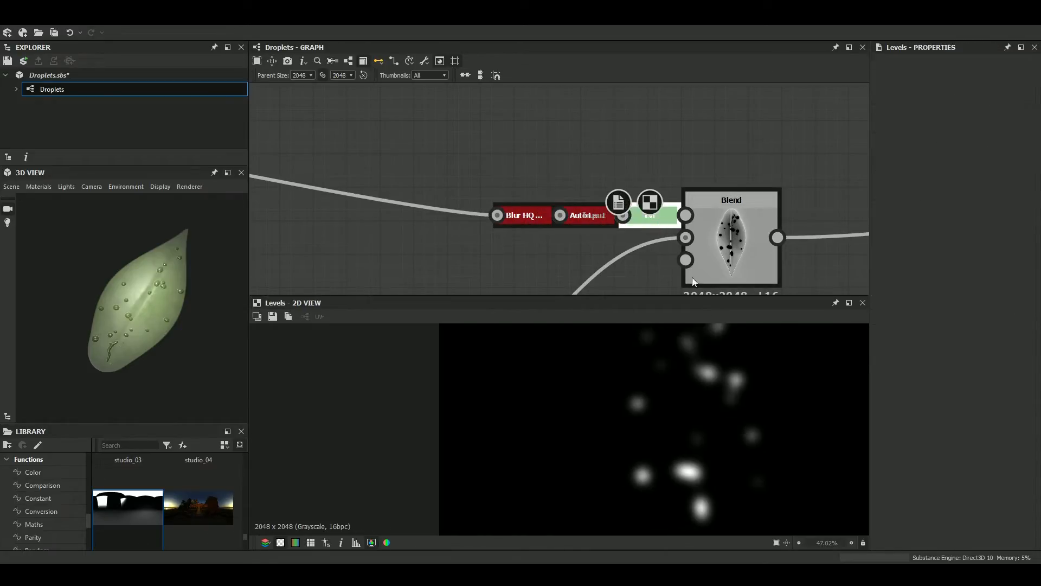
scroll(596, 217, "up", 3)
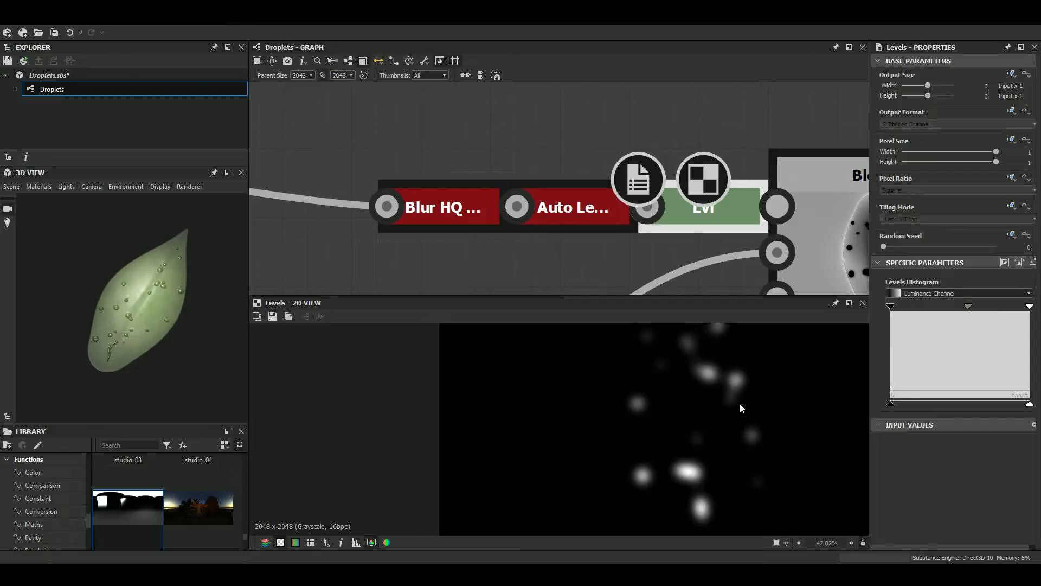
middle_click_drag(781, 230, 553, 209)
scroll(552, 209, "down", 1)
double_click(621, 219)
Add a Blur HQ Grayscale node near the second roughness chain
scroll(608, 187, "down", 6)
scroll(608, 187, "up", 8)
middle_click_drag(561, 205, 747, 211)
key("space")
type("blur")
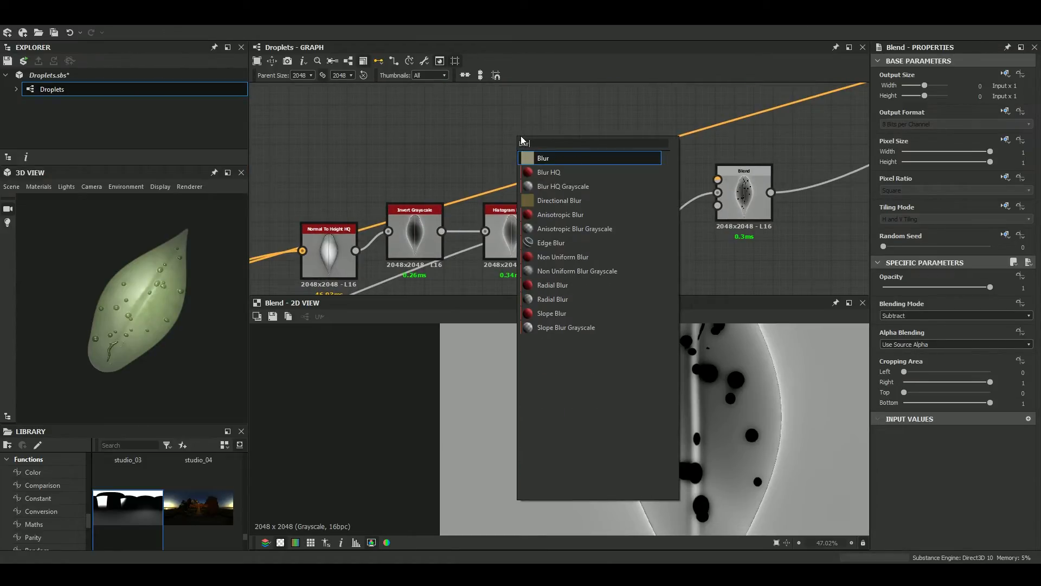
left_click(577, 186)
Connect the blurred droplet mask that feeds the droplet Normal to the new Blur HQ Grayscale node
scroll(424, 147, "down", 5)
scroll(425, 147, "down", 1)
middle_click_drag(424, 147, 634, 181)
scroll(517, 165, "down", 3)
middle_click_drag(505, 178, 534, 160)
scroll(445, 173, "up", 11)
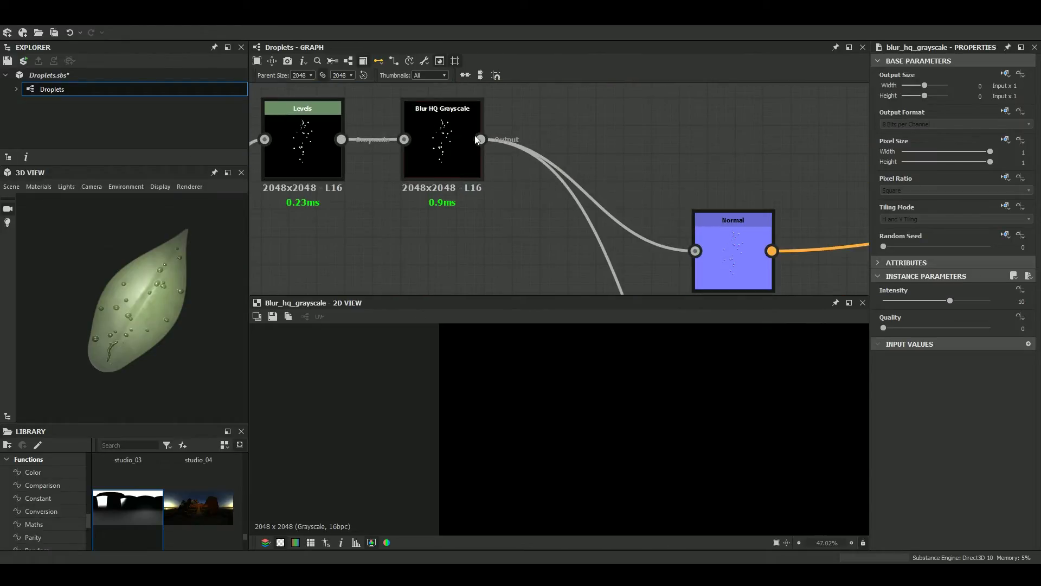
scroll(559, 130, "down", 4)
left_click_drag(558, 129, 653, 200)
scroll(623, 179, "up", 3)
scroll(741, 436, "up", 1)
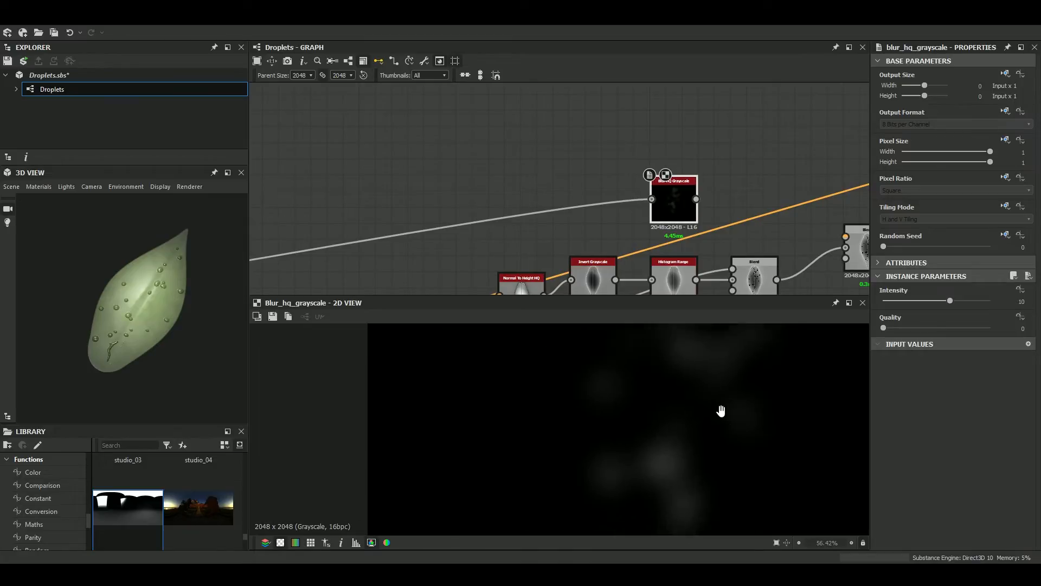
Lower the new Blur HQ Grayscale's Intensity and add an Auto Levels node after it
left_click_drag(935, 305, 932, 303)
middle_click_drag(693, 206, 506, 162)
key("space")
type("auto")
key("Return")
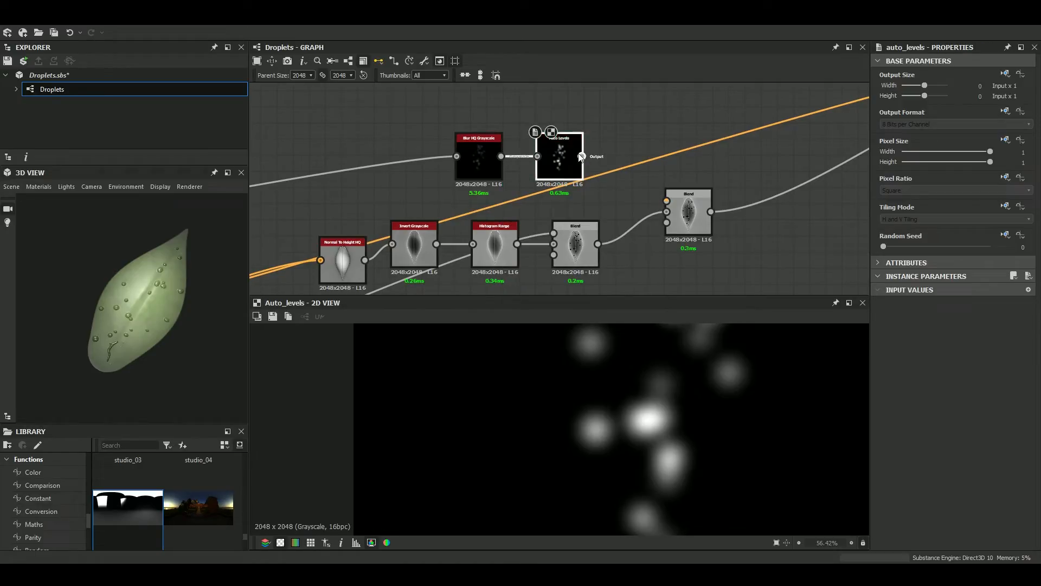
Connect Auto Levels to the foreground of the new Subtract Blend and check the gloss around the droplets
double_click(688, 215)
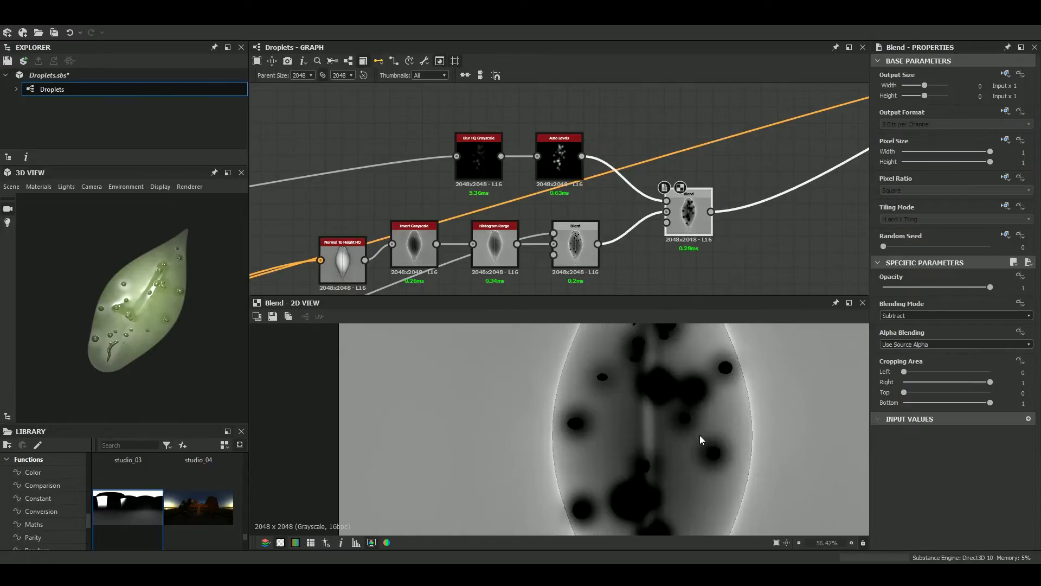
scroll(257, 394, "up", 2)
scroll(137, 310, "up", 5)
left_click_drag(138, 310, 151, 304)
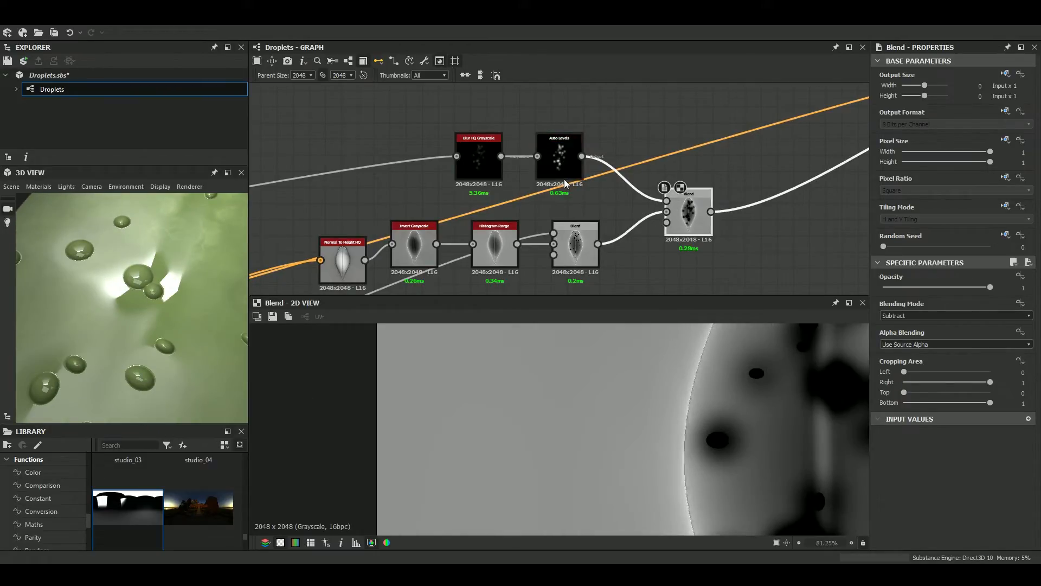
Move the blur and Auto Levels nodes back, insert a Levels node after them, and shift its midtone to darken the halos
left_click_drag(440, 127, 373, 156)
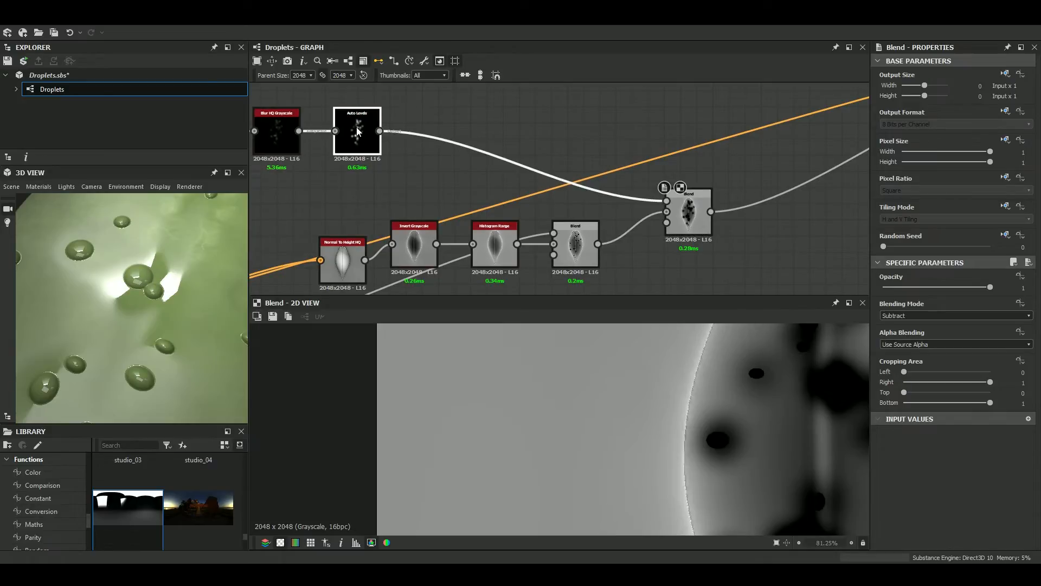
key("space")
key("Return")
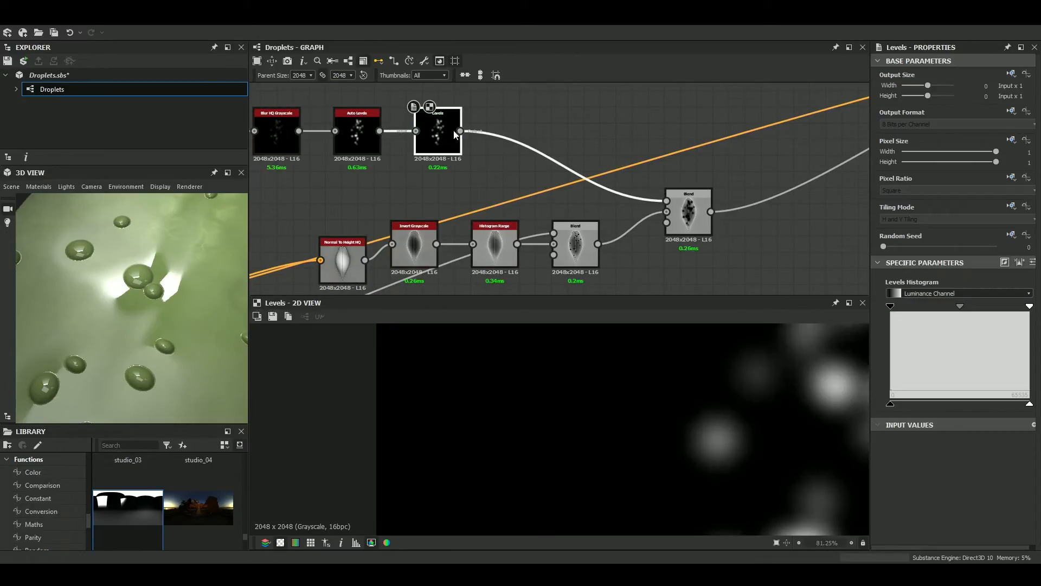
left_click_drag(962, 304, 975, 302)
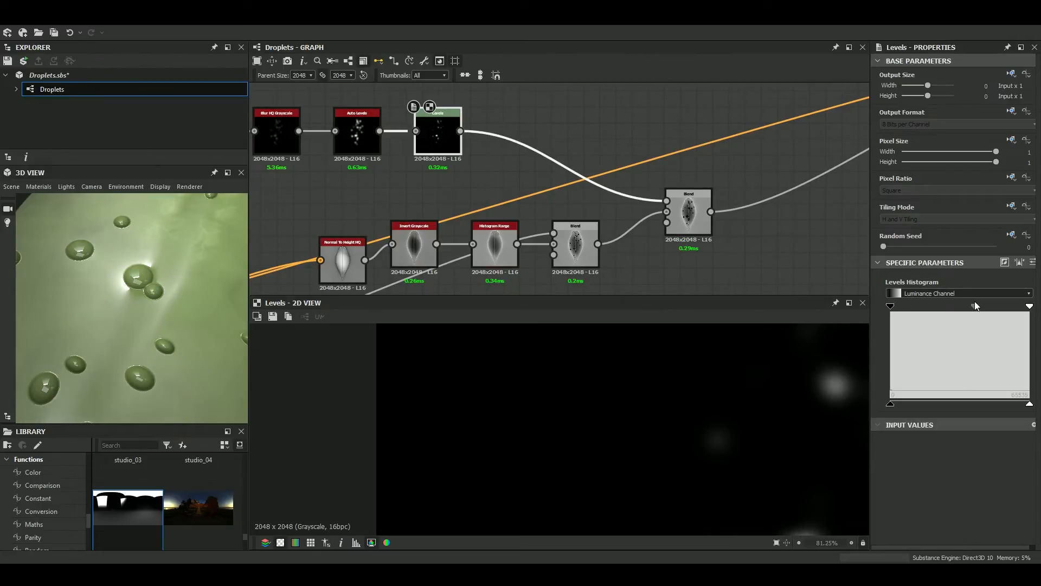
Examine the gloss around the droplets in 3D from several distances and browse the library's environment maps
scroll(200, 315, "down", 3)
left_click_drag(200, 315, 185, 288)
scroll(195, 294, "up", 5)
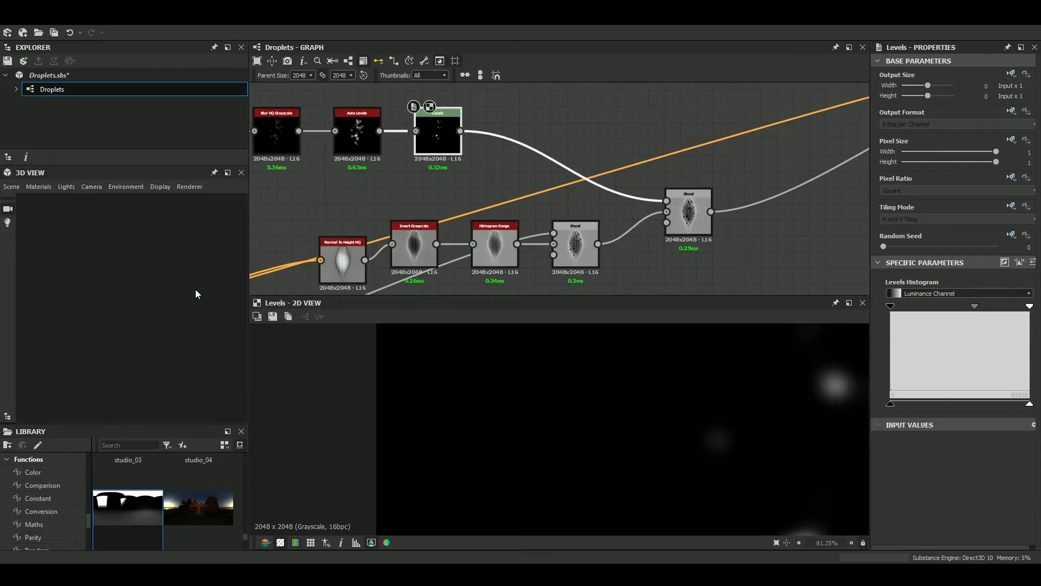
scroll(195, 290, "down", 3)
mouse_move(196, 290)
left_mouse_down()
mouse_move(181, 307)
mouse_move(199, 302)
left_mouse_up()
scroll(214, 512, "down", 2)
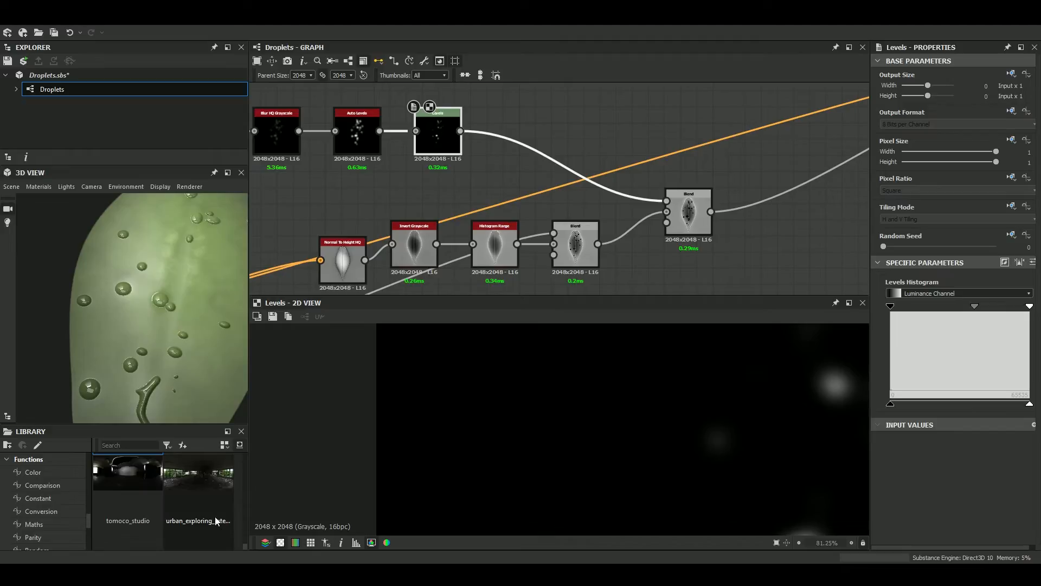
scroll(157, 488, "up", 1)
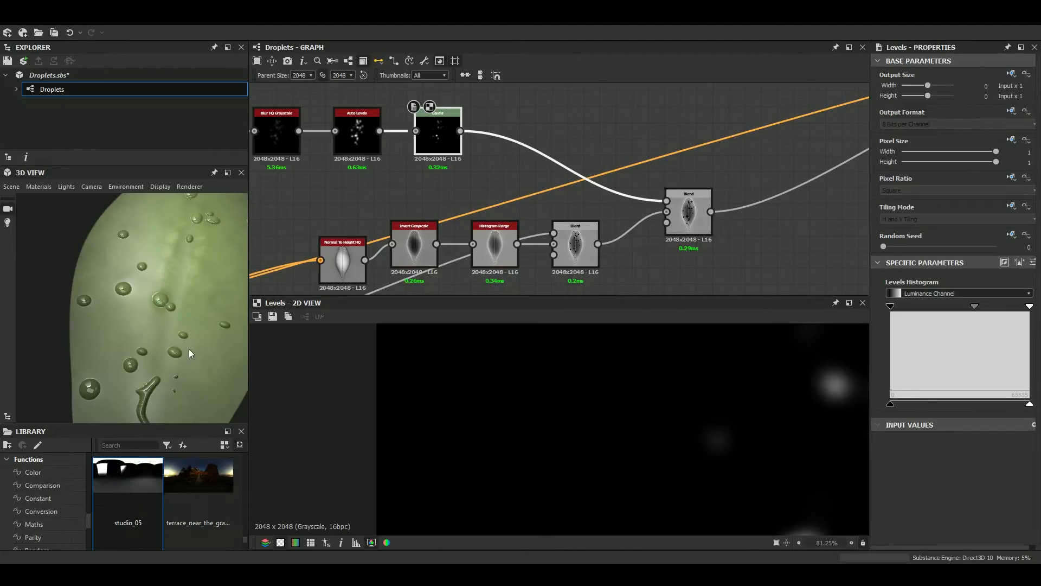
Inspect the PBR base material node's connections and its user-defined map settings
scroll(516, 206, "down", 4)
left_click_drag(678, 145, 671, 157)
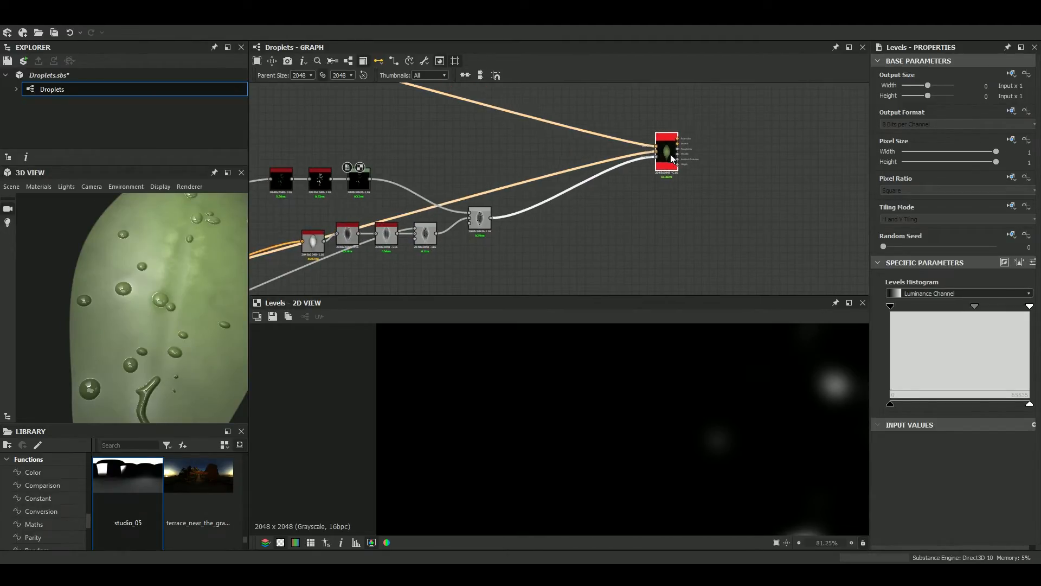
scroll(76, 374, "down", 5)
scroll(662, 147, "up", 4)
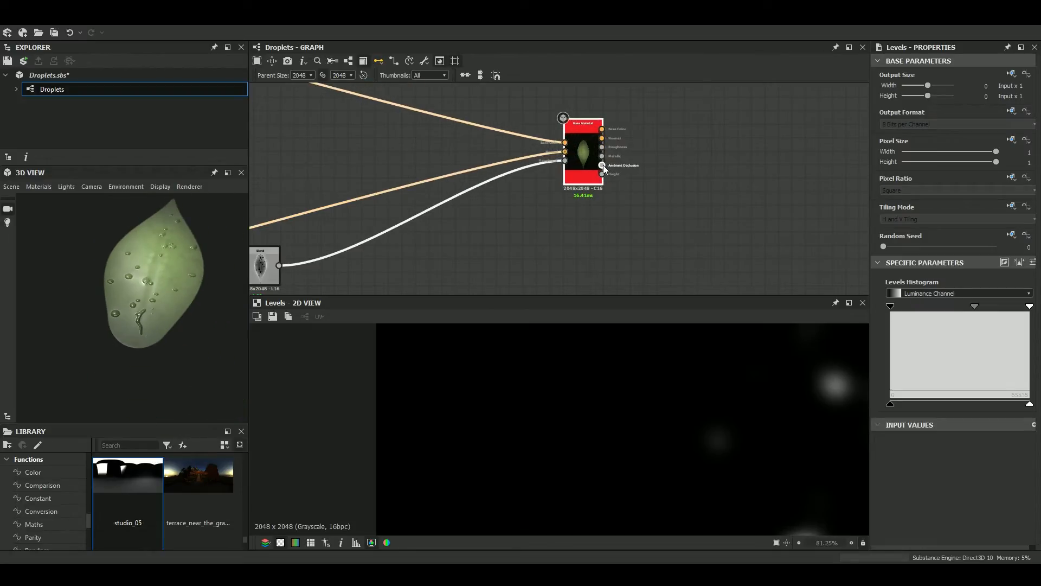
left_click(583, 152)
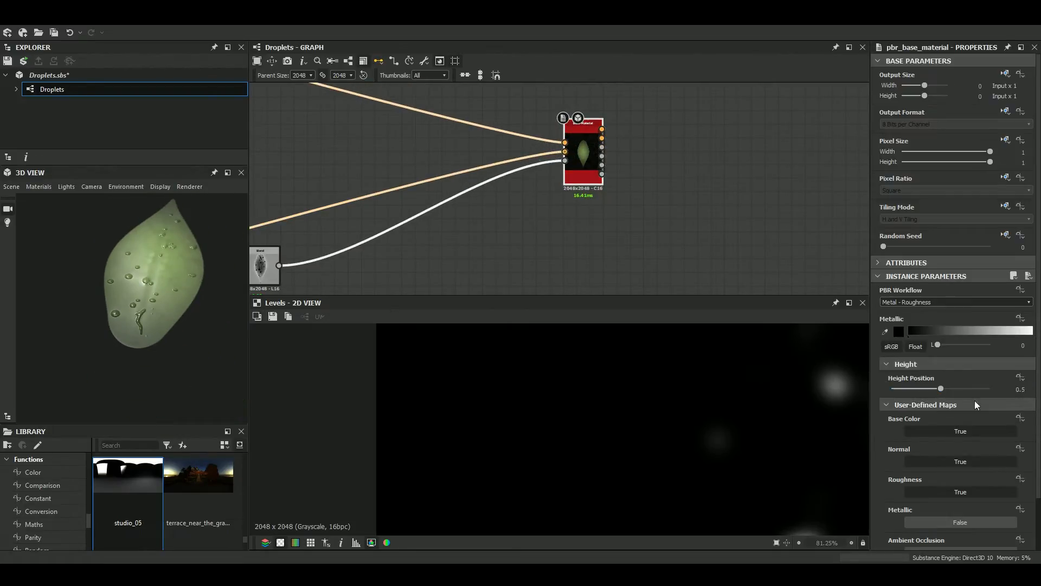
scroll(912, 320, "down", 1)
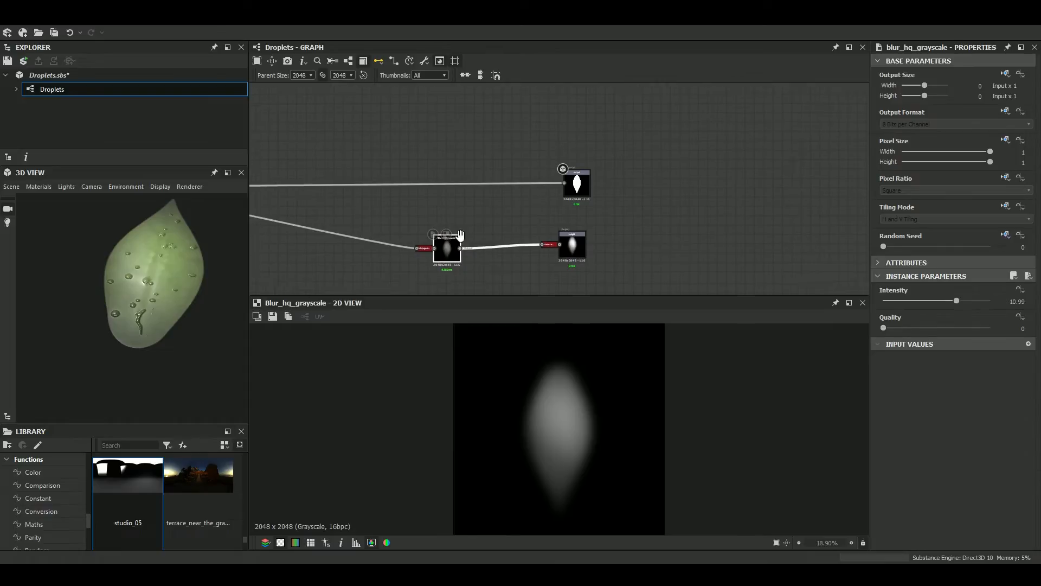
Preview the Histogram Range, Blur HQ Grayscale and Auto Levels nodes that feed the height output
scroll(424, 212, "up", 8)
left_click(444, 229)
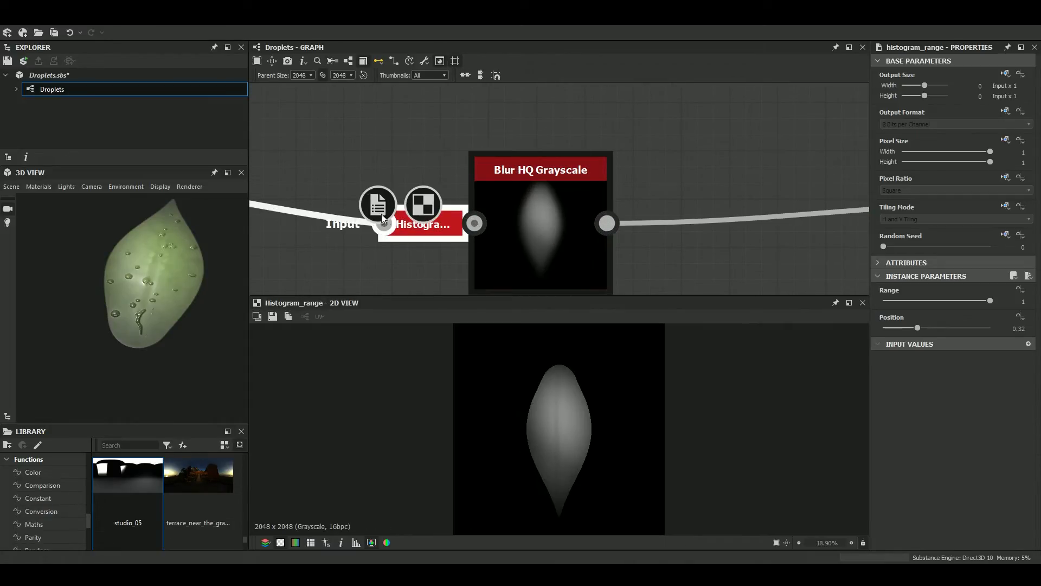
left_click(384, 230)
scroll(553, 425, "up", 5)
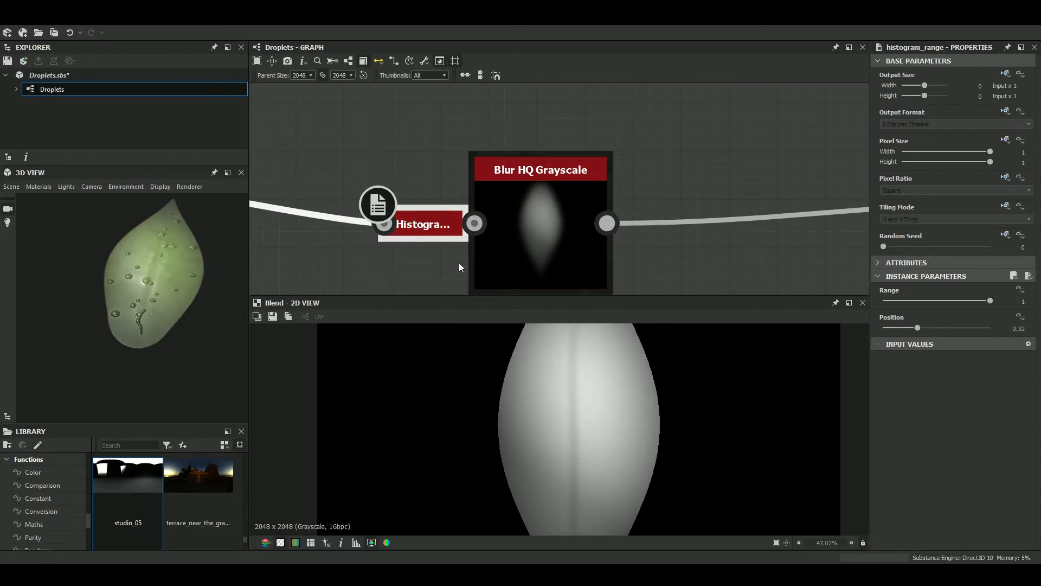
double_click(444, 233)
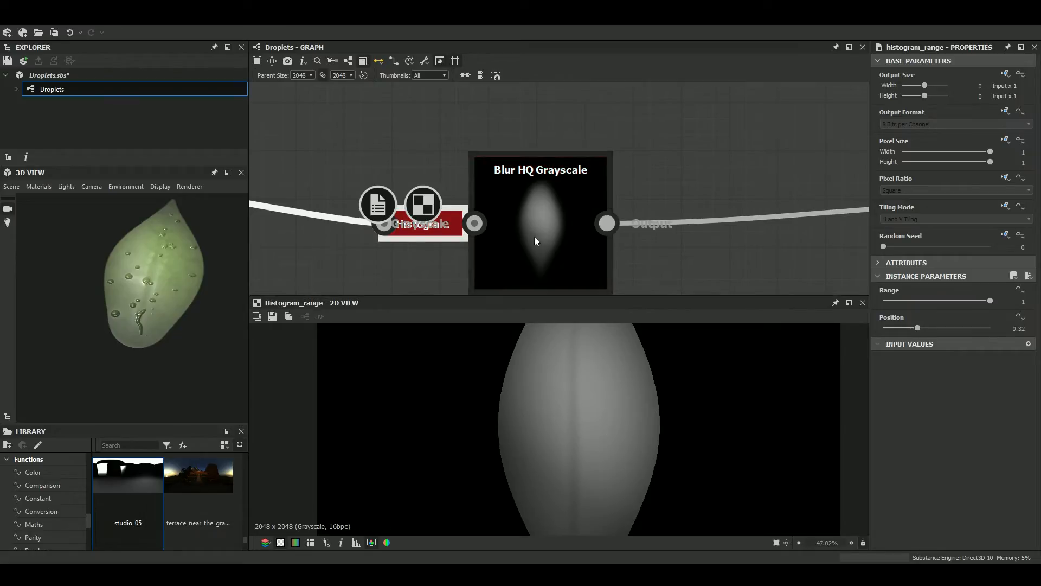
double_click(544, 206)
scroll(544, 206, "down", 4)
scroll(763, 227, "up", 3)
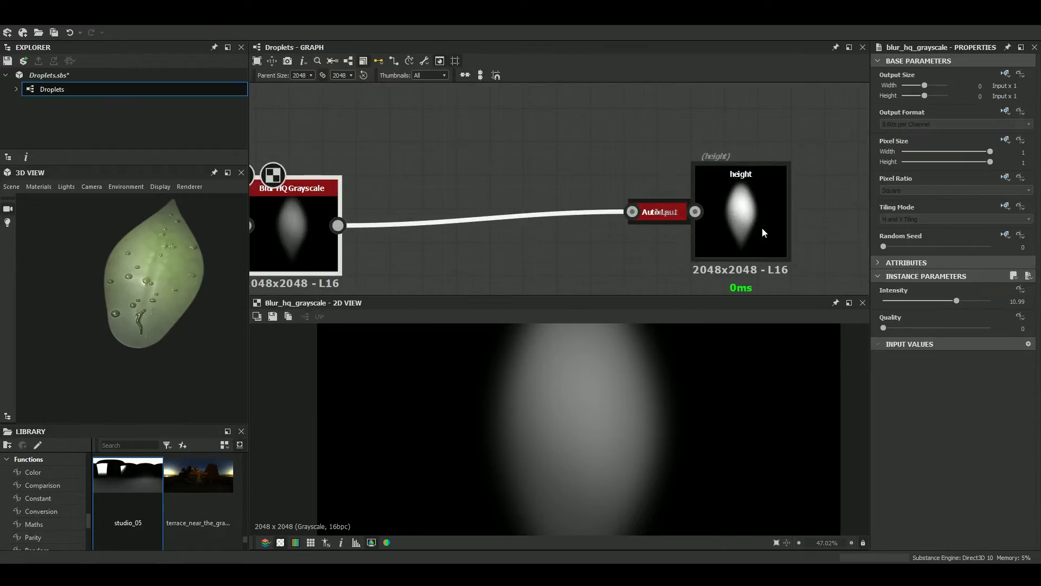
double_click(677, 219)
scroll(573, 204, "down", 5)
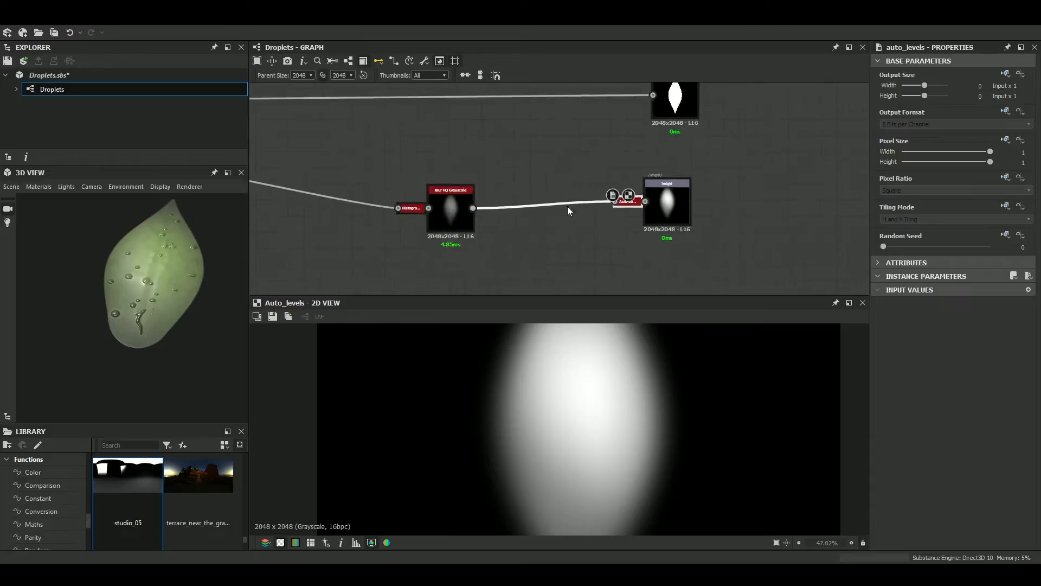
scroll(565, 201, "up", 5)
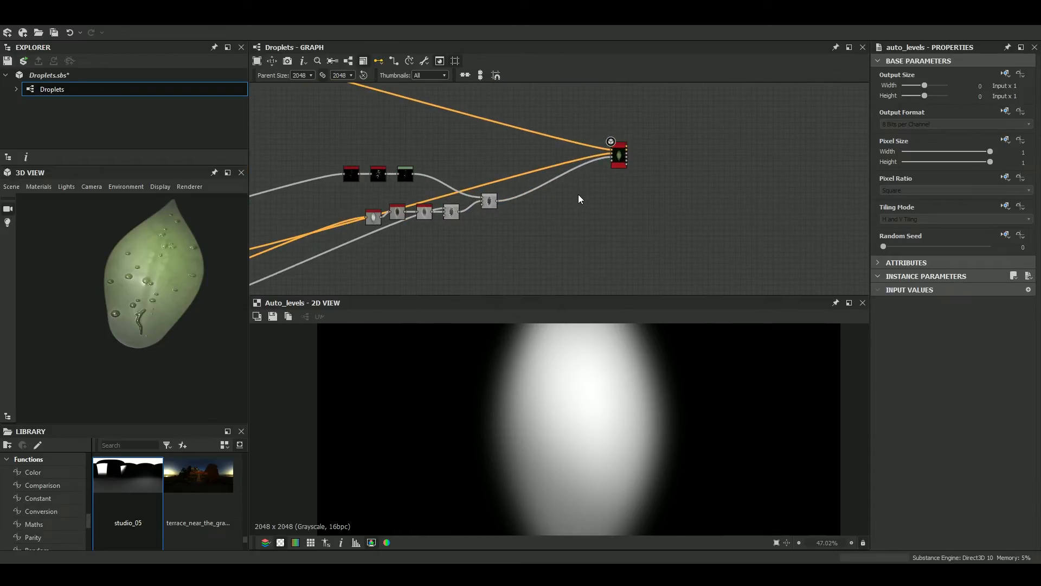
scroll(577, 174, "down", 3)
scroll(465, 237, "up", 2)
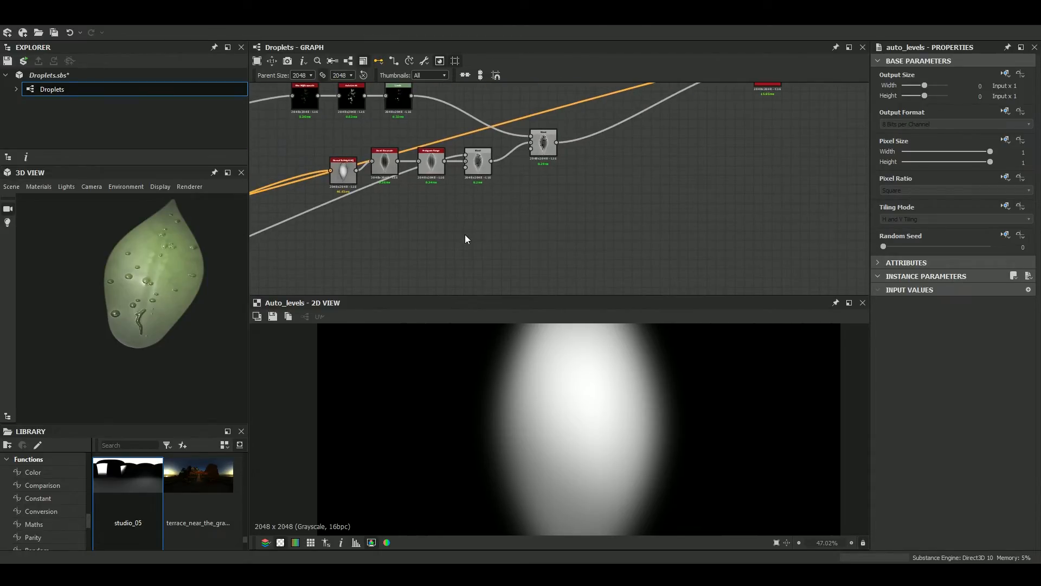
key("space")
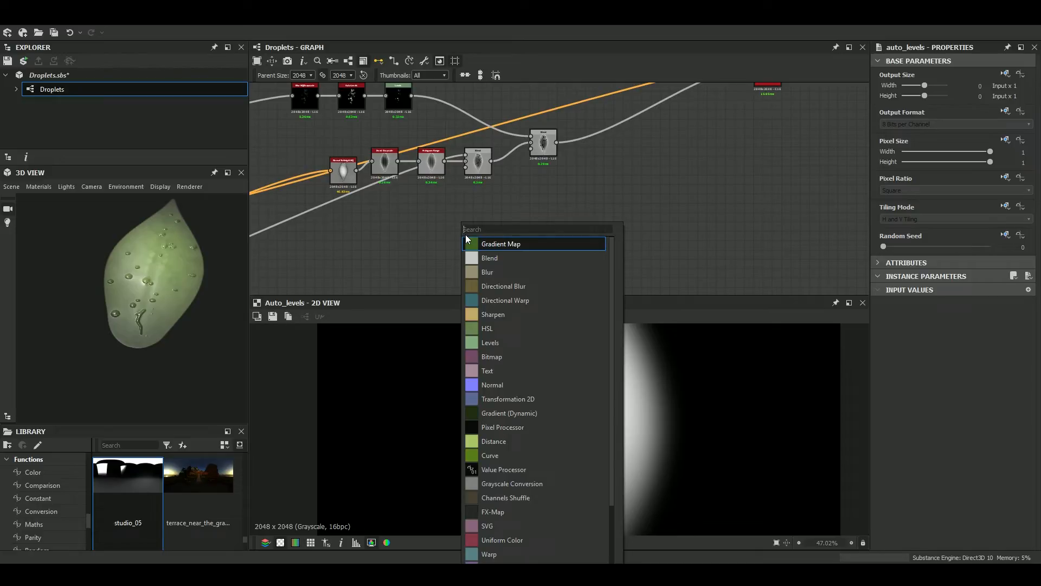
left_click(529, 211)
scroll(567, 142, "down", 4)
middle_click_drag(633, 102, 586, 255)
scroll(676, 186, "up", 5)
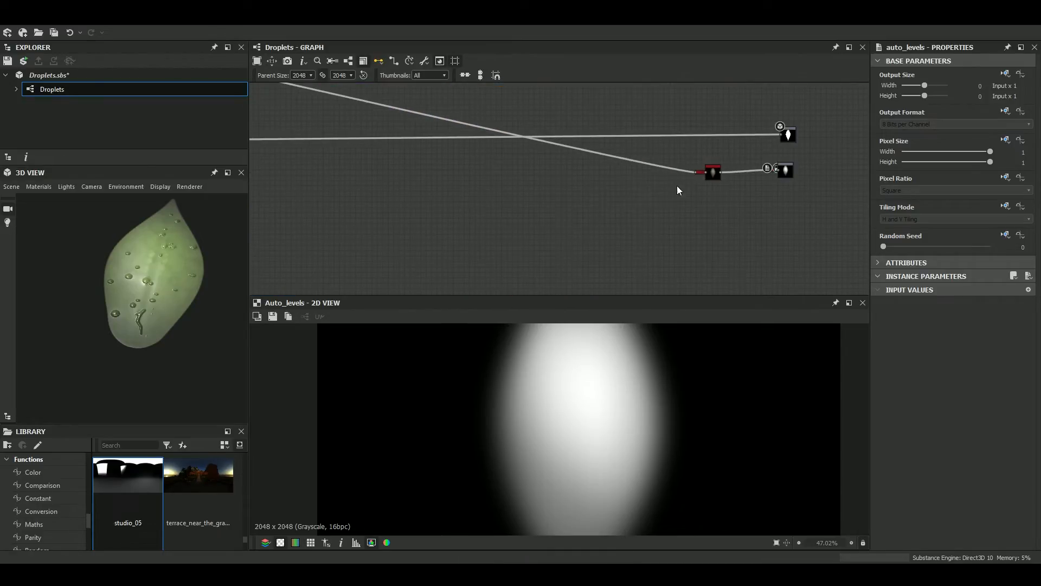
Trace the height output's Histogram Range back through the graph to the leaf shape nodes that feed it
left_click(721, 189)
scroll(531, 248, "down", 4)
middle_click_drag(531, 248, 600, 226)
scroll(599, 225, "down", 4)
middle_click_drag(282, 163, 724, 242)
scroll(565, 194, "up", 5)
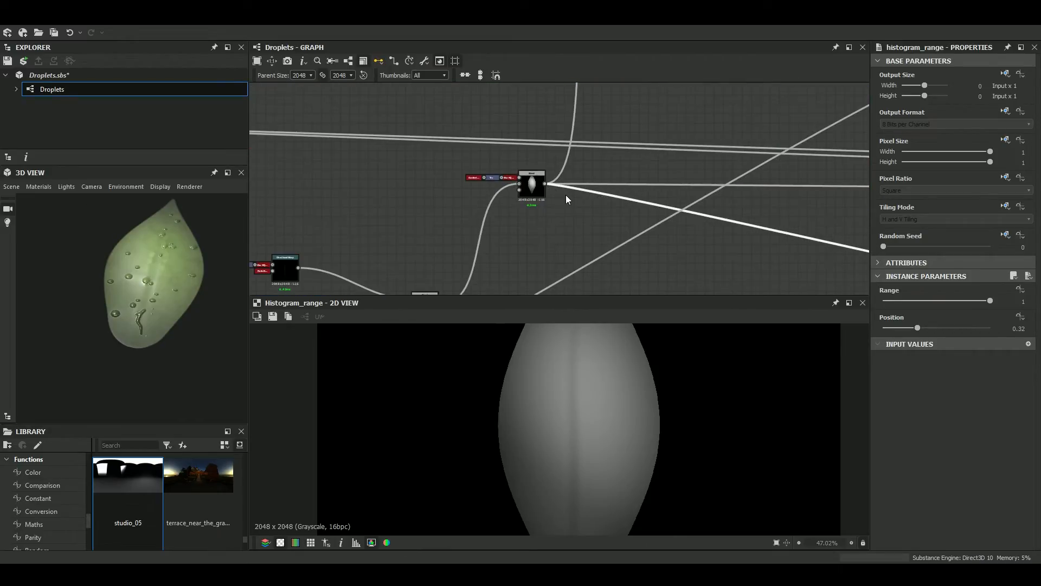
scroll(542, 185, "down", 8)
middle_click_drag(541, 184, 605, 198)
middle_click_drag(643, 248, 634, 108)
middle_click_drag(643, 175, 608, 134)
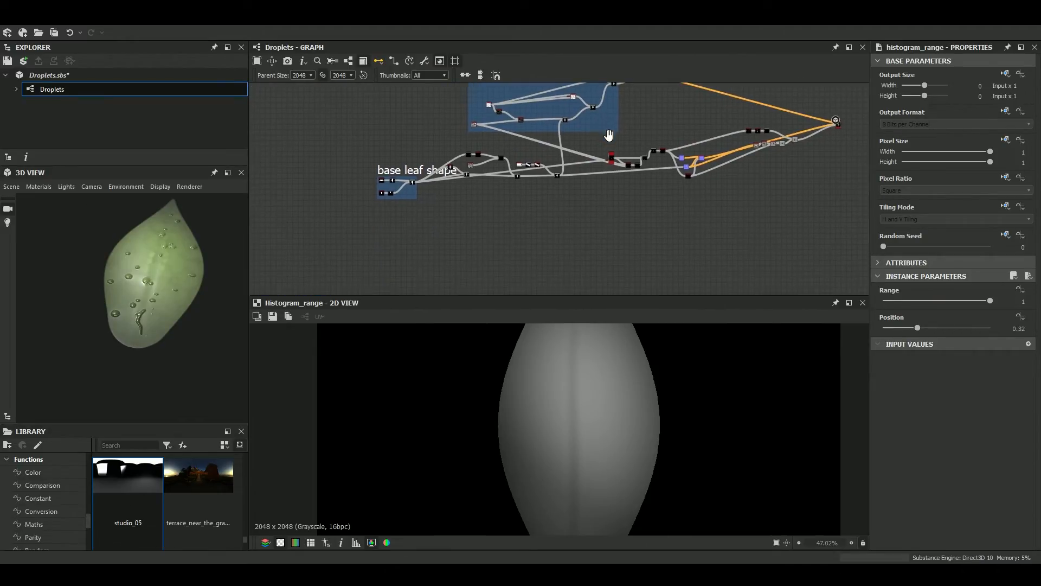
scroll(594, 173, "up", 1)
middle_click_drag(593, 173, 539, 174)
Add a Blur HQ Grayscale node fed by the leaf height's Multiply Blend and place it clear of the other nodes
scroll(539, 175, "up", 4)
double_click(504, 117)
scroll(573, 443, "down", 5)
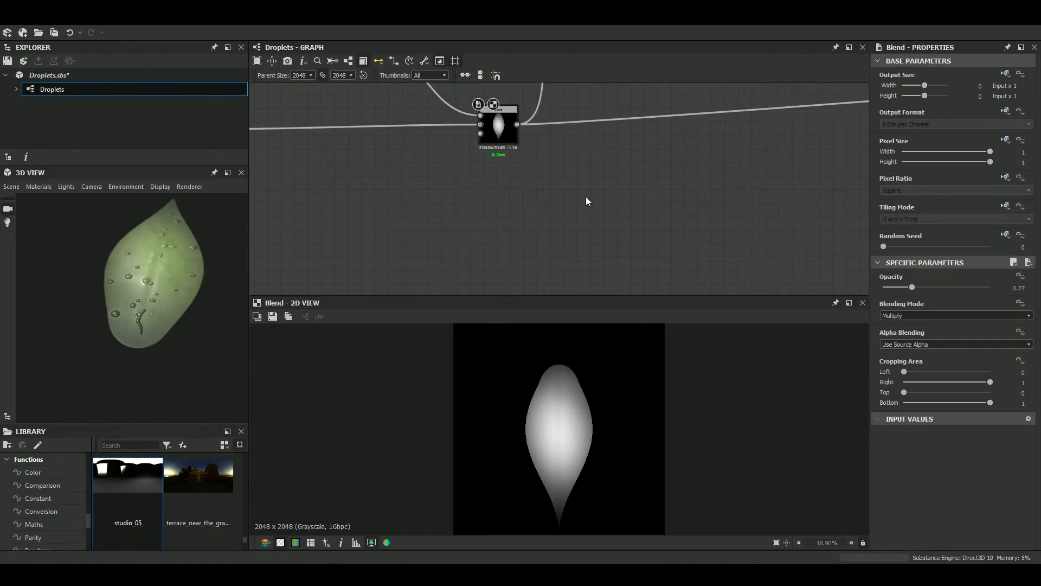
key("space")
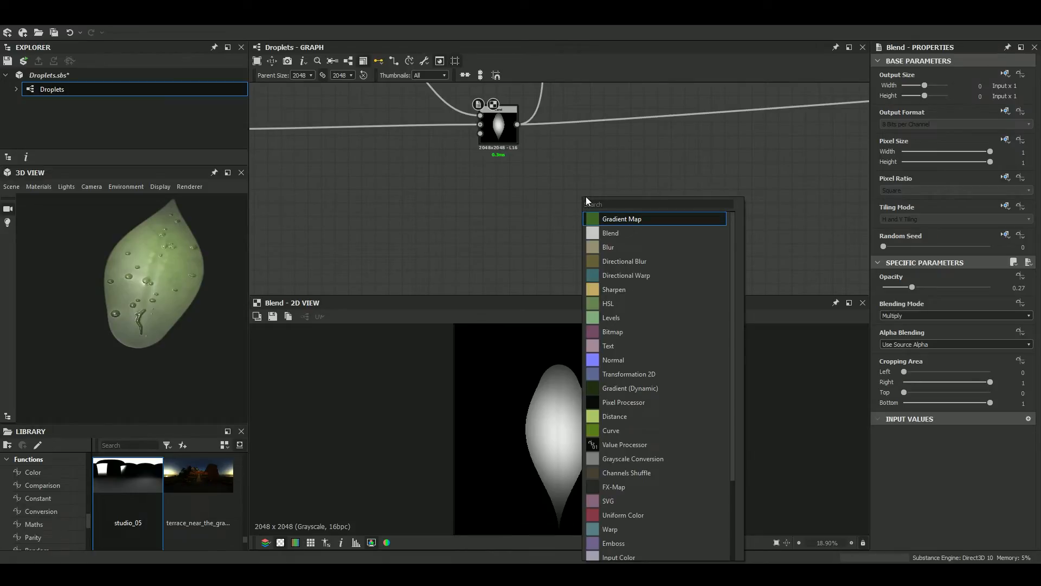
type("blur")
key("Down")
key("Down")
key("Return")
scroll(586, 196, "up", 2)
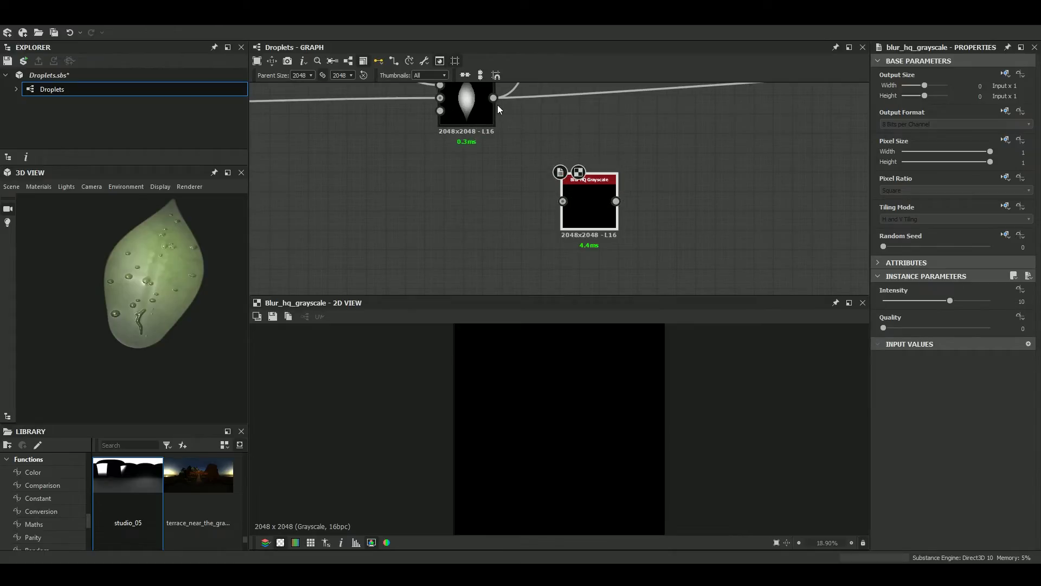
scroll(813, 211, "down", 3)
left_click_drag(584, 205, 791, 215)
Enable the base material's Height map input and connect the new Blur HQ Grayscale to it, checking the leaf in 3D
scroll(135, 324, "up", 5)
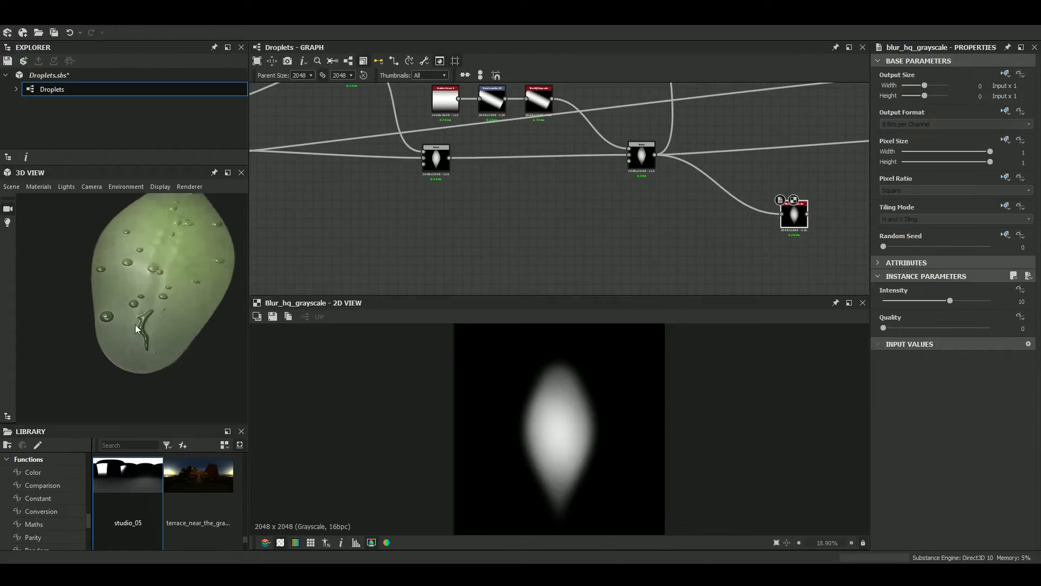
left_click_drag(200, 325, 115, 290)
middle_click_drag(834, 189, 500, 250)
scroll(725, 181, "down", 3)
left_click_drag(500, 250, 629, 126)
scroll(383, 263, "up", 3)
scroll(458, 199, "up", 5)
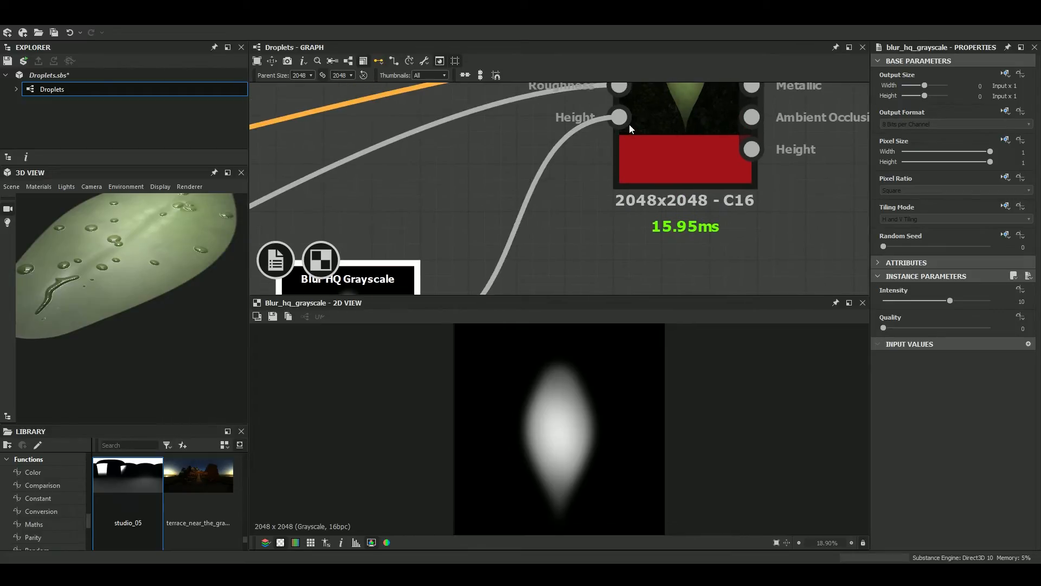
scroll(151, 303, "up", 3)
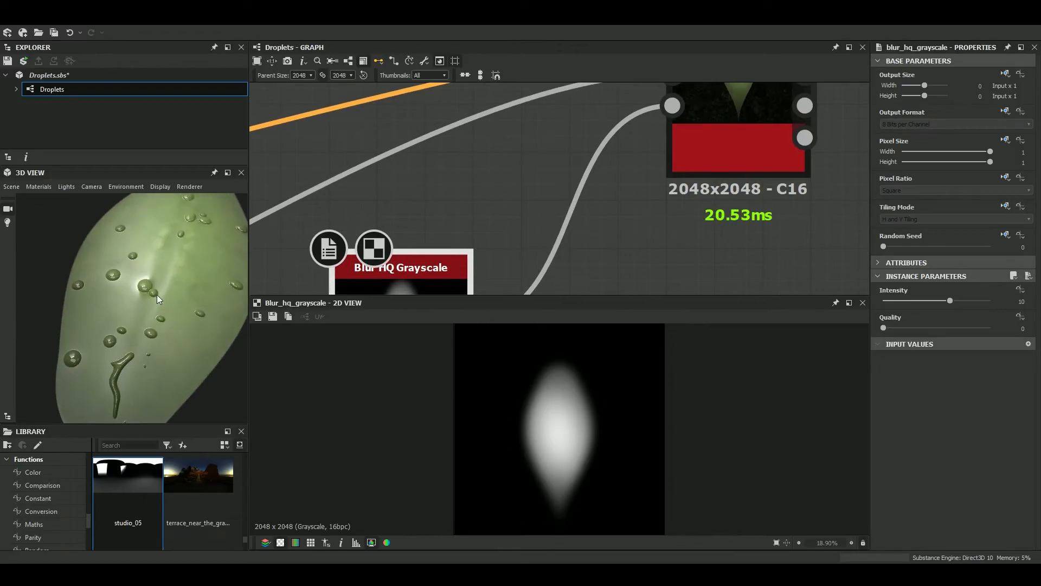
Reposition the Blur HQ Grayscale node beside the base material and save the file
scroll(590, 149, "down", 3)
middle_click_drag(590, 150, 668, 91)
left_click_drag(556, 202, 530, 227)
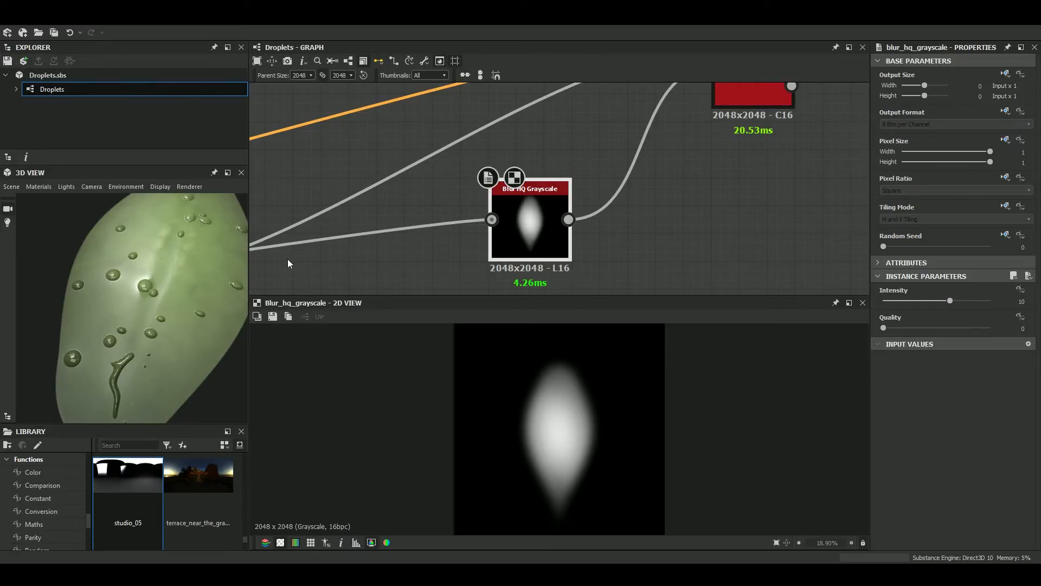
Review the base material's base color, the leaf in 3D, the separate height output chain and the new blur's settings
scroll(591, 255, "down", 2)
double_click(692, 130)
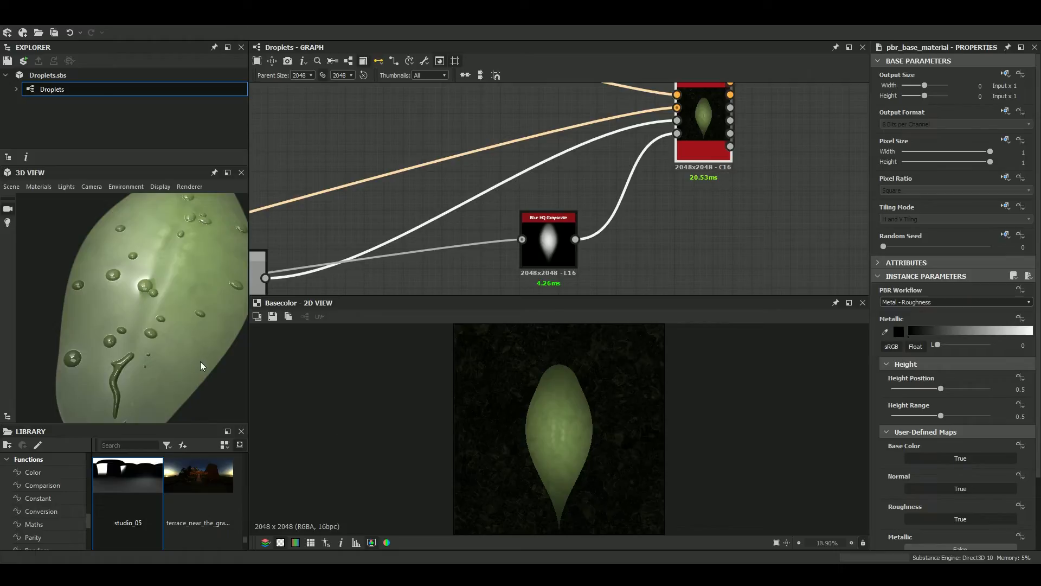
left_click_drag(167, 352, 158, 352)
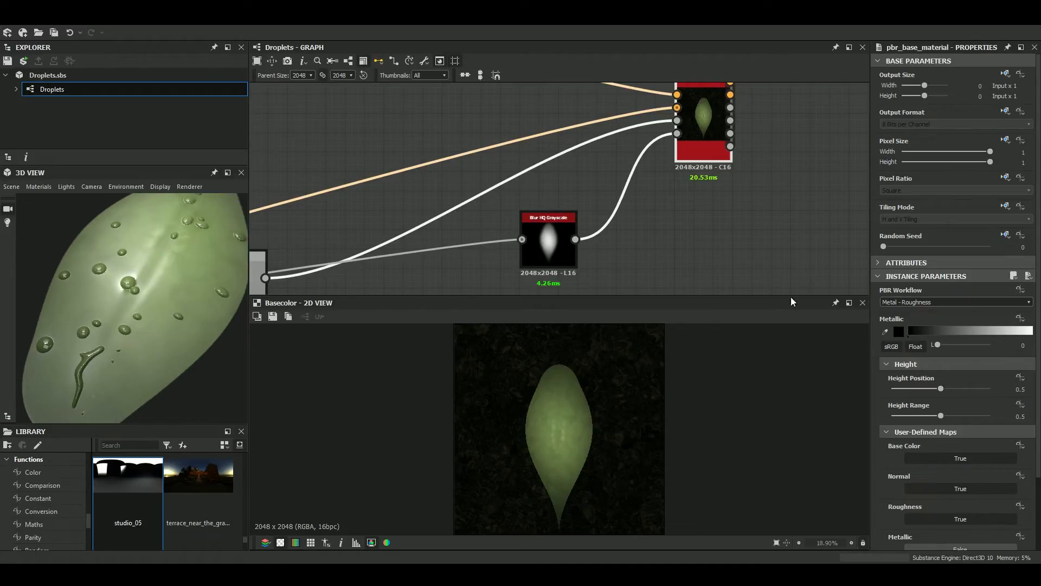
scroll(708, 178, "down", 9)
middle_click_drag(708, 179, 730, 351)
scroll(730, 351, "down", 1)
scroll(662, 229, "down", 2)
middle_click_drag(661, 229, 601, 289)
scroll(694, 233, "up", 9)
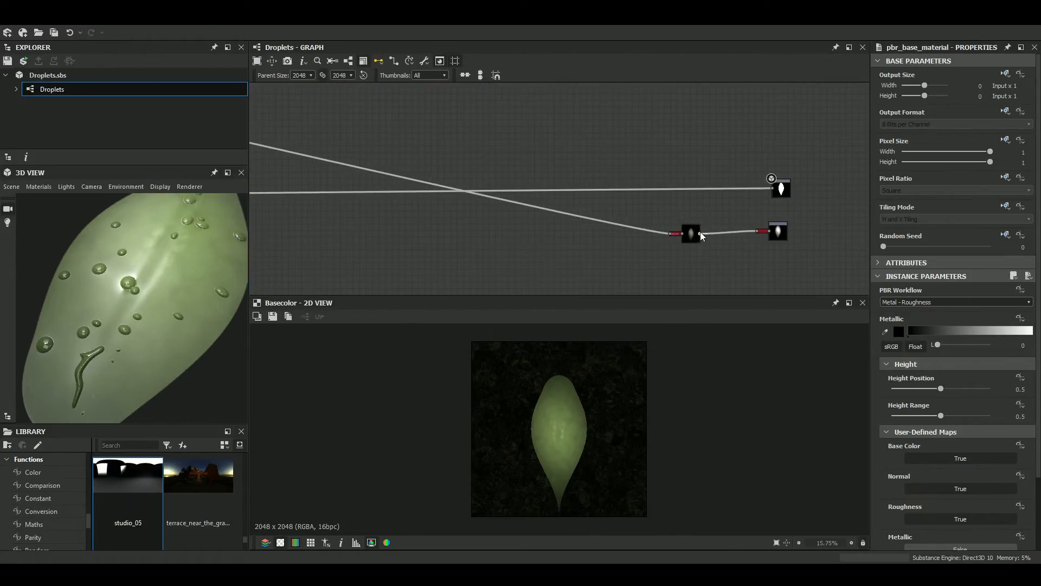
scroll(697, 244, "down", 9)
middle_click_drag(698, 247, 699, 133)
middle_click_drag(668, 272, 674, 197)
scroll(669, 170, "up", 8)
scroll(670, 168, "up", 1)
middle_click_drag(676, 129, 679, 209)
left_click_drag(691, 143, 722, 137)
left_click(576, 212)
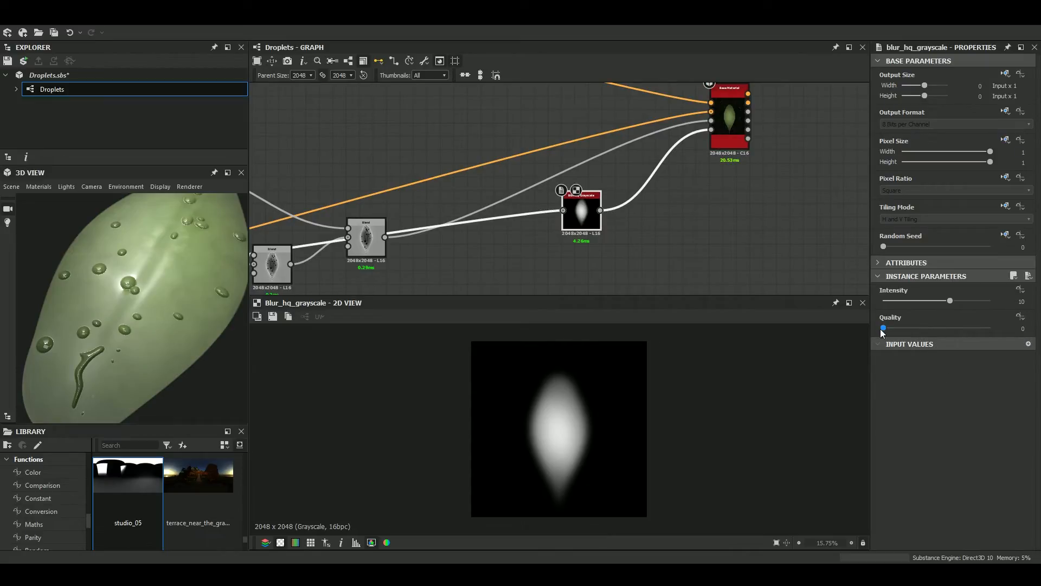
Set the base material's Height Position to 1 and Height Range to 0.73, checking the leaf's relief in 3D
left_click(737, 126)
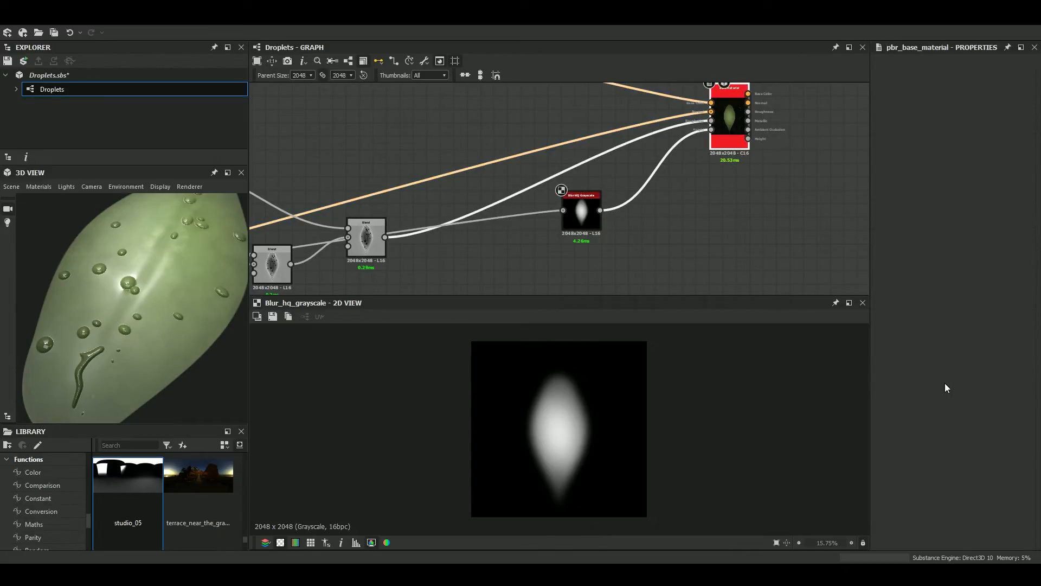
scroll(960, 415, "down", 2)
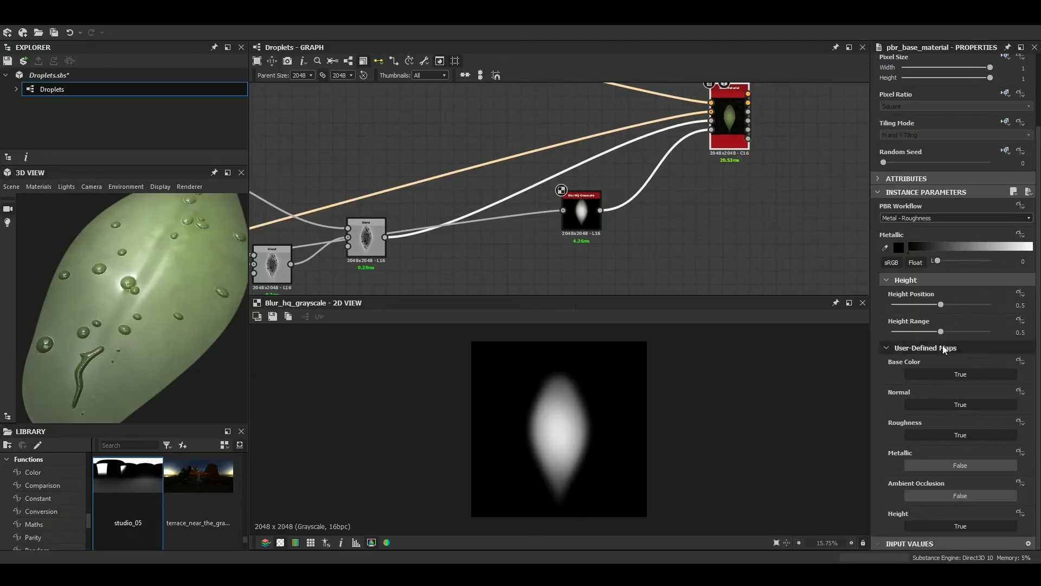
left_click(942, 305)
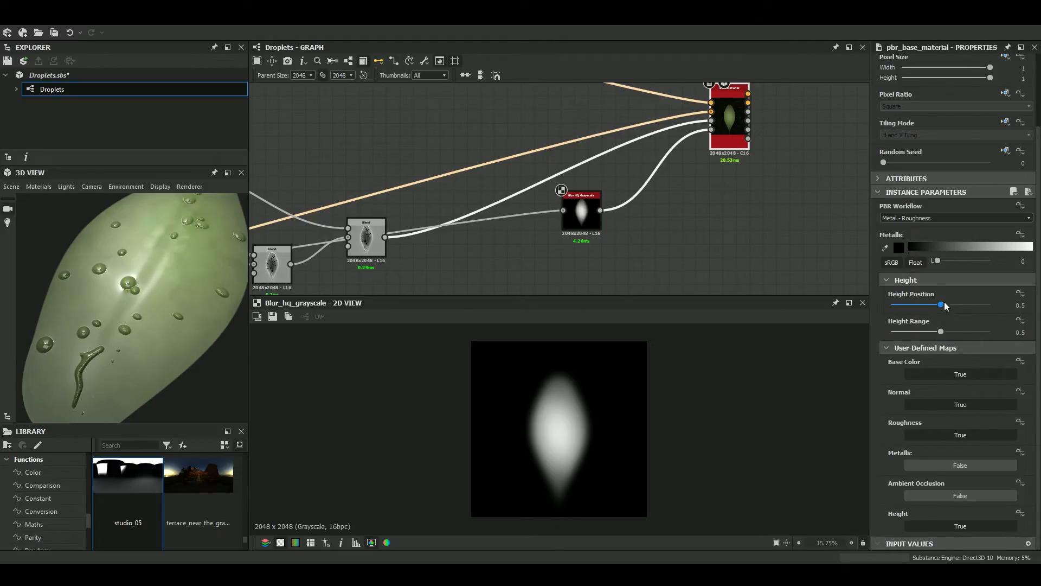
left_click_drag(945, 307, 1032, 309)
scroll(259, 335, "down", 2)
mouse_move(174, 339)
left_mouse_down()
mouse_move(151, 337)
mouse_move(163, 320)
mouse_move(135, 274)
mouse_move(158, 327)
mouse_move(151, 309)
mouse_move(184, 333)
left_mouse_up()
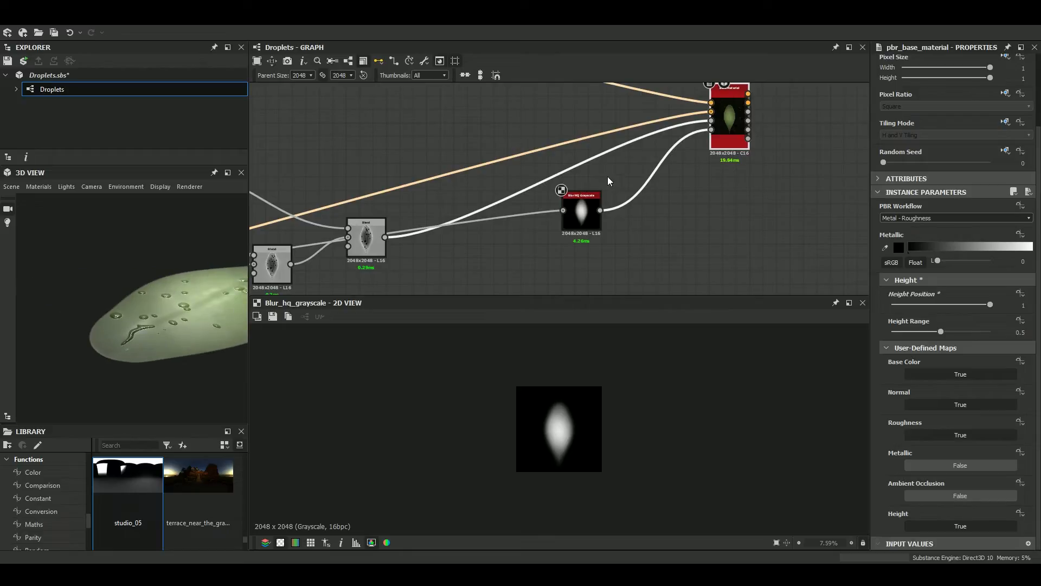
scroll(553, 332, "up", 2)
mouse_move(956, 333)
left_mouse_down()
mouse_move(1036, 338)
mouse_move(894, 332)
mouse_move(964, 332)
left_mouse_up()
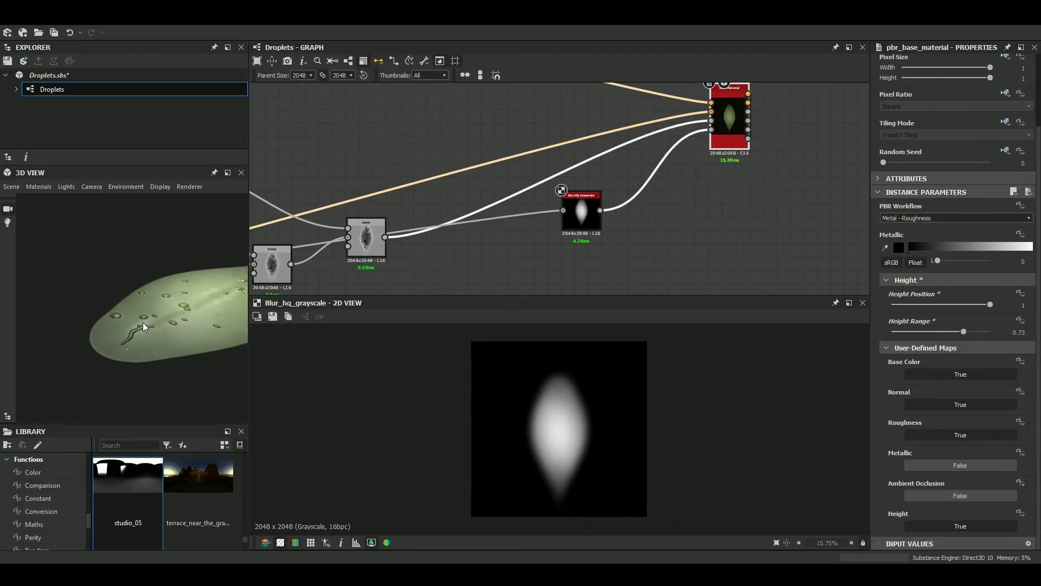
left_click(39, 187)
left_click(60, 211)
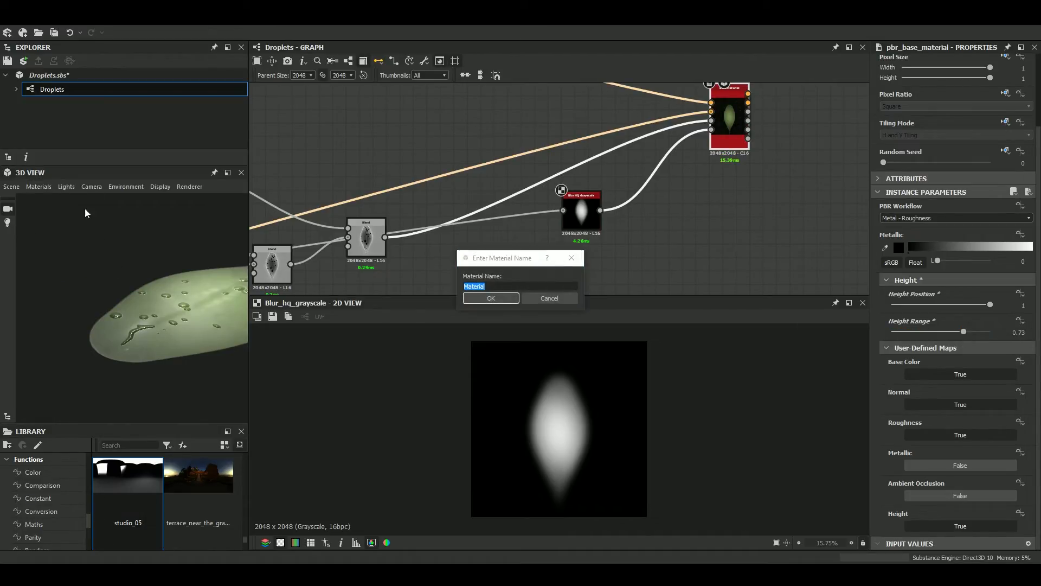
key("Return")
Edit the 3D view's Default material and set its height Scale to 2.17
left_click(39, 186)
mouse_move(53, 206)
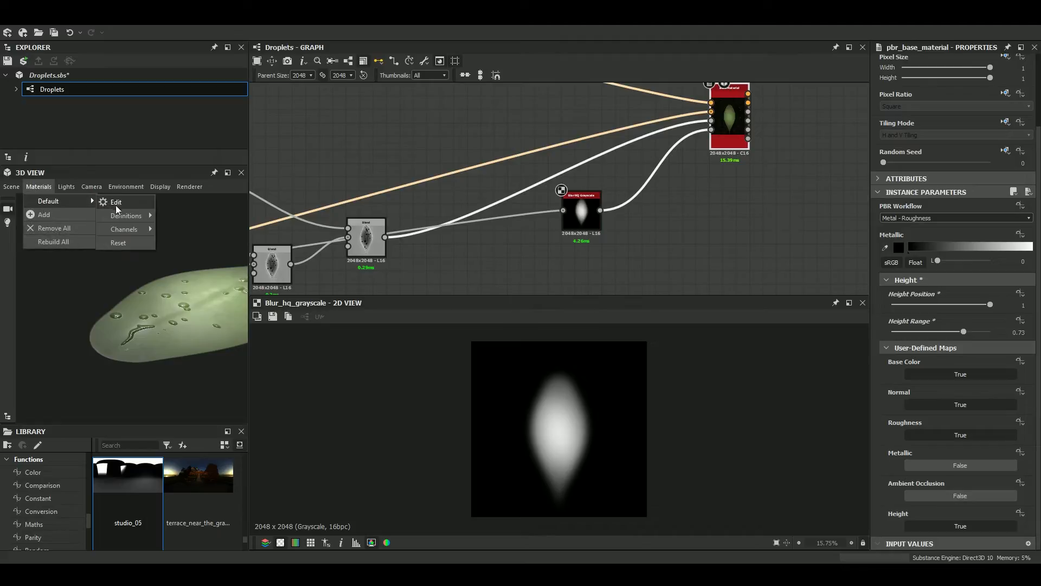
left_click(130, 207)
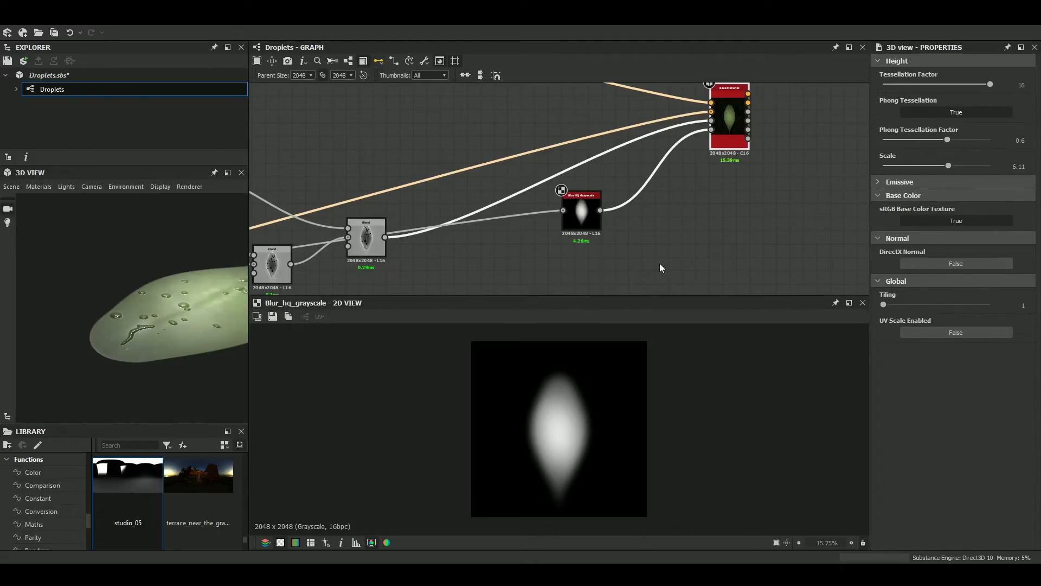
left_click_drag(937, 166, 906, 176)
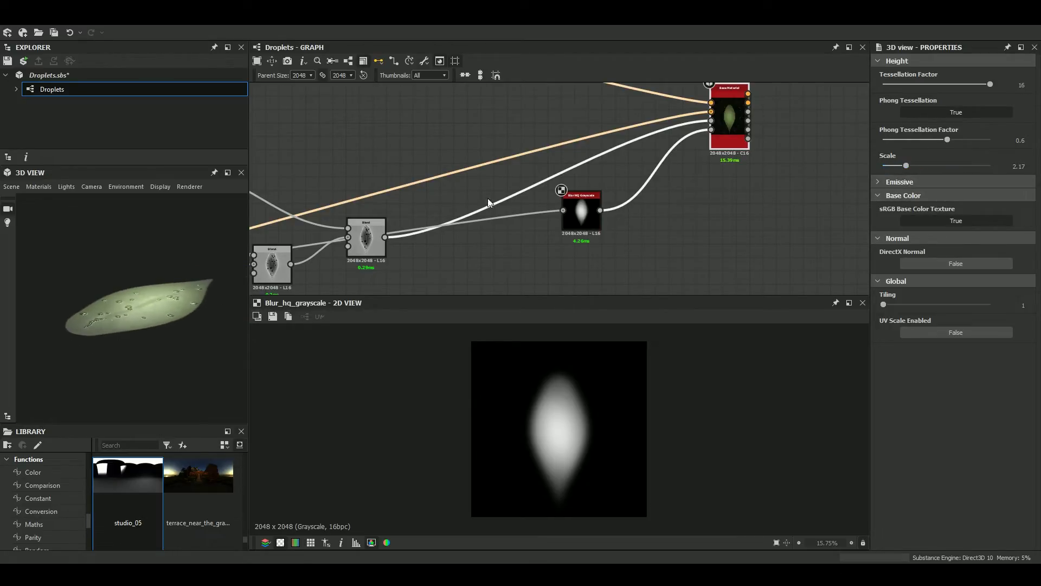
Review the base material's settings and preview its Base Color, Normal and Height outputs in 2D
double_click(731, 124)
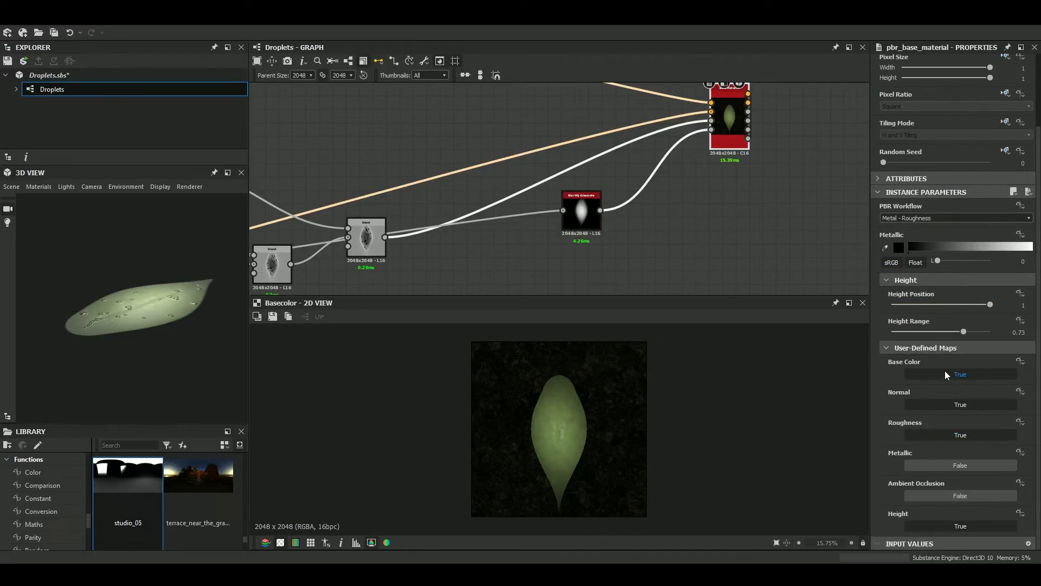
scroll(677, 180, "down", 5)
middle_click_drag(678, 180, 603, 278)
scroll(618, 265, "up", 5)
scroll(618, 266, "down", 4)
left_click_drag(618, 265, 597, 170)
scroll(597, 169, "down", 4)
middle_click_drag(597, 170, 576, 292)
left_click_drag(576, 291, 612, 163)
middle_click_drag(611, 162, 602, 260)
scroll(601, 260, "up", 6)
scroll(580, 278, "up", 2)
scroll(580, 278, "down", 5)
scroll(693, 218, "down", 2)
scroll(693, 219, "up", 3)
scroll(727, 234, "down", 2)
middle_click_drag(727, 235, 401, 239)
scroll(635, 262, "up", 3)
scroll(636, 262, "down", 1)
scroll(385, 236, "up", 6)
double_click(386, 258)
middle_click_drag(298, 253, 461, 229)
left_click_drag(548, 234, 677, 203)
double_click(548, 167)
double_click(549, 145)
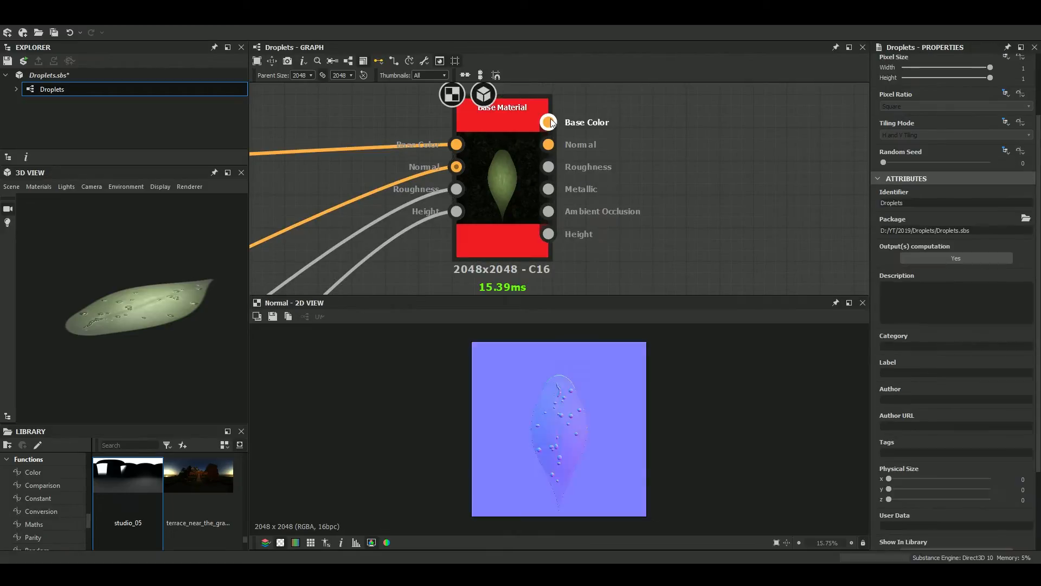
double_click(548, 122)
double_click(548, 234)
Connect the base material's Base Color output to the HSL node of the graph's Base Color output, replacing the gradient map, and preview it
scroll(593, 179, "down", 6)
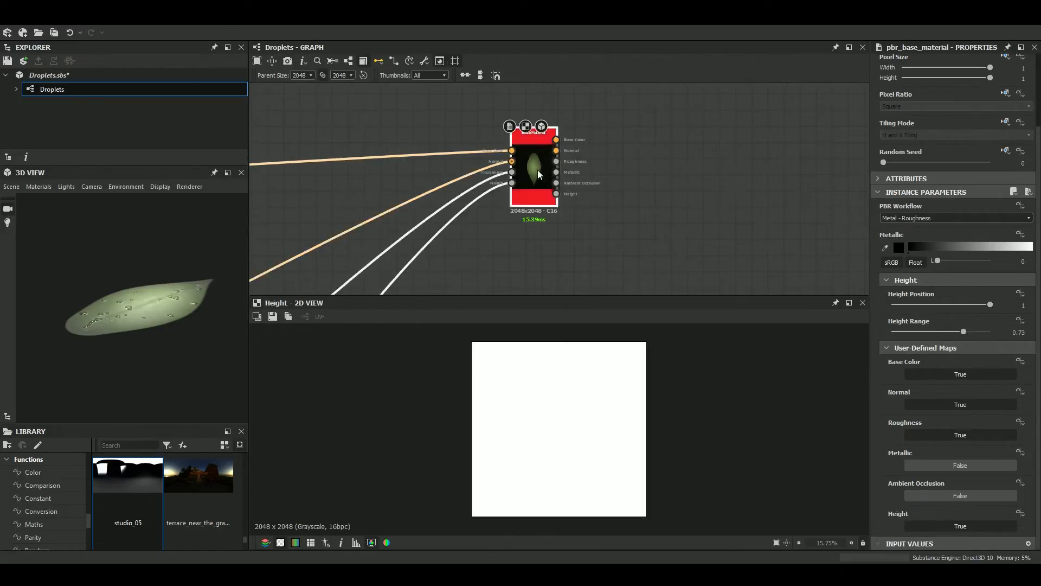
scroll(593, 179, "down", 3)
scroll(414, 260, "up", 5)
left_click_drag(442, 212, 265, 134)
scroll(650, 207, "down", 4)
scroll(650, 207, "down", 3)
scroll(664, 124, "up", 8)
left_click(725, 128)
left_click(698, 129)
key("d")
key("Delete")
scroll(265, 138, "down", 6)
middle_click_drag(266, 139, 516, 163)
scroll(400, 286, "up", 3)
middle_click_drag(400, 285, 430, 229)
left_click(429, 229)
scroll(588, 173, "down", 3)
middle_click_drag(588, 174, 546, 292)
middle_click_drag(585, 206, 510, 293)
scroll(592, 184, "up", 5)
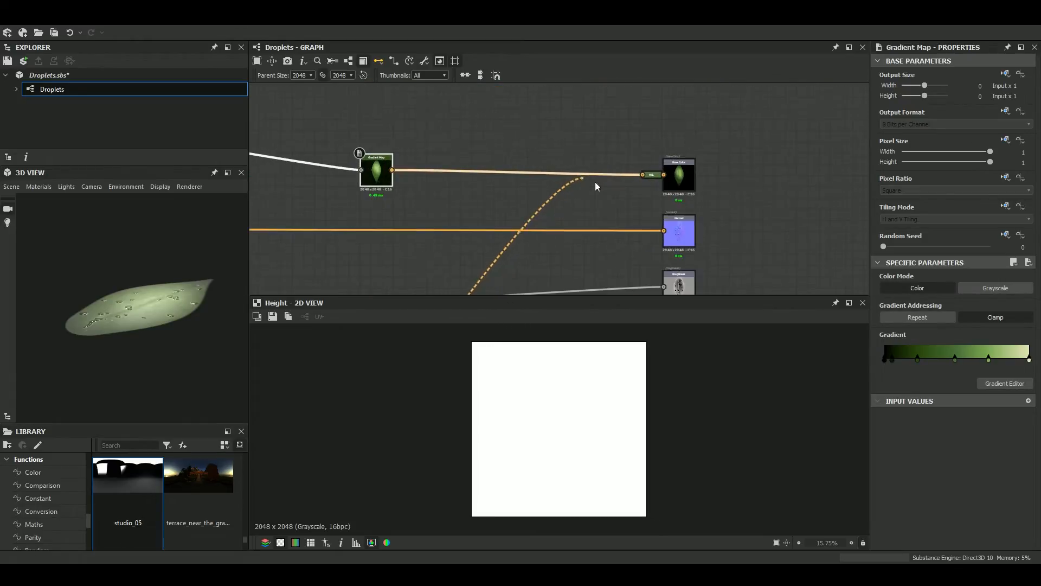
left_click(678, 166)
double_click(727, 170)
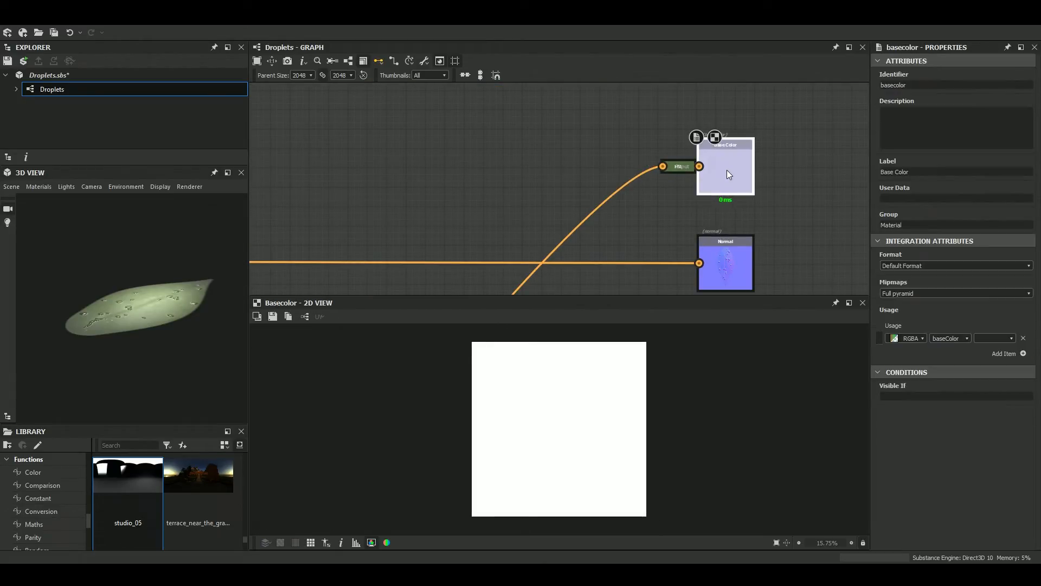
Connect the base material's Normal output to the graph's Normal output node, replacing its existing link
scroll(577, 237, "down", 2)
middle_click_drag(540, 211, 533, 113)
scroll(520, 234, "down", 4)
middle_click_drag(519, 234, 570, 127)
scroll(474, 260, "down", 3)
middle_click_drag(474, 260, 610, 53)
middle_click_drag(432, 216, 544, 131)
scroll(428, 167, "up", 10)
middle_click_drag(371, 172, 458, 173)
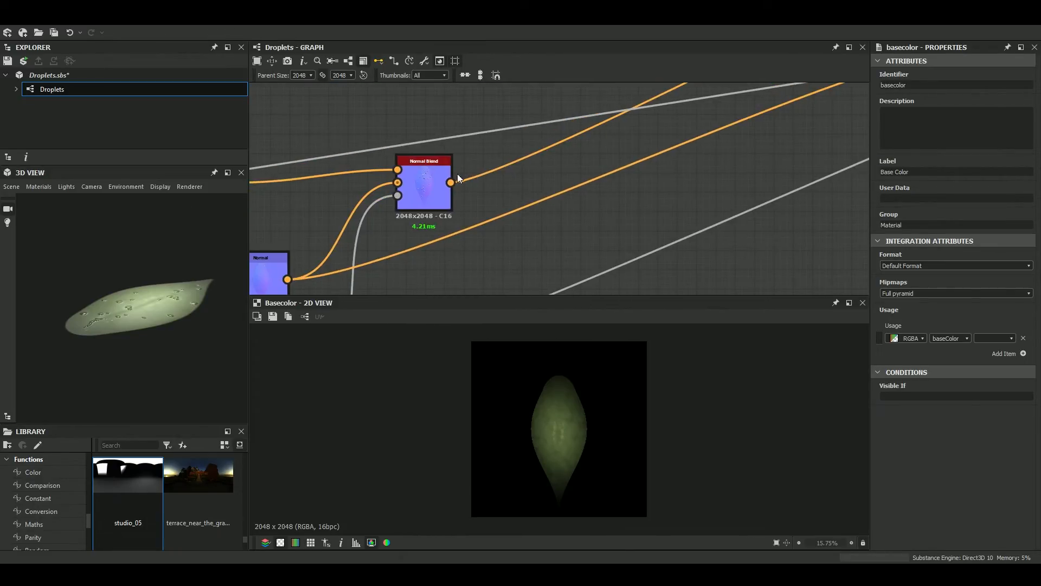
middle_click_drag(643, 148, 601, 226)
scroll(601, 226, "down", 5)
middle_click_drag(743, 130, 607, 223)
middle_click_drag(684, 161, 553, 261)
scroll(666, 145, "up", 4)
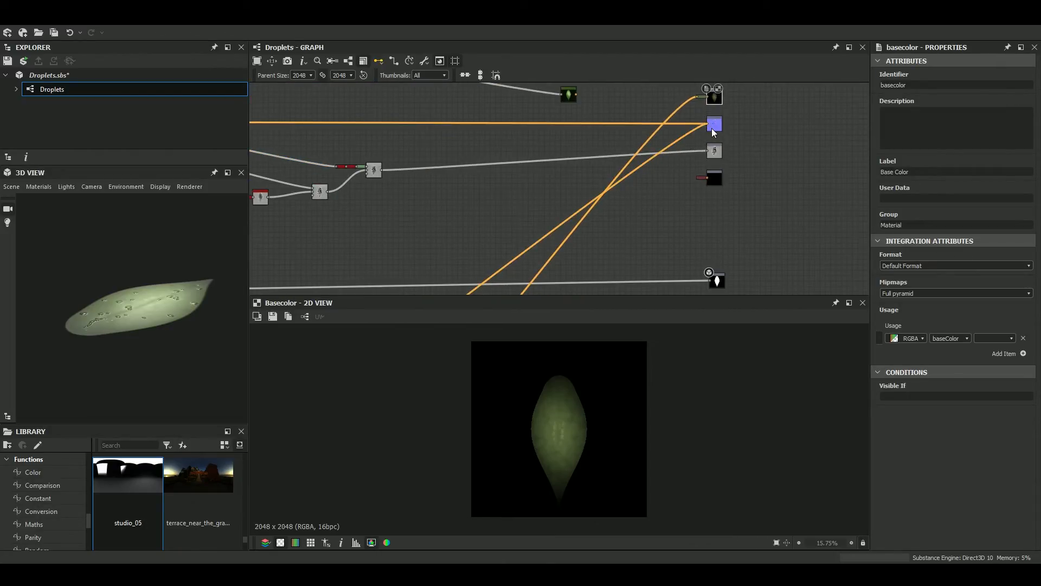
scroll(693, 126, "up", 2)
middle_click_drag(693, 126, 674, 176)
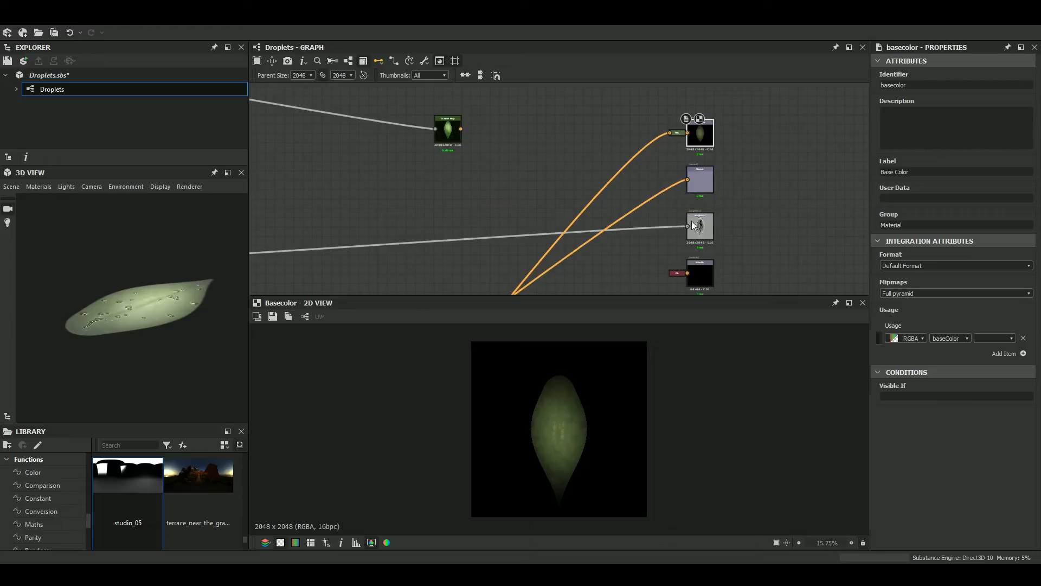
Move the final roughness Blend node upward and connect its output to the graph's Roughness output node
scroll(691, 226, "up", 2)
scroll(688, 210, "down", 8)
scroll(648, 185, "up", 4)
scroll(593, 216, "up", 3)
middle_click_drag(439, 233, 522, 189)
scroll(470, 222, "down", 4)
scroll(493, 217, "up", 5)
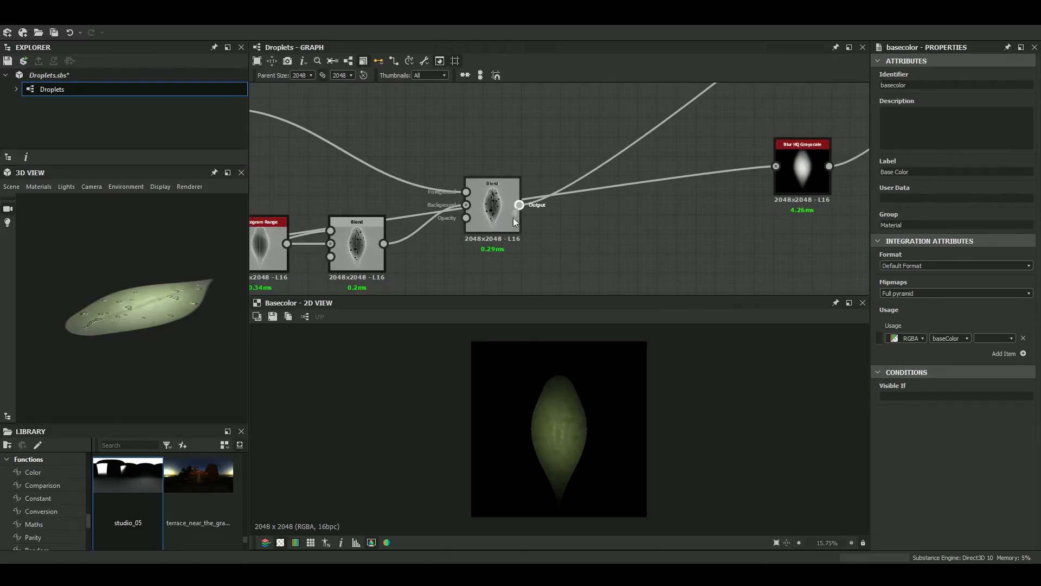
left_click_drag(491, 215, 515, 155)
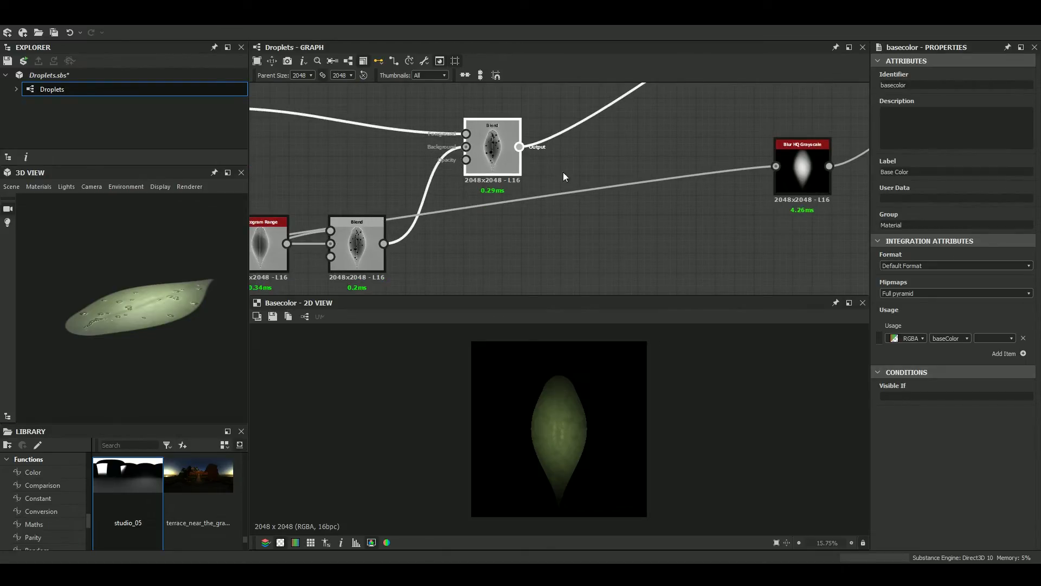
left_click(519, 147)
scroll(610, 166, "down", 5)
middle_click_drag(662, 176, 590, 226)
middle_click_drag(705, 92, 591, 257)
scroll(642, 183, "up", 2)
left_click_drag(643, 182, 685, 218)
scroll(672, 214, "up", 3)
scroll(686, 219, "down", 3)
Undock the Auto Levels node from the graph's height output so it stands as a separate node
middle_click_drag(697, 274, 712, 211)
scroll(713, 211, "up", 4)
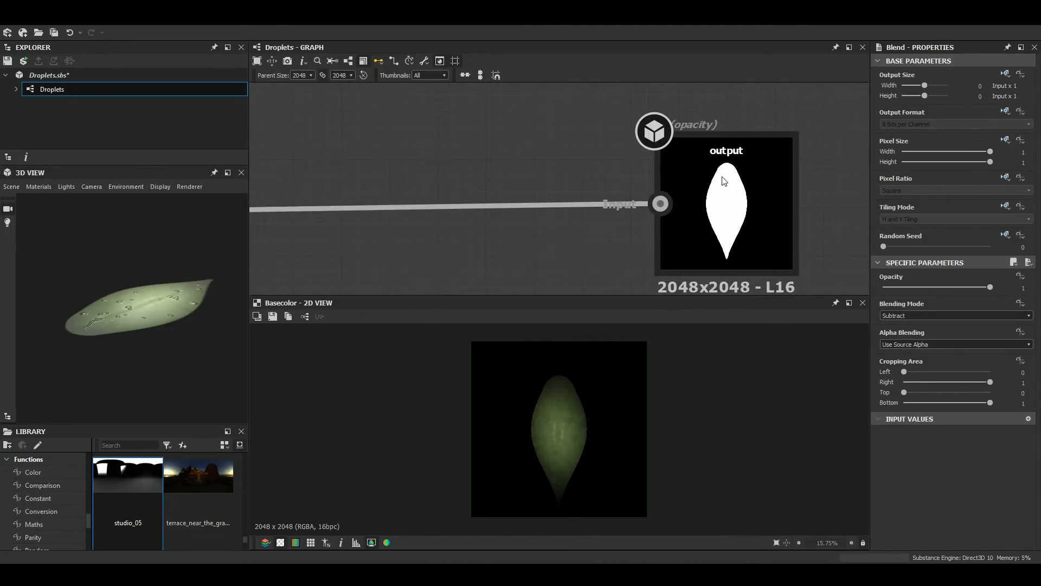
scroll(725, 180, "down", 4)
scroll(602, 241, "up", 3)
middle_click_drag(602, 242, 609, 198)
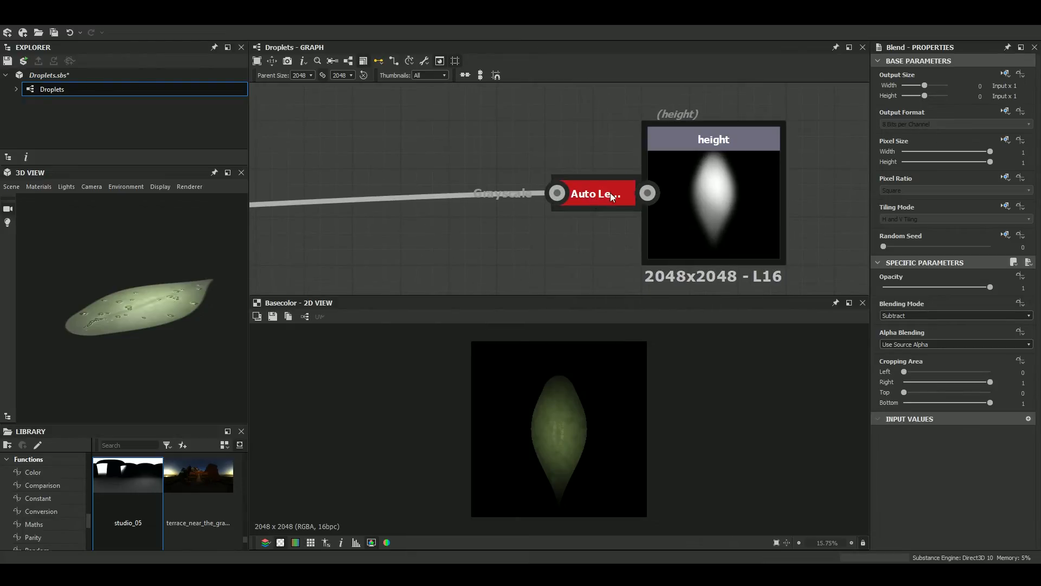
left_click(615, 193)
scroll(613, 191, "down", 5)
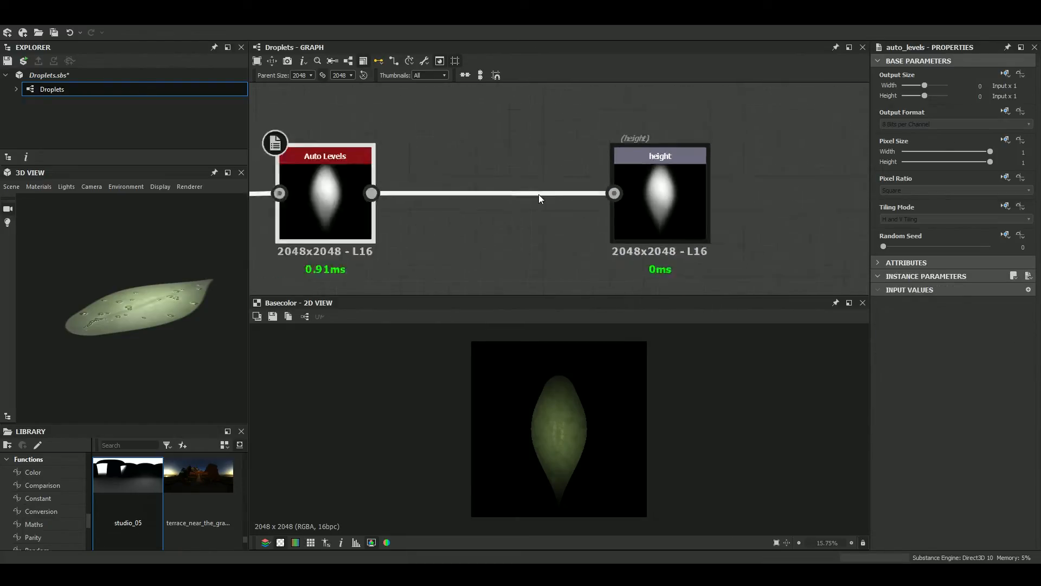
Add an Auto Levels node after the Blur HQ Grayscale node that feeds the base material's height
middle_click_drag(560, 178, 584, 162)
scroll(653, 182, "down", 4)
middle_click_drag(504, 255, 460, 220)
scroll(529, 178, "up", 2)
scroll(585, 178, "up", 3)
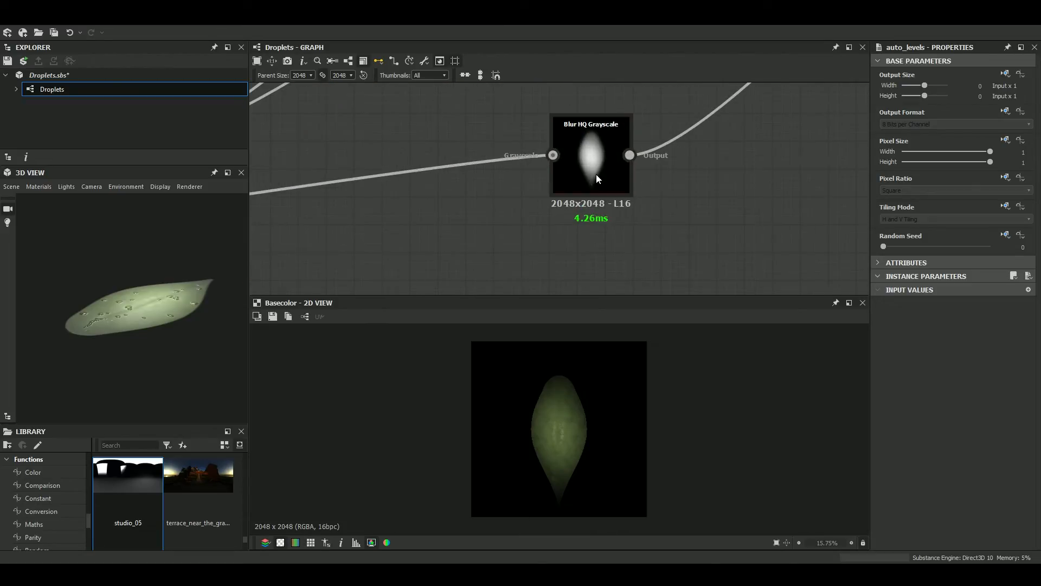
left_click(596, 174)
key("space")
key("Return")
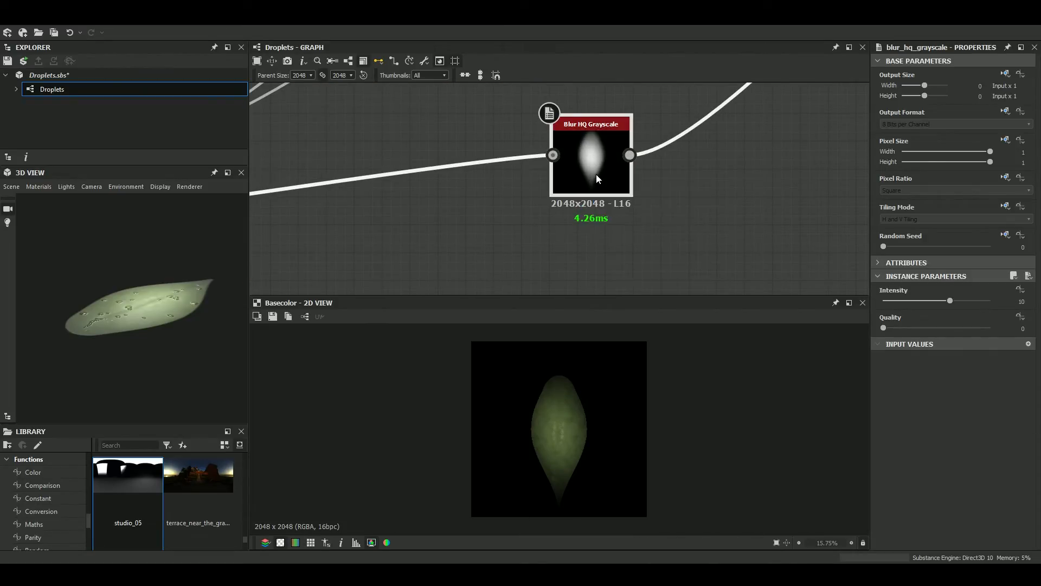
Preview the new Auto Levels node and connect it to the graph's height output, replacing the old Auto Levels link
middle_click_drag(710, 146, 555, 301)
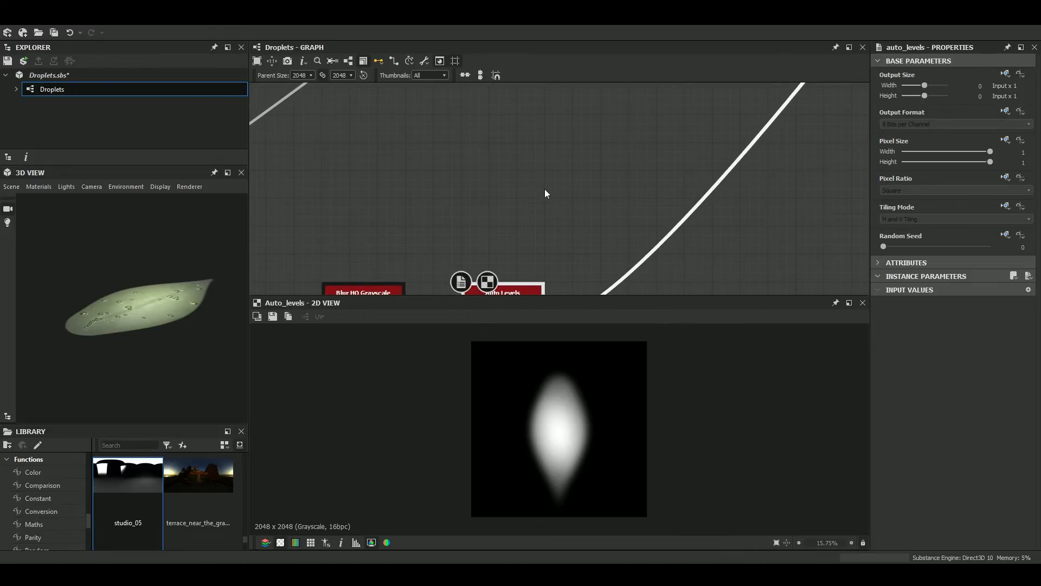
middle_click_drag(545, 192, 542, 102)
scroll(656, 217, "down", 4)
left_click_drag(652, 255, 627, 184)
scroll(624, 184, "up", 5)
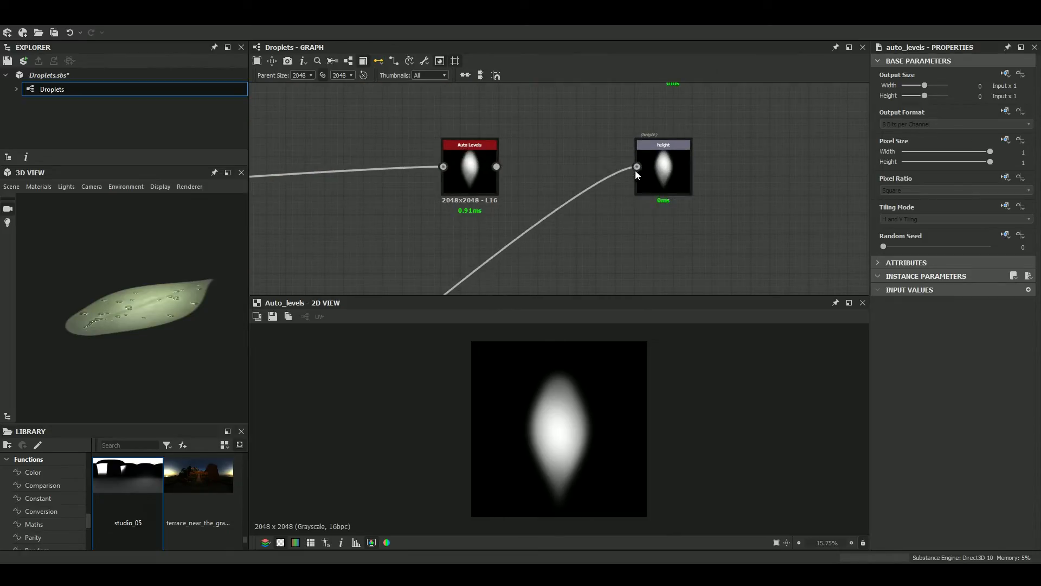
Inspect the opacity output and trace the graph back to the final Blend of the leaf shape
scroll(599, 196, "up", 2)
scroll(599, 197, "up", 2)
middle_click_drag(599, 197, 651, 228)
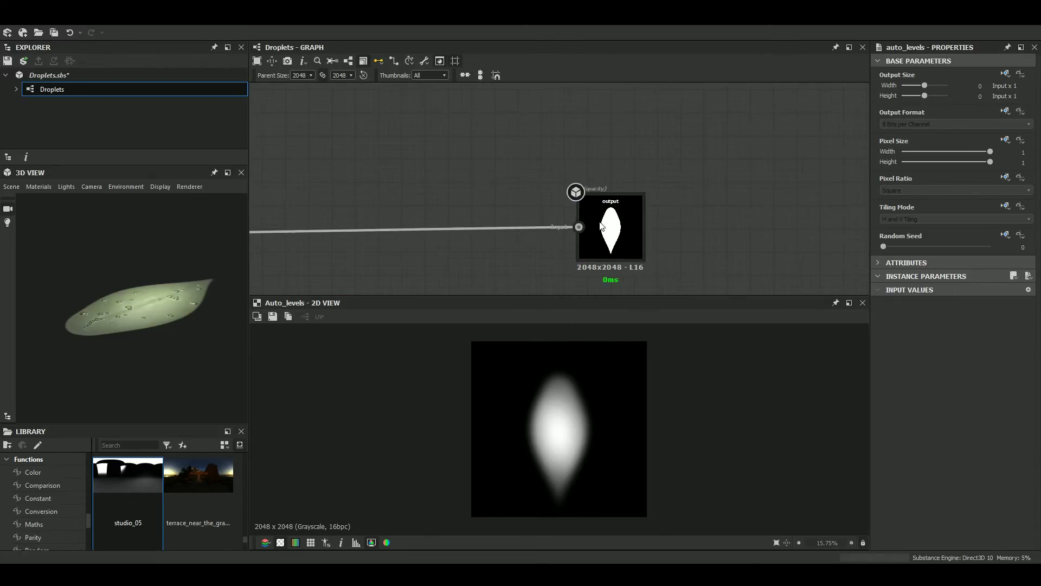
scroll(601, 225, "down", 4)
middle_click_drag(584, 244, 368, 254)
scroll(445, 208, "up", 4)
scroll(558, 213, "down", 3)
scroll(586, 214, "up", 3)
middle_click_drag(857, 163, 662, 177)
scroll(516, 220, "up", 3)
scroll(350, 200, "down", 3)
middle_click_drag(350, 205, 767, 163)
scroll(642, 177, "up", 1)
scroll(808, 243, "up", 3)
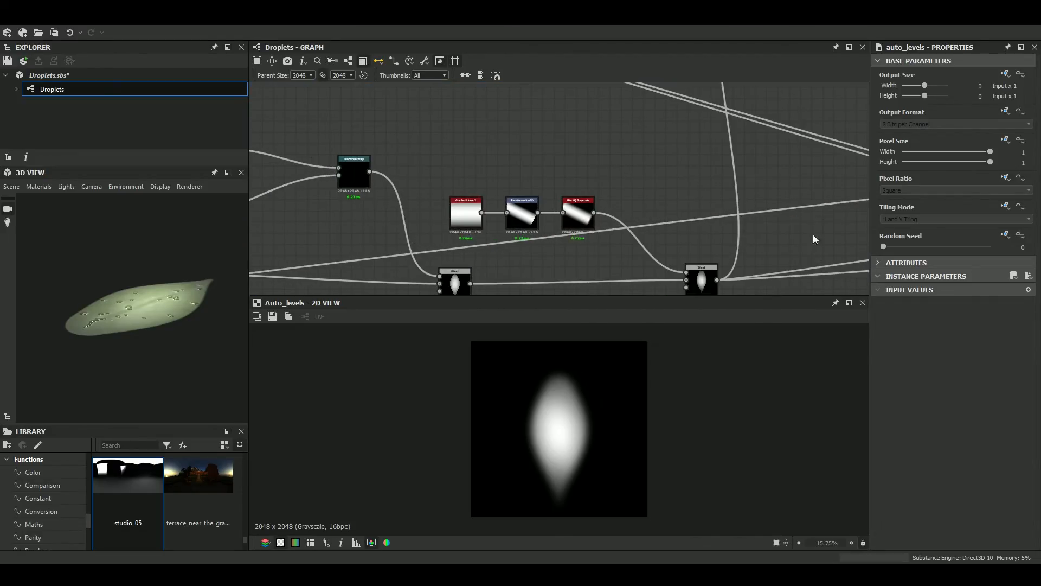
scroll(808, 242, "down", 2)
middle_click_drag(809, 242, 560, 302)
scroll(671, 225, "down", 2)
middle_click_drag(671, 226, 563, 121)
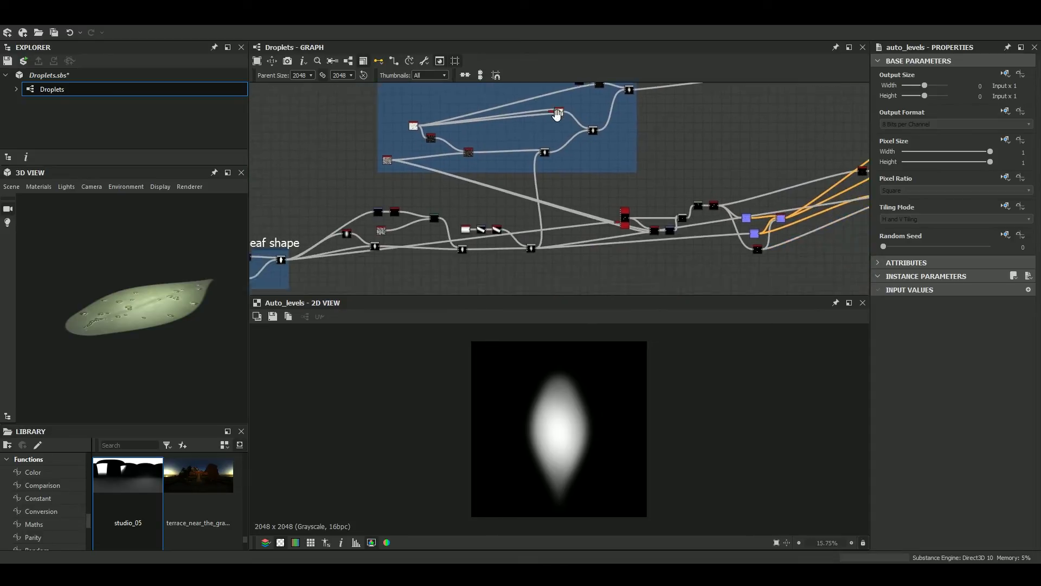
scroll(798, 241, "up", 4)
scroll(809, 204, "down", 2)
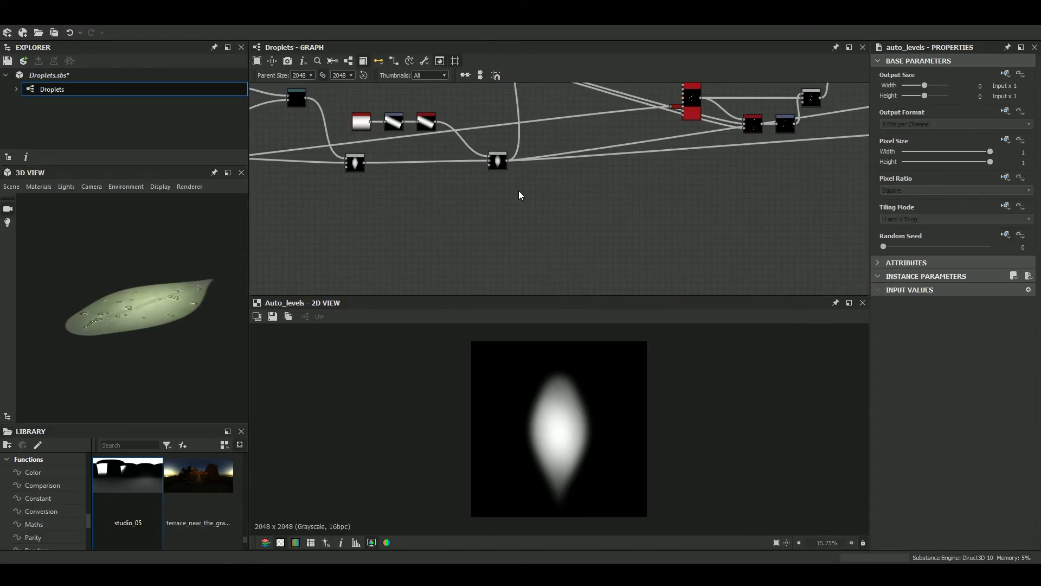
Add a Histogram Scan node fed by the leaf shape's final Blend and set its Position to 1
key("space")
type("histogram")
key("Escape")
scroll(519, 195, "up", 2)
left_click_drag(514, 185, 710, 220)
scroll(600, 215, "down", 2)
middle_click_drag(569, 214, 254, 213)
left_click_drag(396, 220, 549, 212)
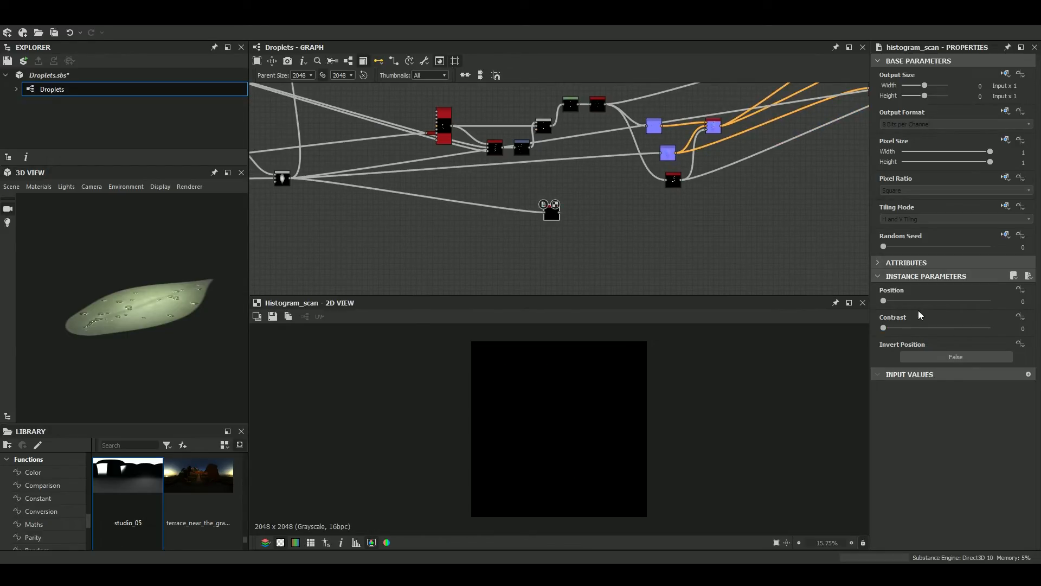
scroll(551, 425, "up", 5)
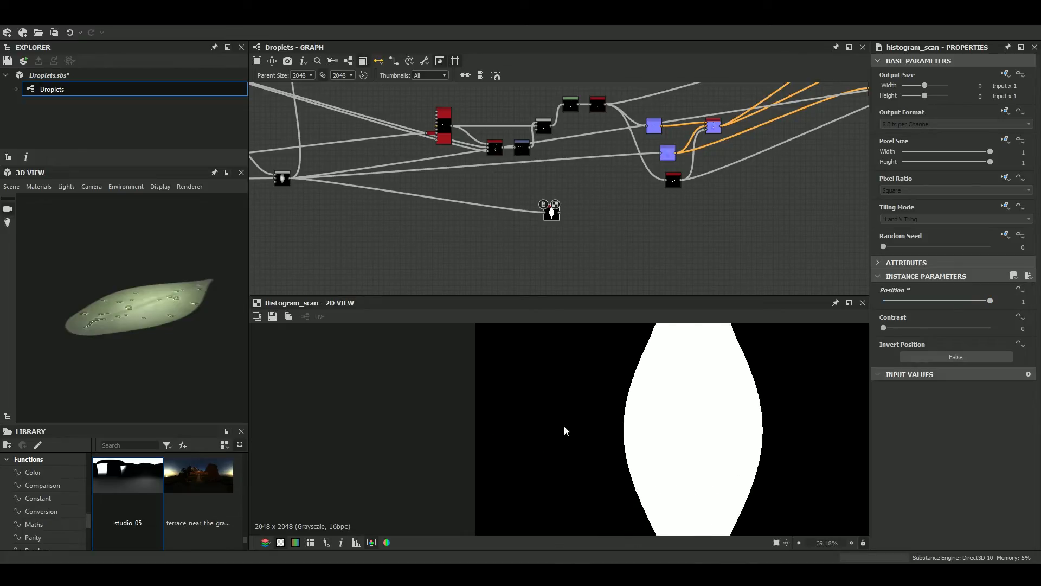
Move the Histogram Scan node beside the opacity output and connect it to that output
left_click_drag(556, 218, 679, 218)
scroll(682, 233, "down", 3)
middle_click_drag(678, 247, 437, 351)
middle_click_drag(700, 206, 532, 293)
middle_click_drag(609, 182, 519, 289)
scroll(694, 171, "up", 6)
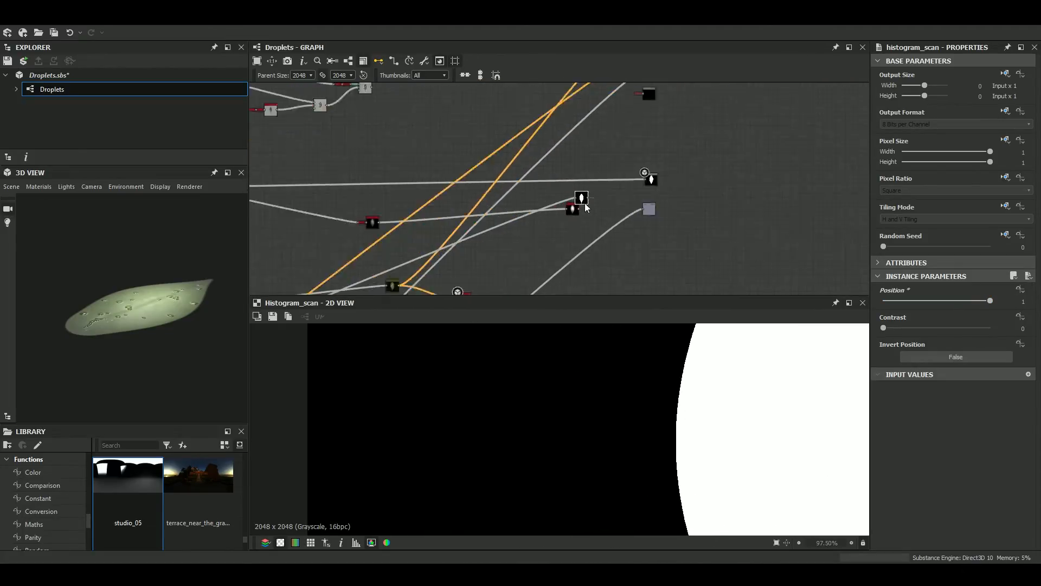
scroll(694, 167, "down", 6)
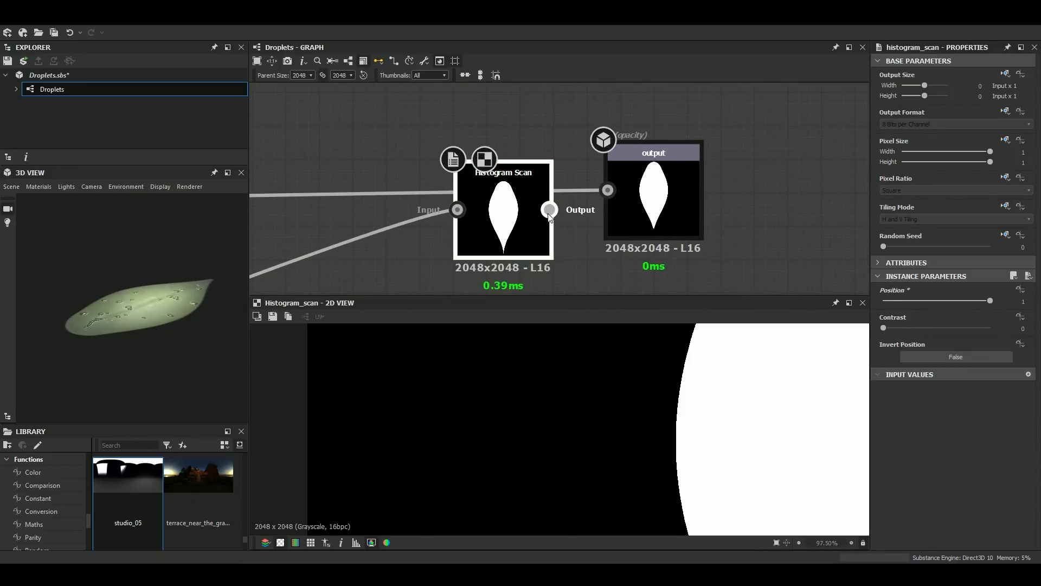
middle_click_drag(672, 251, 667, 316)
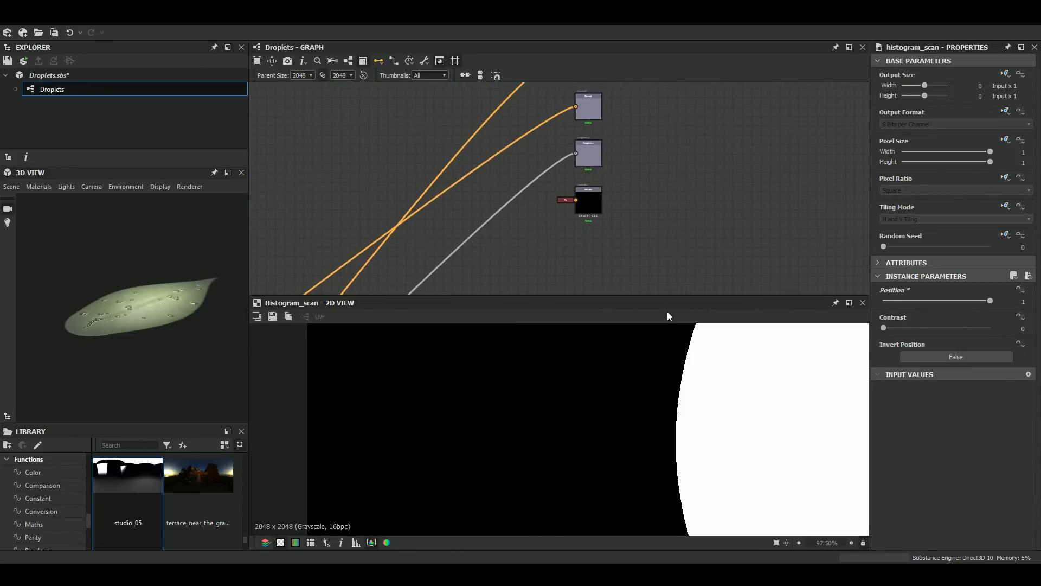
Compute the node thumbnails and show the graph's outputs in the 3D view
middle_click_drag(653, 223, 656, 325)
scroll(622, 226, "up", 3)
right_click(652, 204)
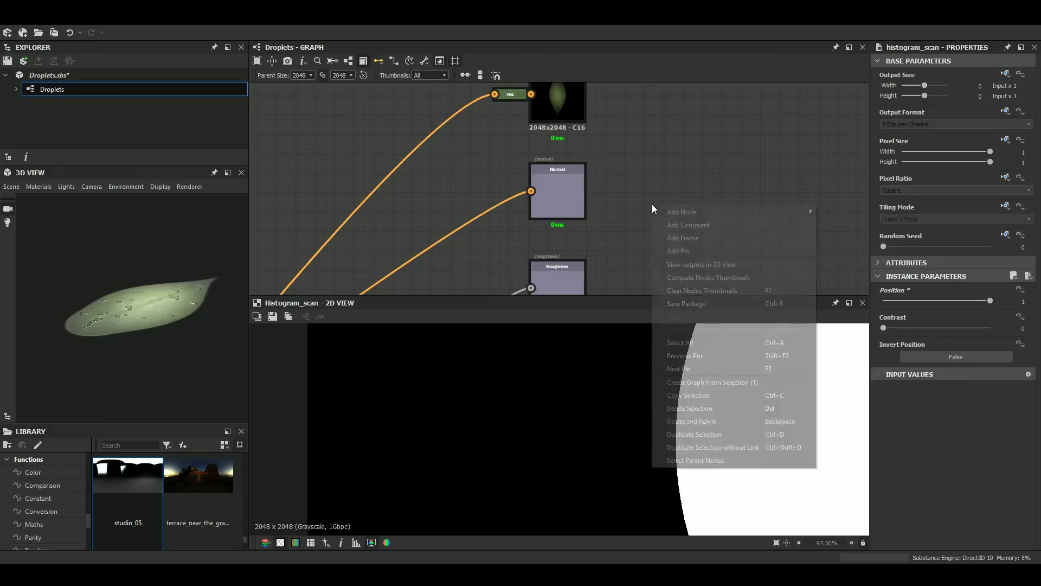
left_click(705, 276)
scroll(688, 213, "down", 3)
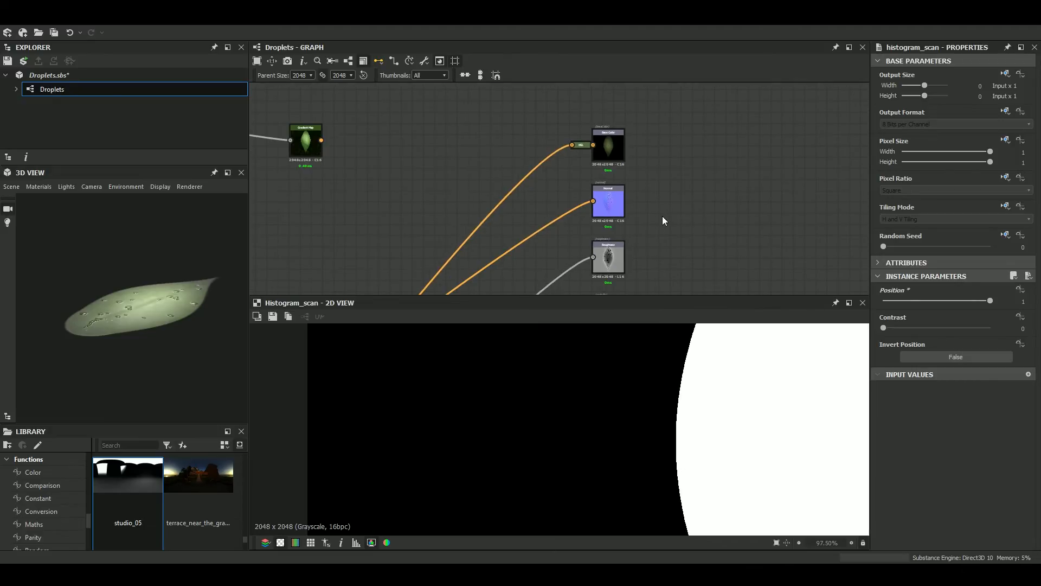
right_click(662, 216)
left_click(740, 275)
Examine the leaf and its water droplets in 3D, from the overall shape to a close-up
scroll(203, 309, "up", 5)
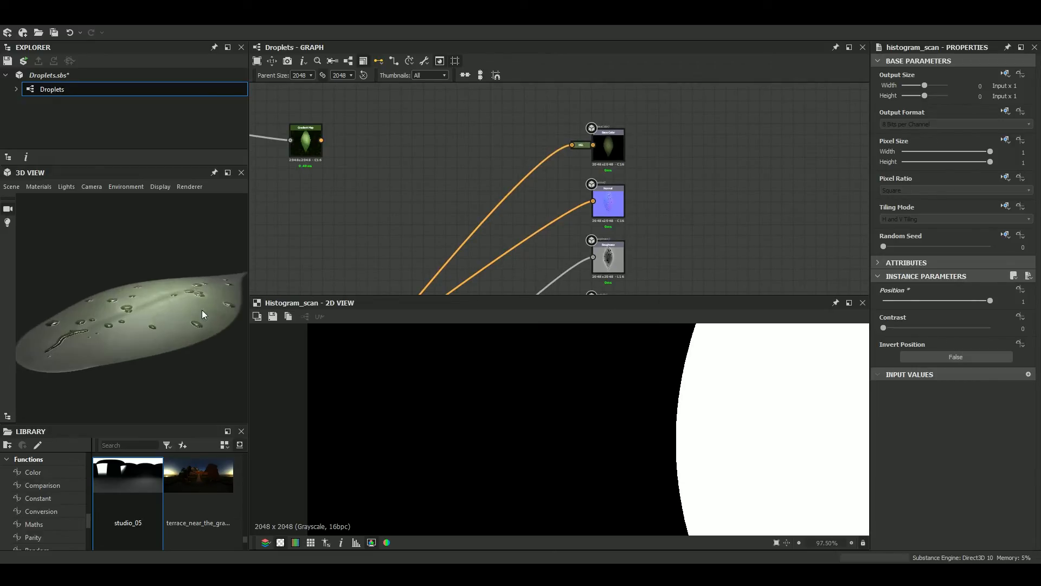
left_click_drag(215, 359, 197, 336)
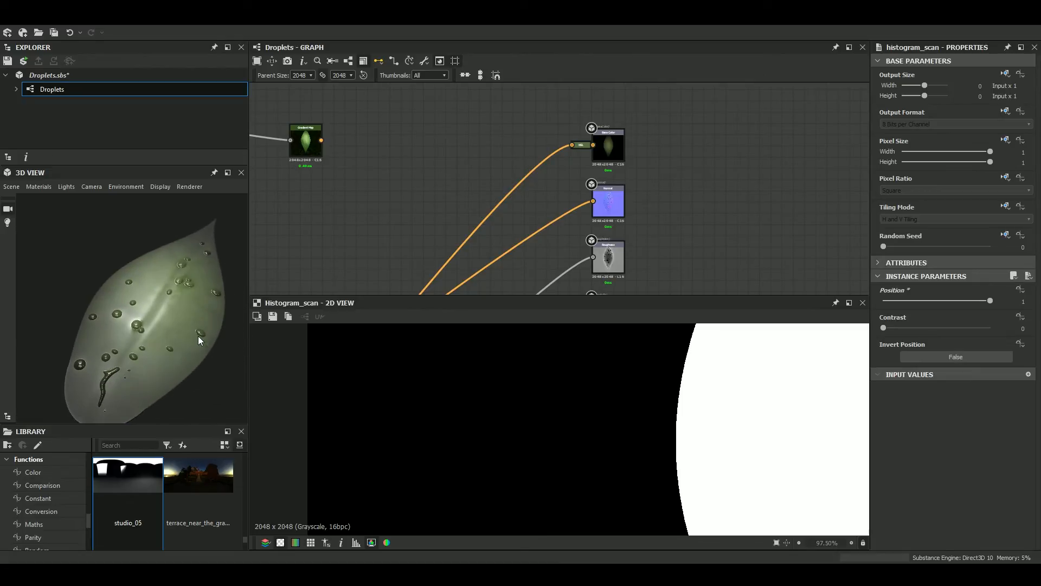
left_click(228, 173)
left_click_drag(688, 340, 589, 344)
scroll(640, 410, "up", 5)
scroll(669, 356, "down", 3)
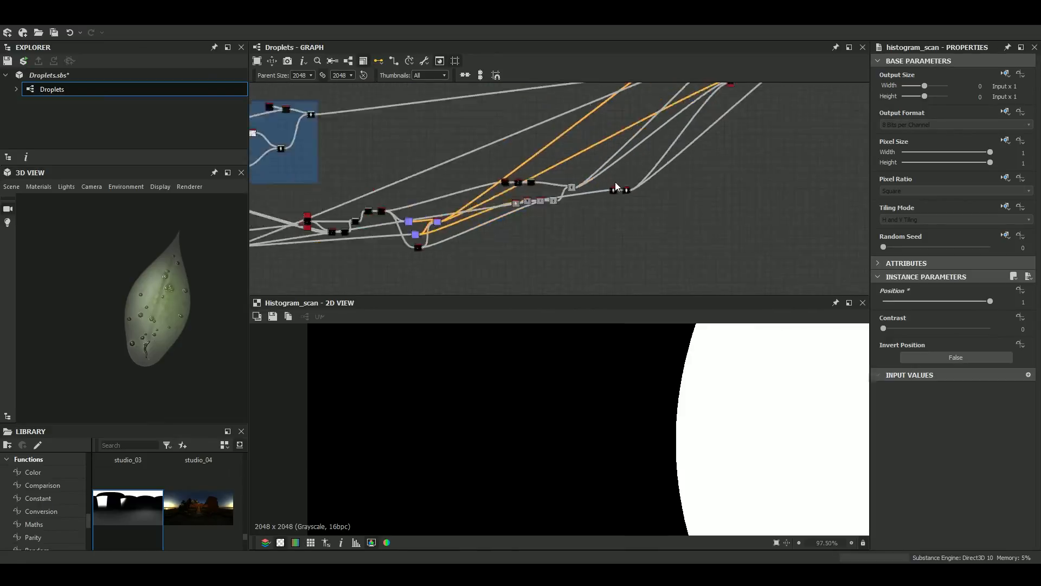
scroll(615, 187, "up", 3)
scroll(152, 358, "up", 5)
scroll(102, 383, "up", 6)
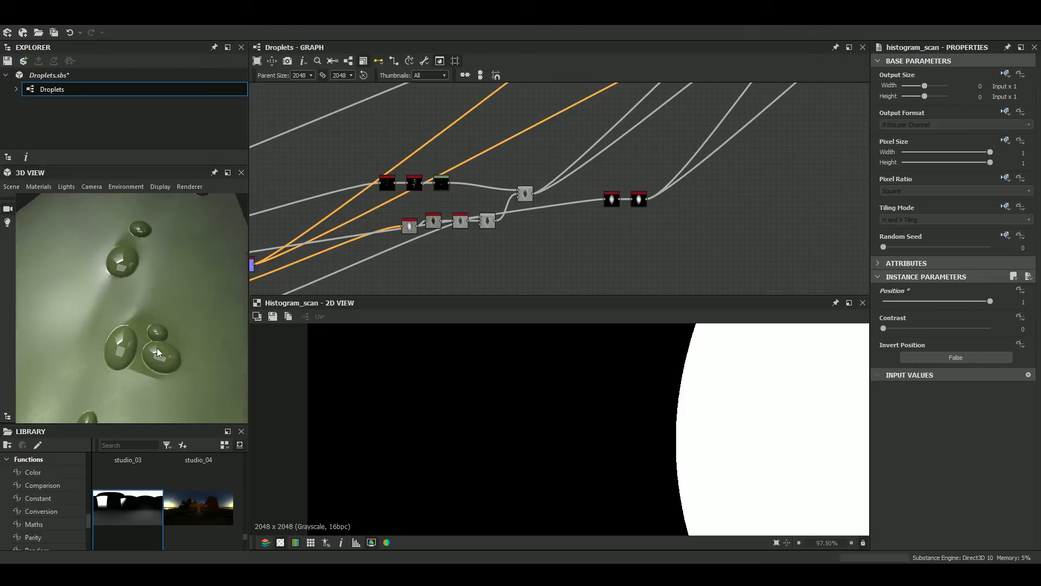
scroll(489, 170, "up", 5)
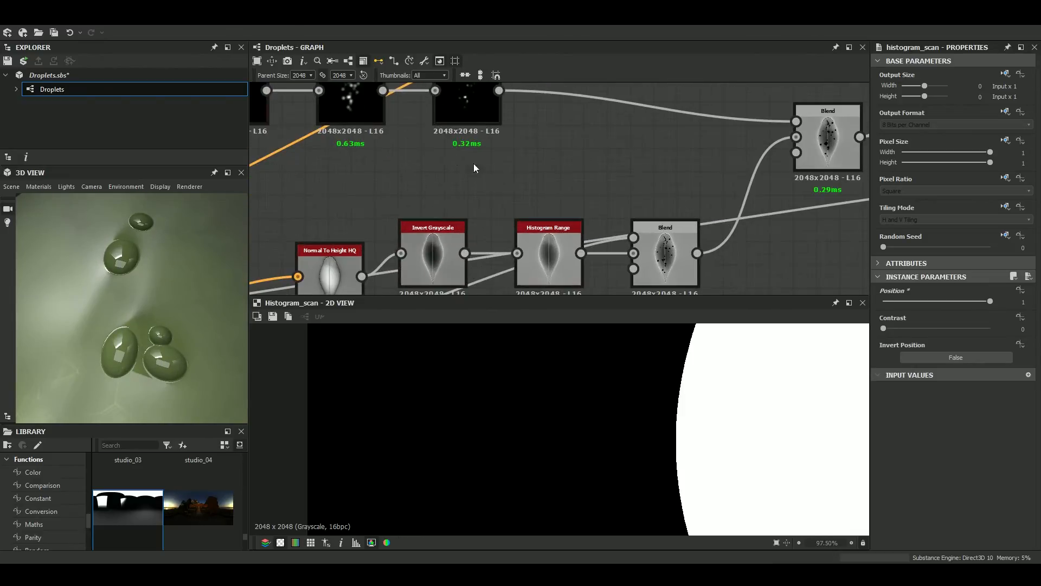
Adjust the input levels of the Levels node feeding the final Blend while previewing that Blend in 2D
middle_click_drag(490, 171, 541, 178)
left_click(541, 172)
middle_click_drag(633, 200, 442, 187)
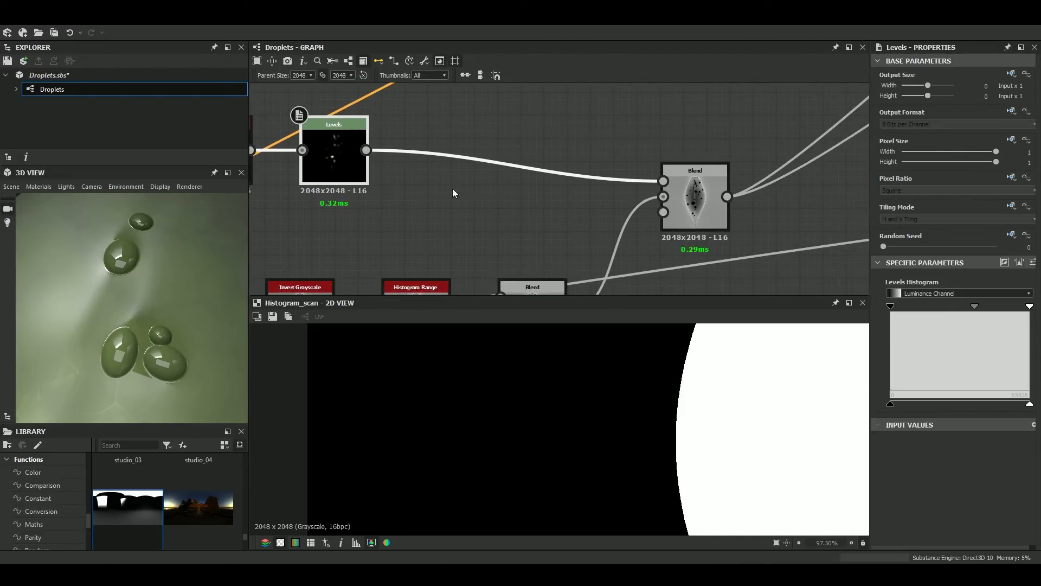
double_click(704, 200)
scroll(556, 477, "up", 4)
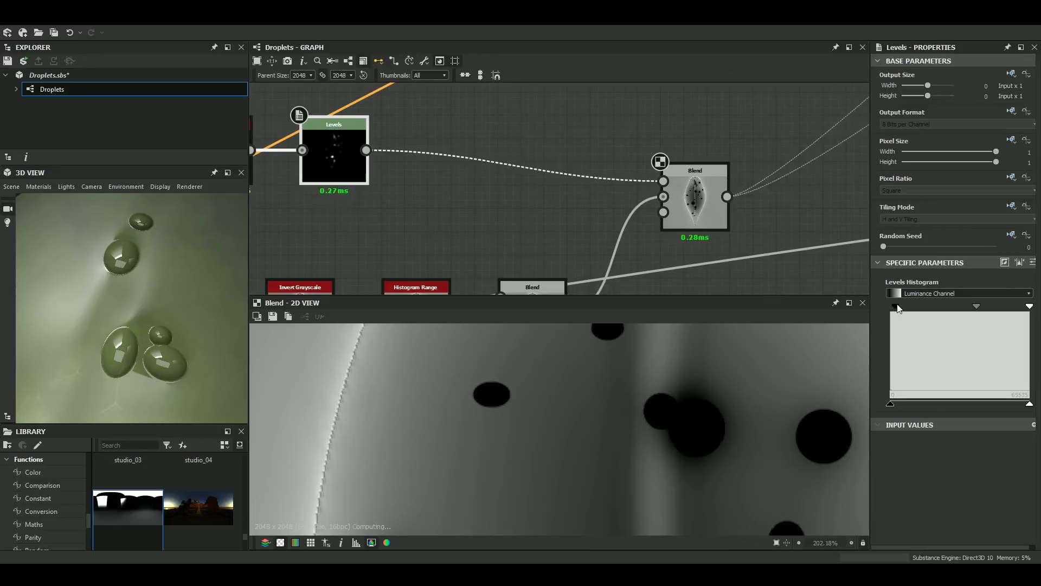
left_click_drag(936, 301, 951, 301)
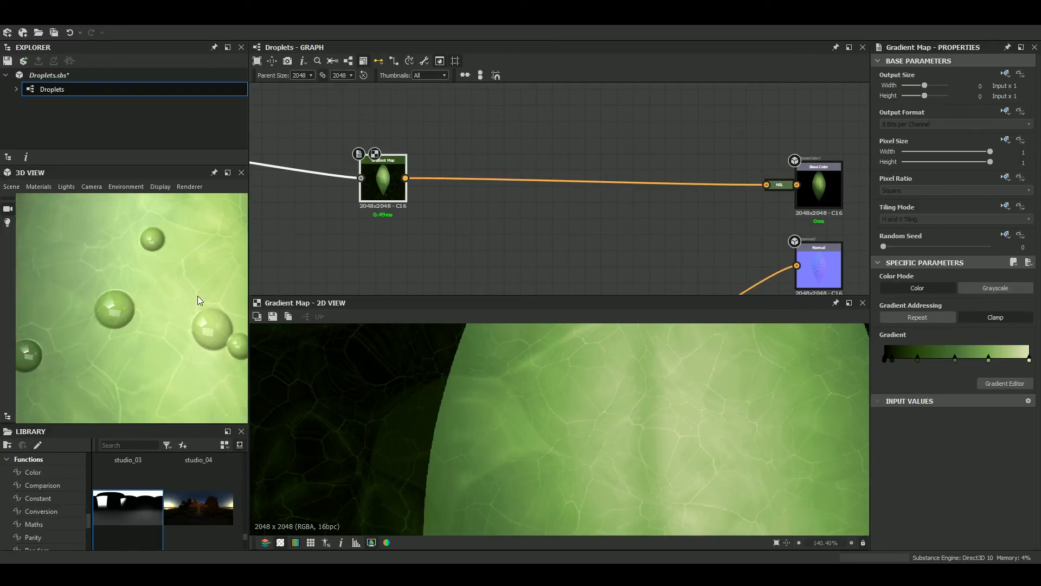
Connect the Gradient Map that feeds the Base Material to the HSL node in front of the Base Color output
scroll(199, 300, "down", 6)
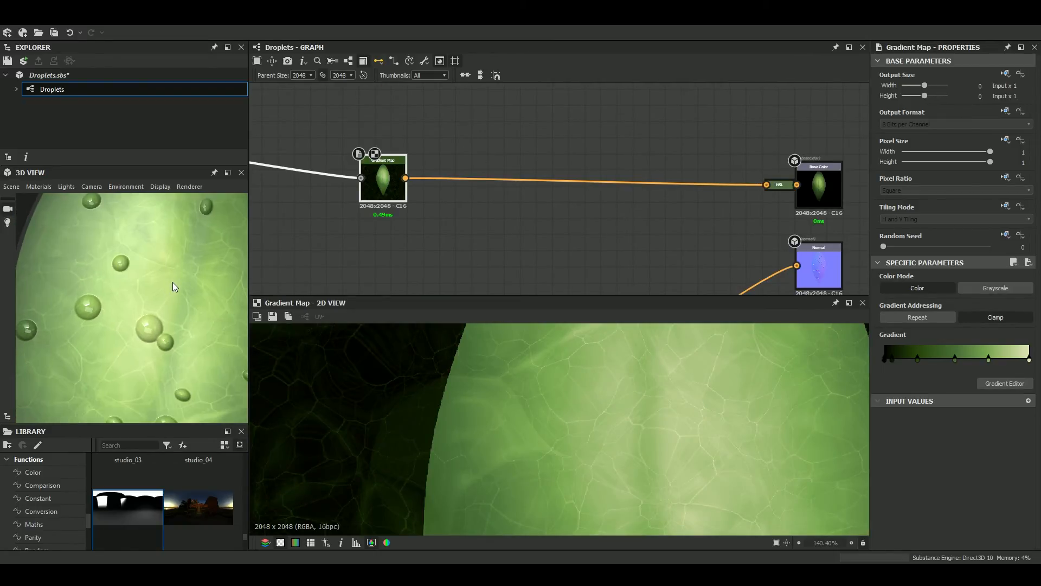
scroll(489, 212, "down", 4)
scroll(489, 213, "down", 6)
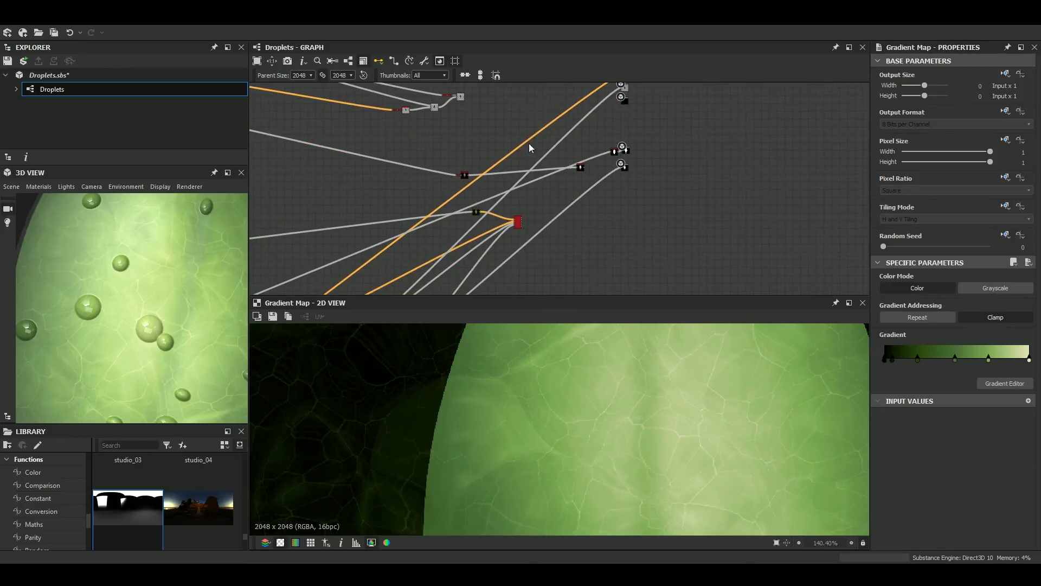
scroll(519, 172, "up", 10)
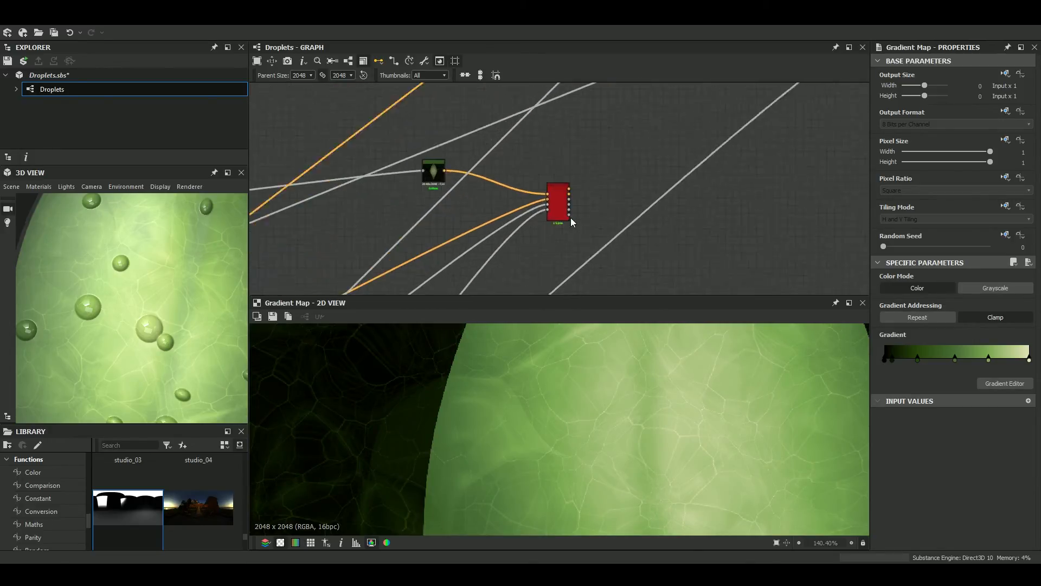
scroll(570, 207, "down", 3)
scroll(431, 198, "up", 3)
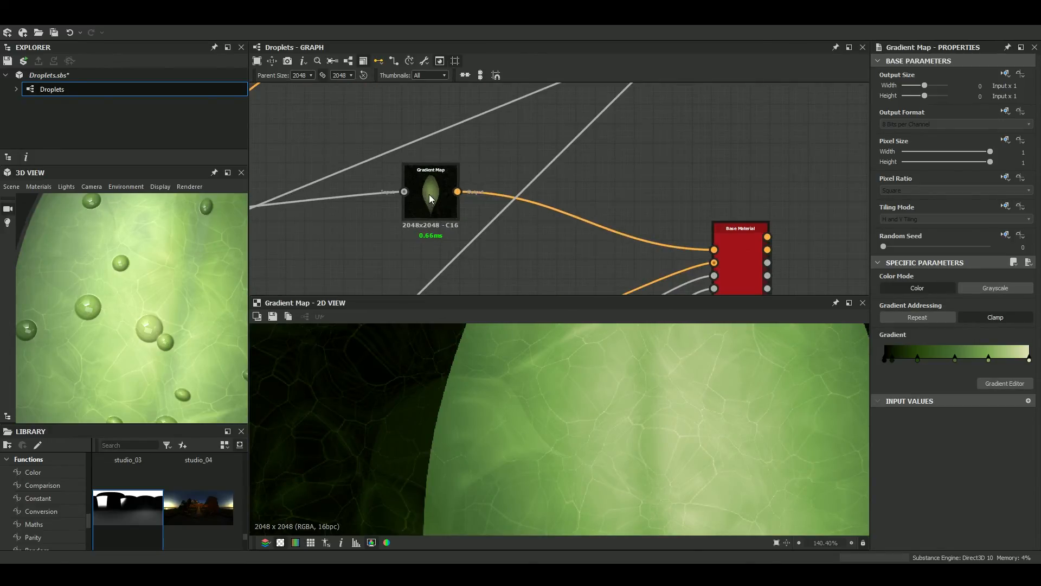
left_click(457, 192)
scroll(592, 154, "down", 6)
middle_click_drag(592, 153, 438, 290)
middle_click_drag(550, 154, 467, 270)
middle_click_drag(497, 206, 408, 306)
scroll(533, 188, "up", 4)
middle_click_drag(609, 130, 581, 170)
scroll(582, 170, "up", 1)
scroll(588, 161, "up", 1)
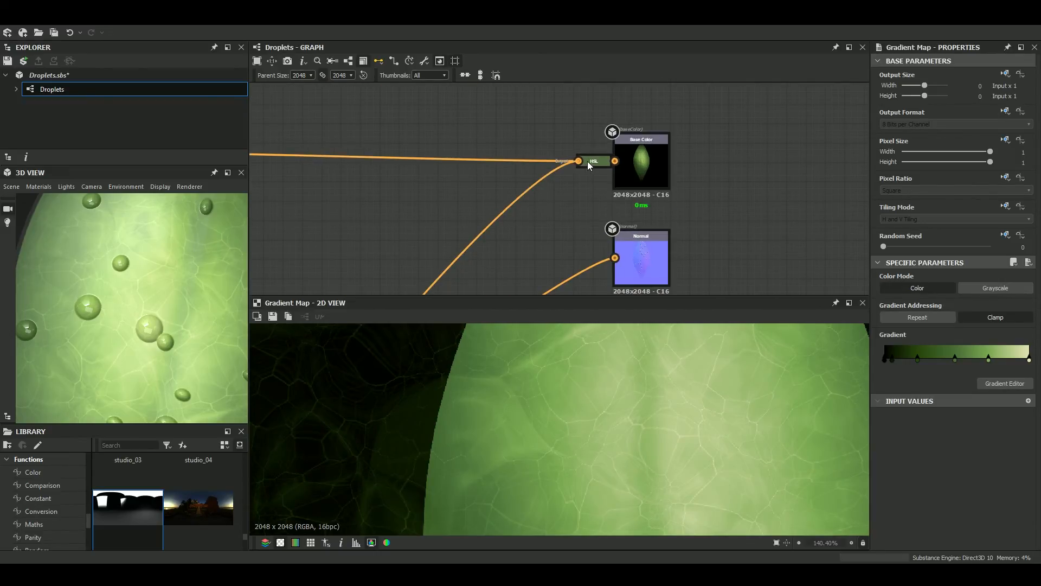
left_click(587, 161)
Inspect the leaf and droplets with the substituted base color in 3D from several angles and distances
left_click_drag(198, 301, 190, 280)
left_click_drag(142, 316, 177, 334)
scroll(142, 336, "up", 3)
scroll(128, 317, "up", 3)
middle_click_drag(128, 318, 131, 342)
scroll(131, 343, "down", 5)
left_click_drag(137, 332, 200, 280)
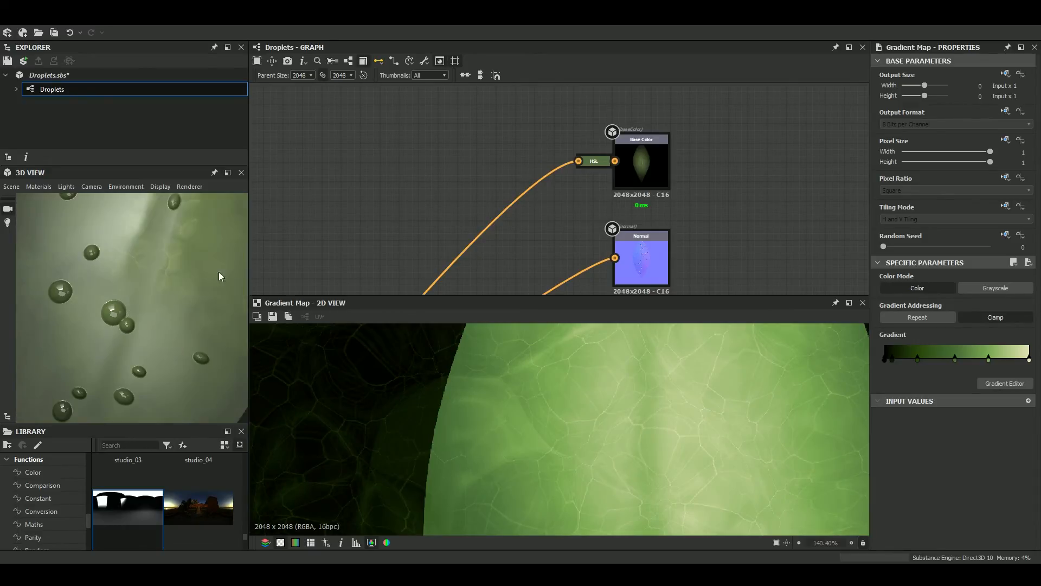
Inspect the veined leaf-color Gradient Map, reconnect it to the HSL node before Base Color, and check the droplets in 3D
scroll(585, 171, "down", 3)
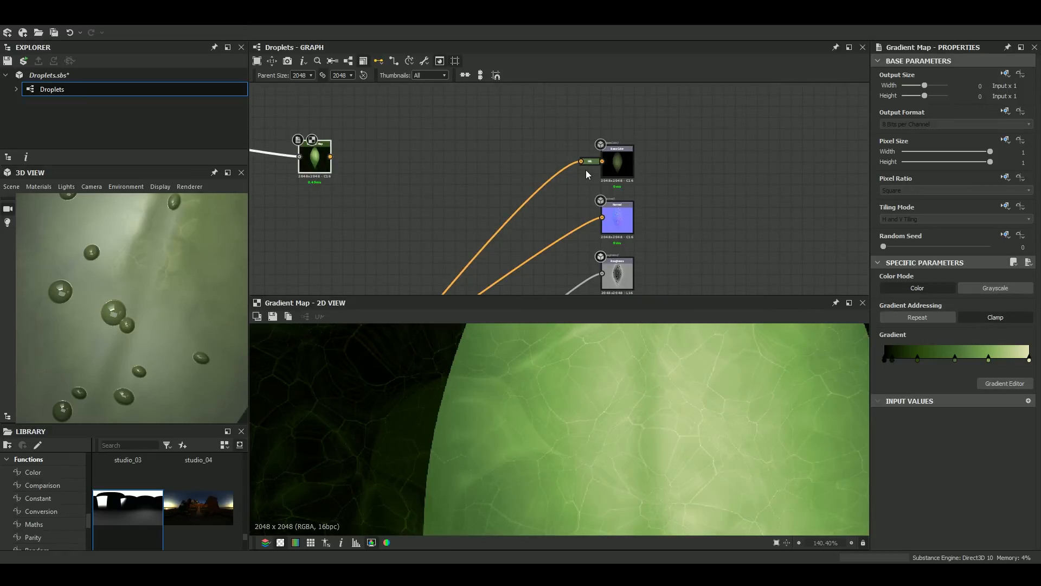
scroll(430, 174, "up", 2)
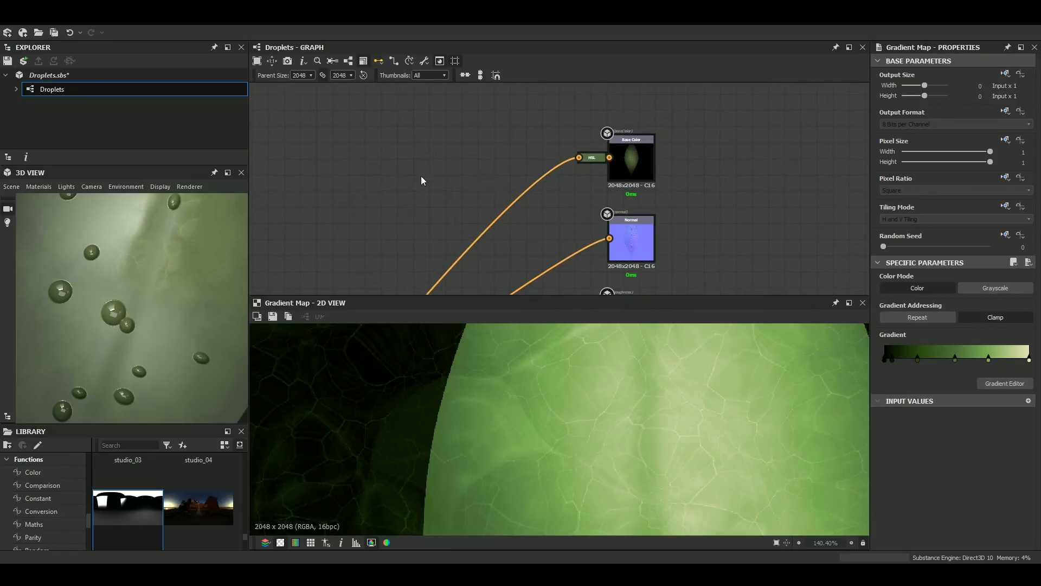
middle_click_drag(430, 175, 507, 180)
left_click_drag(461, 175, 654, 156)
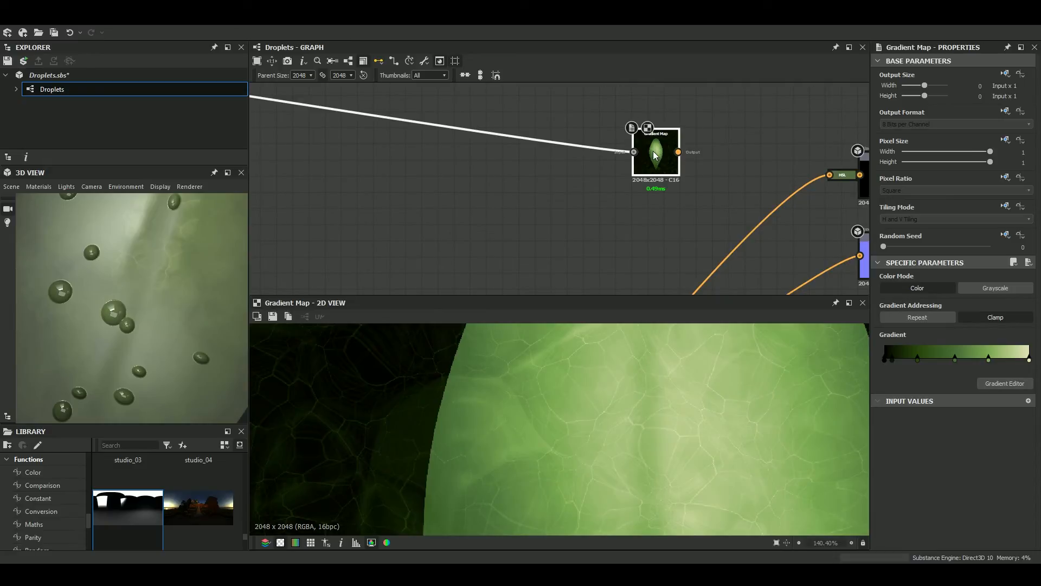
scroll(645, 410, "down", 3)
middle_click_drag(645, 409, 551, 408)
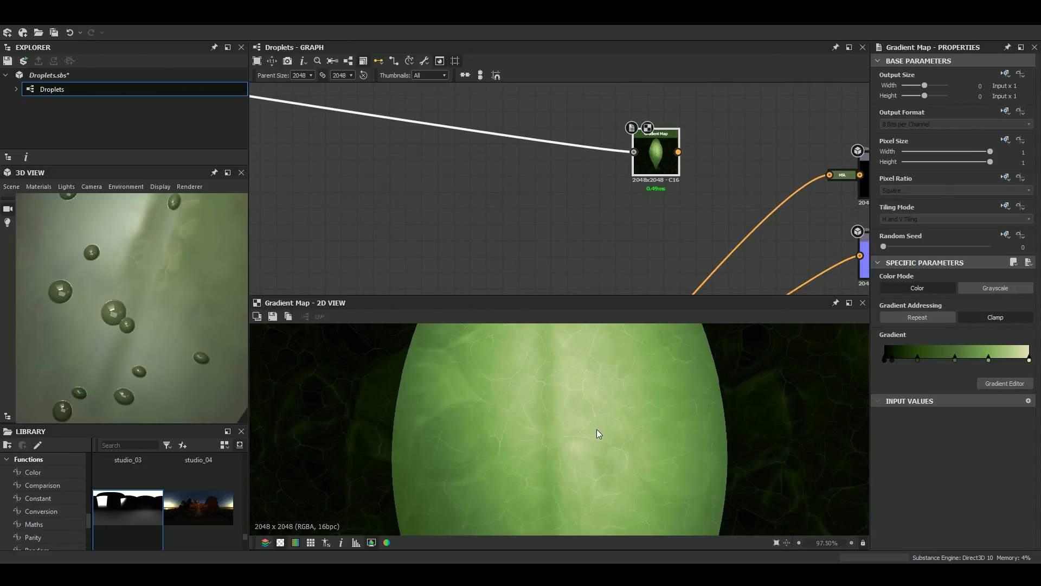
scroll(597, 429, "up", 5)
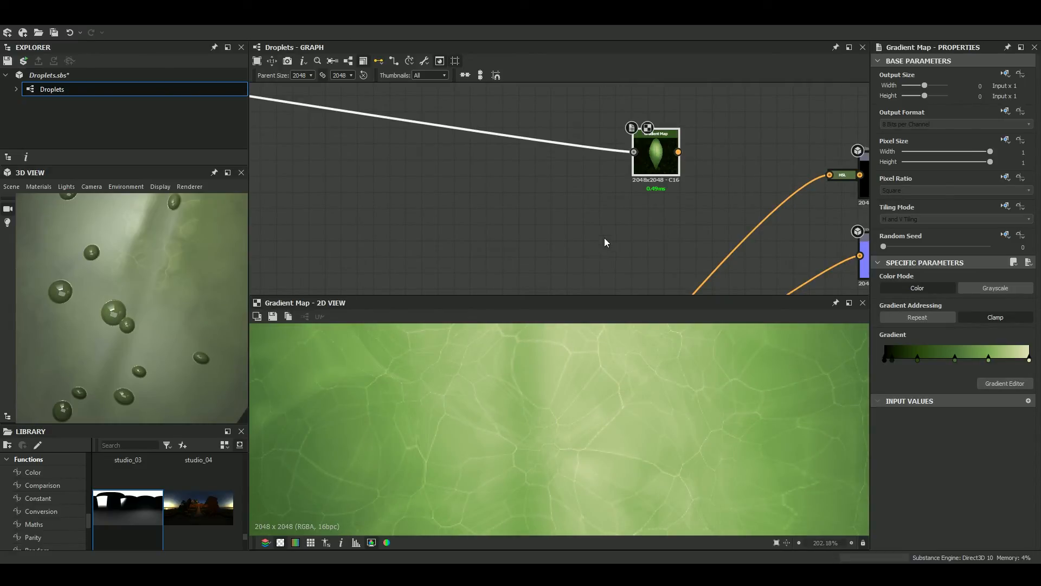
middle_click_drag(605, 243, 312, 281)
left_click_drag(532, 210, 539, 213)
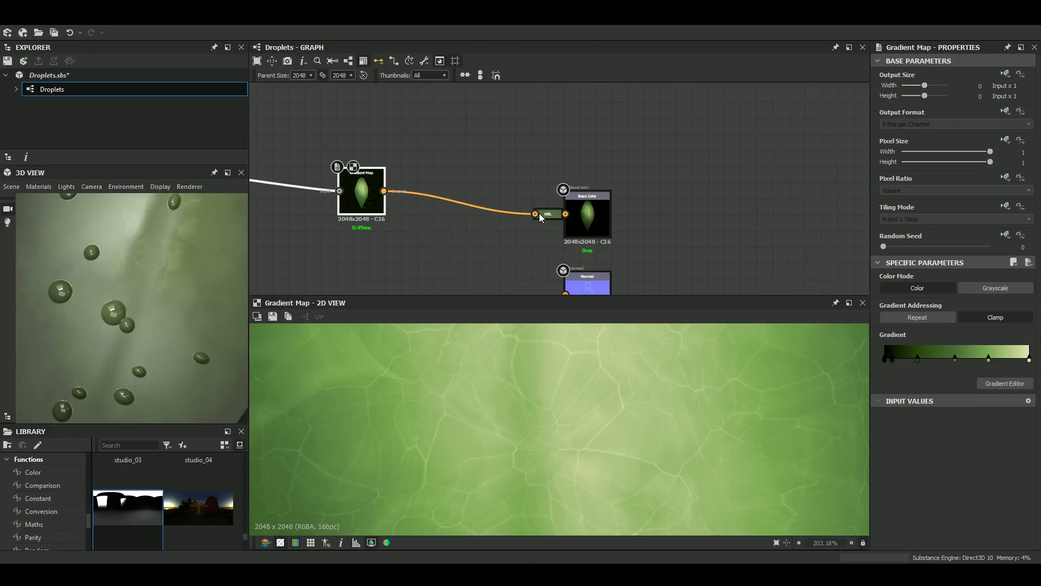
scroll(151, 332, "up", 4)
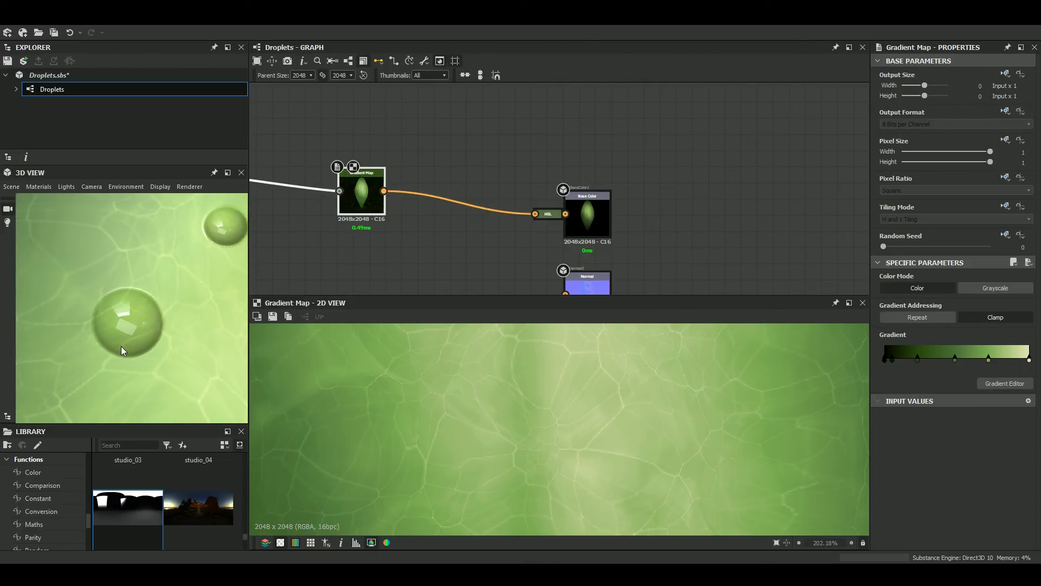
scroll(135, 336, "down", 5)
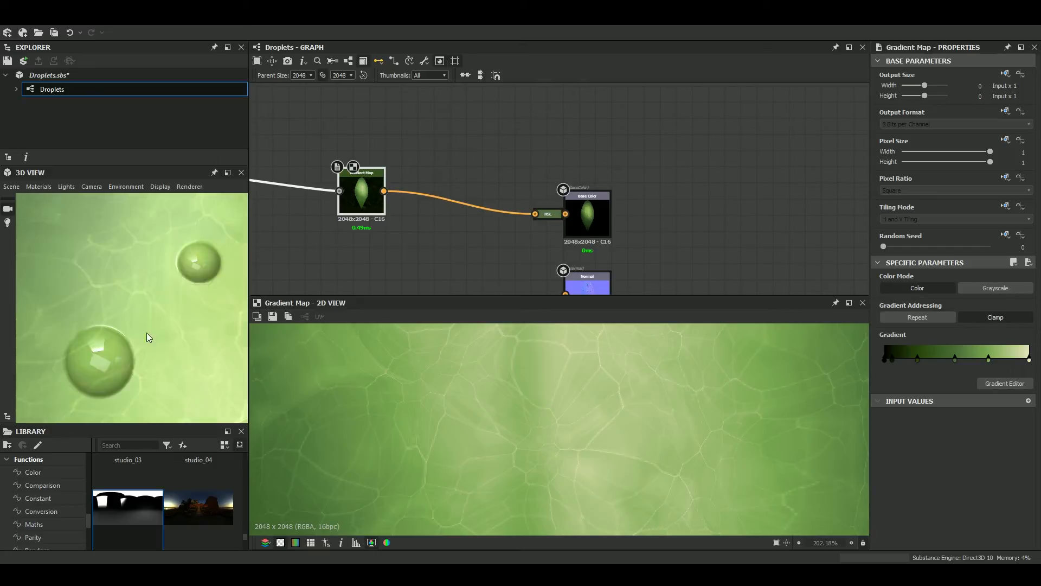
mouse_move(154, 324)
left_mouse_down()
mouse_move(150, 313)
mouse_move(157, 352)
mouse_move(142, 327)
mouse_move(123, 334)
mouse_move(167, 361)
mouse_move(175, 325)
mouse_move(185, 328)
mouse_move(162, 345)
left_mouse_up()
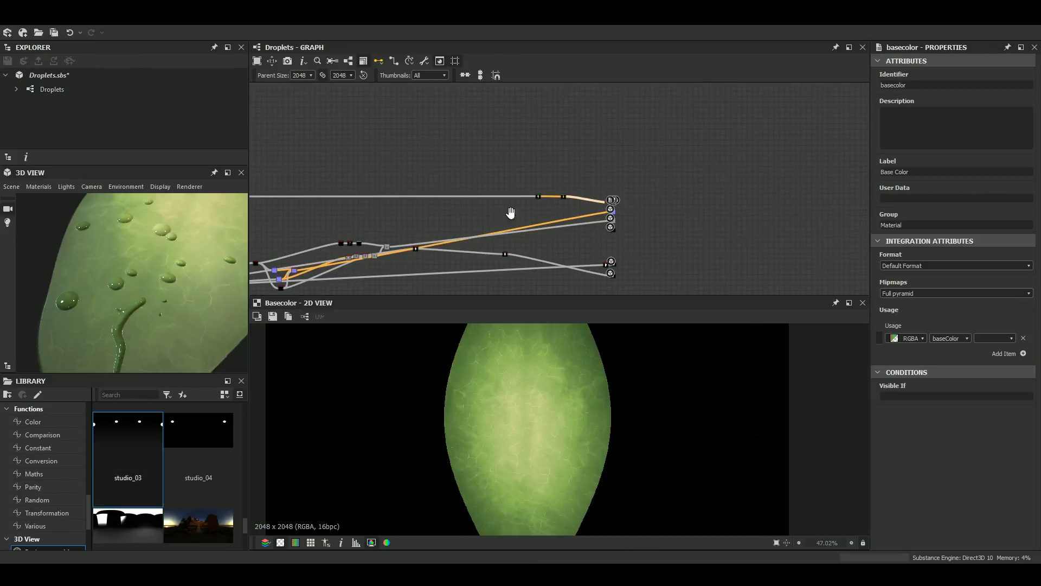
Preview the Gradient Map behind the Base Color output and trace its input back to the Leaf color frame
scroll(704, 148, "up", 10)
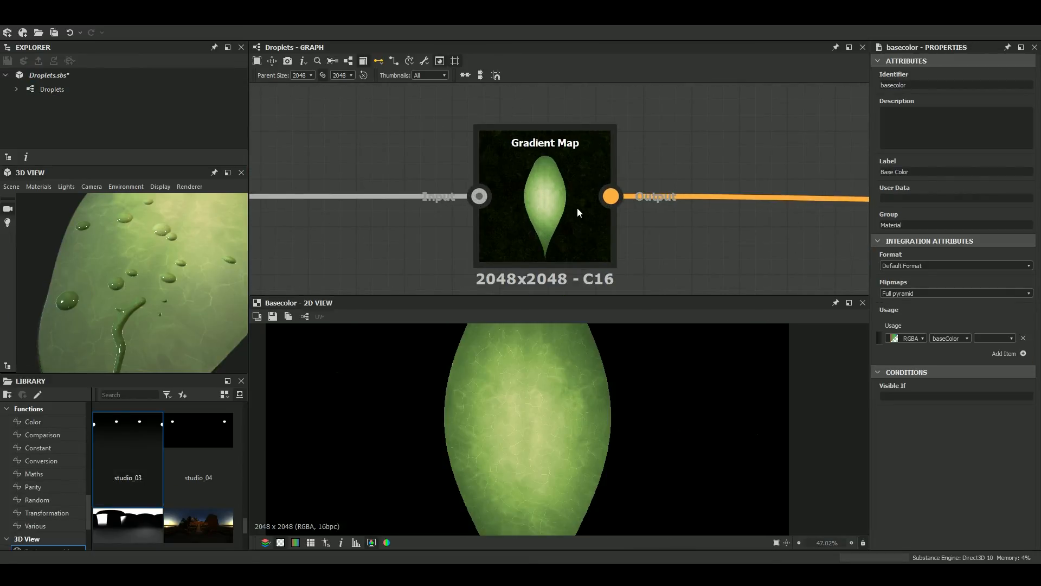
left_click(577, 197)
scroll(423, 190, "down", 5)
middle_click_drag(423, 190, 676, 181)
scroll(676, 181, "down", 5)
scroll(679, 177, "up", 3)
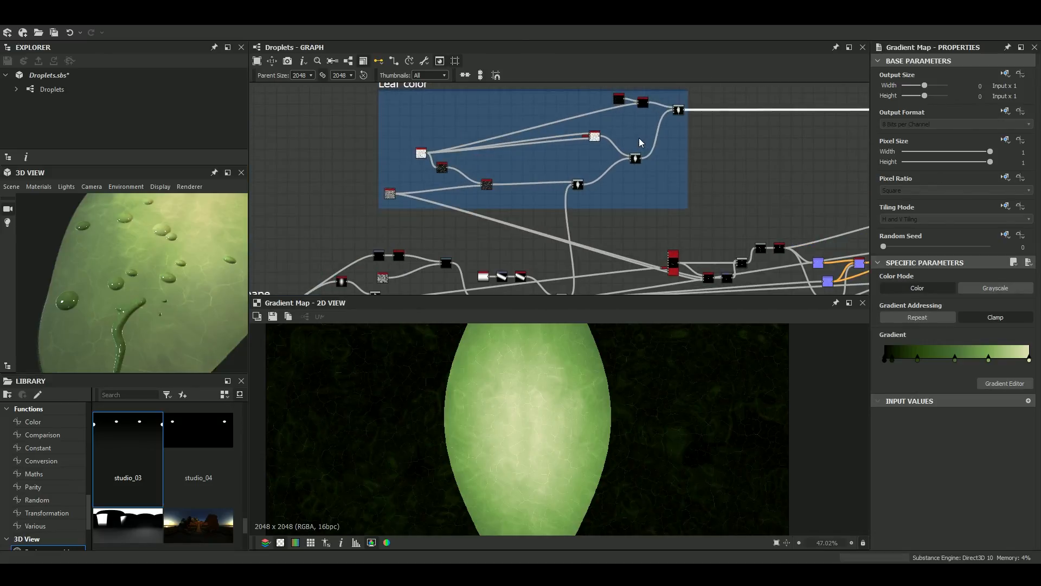
Preview the Blend nodes inside the Leaf color frame one after another
middle_click_drag(640, 142, 613, 191)
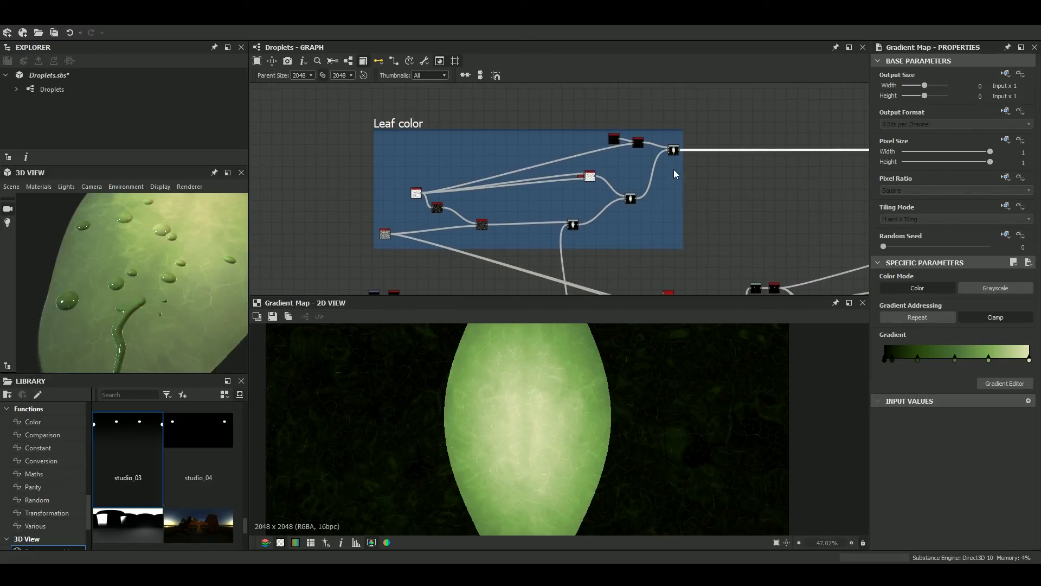
scroll(672, 173, "up", 2)
double_click(591, 225)
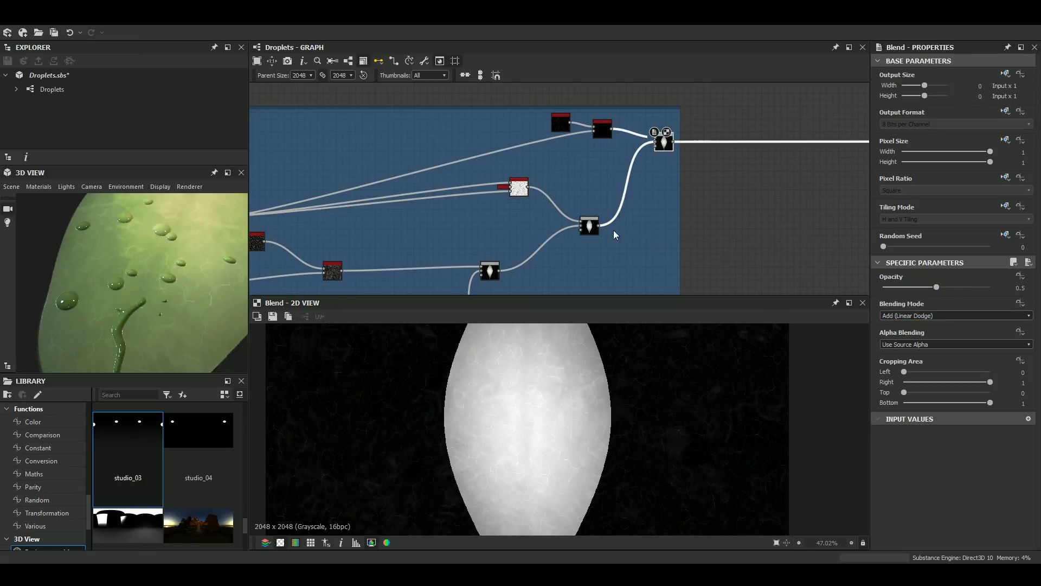
double_click(586, 230)
middle_click_drag(505, 286, 523, 250)
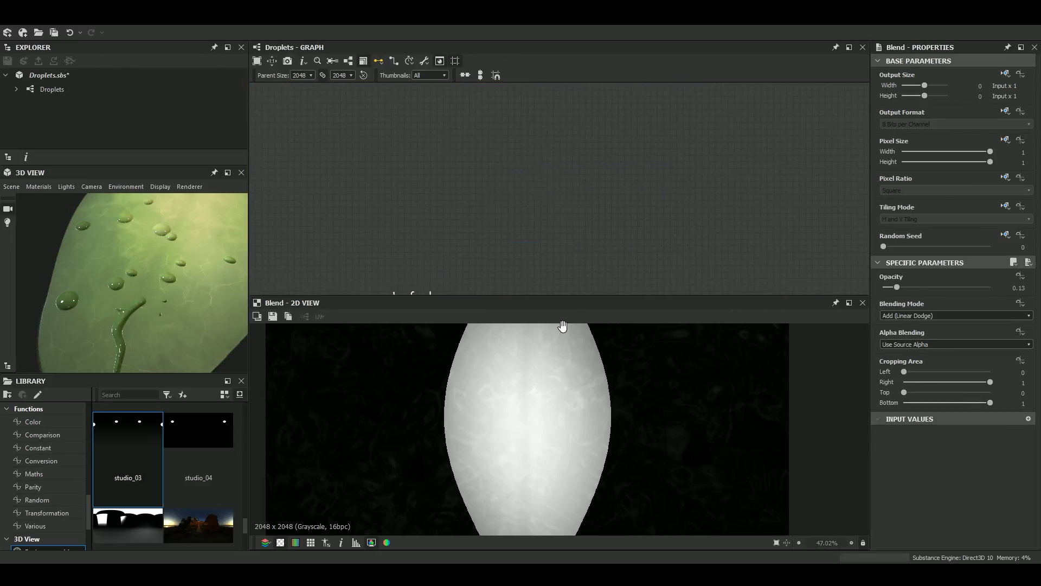
scroll(604, 187, "up", 4)
double_click(644, 178)
left_click(574, 227)
Return to the base color's Gradient Map and examine its colors and veins up close in 2D
scroll(619, 198, "down", 4)
scroll(672, 220, "down", 4)
middle_click_drag(686, 222, 501, 133)
middle_click_drag(611, 198, 468, 134)
scroll(567, 223, "down", 4)
middle_click_drag(567, 223, 578, 96)
scroll(665, 216, "up", 5)
double_click(458, 184)
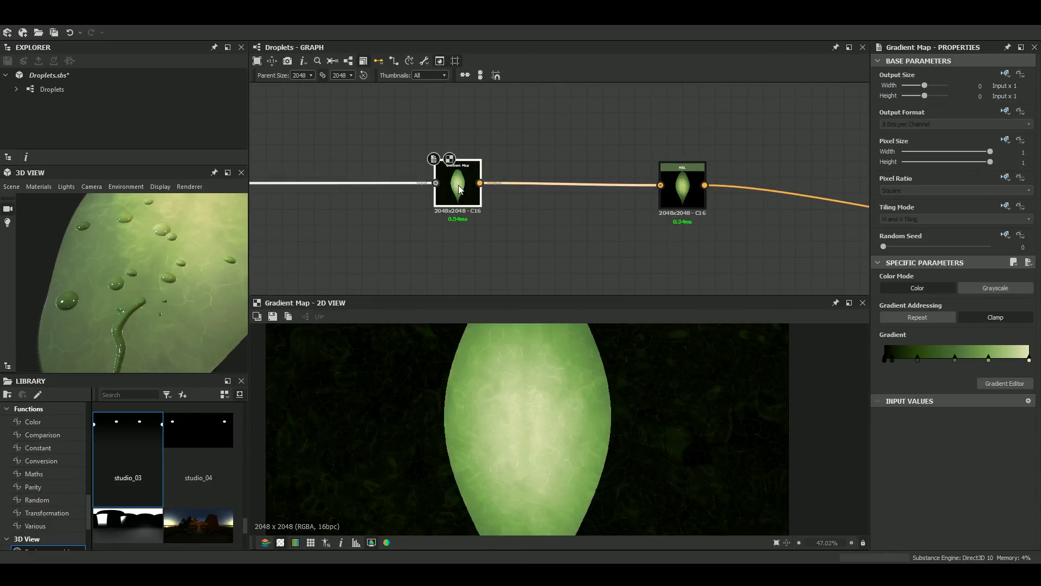
scroll(565, 411, "down", 2)
scroll(559, 418, "up", 4)
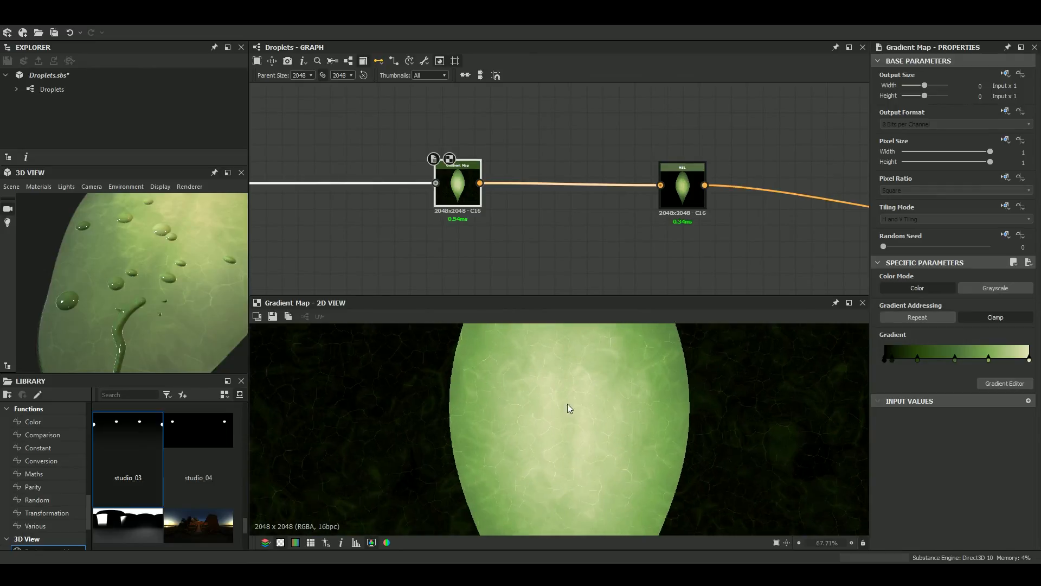
scroll(571, 406, "up", 5)
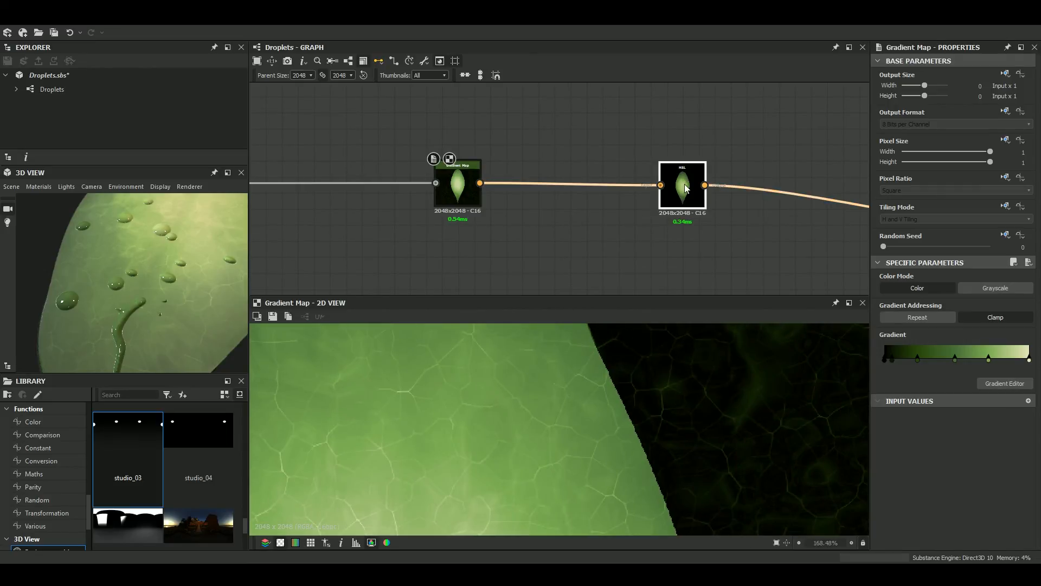
Preview the HSL node after the Gradient Map and follow its connection to the Base Color output
double_click(686, 188)
scroll(525, 438, "down", 5)
middle_click_drag(525, 437, 523, 329)
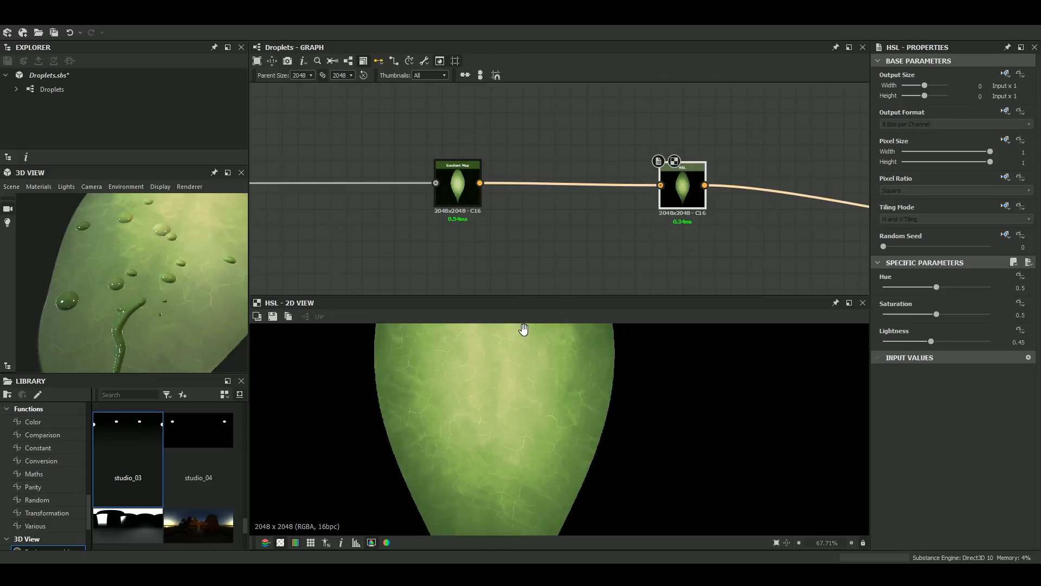
scroll(636, 187, "down", 3)
middle_click_drag(676, 204, 614, 205)
scroll(694, 211, "down", 2)
scroll(714, 208, "up", 2)
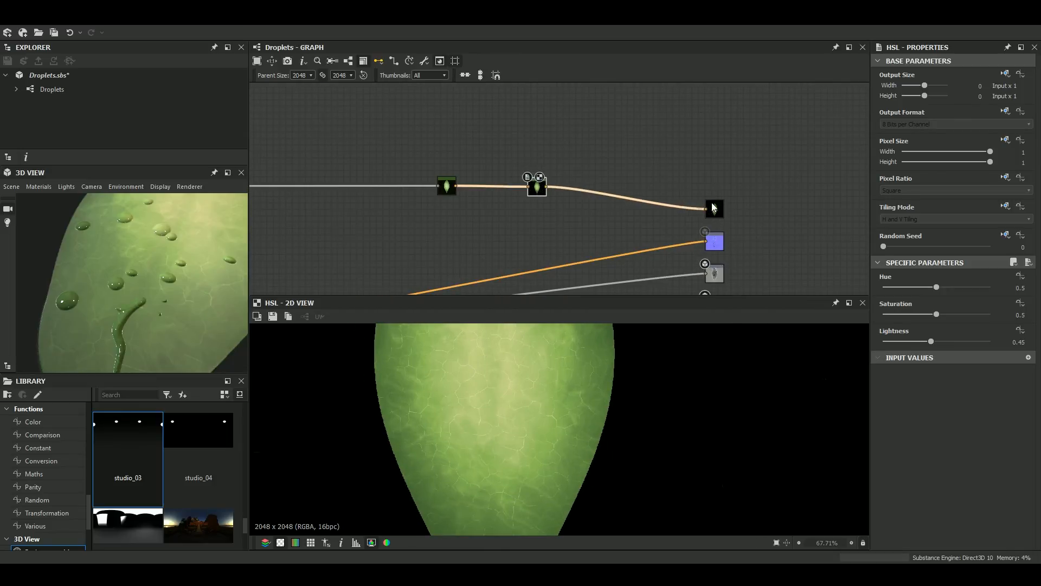
scroll(267, 266, "down", 3)
scroll(188, 301, "up", 4)
Undock the 3D view and examine the water droplets and leaf veins up close
left_click(228, 172)
middle_click_drag(874, 317, 646, 375)
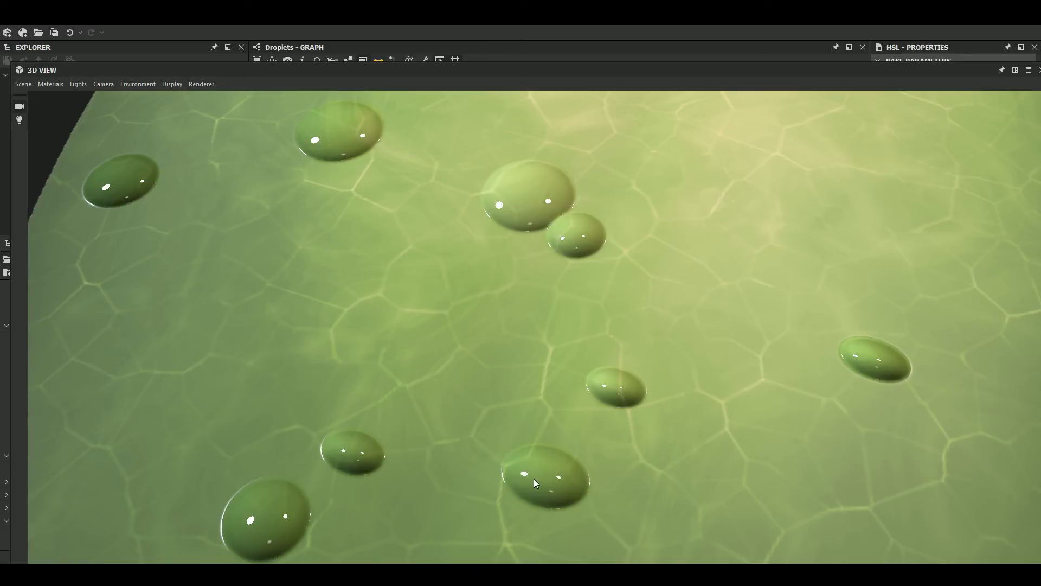
scroll(553, 480, "up", 4)
scroll(553, 481, "down", 2)
middle_click_drag(565, 544, 552, 479)
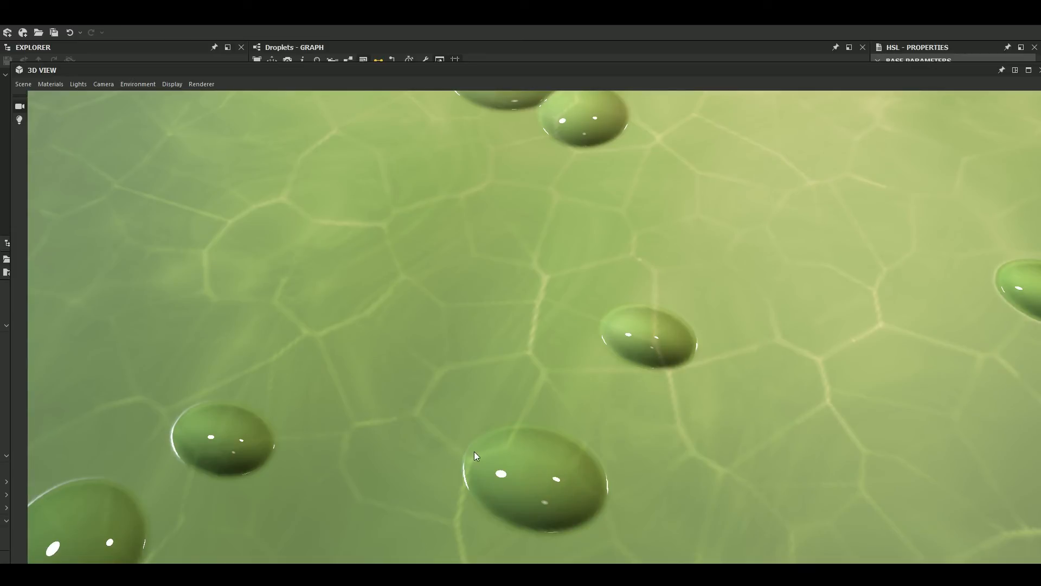
scroll(569, 459, "down", 5)
scroll(486, 396, "up", 11)
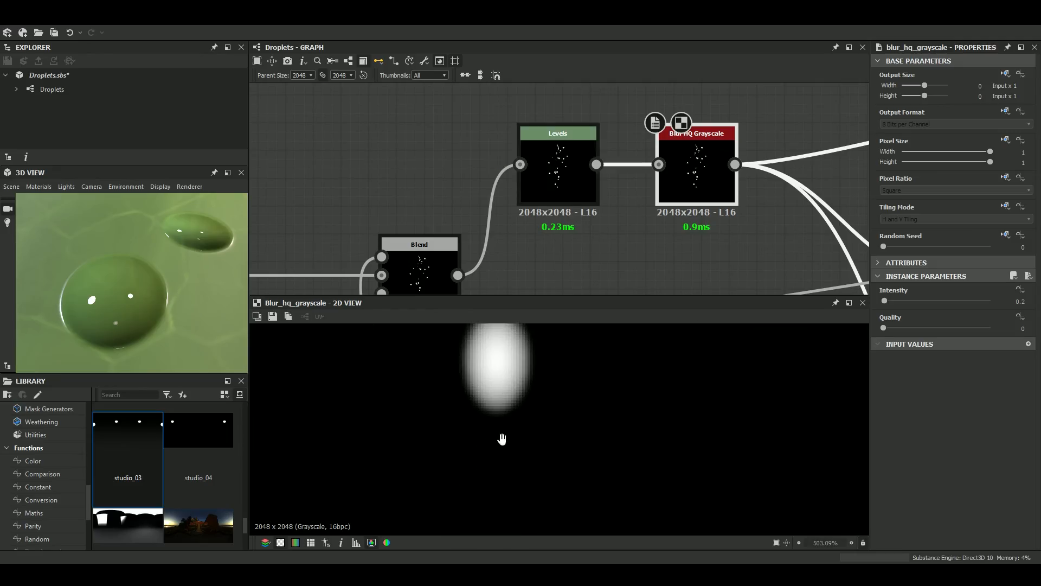
Set Level In Mid to 0.39 on the droplets' Levels node before Blur HQ Grayscale and check the droplets in 3D
middle_click_drag(502, 436, 491, 502)
left_click_drag(554, 185, 544, 186)
left_click(554, 187)
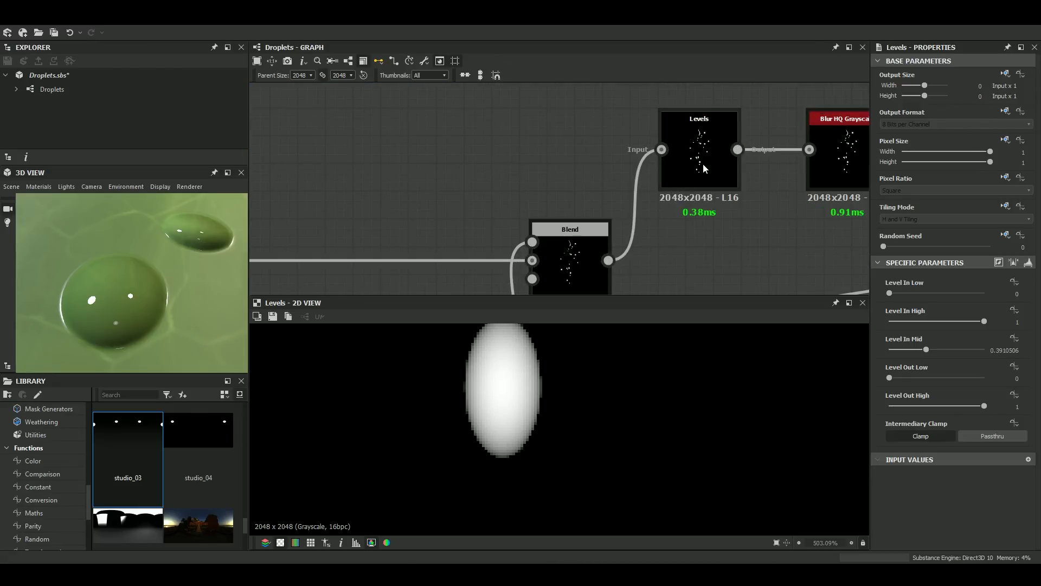
left_click(1033, 263)
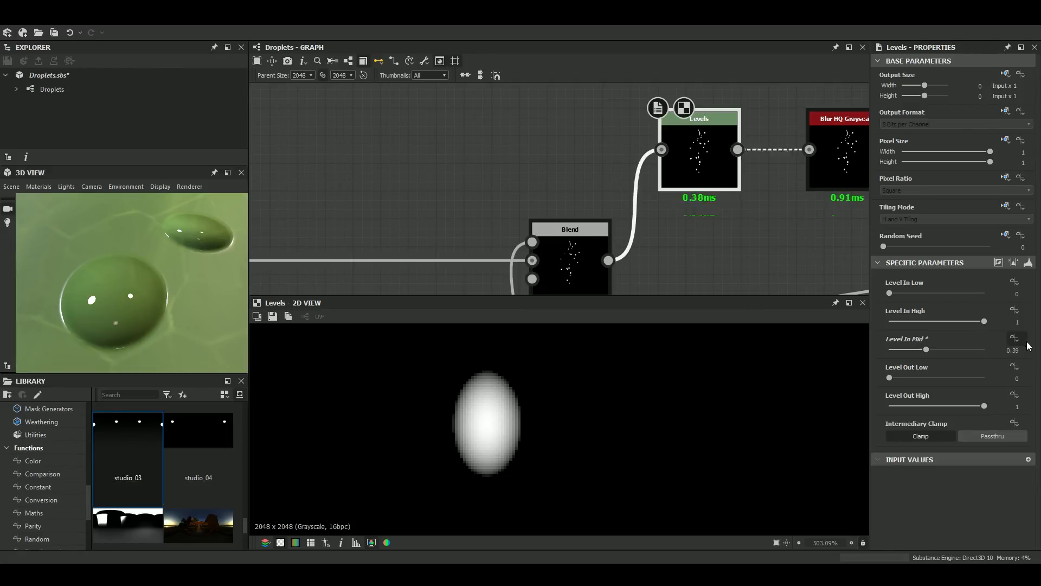
key("Return")
scroll(136, 308, "down", 5)
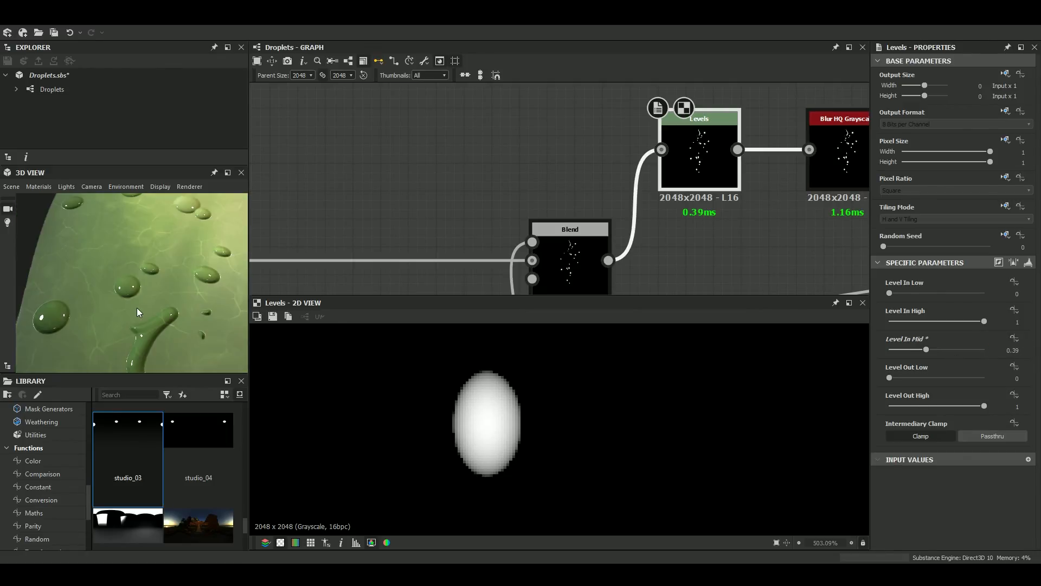
scroll(126, 325, "up", 5)
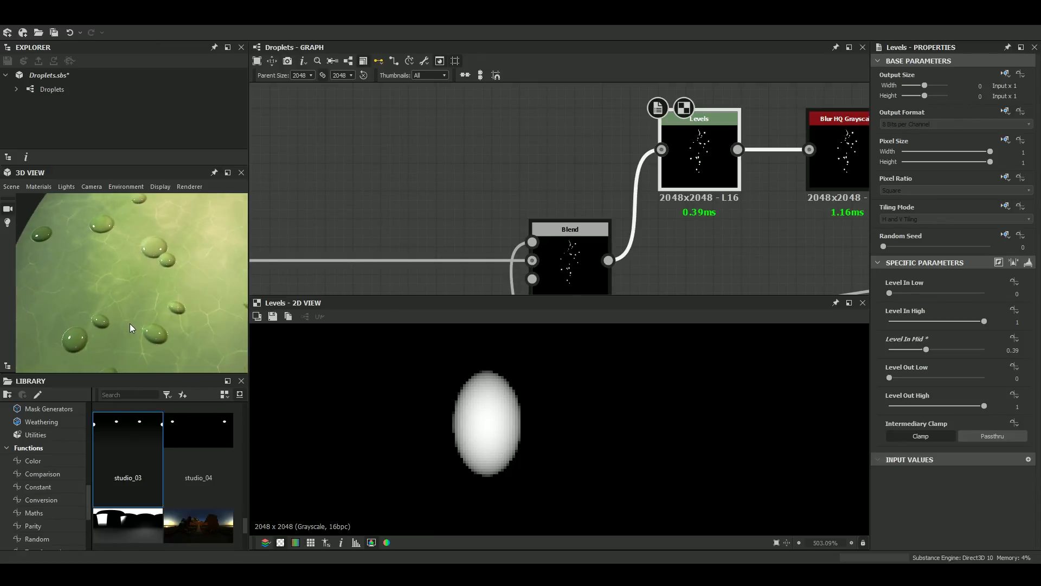
Try lighting the leaf with the tomoco_studio, soft two-ring high-contrast and bus_garage environments to compare the droplet reflections
scroll(144, 314, "down", 5)
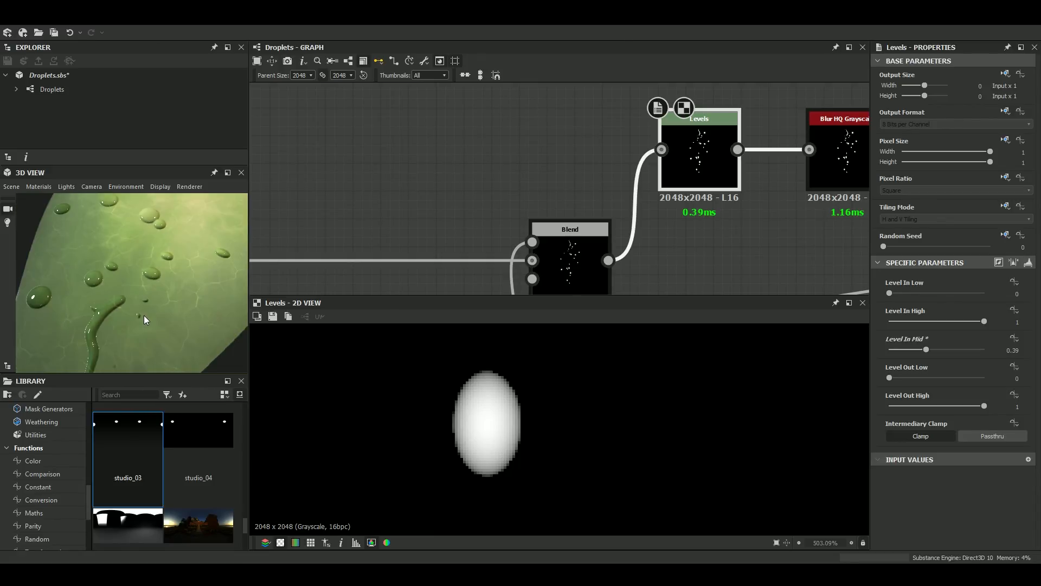
scroll(198, 475, "up", 3)
scroll(198, 475, "down", 3)
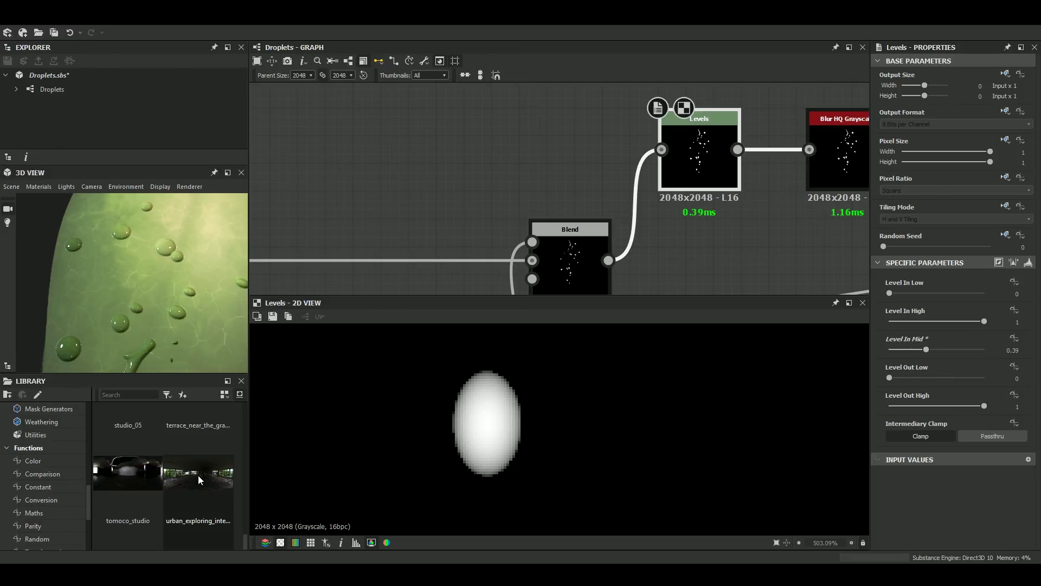
left_click_drag(128, 472, 174, 318)
scroll(198, 493, "up", 10)
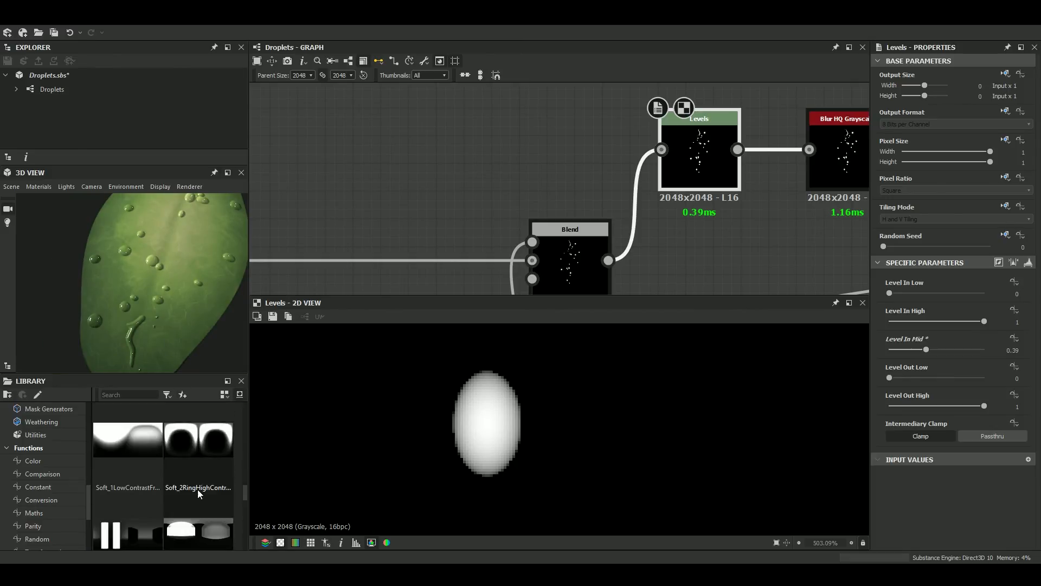
left_click_drag(198, 493, 162, 320)
scroll(180, 320, "up", 2)
left_click_drag(130, 458, 186, 302)
scroll(179, 310, "up", 8)
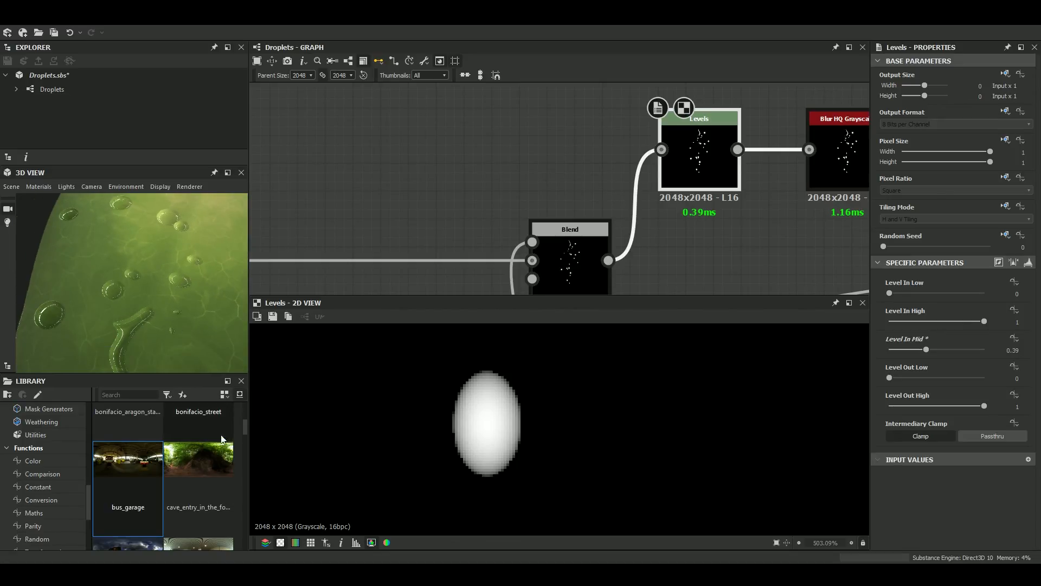
Apply the cave_entry environment to the 3D scene and examine the droplet reflections up close in an undocked 3D view
left_click_drag(198, 467, 123, 263)
scroll(170, 297, "down", 3)
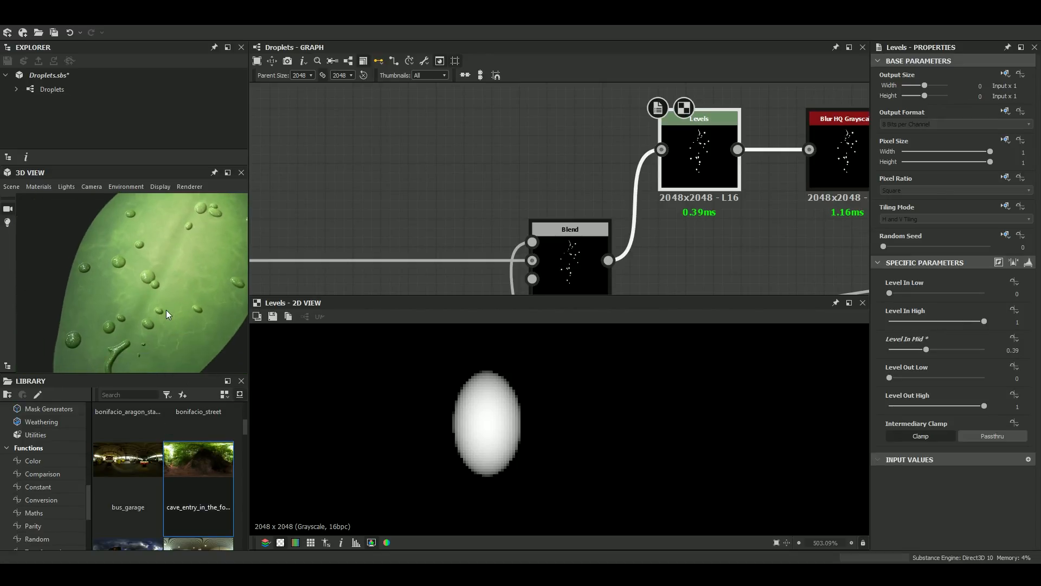
left_click(227, 172)
scroll(641, 298, "down", 5)
left_click_drag(641, 298, 516, 340)
scroll(608, 318, "up", 6)
scroll(640, 298, "down", 3)
scroll(629, 308, "up", 2)
scroll(517, 339, "up", 6)
scroll(537, 325, "up", 3)
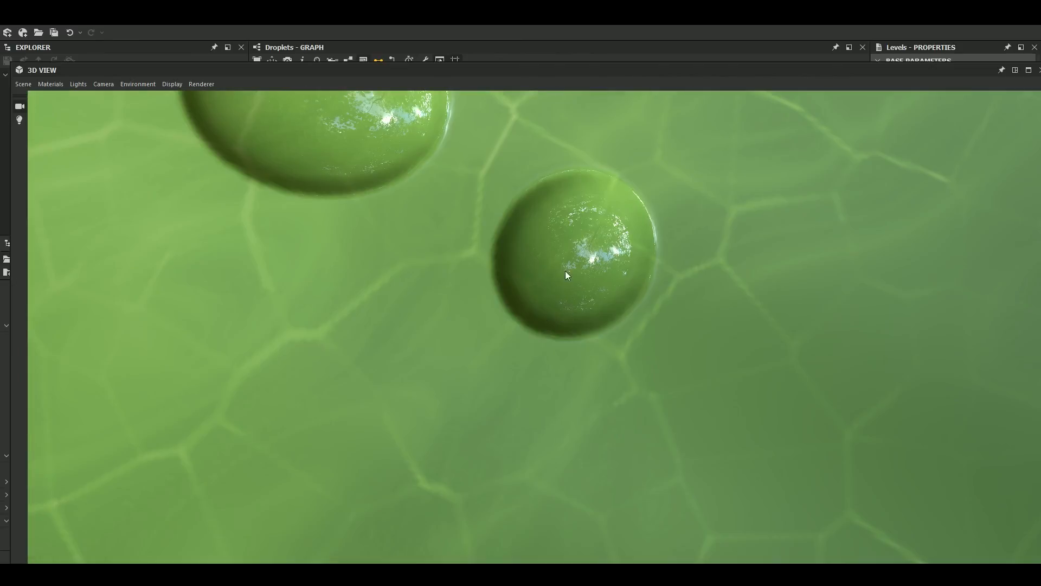
Examine the whole leaf under the cave_entry lighting and dock the 3D view again
scroll(566, 278, "down", 6)
left_click_drag(494, 310, 539, 348)
scroll(549, 367, "down", 3)
scroll(564, 398, "up", 1)
left_click_drag(564, 398, 576, 373)
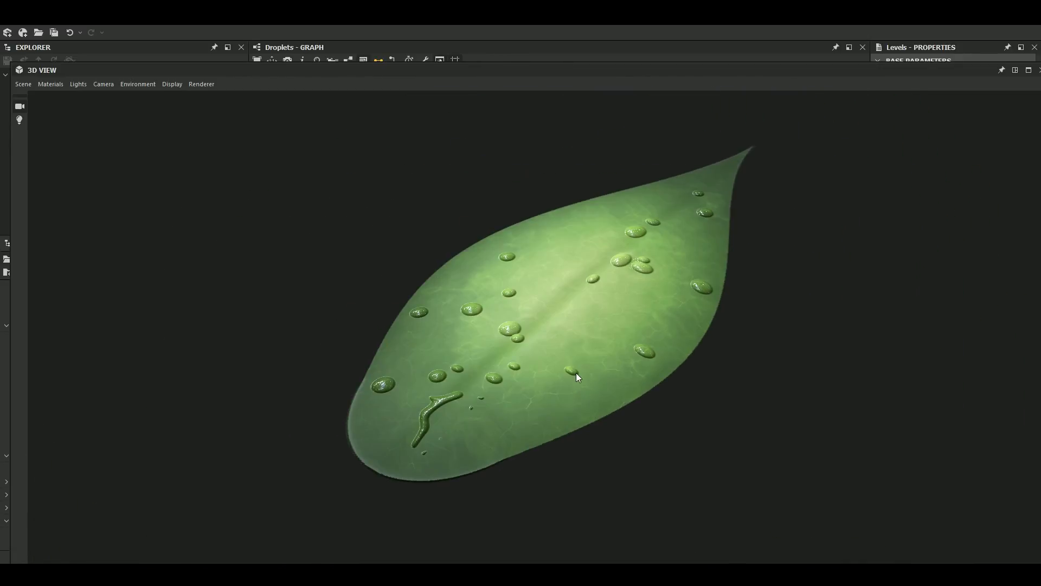
scroll(485, 343, "up", 3)
left_click(1014, 70)
scroll(147, 287, "up", 5)
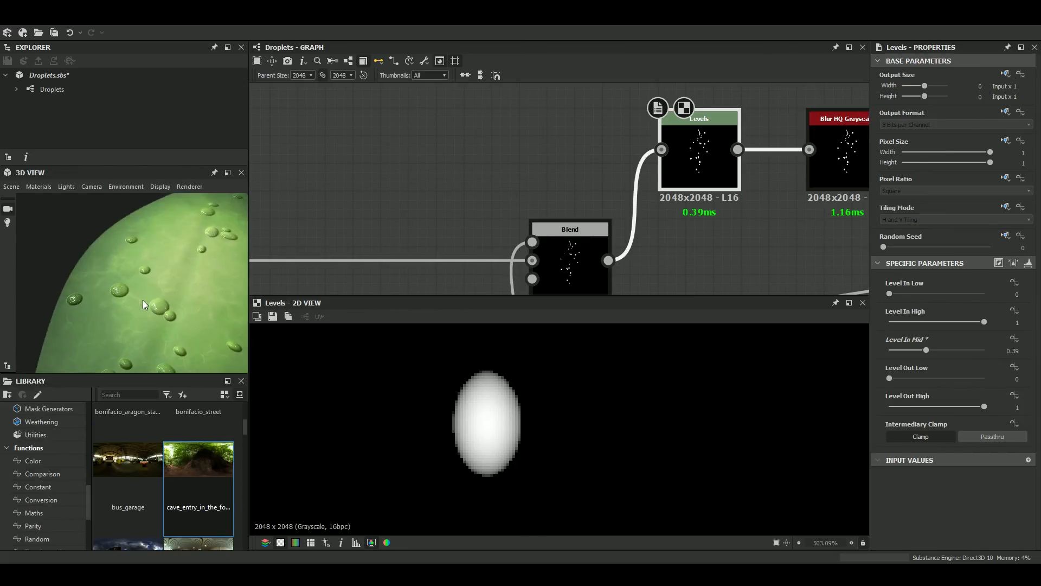
scroll(147, 289, "up", 3)
scroll(542, 142, "down", 5)
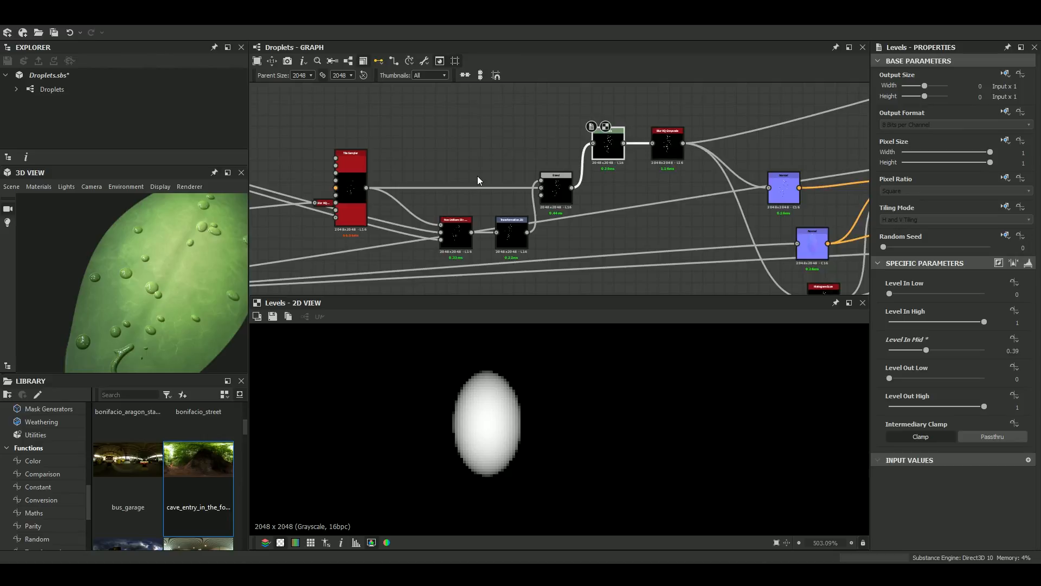
Undock the 3D view again and examine the leaf's droplets, veins and overall shape from several angles and distances
left_click(228, 173)
mouse_move(535, 357)
left_mouse_down()
mouse_move(536, 345)
mouse_move(534, 359)
left_mouse_up()
scroll(745, 343, "down", 2)
mouse_move(746, 344)
left_mouse_down()
mouse_move(747, 324)
mouse_move(733, 337)
left_mouse_up()
scroll(674, 356, "up", 4)
scroll(507, 304, "down", 2)
left_click_drag(507, 303, 451, 331)
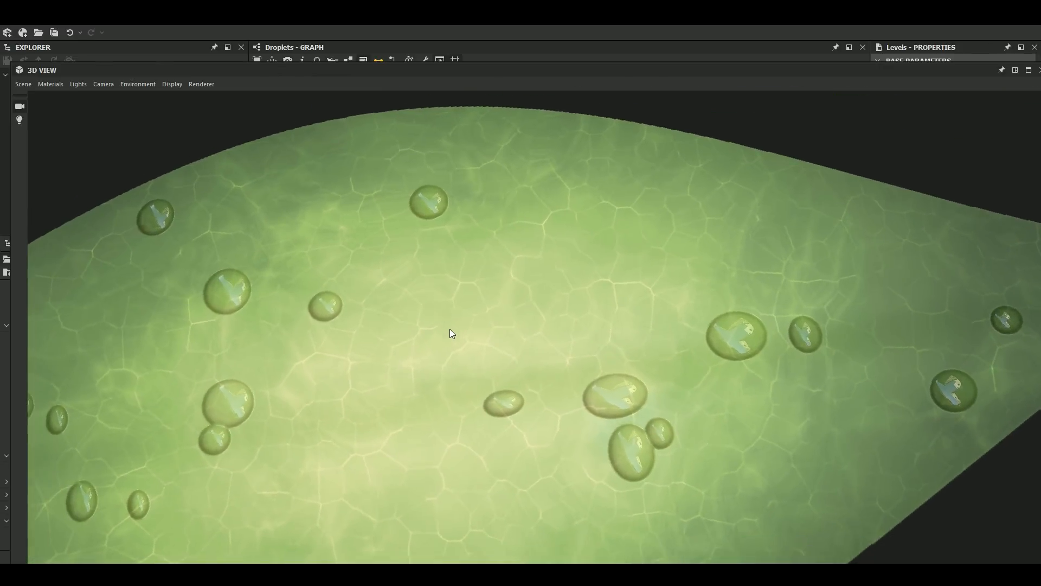
scroll(492, 353, "down", 3)
scroll(517, 343, "up", 1)
left_click_drag(516, 338, 520, 336)
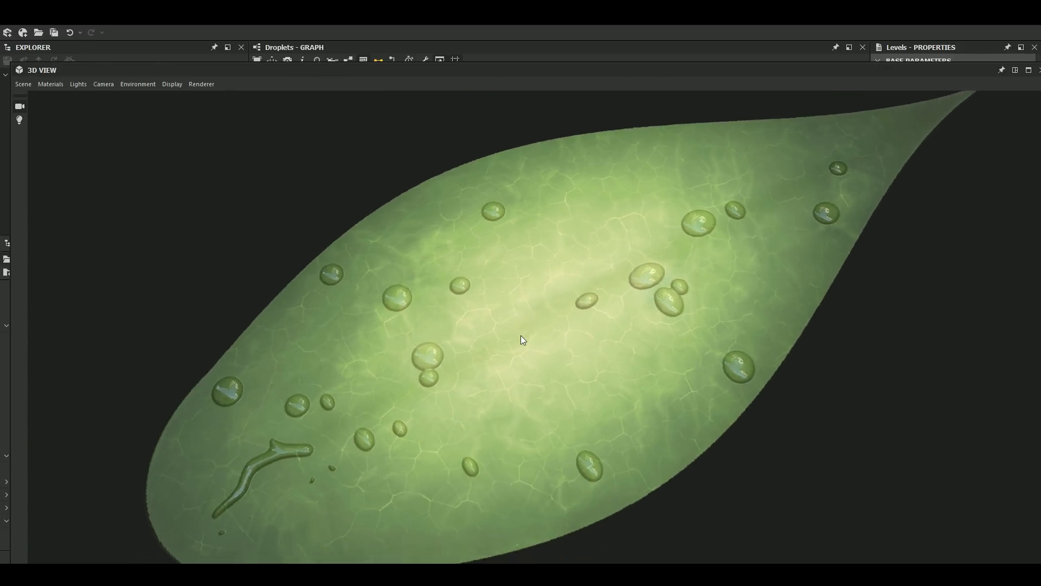
scroll(466, 374, "down", 3)
scroll(449, 373, "up", 5)
mouse_move(449, 373)
left_mouse_down()
mouse_move(474, 365)
mouse_move(463, 353)
mouse_move(496, 374)
mouse_move(520, 351)
mouse_move(530, 389)
mouse_move(518, 374)
mouse_move(506, 386)
mouse_move(521, 375)
left_mouse_up()
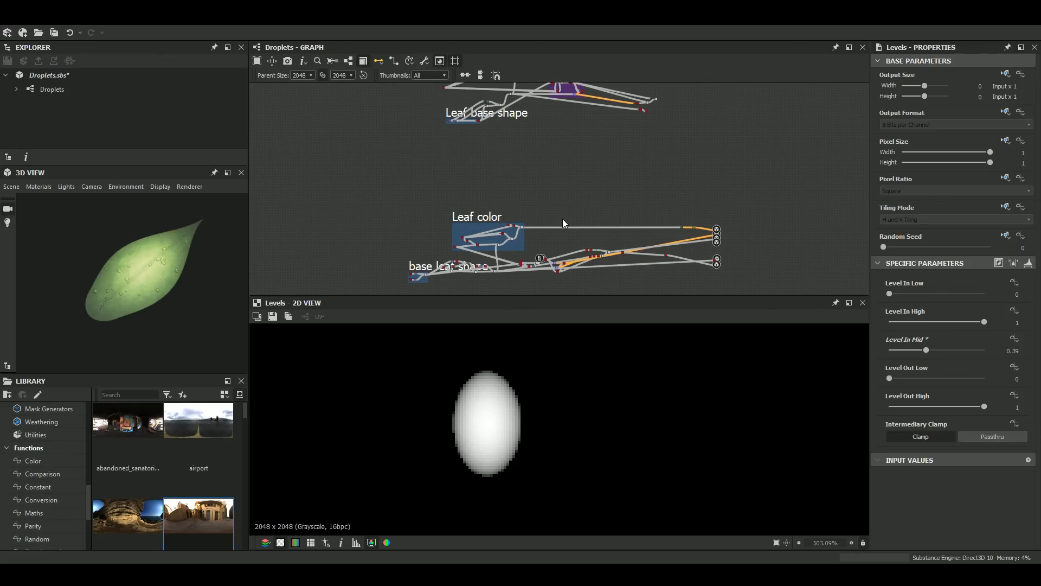
scroll(106, 341, "up", 5)
mouse_move(158, 307)
left_mouse_down()
mouse_move(171, 298)
mouse_move(159, 306)
left_mouse_up()
scroll(649, 248, "down", 4)
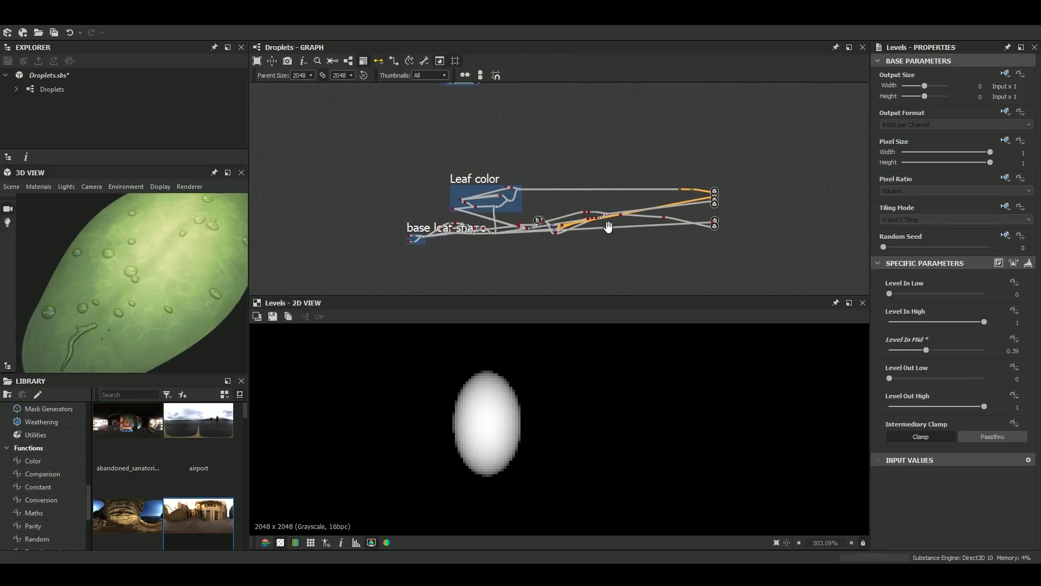